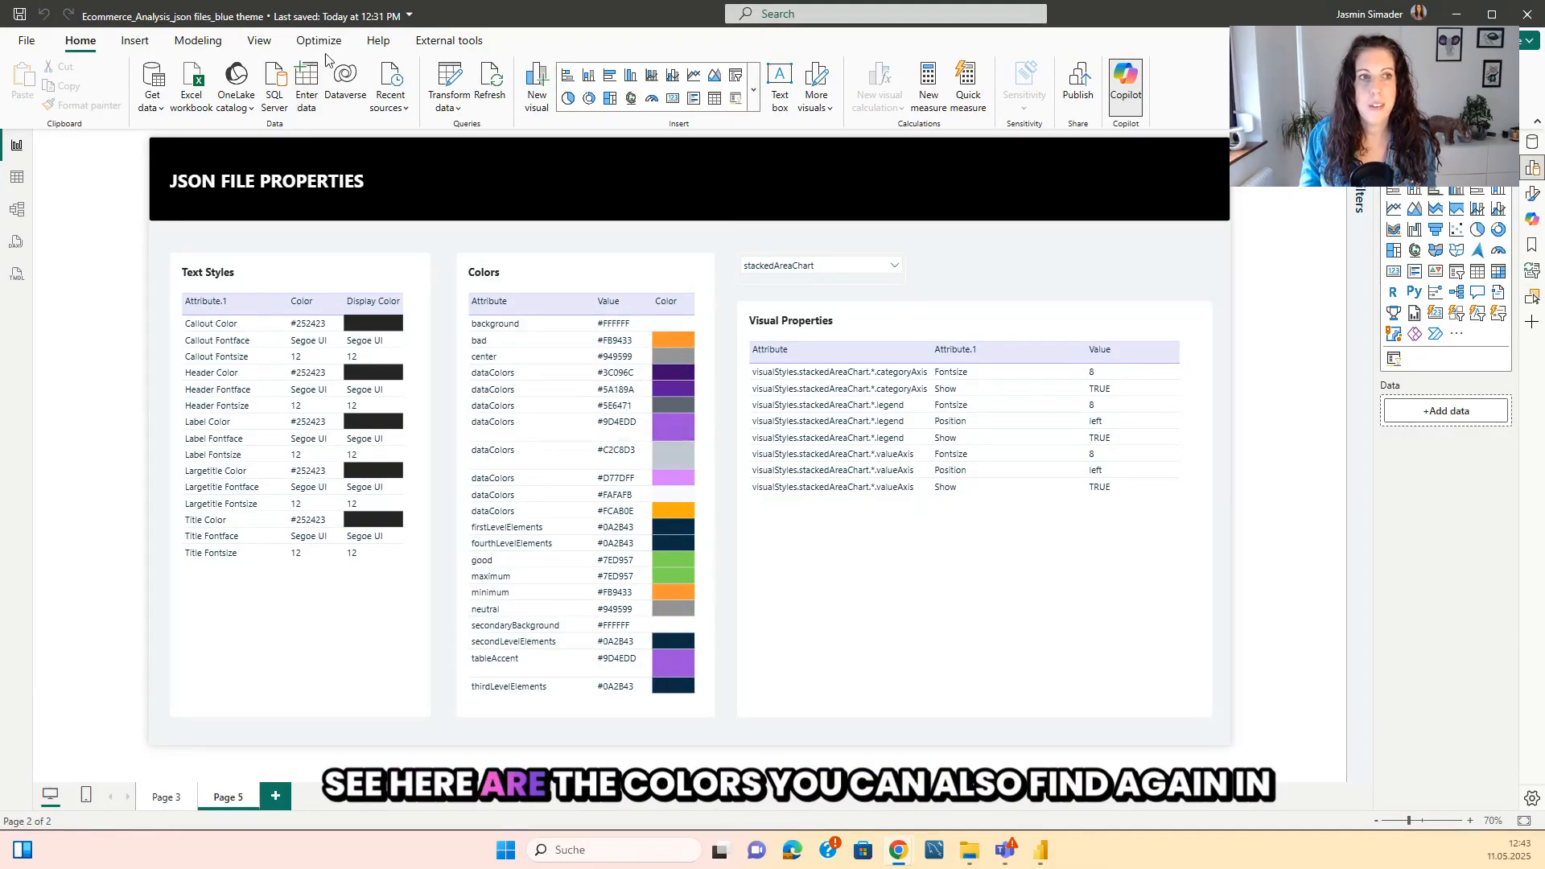
Open the customization settings of the current theme, compare its colors with the report's Colors table, and close without applying changes.
{"action": "left_click", "coordinate": [259, 41]}
{"action": "left_click", "coordinate": [382, 95]}
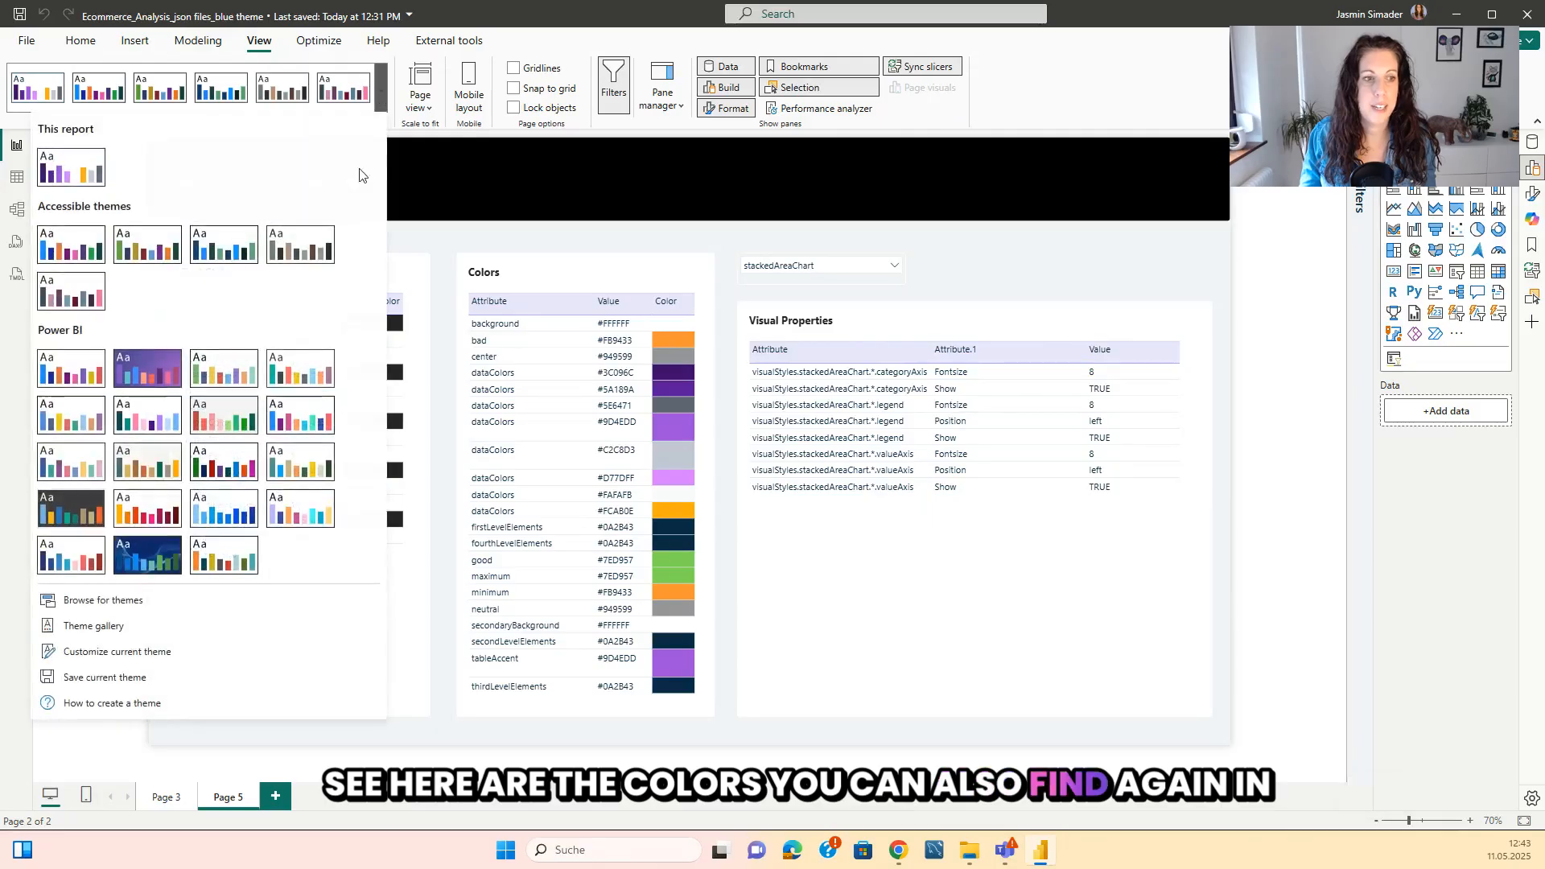
{"action": "left_click", "coordinate": [117, 652]}
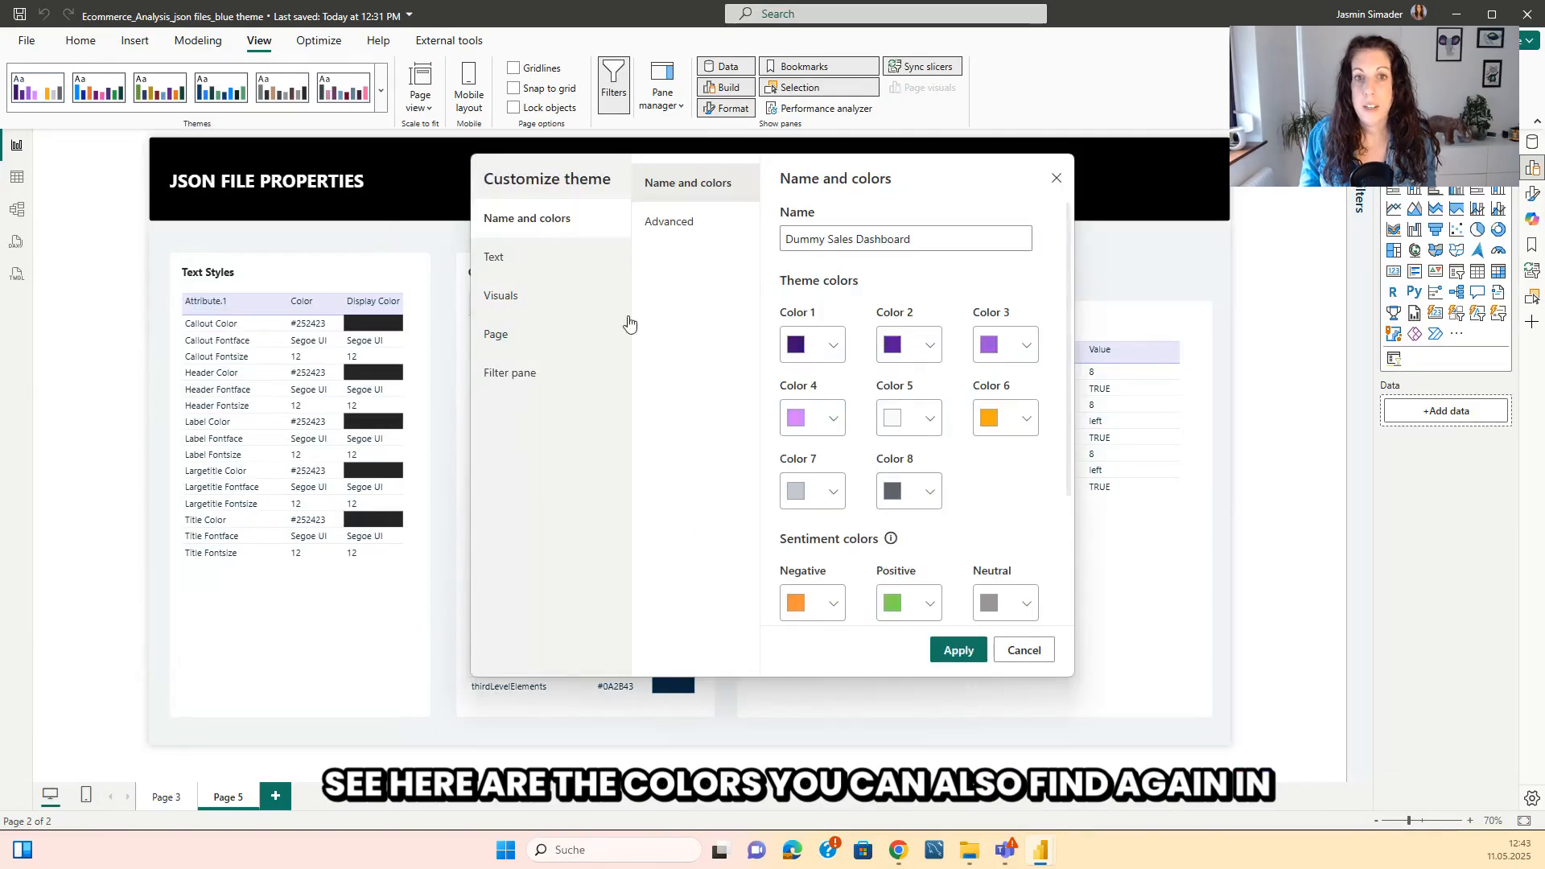
{"action": "left_click_drag", "start_coordinate": [751, 164], "coordinate": [193, 153]}
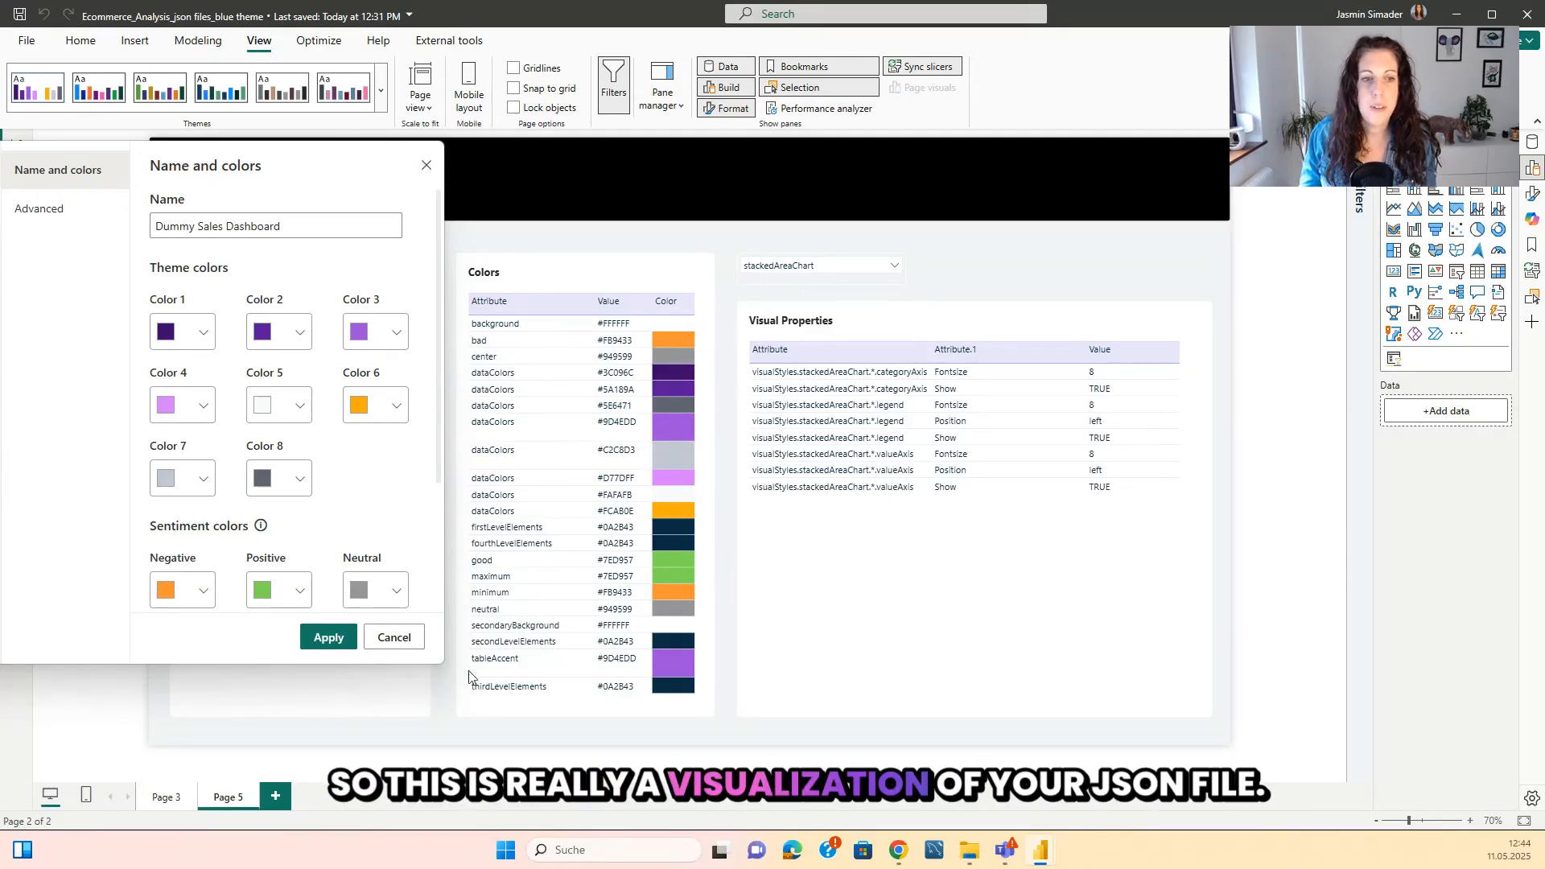
{"action": "left_click", "coordinate": [406, 642]}
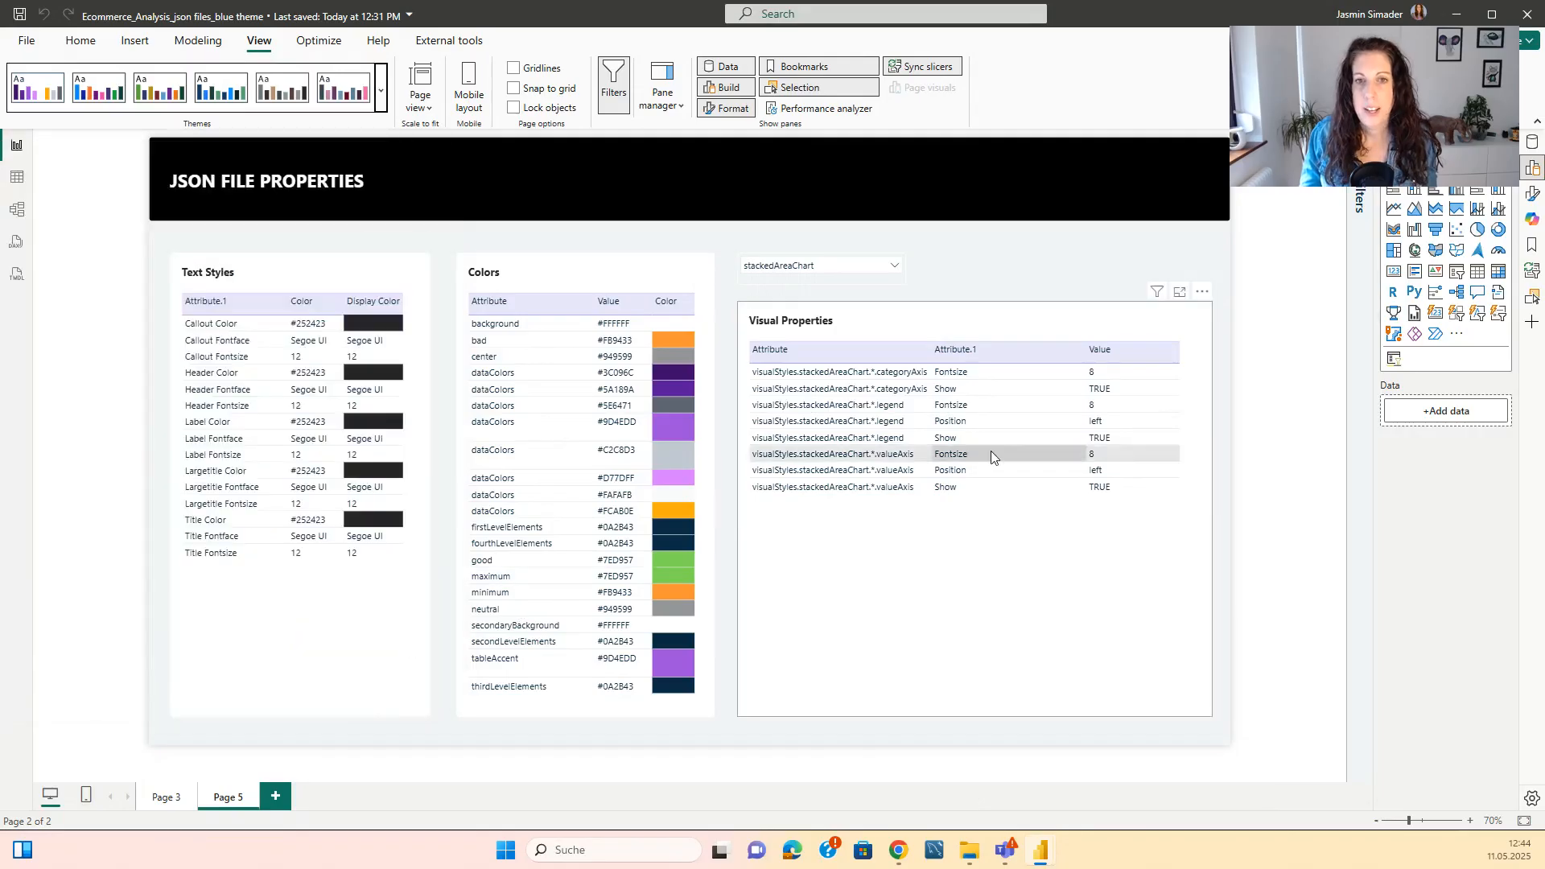
{"action": "left_click", "coordinate": [896, 267]}
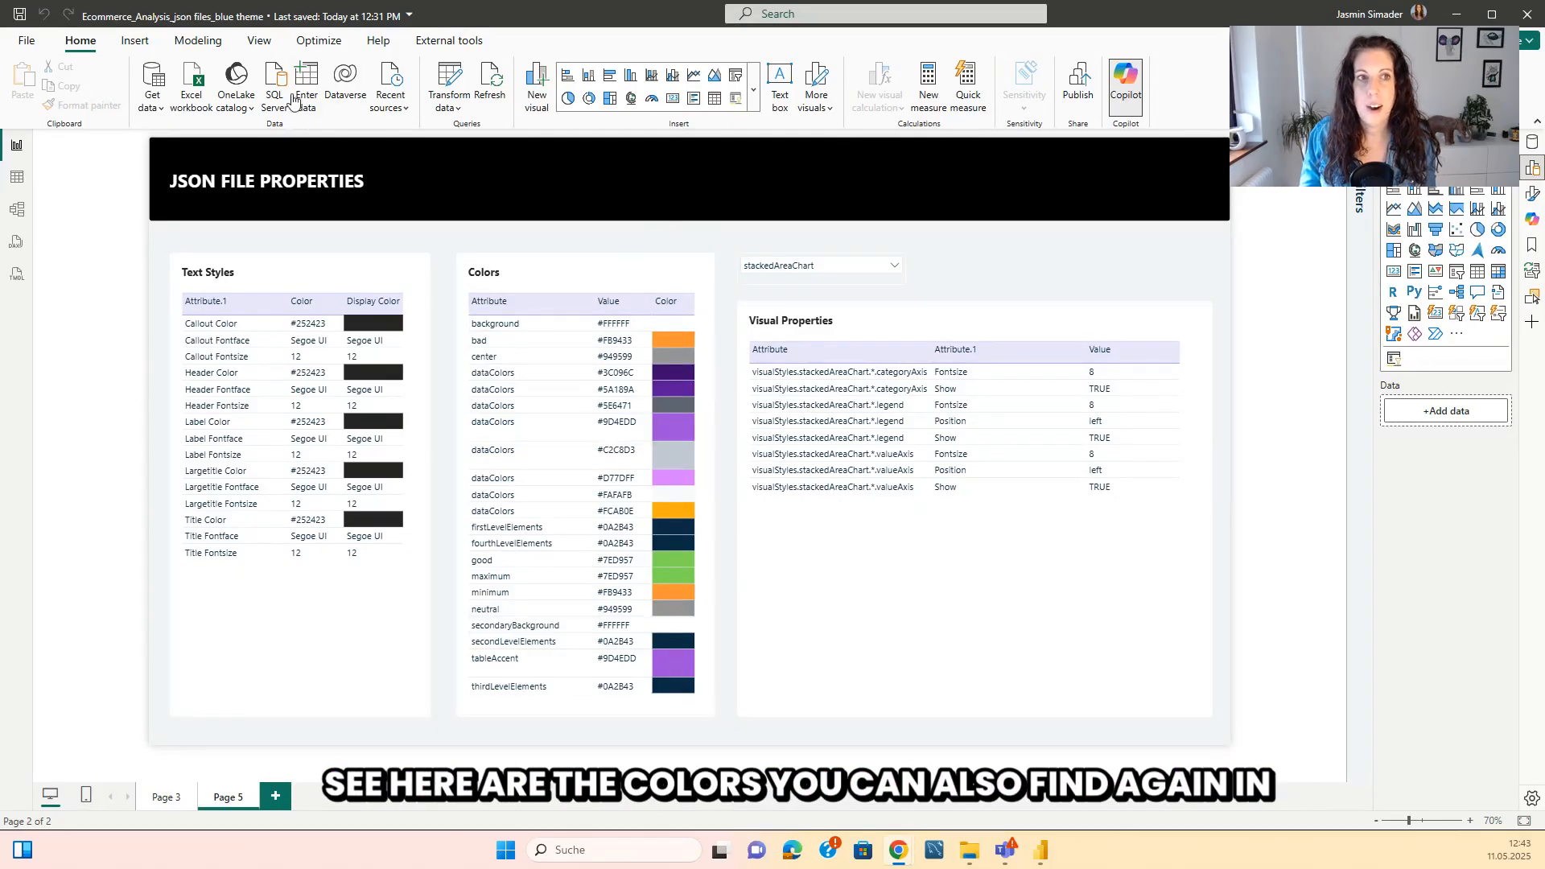
Review the current theme's name and color settings again beside the Colors table, leaving them unapplied.
{"action": "left_click", "coordinate": [259, 40]}
{"action": "left_click", "coordinate": [381, 103]}
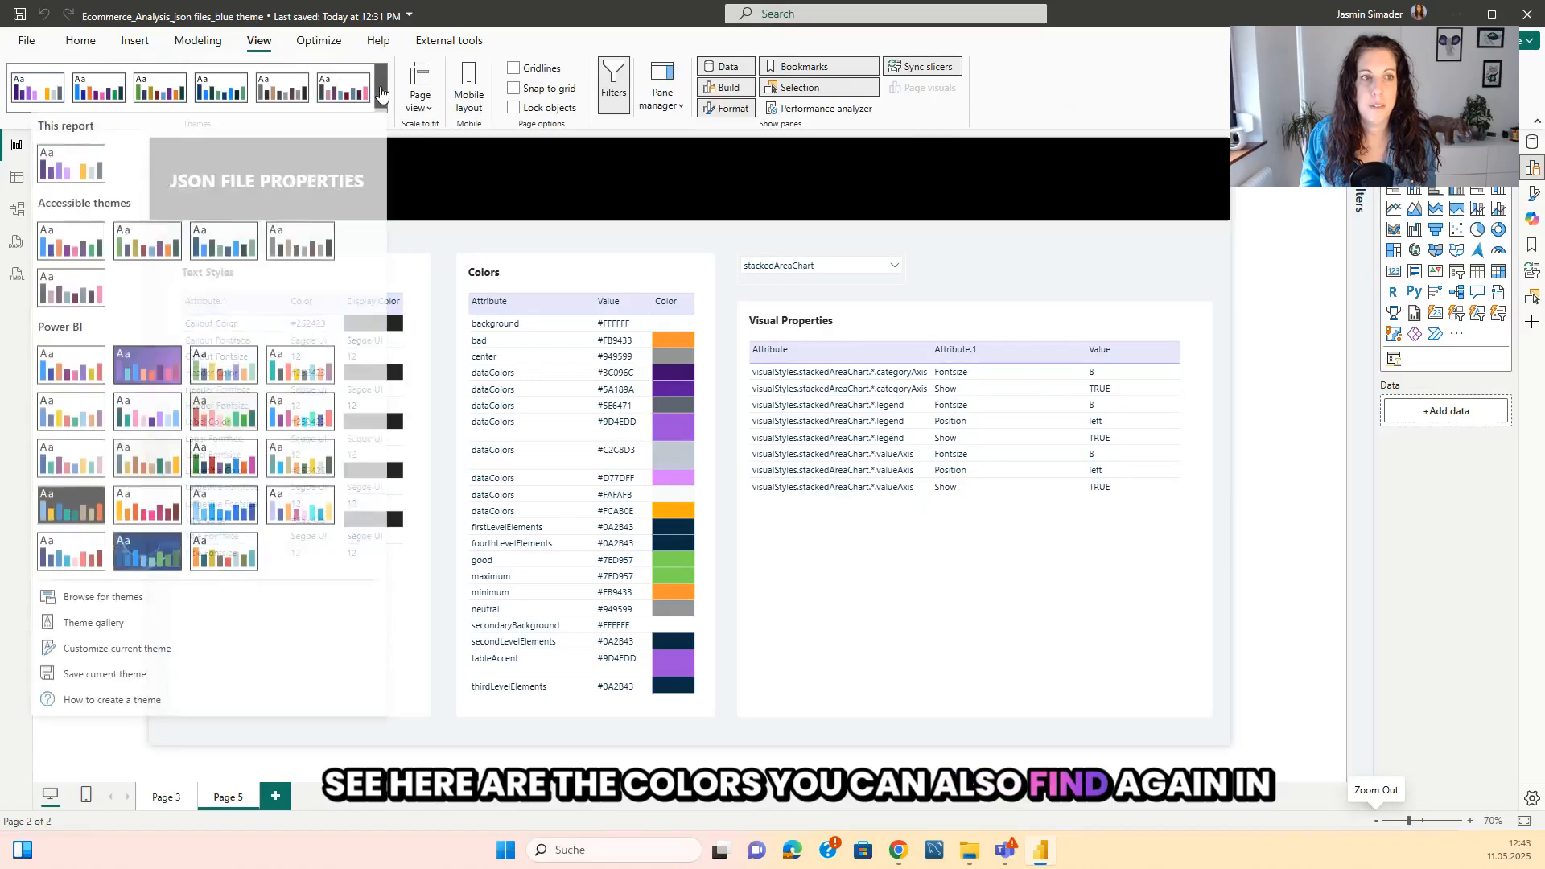
{"action": "left_click", "coordinate": [137, 654]}
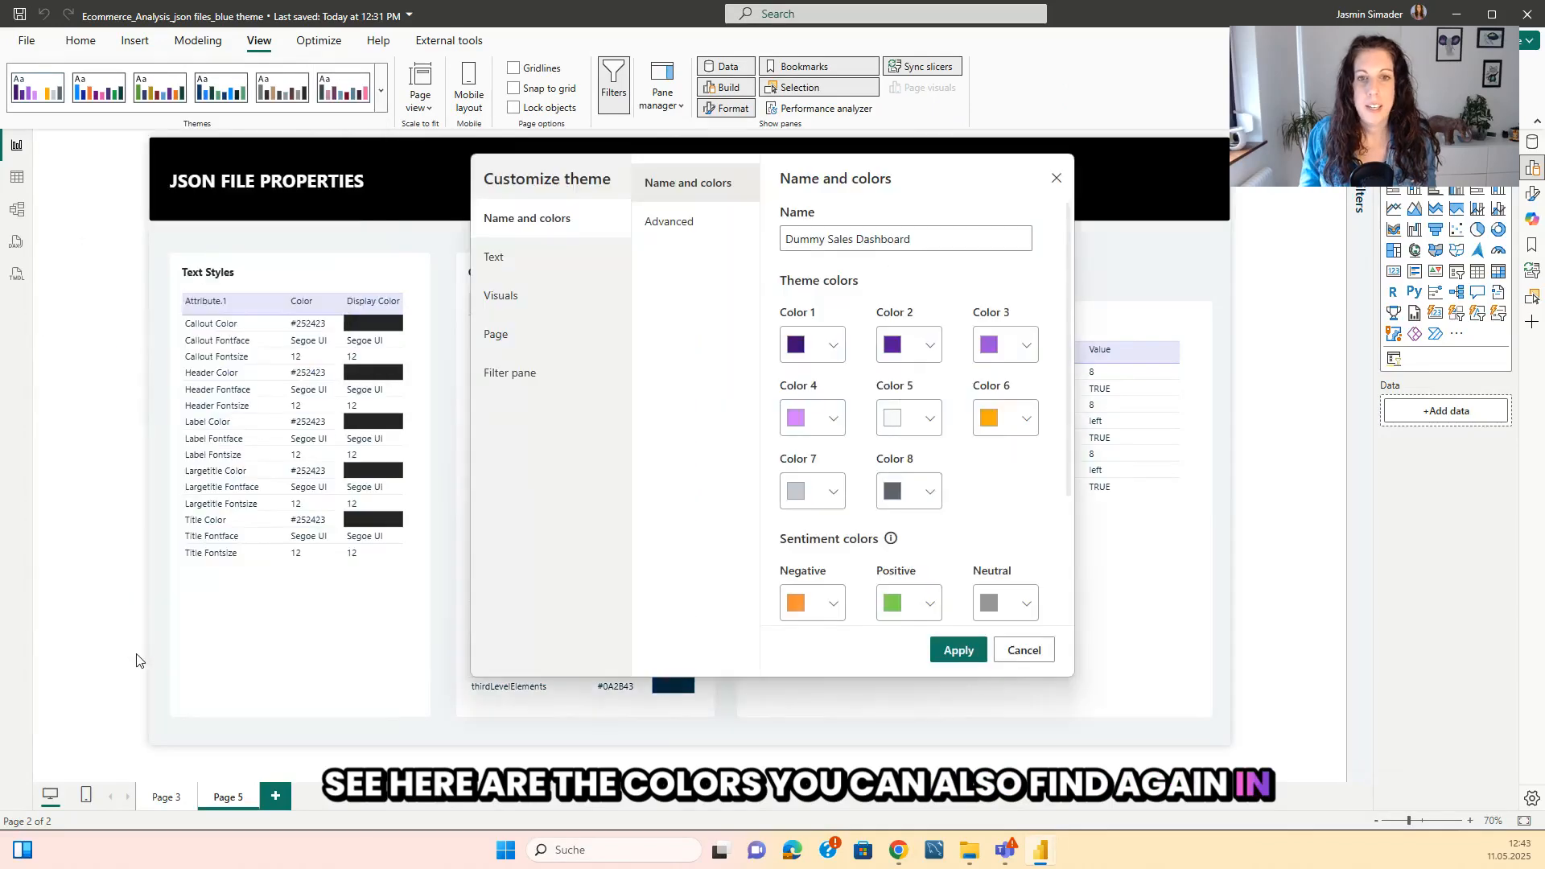
{"action": "left_click_drag", "start_coordinate": [561, 178], "coordinate": [195, 157]}
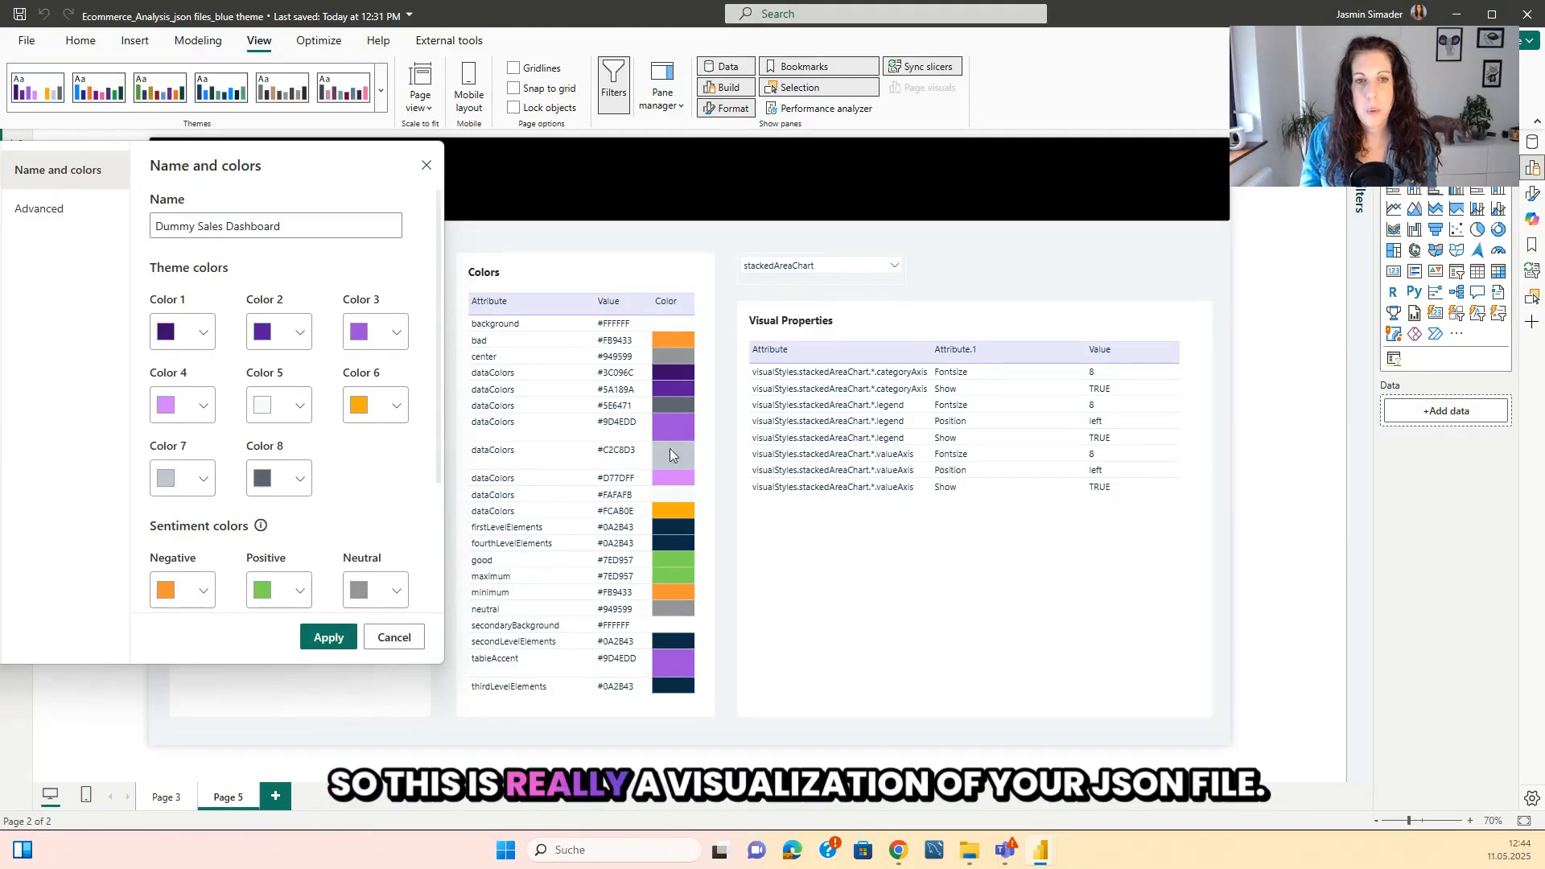
{"action": "left_click", "coordinate": [407, 644]}
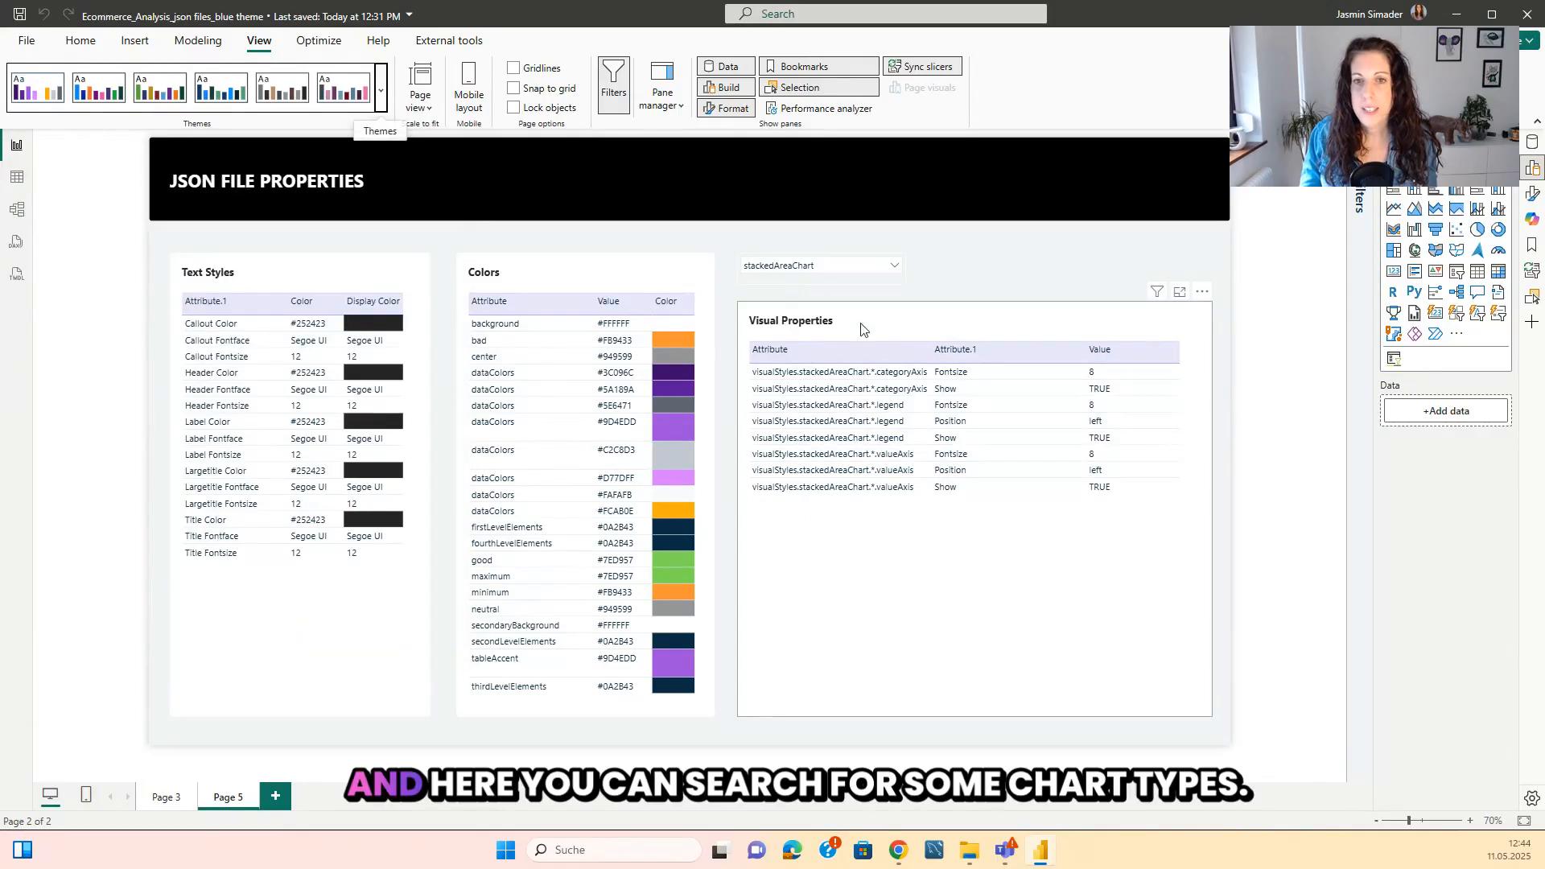
Search the chart type slicer for "clustere", select clusteredBarChart, and widen the Attribute column of the Visual Properties table.
{"action": "left_click", "coordinate": [896, 266]}
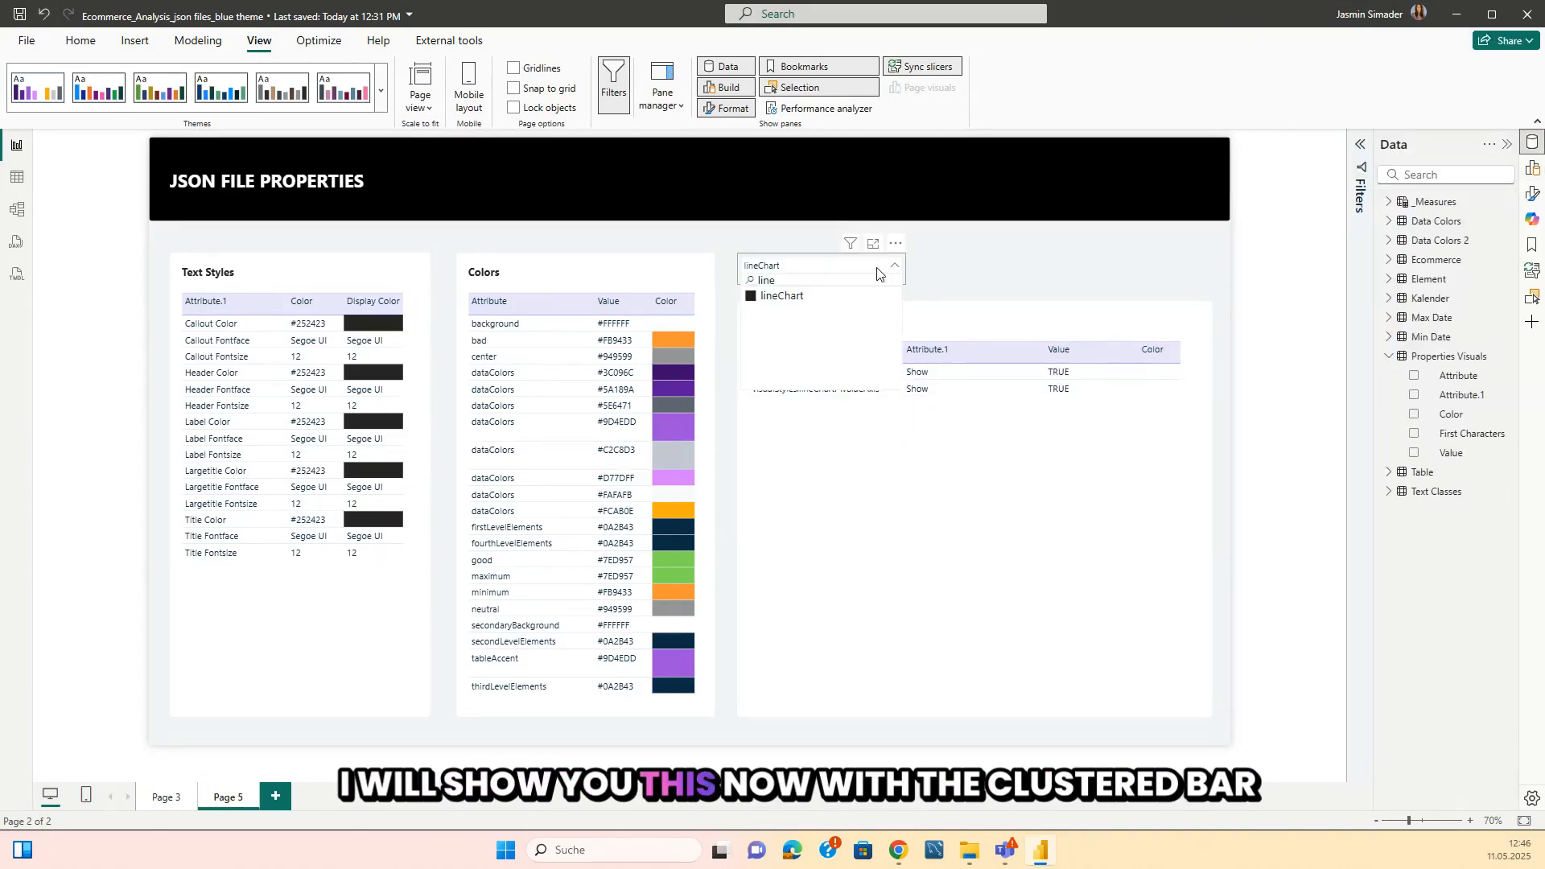
{"action": "key", "text": "BackSpace"}
{"action": "key", "text": "BackSpace"}
{"action": "key", "text": "BackSpace"}
{"action": "key", "text": "BackSpace"}
{"action": "type", "text": "clustere"}
{"action": "left_click", "coordinate": [797, 296]}
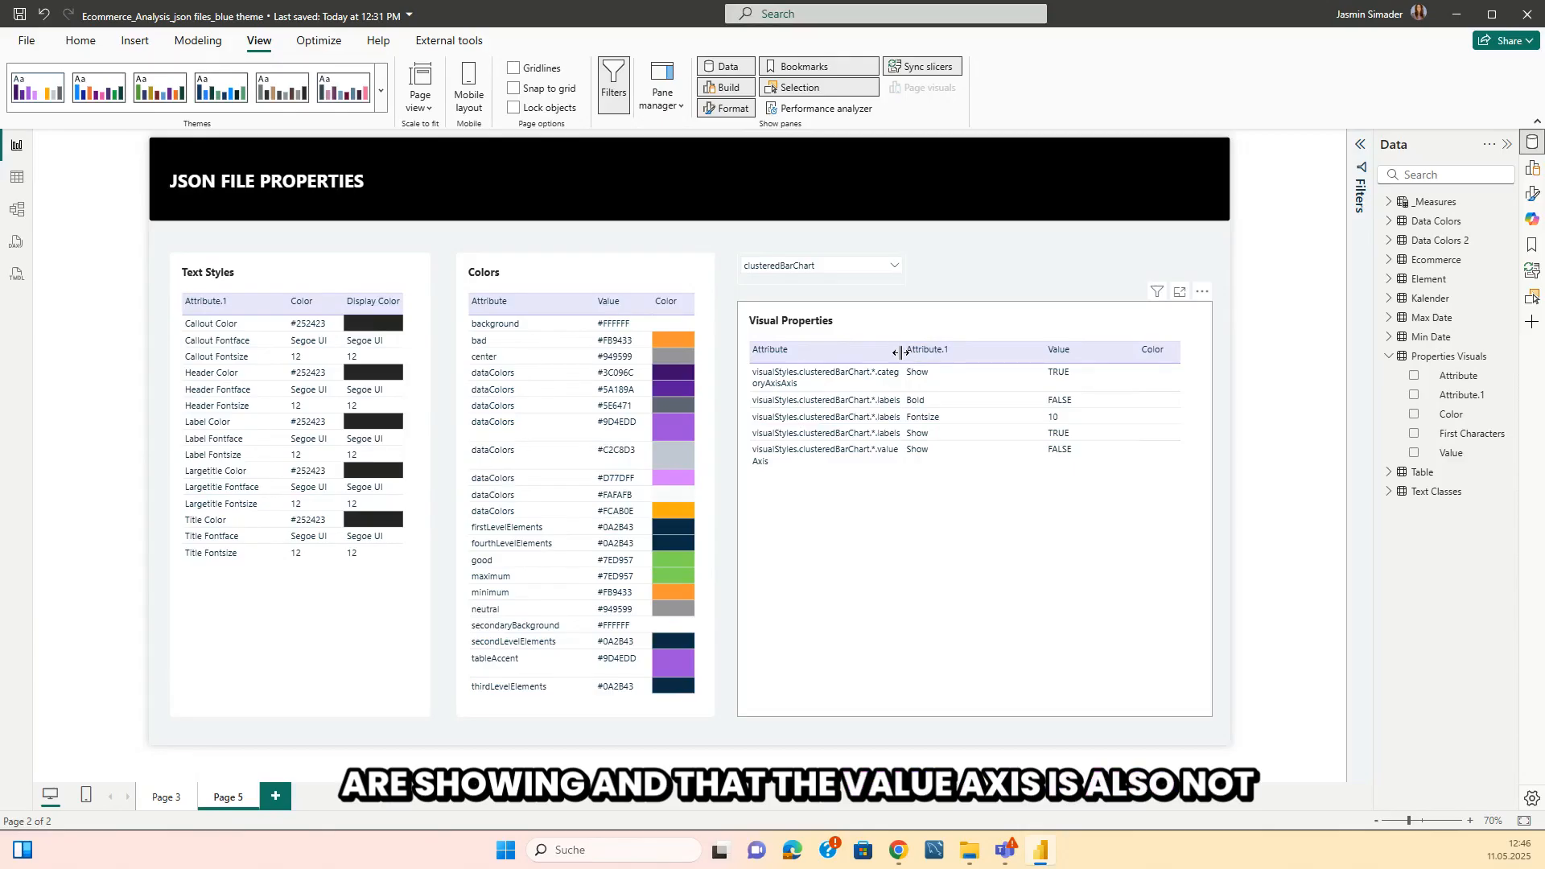
{"action": "left_click_drag", "start_coordinate": [899, 353], "coordinate": [933, 353]}
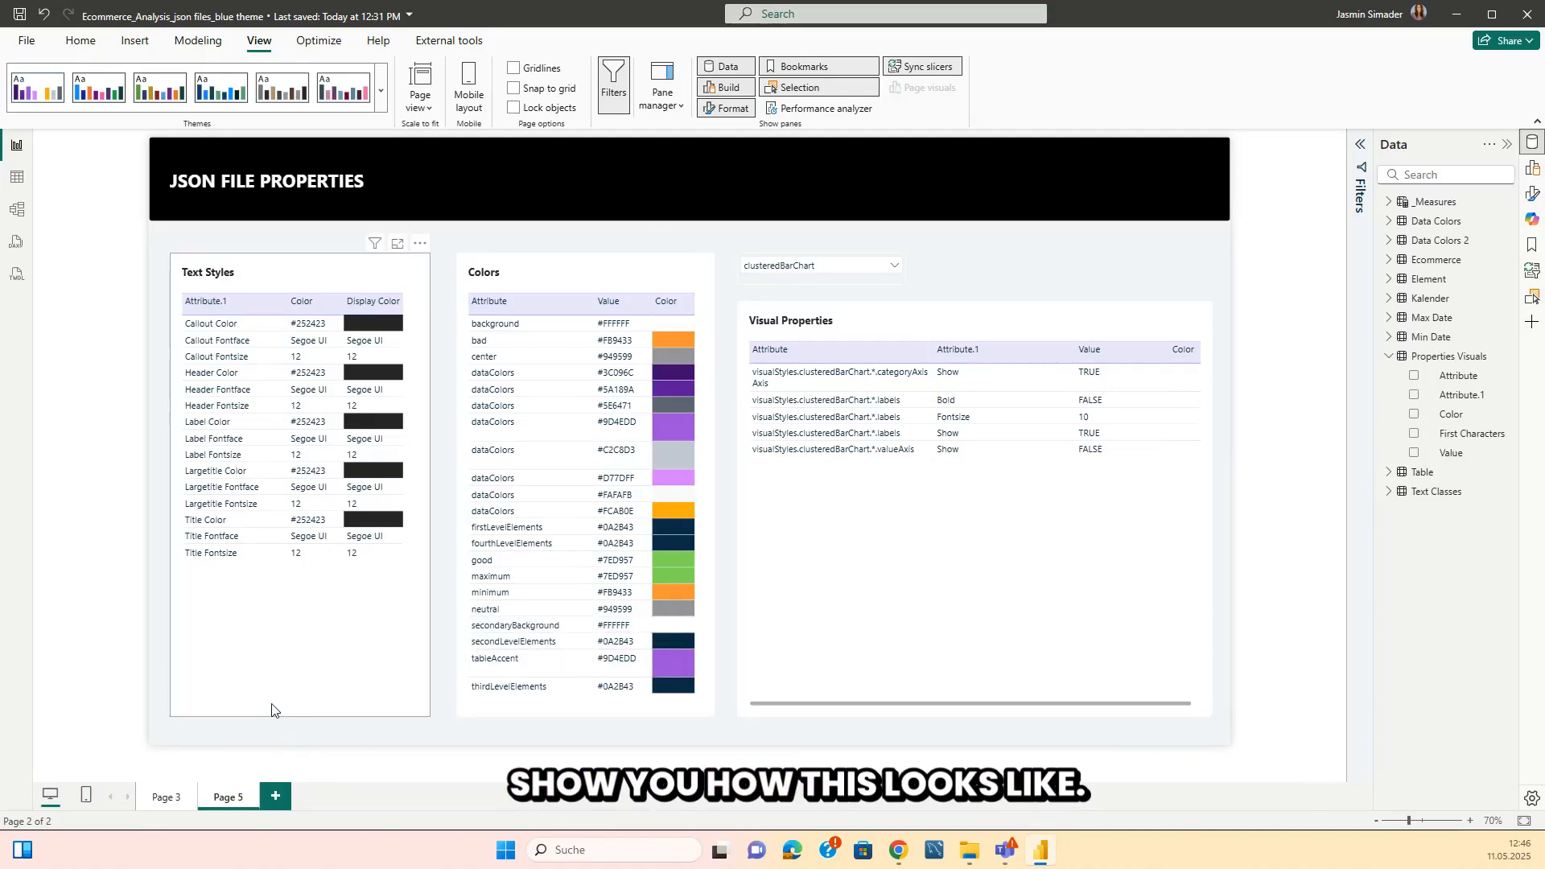
Show Page 3 fitted to the window and check the visual type of the Sum Profit by Month column chart.
{"action": "left_click", "coordinate": [165, 797]}
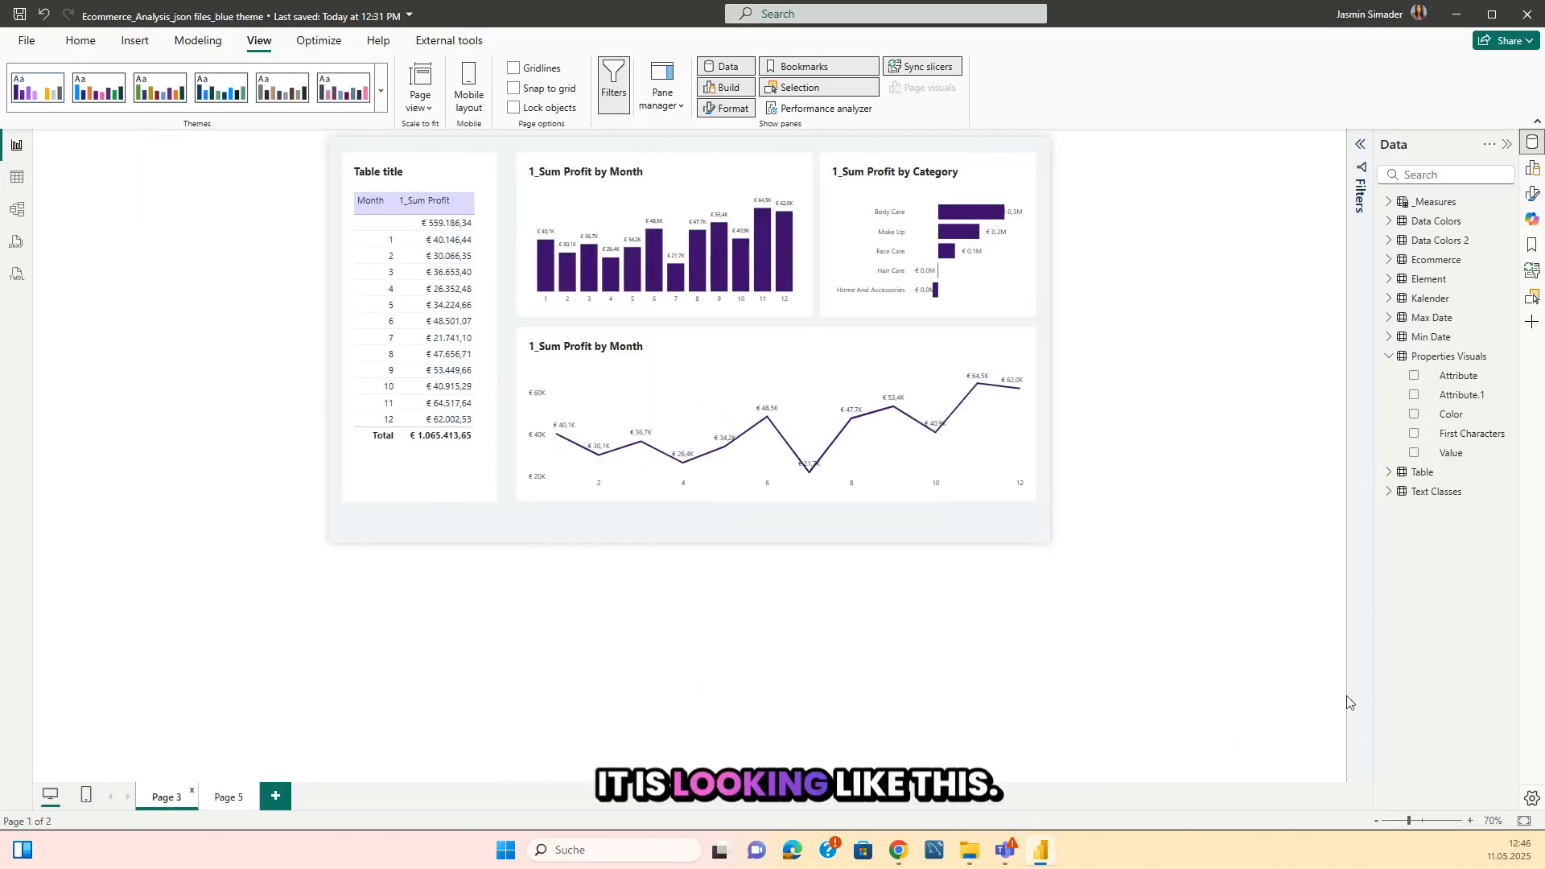
{"action": "left_click", "coordinate": [1523, 824]}
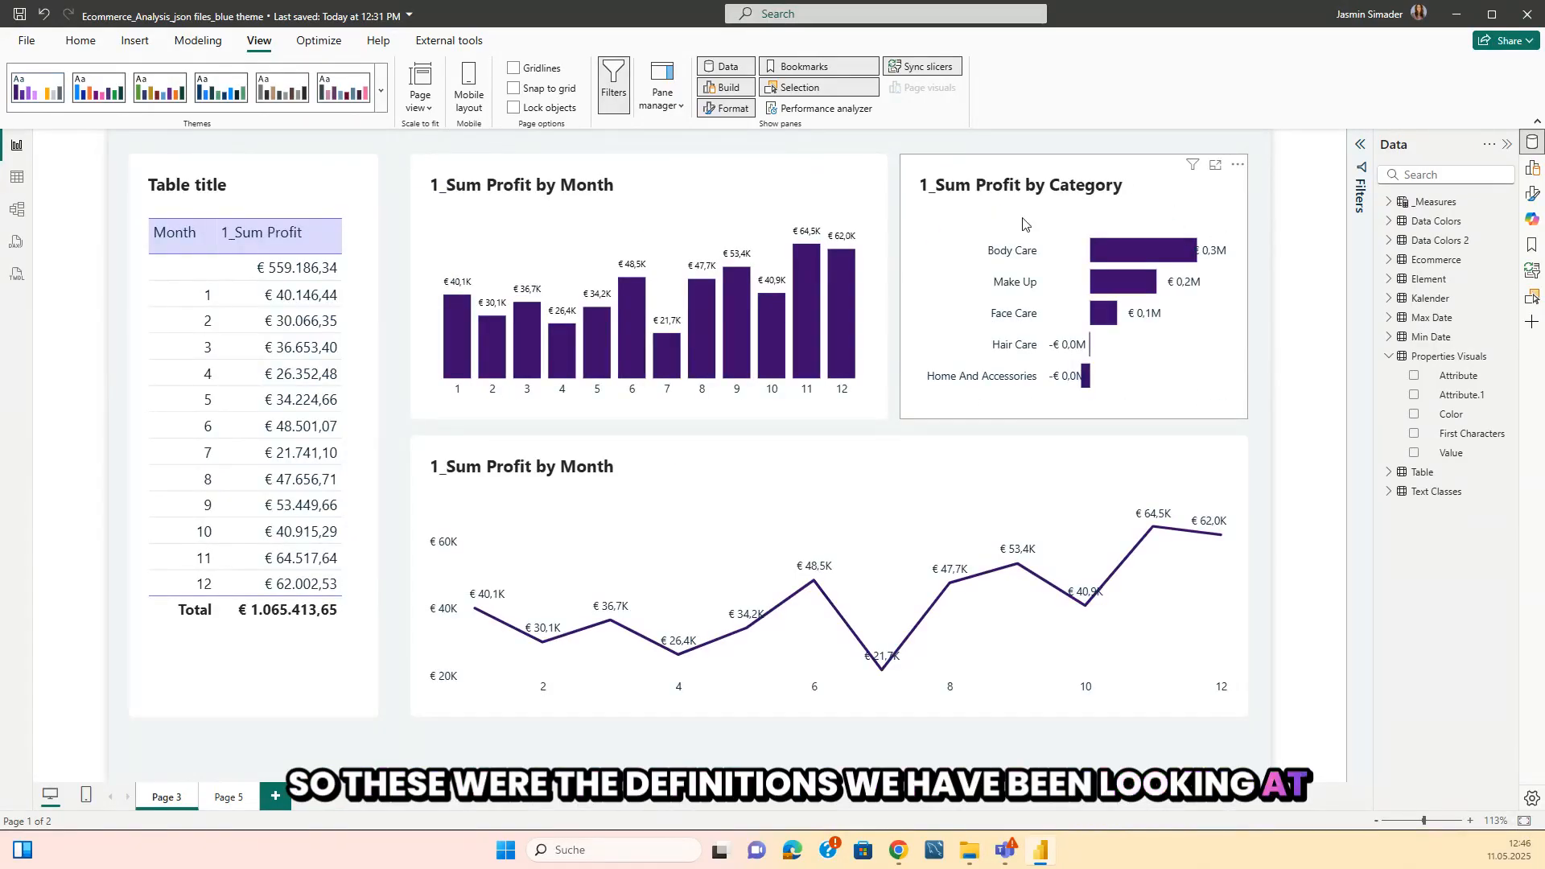
{"action": "left_click", "coordinate": [715, 229]}
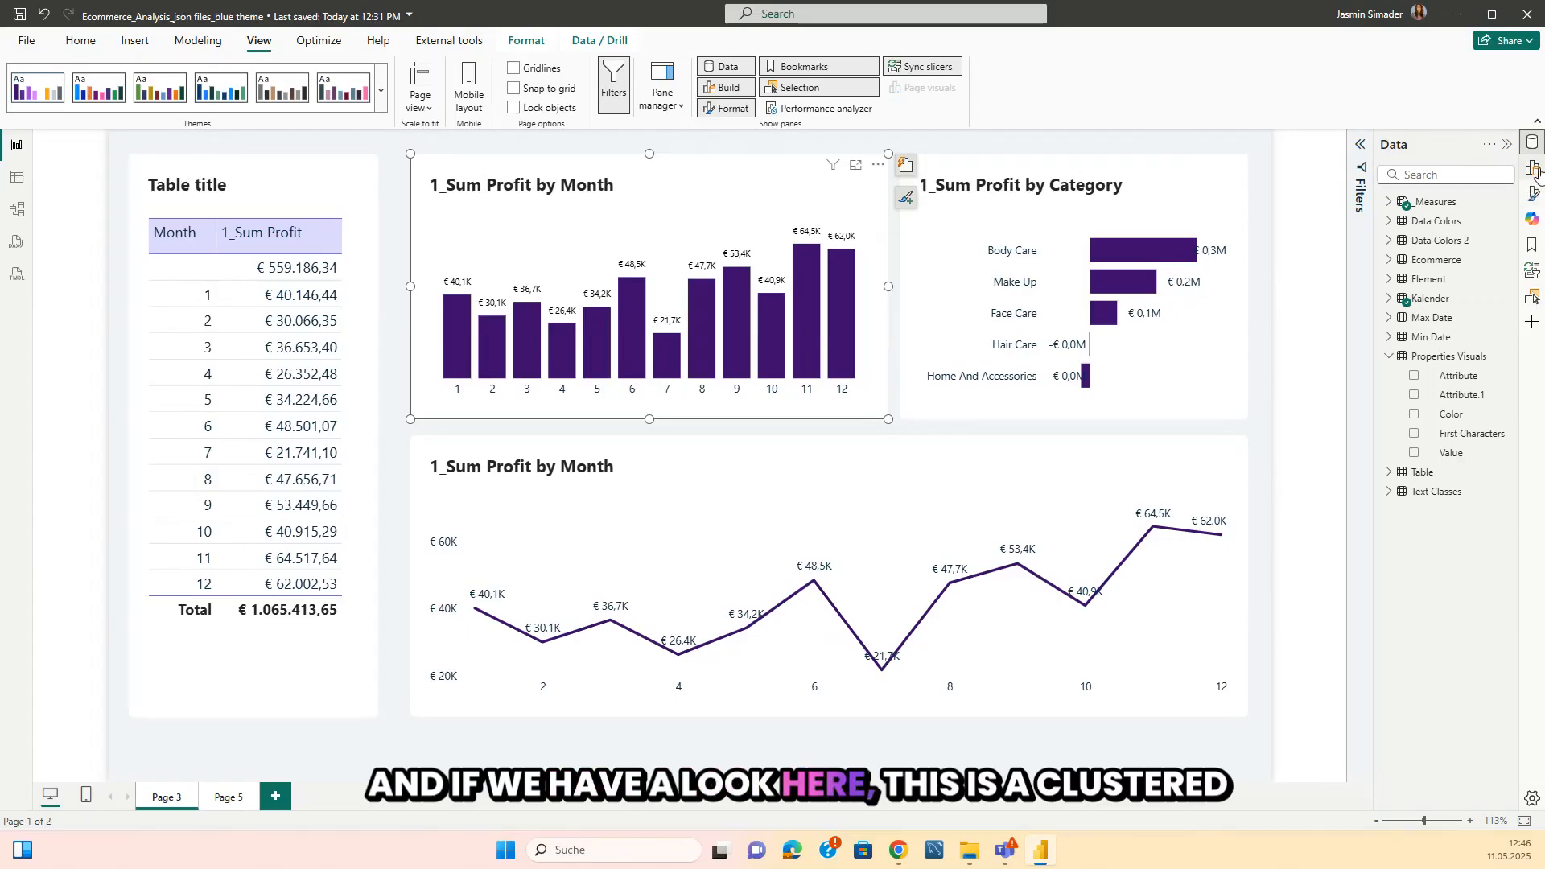
{"action": "left_click", "coordinate": [1533, 169]}
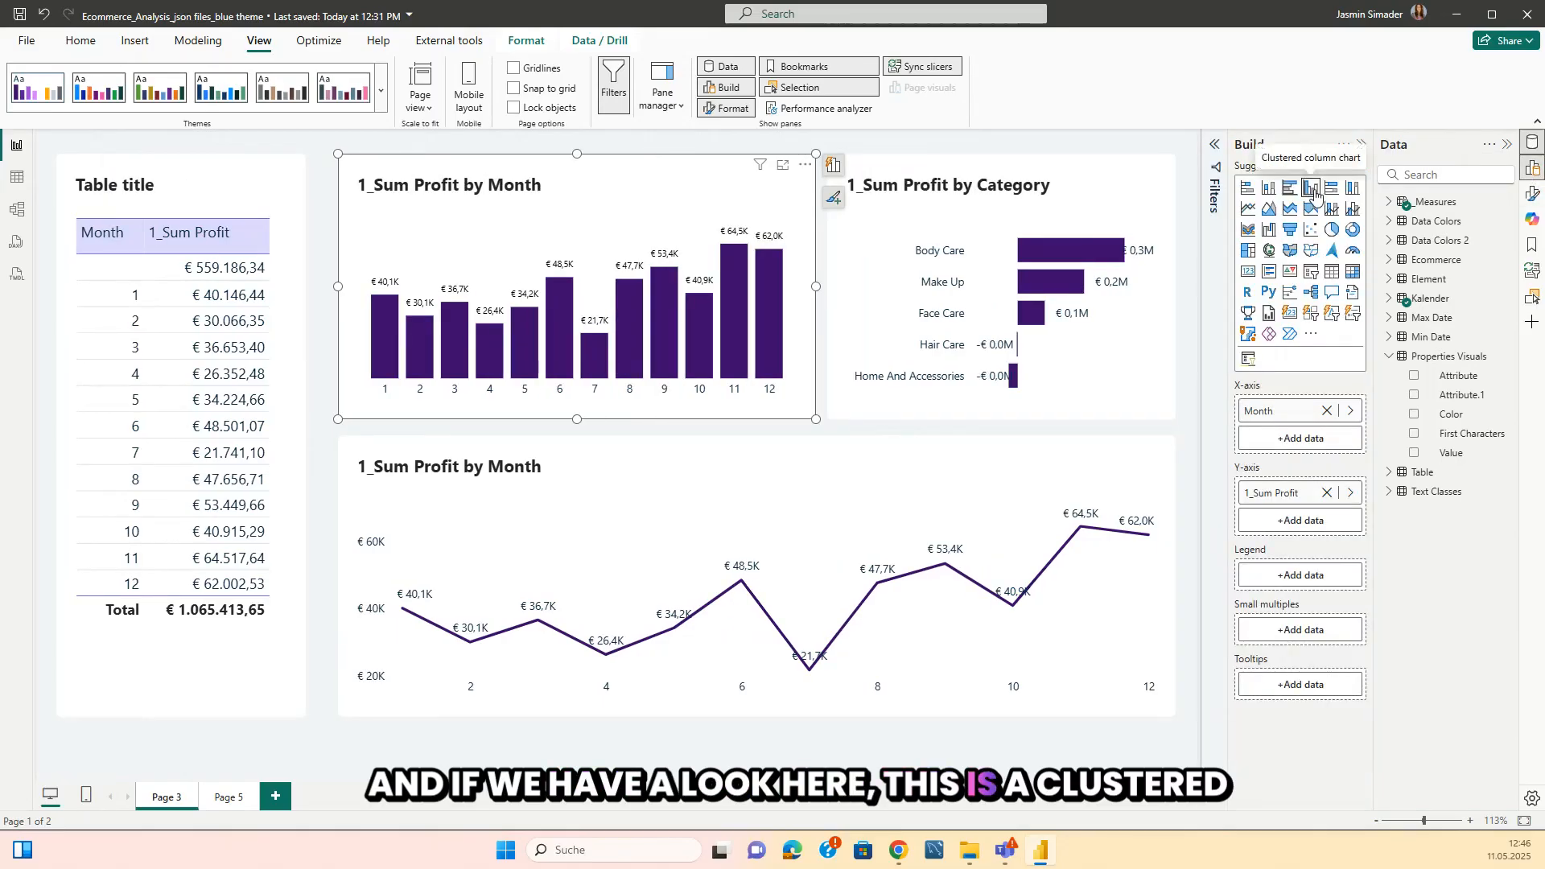
Filter Page 5's Visual Properties table to clusteredColumnChart and widen its Attribute column slightly.
{"action": "left_click", "coordinate": [225, 797]}
{"action": "left_click", "coordinate": [1108, 323]}
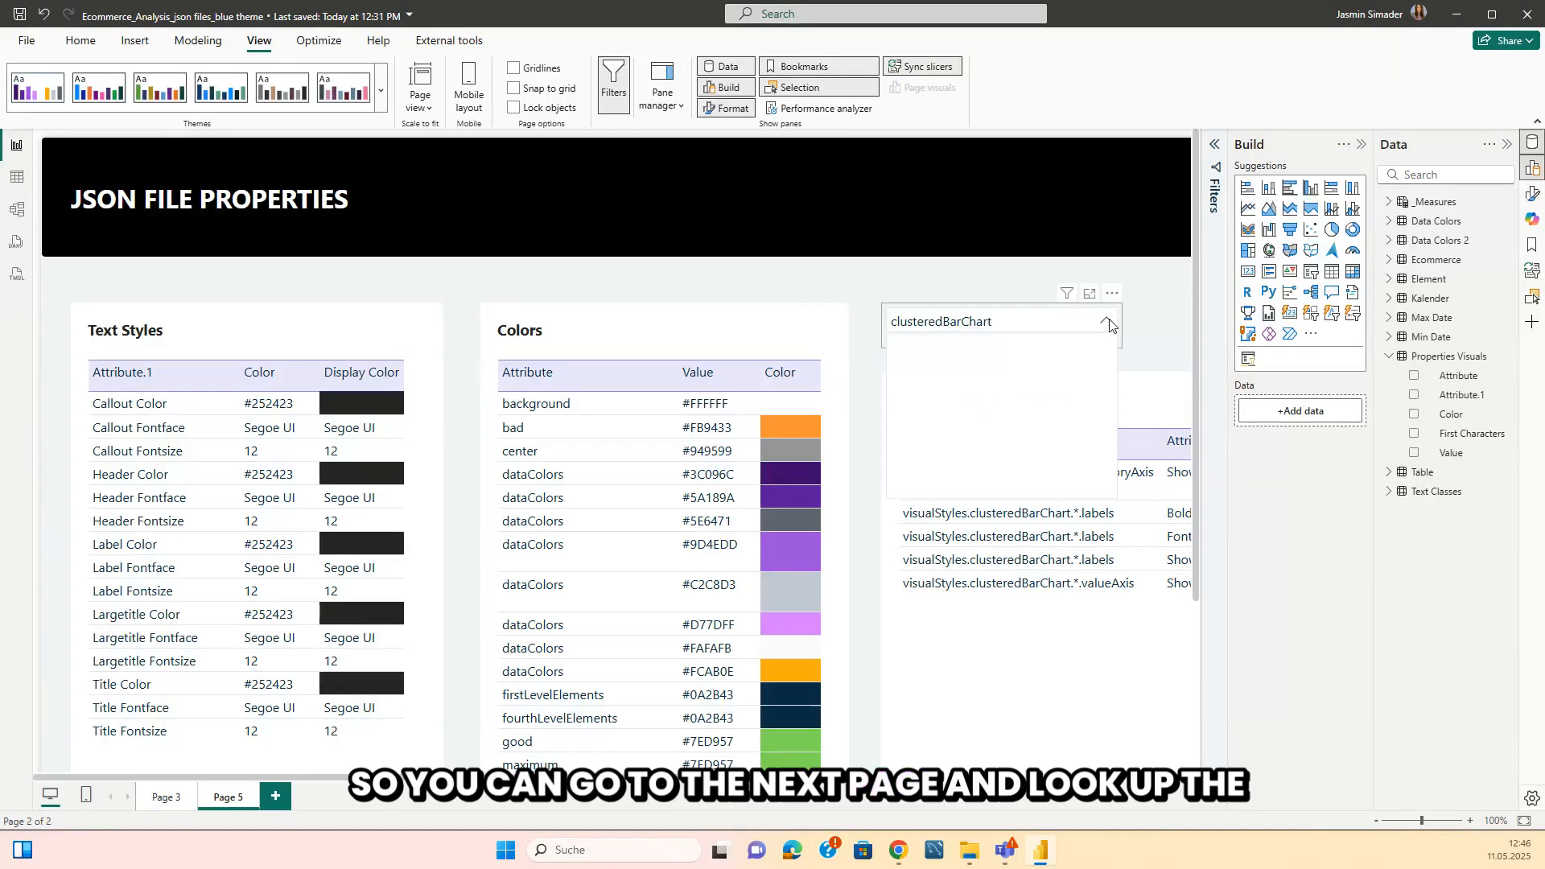
{"action": "left_click", "coordinate": [901, 388]}
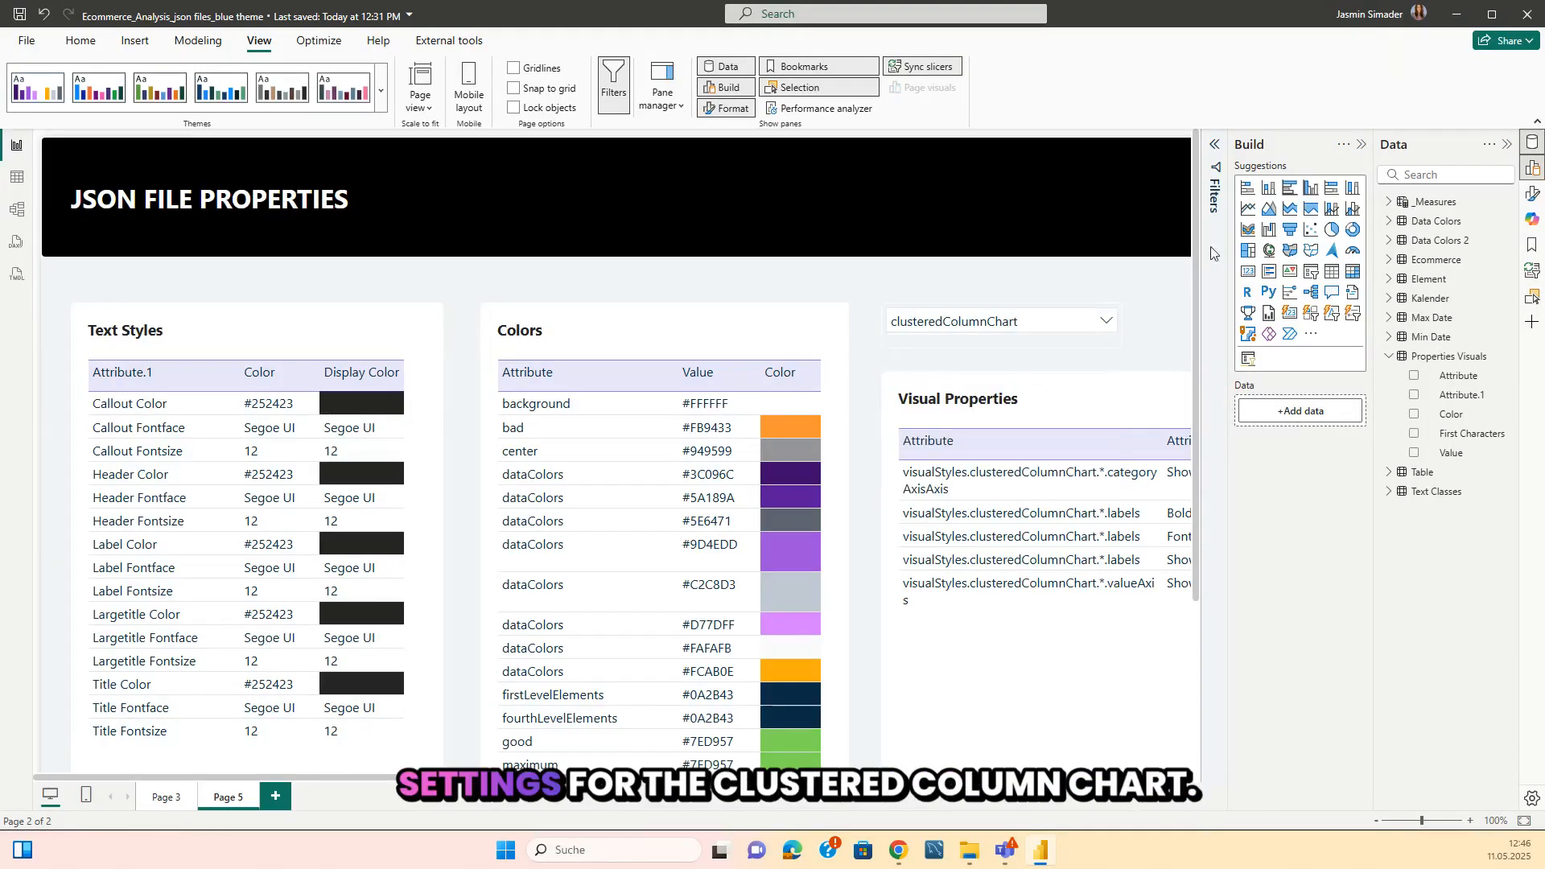
{"action": "left_click", "coordinate": [1362, 144]}
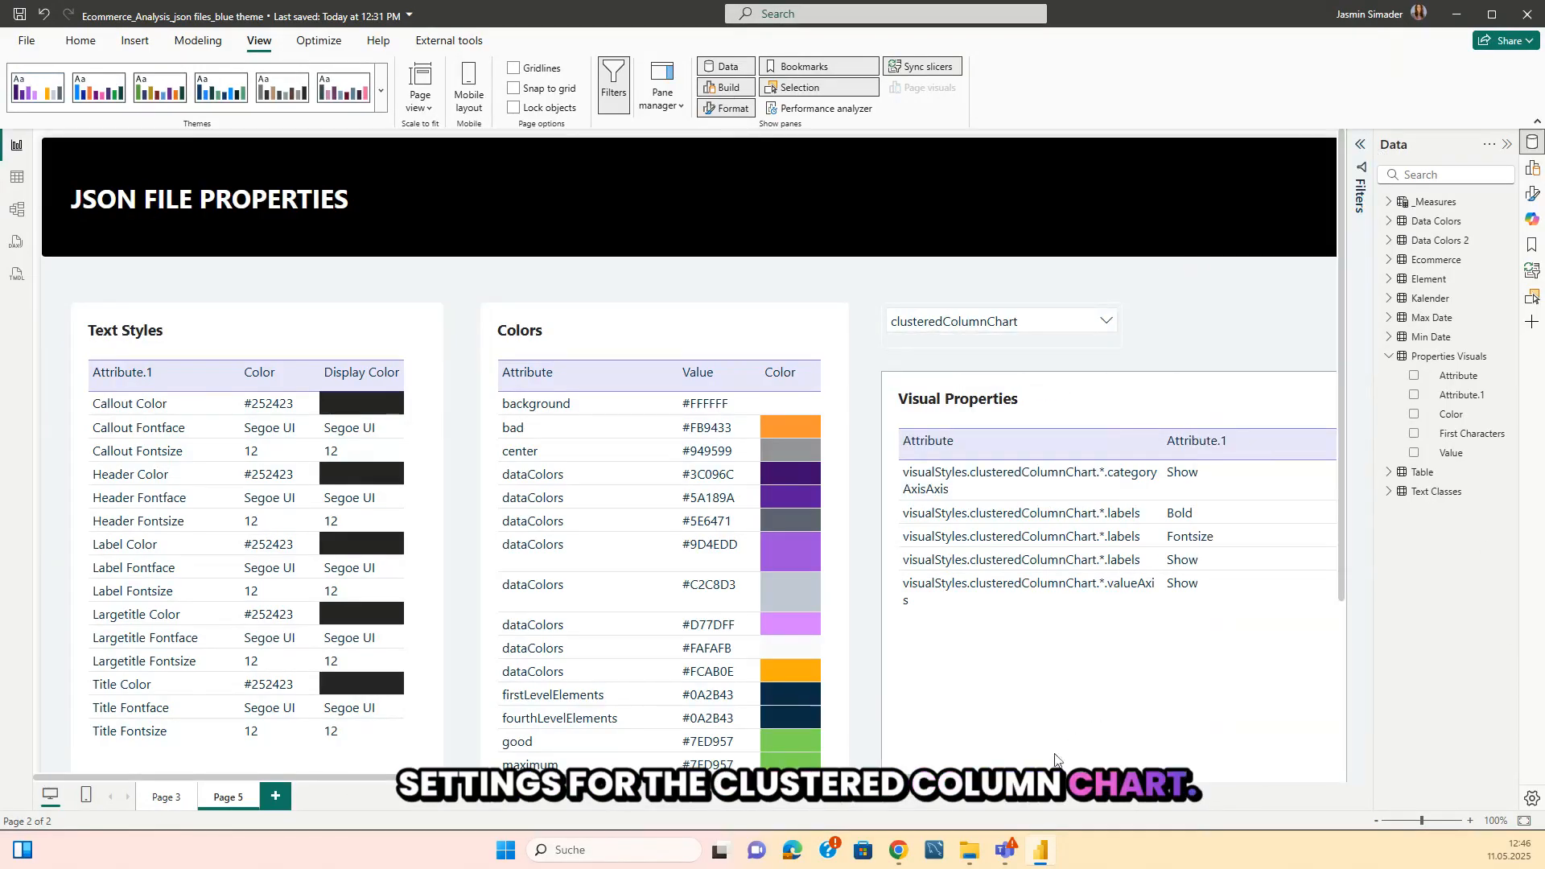
{"action": "scroll", "coordinate": [1055, 759], "scroll_direction": "right", "scroll_amount": 3}
{"action": "scroll", "coordinate": [1113, 626], "scroll_direction": "down", "scroll_amount": 2}
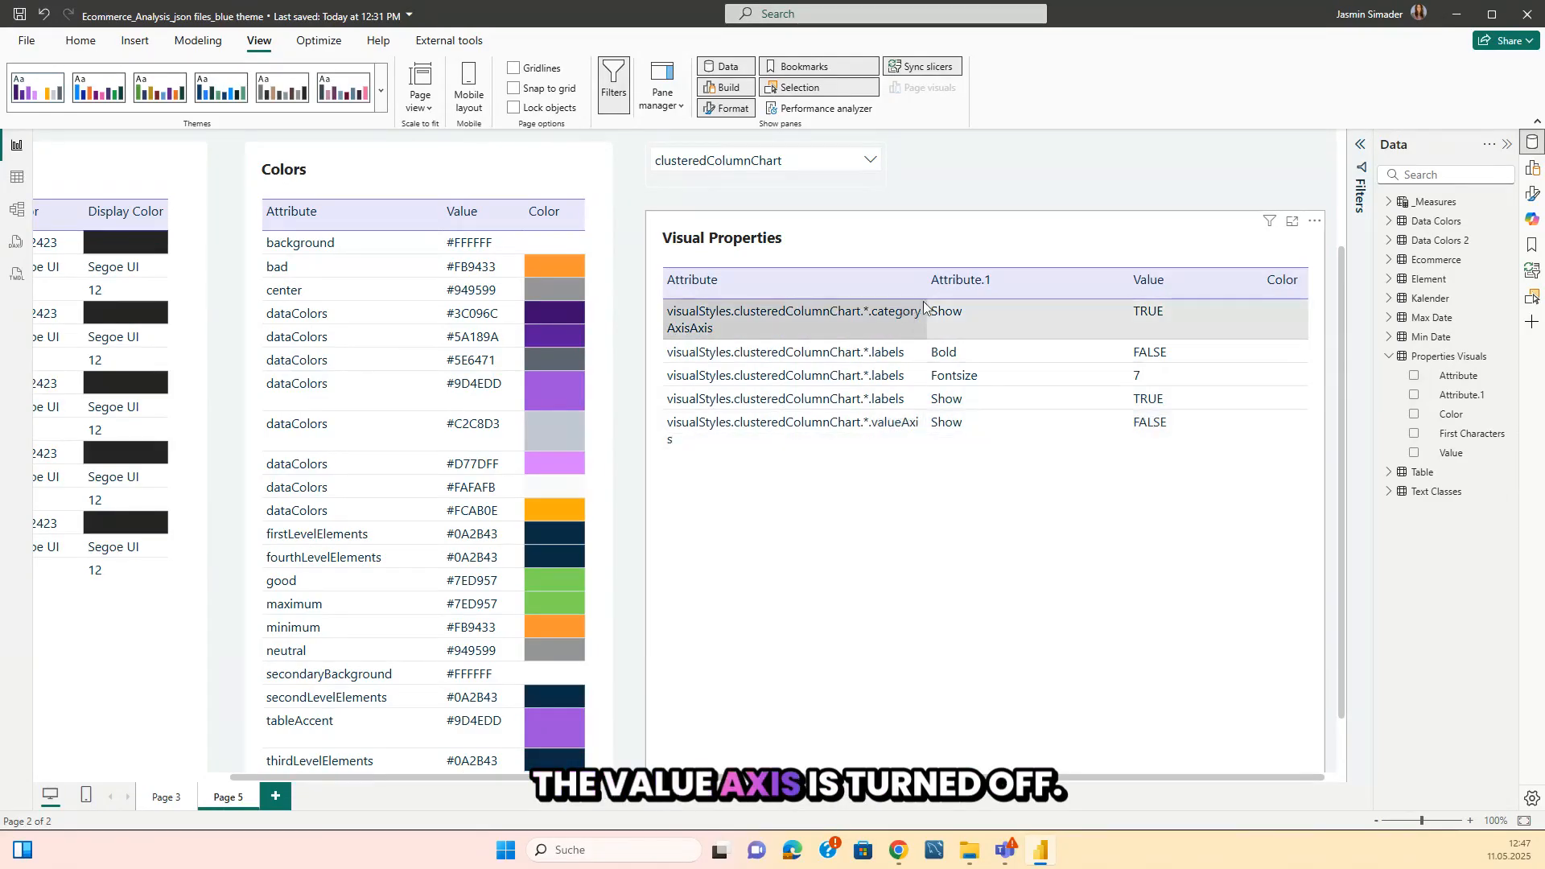
{"action": "left_click_drag", "start_coordinate": [925, 281], "coordinate": [939, 282]}
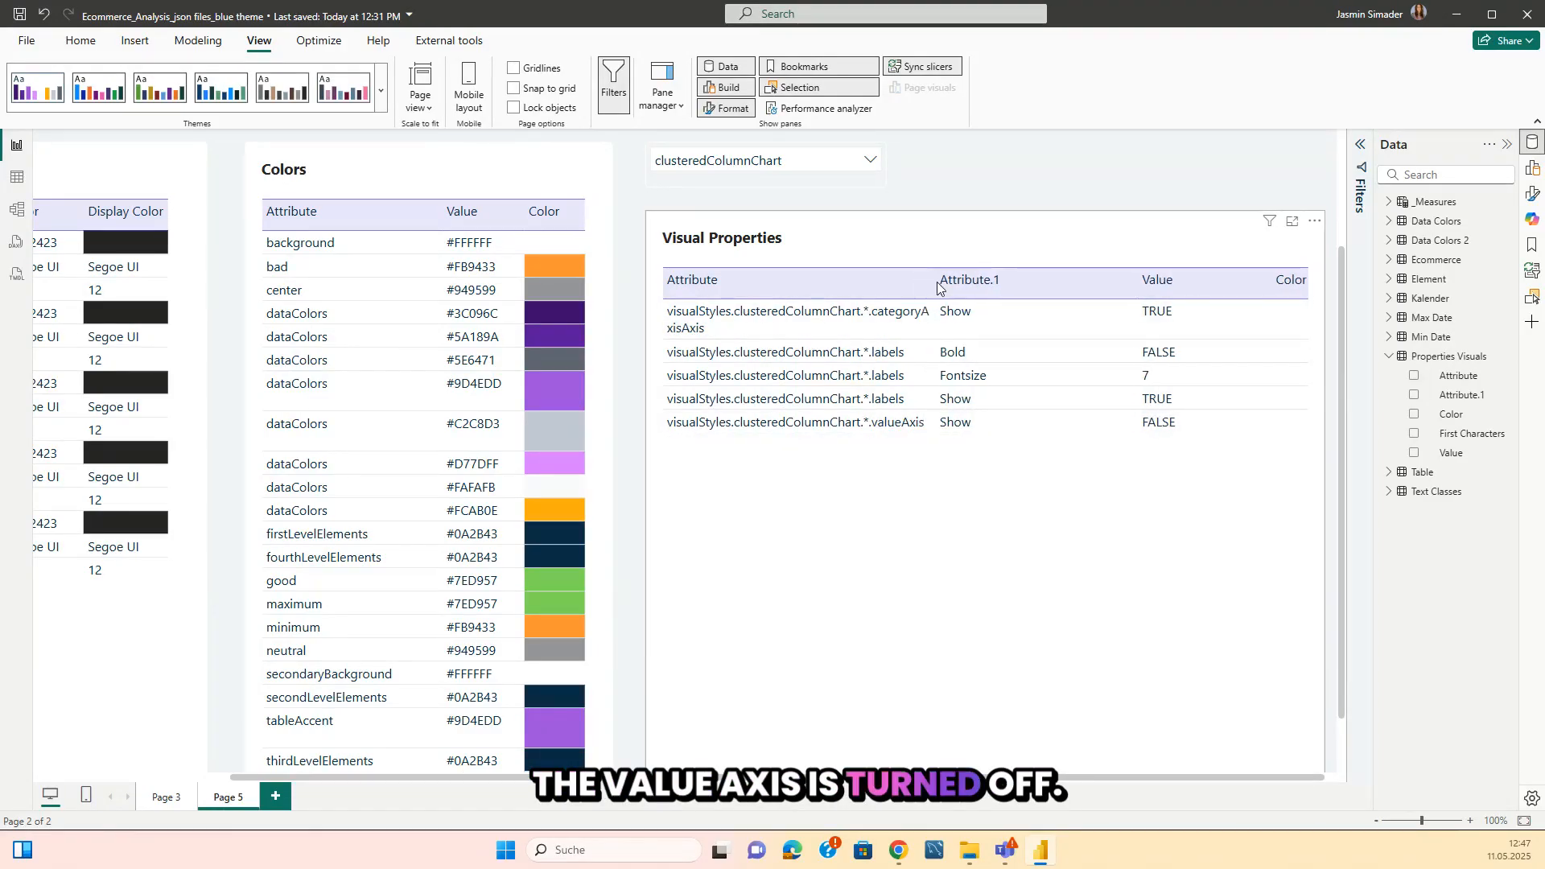
Compare the visuals on Page 3 with the JSON file properties listed on Page 5, ending on Page 3.
{"action": "left_click", "coordinate": [165, 796]}
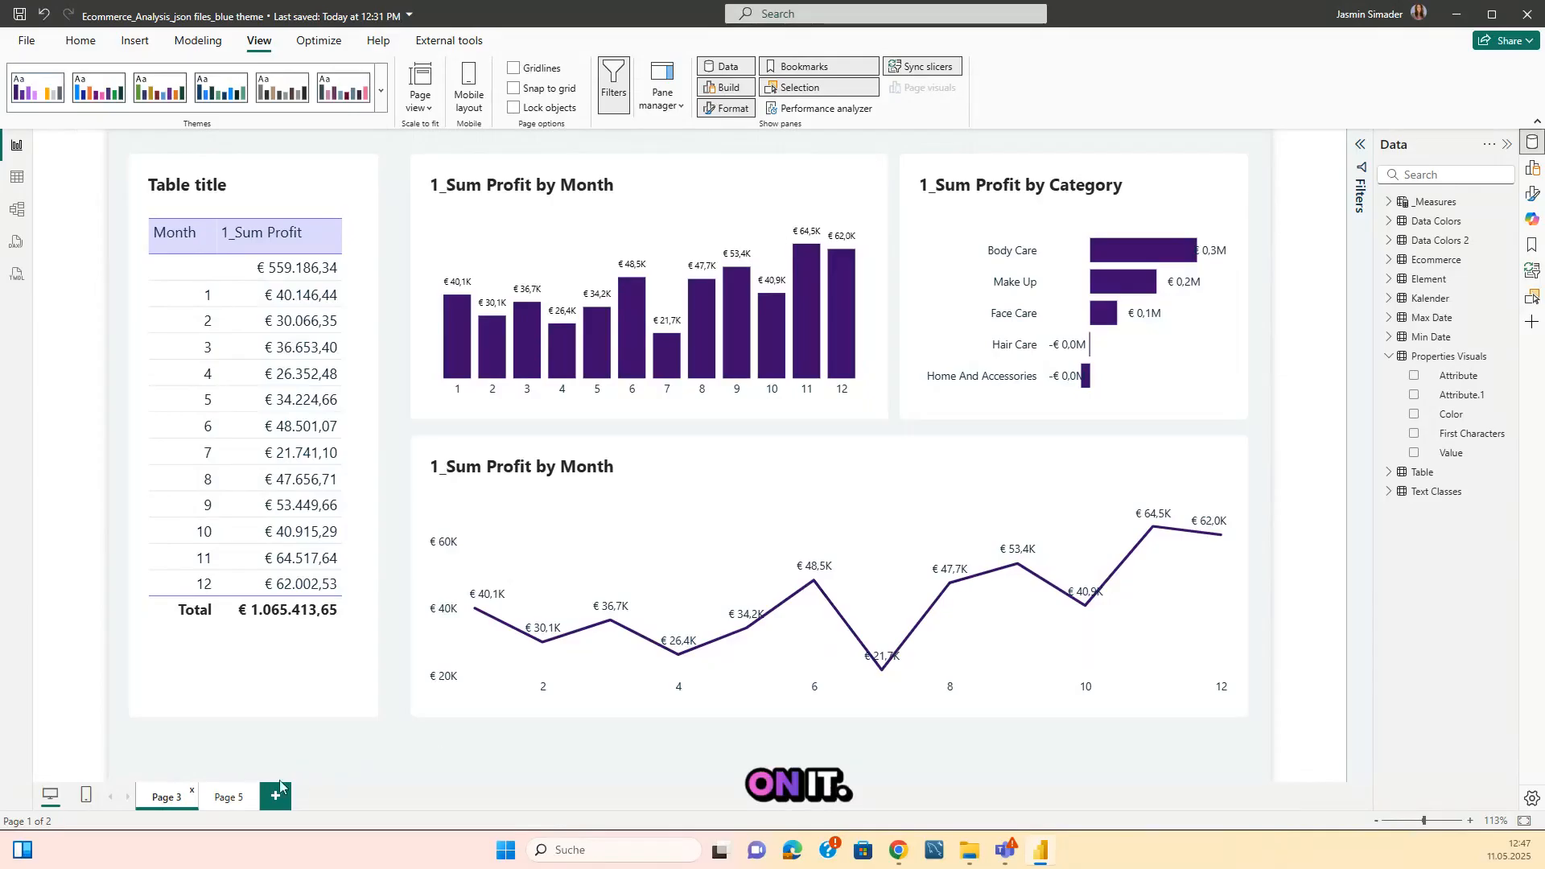
{"action": "left_click", "coordinate": [229, 797]}
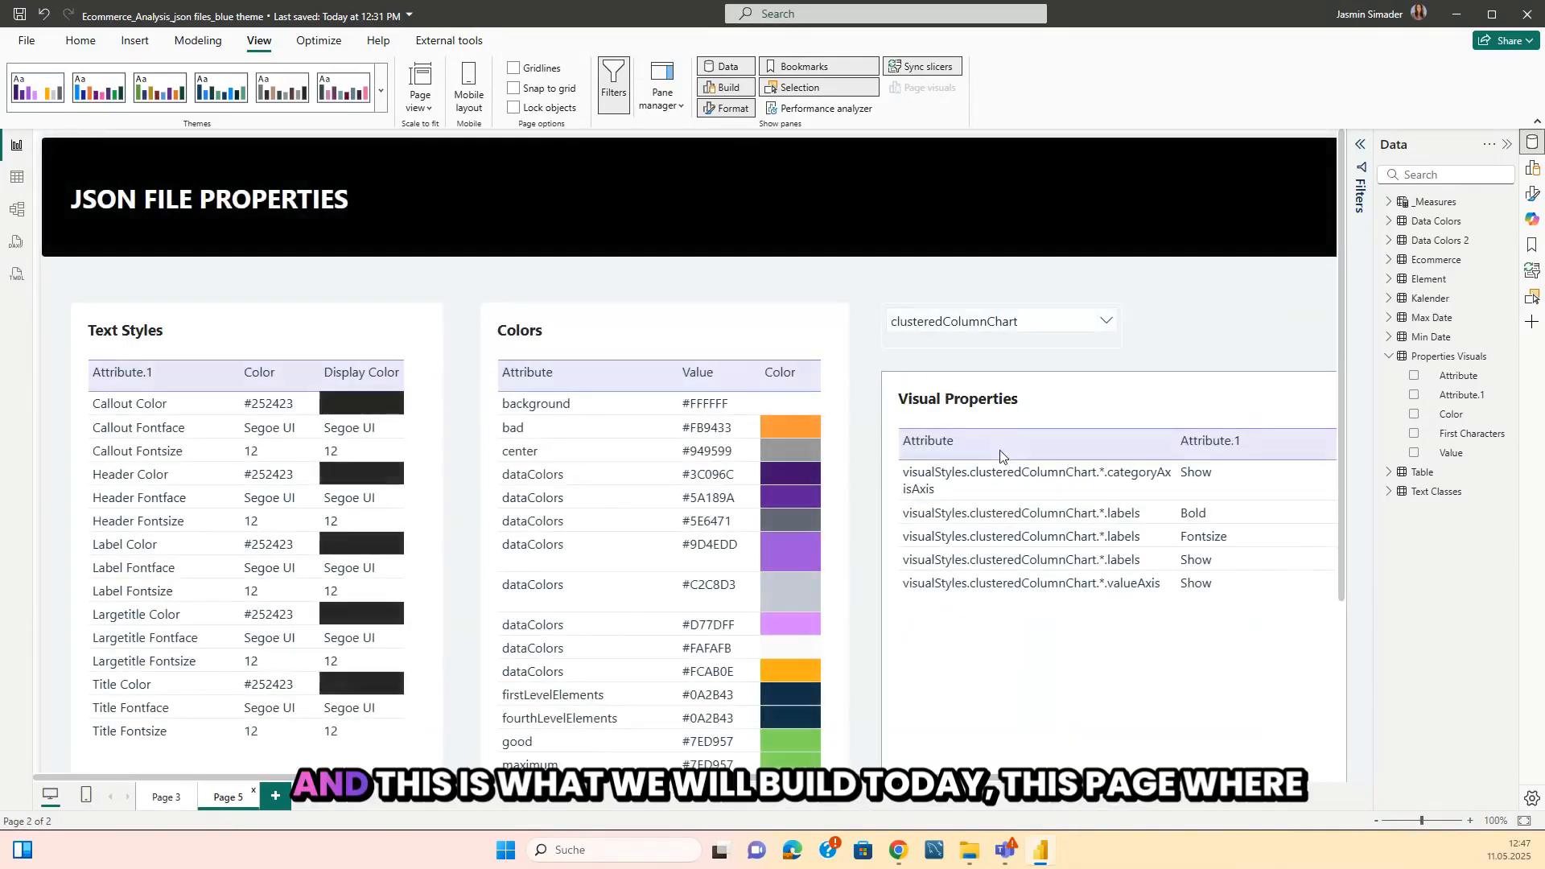
{"action": "left_click", "coordinate": [1377, 821]}
{"action": "left_click", "coordinate": [1377, 822]}
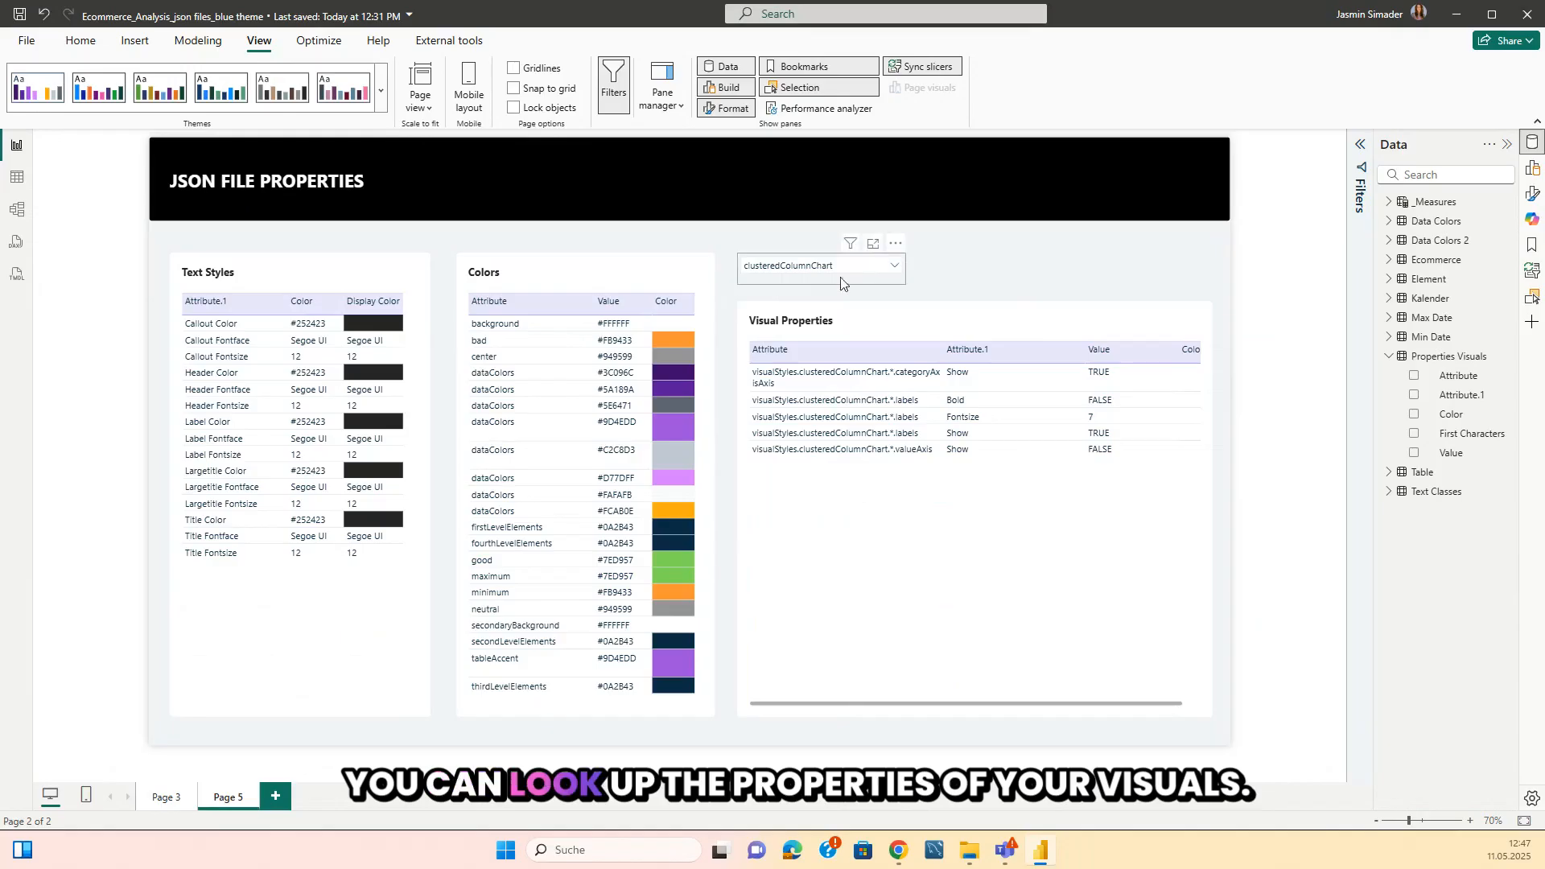
{"action": "left_click", "coordinate": [155, 791]}
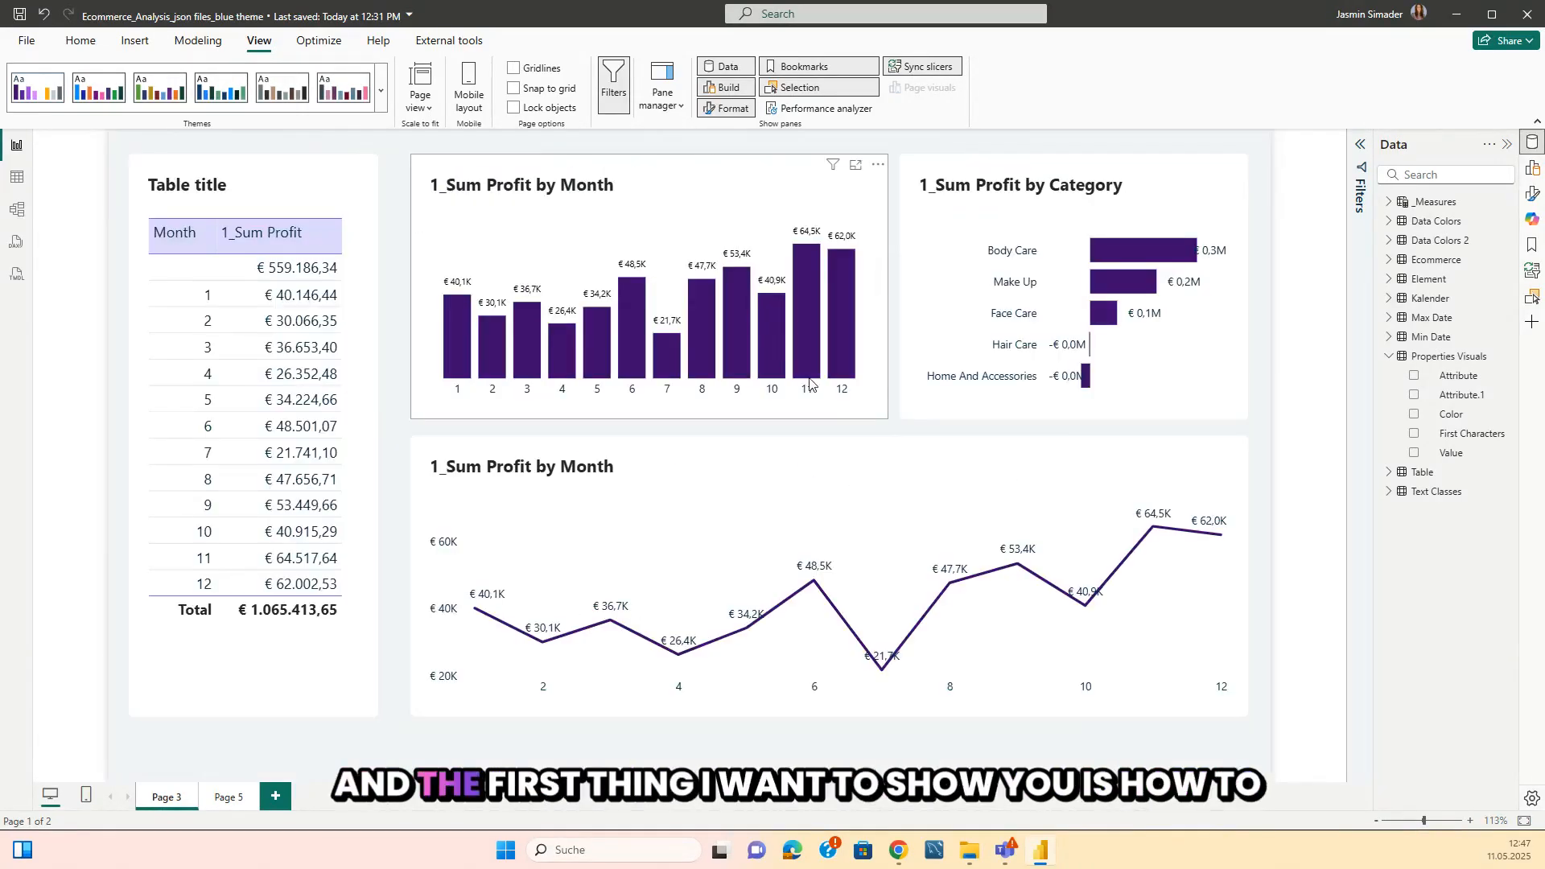
{"action": "mouse_move", "coordinate": [811, 384]}
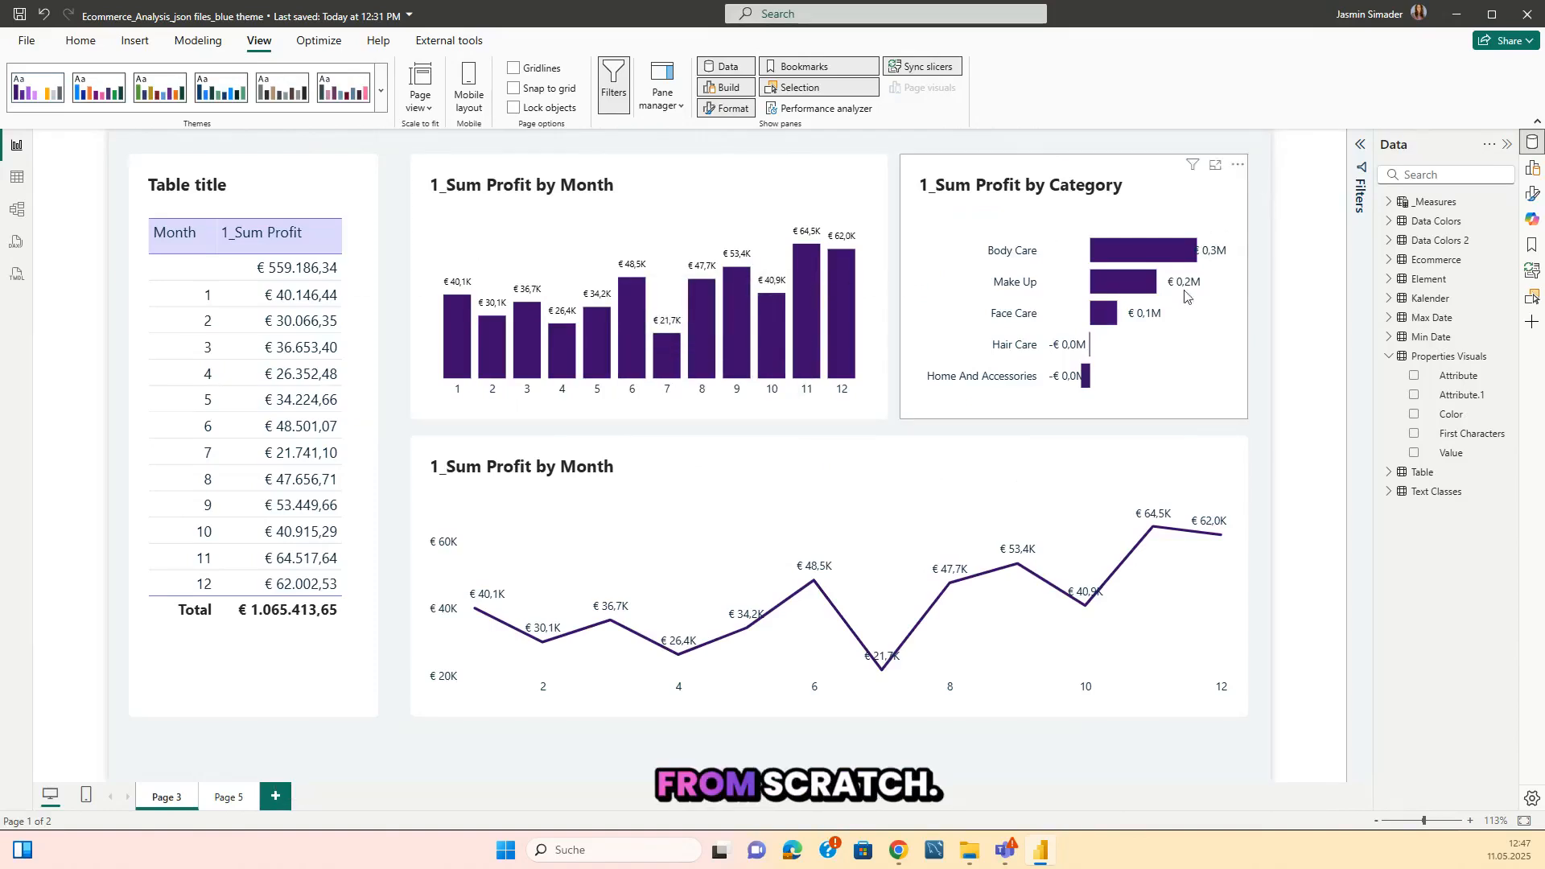
Switch to Chrome and examine the BIBB Power BI theme generator's data colors, UI colors, dashboard preview and theme options.
{"action": "mouse_move", "coordinate": [898, 860]}
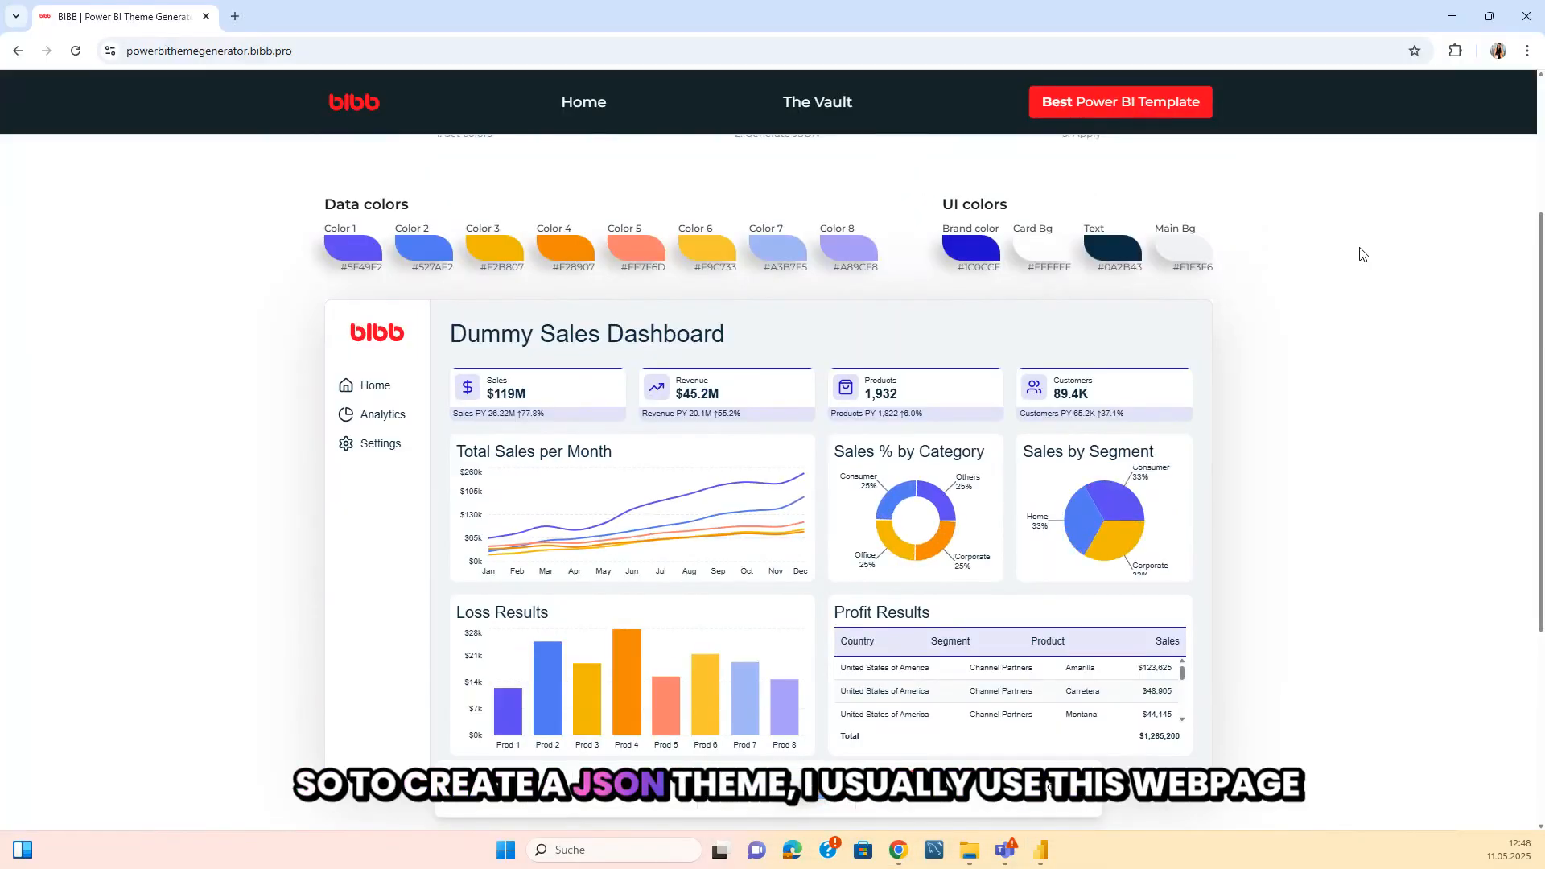
{"action": "scroll", "coordinate": [1331, 303], "scroll_direction": "down", "scroll_amount": 2}
{"action": "scroll", "coordinate": [1331, 304], "scroll_direction": "up", "scroll_amount": 1}
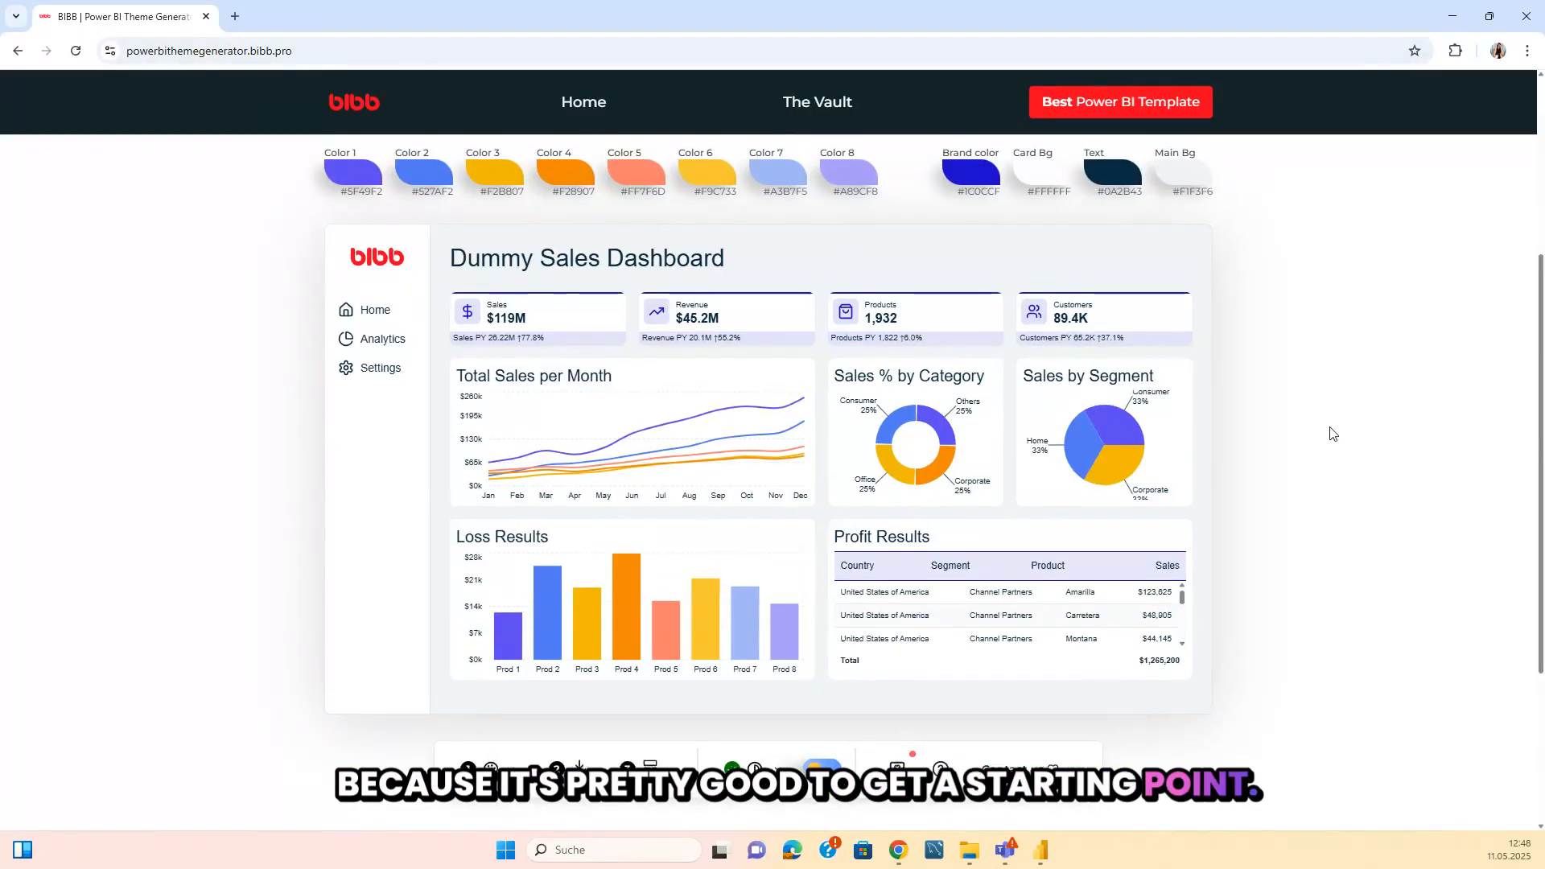
{"action": "scroll", "coordinate": [1328, 434], "scroll_direction": "up", "scroll_amount": 1}
{"action": "scroll", "coordinate": [1332, 434], "scroll_direction": "down", "scroll_amount": 1}
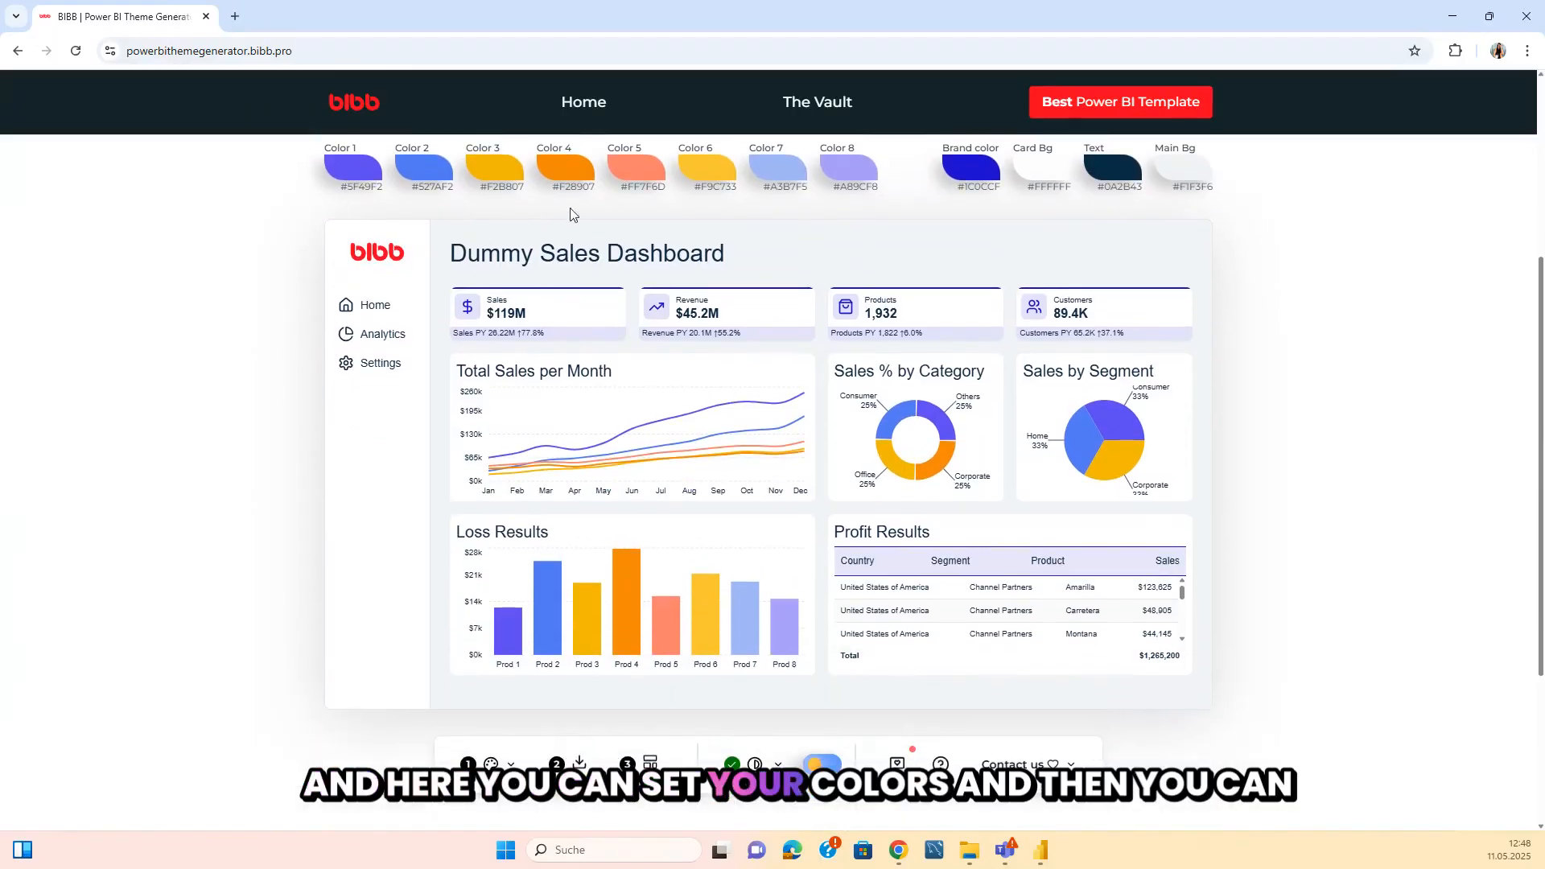
{"action": "scroll", "coordinate": [929, 575], "scroll_direction": "down", "scroll_amount": 2}
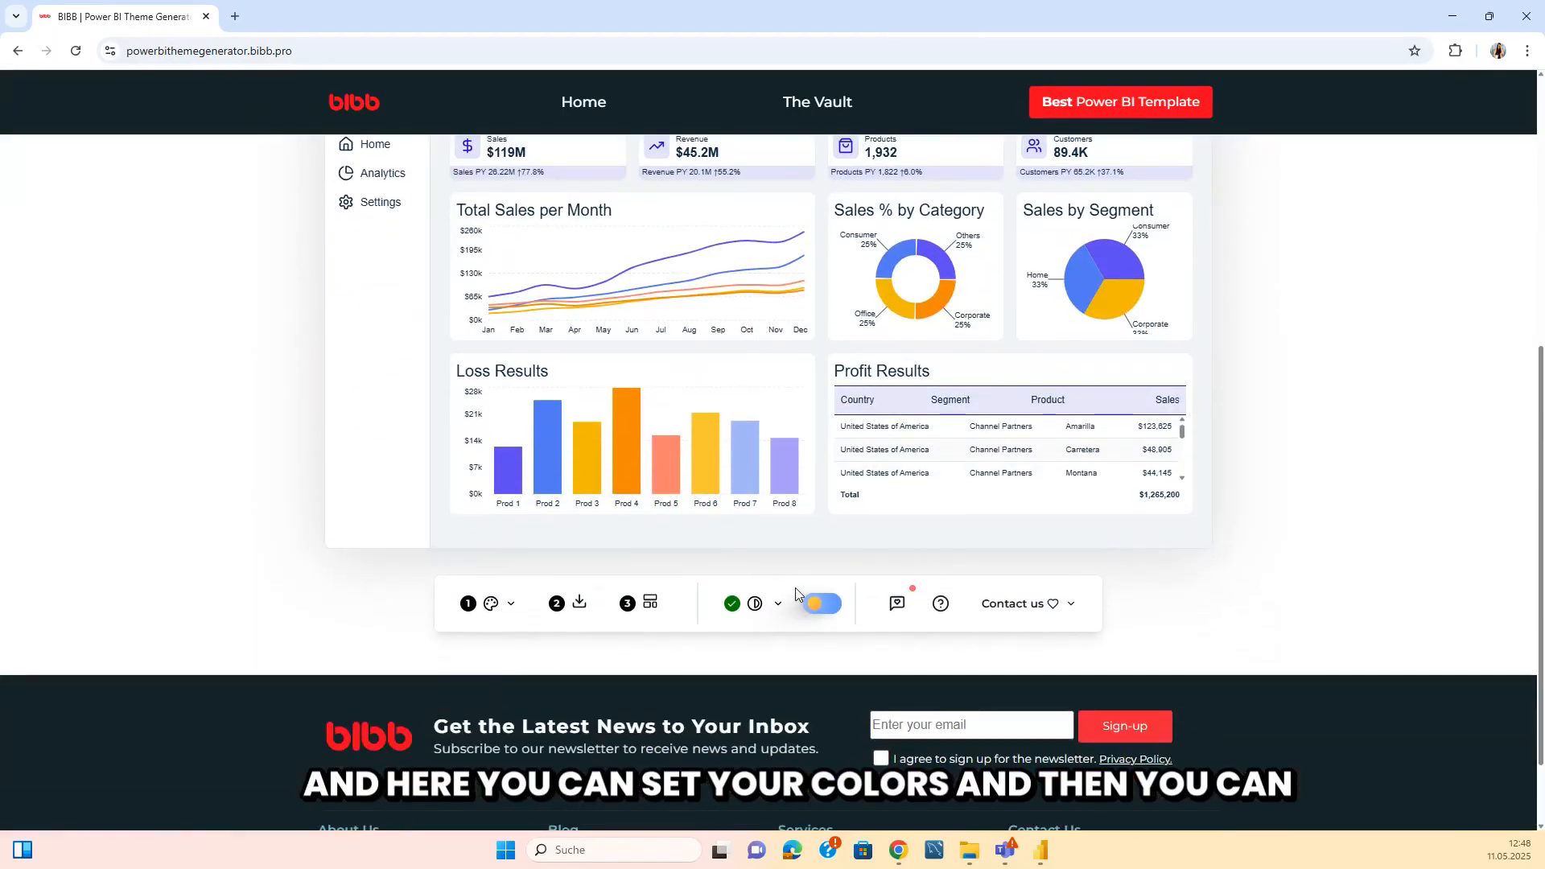
{"action": "scroll", "coordinate": [612, 564], "scroll_direction": "up", "scroll_amount": 1}
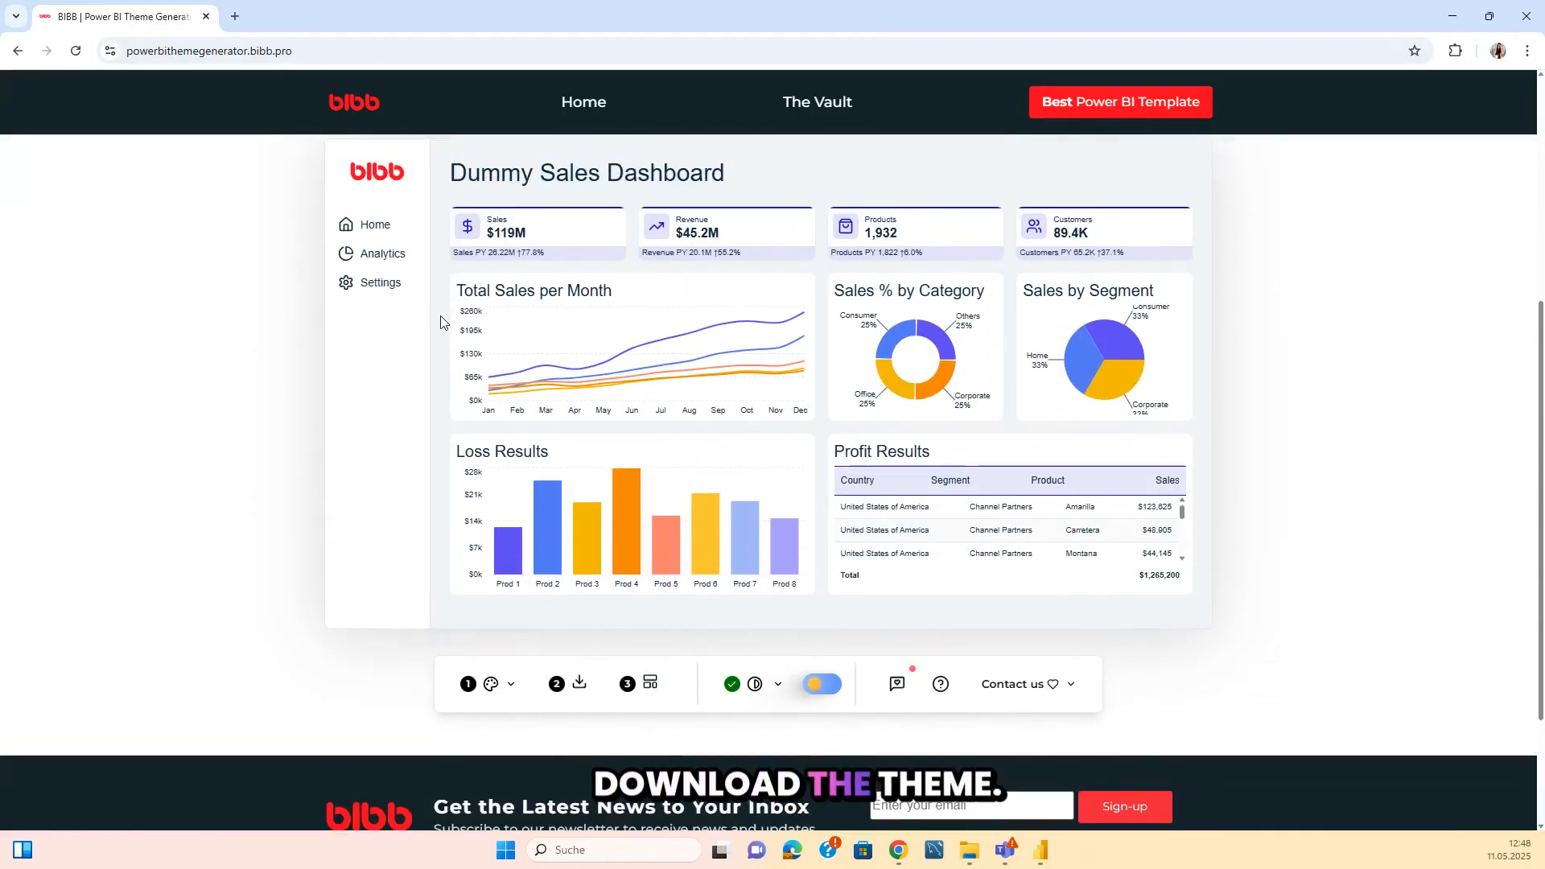
{"action": "scroll", "coordinate": [744, 525], "scroll_direction": "up", "scroll_amount": 2}
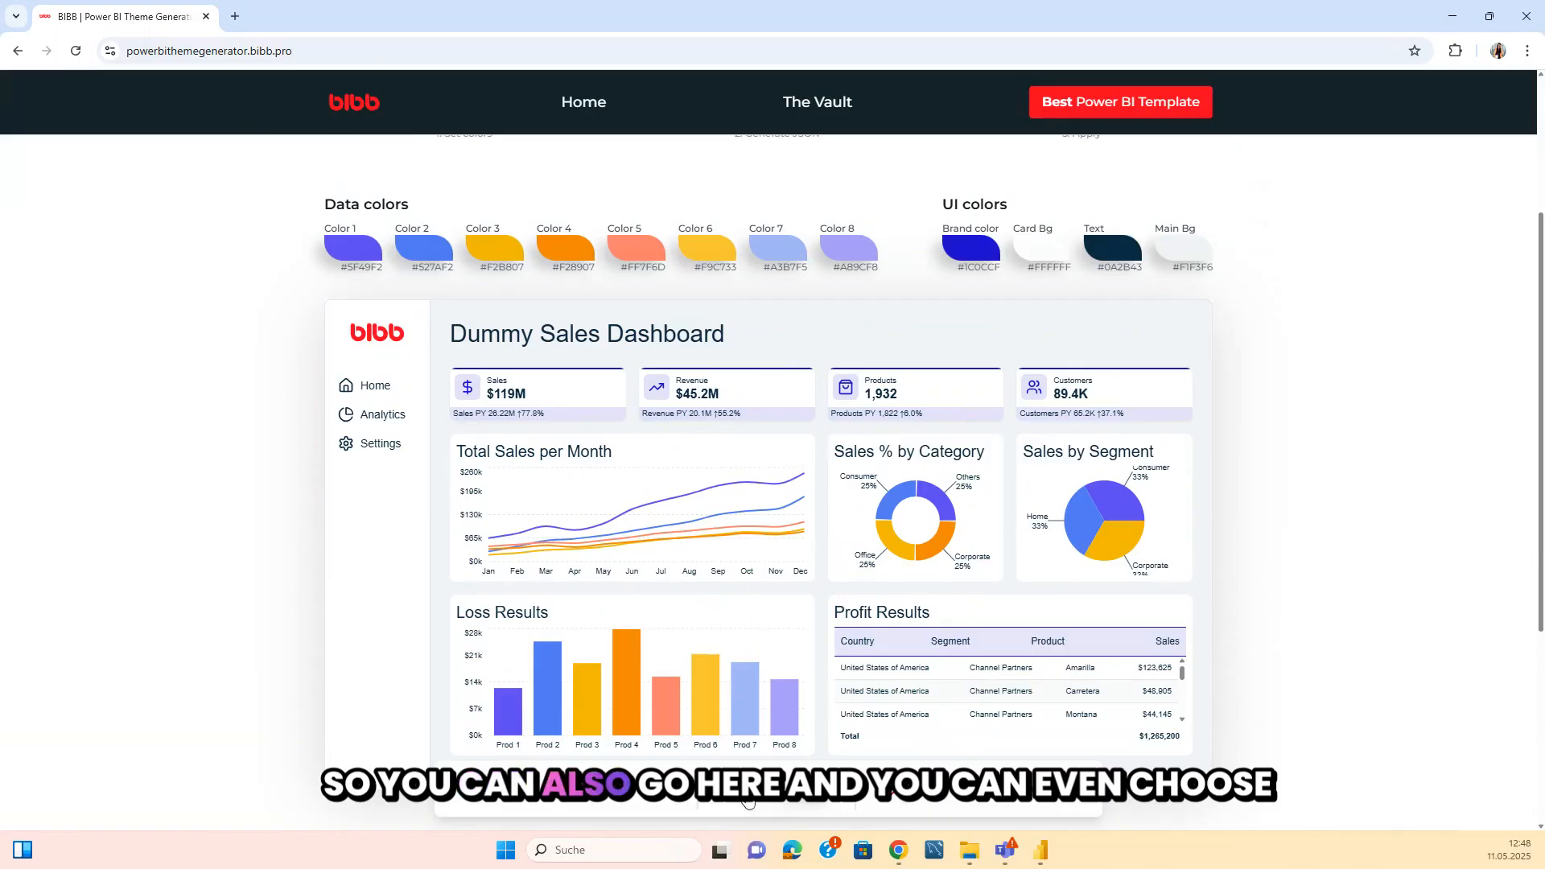
Open the theme generator's palette import from Coolors and bring up the Coolors palettes page in a new browser tab.
{"action": "left_click", "coordinate": [508, 799]}
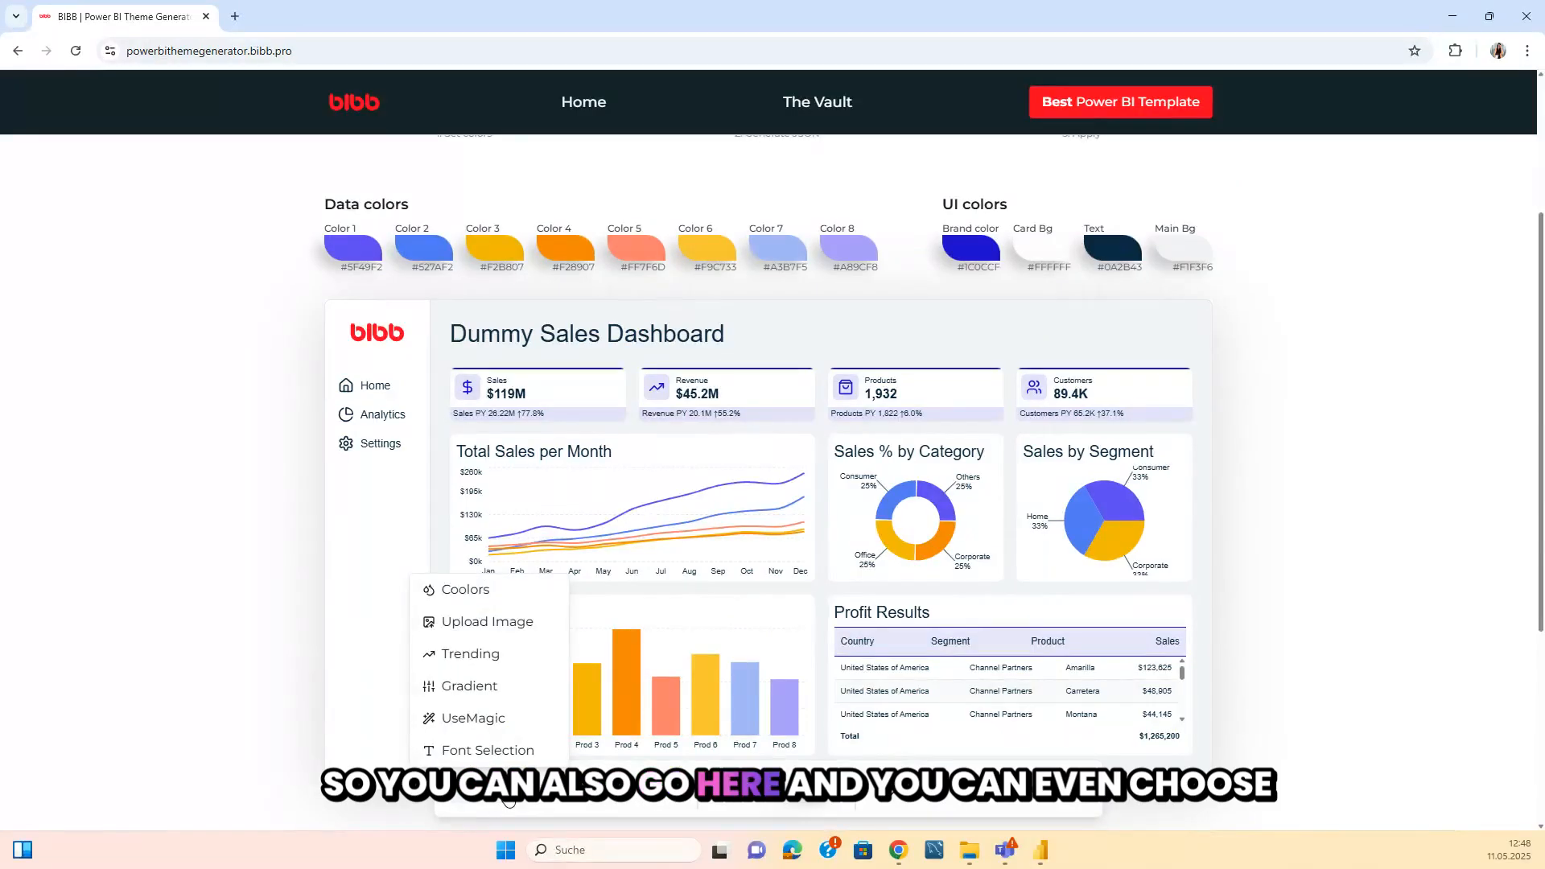
{"action": "left_click", "coordinate": [476, 593]}
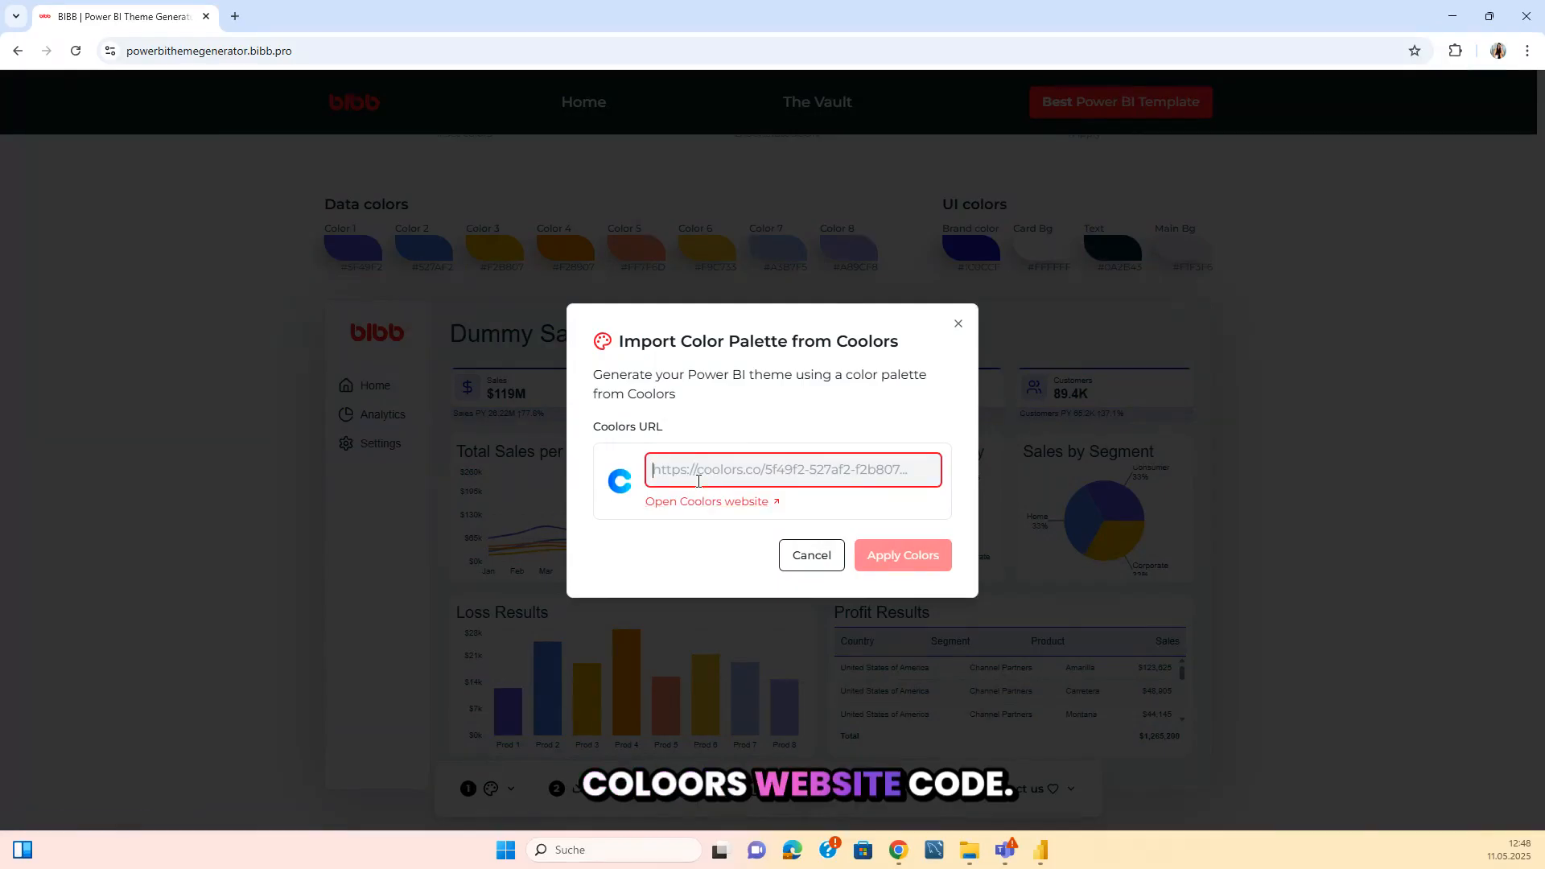
{"action": "key", "text": "ctrl+t"}
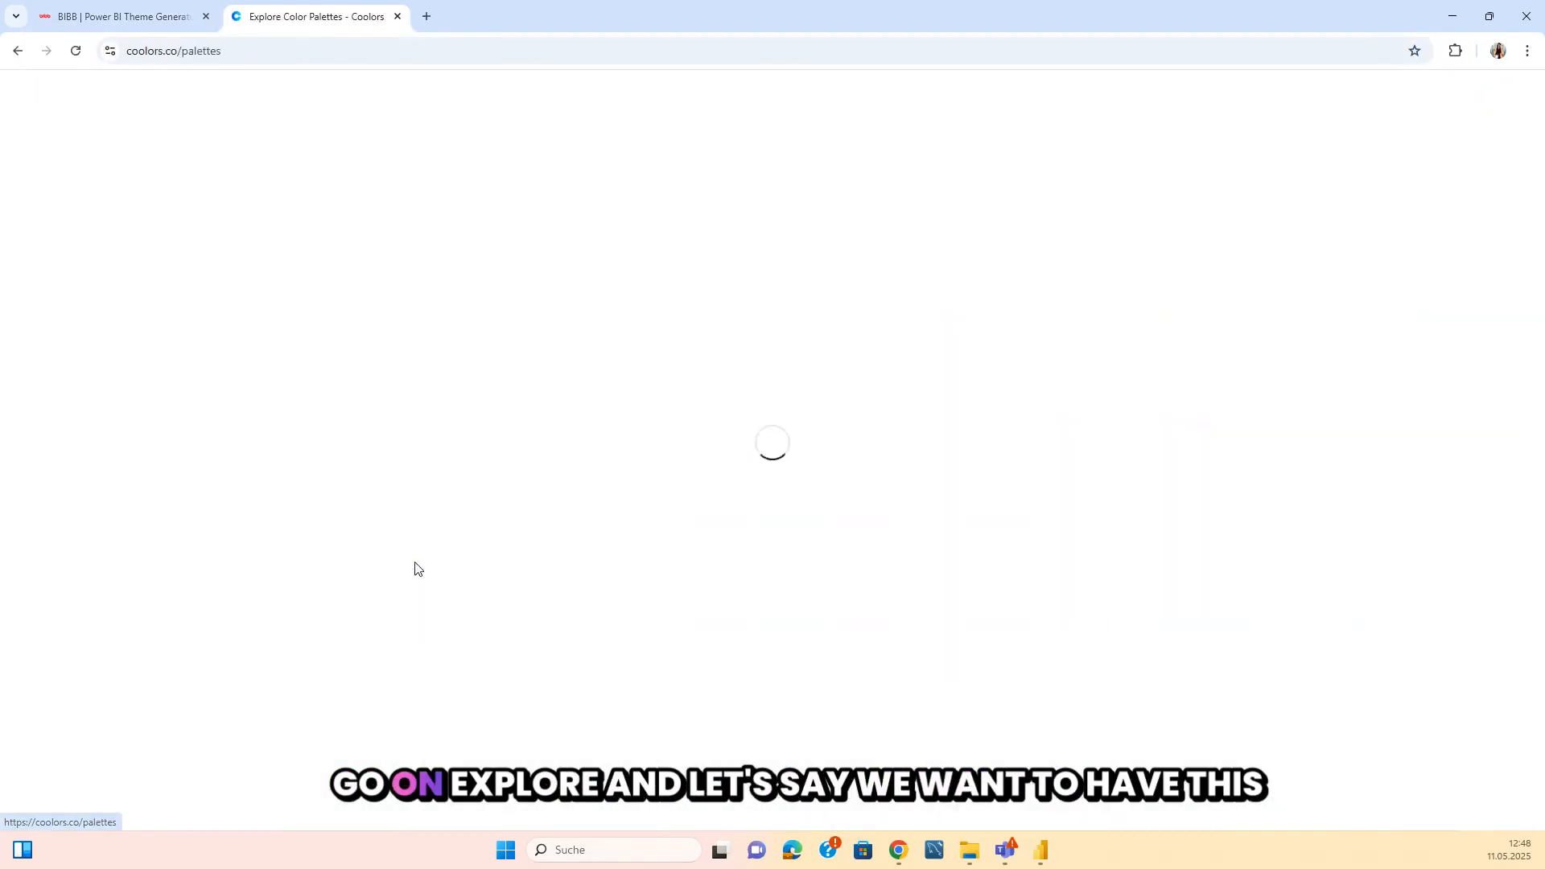
Copy the URL of the trending Coolors palette with light blue, blue, navy, yellow and orange.
{"action": "scroll", "coordinate": [487, 386], "scroll_direction": "down", "scroll_amount": 3}
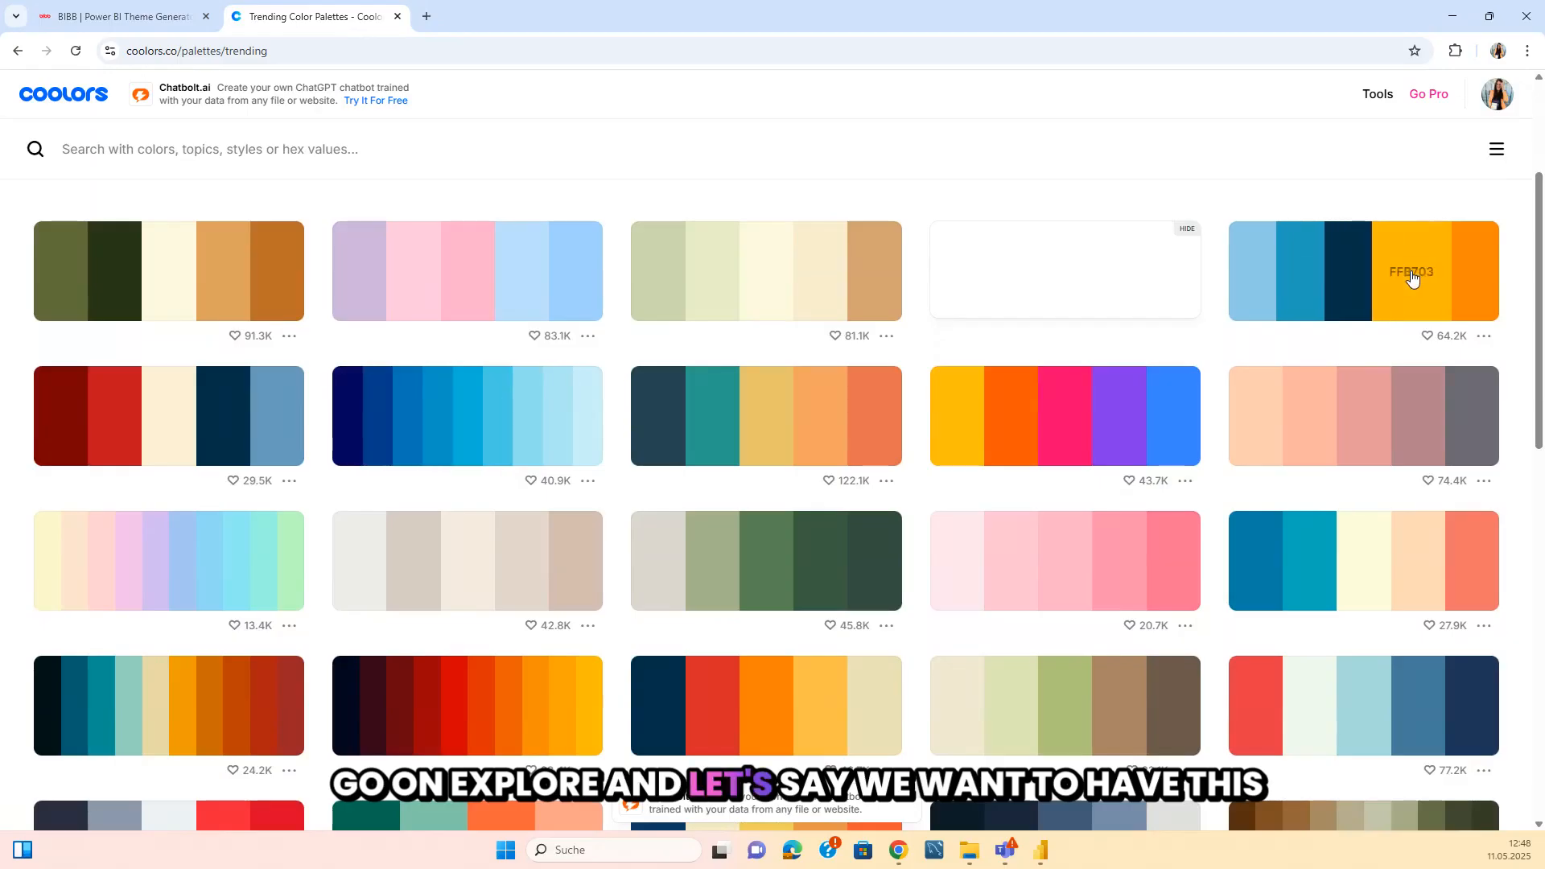
{"action": "left_click", "coordinate": [1484, 337]}
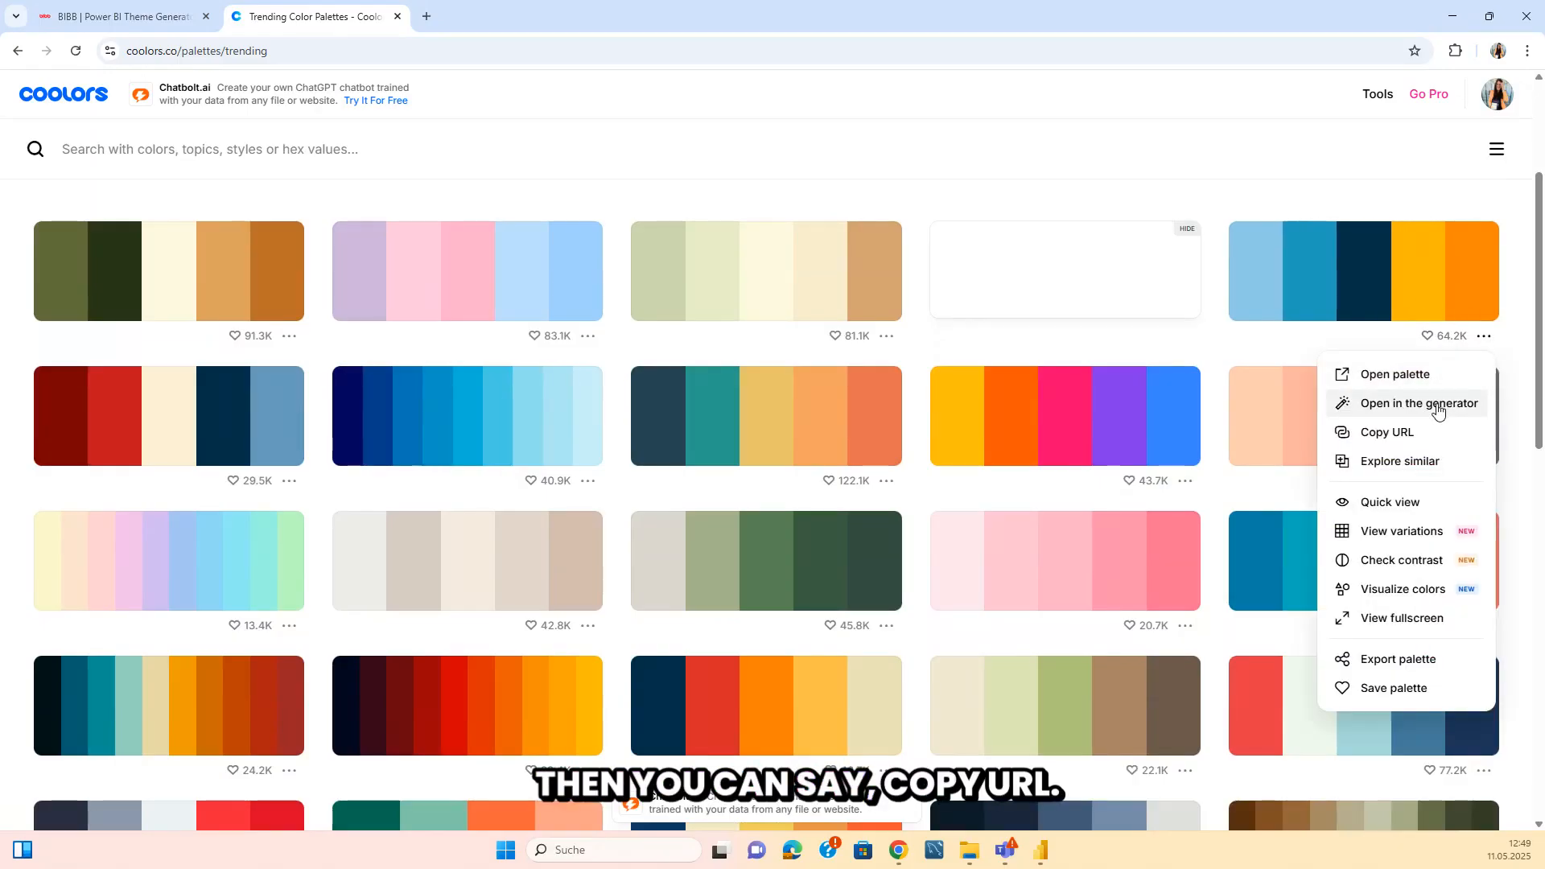
{"action": "left_click", "coordinate": [1378, 432]}
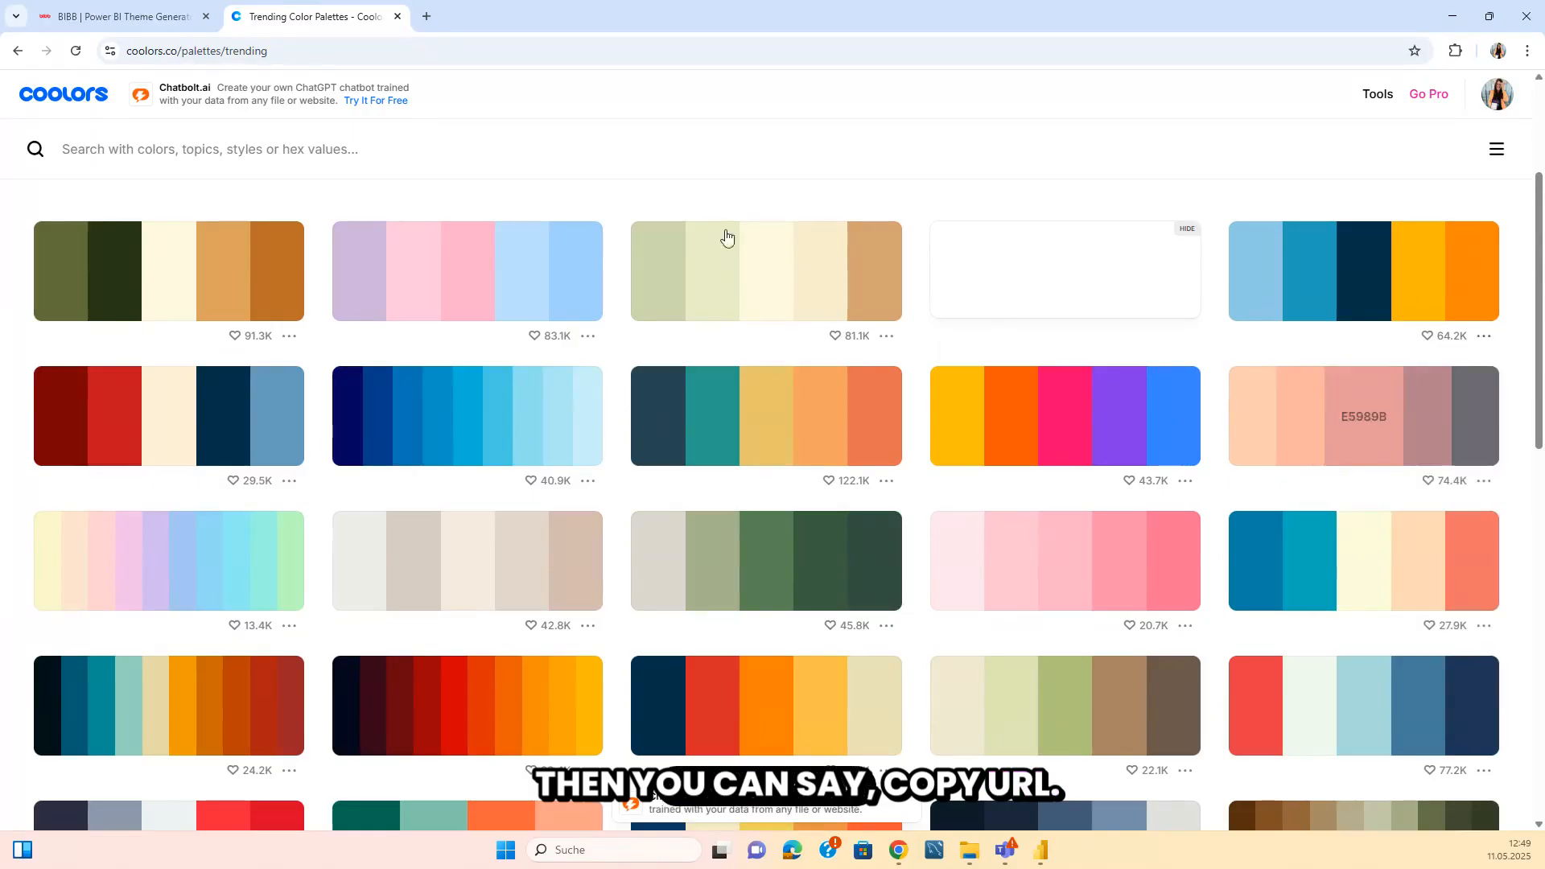
Paste the copied palette URL into the theme generator's Coolors import and apply its colors to the dashboard preview.
{"action": "left_click", "coordinate": [113, 11]}
{"action": "left_click", "coordinate": [744, 469]}
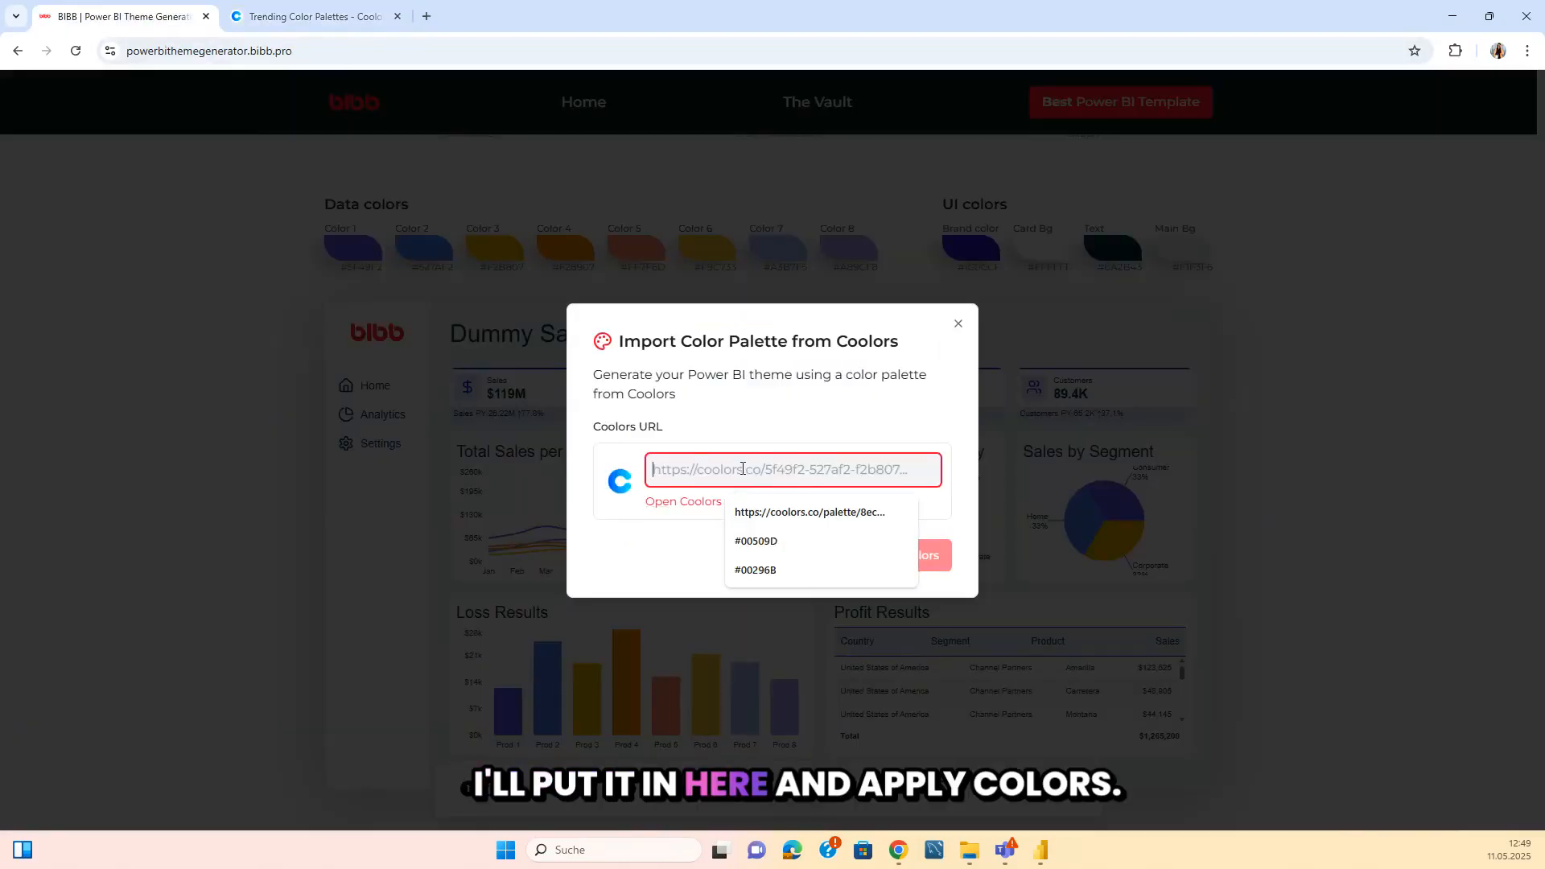
{"action": "key", "text": "ctrl+v"}
{"action": "left_click", "coordinate": [891, 563]}
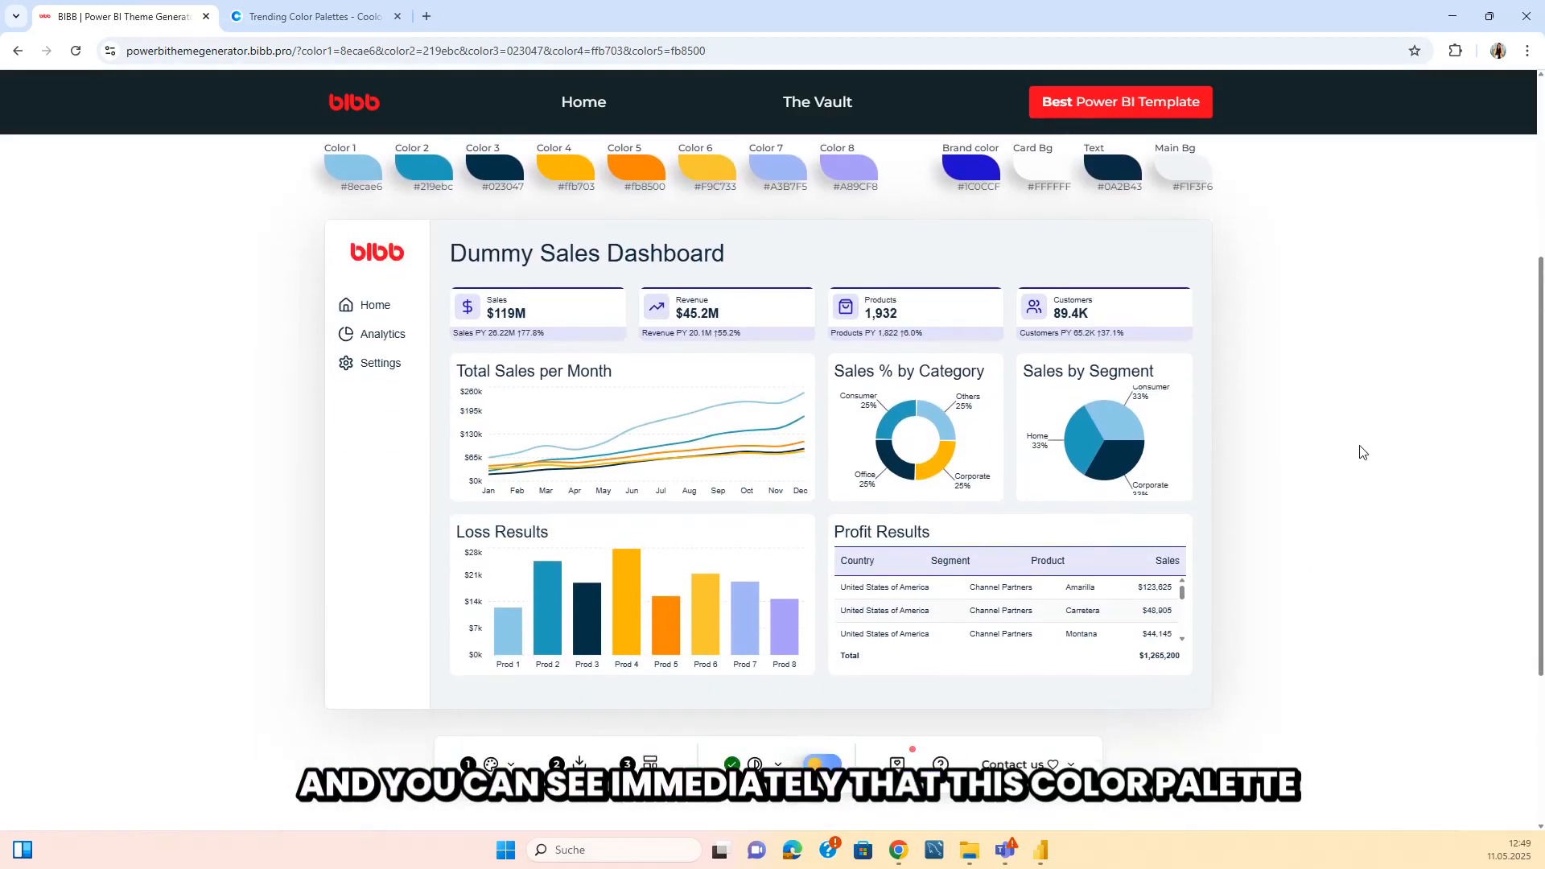
{"action": "scroll", "coordinate": [1320, 424], "scroll_direction": "down", "scroll_amount": 1}
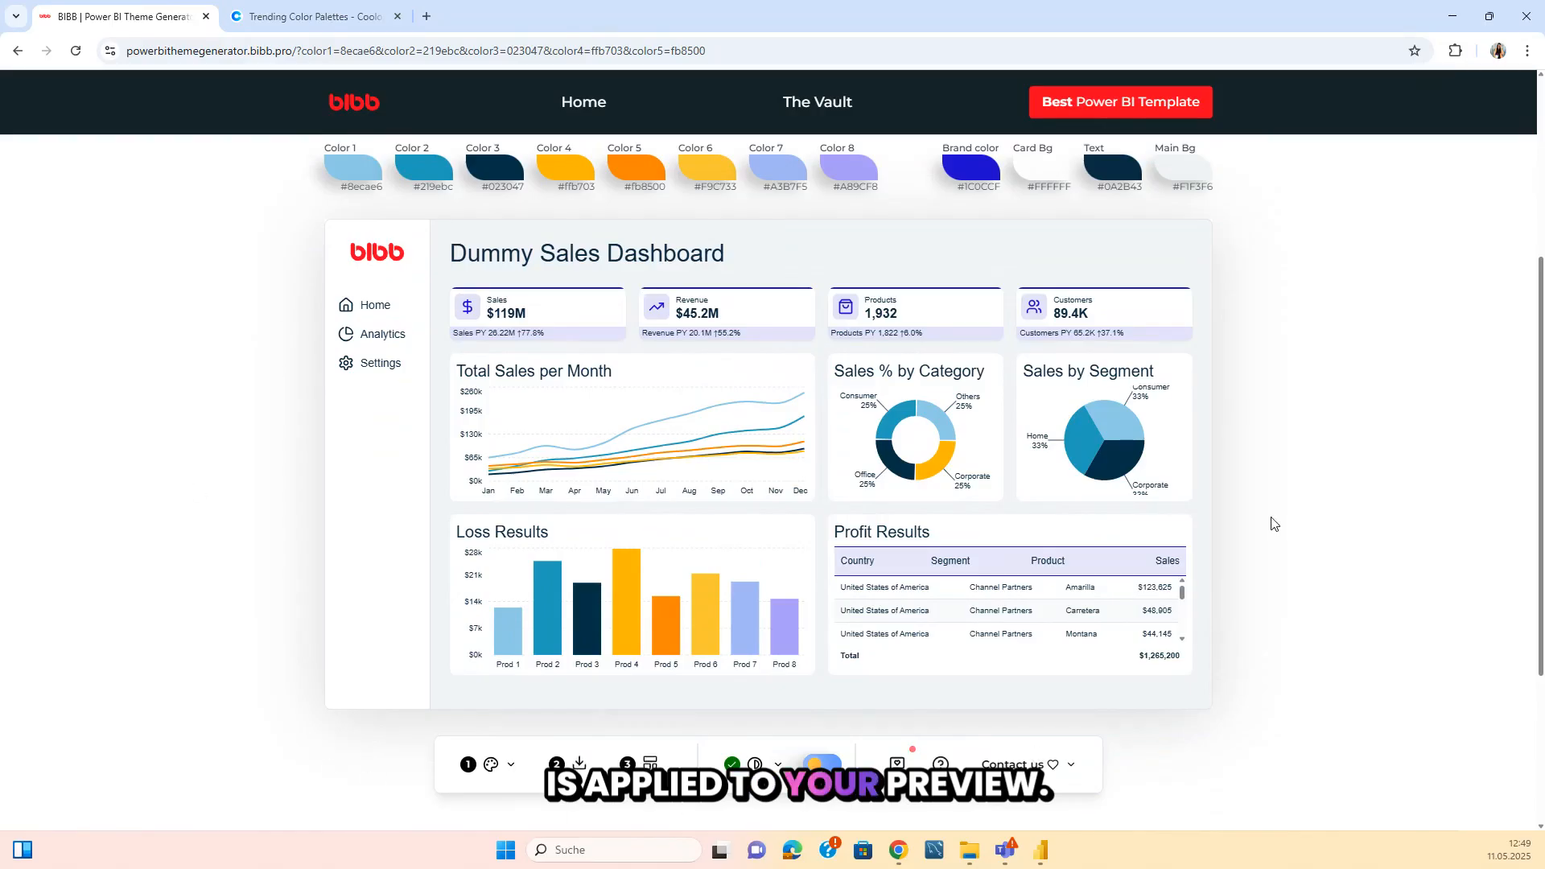
Look at the generator's Power BI theme download form, close it without submitting, and return to the Power BI report.
{"action": "left_click", "coordinate": [580, 761]}
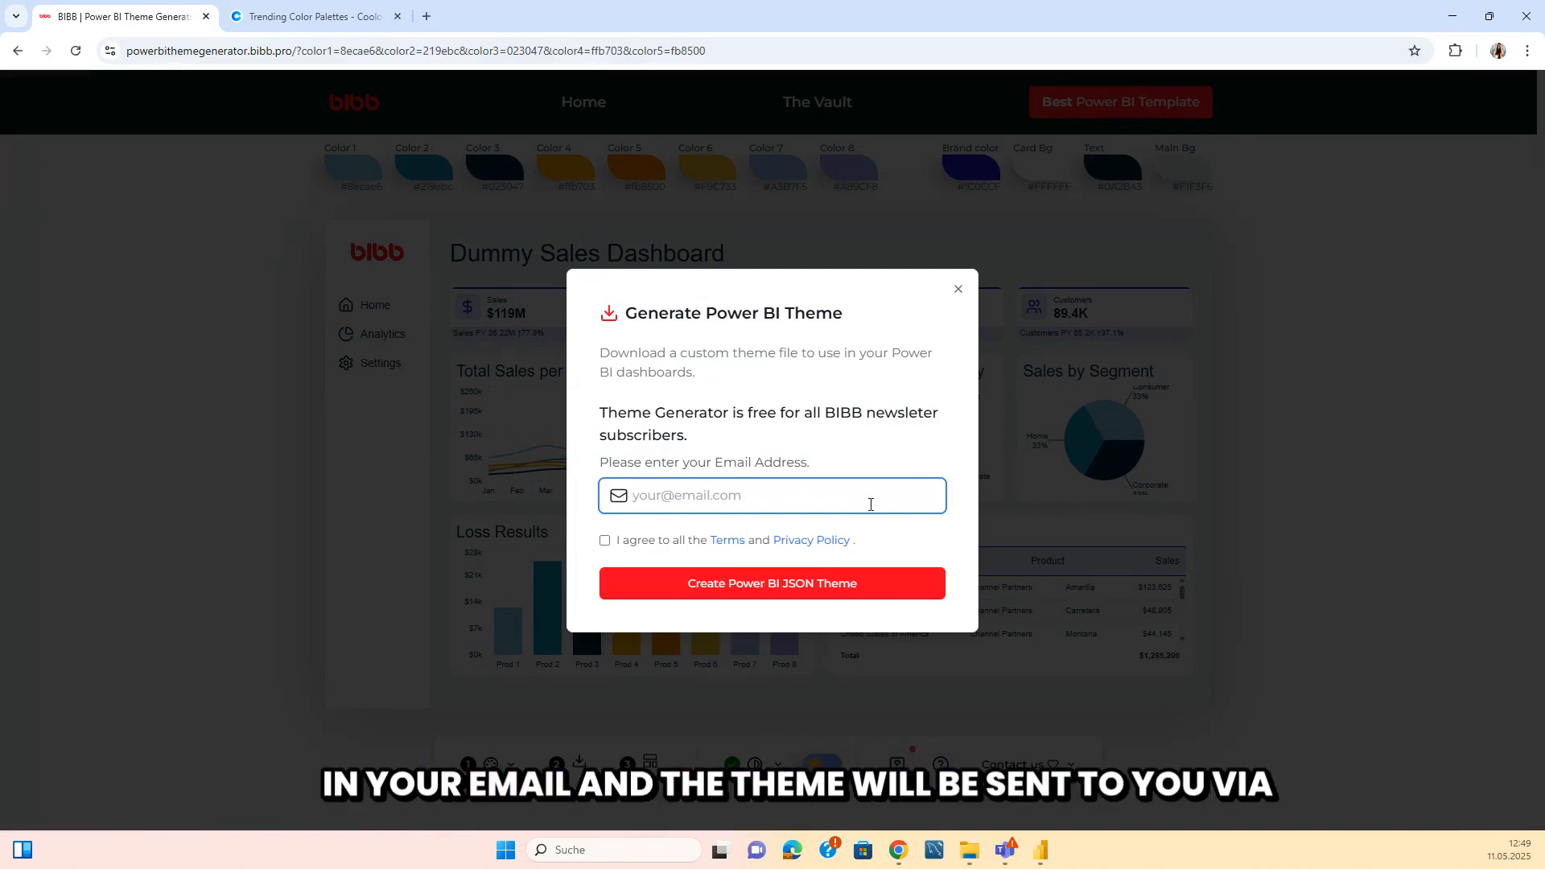
{"action": "left_click", "coordinate": [960, 290]}
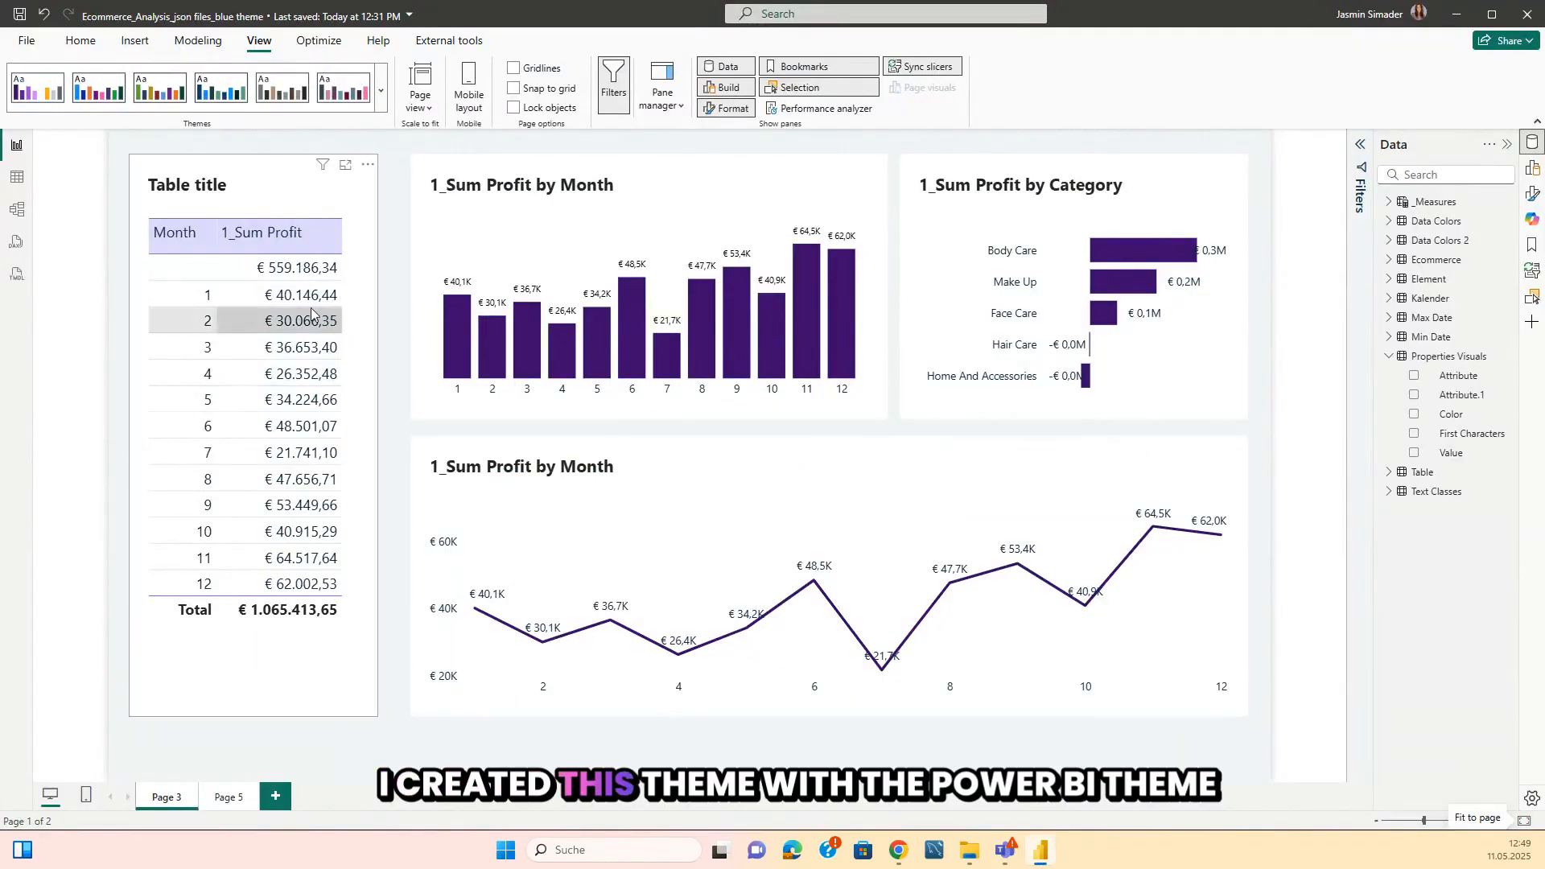
{"action": "mouse_move", "coordinate": [899, 849]}
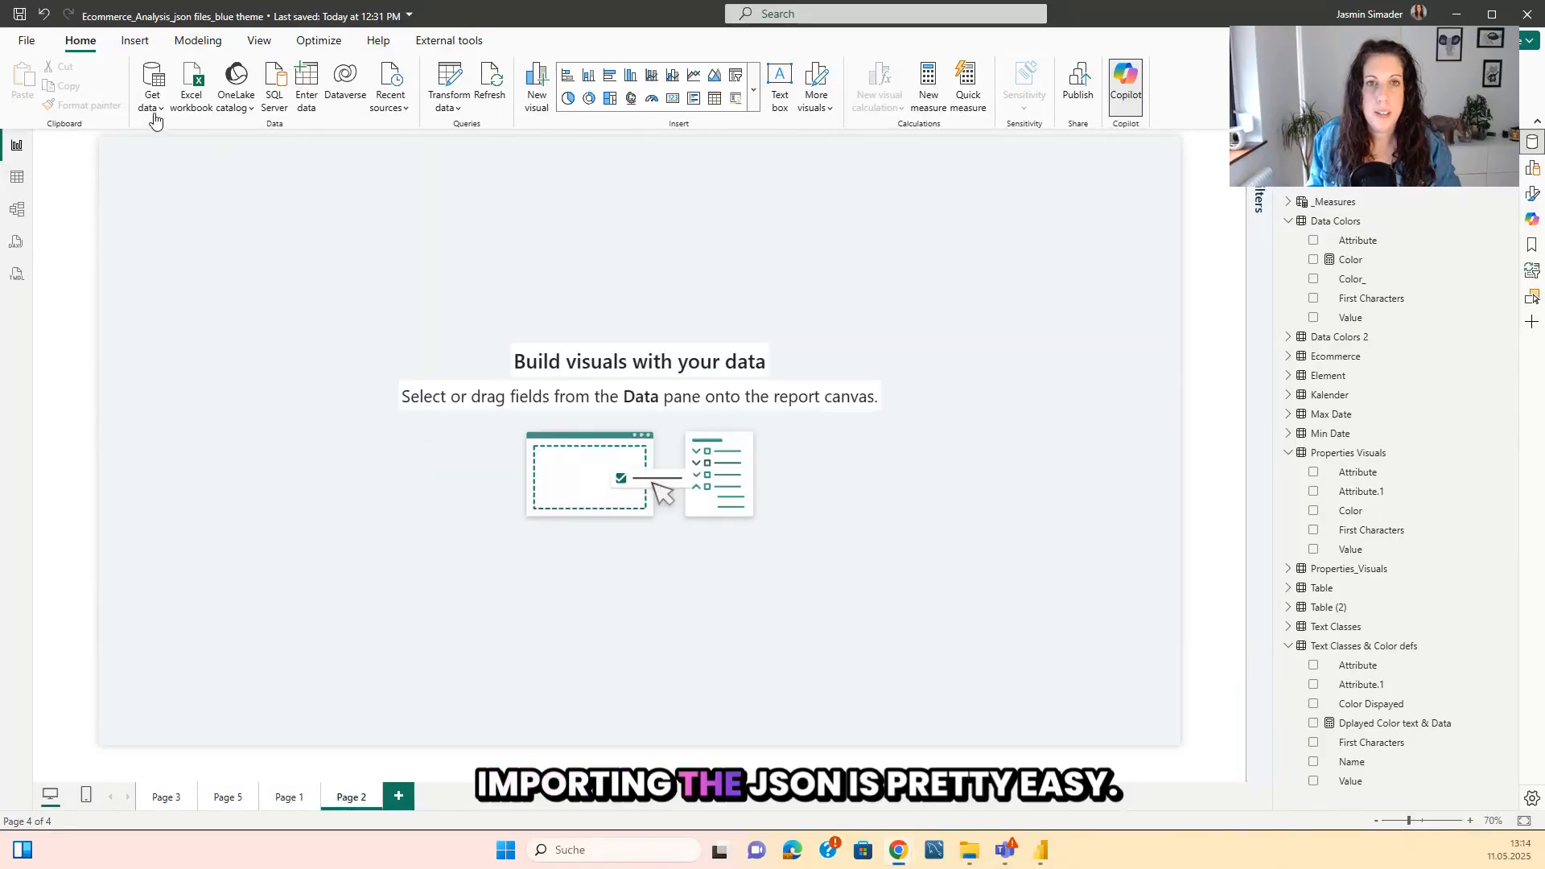
Import Lila Theme.json into the report as a new query using the JSON data connector.
{"action": "left_click", "coordinate": [160, 118]}
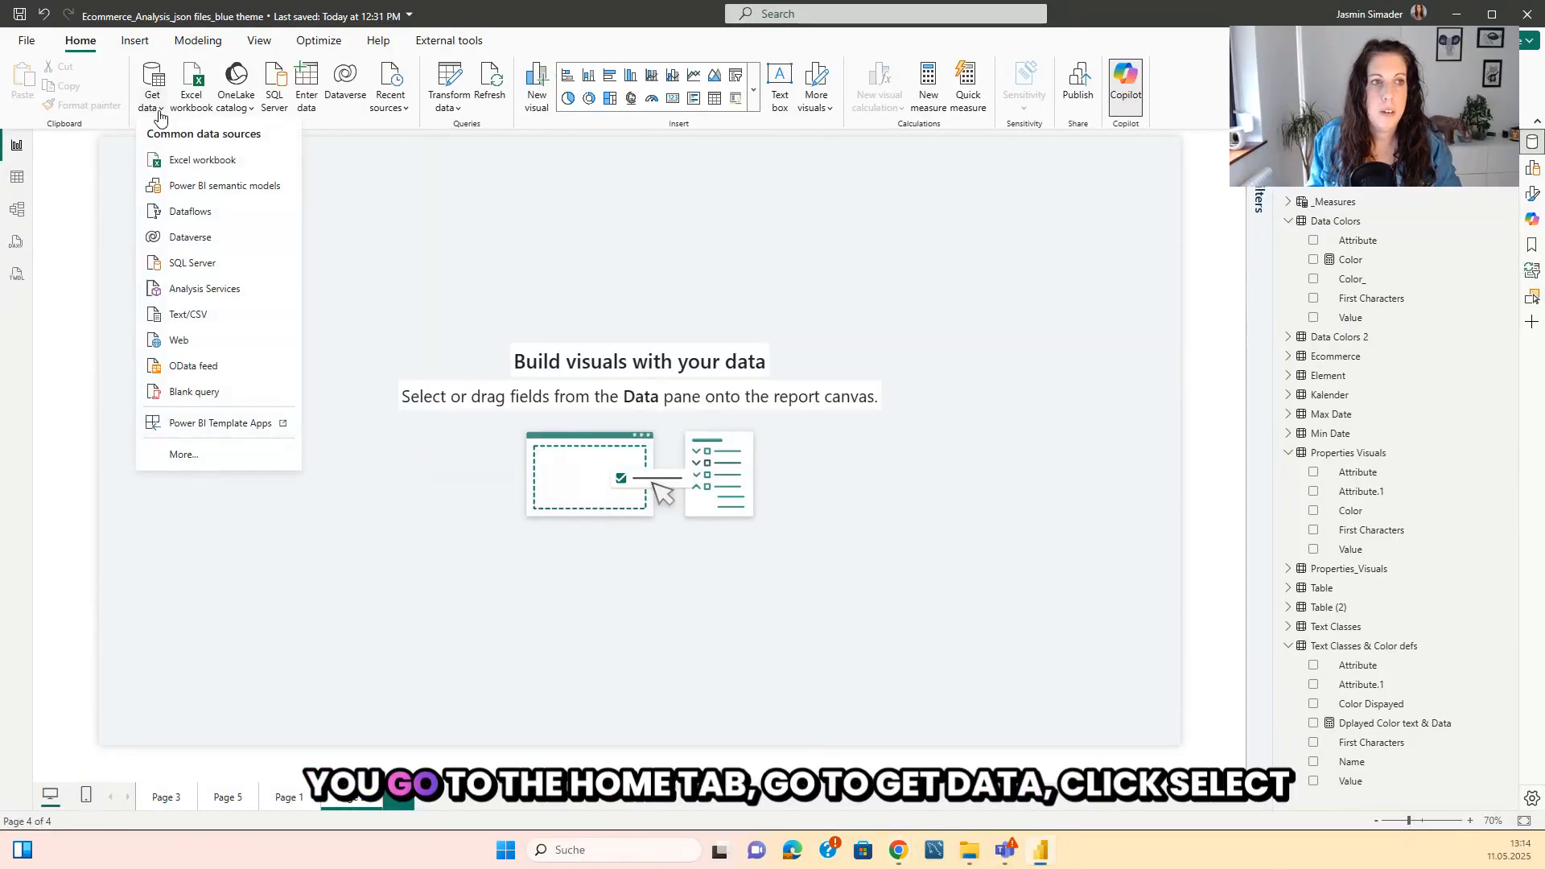
{"action": "left_click", "coordinate": [188, 460]}
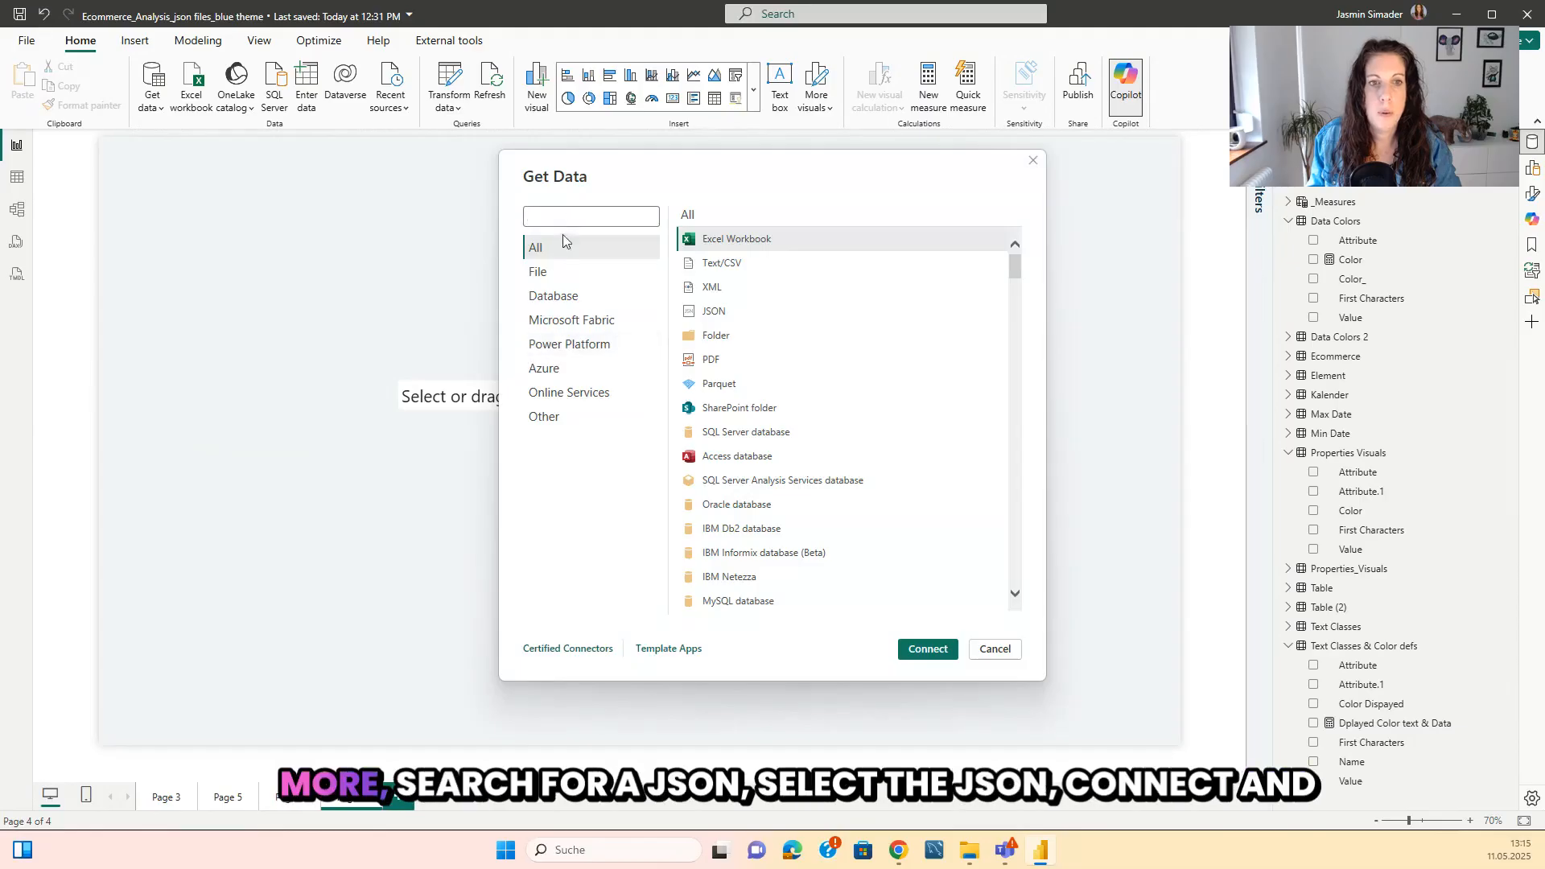
{"action": "type", "text": "json"}
{"action": "left_click", "coordinate": [711, 238]}
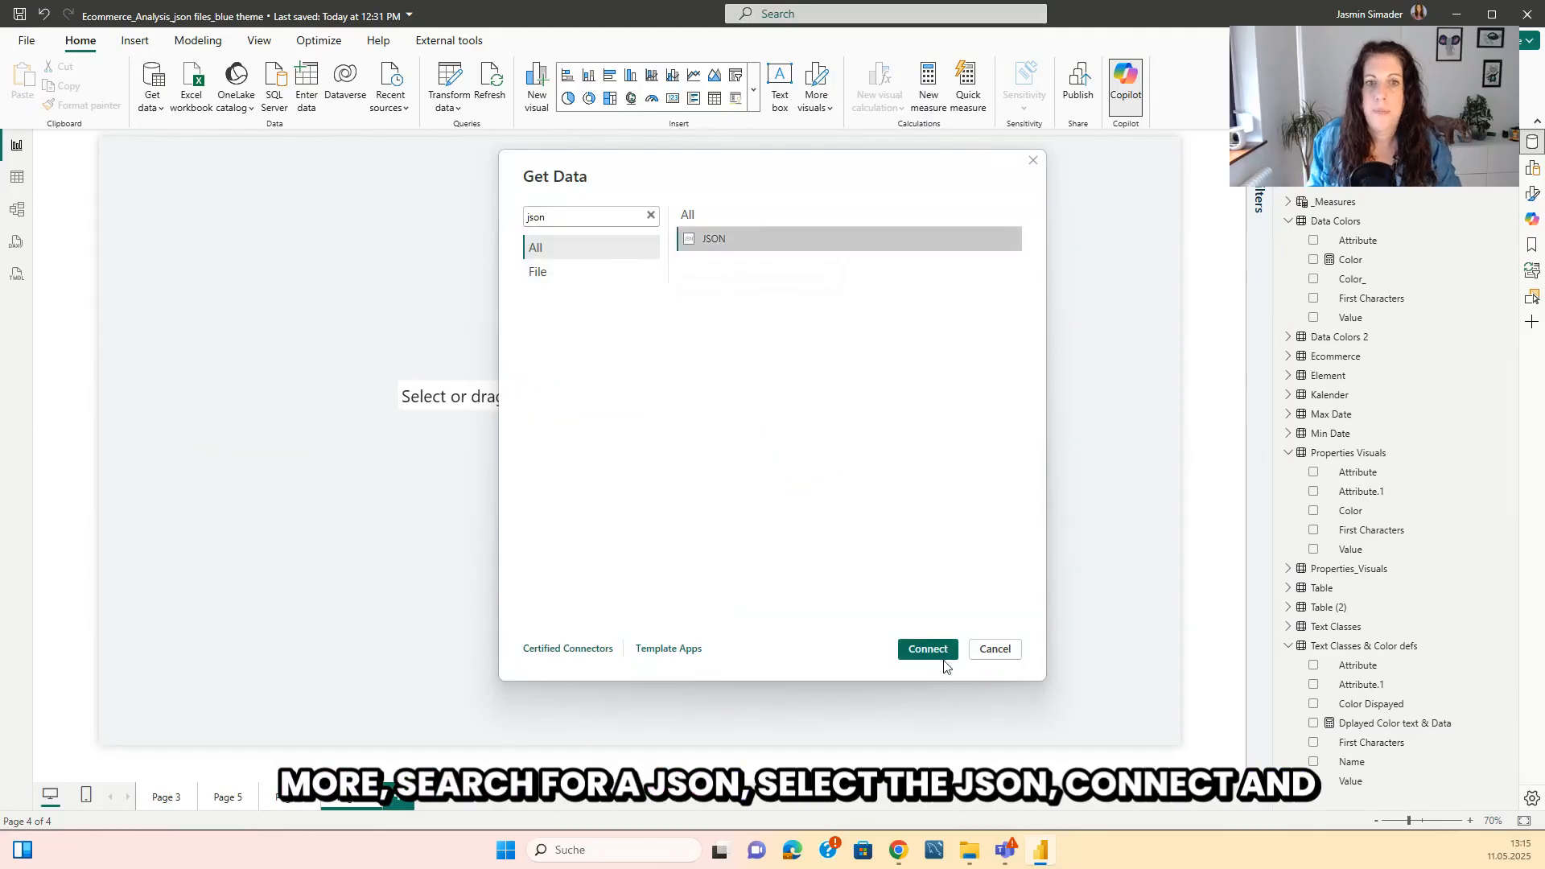
{"action": "left_click", "coordinate": [928, 649]}
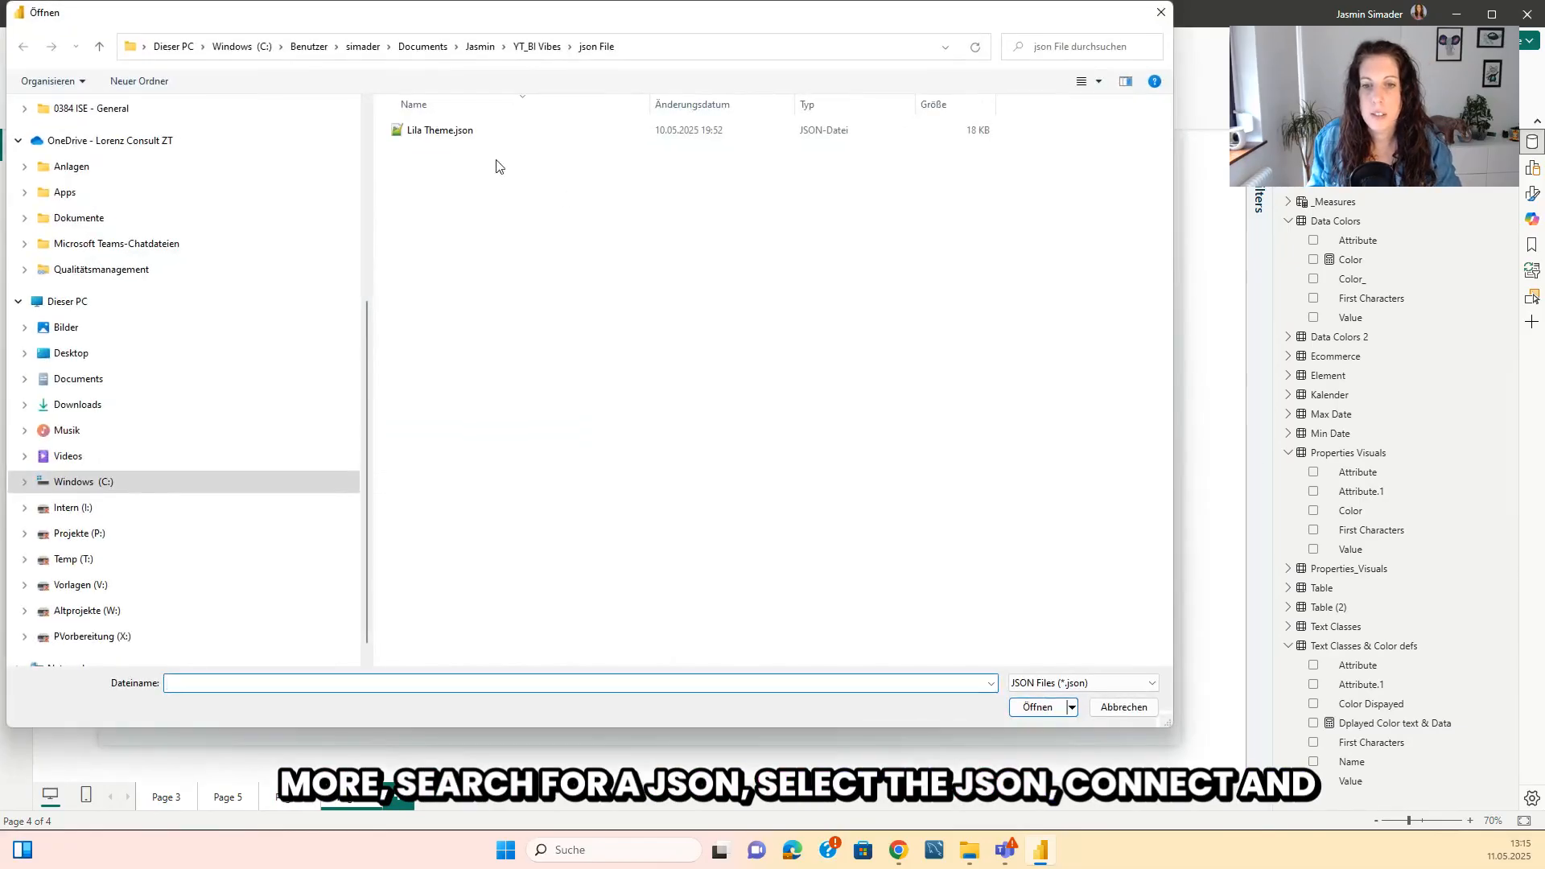
{"action": "left_click", "coordinate": [430, 135]}
{"action": "left_click", "coordinate": [1038, 707]}
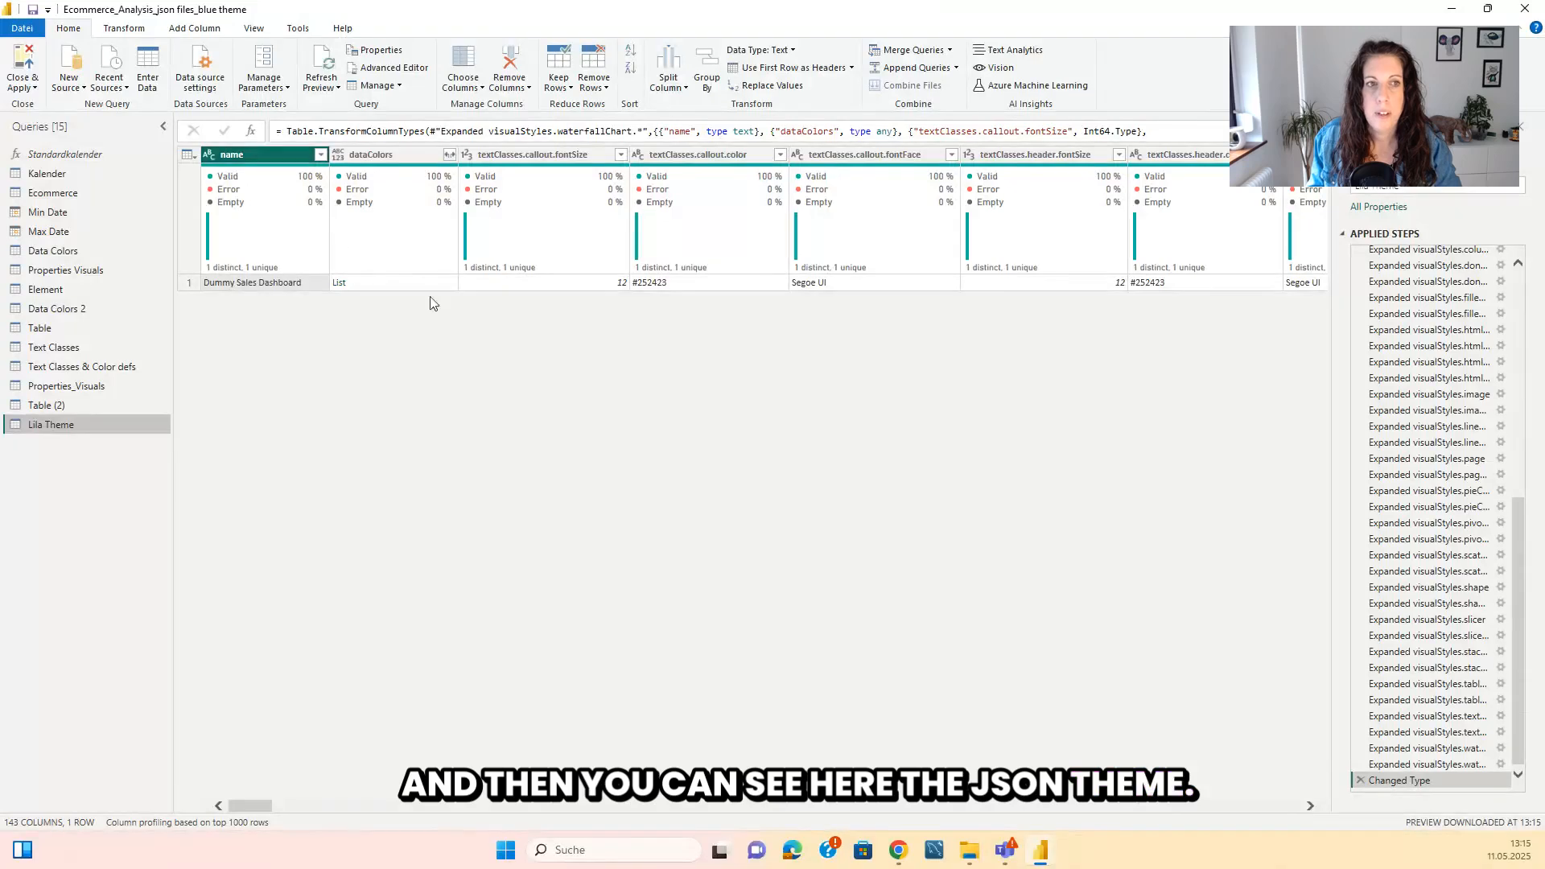
Unpivot all columns of the Lila Theme query except the name column.
{"action": "left_click", "coordinate": [284, 157]}
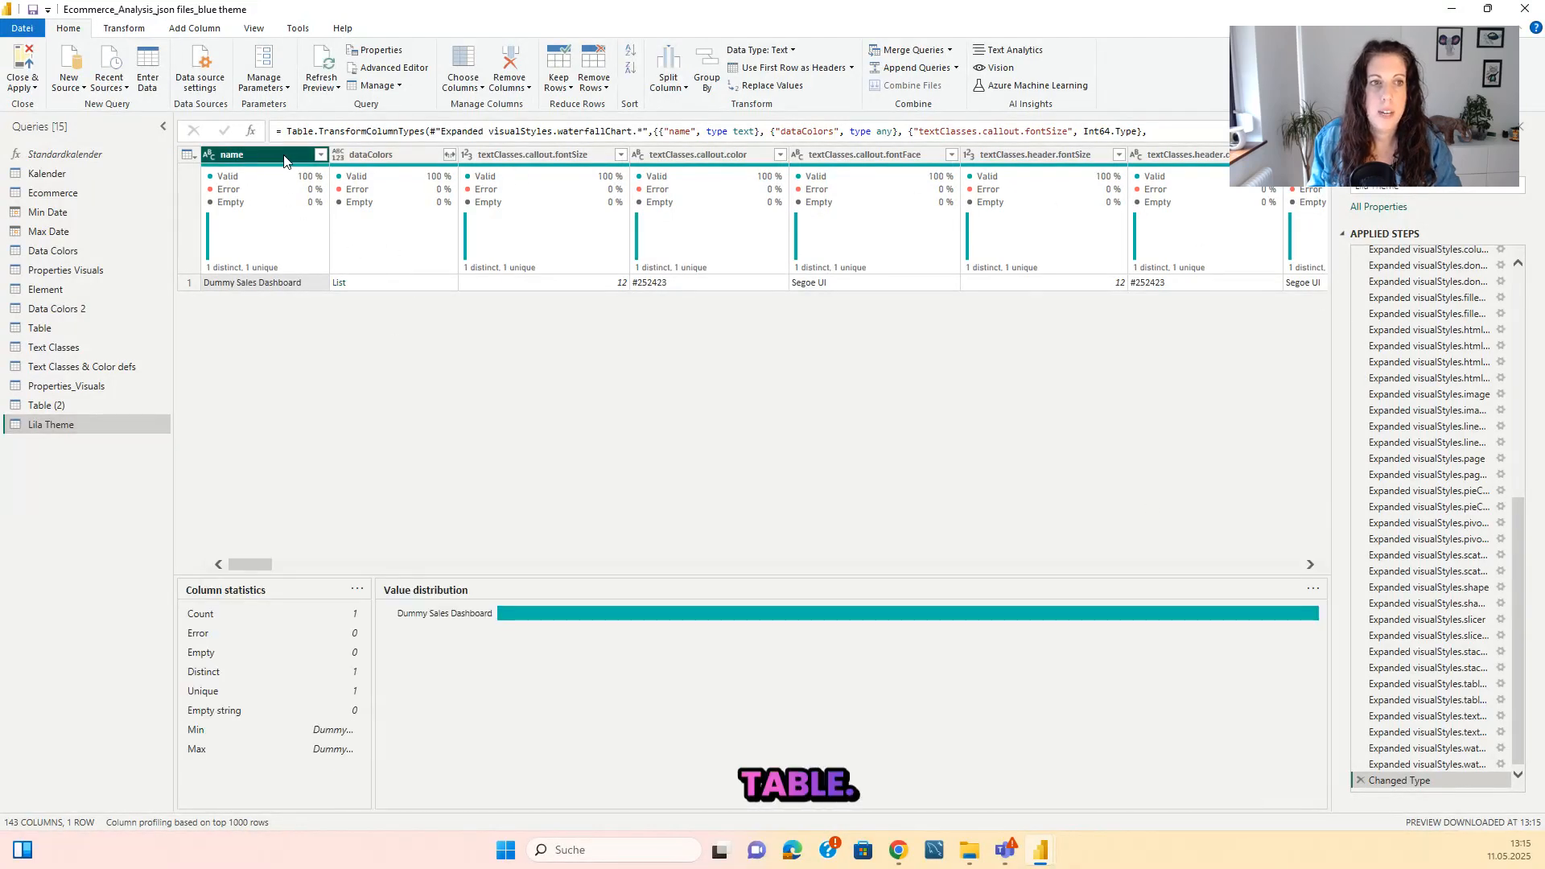
{"action": "left_click", "coordinate": [124, 28]}
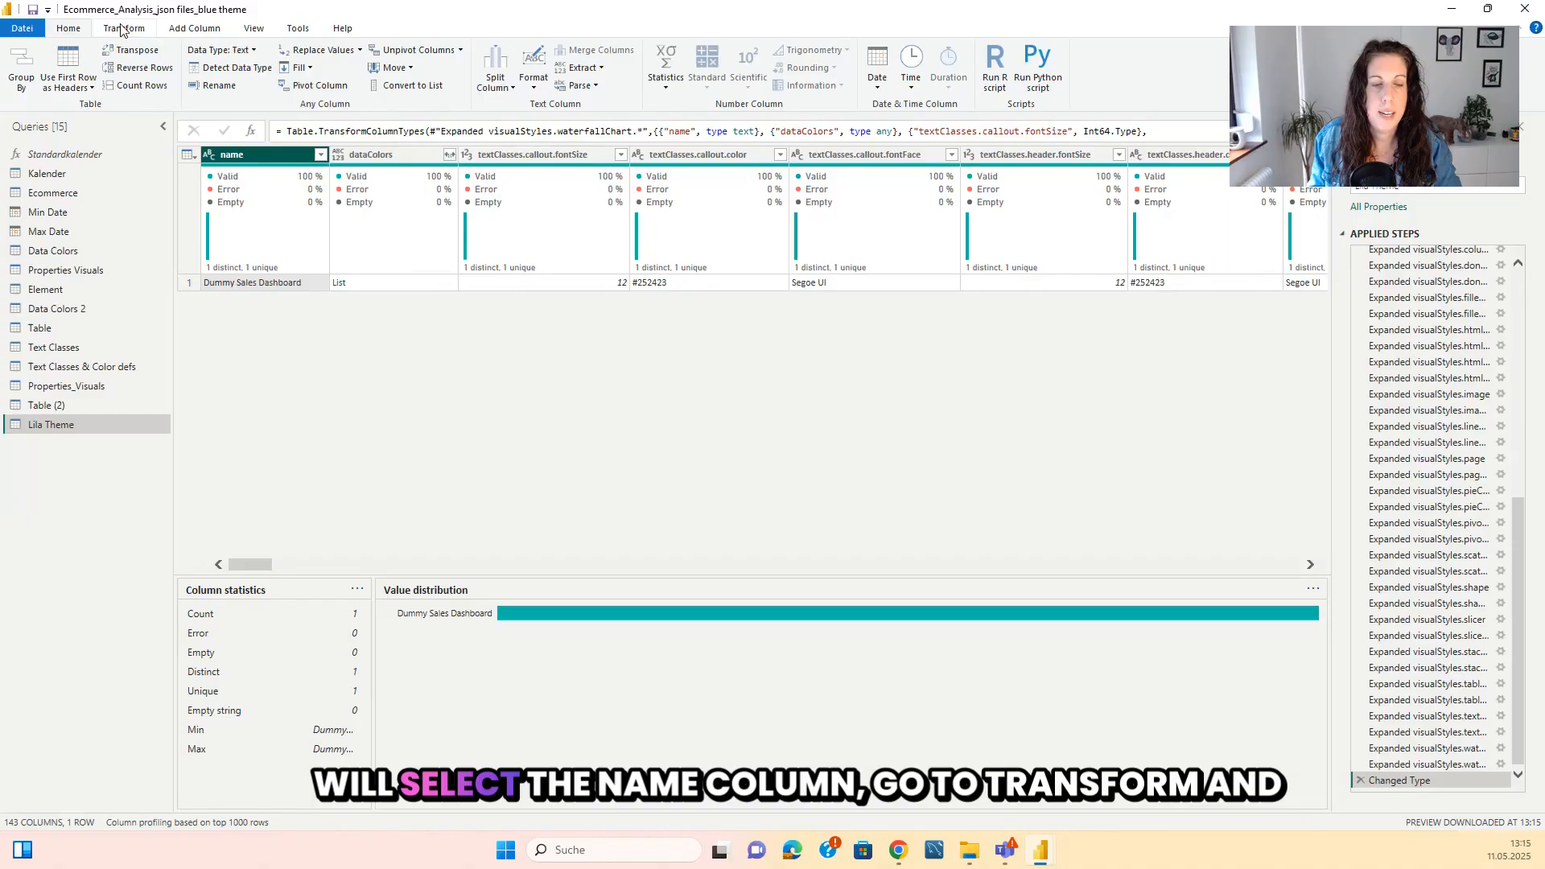
{"action": "left_click", "coordinate": [461, 50]}
{"action": "left_click", "coordinate": [468, 89]}
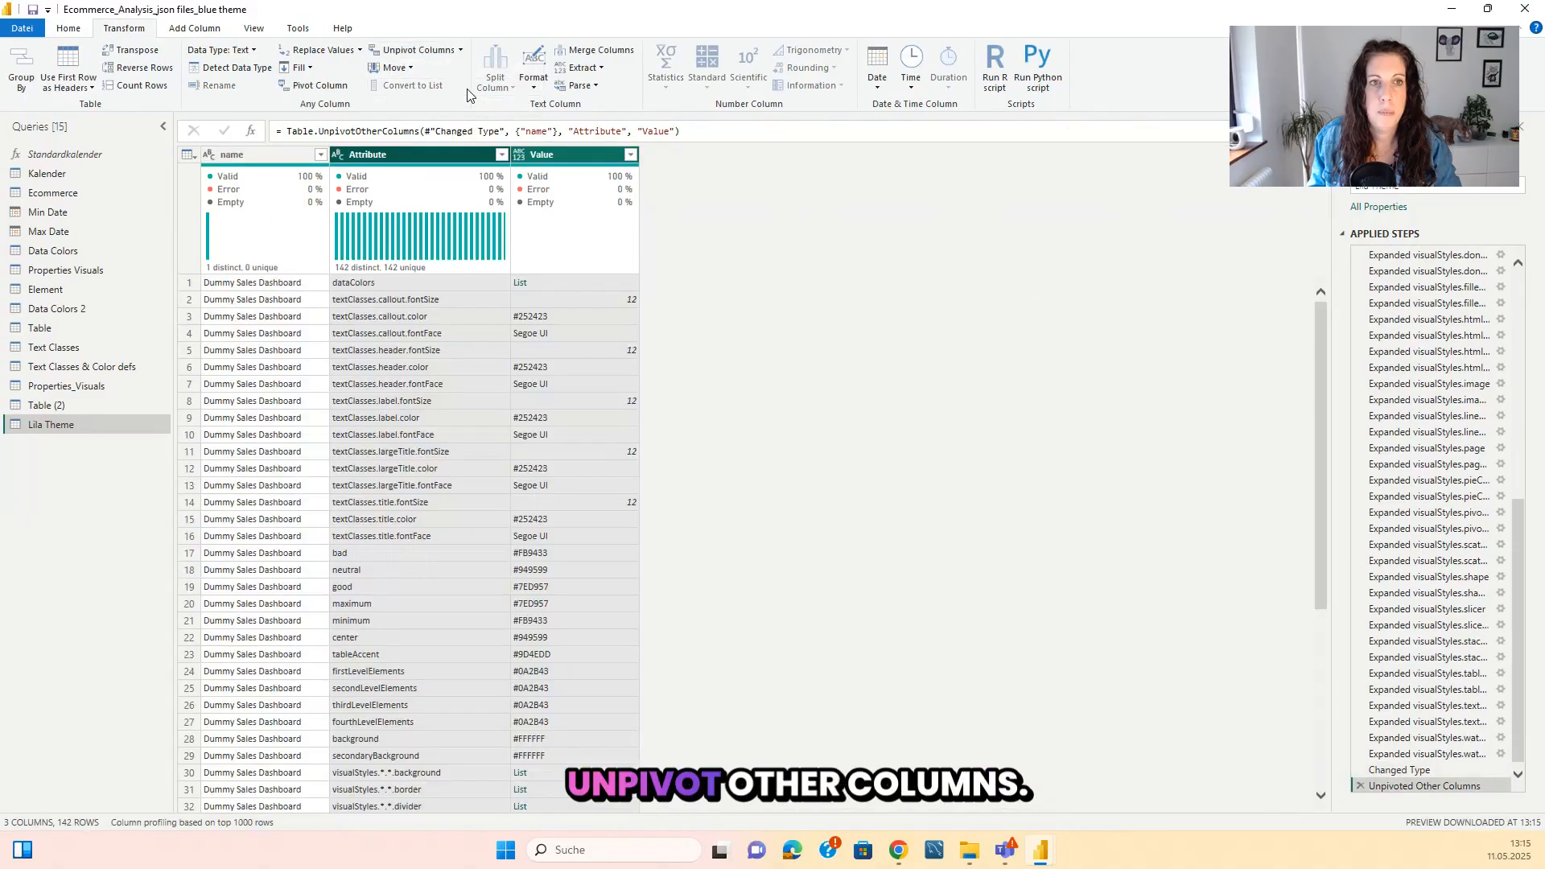
Remove the name column from the Lila Theme query and review the resulting attribute and value list.
{"action": "left_click", "coordinate": [241, 155]}
{"action": "right_click", "coordinate": [252, 154]}
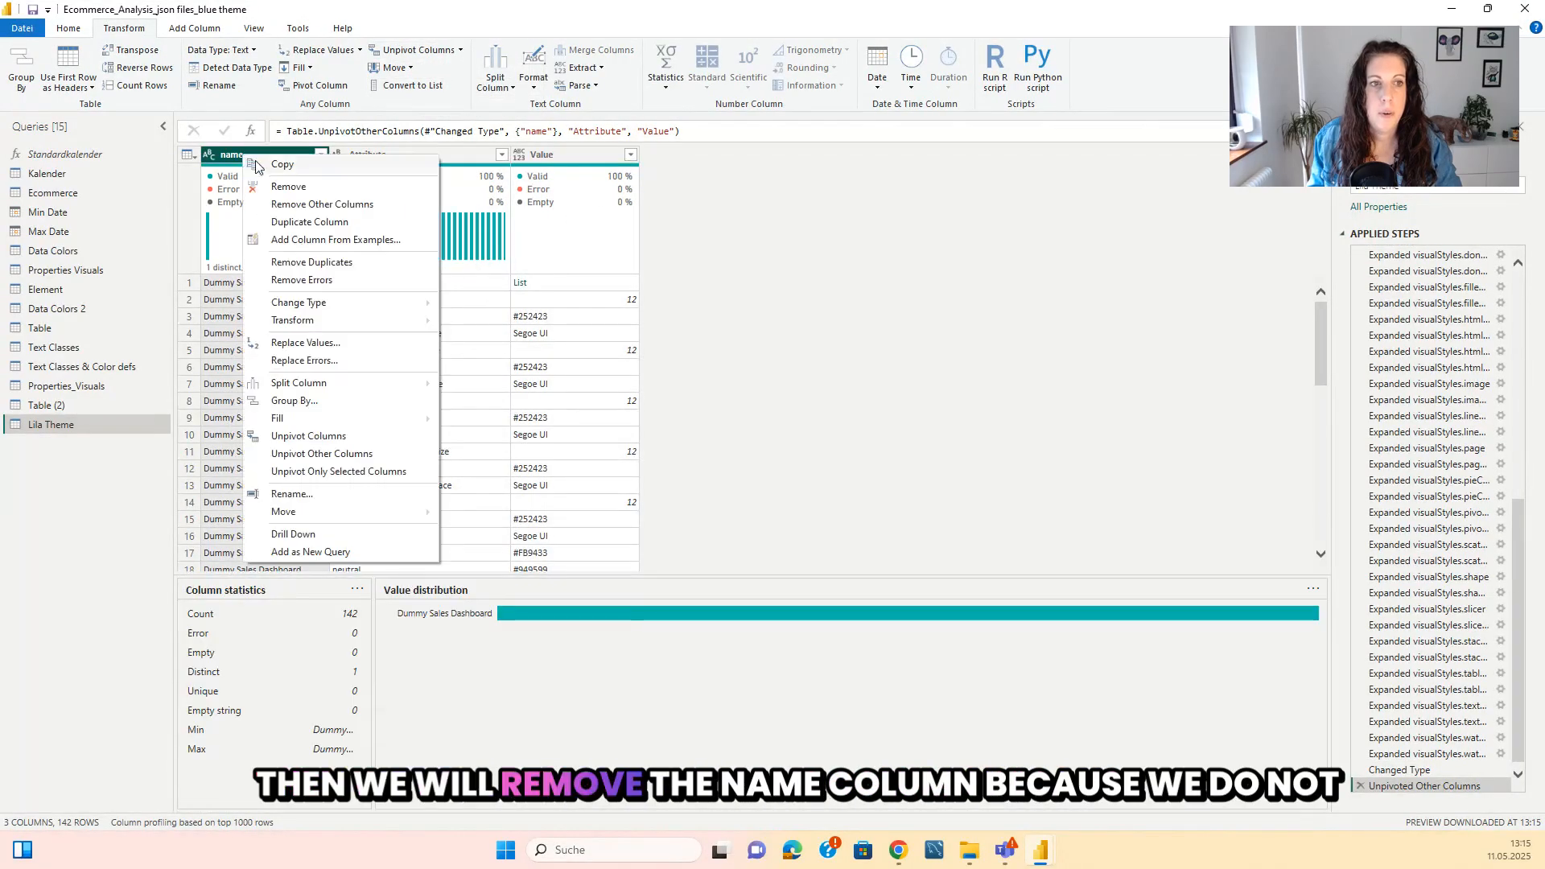
{"action": "left_click", "coordinate": [279, 184]}
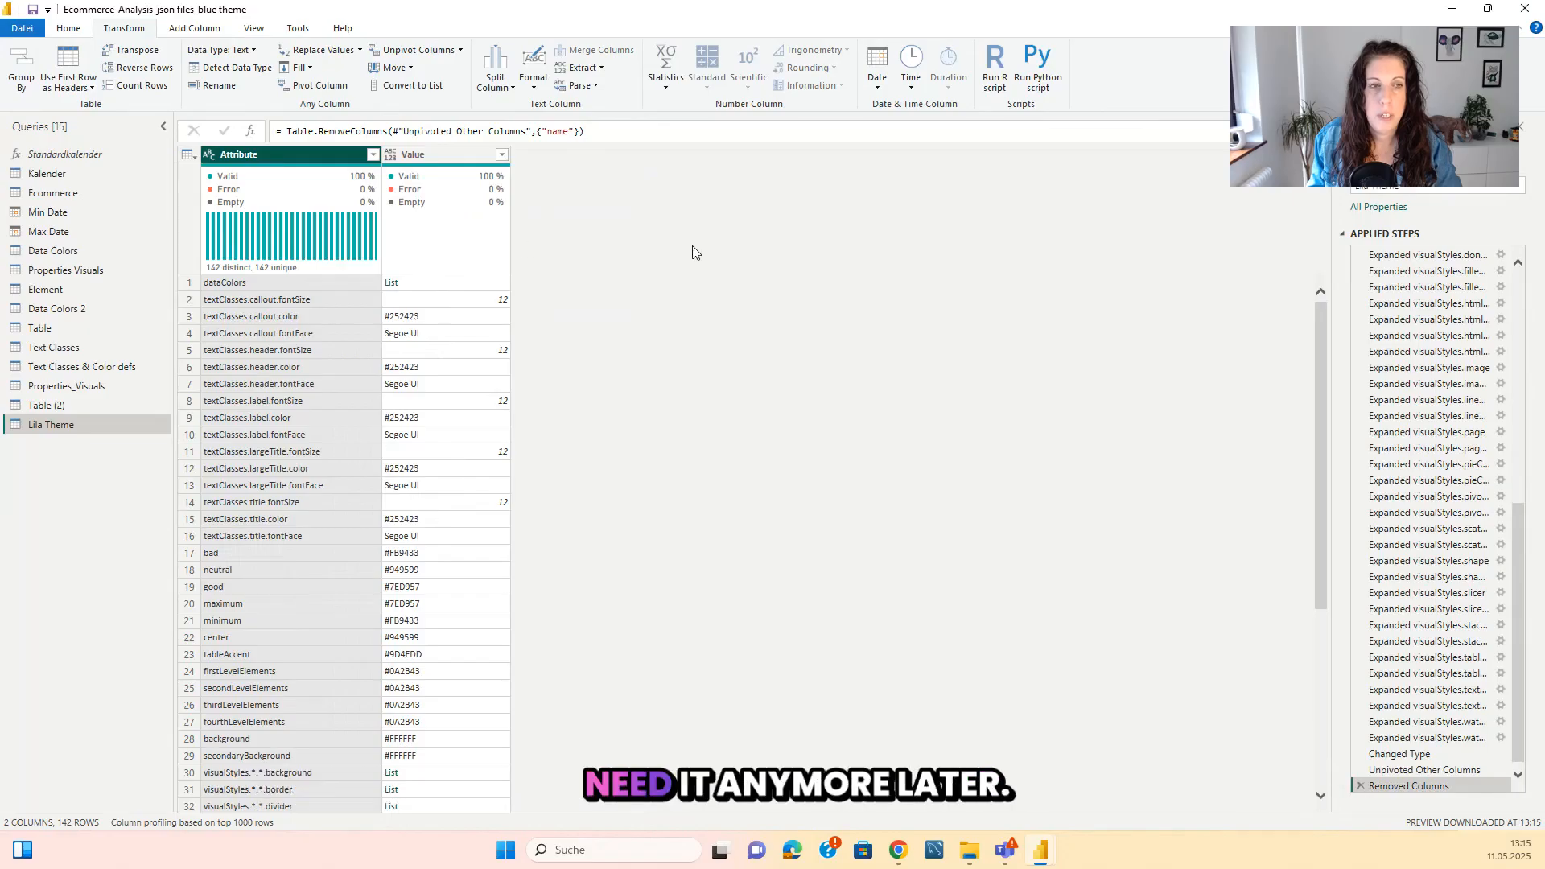
{"action": "scroll", "coordinate": [355, 375], "scroll_direction": "down", "scroll_amount": 6}
{"action": "scroll", "coordinate": [355, 375], "scroll_direction": "down", "scroll_amount": 20}
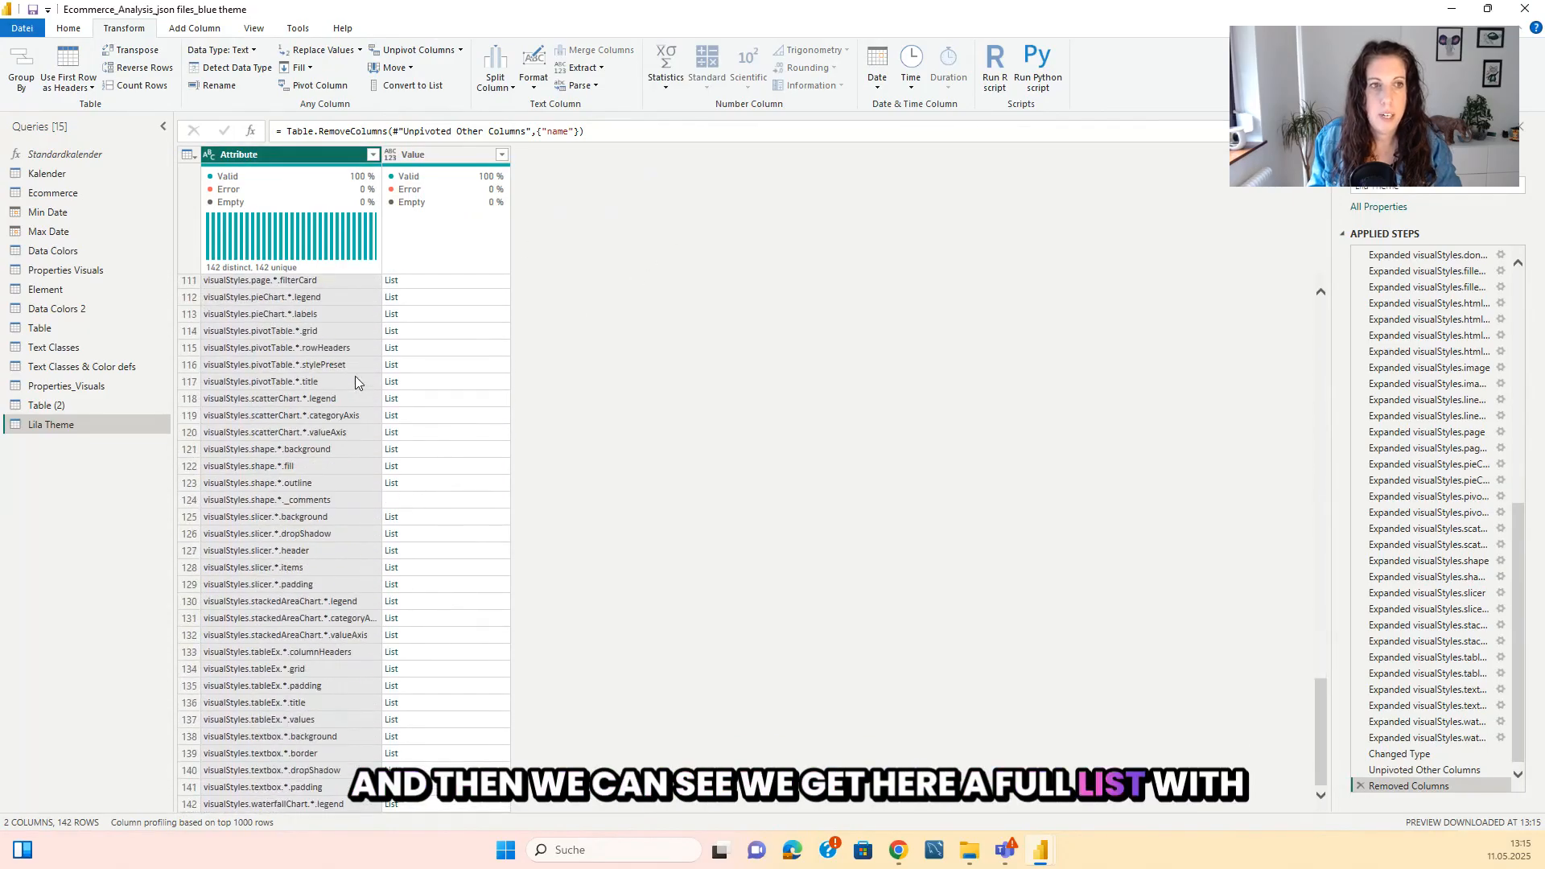
{"action": "scroll", "coordinate": [355, 375], "scroll_direction": "up", "scroll_amount": 20}
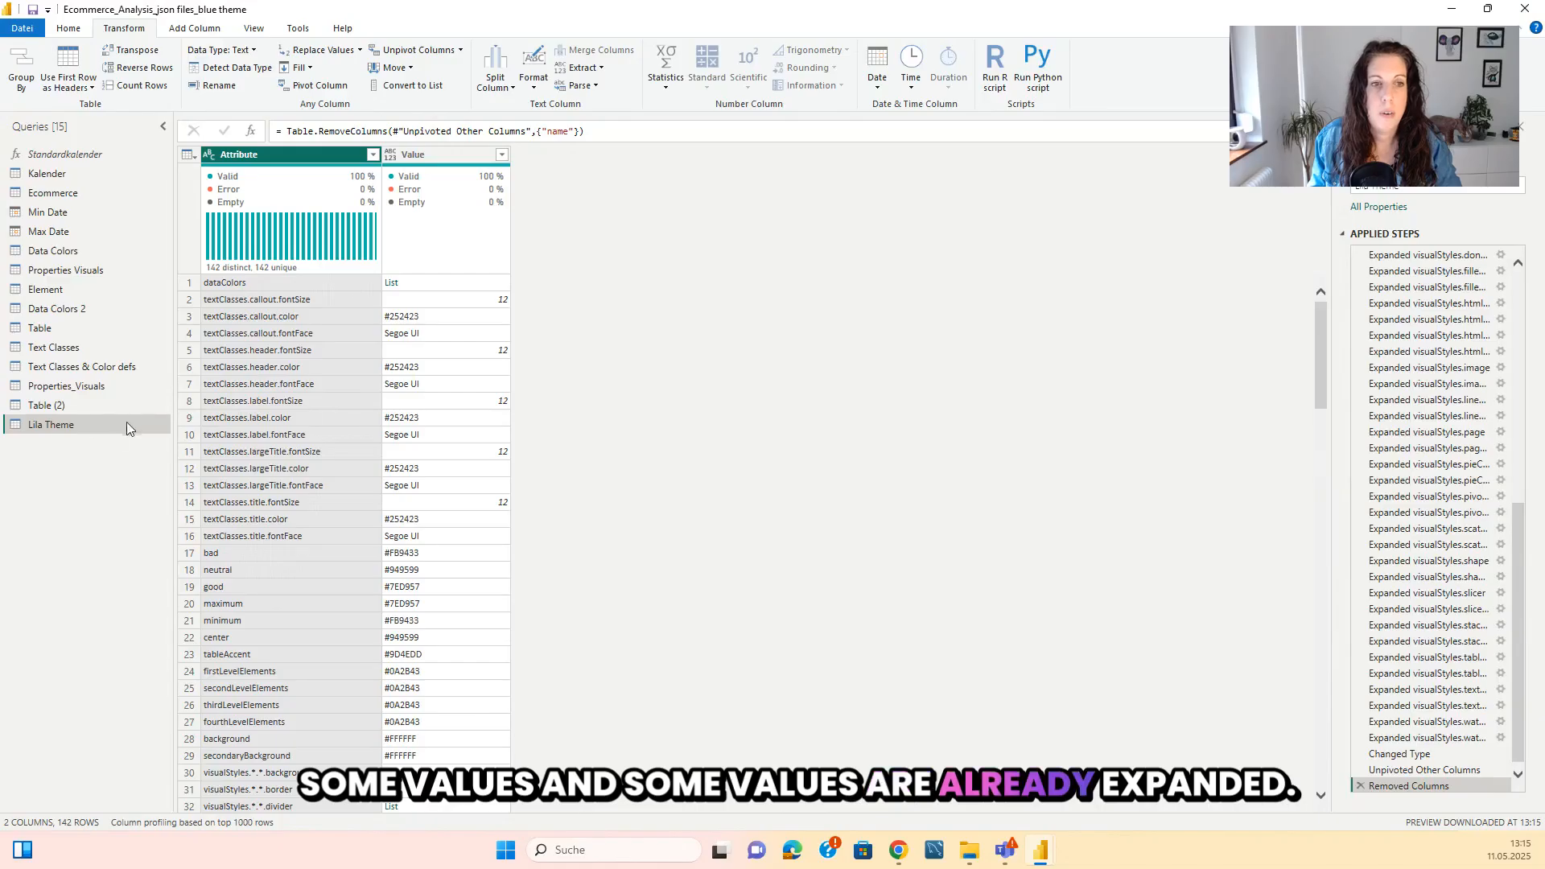
Rename the query as Lila Theme_1 and check which rows of its Value column contain lists.
{"action": "left_click", "coordinate": [1425, 184]}
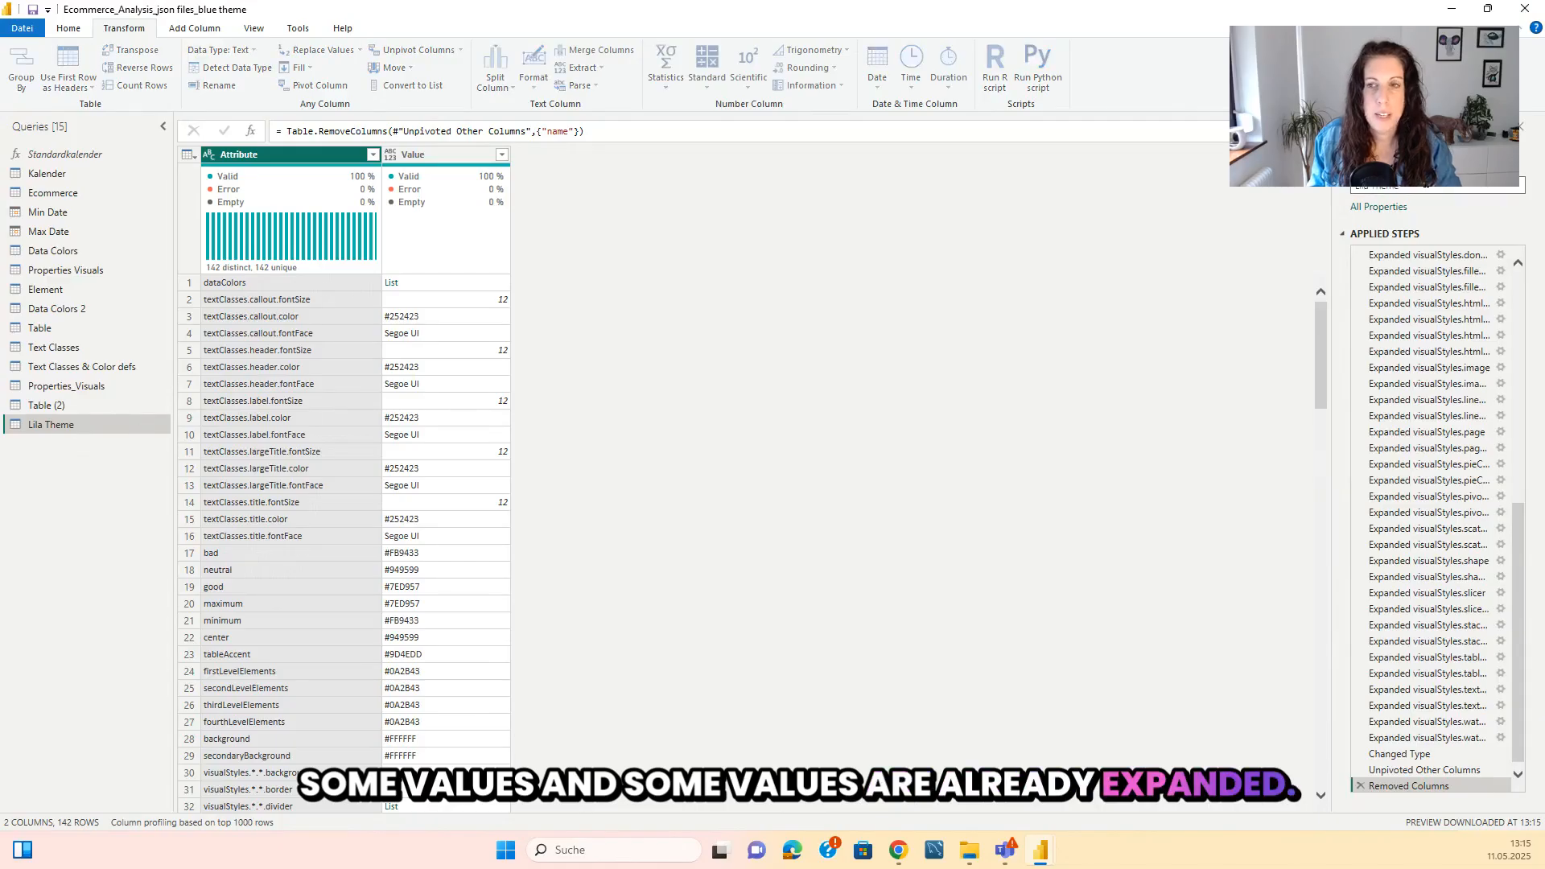
{"action": "type", "text": "_1"}
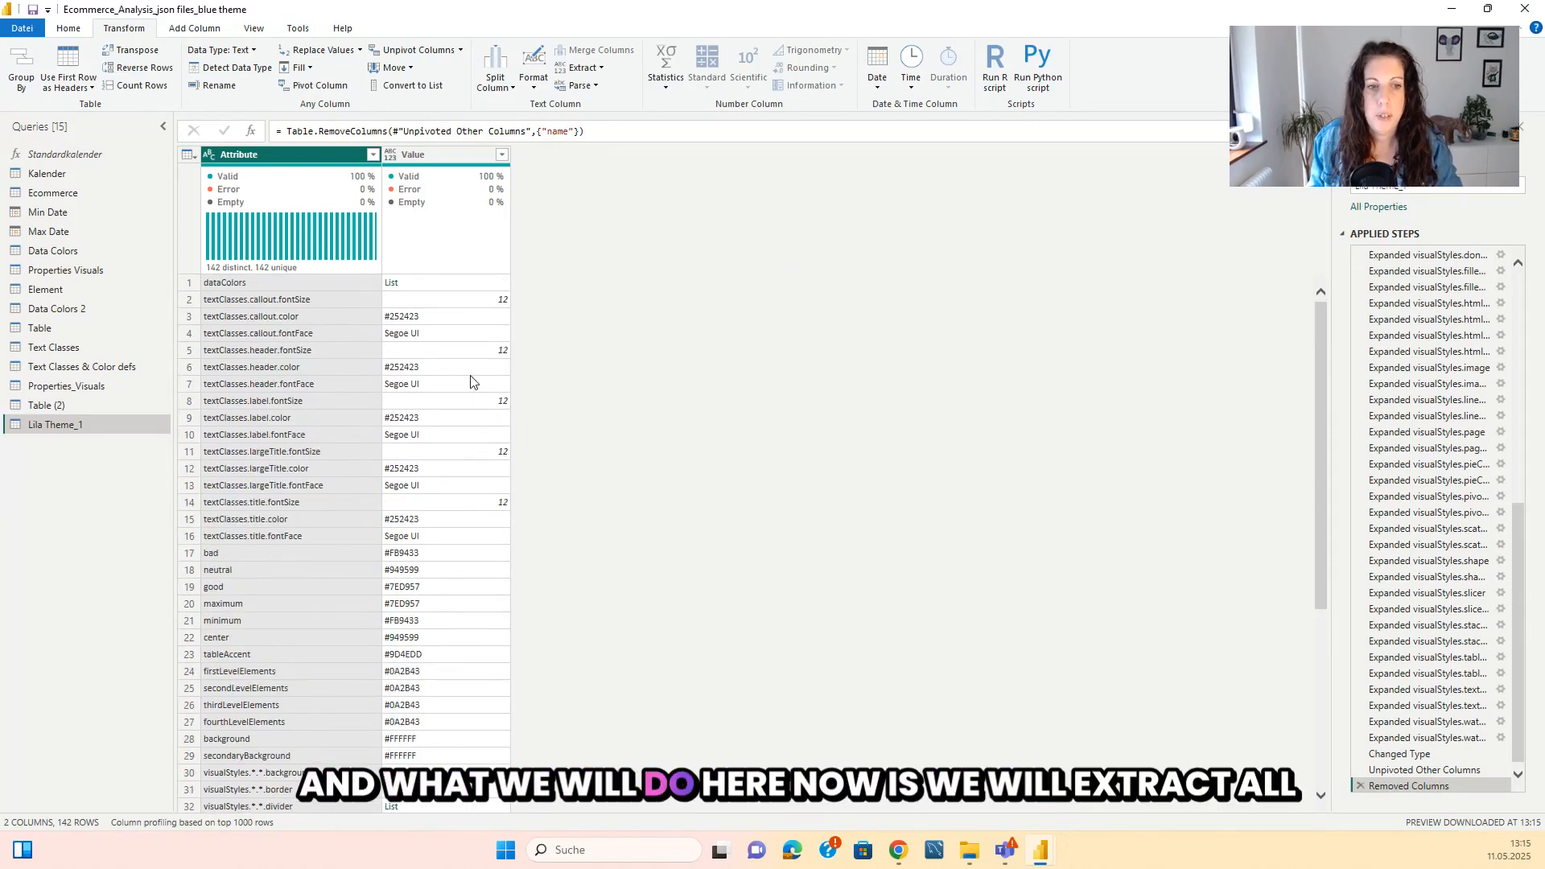
{"action": "scroll", "coordinate": [473, 382], "scroll_direction": "down", "scroll_amount": 5}
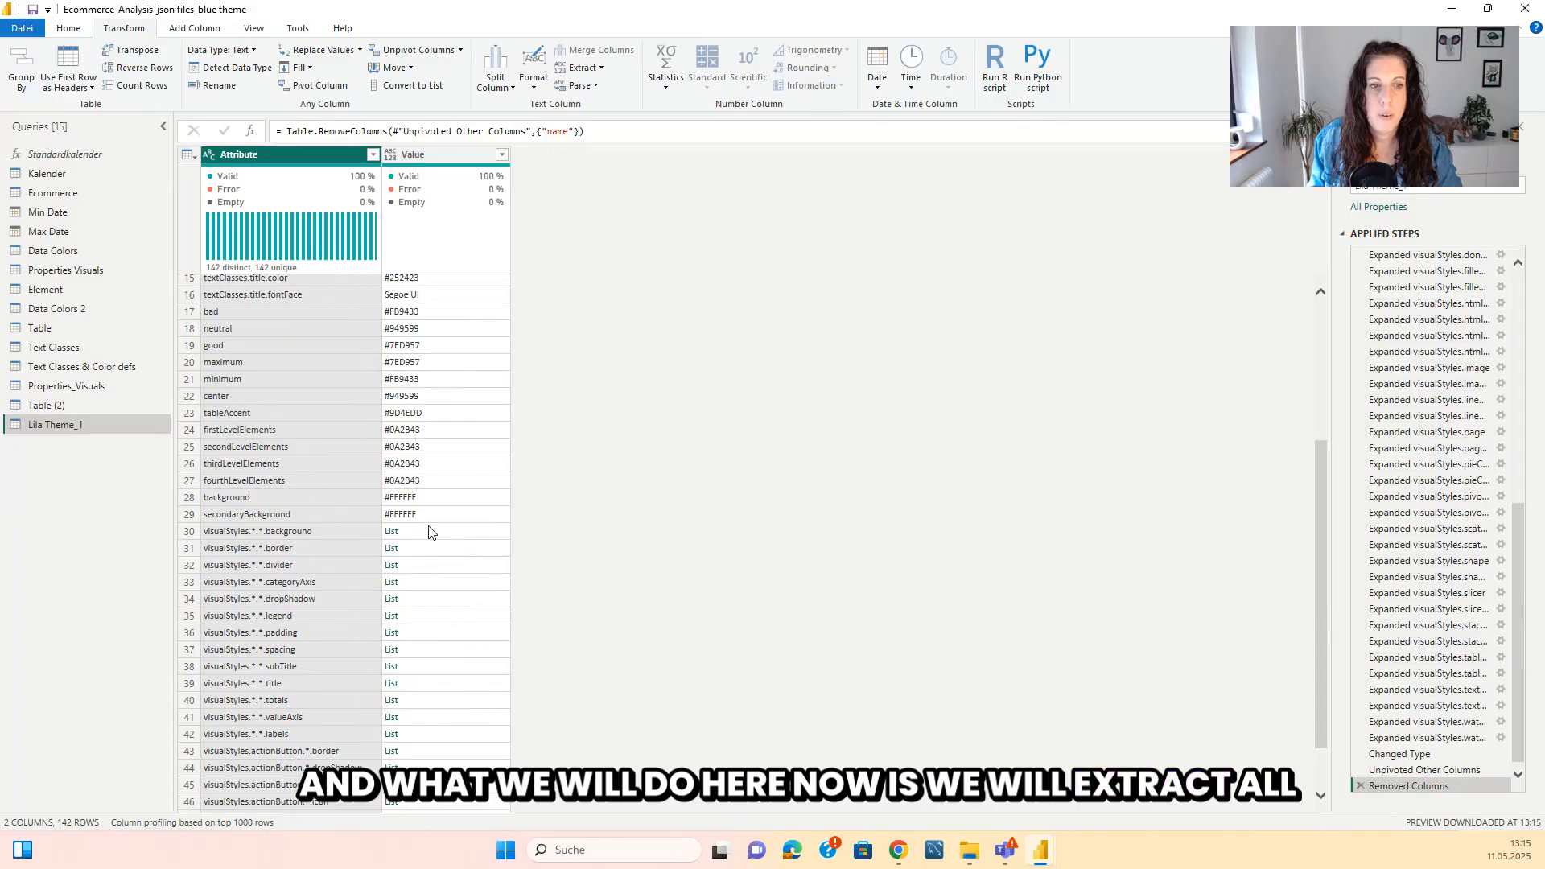
{"action": "scroll", "coordinate": [429, 532], "scroll_direction": "up", "scroll_amount": 5}
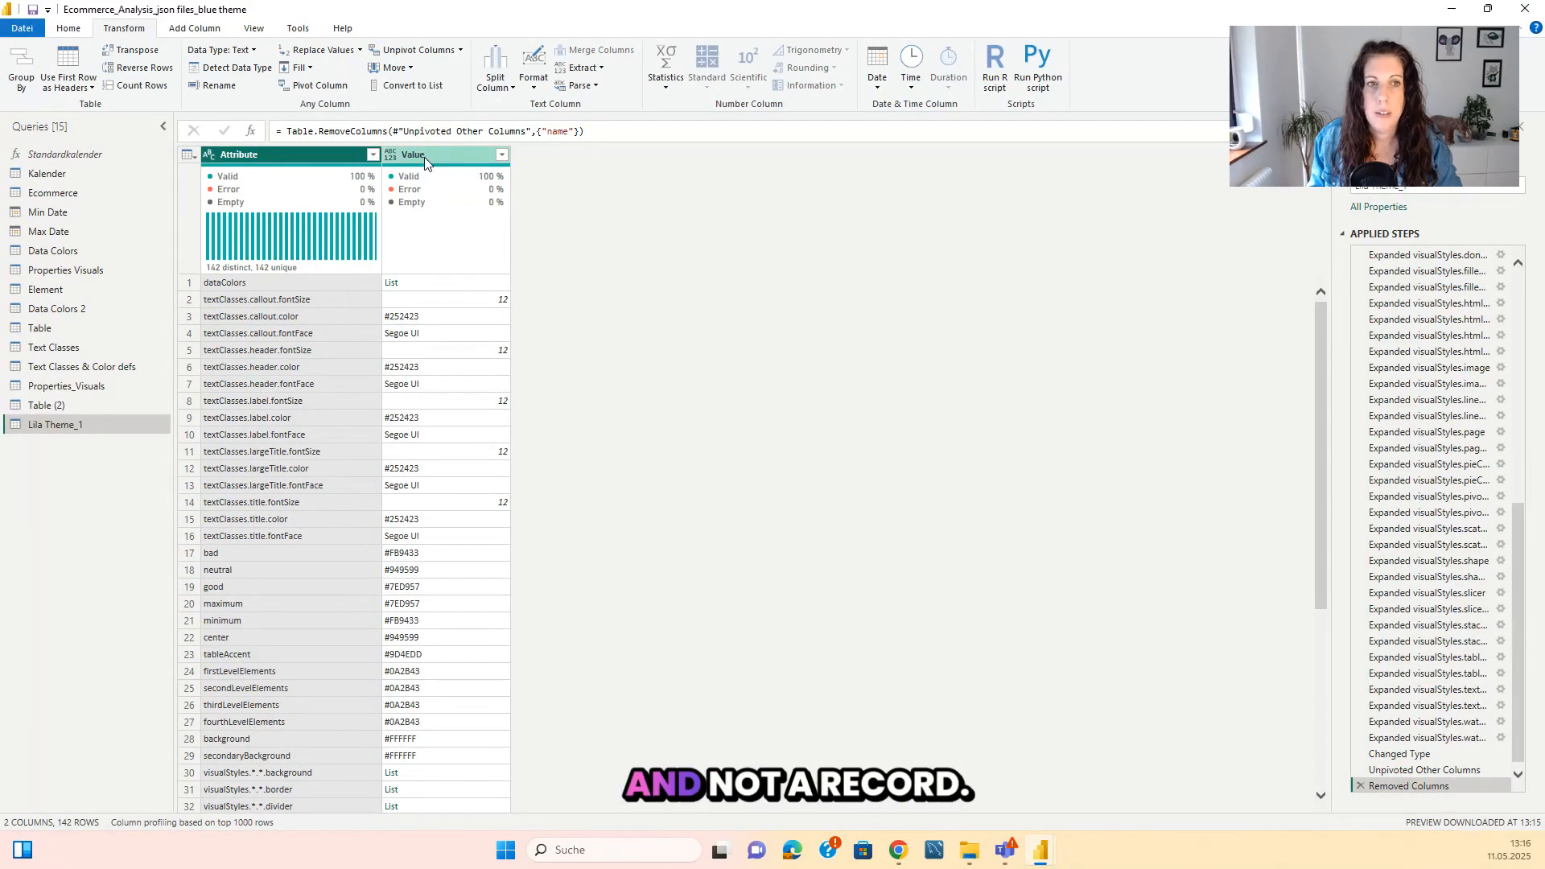
In the query's Advanced Editor, add Table.SelectRows(PreviousStepName, each not Value.Is([Value], Record.Type) and not Value.Is([Value], List.Type)) after the Removed Columns line.
{"action": "key", "text": "alt+Tab"}
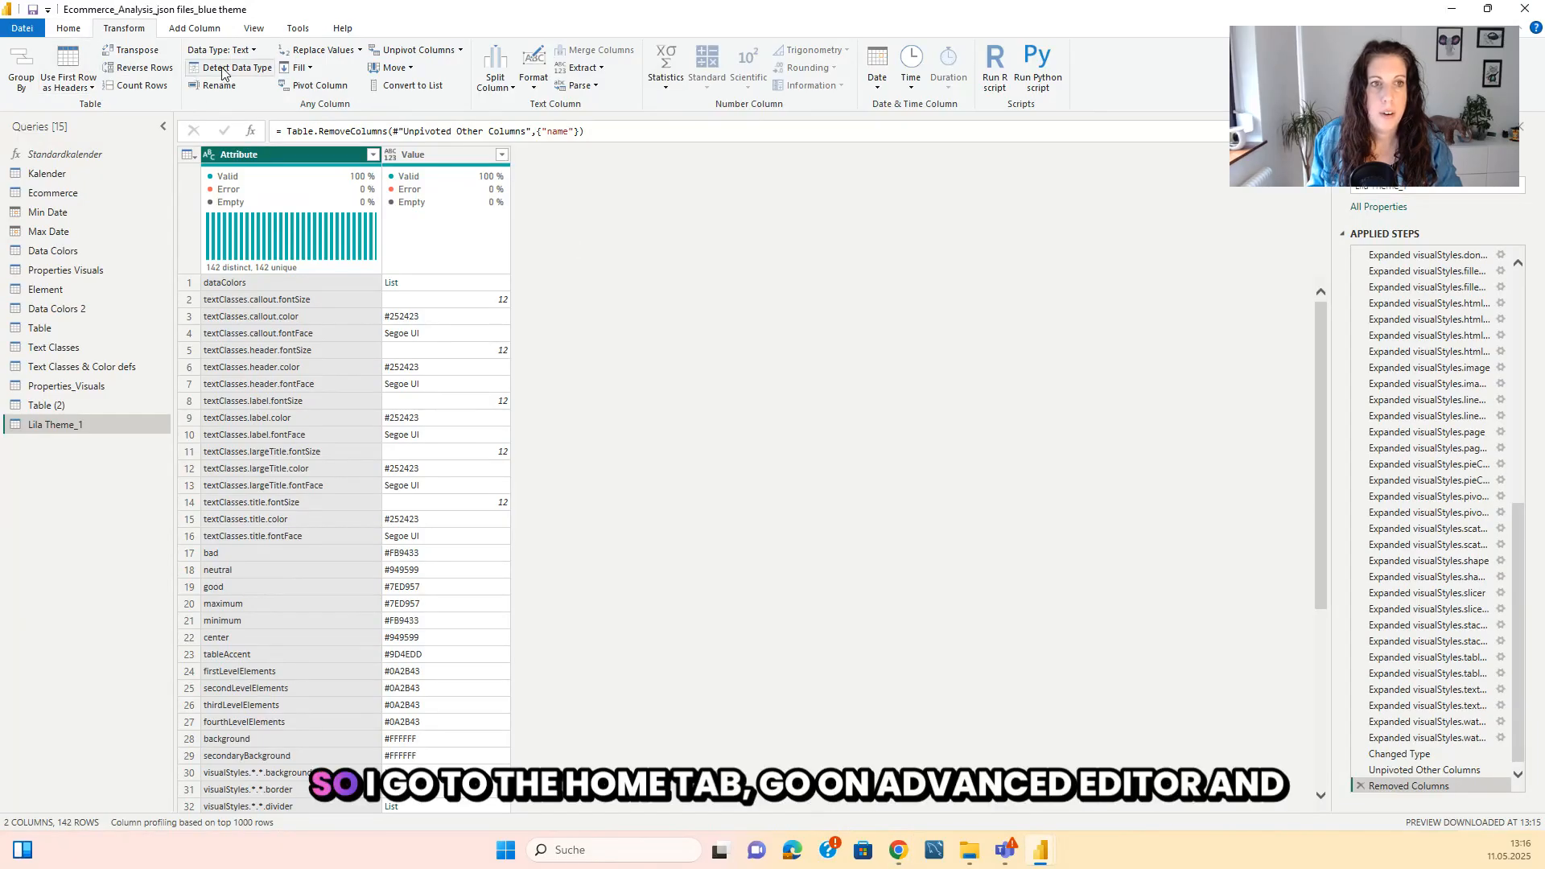
{"action": "left_click", "coordinate": [68, 28]}
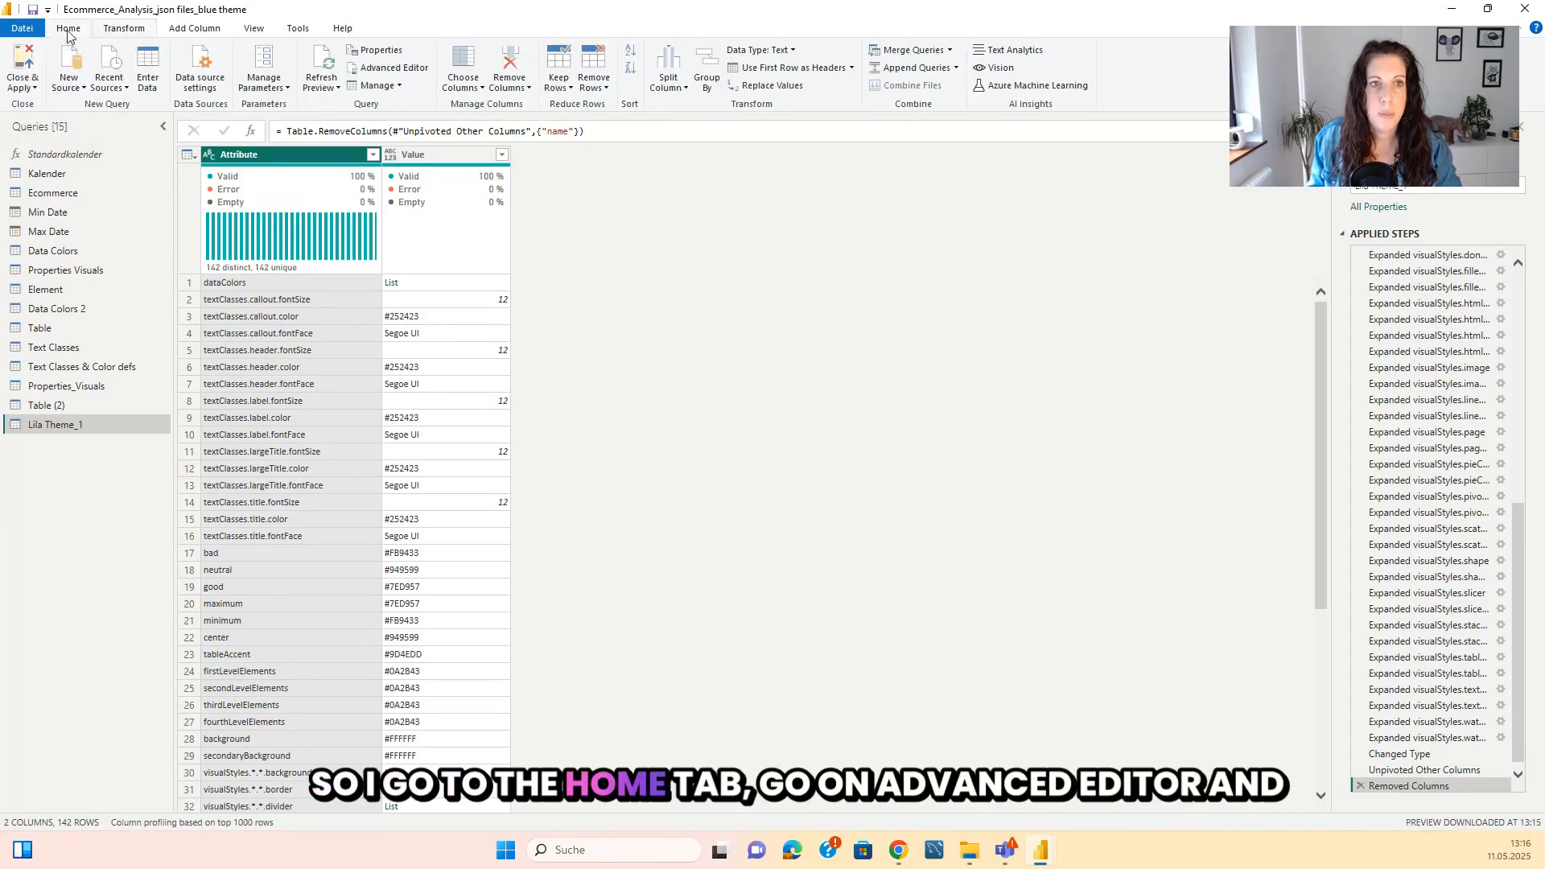
{"action": "left_click", "coordinate": [392, 69]}
{"action": "scroll", "coordinate": [533, 392], "scroll_direction": "down", "scroll_amount": 15}
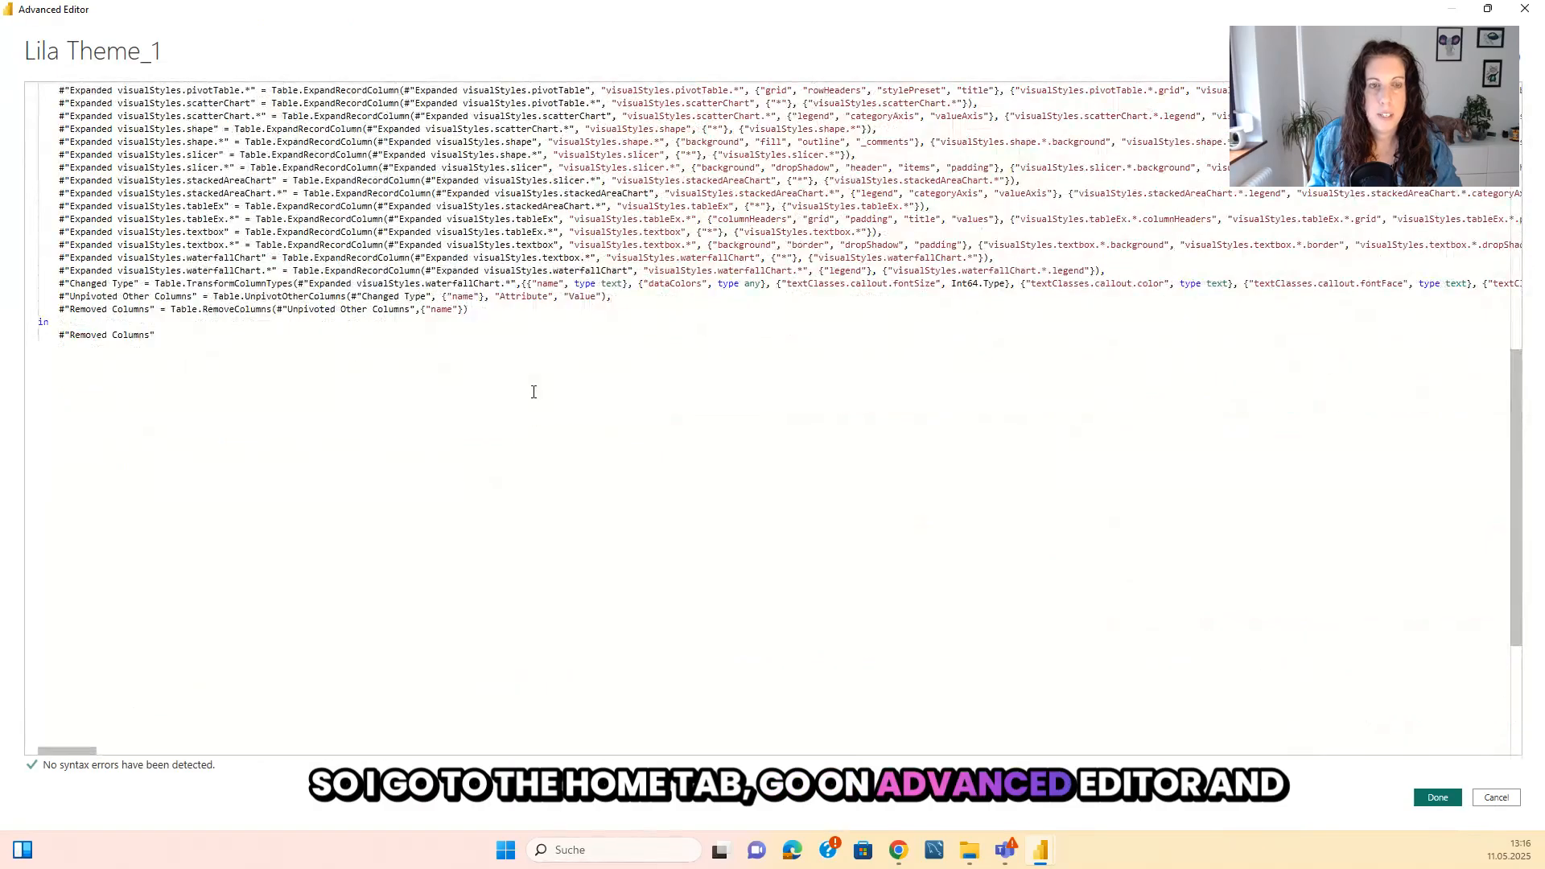
{"action": "left_click", "coordinate": [491, 310]}
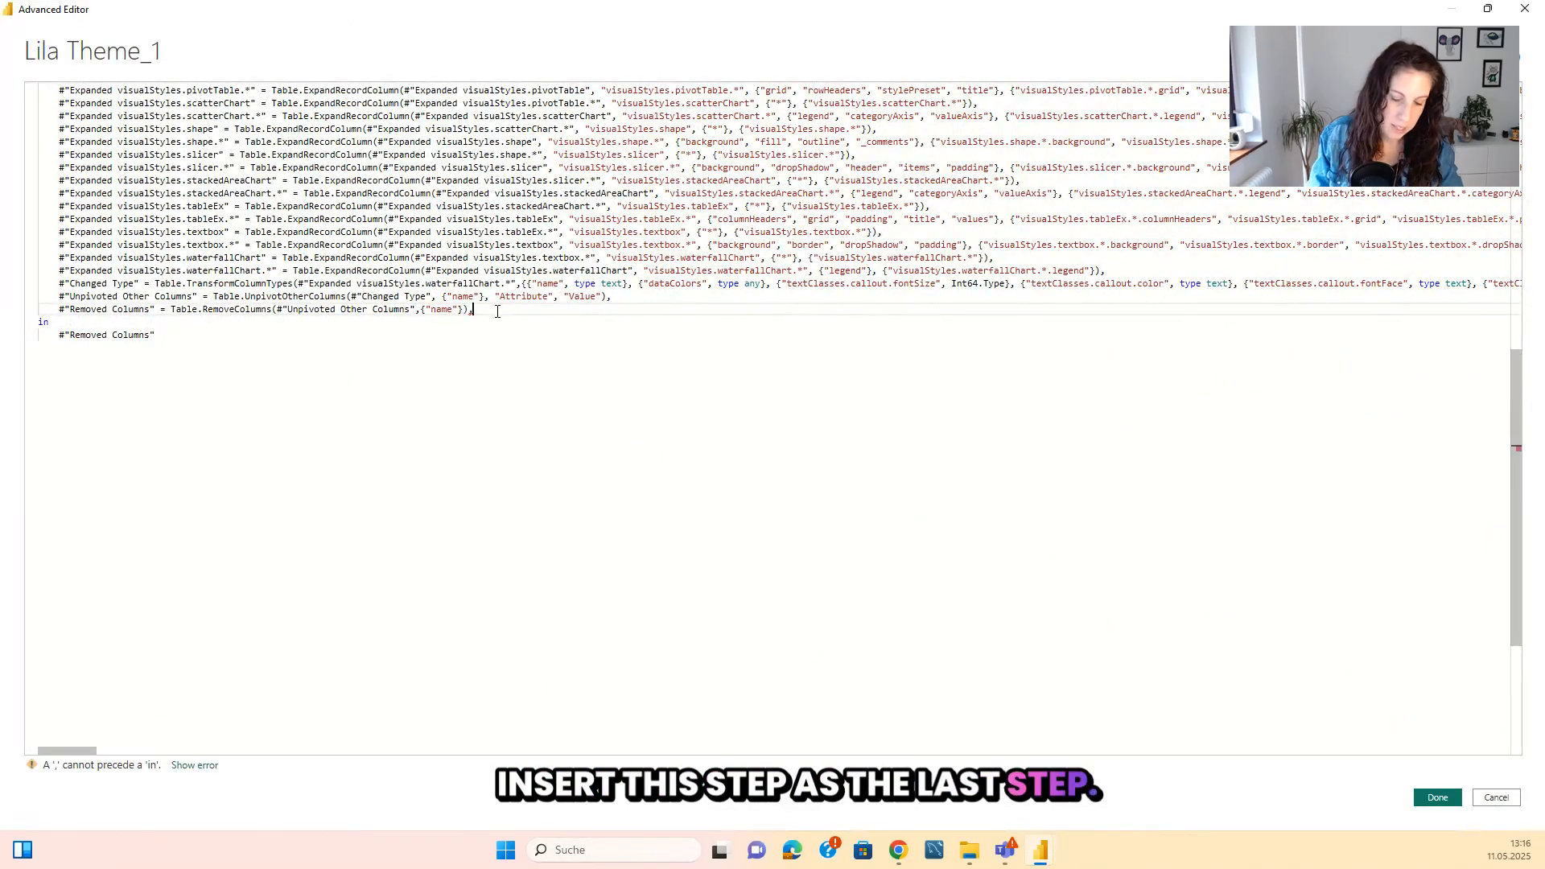
{"action": "key", "text": "Return"}
{"action": "type", "text": "Table.SelectRows(PreviousStepName, each not Value.Is([Value], Record.Type) and not Value.Is([Value], List.Type))"}
{"action": "scroll", "coordinate": [72, 310], "scroll_direction": "up", "scroll_amount": 3}
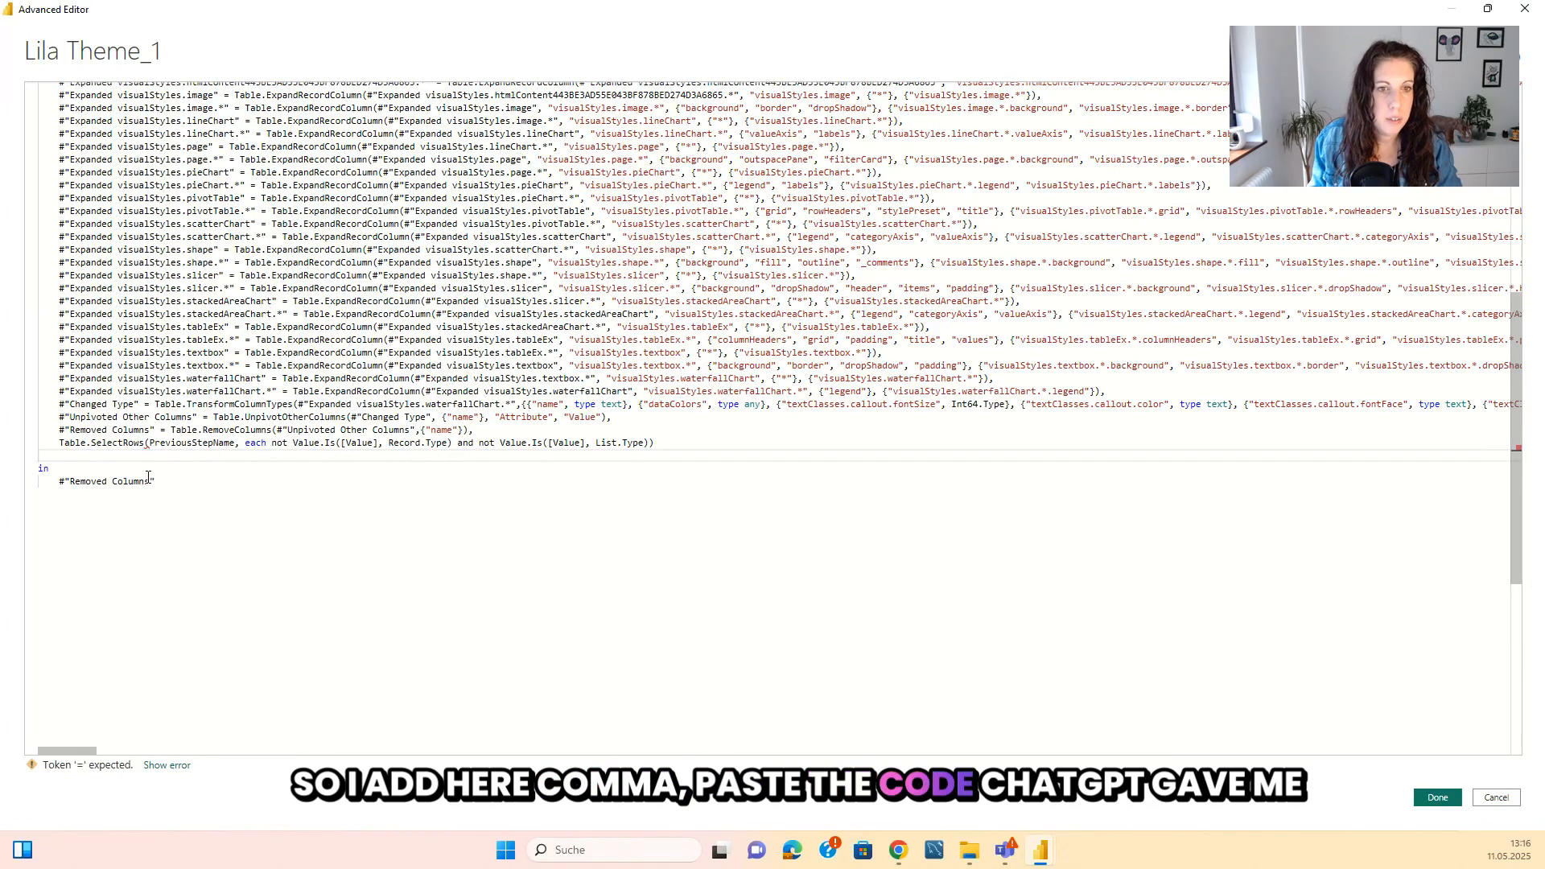
Name the pasted Table.SelectRows step #"Remove list and Records" and assign the expression to it with an equals sign.
{"action": "left_click", "coordinate": [58, 446]}
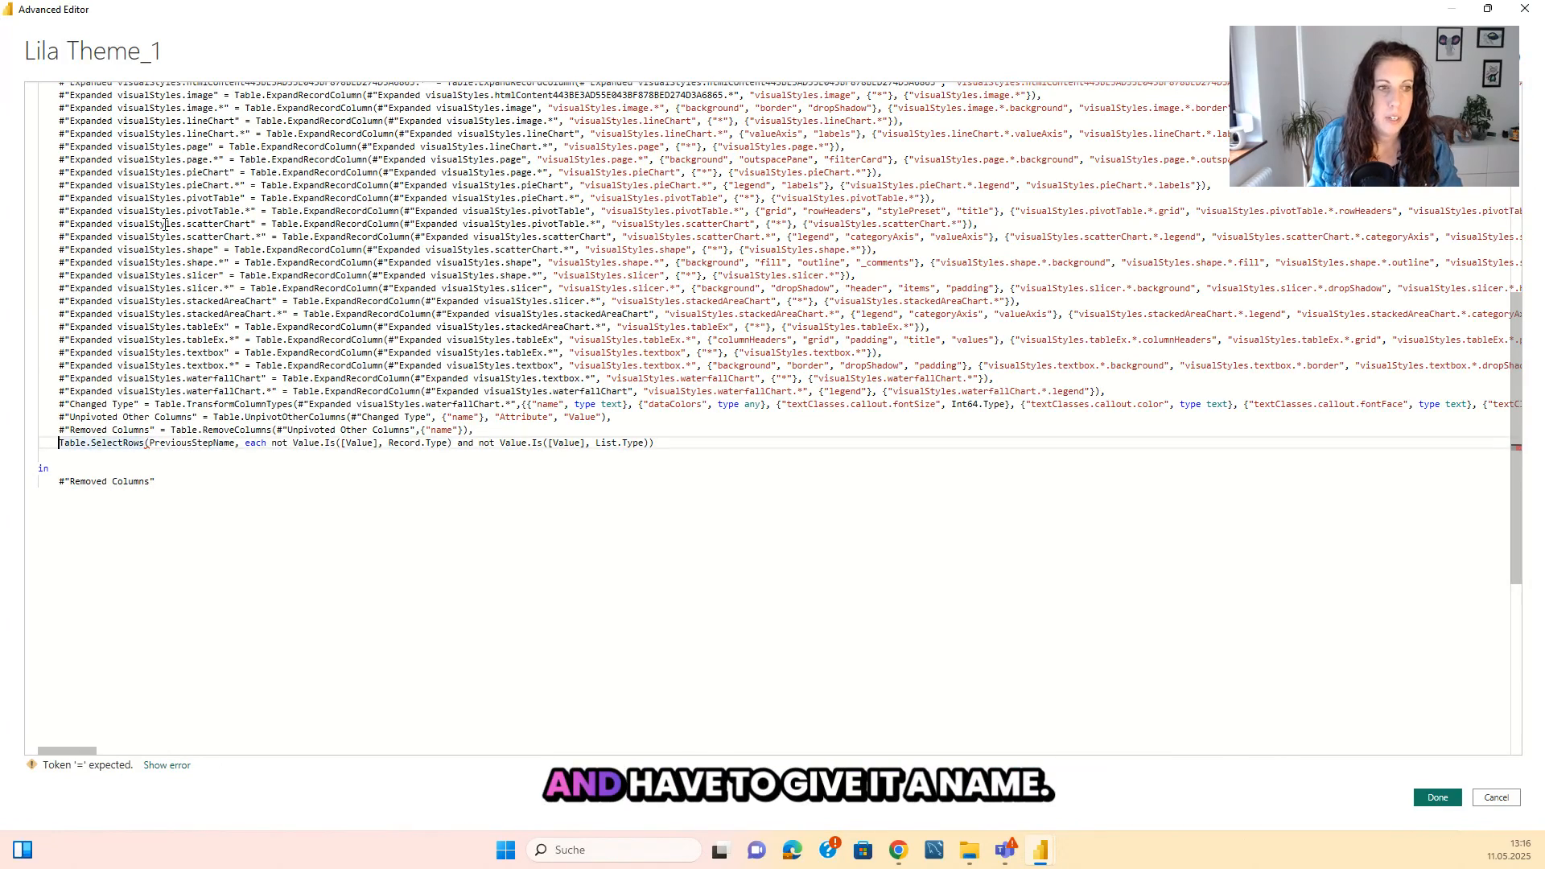
{"action": "type", "text": "#\"Re"}
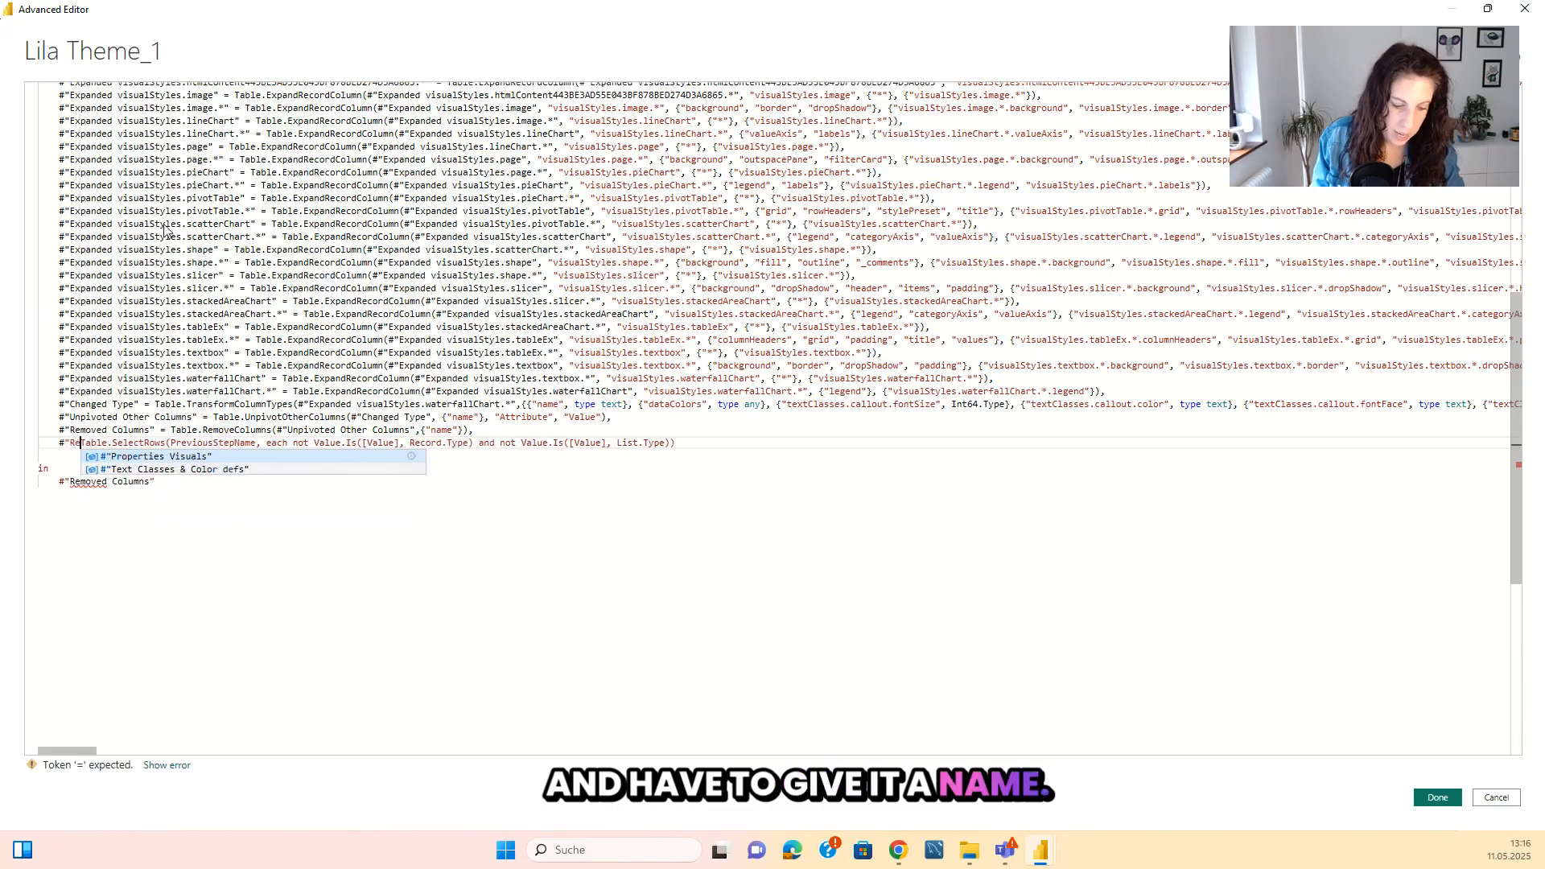
{"action": "type", "text": "move list"}
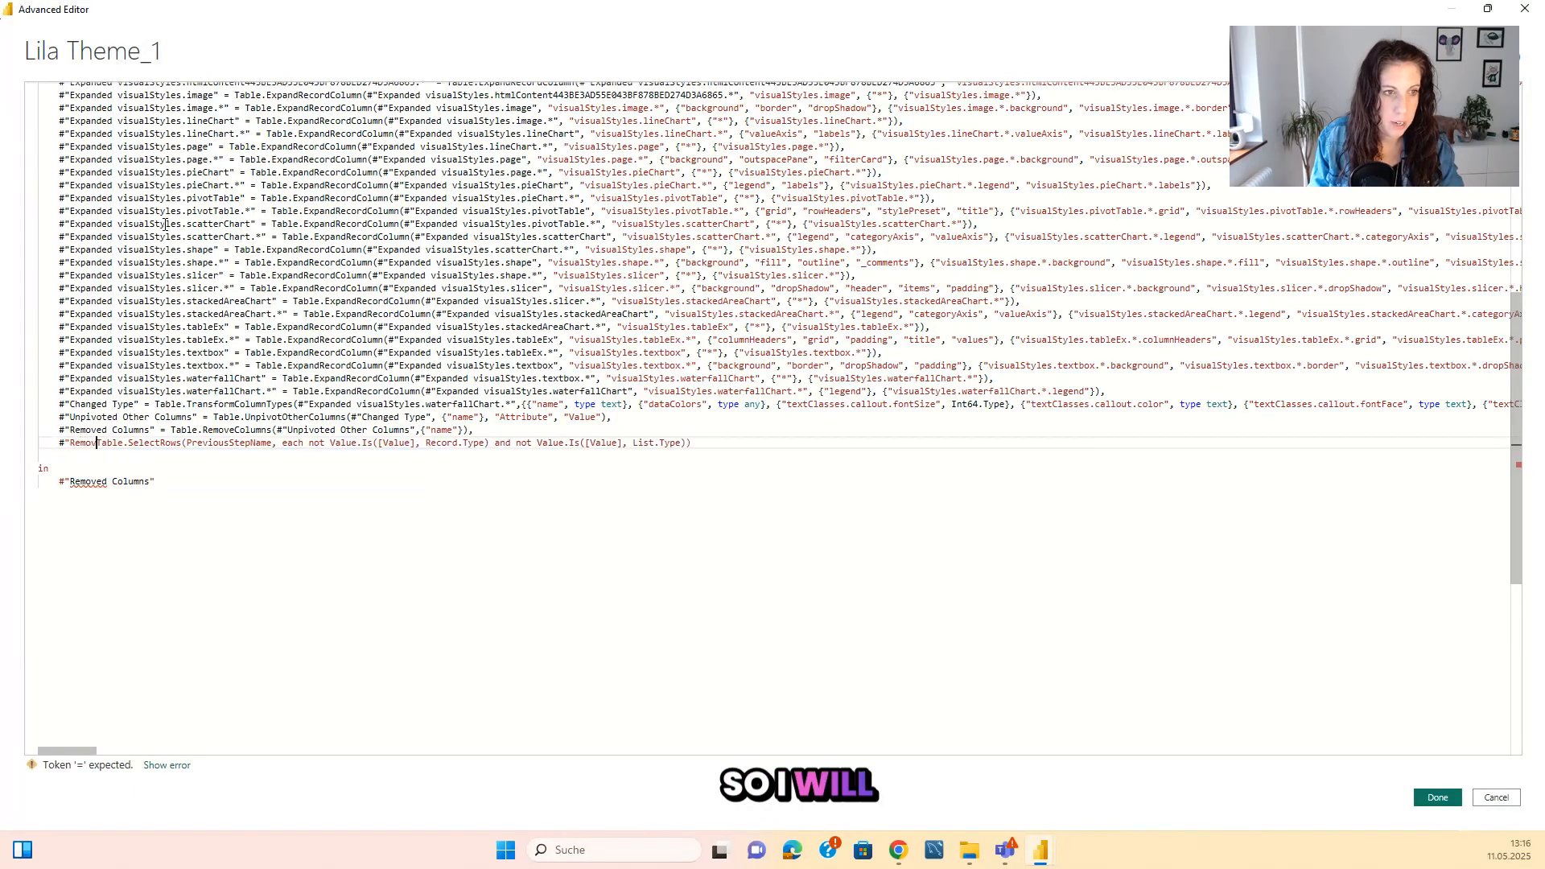
{"action": "type", "text": "Records "}
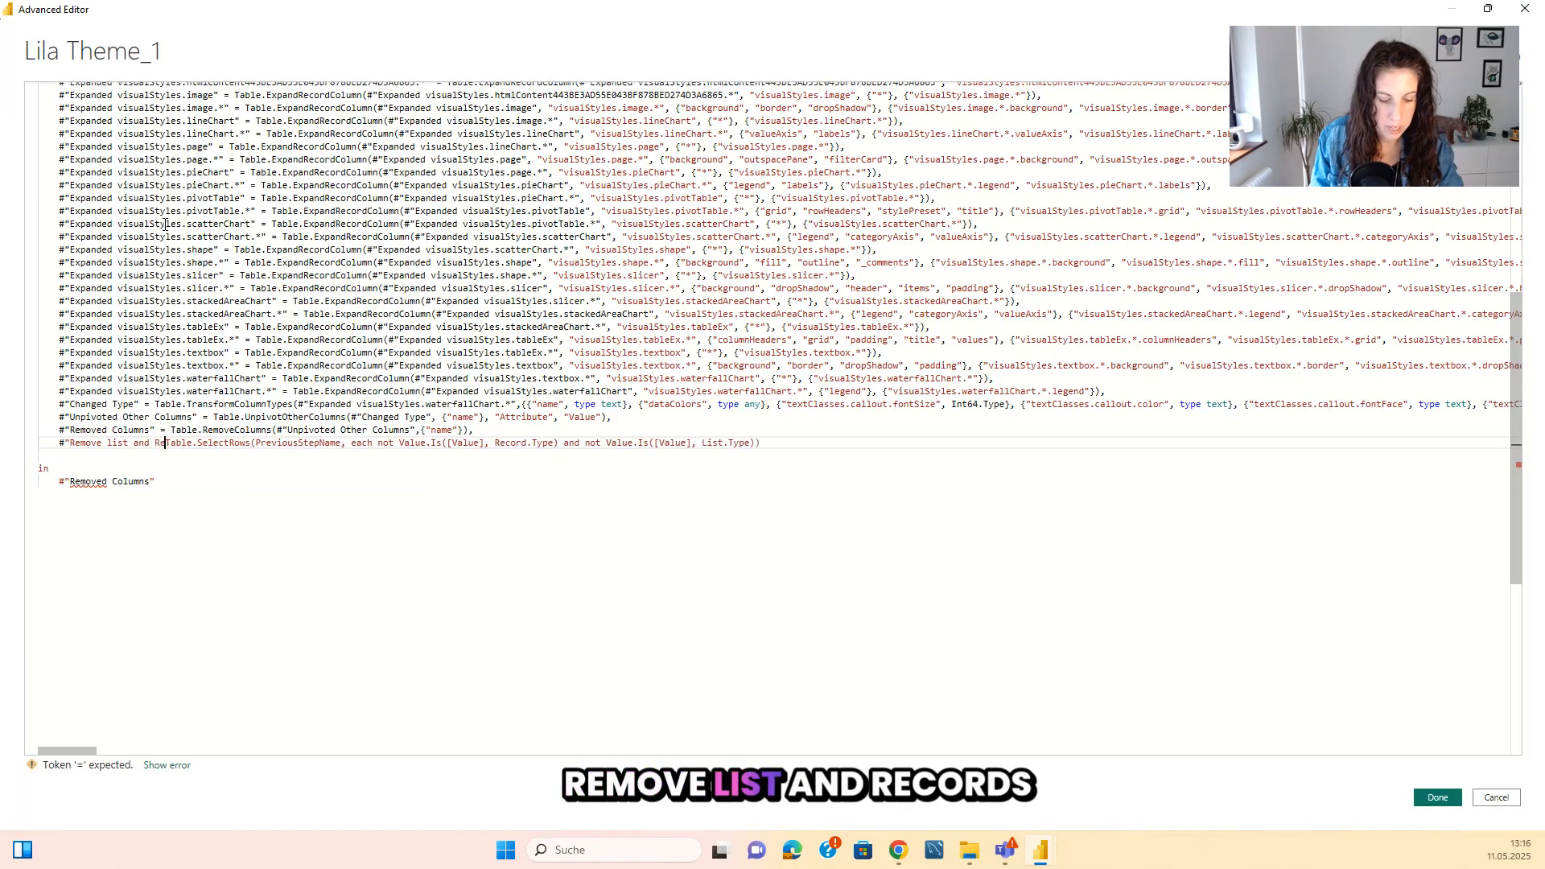
{"action": "type", "text": "\" ="}
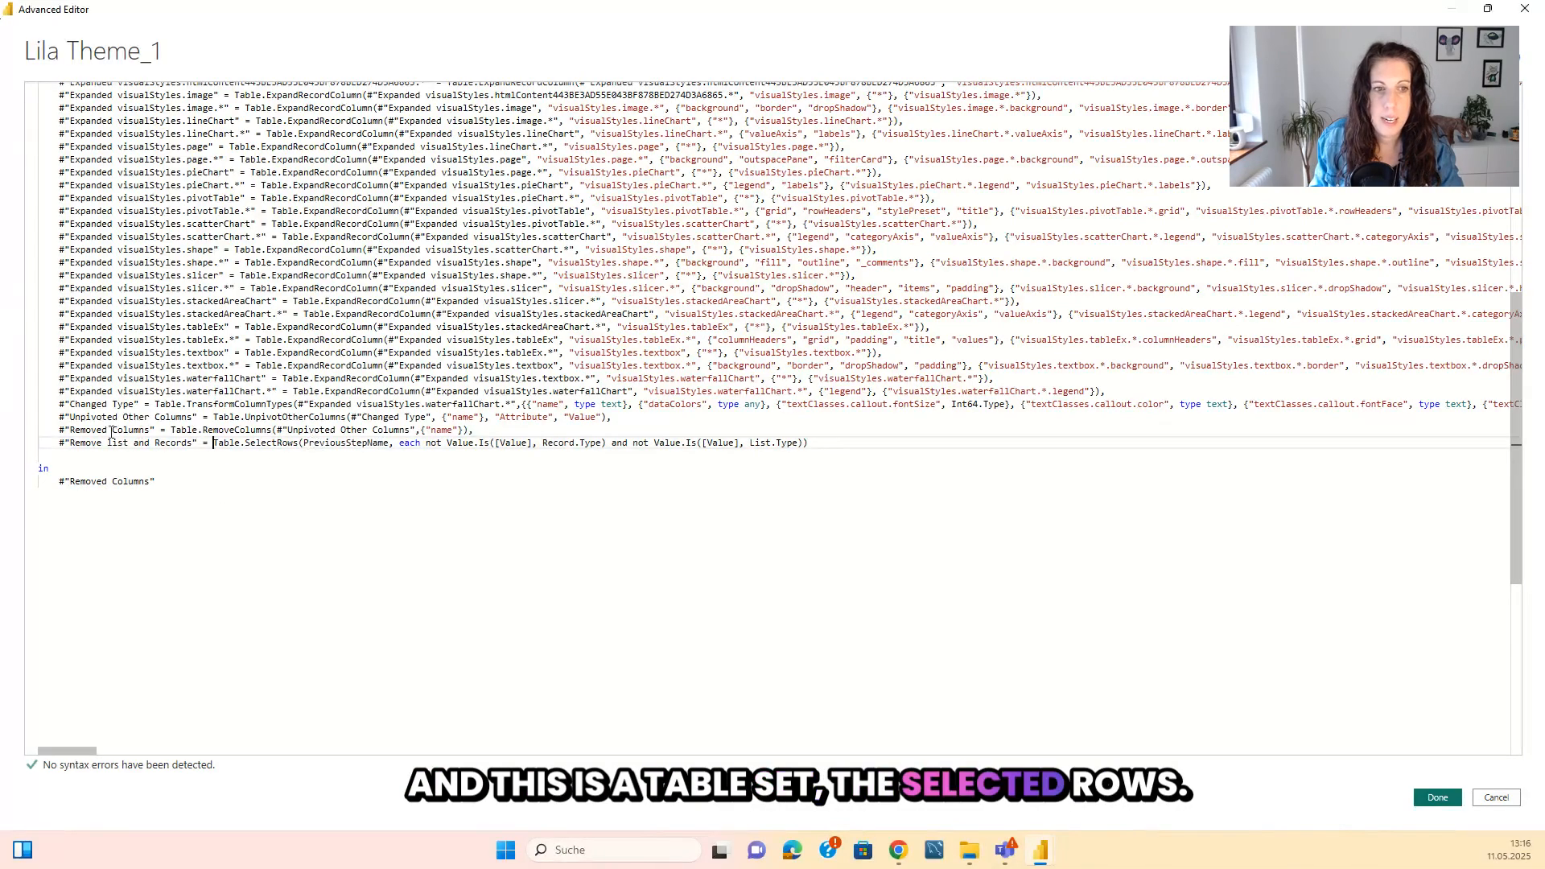
Replace PreviousStepName with #"Removed Columns", return #"Remove list and Records" after in, and apply the Lila Theme_1 query code.
{"action": "left_click_drag", "start_coordinate": [59, 430], "coordinate": [160, 430]}
{"action": "key", "text": "ctrl+c"}
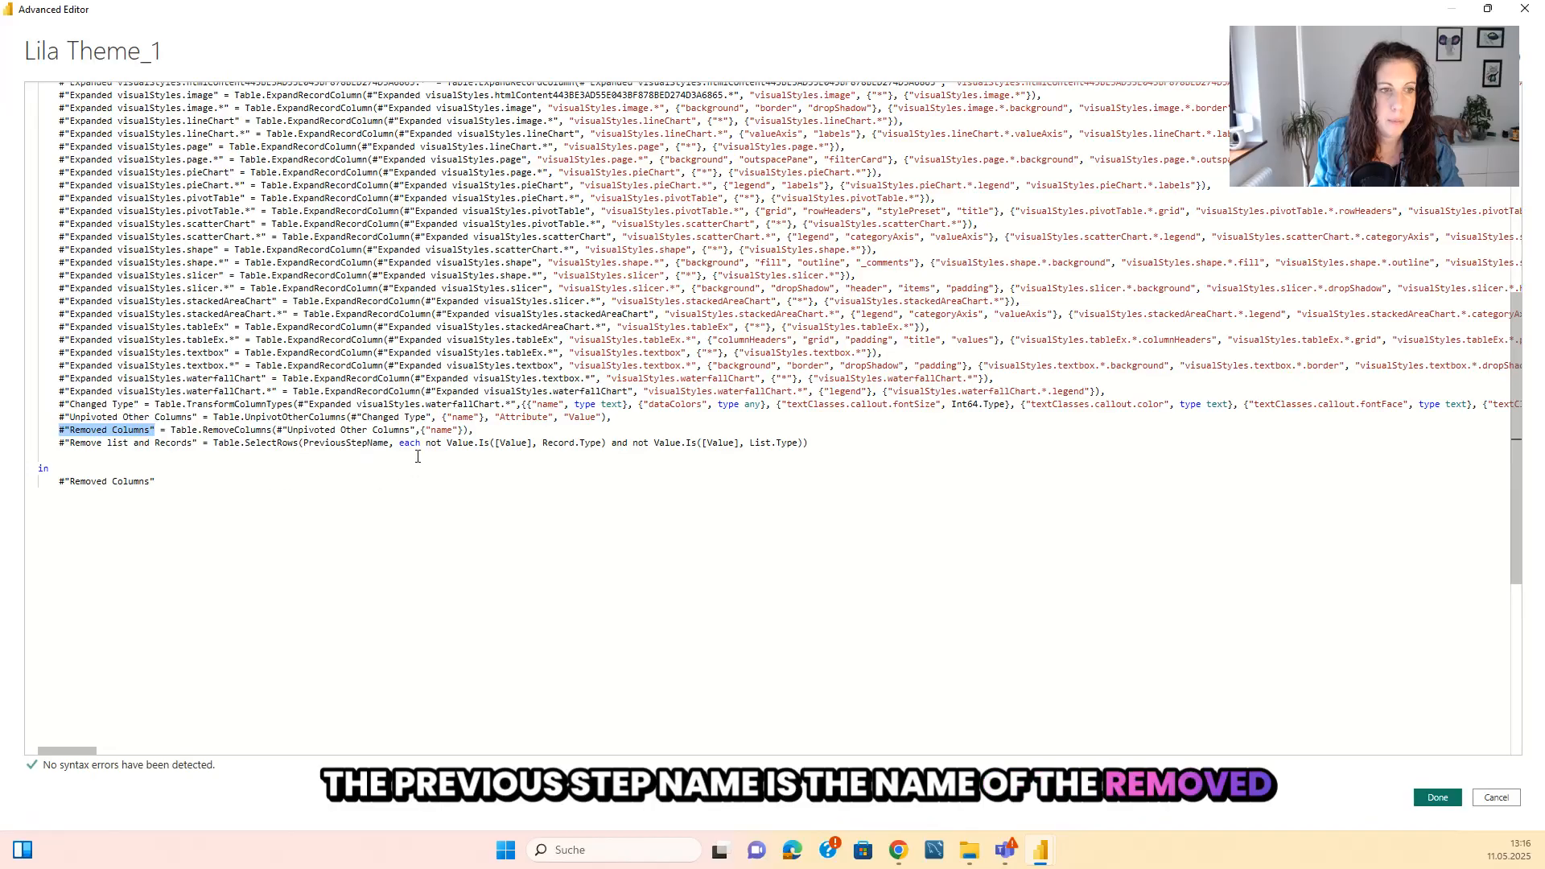
{"action": "left_click_drag", "start_coordinate": [389, 443], "coordinate": [305, 445]}
{"action": "key", "text": "ctrl+v"}
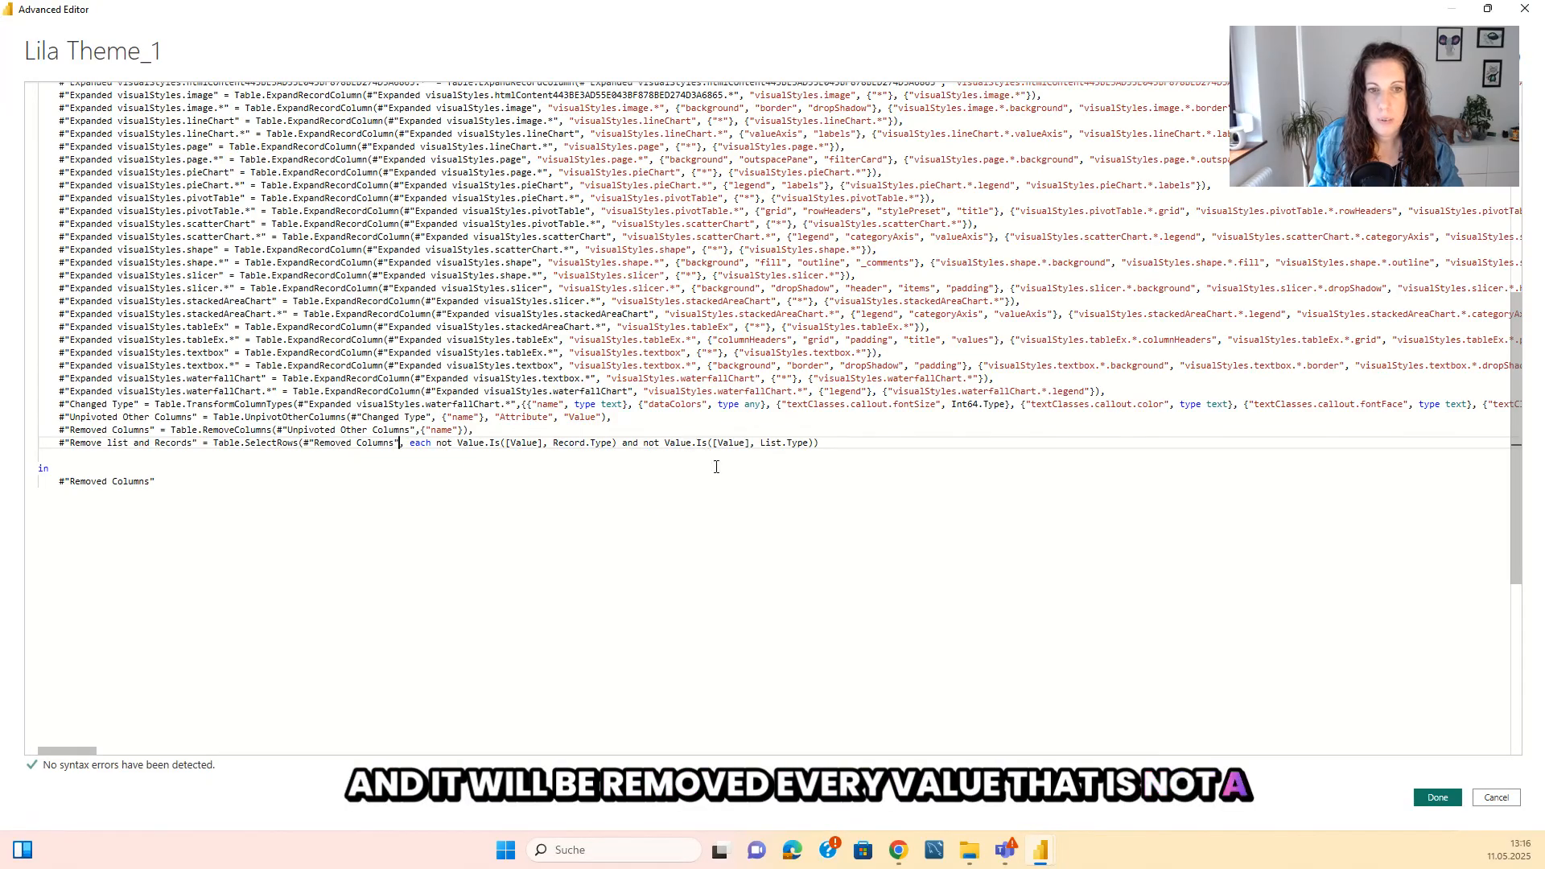
{"action": "left_click_drag", "start_coordinate": [60, 443], "coordinate": [58, 481]}
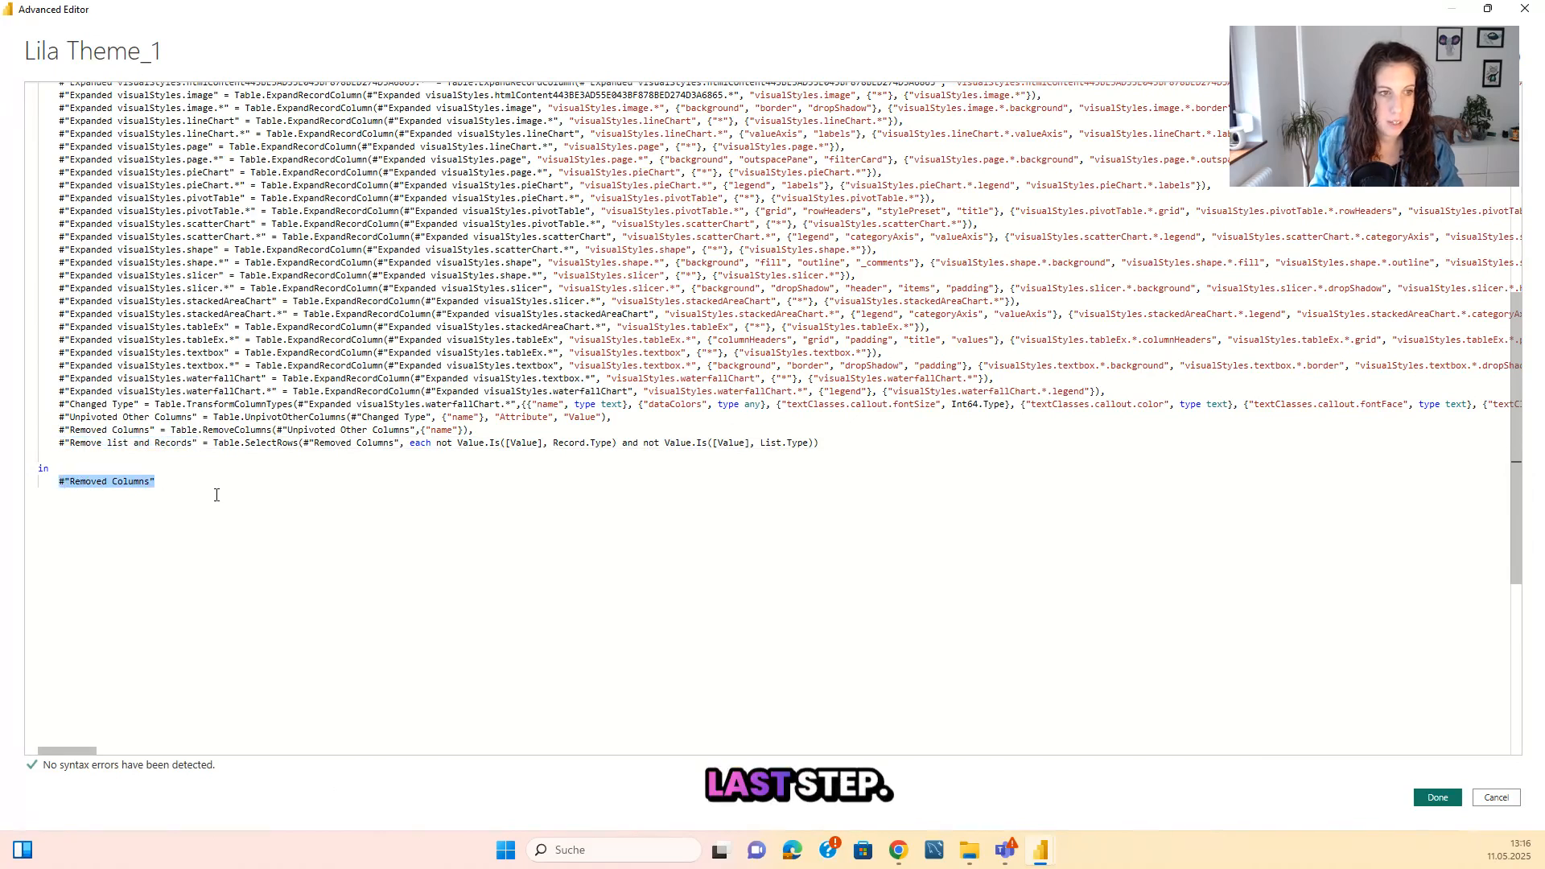
{"action": "type", "text": "#\"Remove list and Records\""}
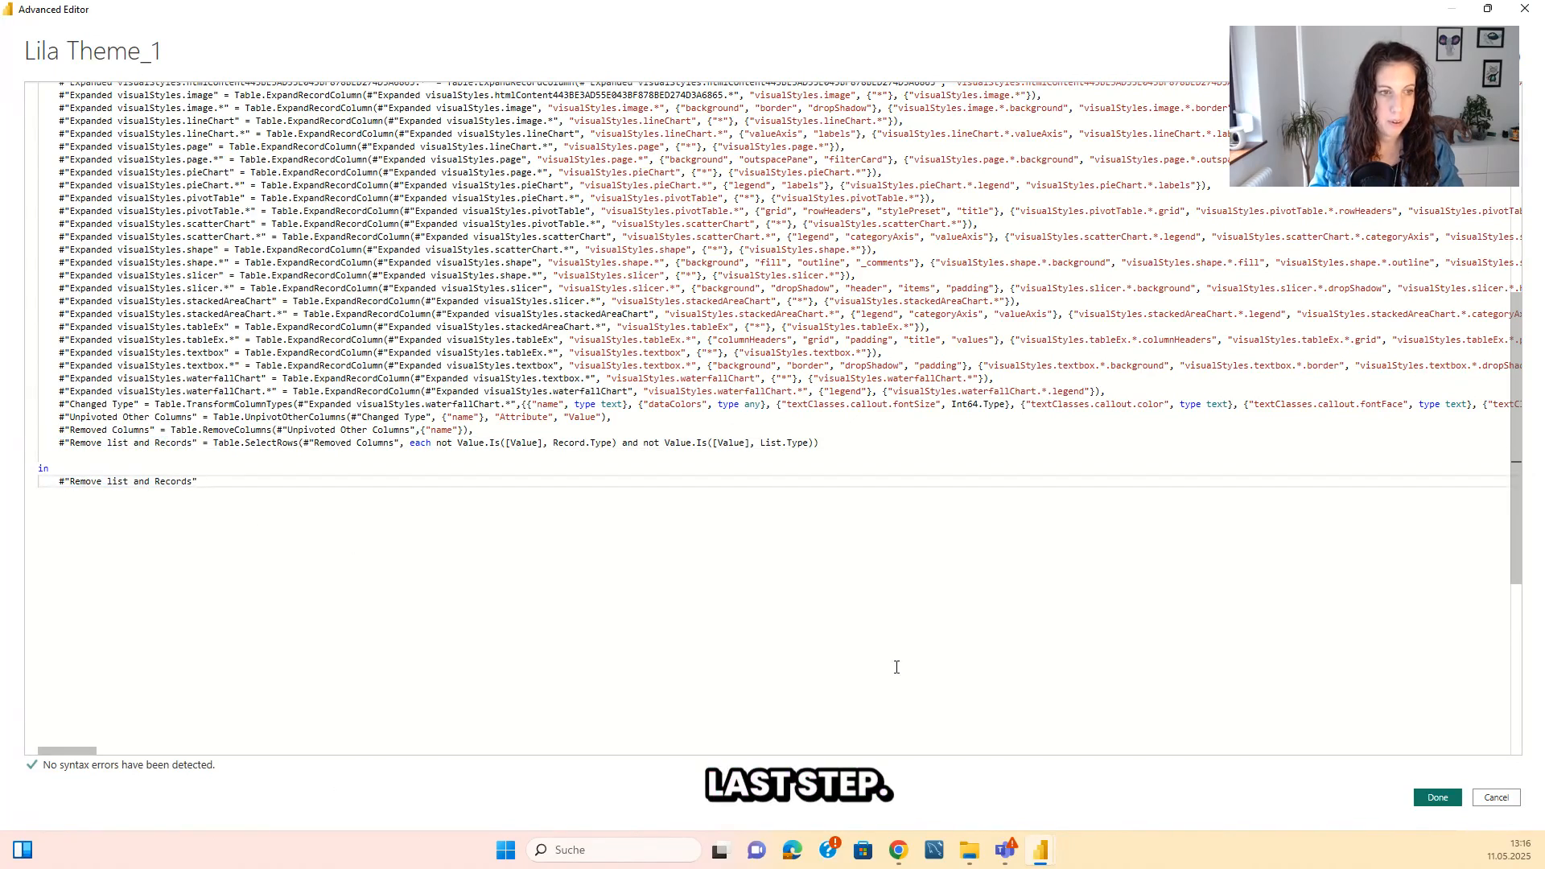
{"action": "left_click", "coordinate": [1437, 798]}
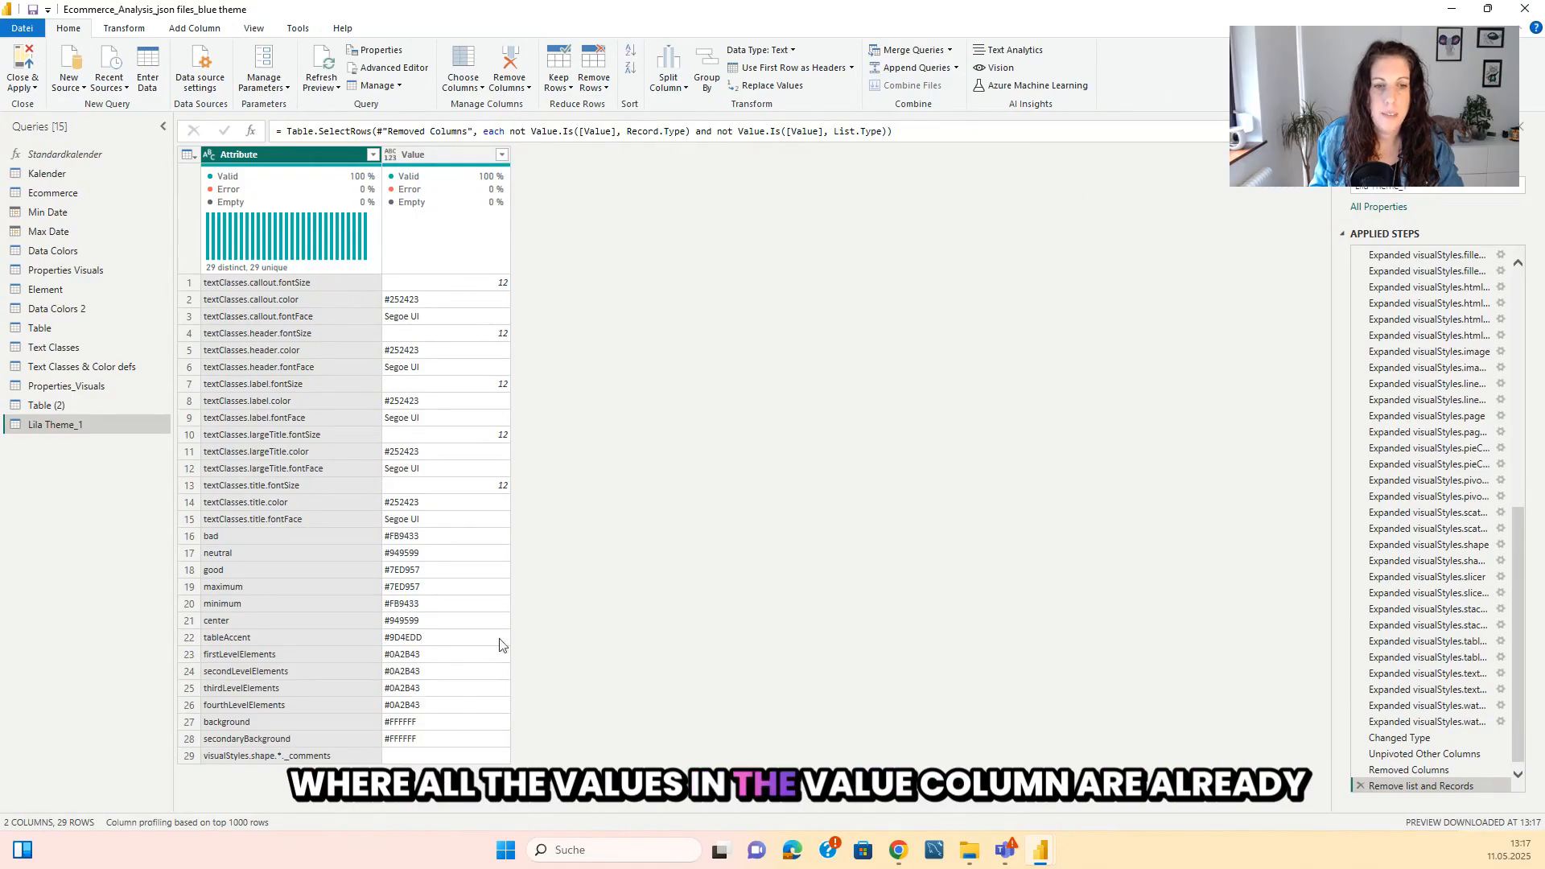
Filter the blank entries out of the Value column in Lila Theme_1.
{"action": "left_click", "coordinate": [502, 153]}
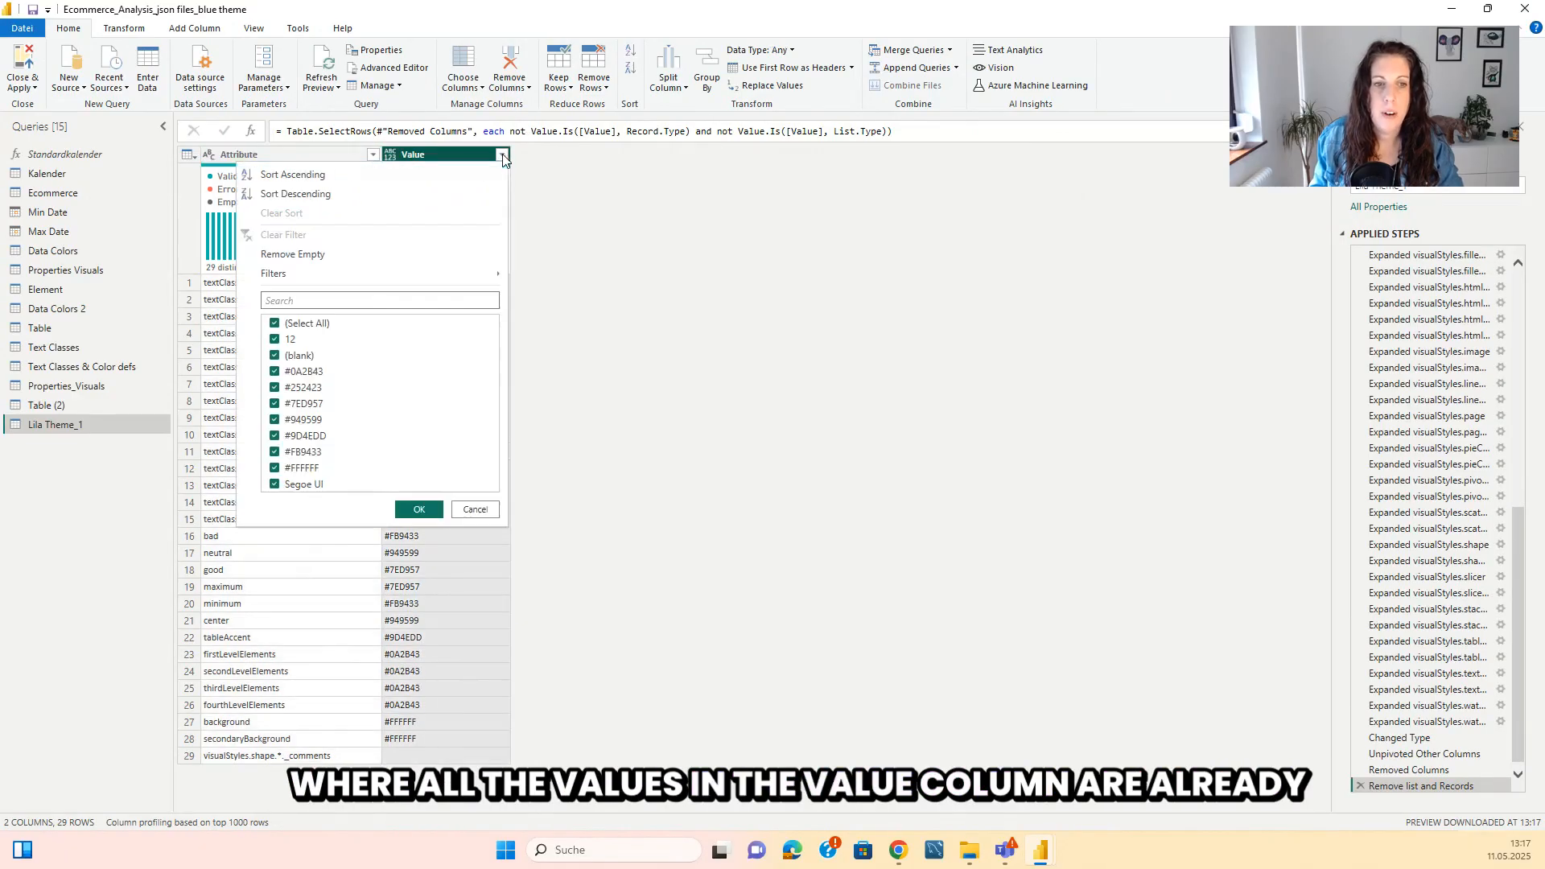
{"action": "left_click", "coordinate": [274, 355]}
{"action": "left_click", "coordinate": [419, 509]}
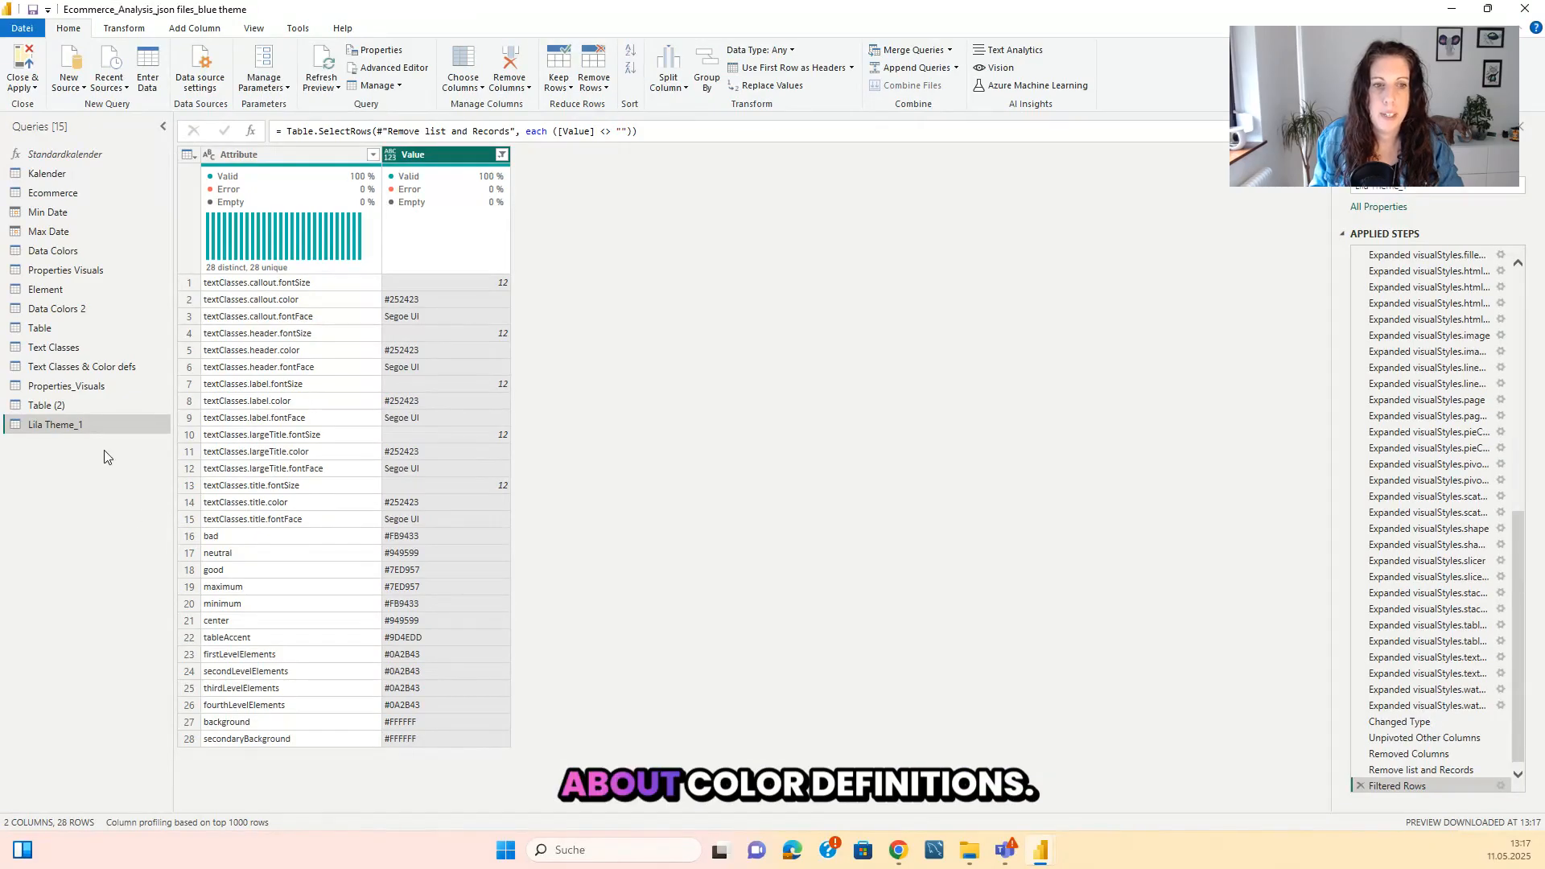
Duplicate the Lila Theme_1 query and rename the copy as Lila Theme_2.
{"action": "right_click", "coordinate": [100, 427]}
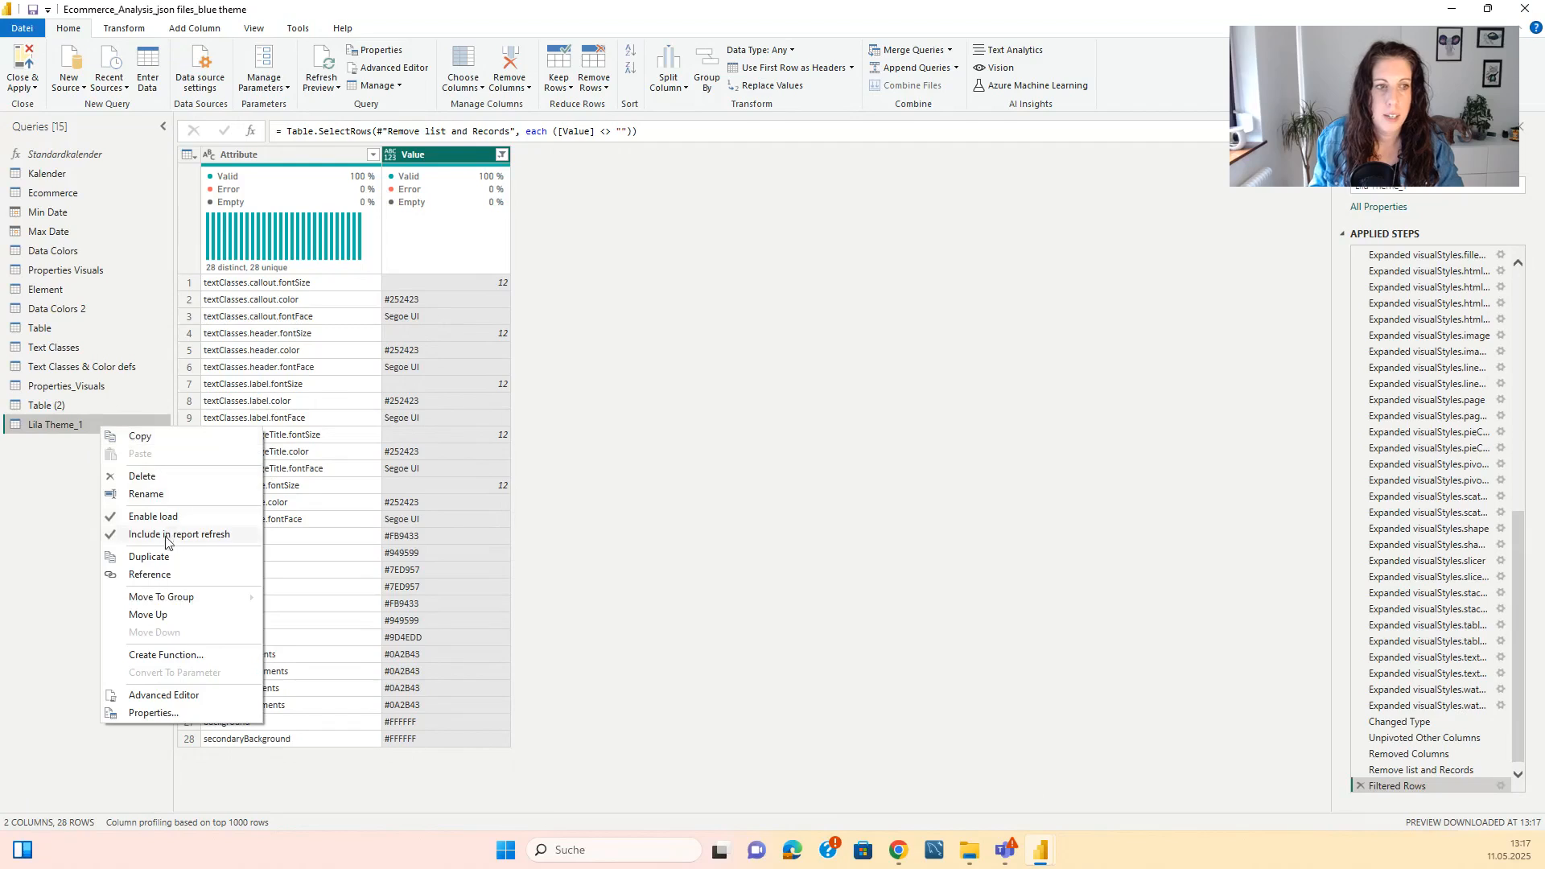
{"action": "left_click", "coordinate": [148, 557]}
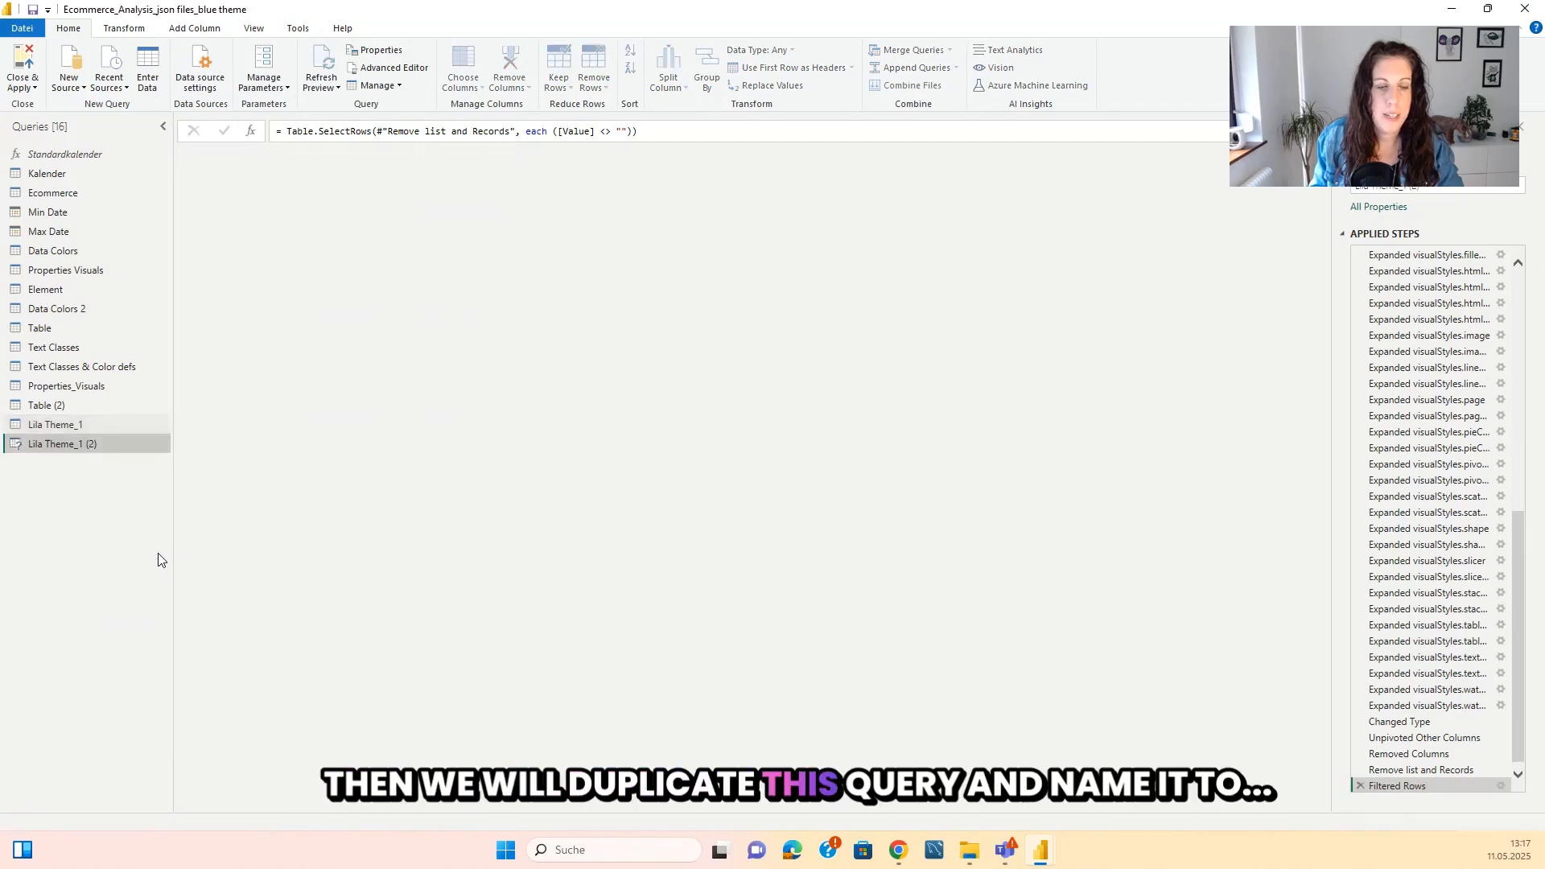
{"action": "left_click", "coordinate": [1453, 188]}
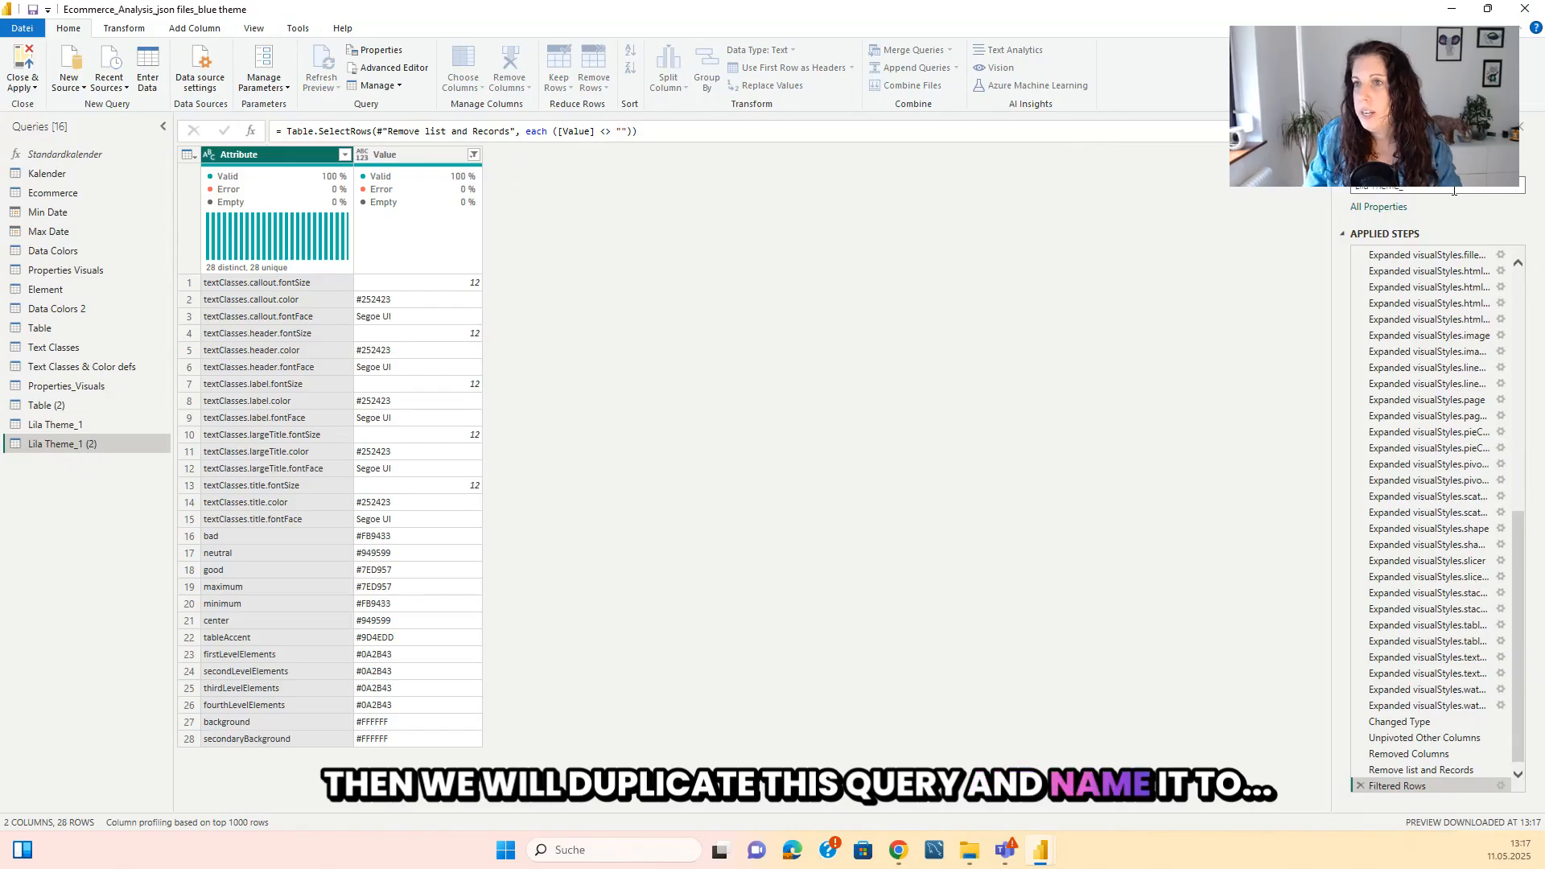
{"action": "type", "text": "2"}
{"action": "key", "text": "Return"}
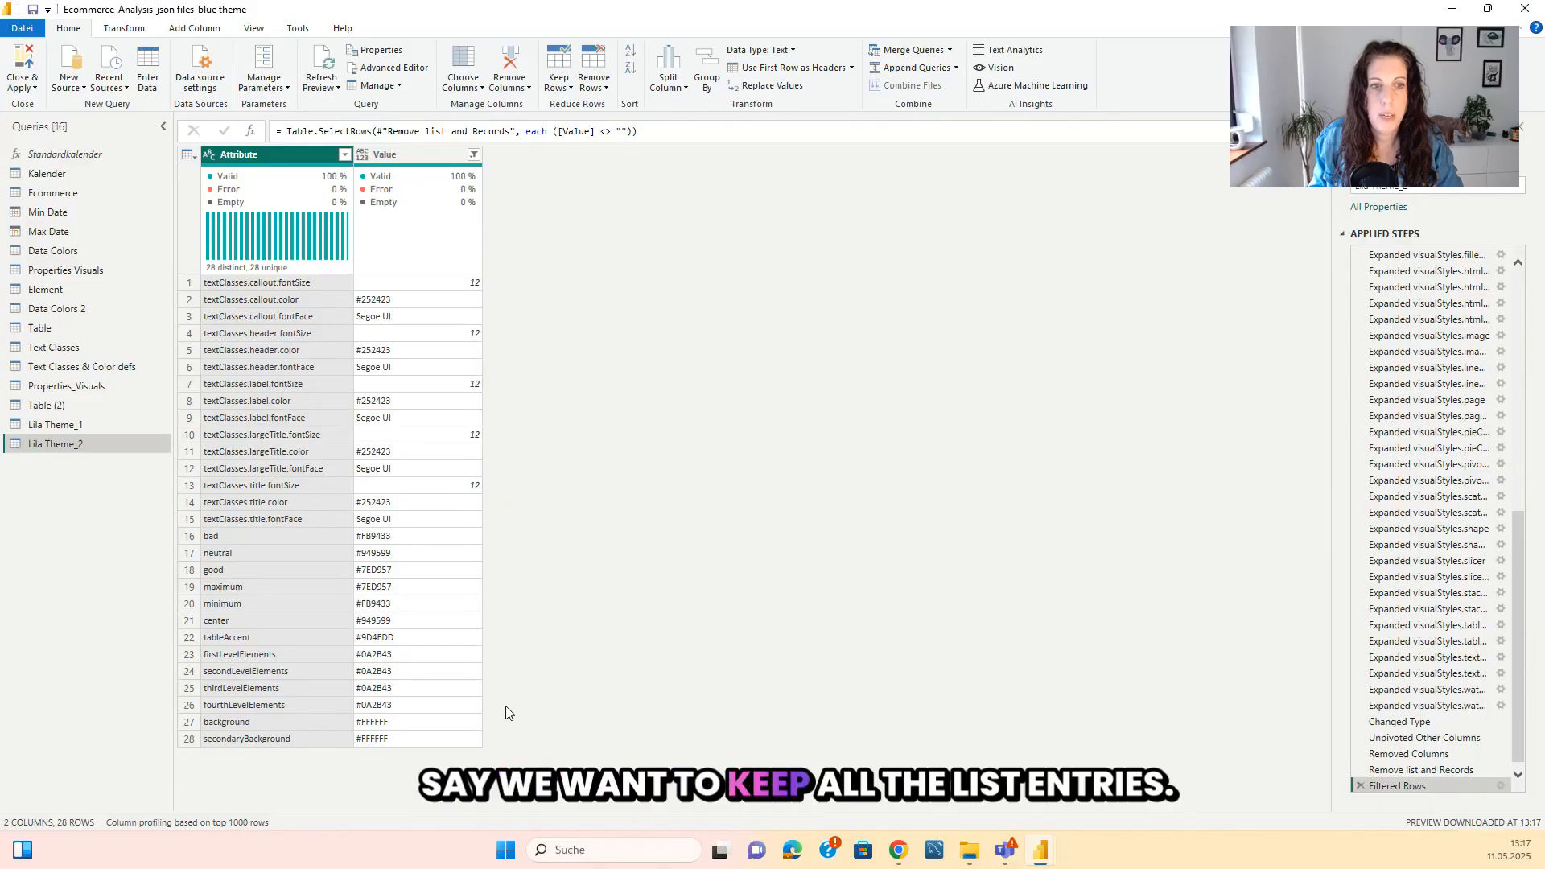
In Lila Theme_2's Advanced Editor, change the row filter to each Value.Is([Value], Record.Type) or Value.Is([Value], List.Type), apply it and review the rows.
{"action": "left_click", "coordinate": [393, 67]}
{"action": "scroll", "coordinate": [497, 547], "scroll_direction": "down", "scroll_amount": 12}
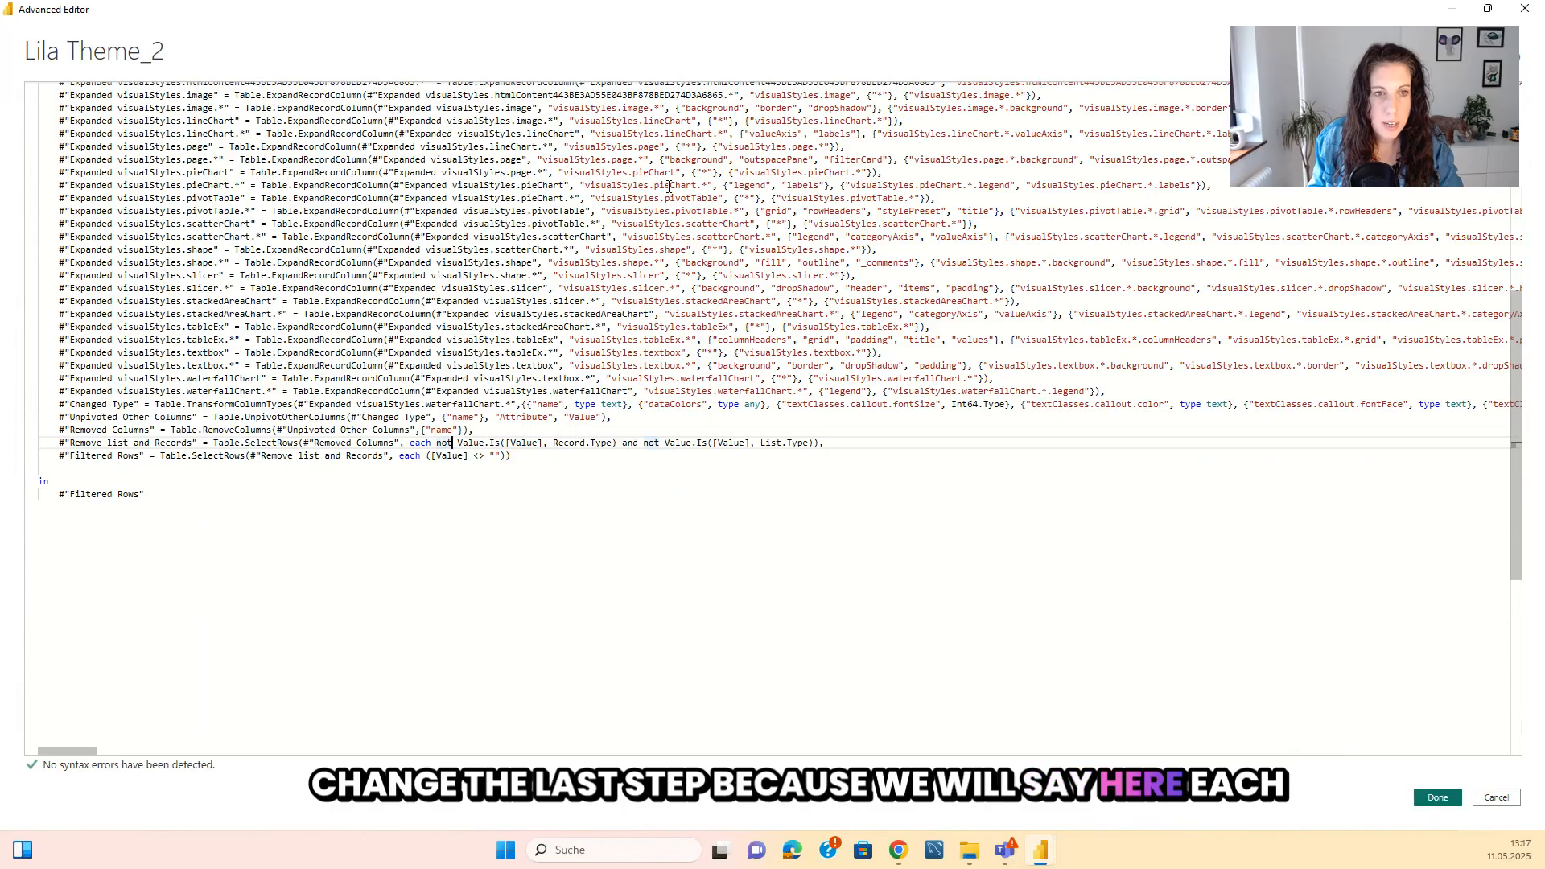
{"action": "key", "text": "BackSpace"}
{"action": "key", "text": "BackSpace"}
{"action": "key", "text": "BackSpace"}
{"action": "key", "text": "BackSpace"}
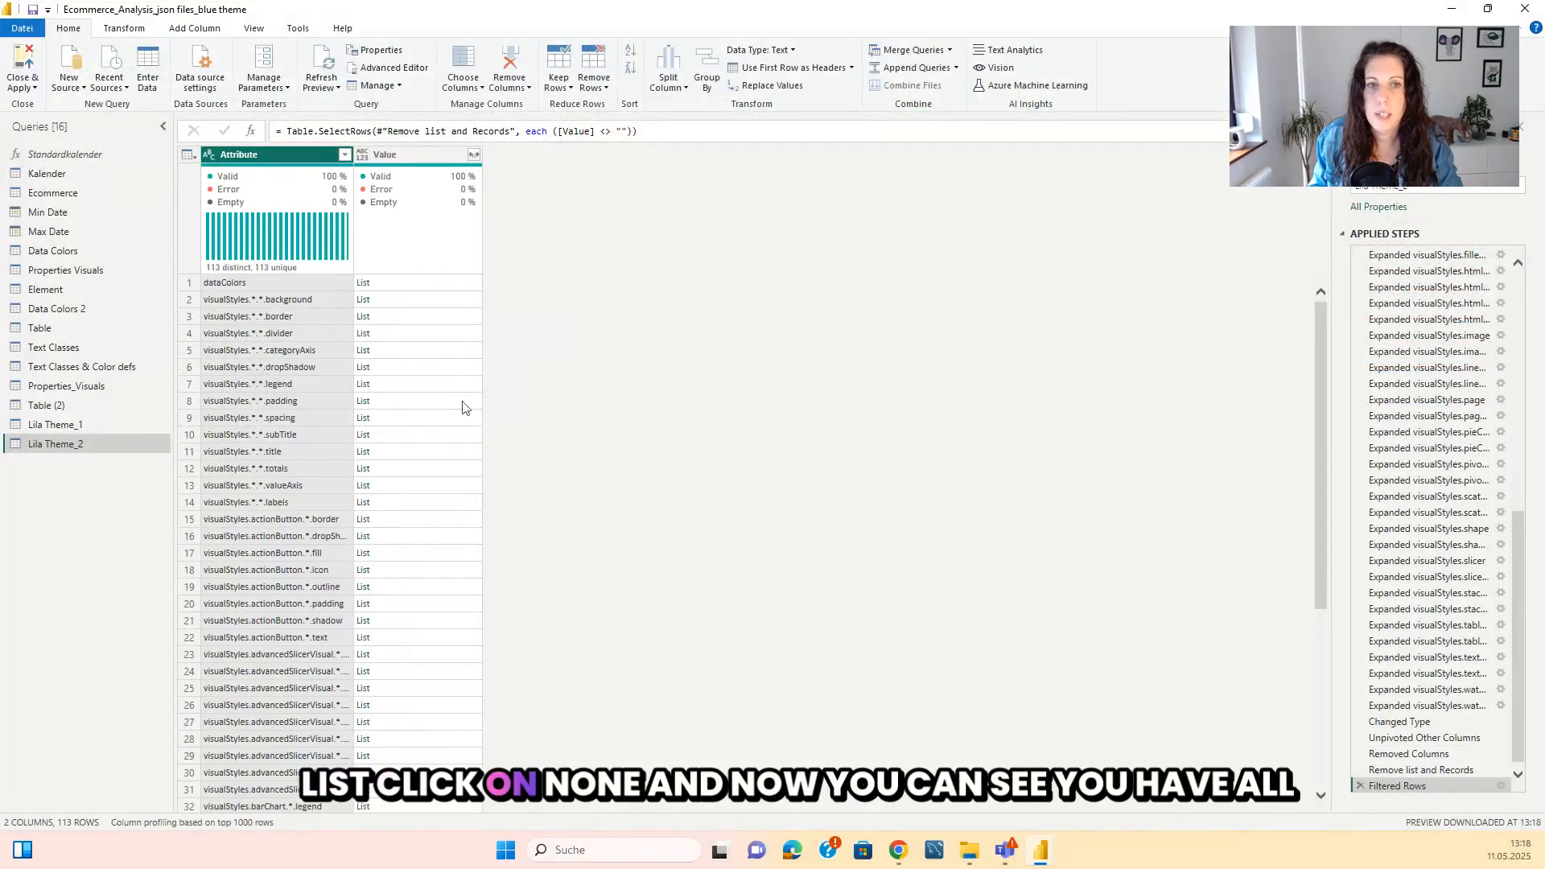
{"action": "scroll", "coordinate": [440, 414], "scroll_direction": "down", "scroll_amount": 13}
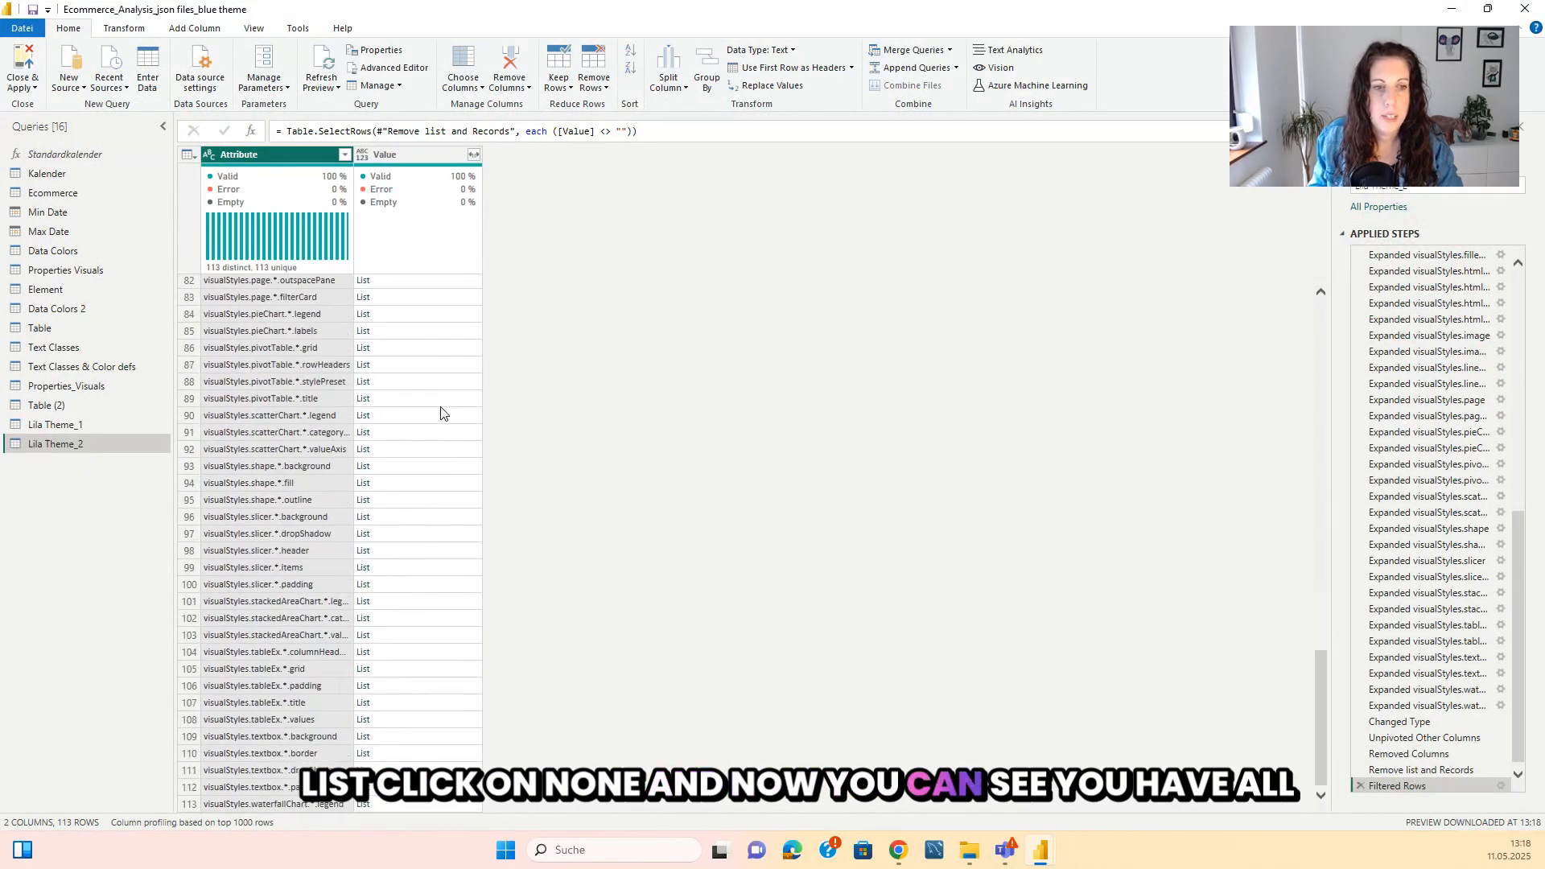
{"action": "scroll", "coordinate": [440, 414], "scroll_direction": "up", "scroll_amount": 19}
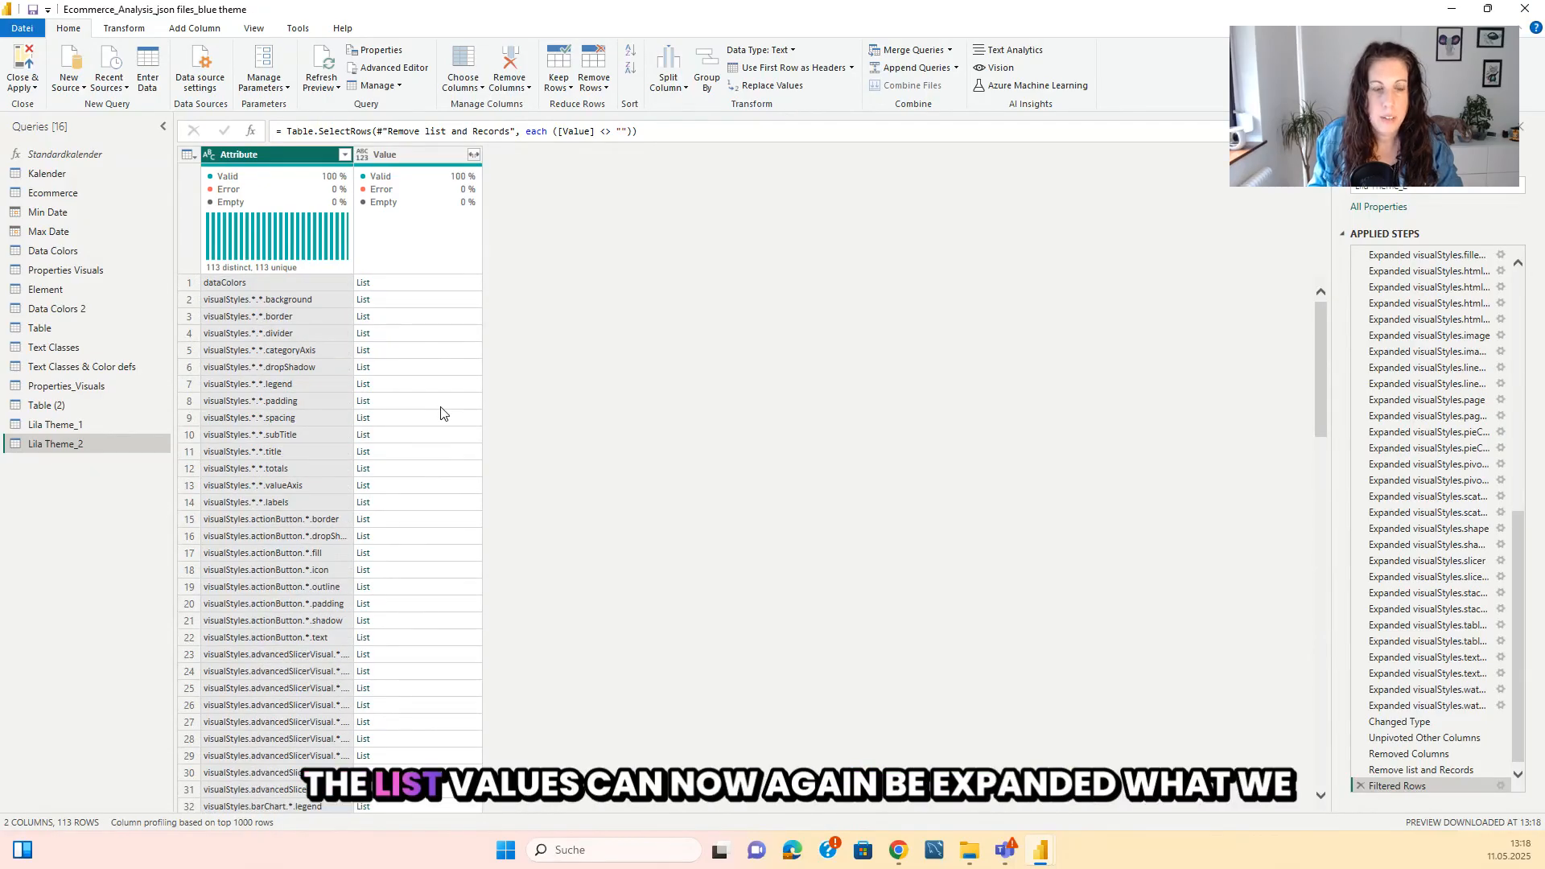
Expand the lists in Lila Theme_2's Value column to new rows and look through the expanded entries.
{"action": "left_click", "coordinate": [474, 155]}
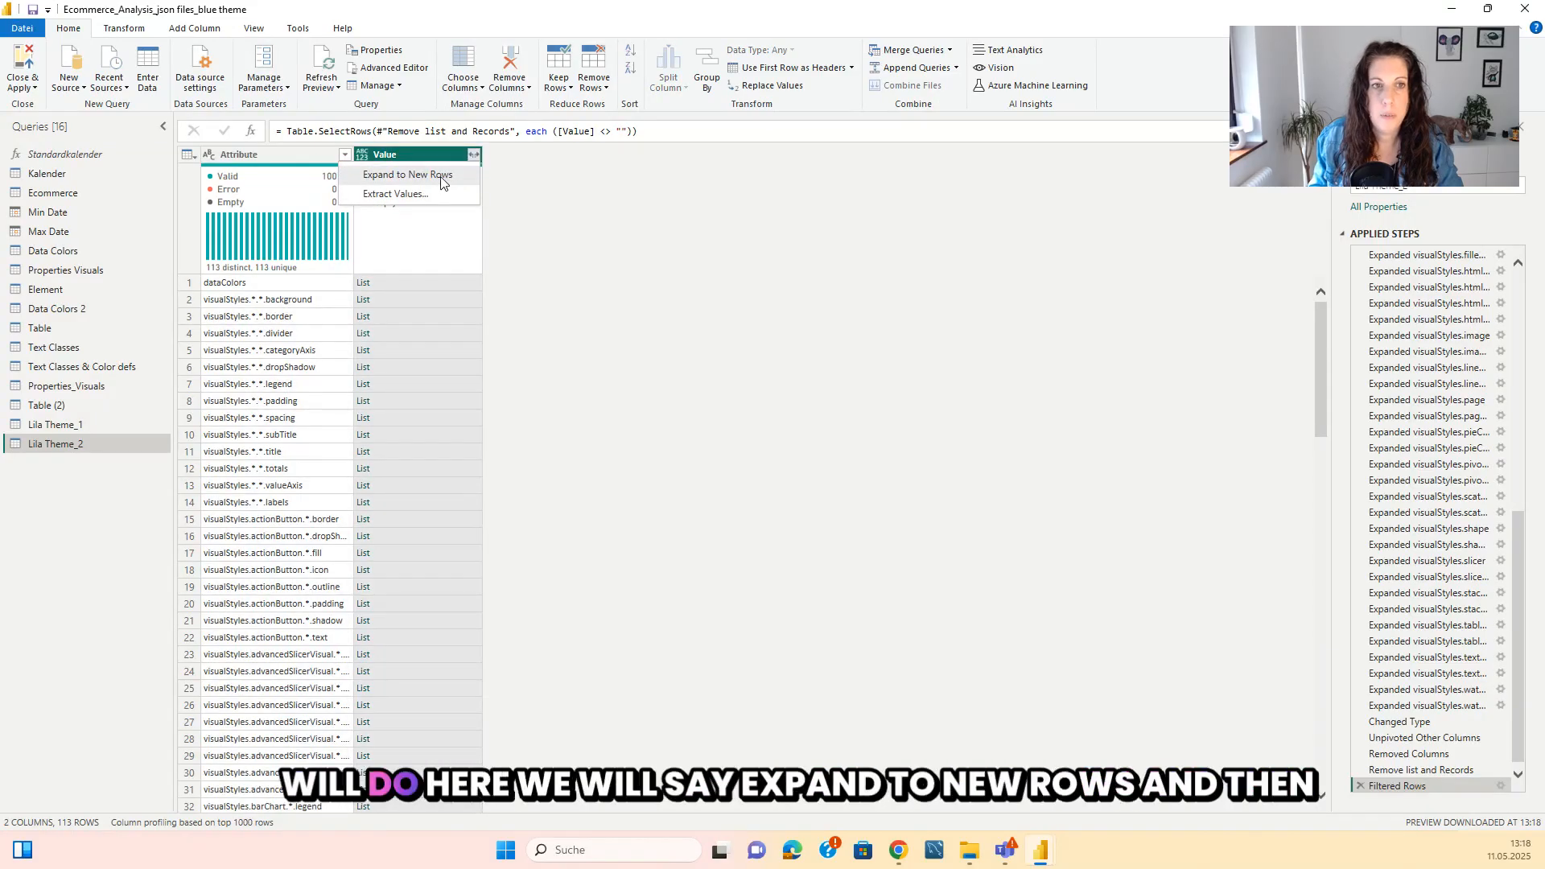
{"action": "left_click", "coordinate": [442, 179]}
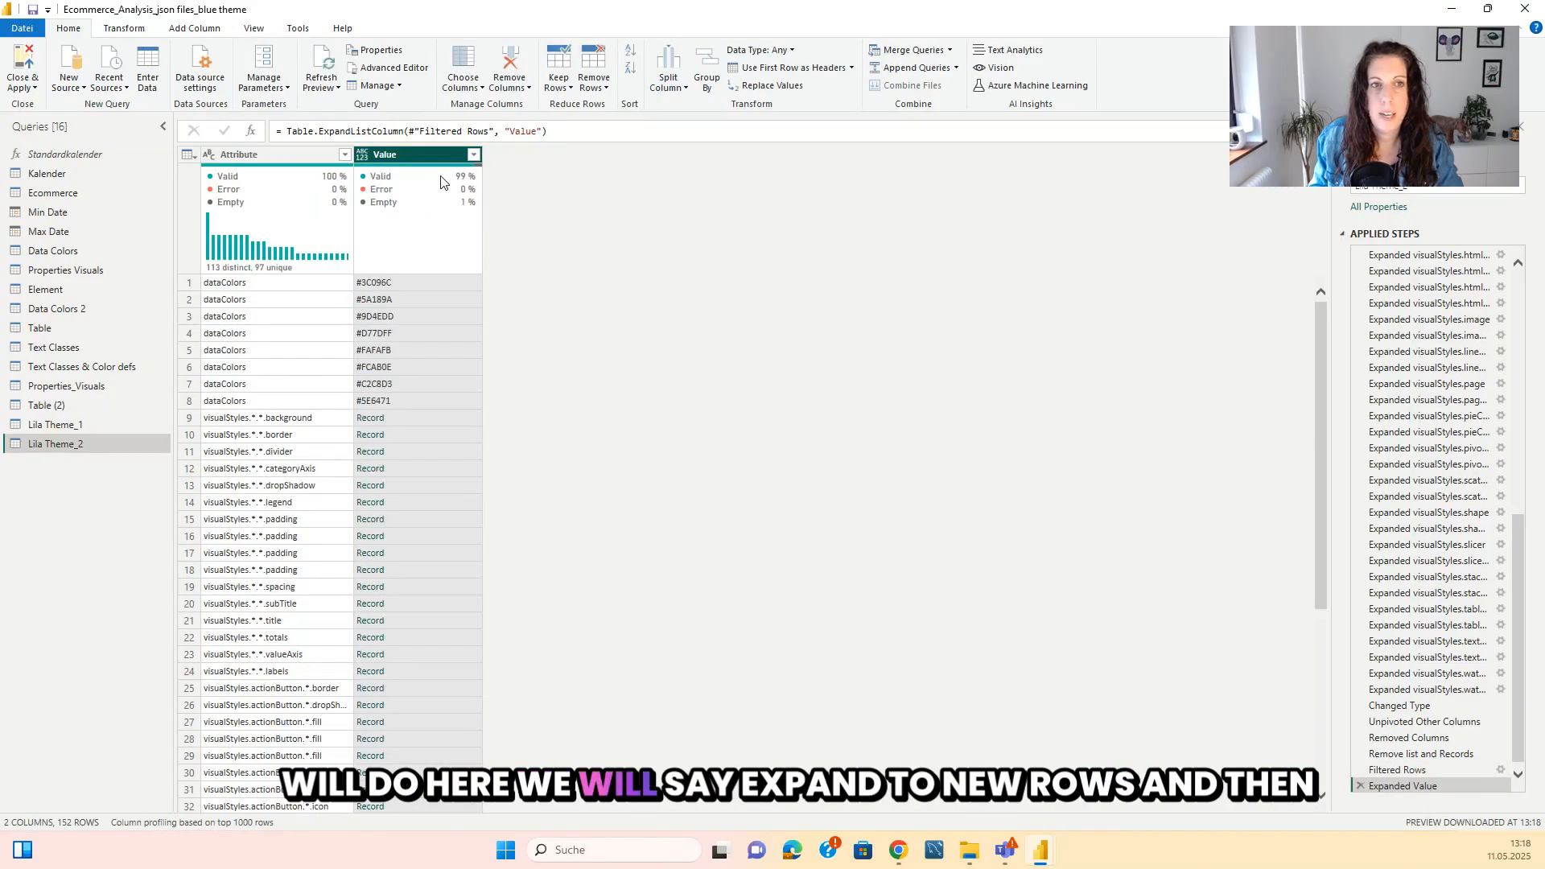
{"action": "scroll", "coordinate": [457, 293], "scroll_direction": "down", "scroll_amount": 6}
{"action": "scroll", "coordinate": [457, 296], "scroll_direction": "down", "scroll_amount": 20}
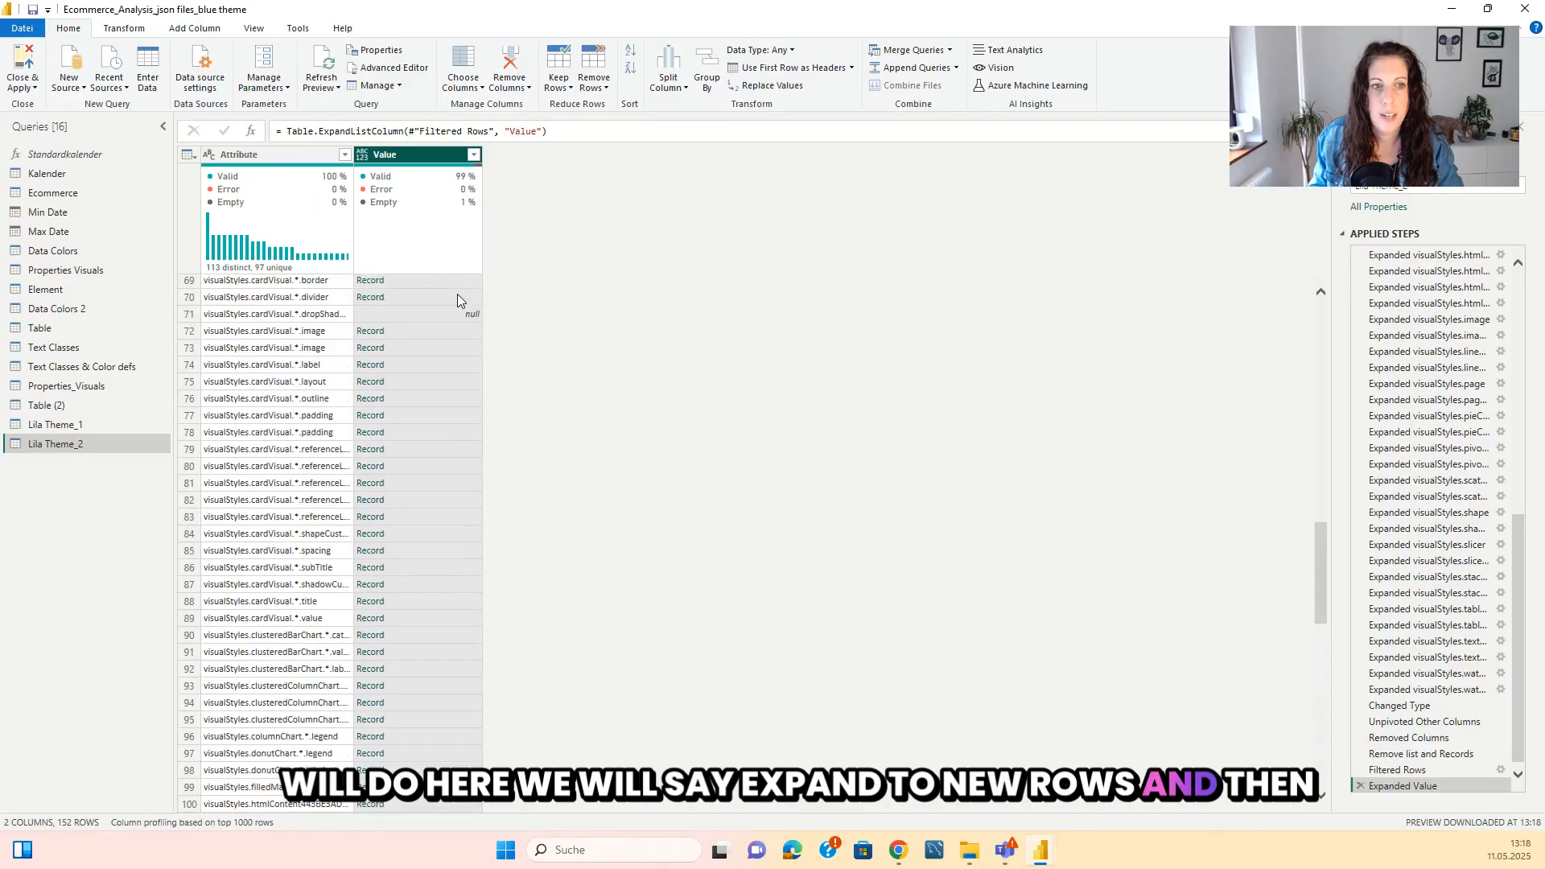
{"action": "scroll", "coordinate": [399, 471], "scroll_direction": "up", "scroll_amount": 20}
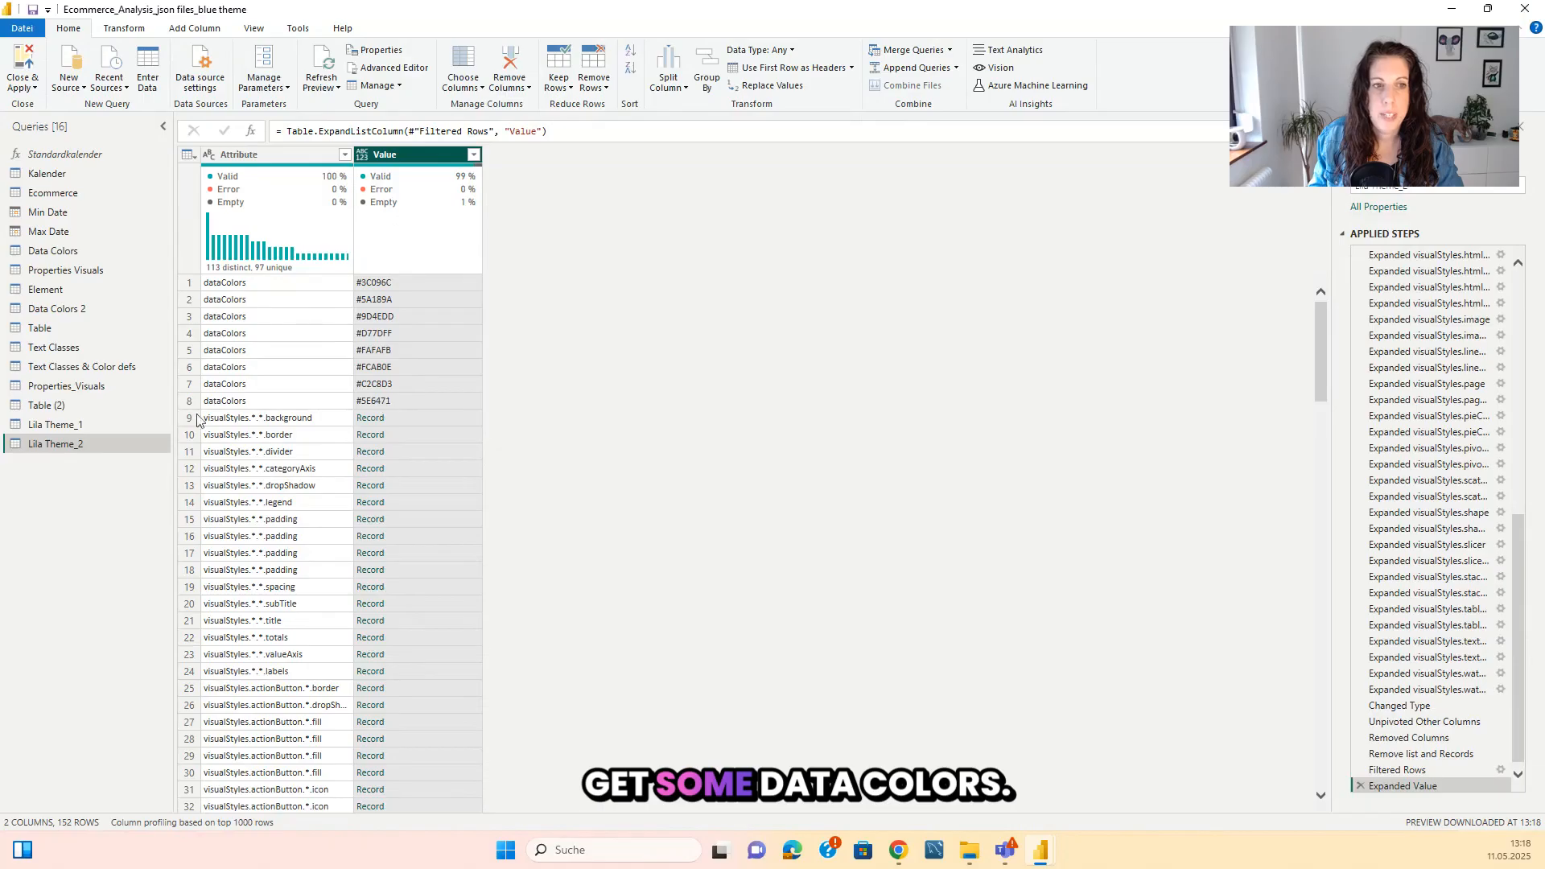
Duplicate the Lila Theme_2 query, then return to the original and check which Value rows hold records.
{"action": "right_click", "coordinate": [90, 446]}
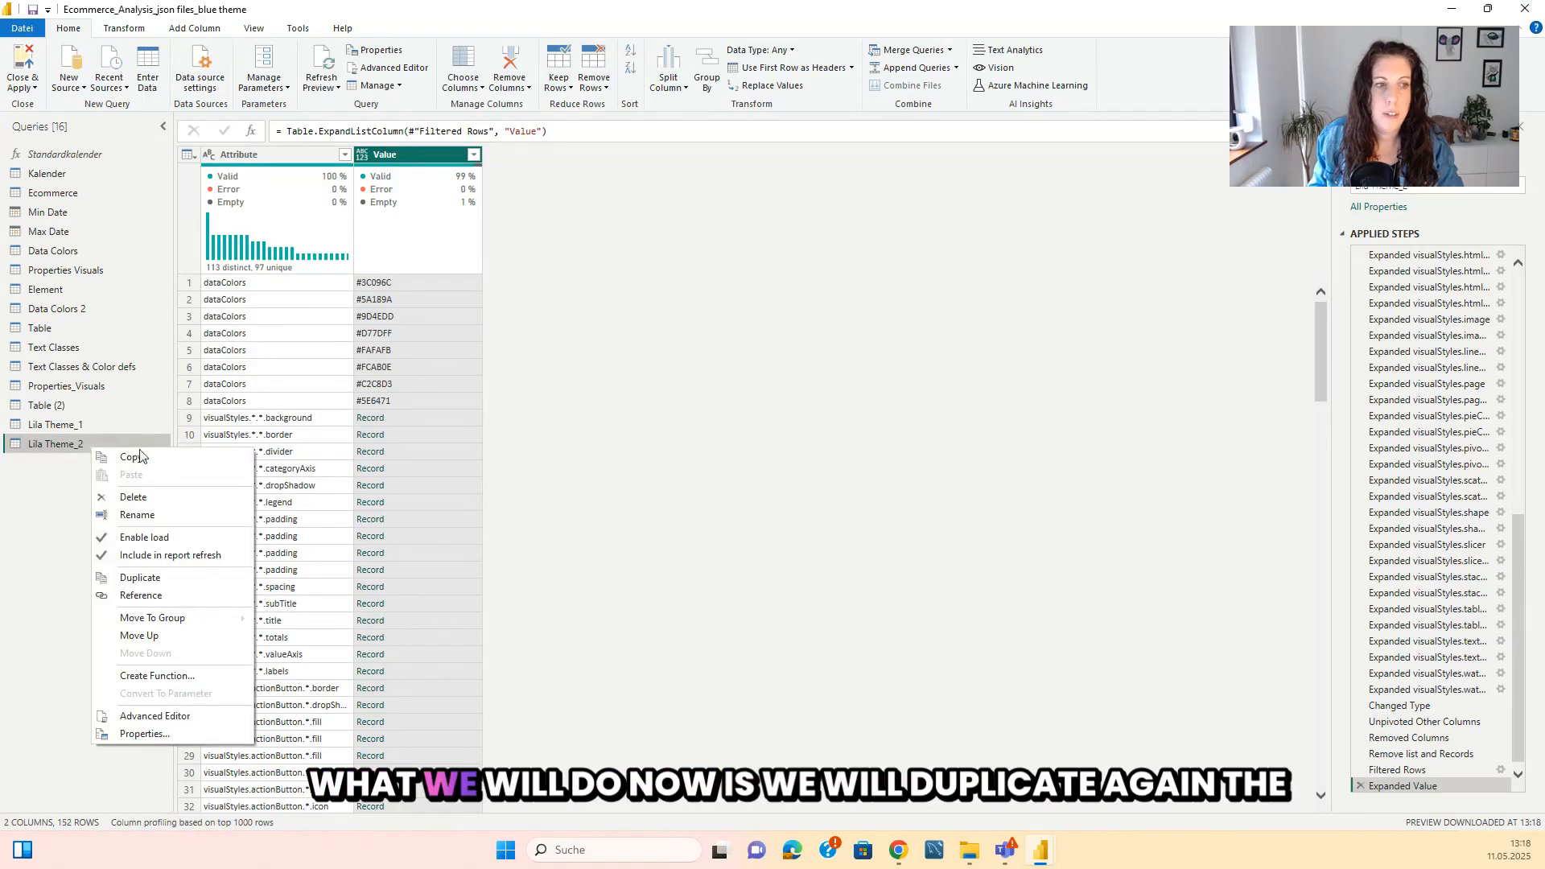
{"action": "left_click", "coordinate": [141, 577]}
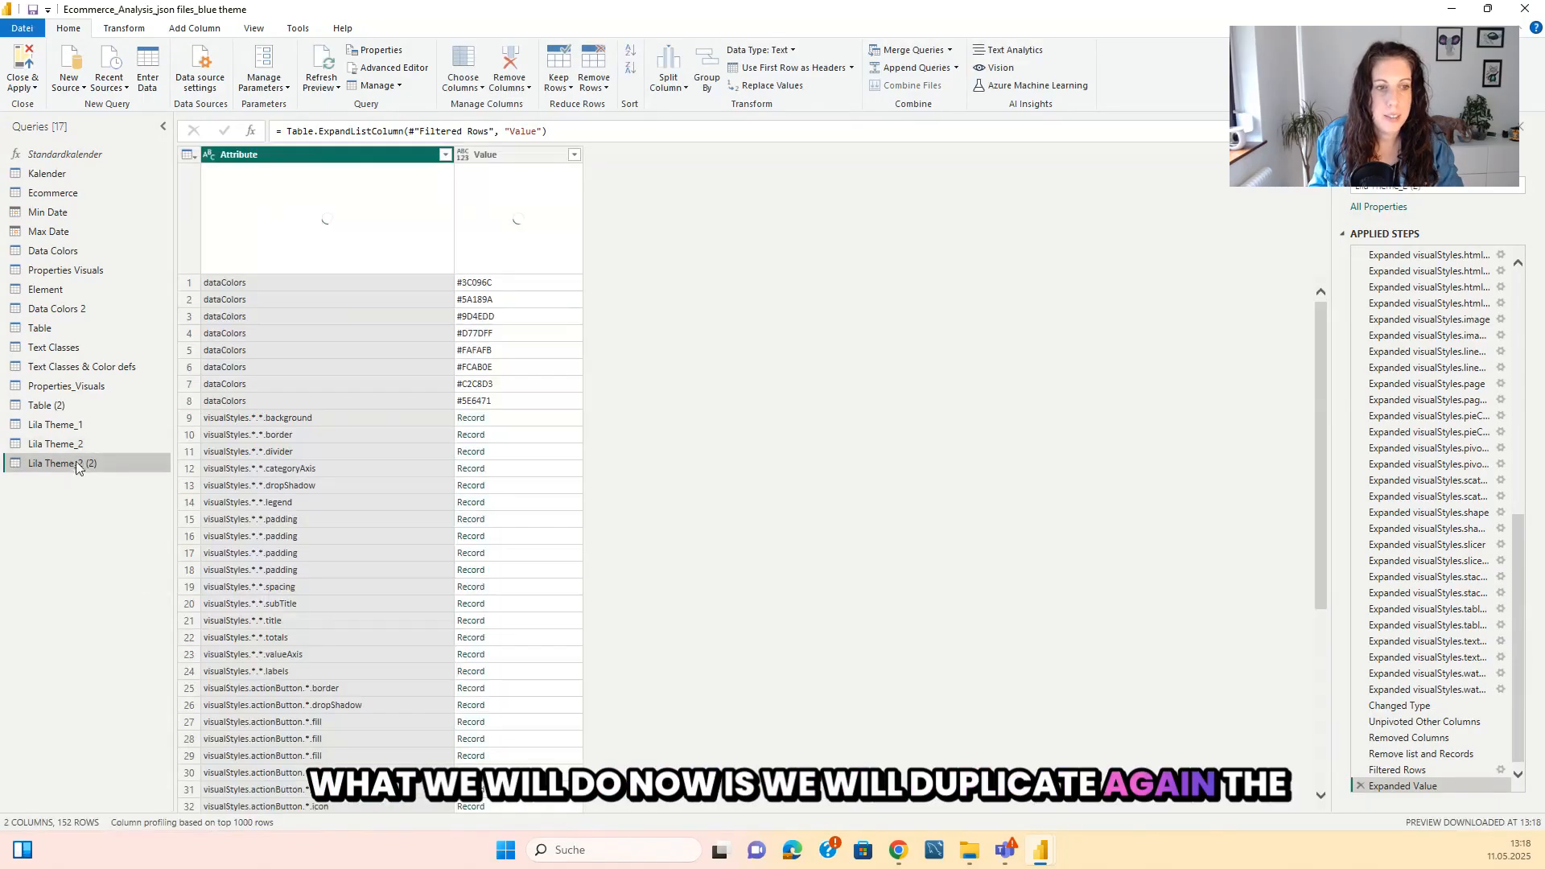
{"action": "left_click", "coordinate": [79, 442]}
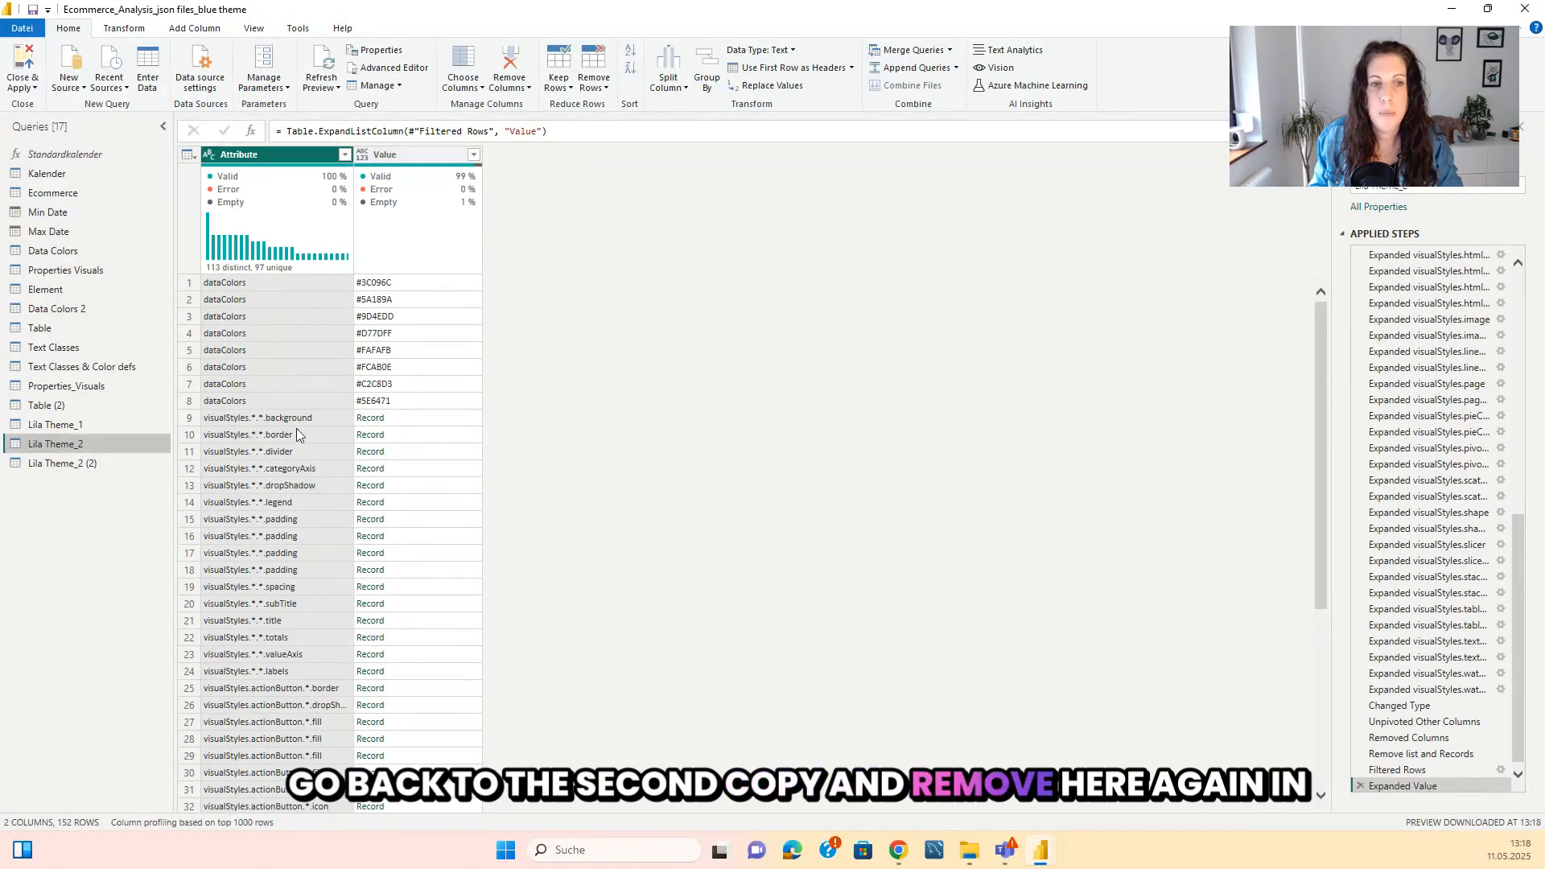
{"action": "scroll", "coordinate": [422, 620], "scroll_direction": "down", "scroll_amount": 20}
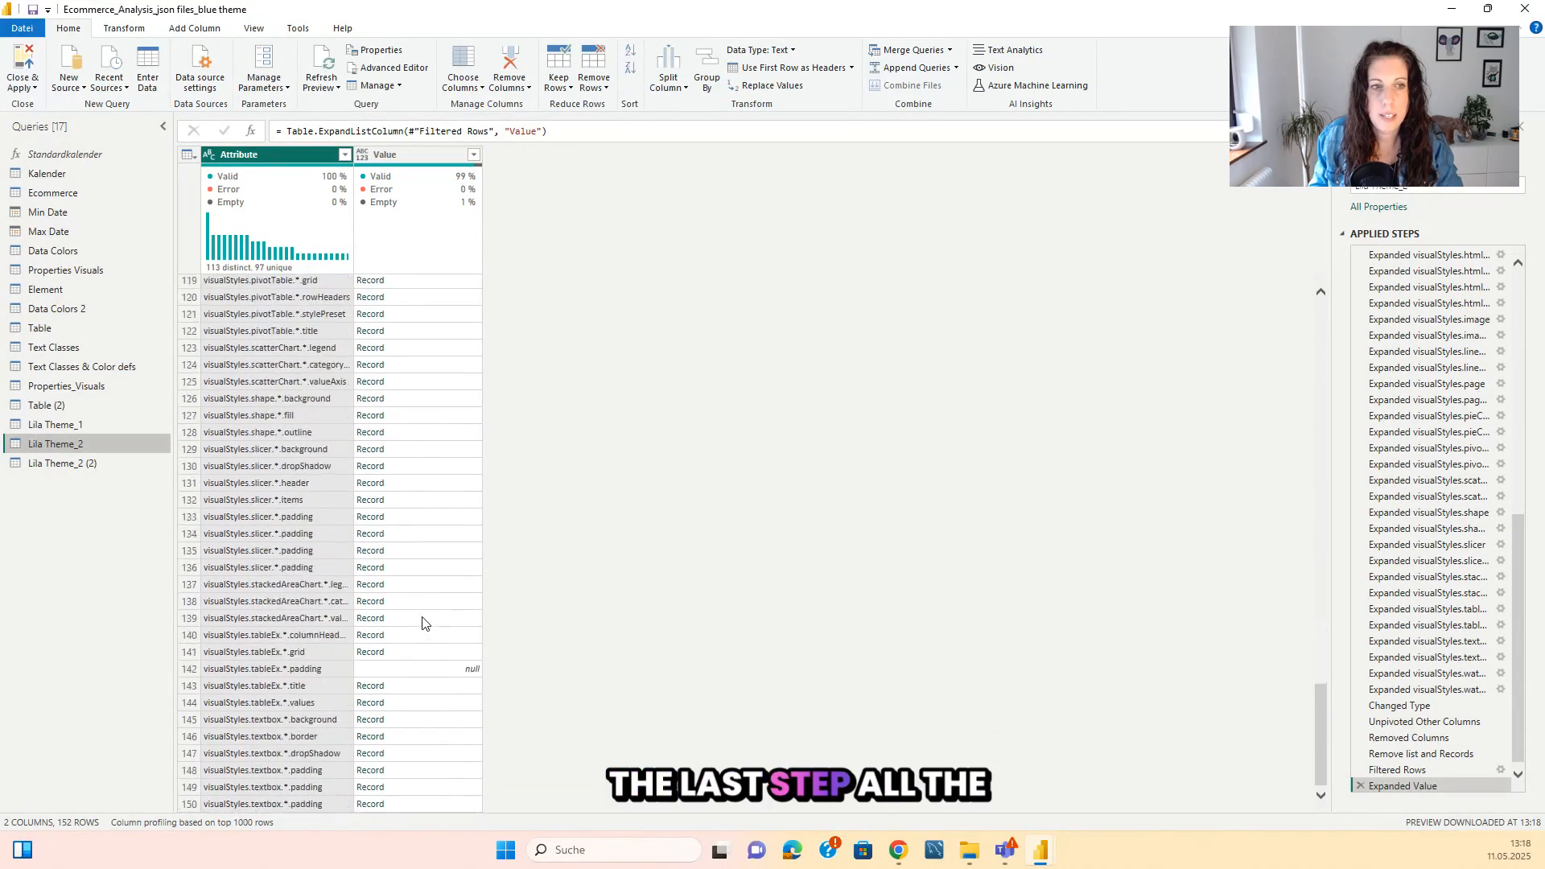
{"action": "scroll", "coordinate": [422, 623], "scroll_direction": "down", "scroll_amount": 1}
{"action": "scroll", "coordinate": [422, 620], "scroll_direction": "up", "scroll_amount": 20}
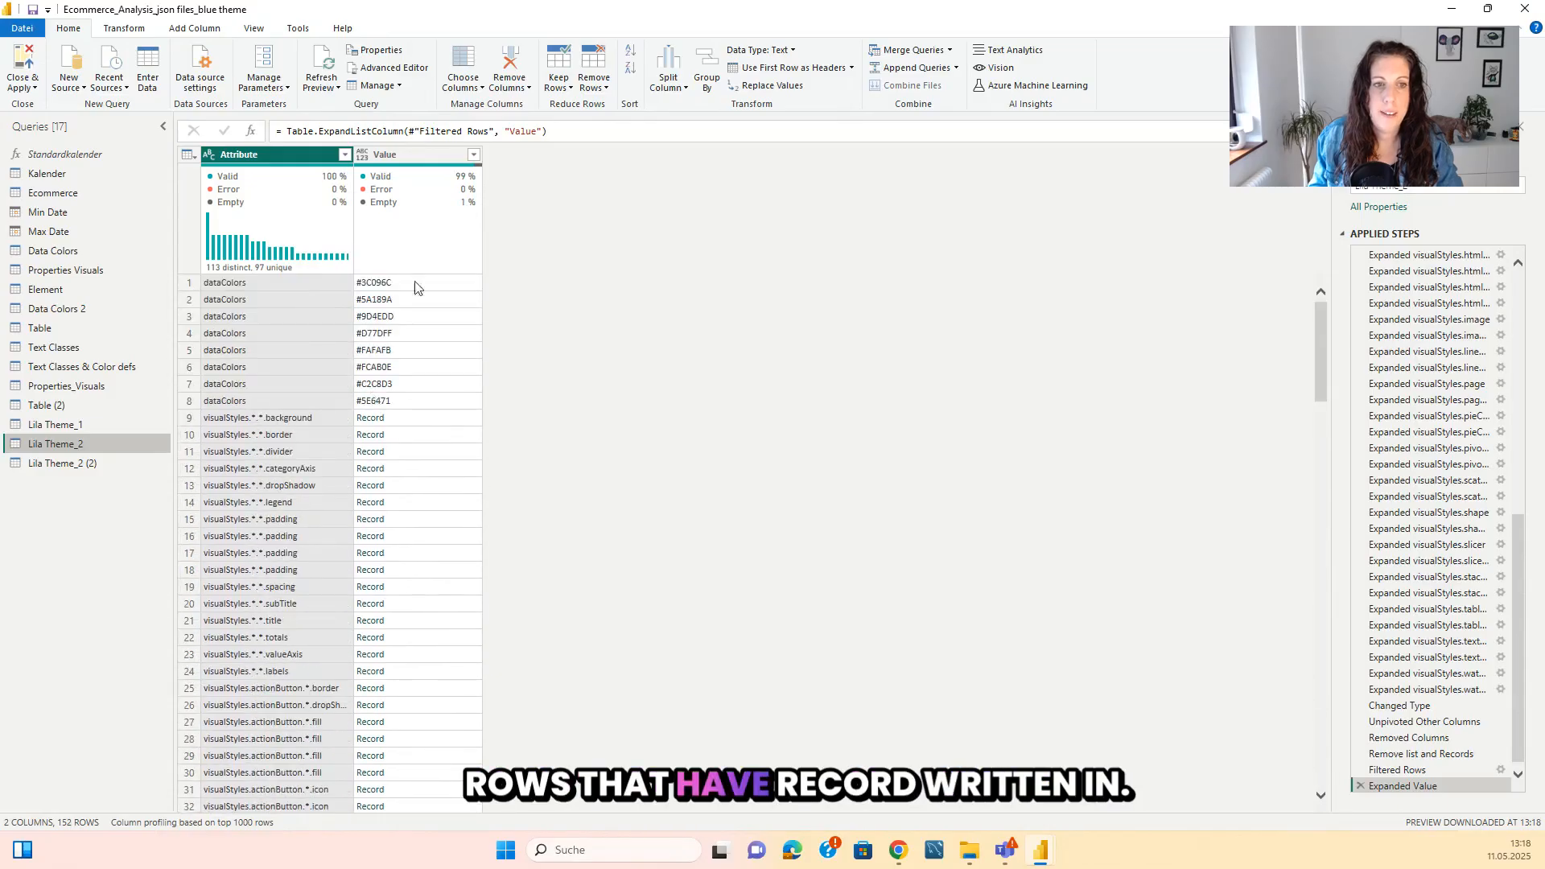
In Lila Theme_2's Advanced Editor, add a comma after the Expanded Value step and paste a copy of the #"Remove list and Records" line below it.
{"action": "left_click", "coordinate": [124, 28]}
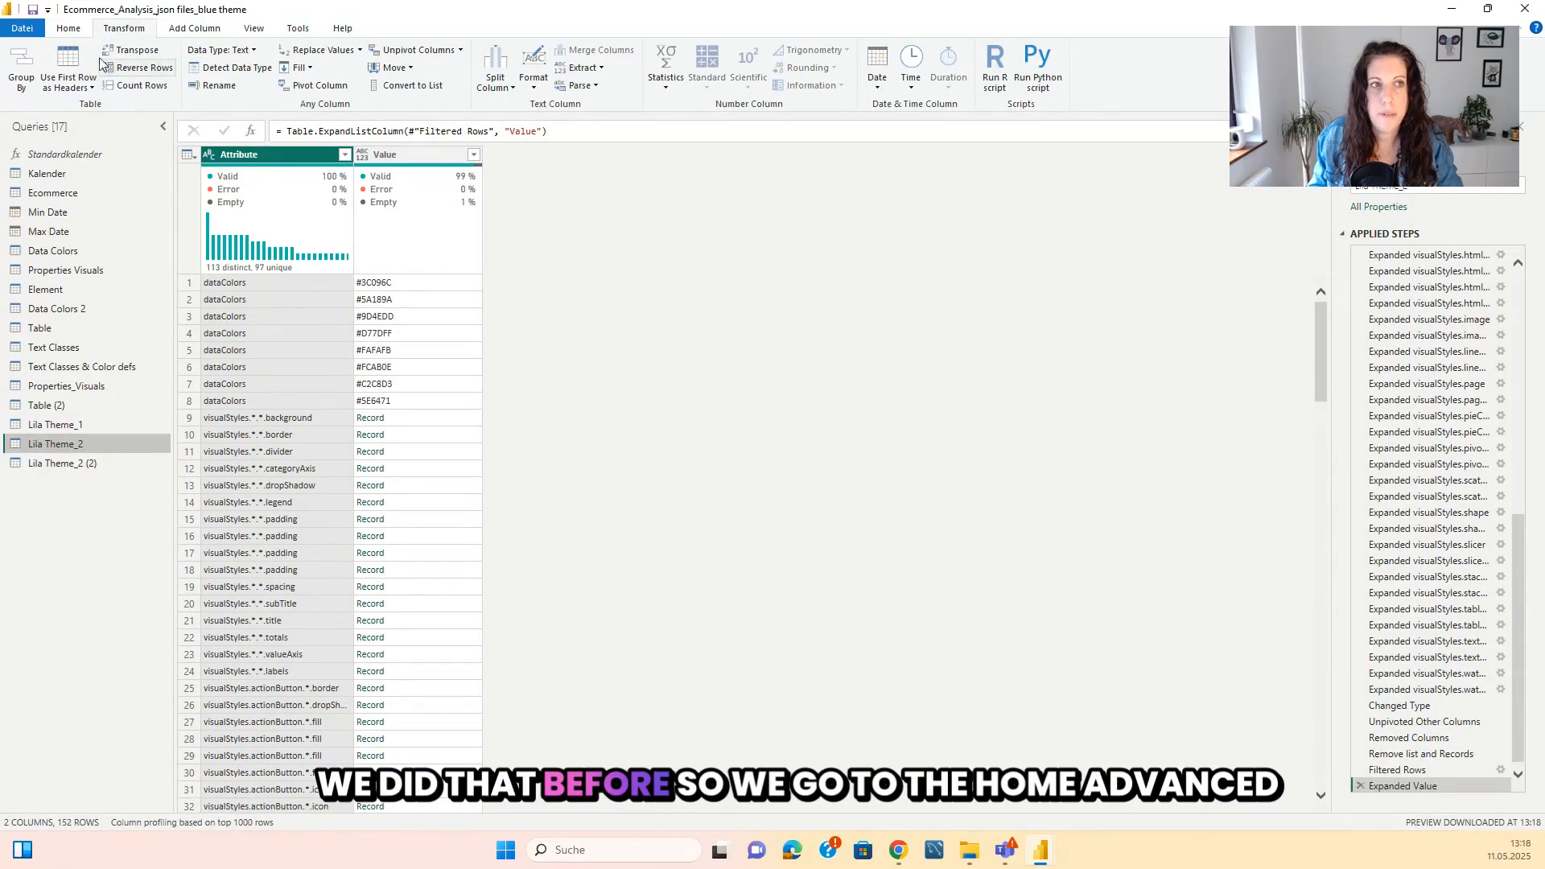
{"action": "left_click", "coordinate": [68, 28]}
{"action": "left_click", "coordinate": [394, 70]}
{"action": "scroll", "coordinate": [449, 526], "scroll_direction": "down", "scroll_amount": 12}
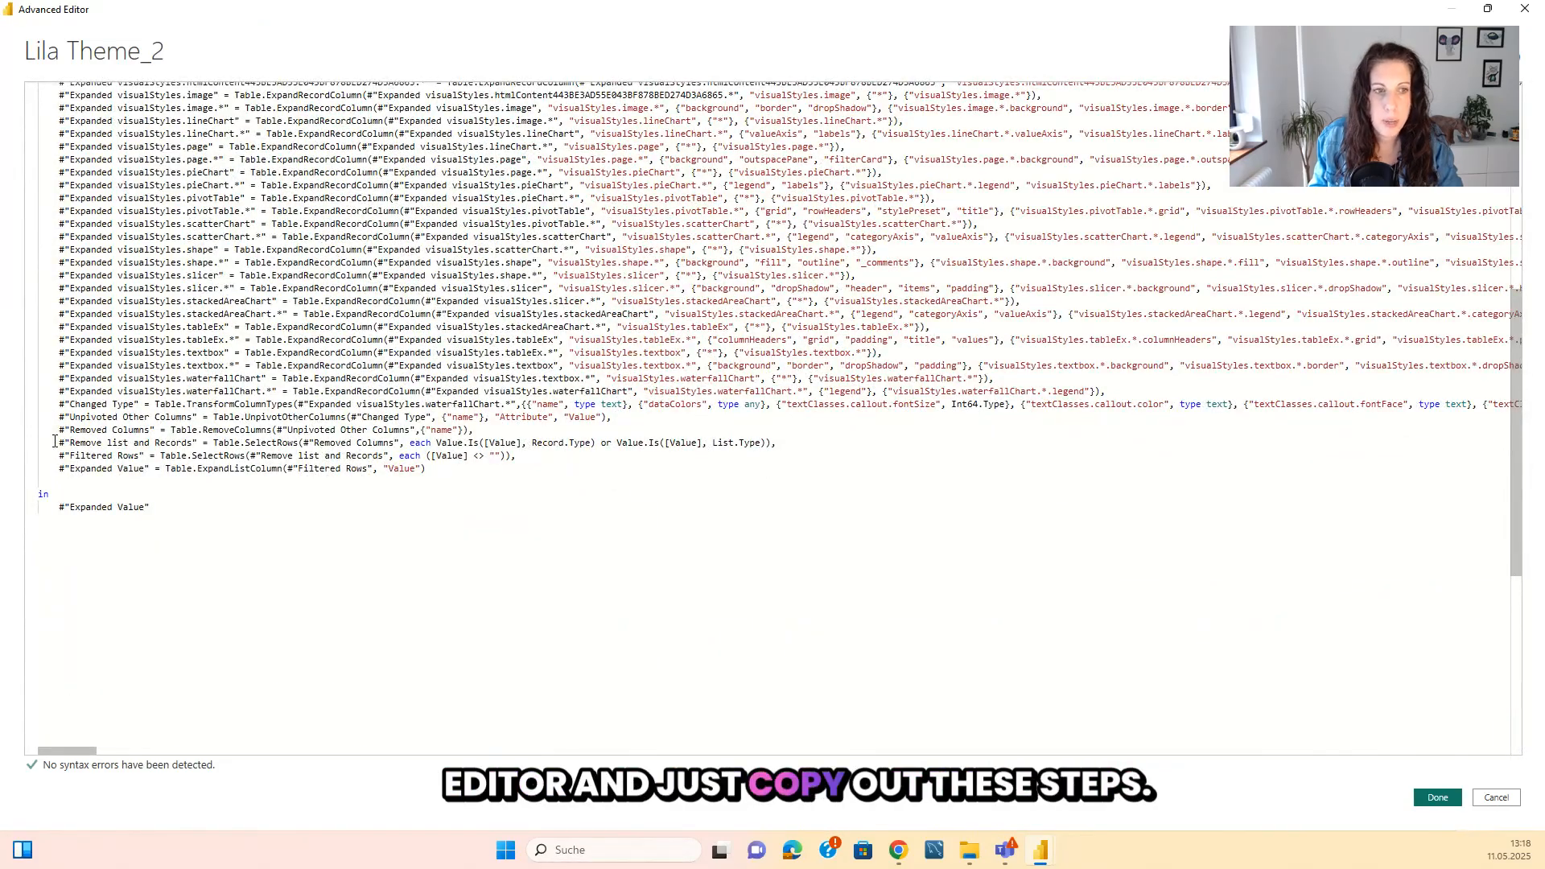
{"action": "left_click_drag", "start_coordinate": [55, 441], "coordinate": [813, 442]}
{"action": "key", "text": "ctrl+c"}
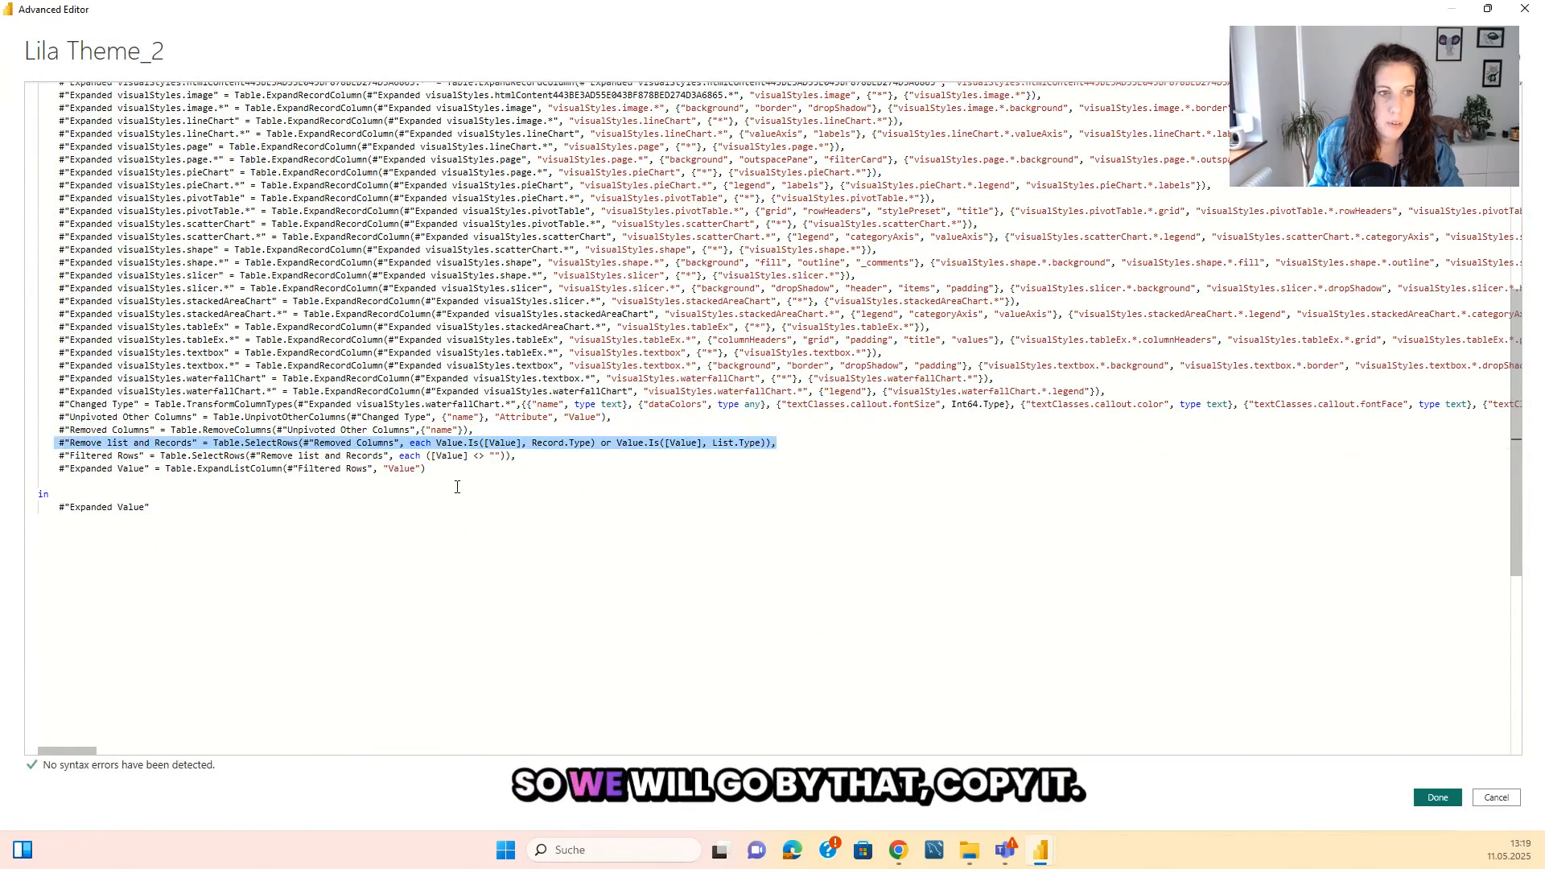
{"action": "left_click", "coordinate": [473, 464]}
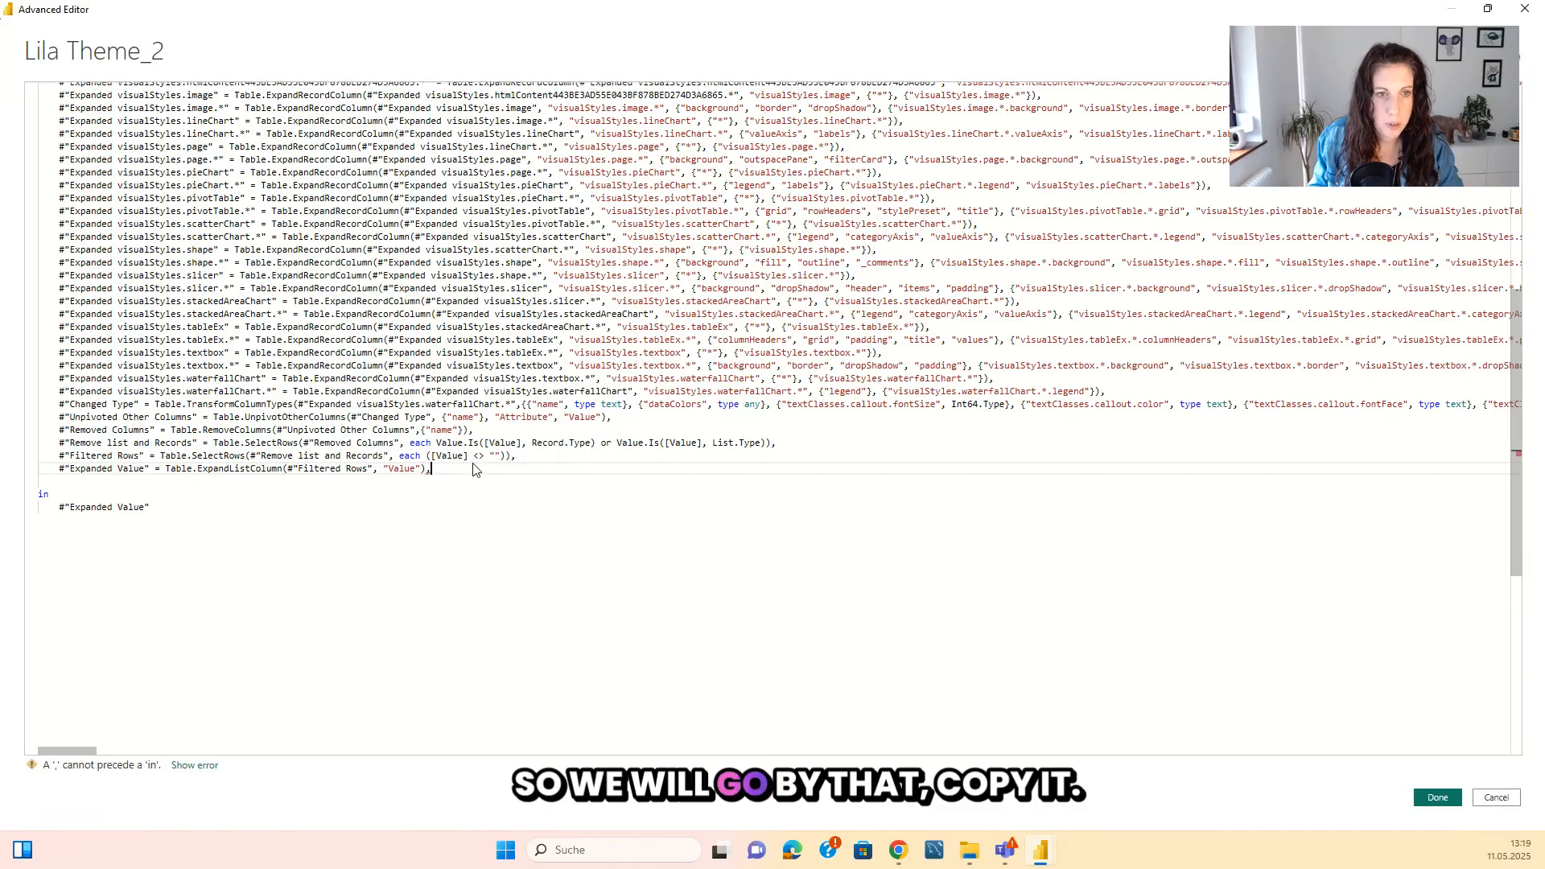
{"action": "key", "text": "Return"}
{"action": "key", "text": "ctrl+v"}
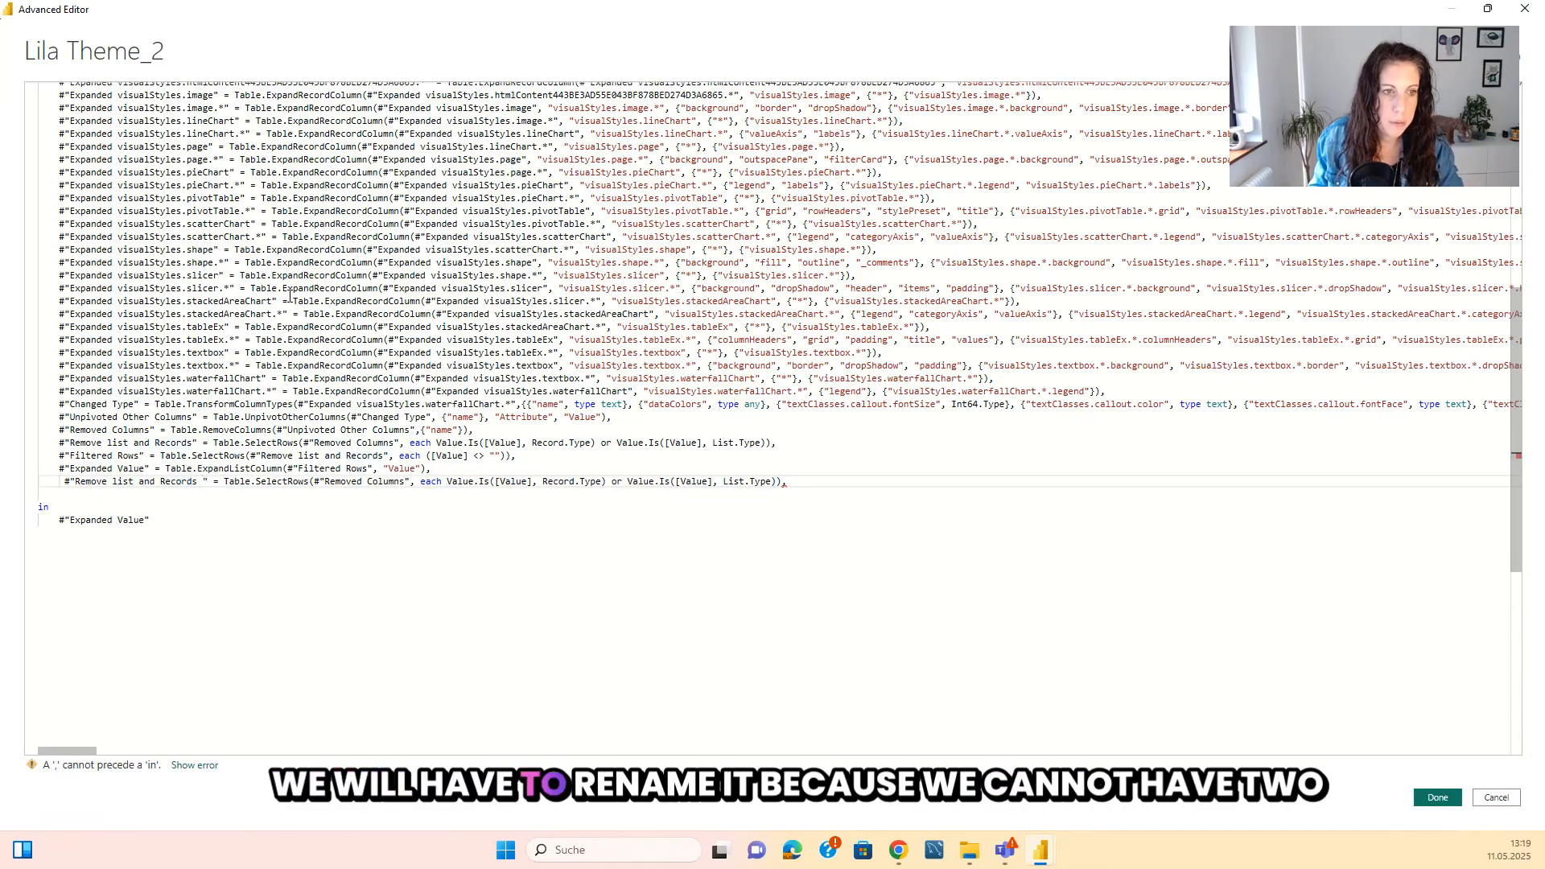
Rename the pasted step #"Remove list and Records again" and remove the extra space before it.
{"action": "type", "text": "again"}
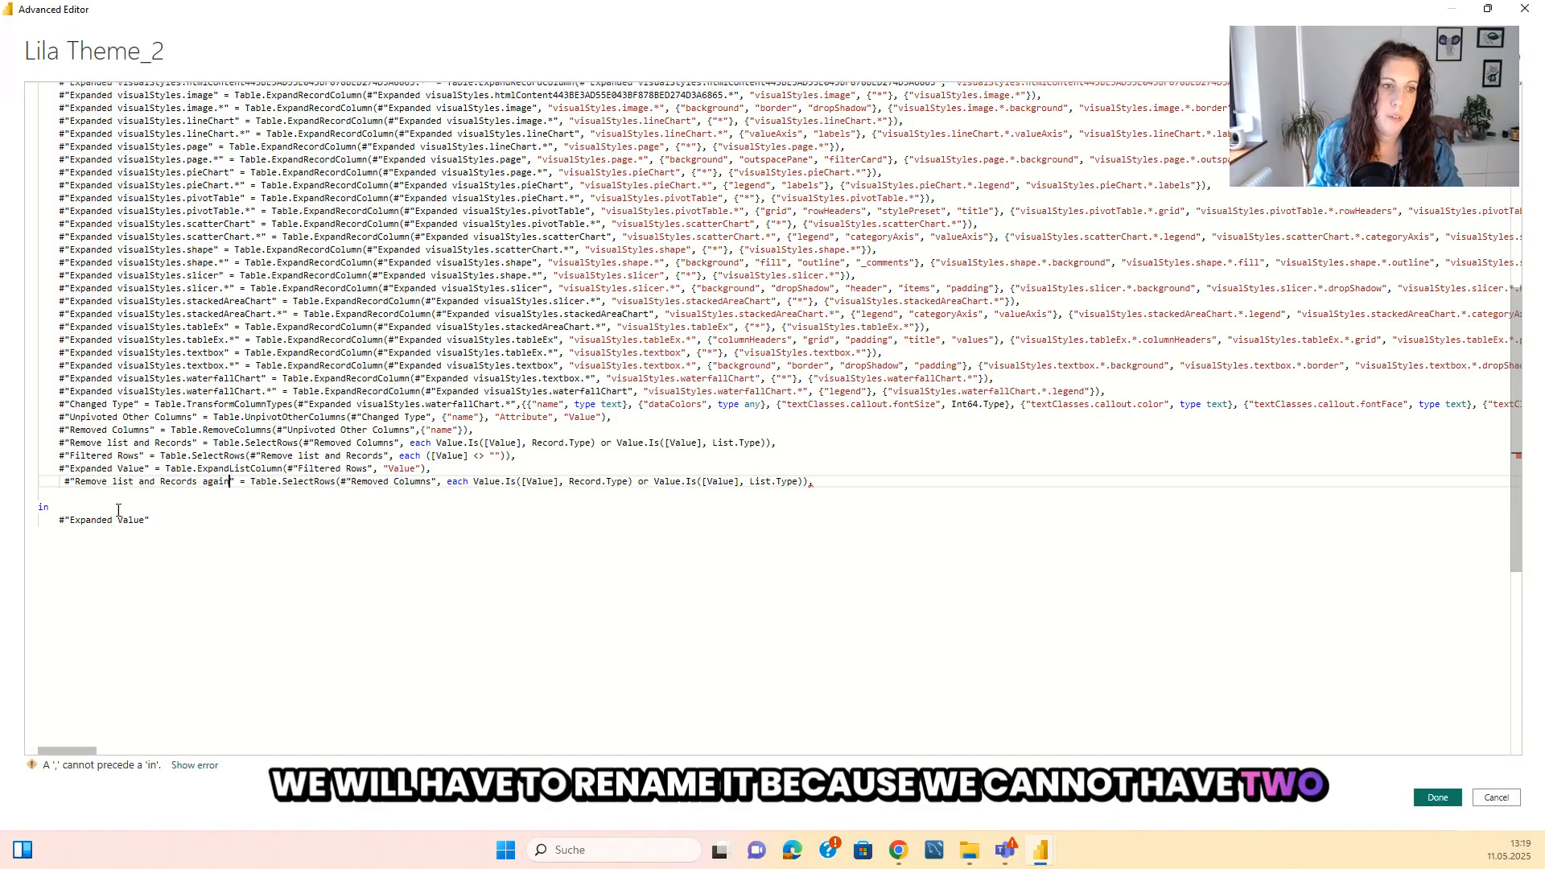
{"action": "left_click", "coordinate": [65, 482]}
{"action": "key", "text": "BackSpace"}
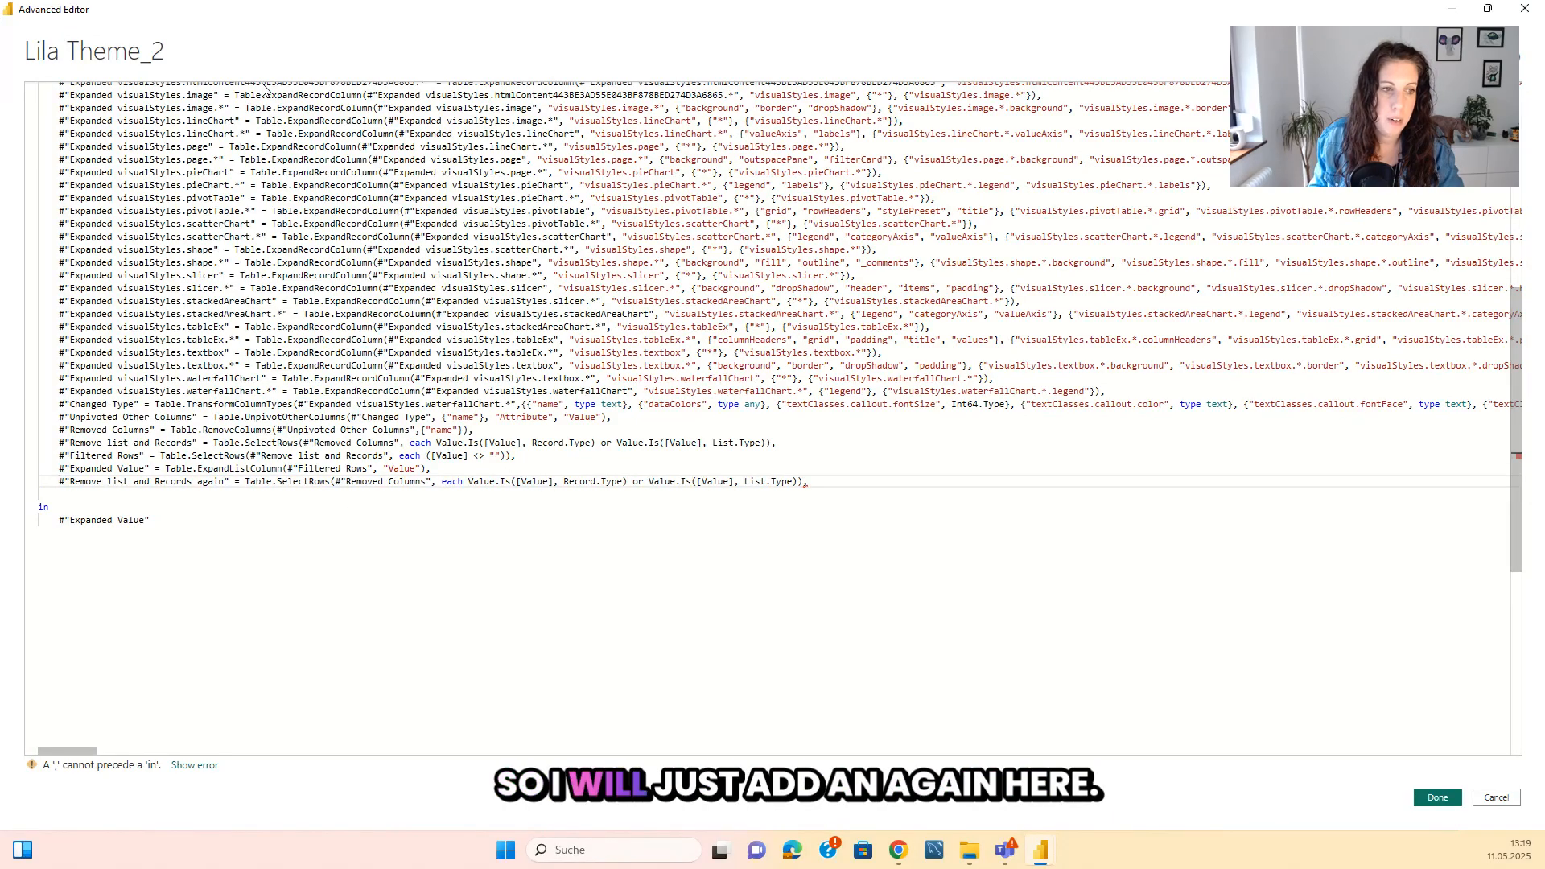
Make #"Remove list and Records again" reference #"Expanded Value" as its previous step, and return the new step in the query's in clause.
{"action": "left_click_drag", "start_coordinate": [56, 469], "coordinate": [149, 467]}
{"action": "key", "text": "ctrl+c"}
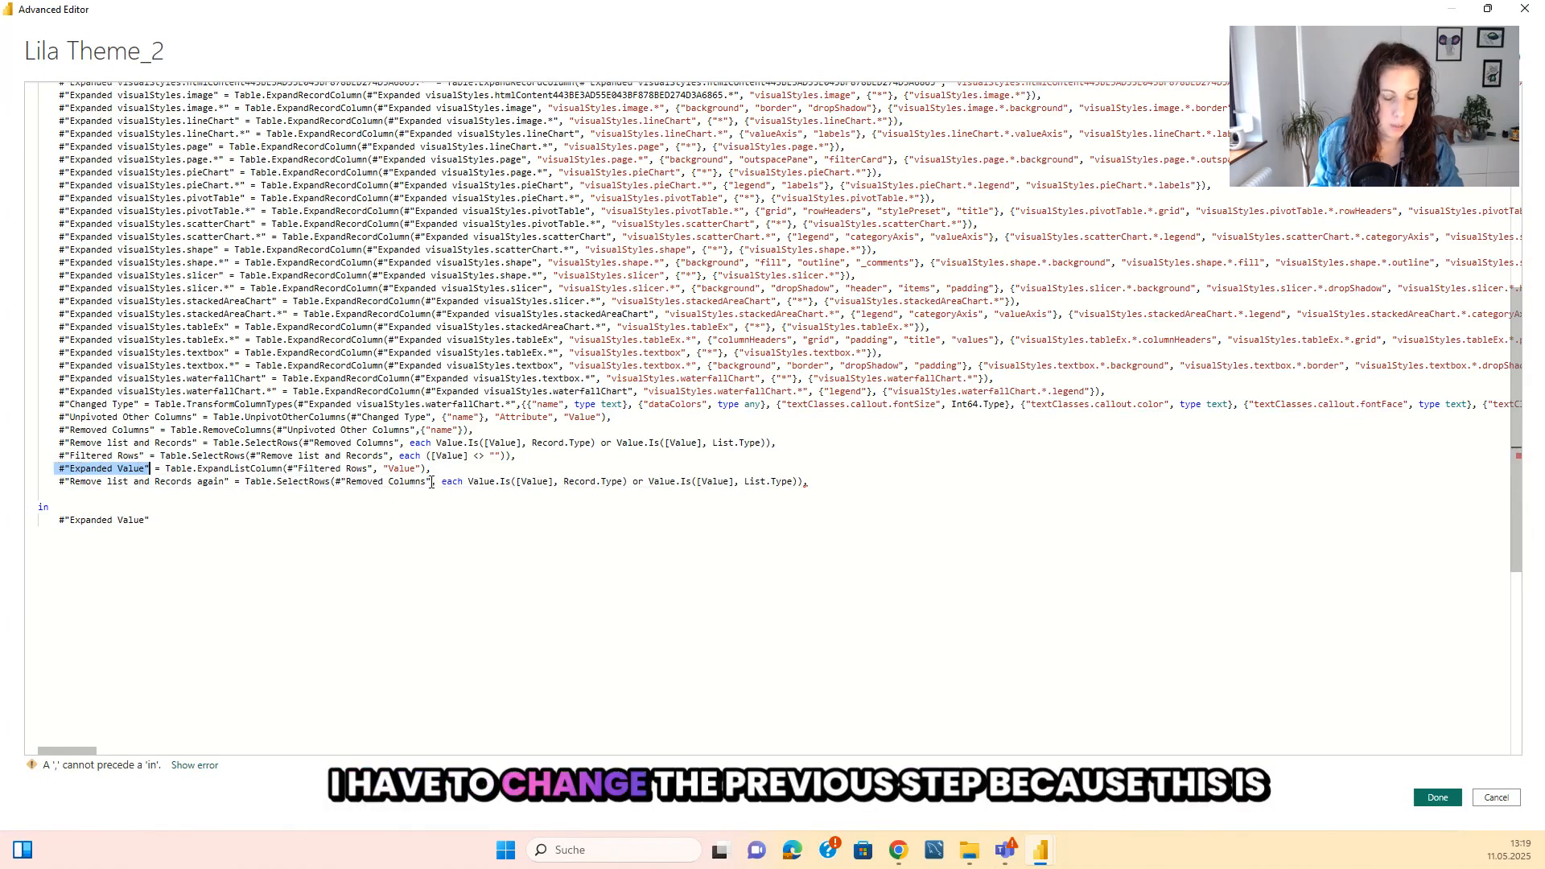
{"action": "left_click_drag", "start_coordinate": [432, 481], "coordinate": [335, 481]}
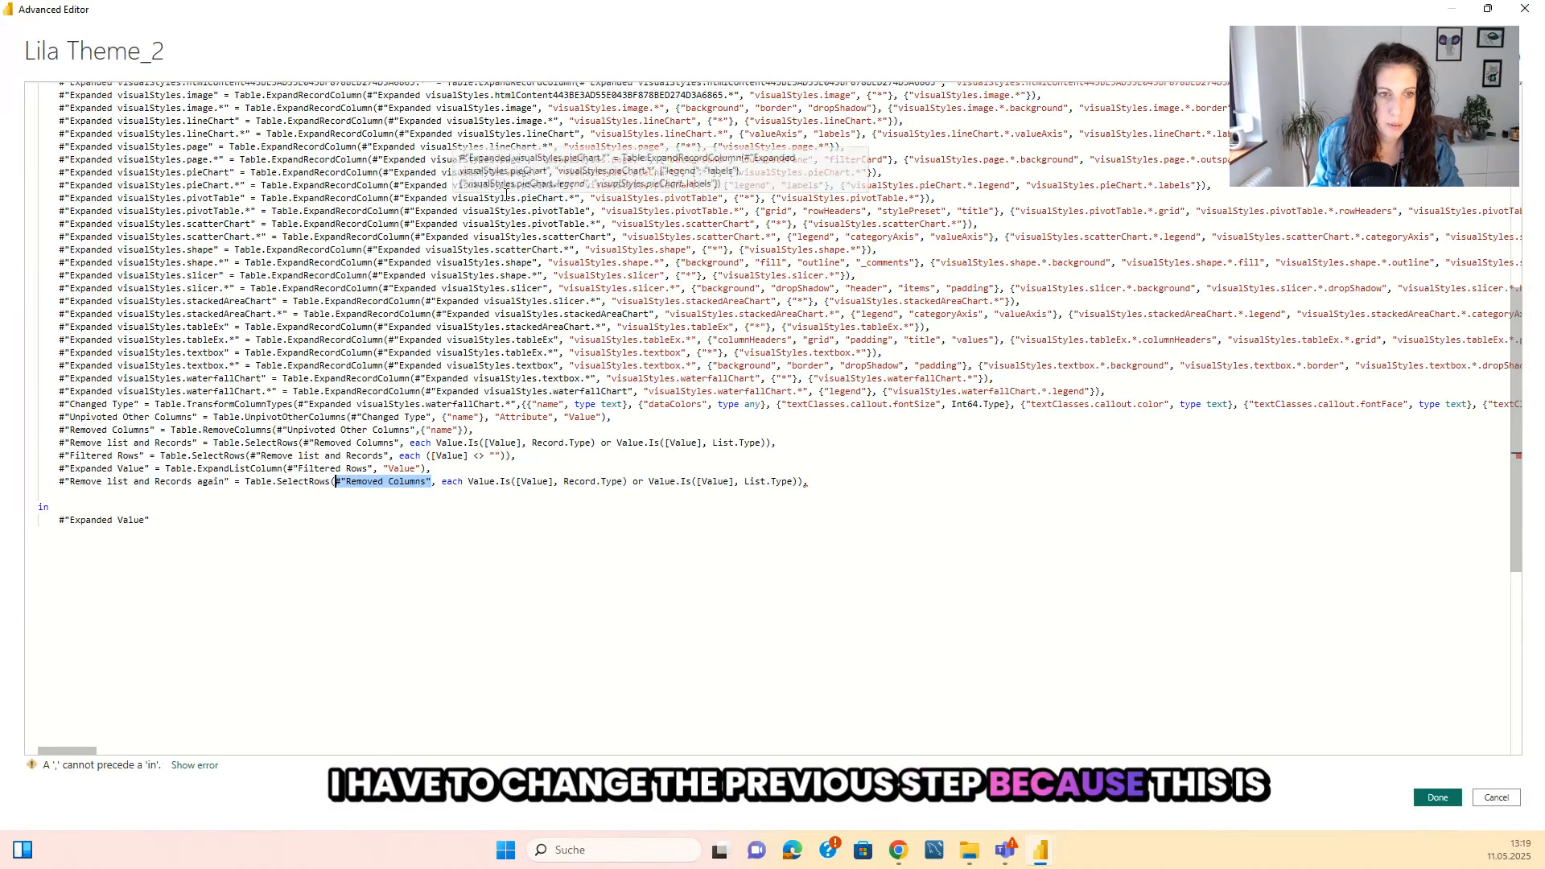
{"action": "key", "text": "ctrl+v"}
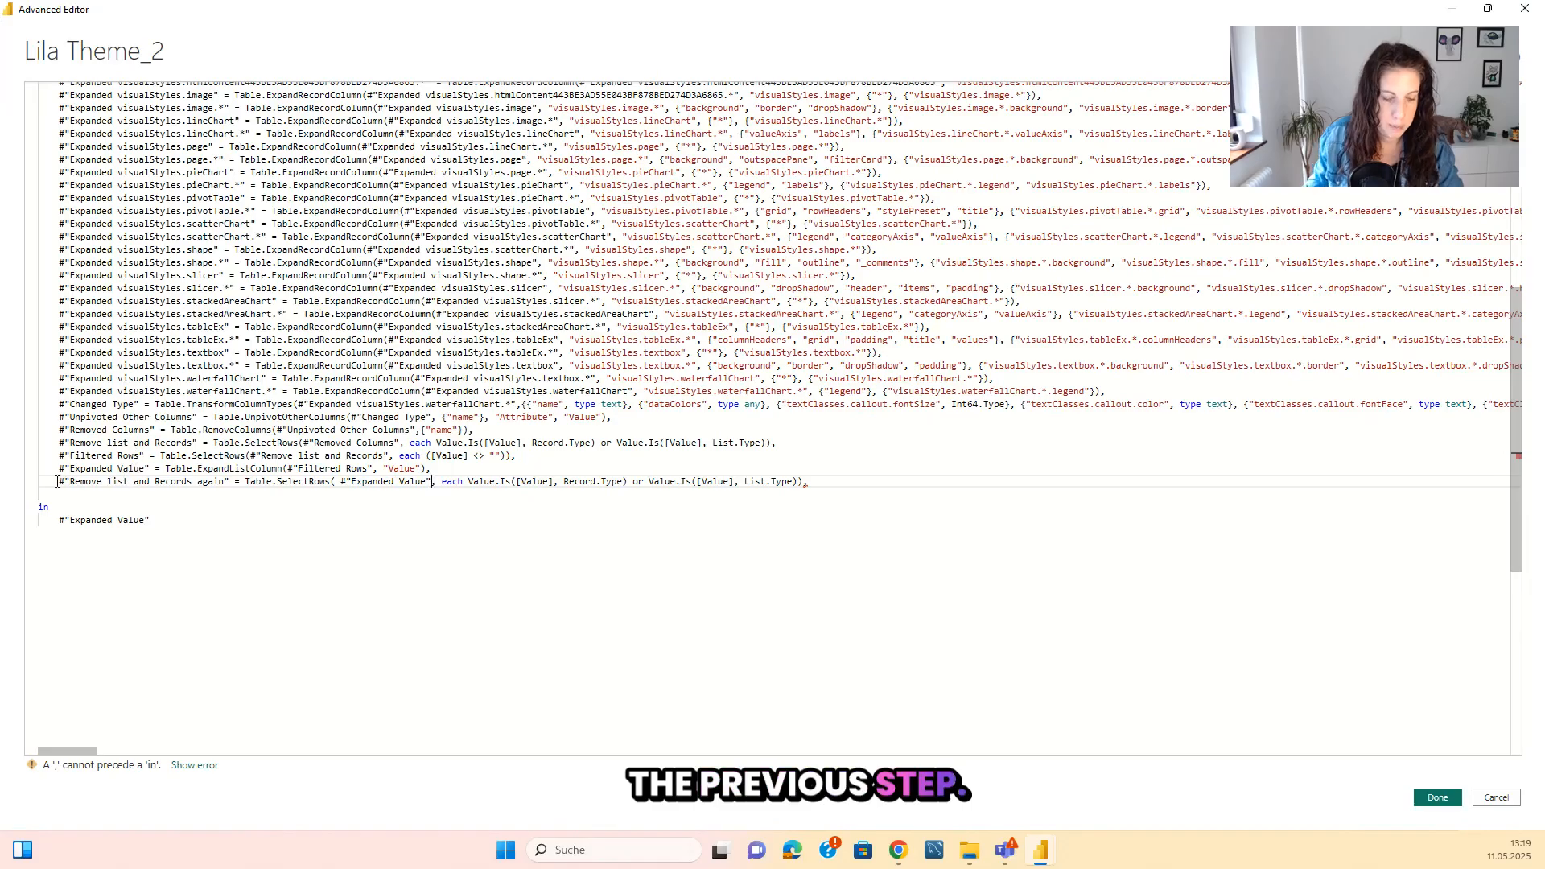
{"action": "left_click_drag", "start_coordinate": [59, 481], "coordinate": [234, 481]}
{"action": "key", "text": "ctrl+c"}
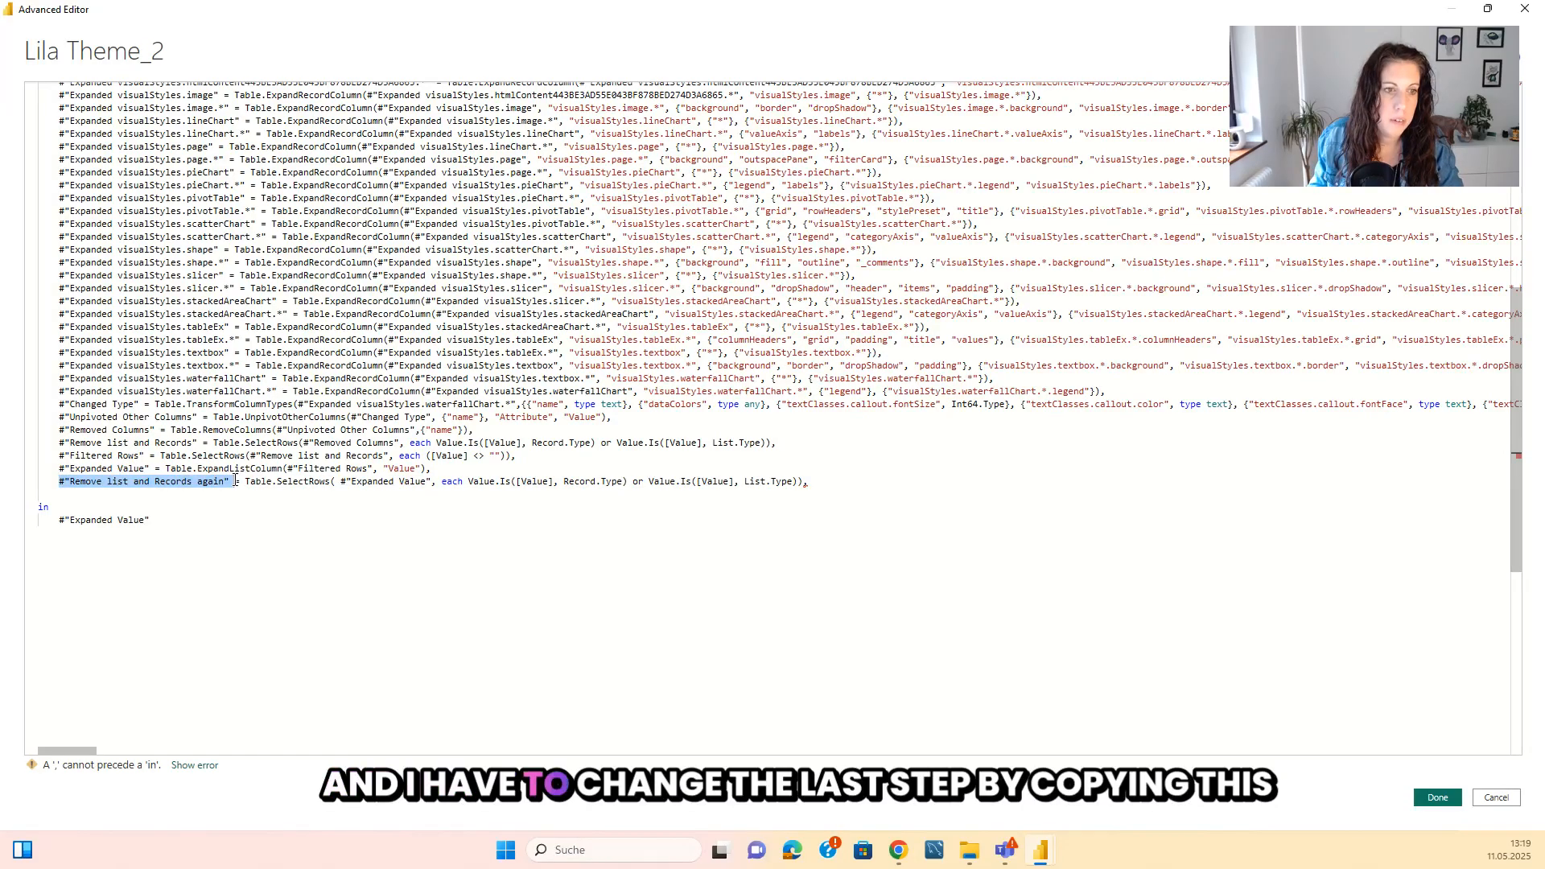
{"action": "left_click_drag", "start_coordinate": [151, 523], "coordinate": [65, 525]}
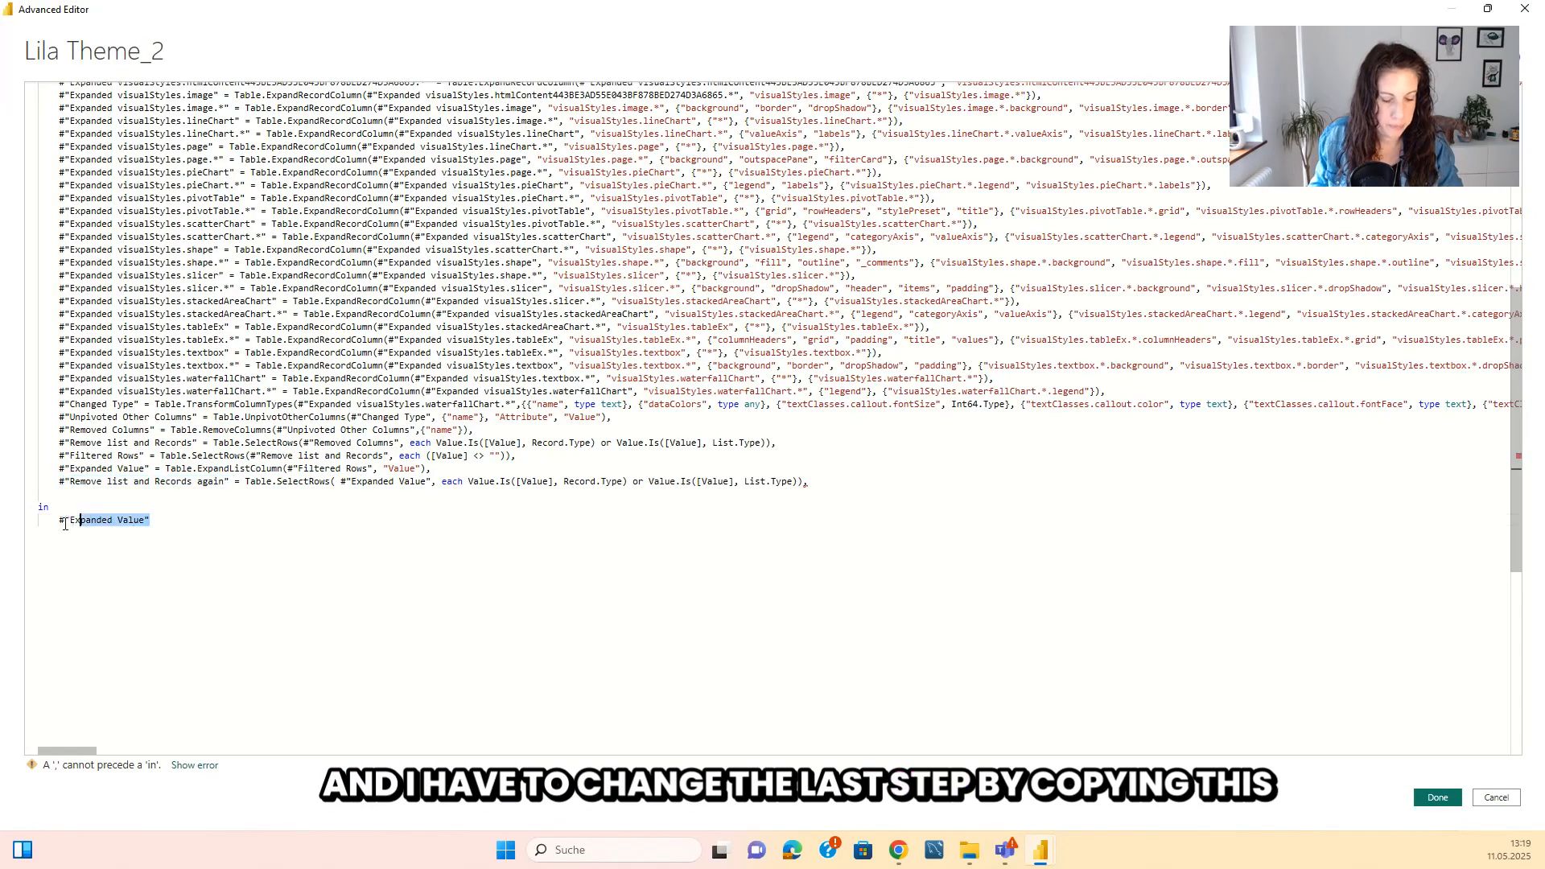
{"action": "key", "text": "ctrl+v"}
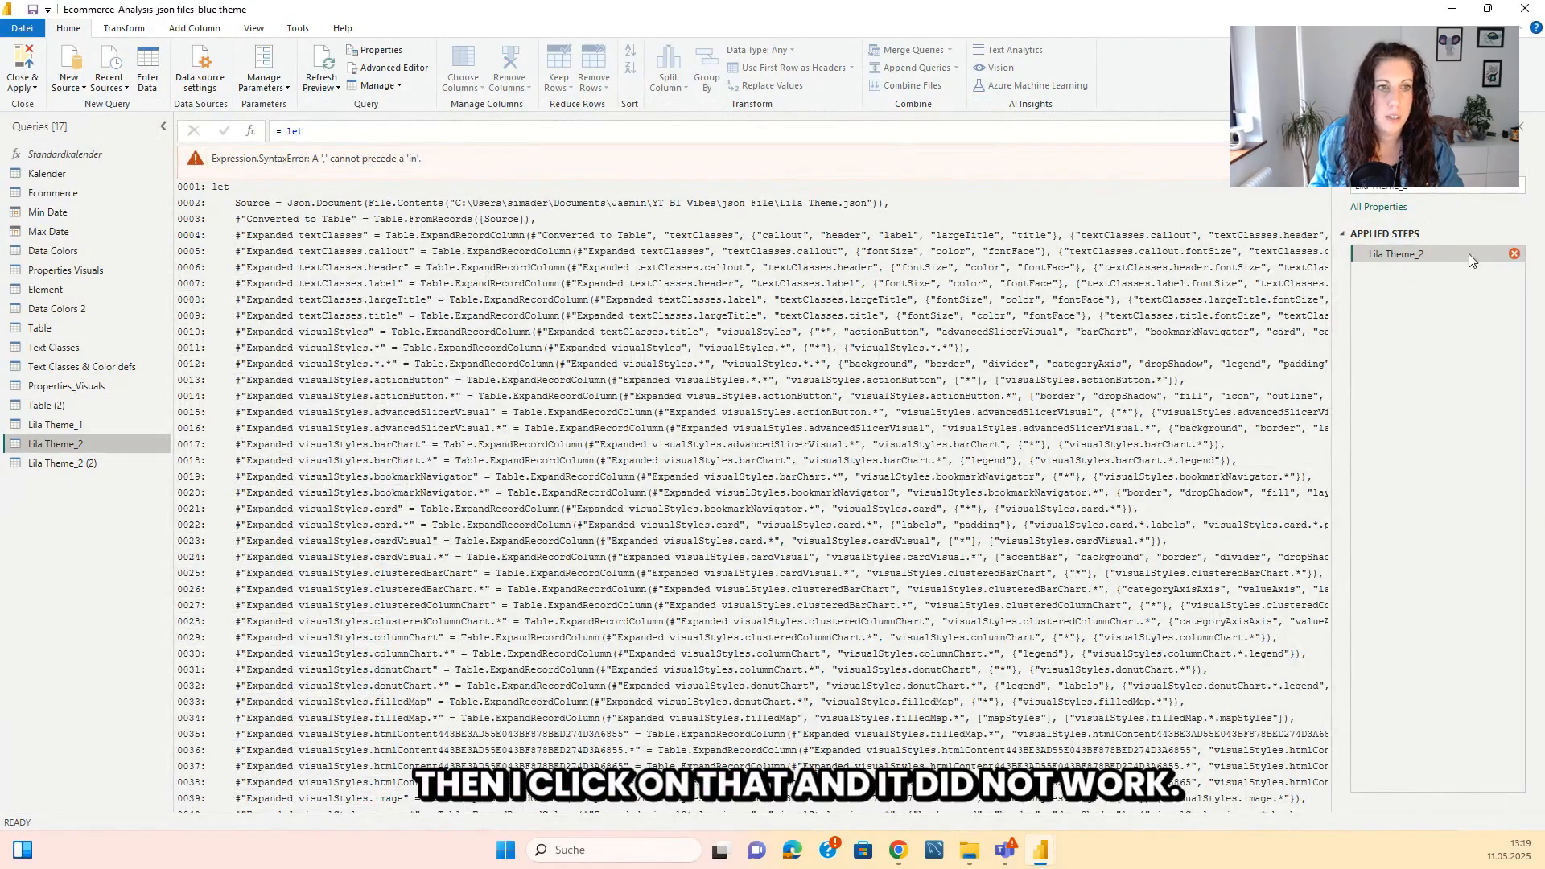
Fix the syntax error in Lila Theme_2's code by removing the trailing comma after the #"Remove list and Records again" step.
{"action": "left_click", "coordinate": [394, 66]}
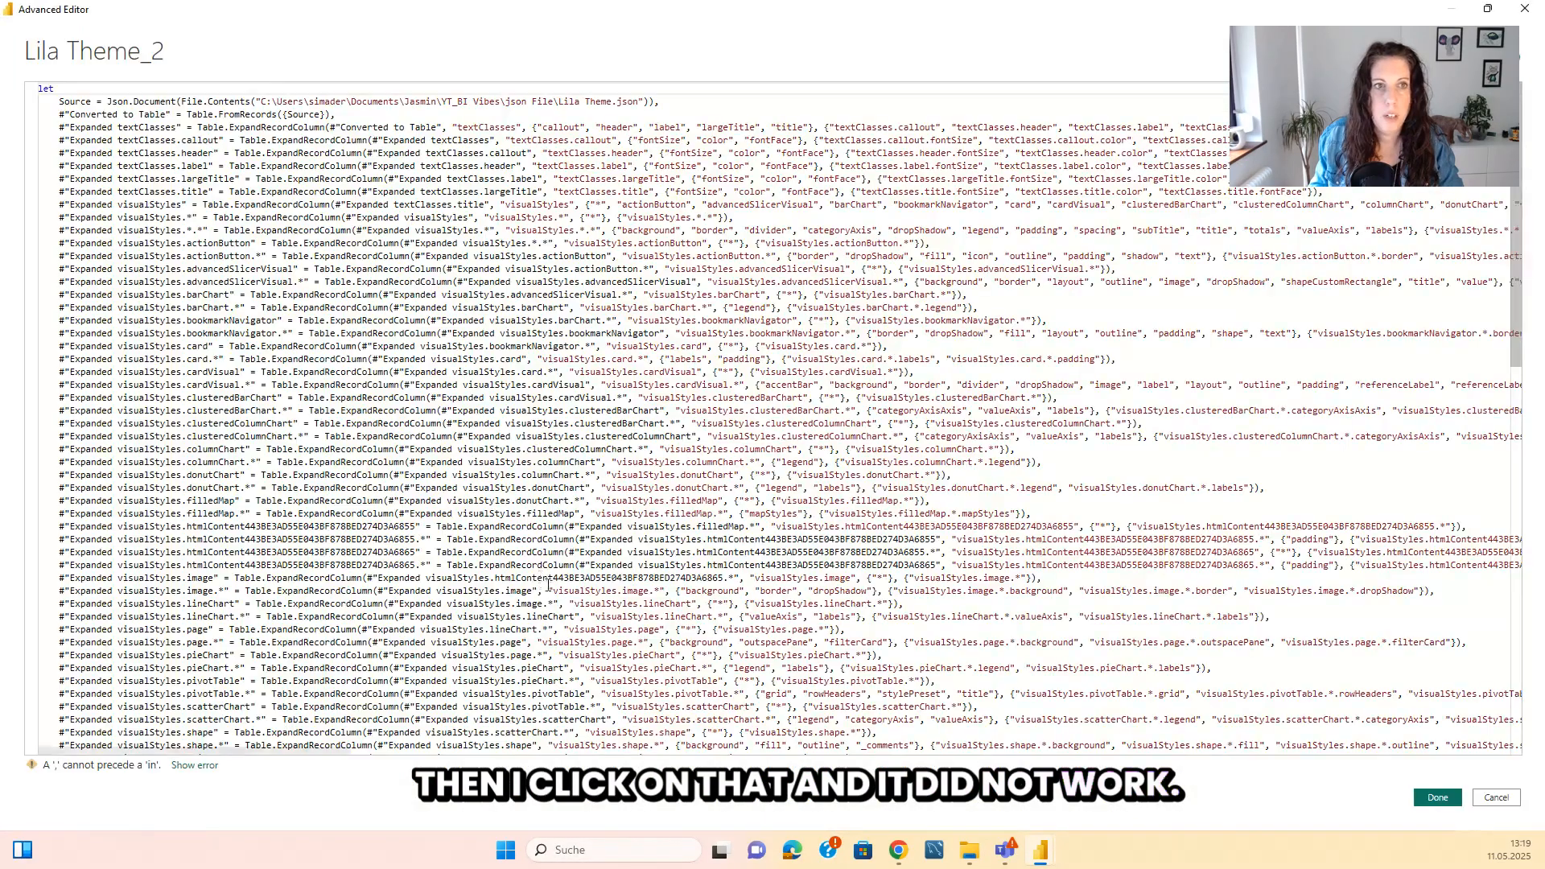
{"action": "scroll", "coordinate": [824, 403], "scroll_direction": "down", "scroll_amount": 10}
{"action": "left_click", "coordinate": [824, 521]}
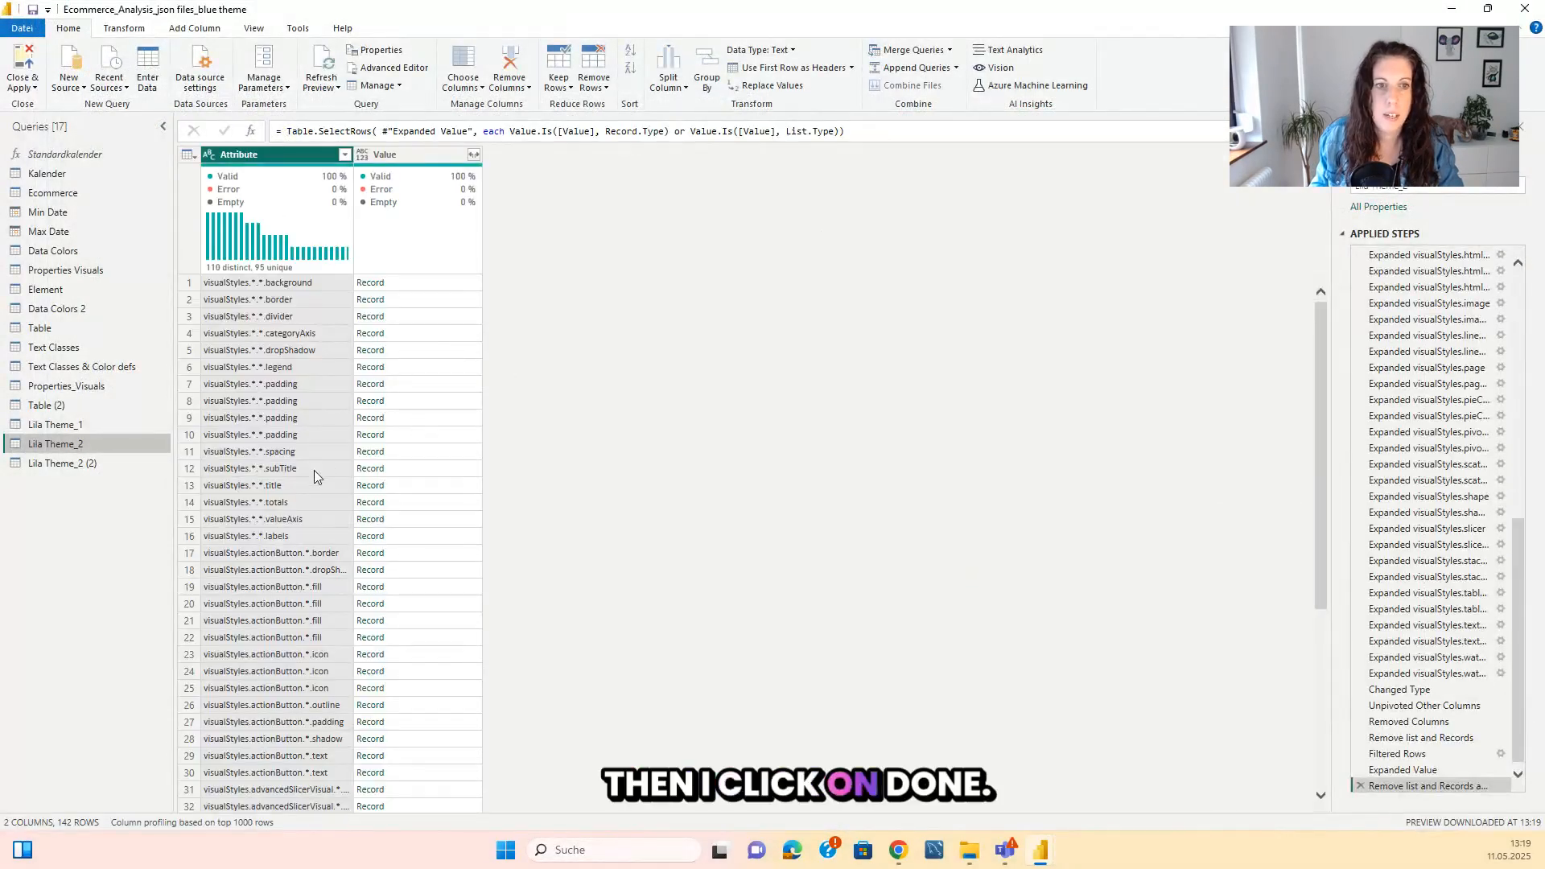
{"action": "scroll", "coordinate": [314, 475], "scroll_direction": "up", "scroll_amount": 6}
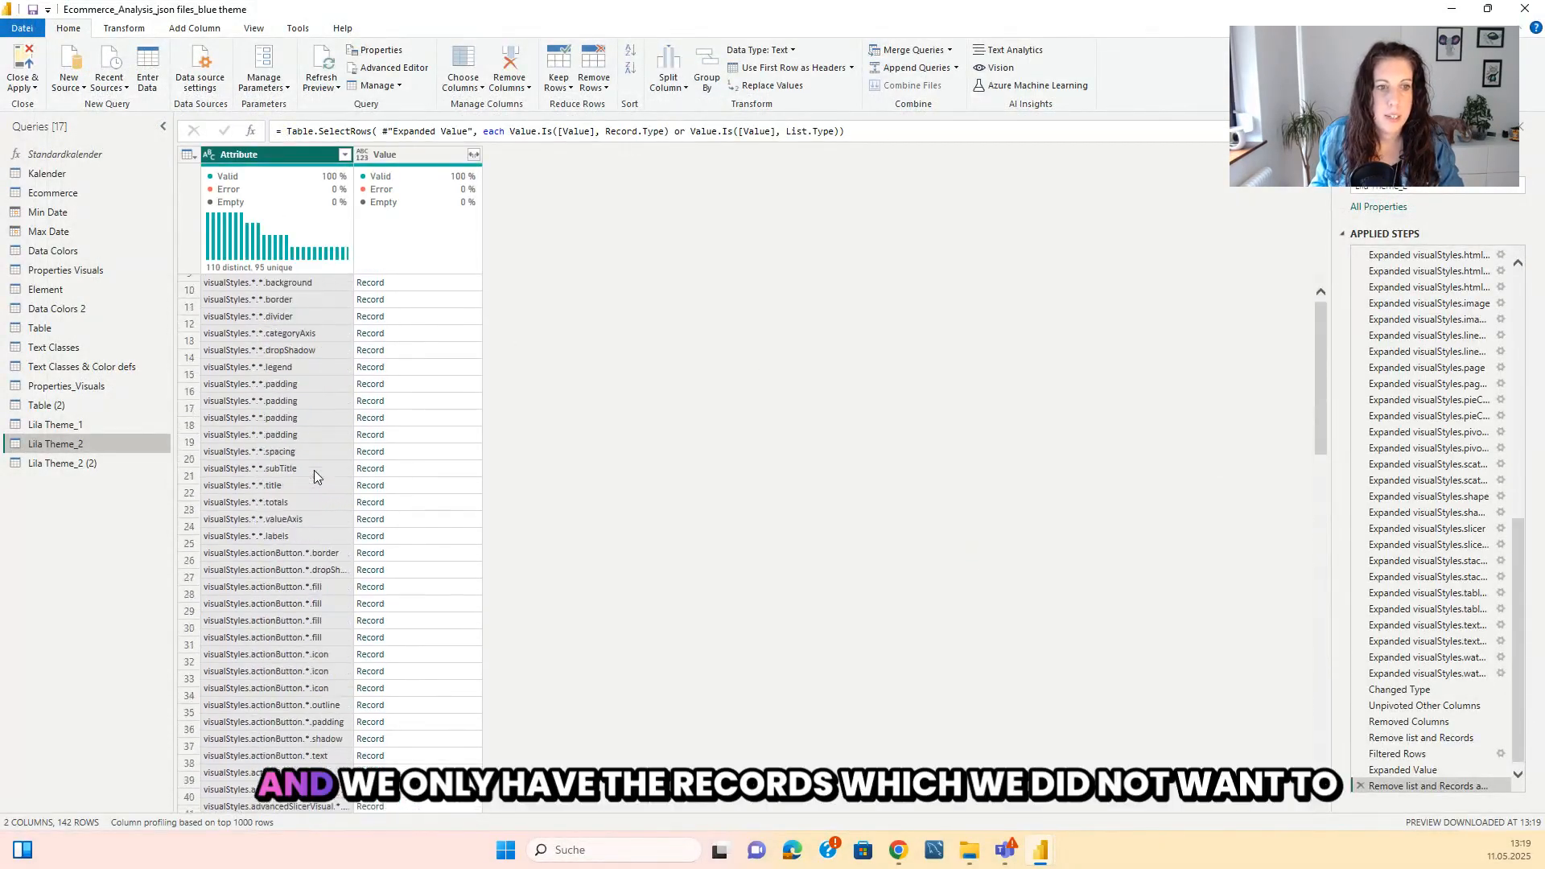
Change the #"Remove list and Records again" condition to each not Value.Is([Value], Record.Type) and not Value.Is([Value], List.Type).
{"action": "left_click", "coordinate": [387, 68]}
{"action": "scroll", "coordinate": [440, 561], "scroll_direction": "down", "scroll_amount": 15}
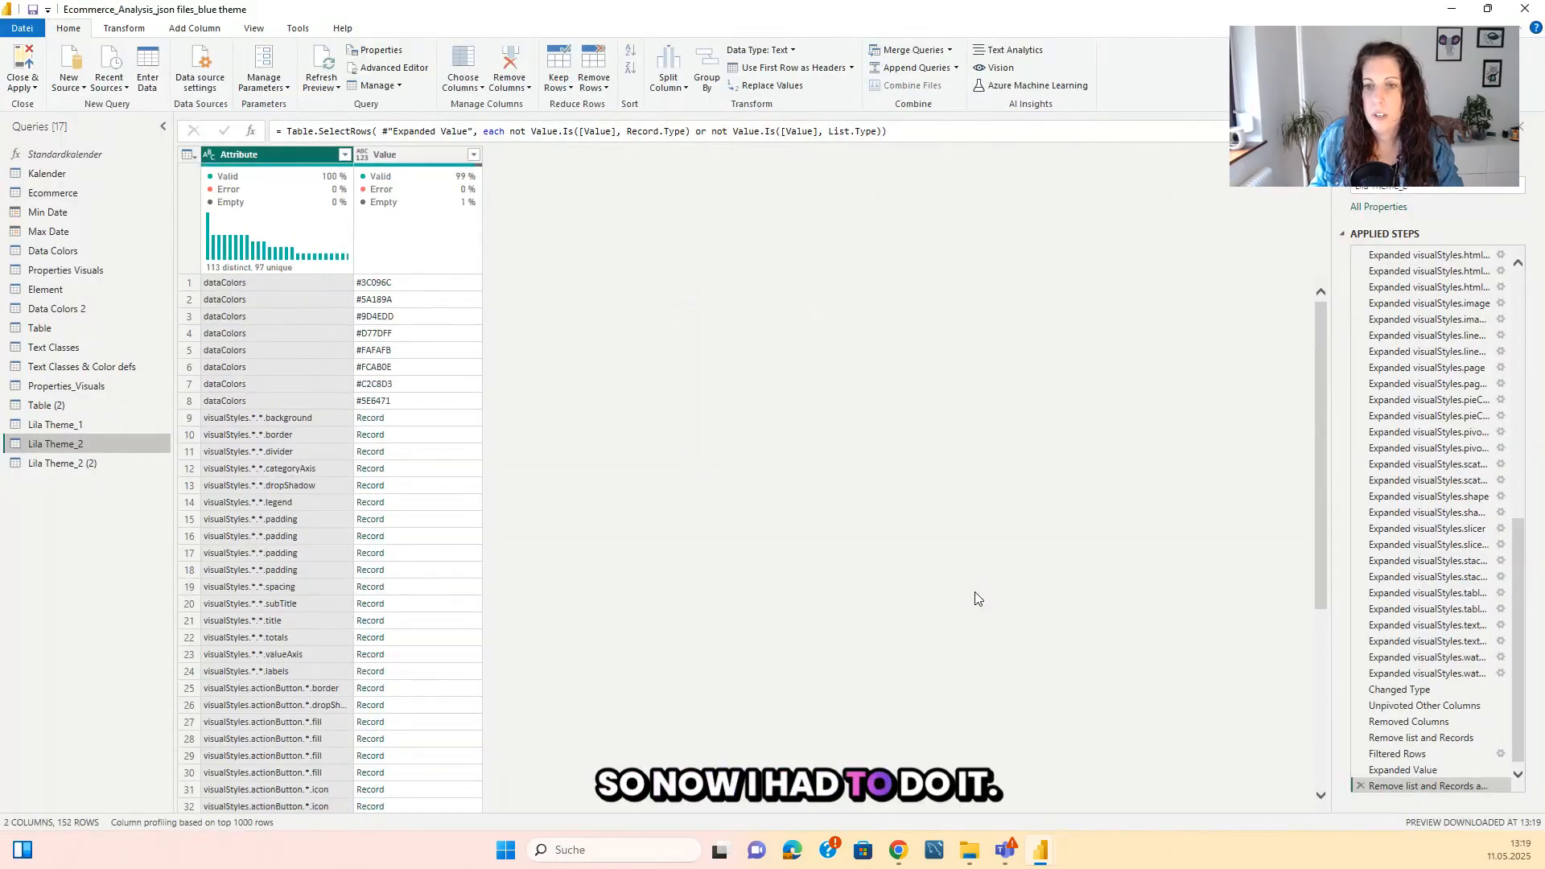
{"action": "left_click", "coordinate": [407, 69]}
{"action": "scroll", "coordinate": [671, 575], "scroll_direction": "down", "scroll_amount": 15}
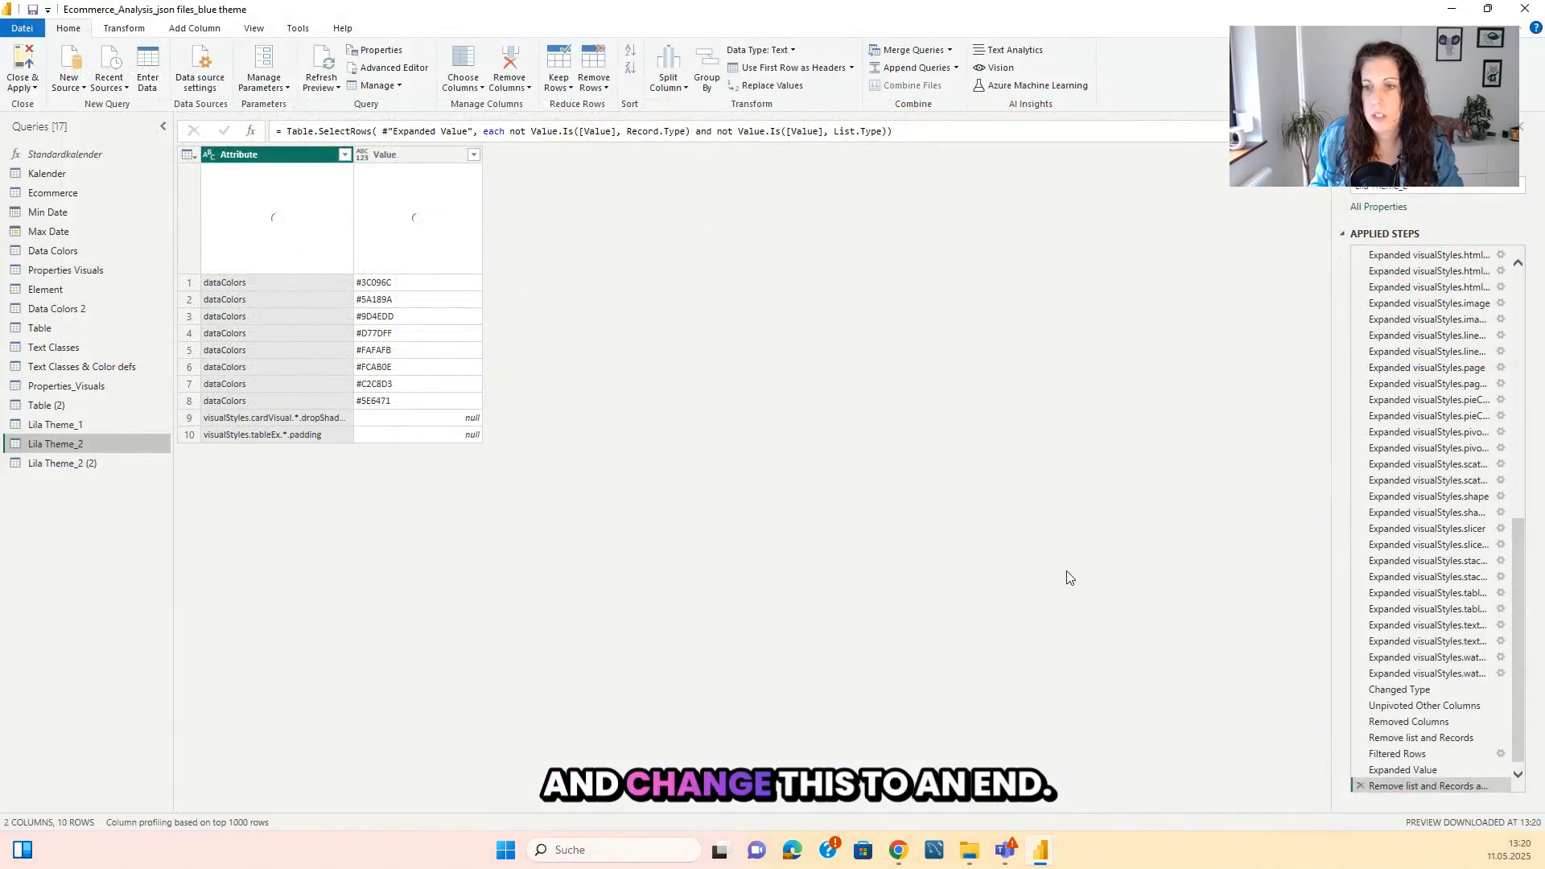
Filter the null entries out of Lila Theme_2's Value column.
{"action": "left_click", "coordinate": [474, 155]}
{"action": "left_click", "coordinate": [266, 340]}
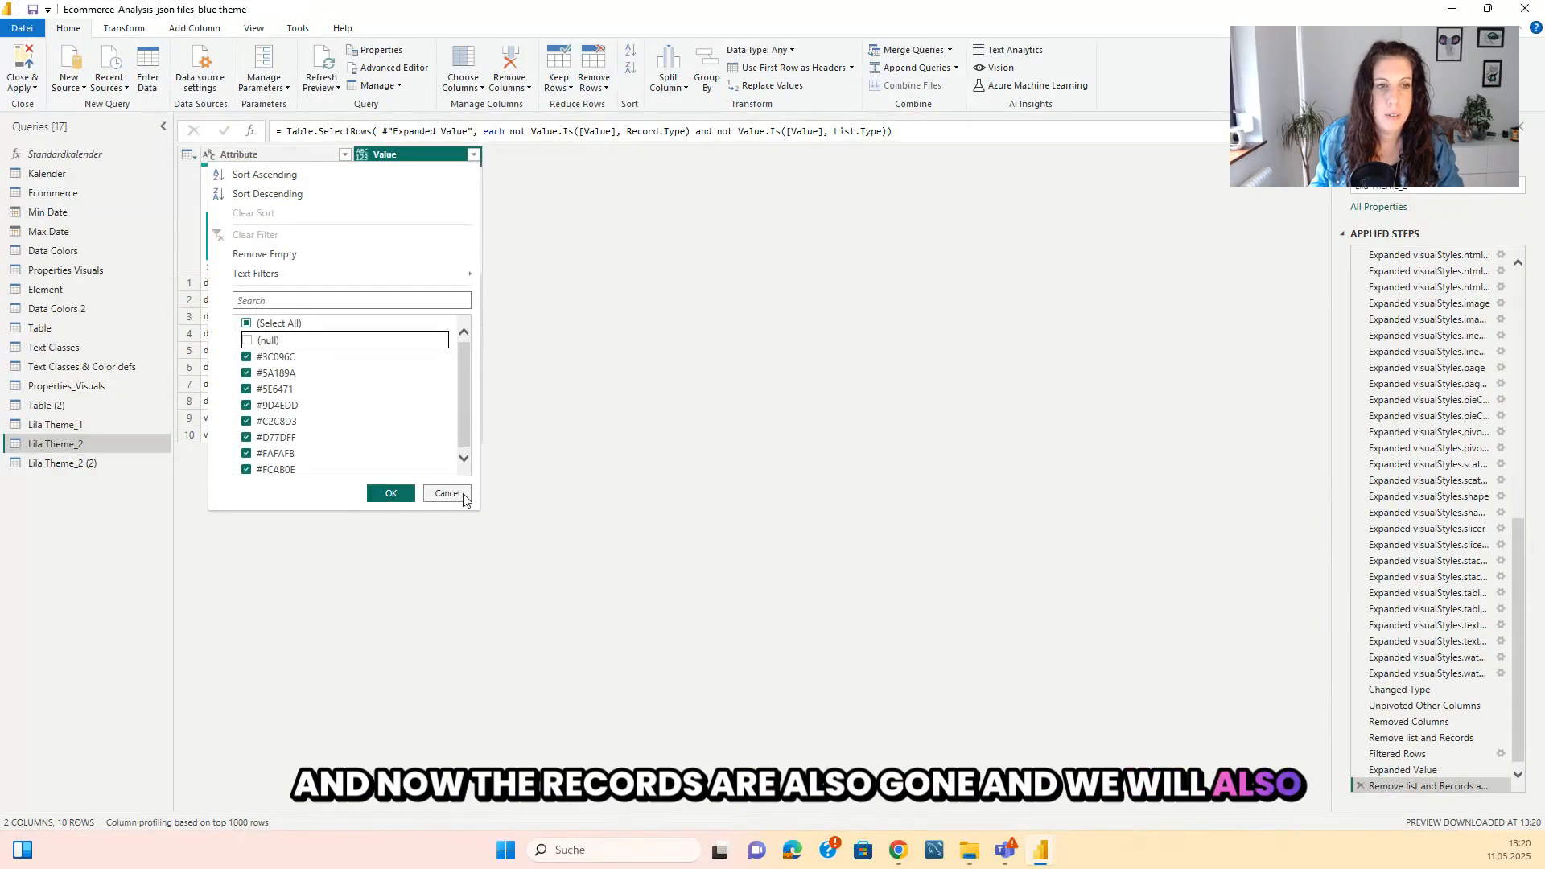
{"action": "left_click", "coordinate": [390, 493]}
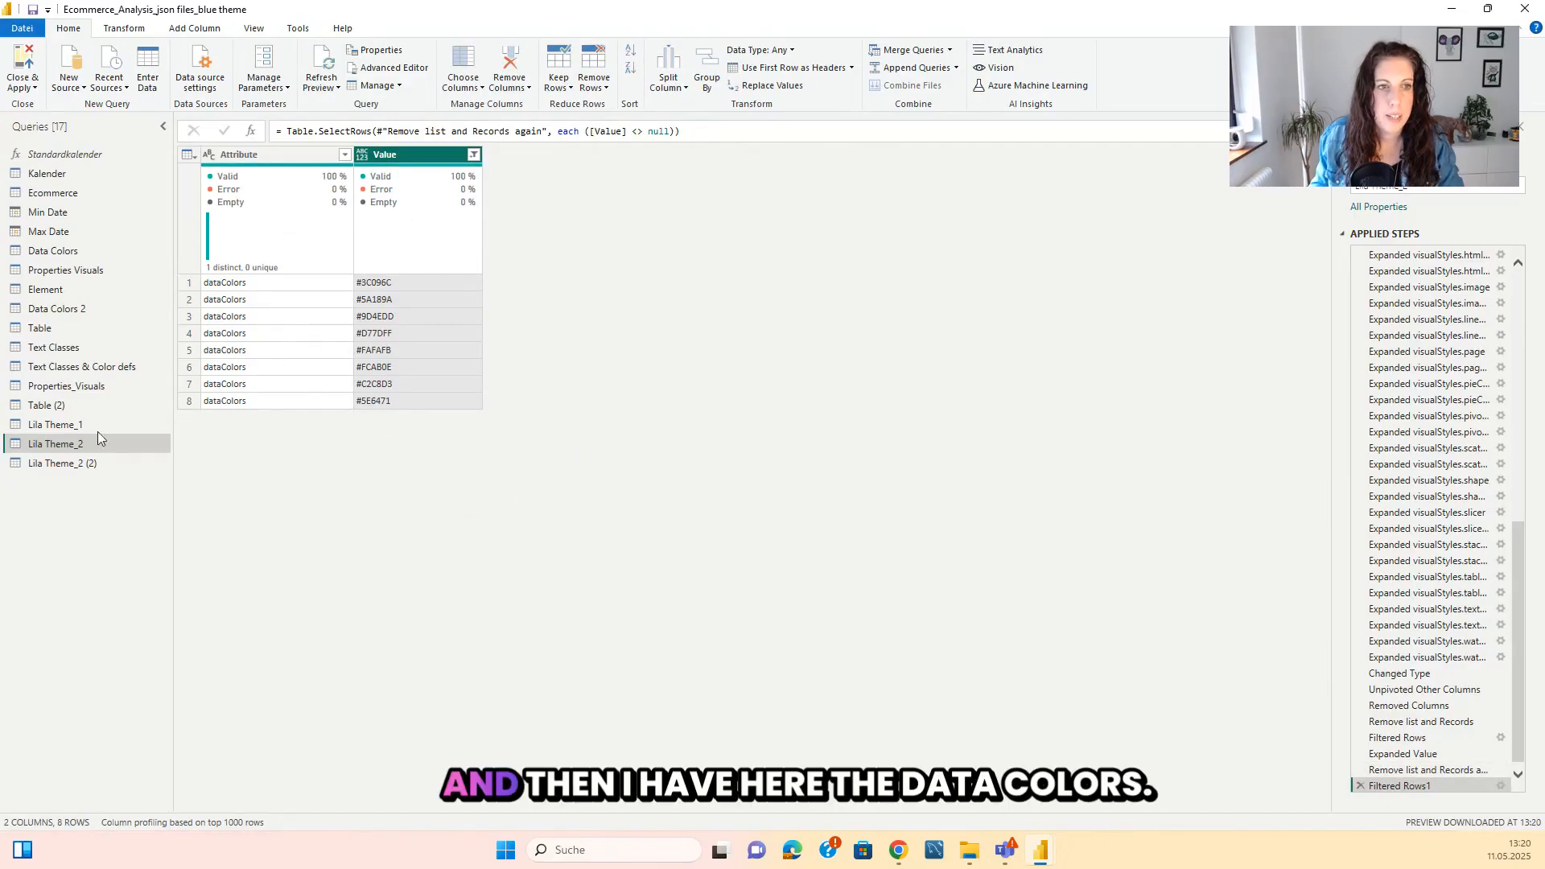
Compare the Lila Theme_1 and Lila Theme_2 columns, and append Lila Theme_2 to the Lila Theme_1 query.
{"action": "left_click", "coordinate": [70, 427]}
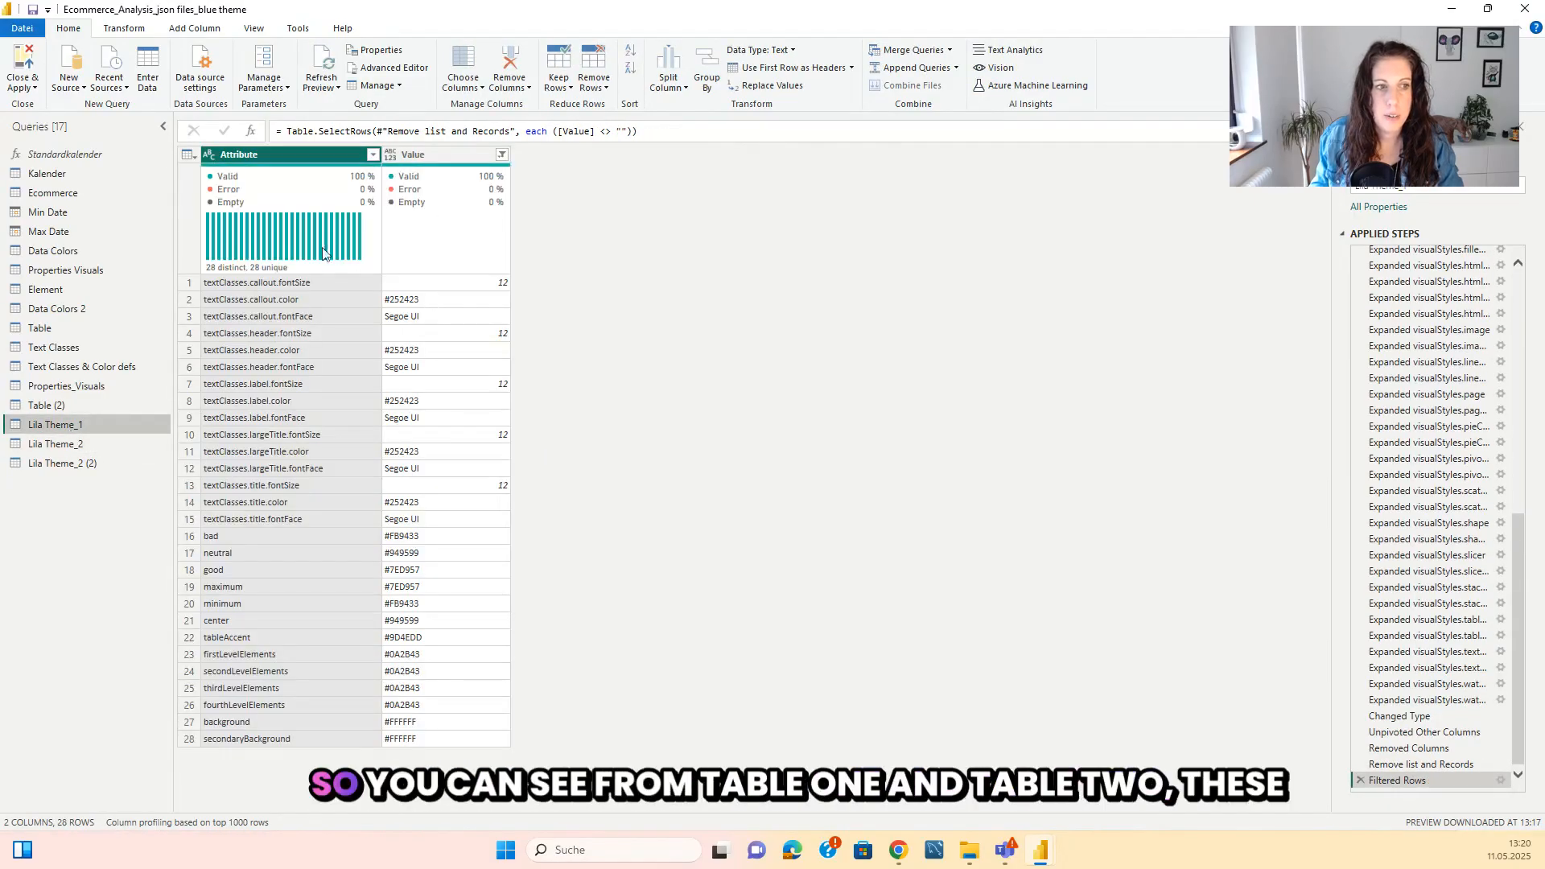
{"action": "left_click", "coordinate": [57, 444]}
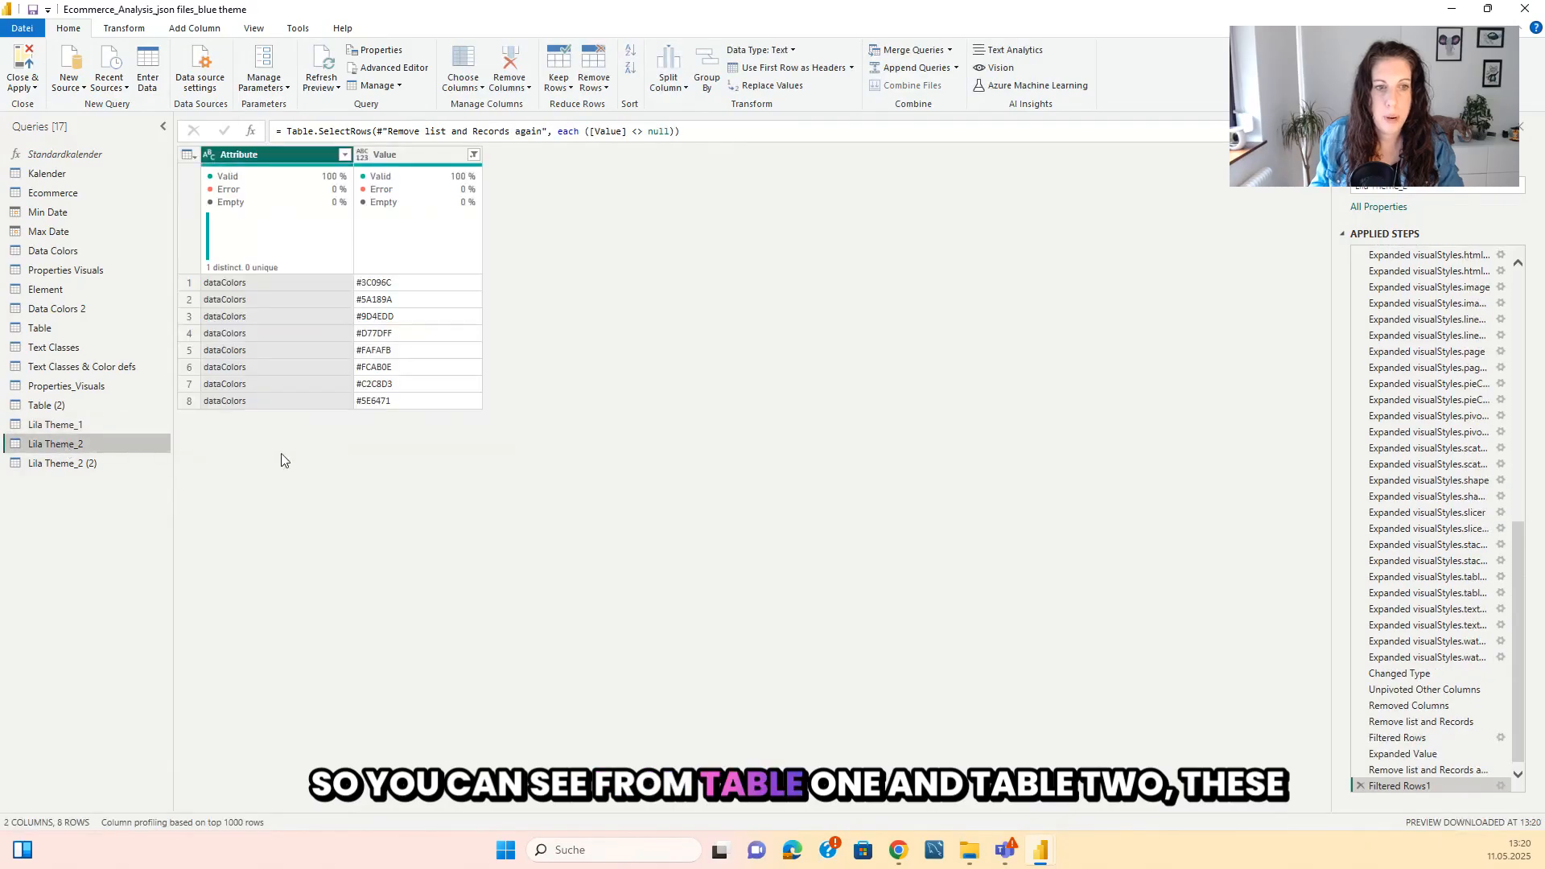
{"action": "left_click", "coordinate": [88, 427]}
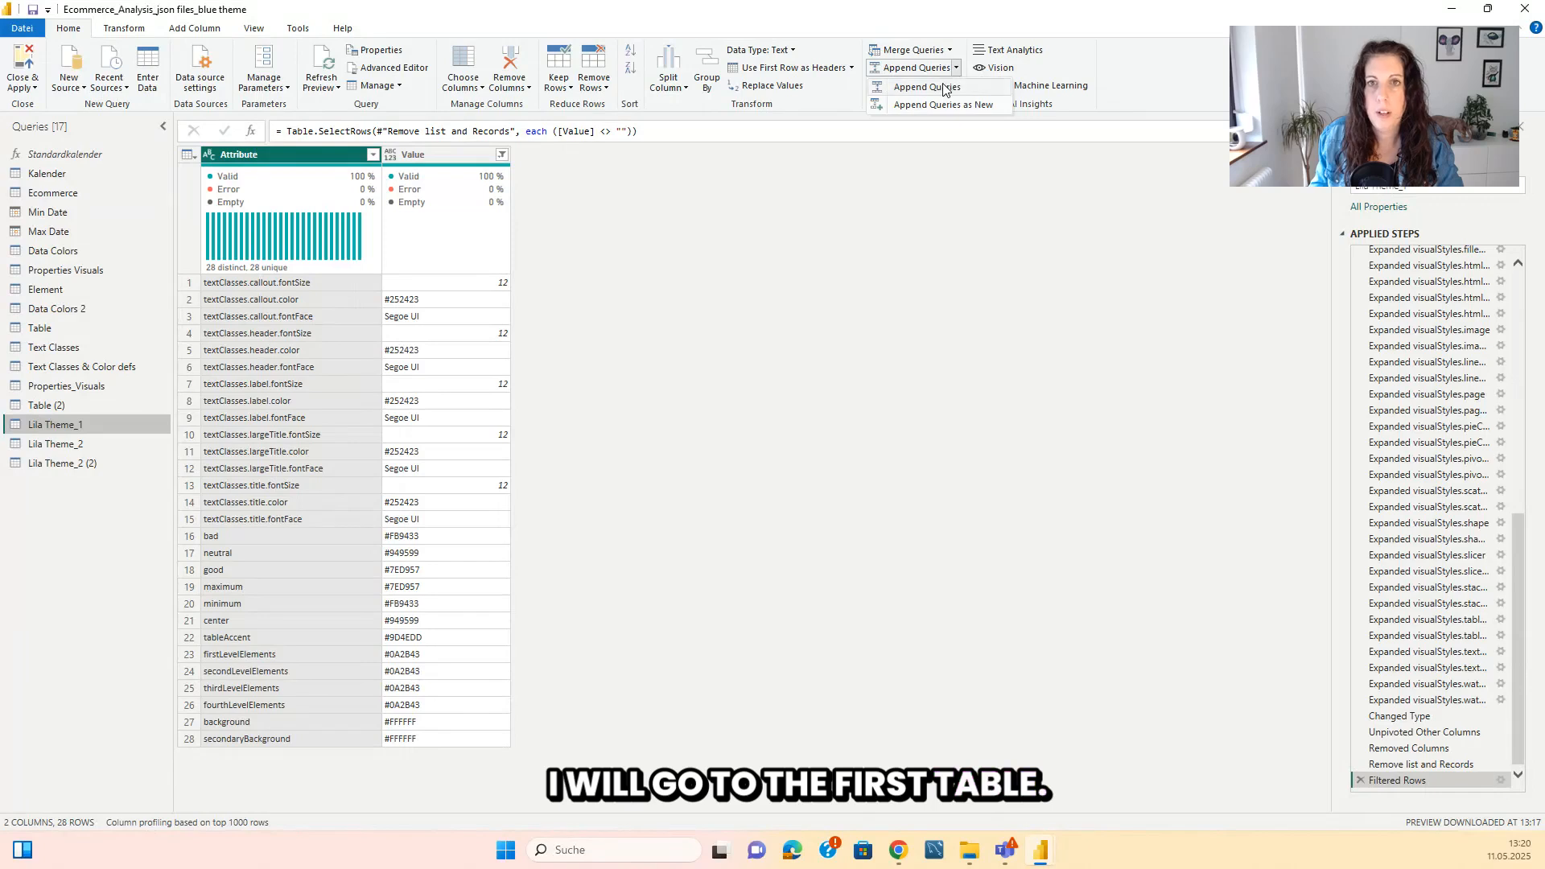
{"action": "left_click", "coordinate": [933, 88]}
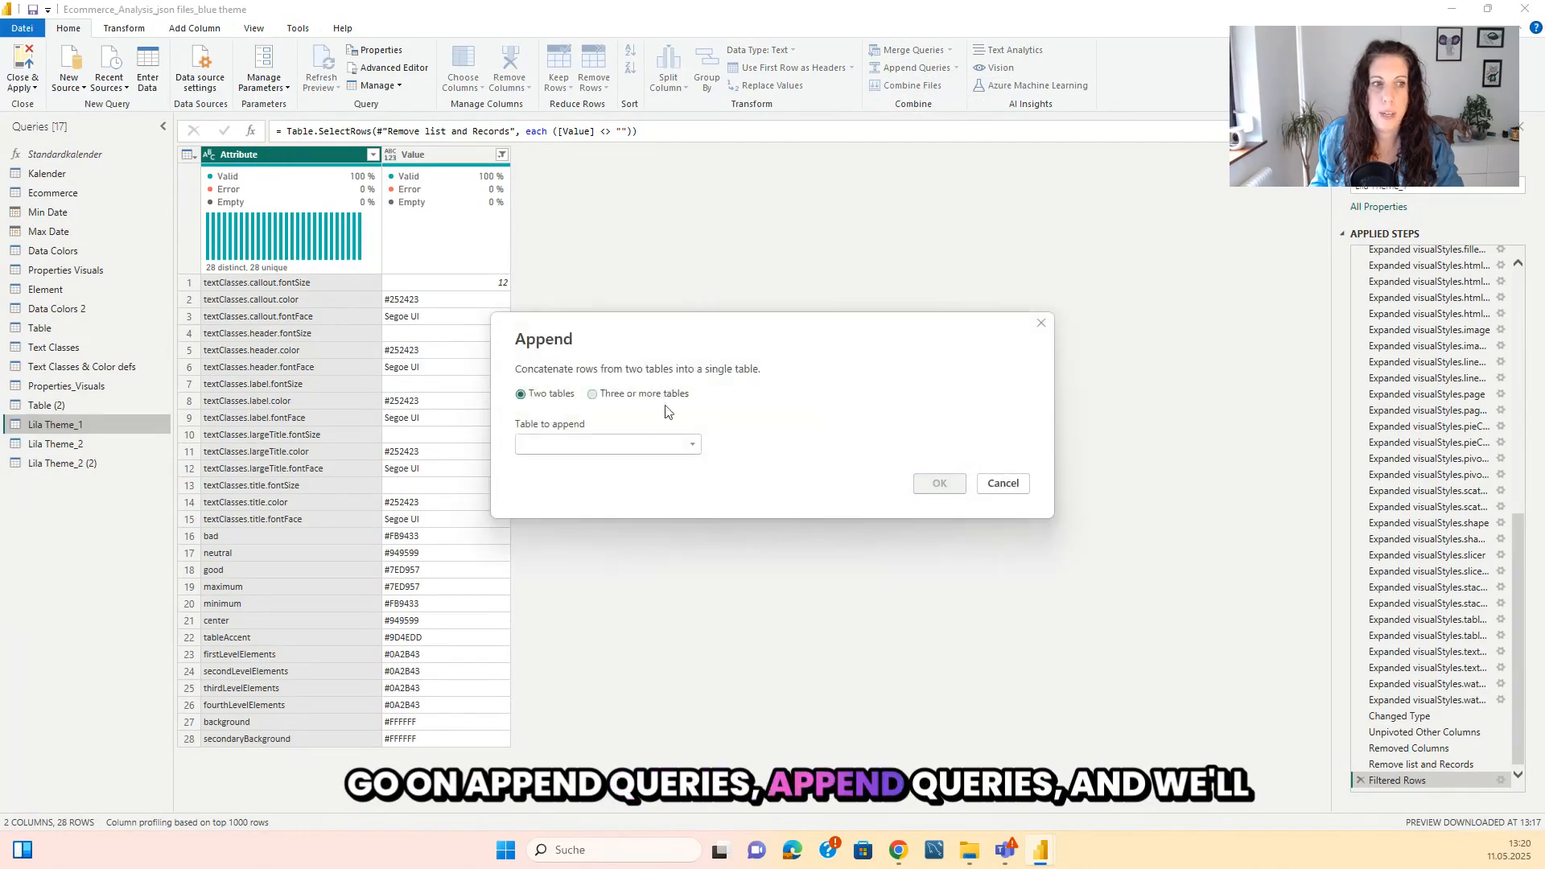
{"action": "left_click", "coordinate": [592, 446]}
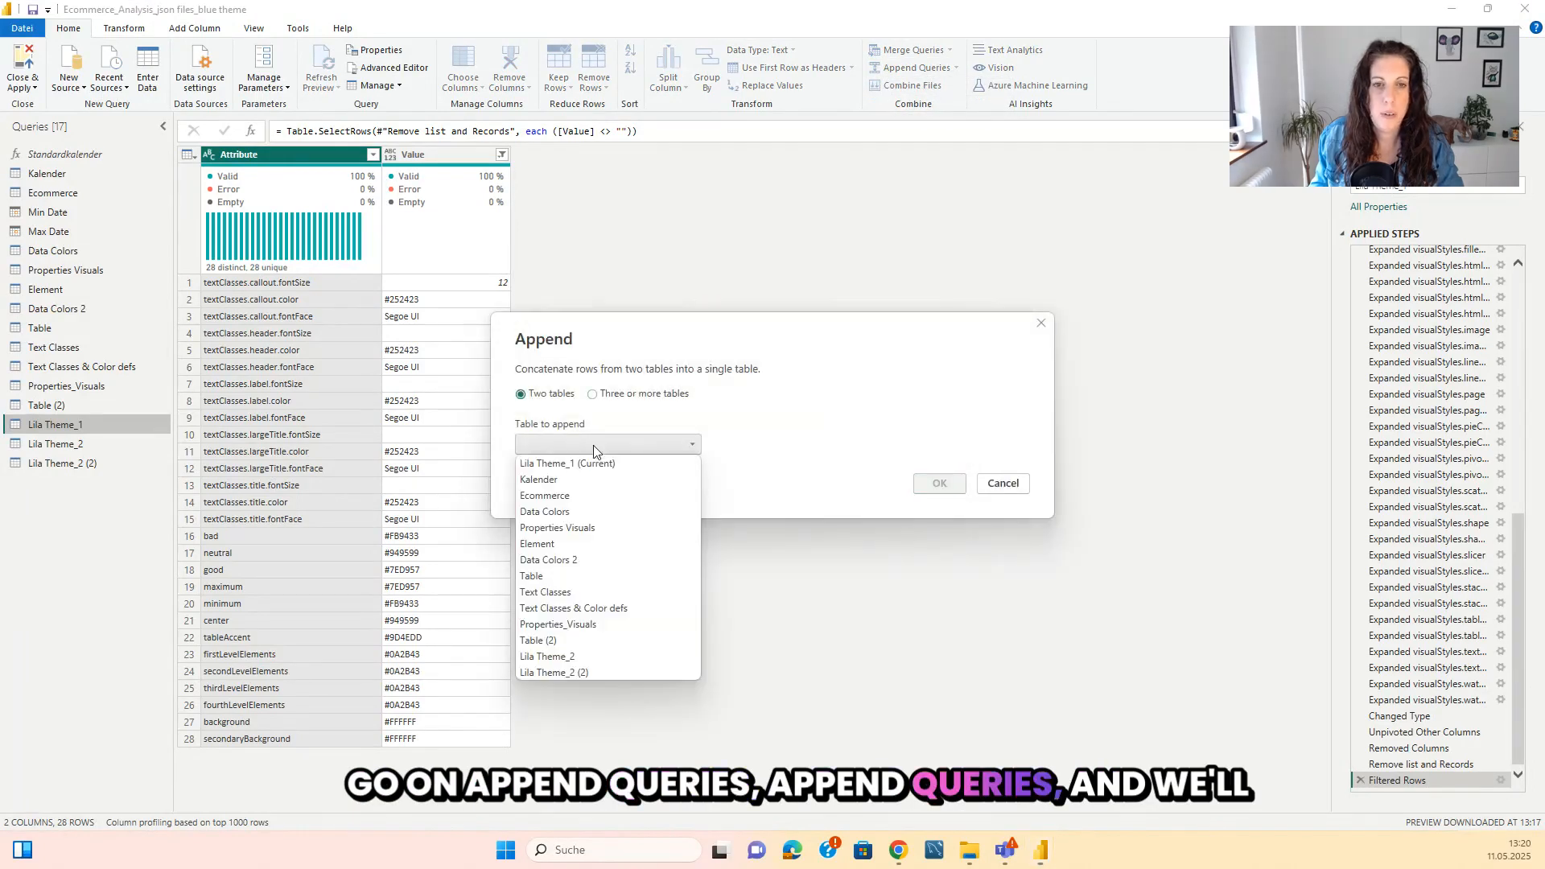
{"action": "left_click", "coordinate": [576, 657]}
{"action": "left_click", "coordinate": [939, 484]}
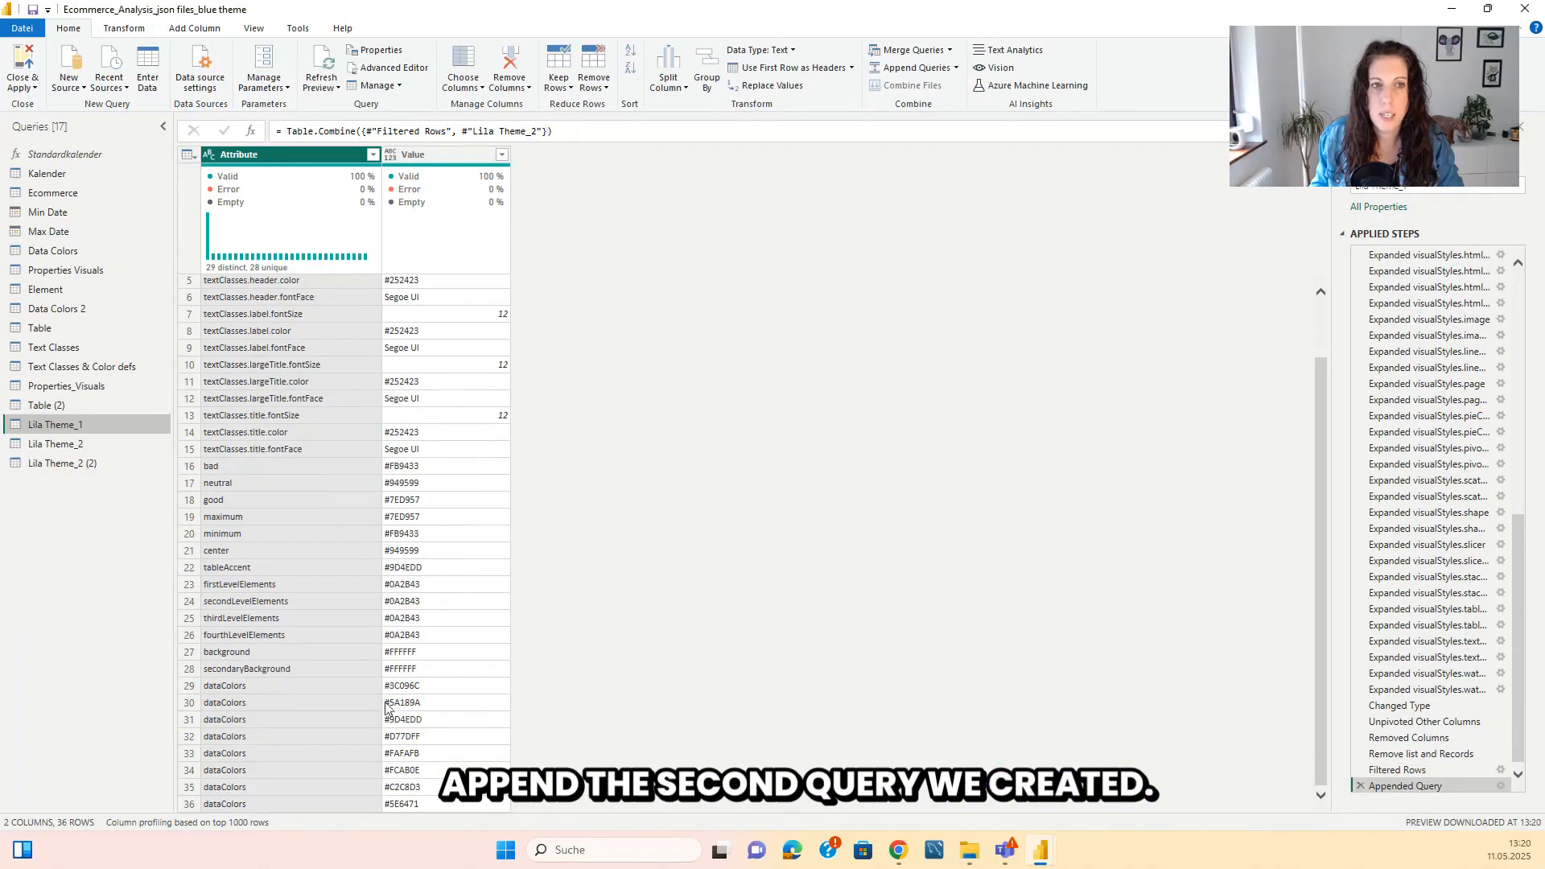
{"action": "scroll", "coordinate": [420, 469], "scroll_direction": "up", "scroll_amount": 2}
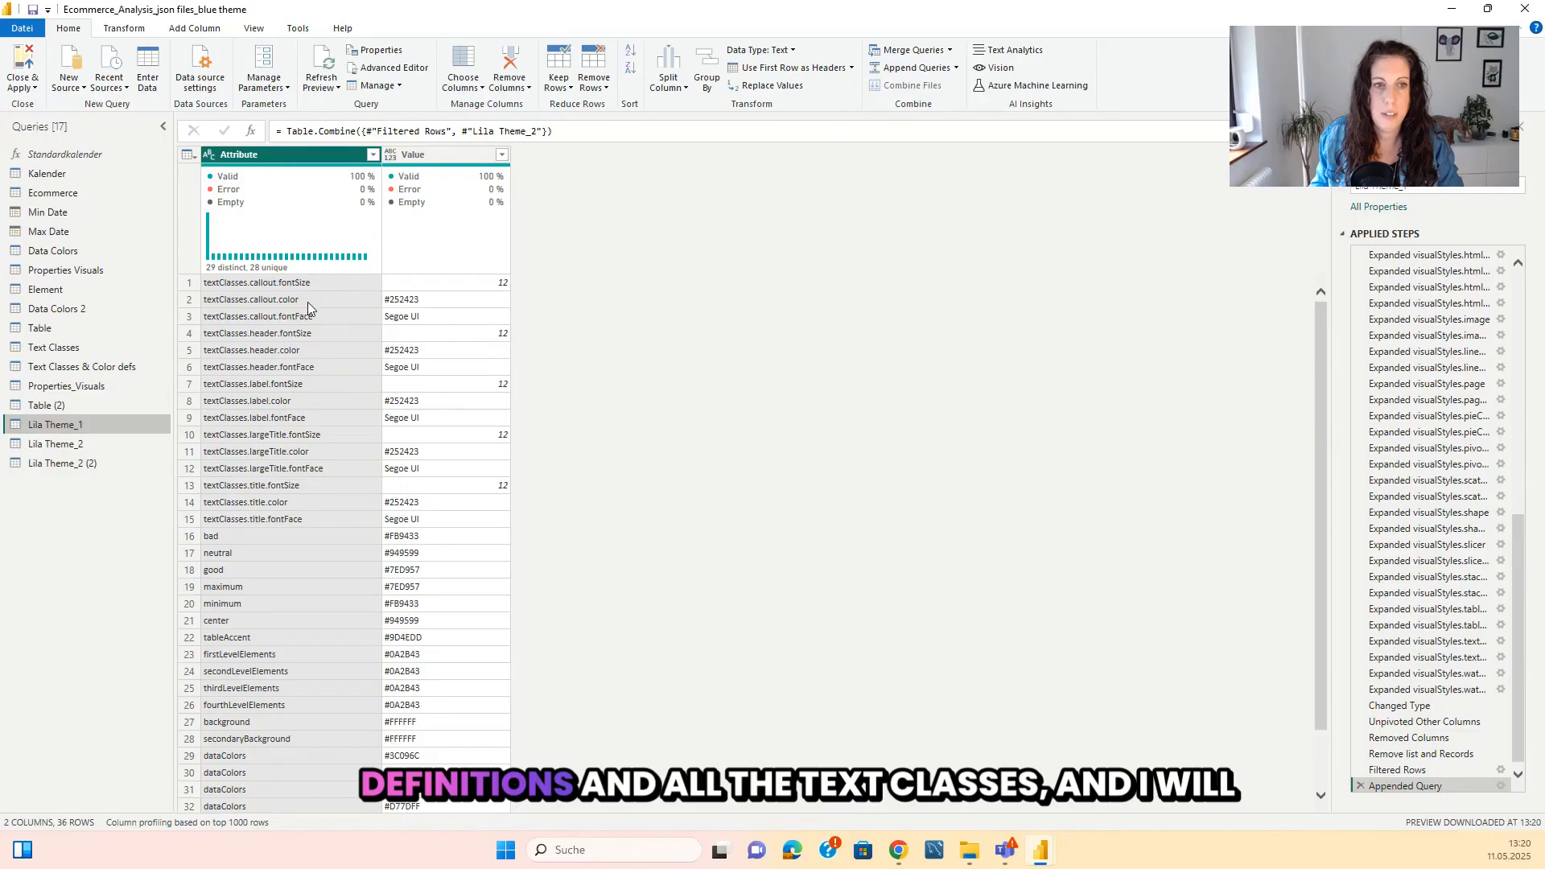
Rename the Lila Theme_1 query to "Text Classes & Color Definitions".
{"action": "left_click", "coordinate": [1421, 188]}
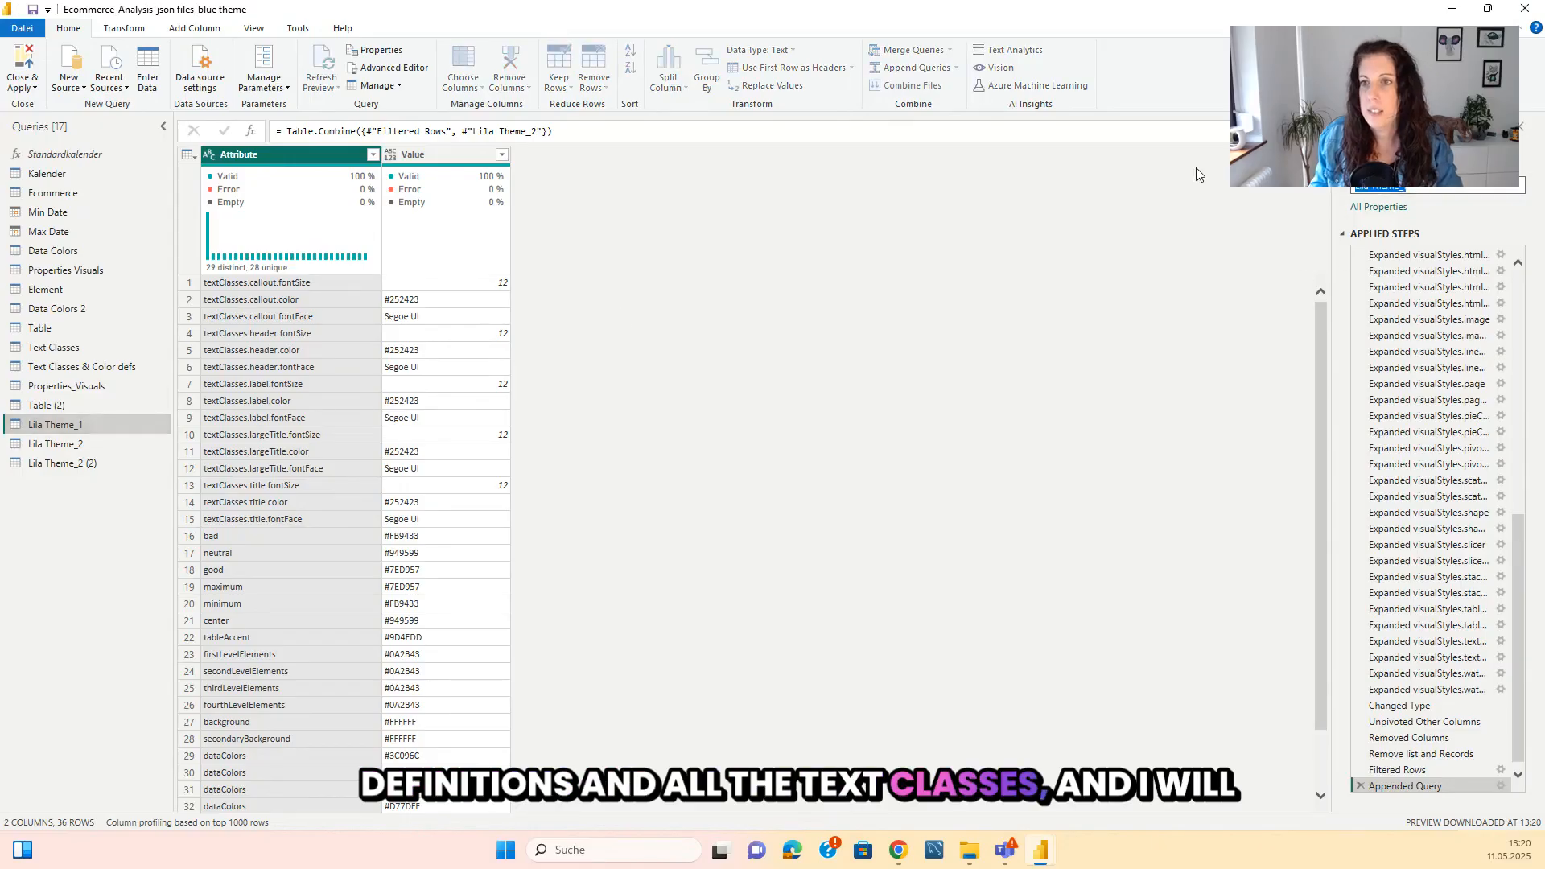
{"action": "key", "text": "BackSpace"}
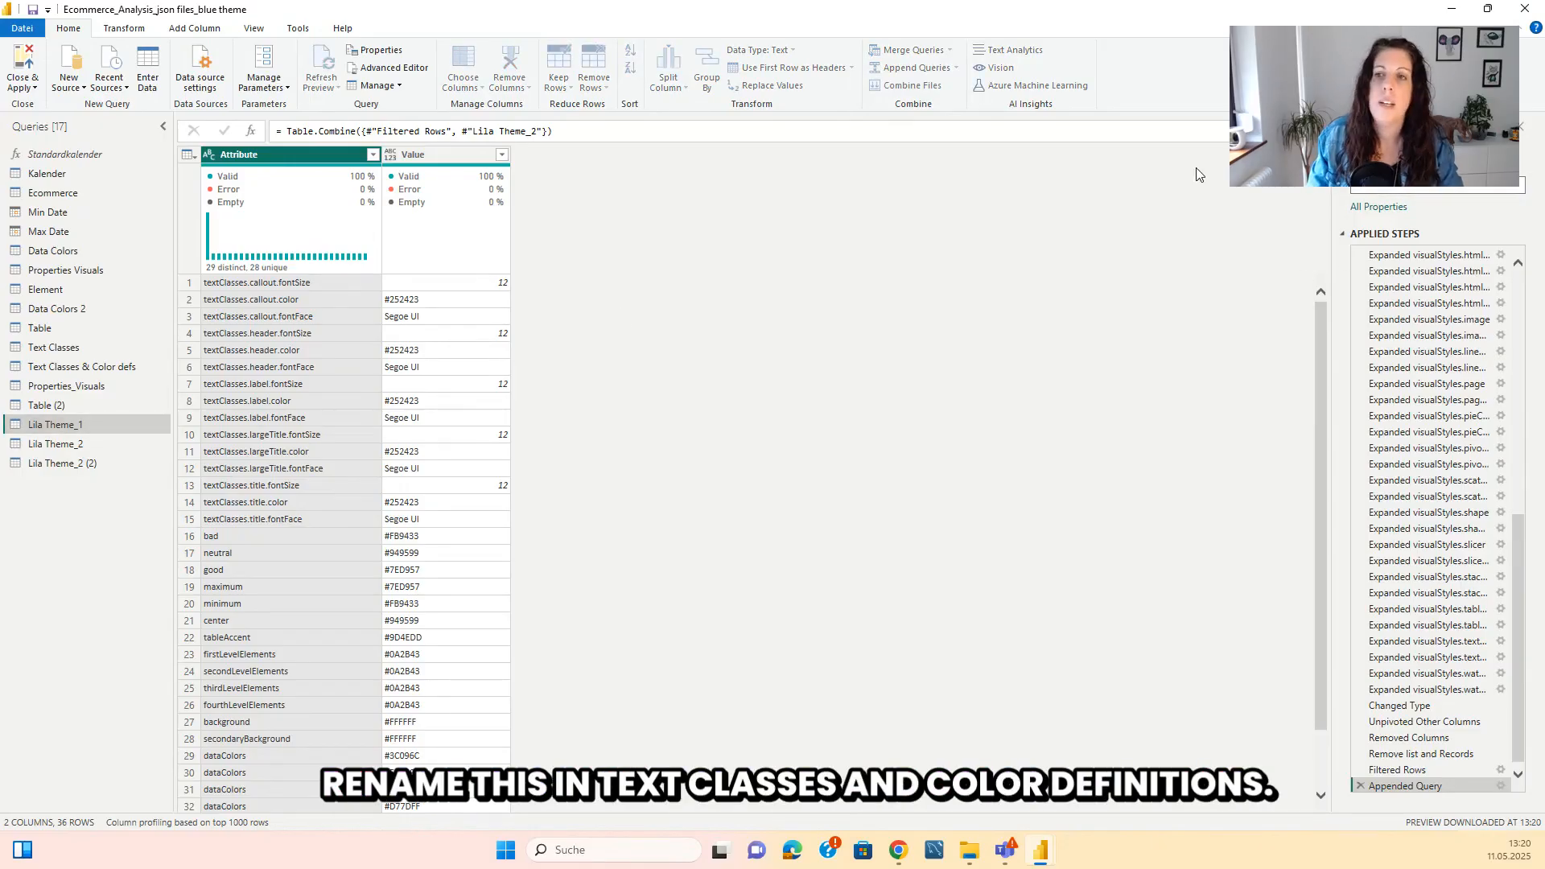
{"action": "type", "text": "Text Classes & Co"}
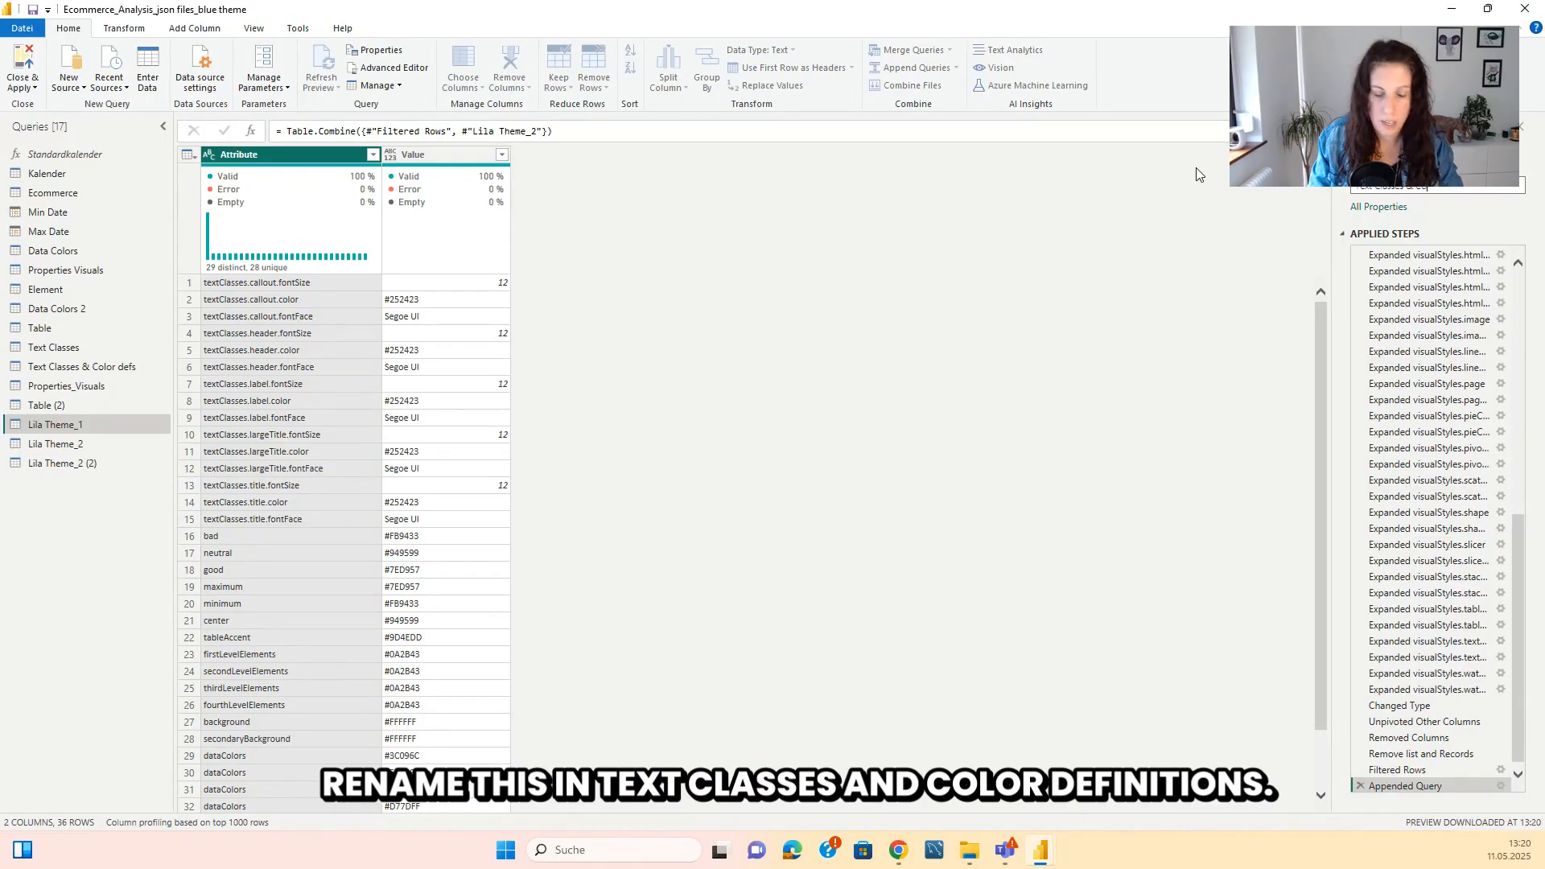
{"action": "type", "text": "lor D"}
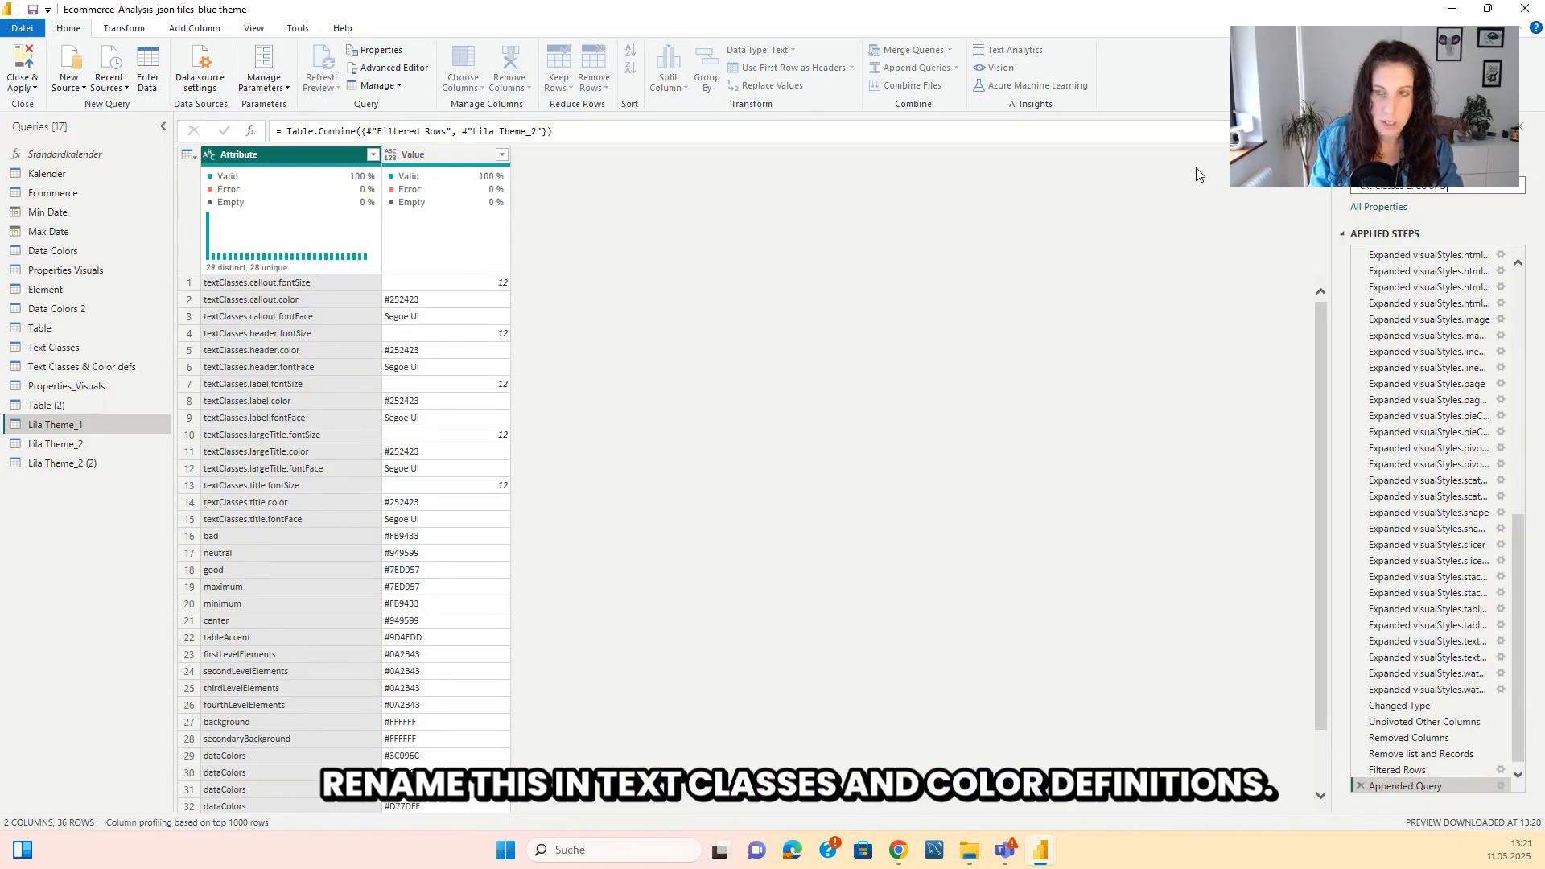
{"action": "type", "text": "efinitions"}
{"action": "key", "text": "Return"}
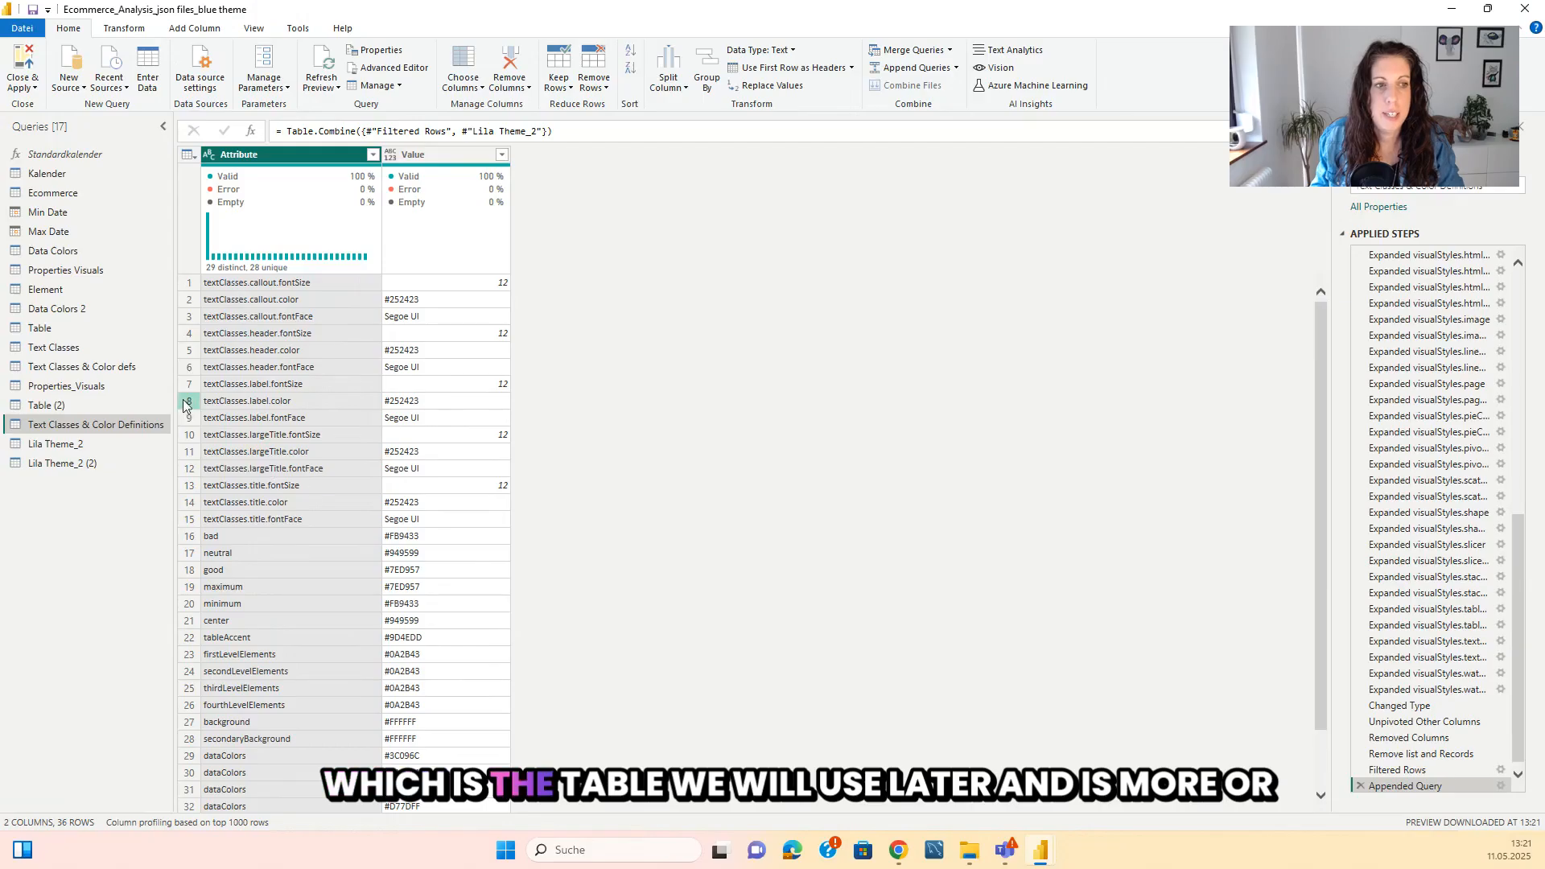
{"action": "right_click", "coordinate": [100, 373]}
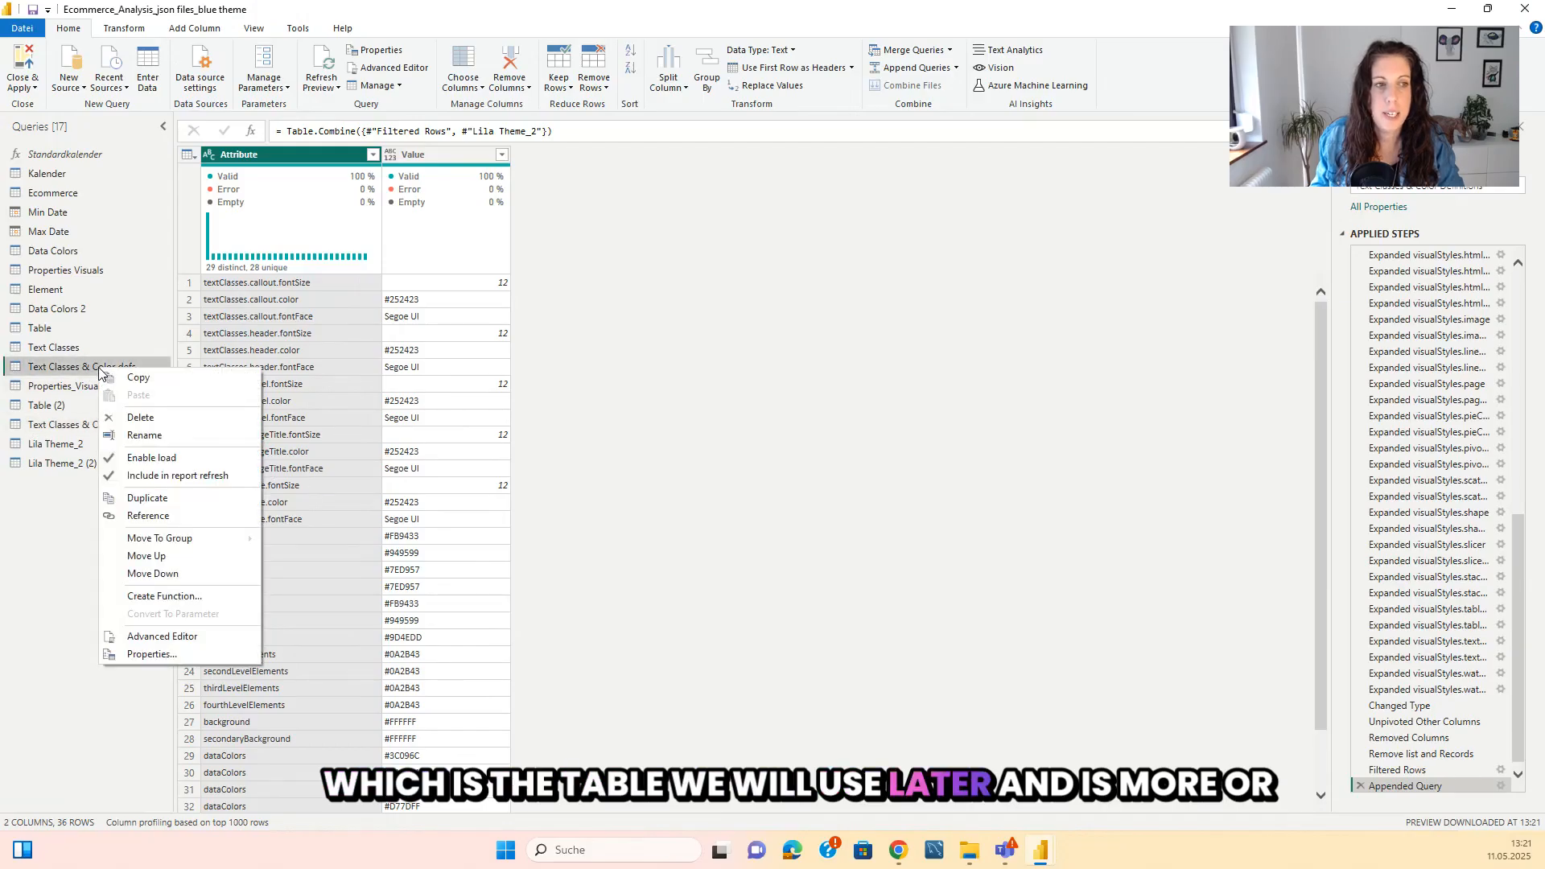
{"action": "left_click", "coordinate": [34, 530]}
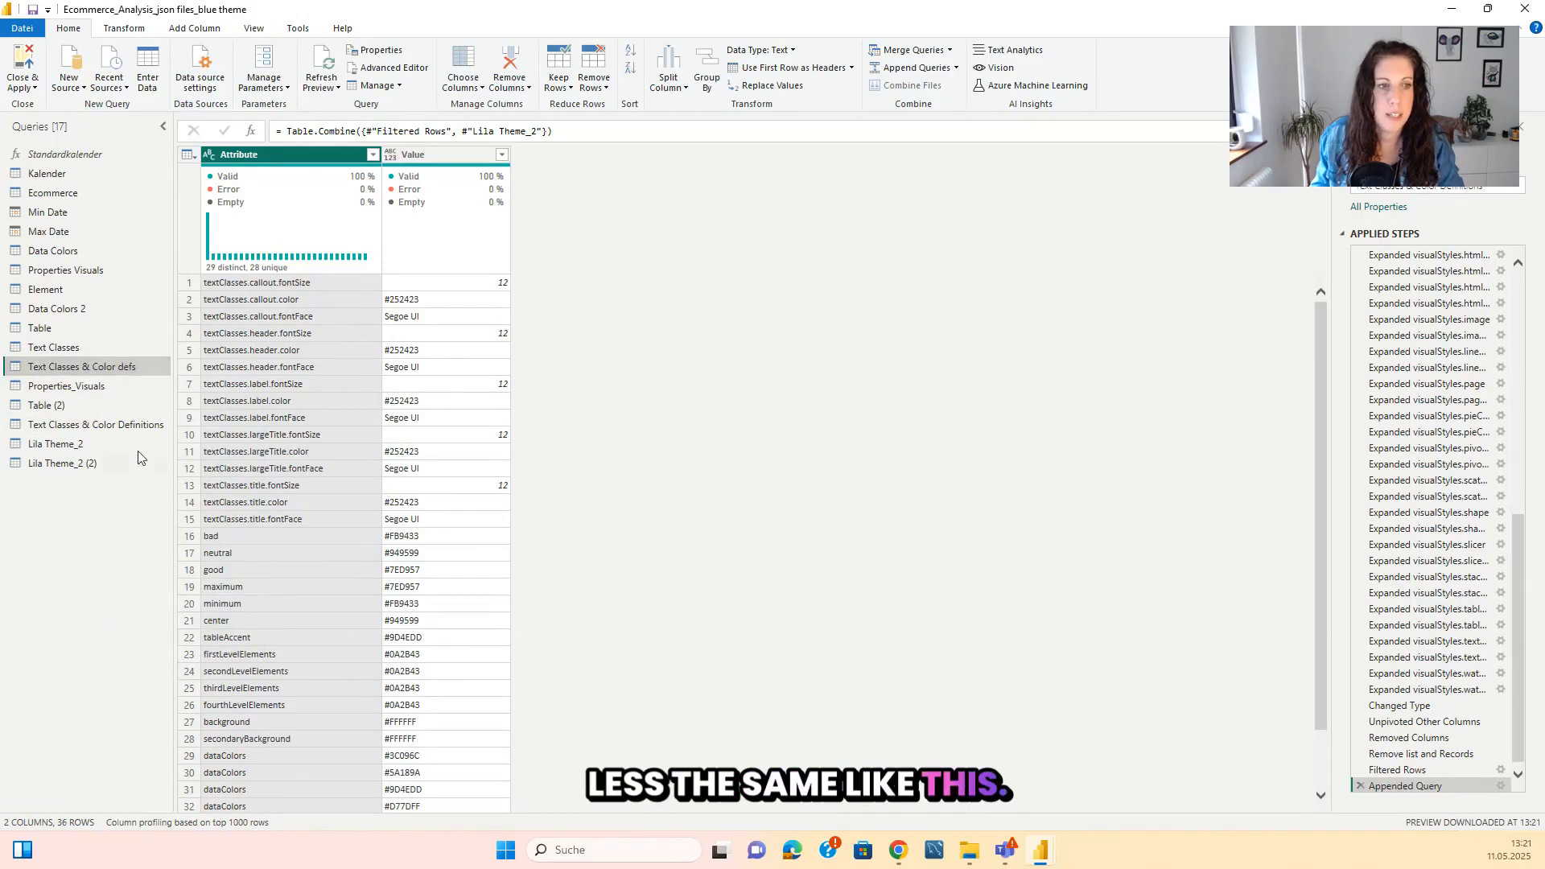
Rename the Lila Theme_2 (2) query to "Lila Theme_3".
{"action": "left_click", "coordinate": [57, 445]}
{"action": "left_click", "coordinate": [56, 463]}
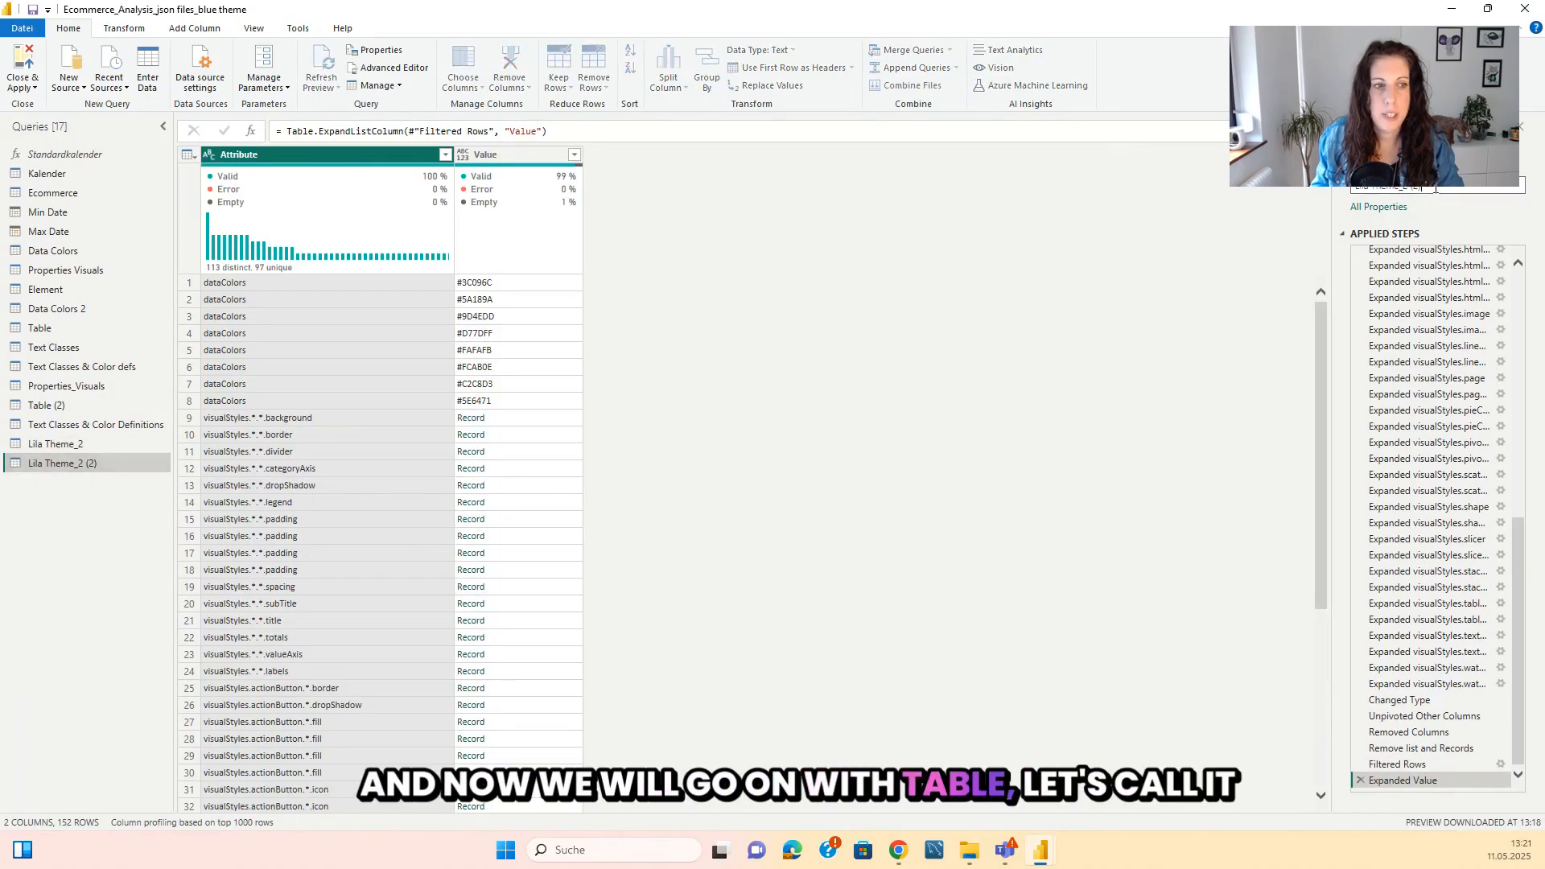
{"action": "key", "text": "BackSpace"}
{"action": "key", "text": "BackSpace"}
{"action": "key", "text": "BackSpace"}
{"action": "key", "text": "BackSpace"}
{"action": "key", "text": "BackSpace"}
{"action": "type", "text": "3"}
{"action": "key", "text": "Return"}
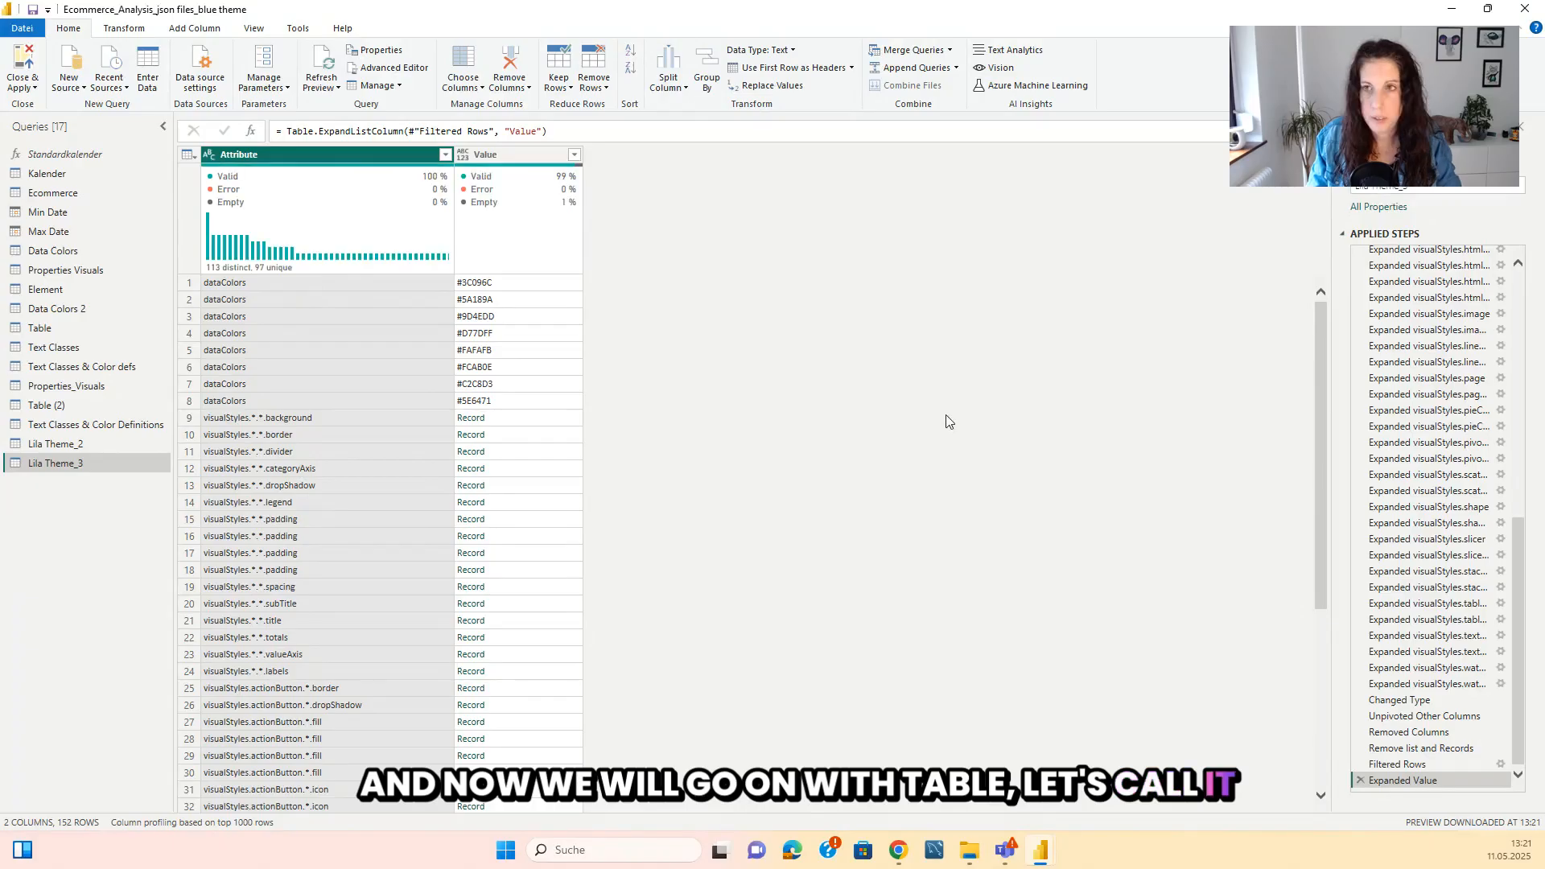
Filter the dataColors rows out of Lila Theme_3's Attribute column and look through the remaining rows.
{"action": "scroll", "coordinate": [365, 409], "scroll_direction": "down", "scroll_amount": 20}
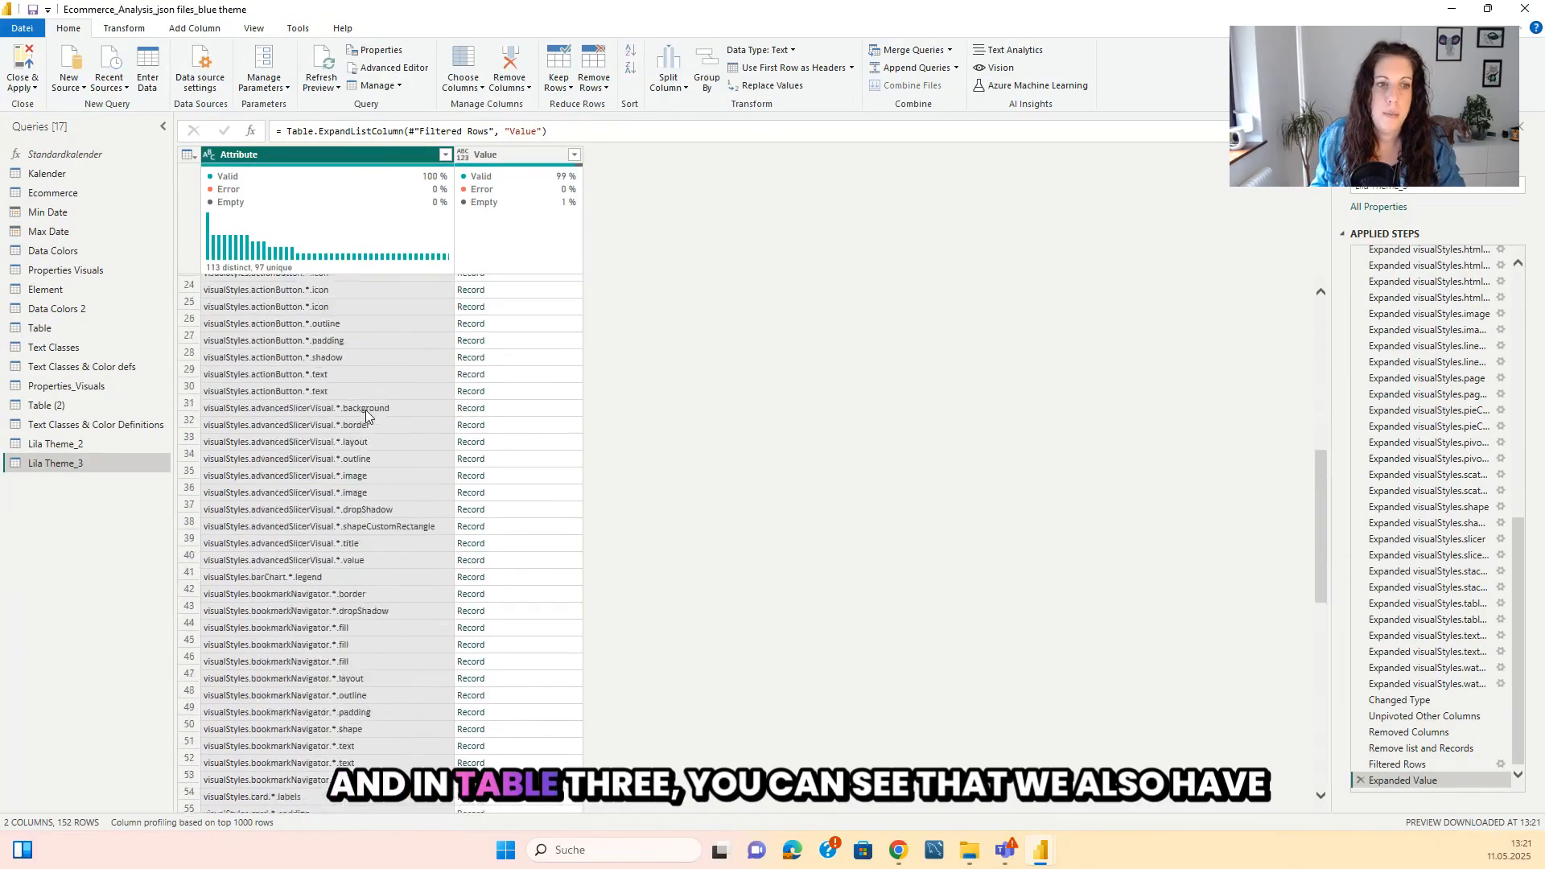
{"action": "scroll", "coordinate": [366, 412], "scroll_direction": "up", "scroll_amount": 20}
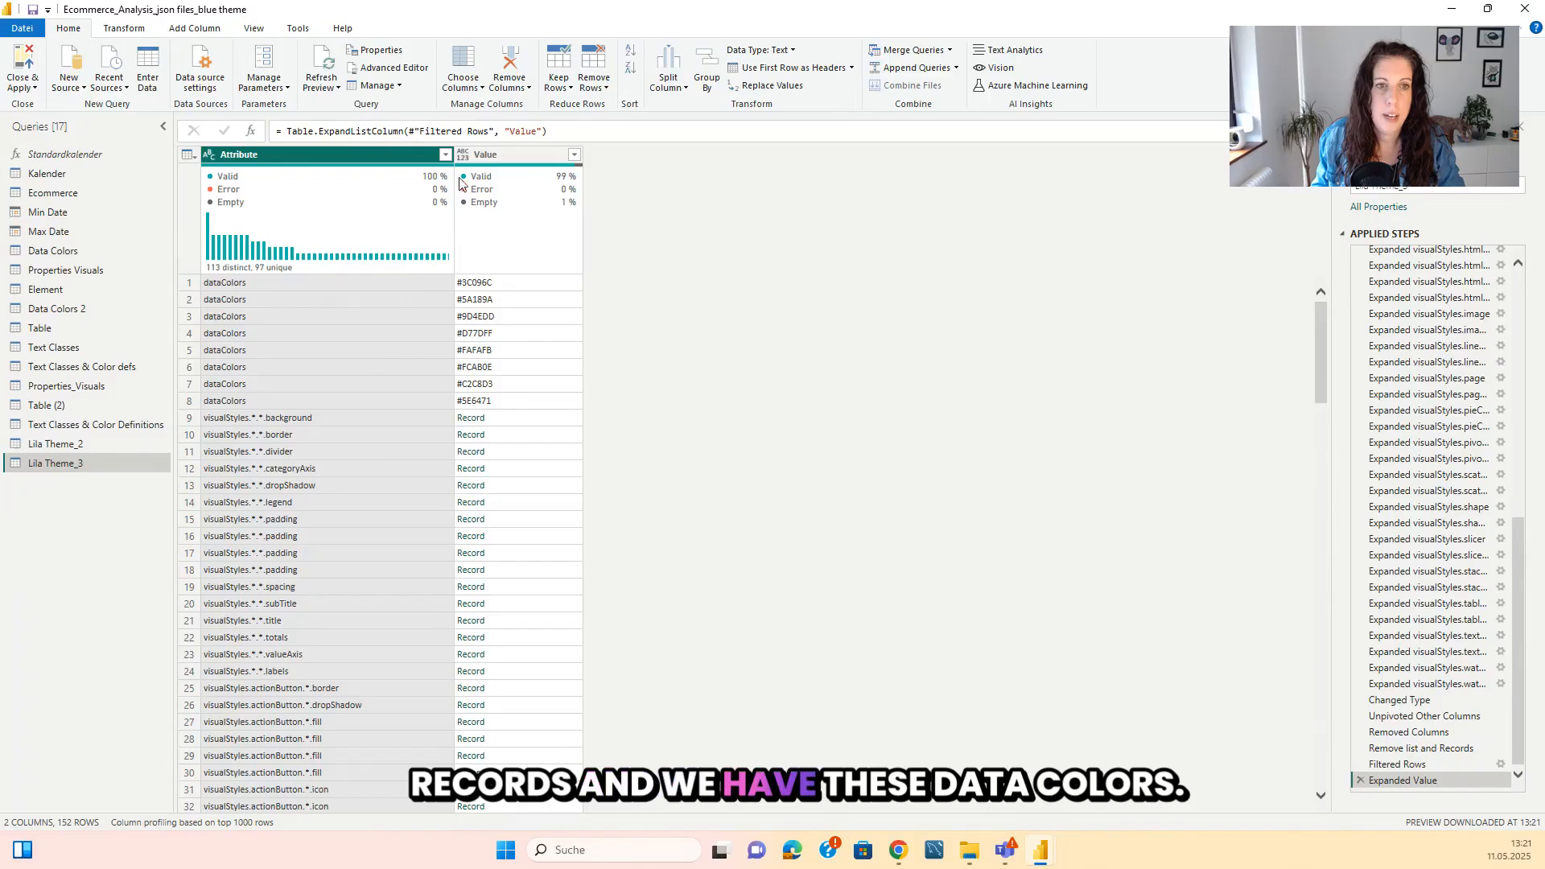
{"action": "left_click", "coordinate": [445, 156]}
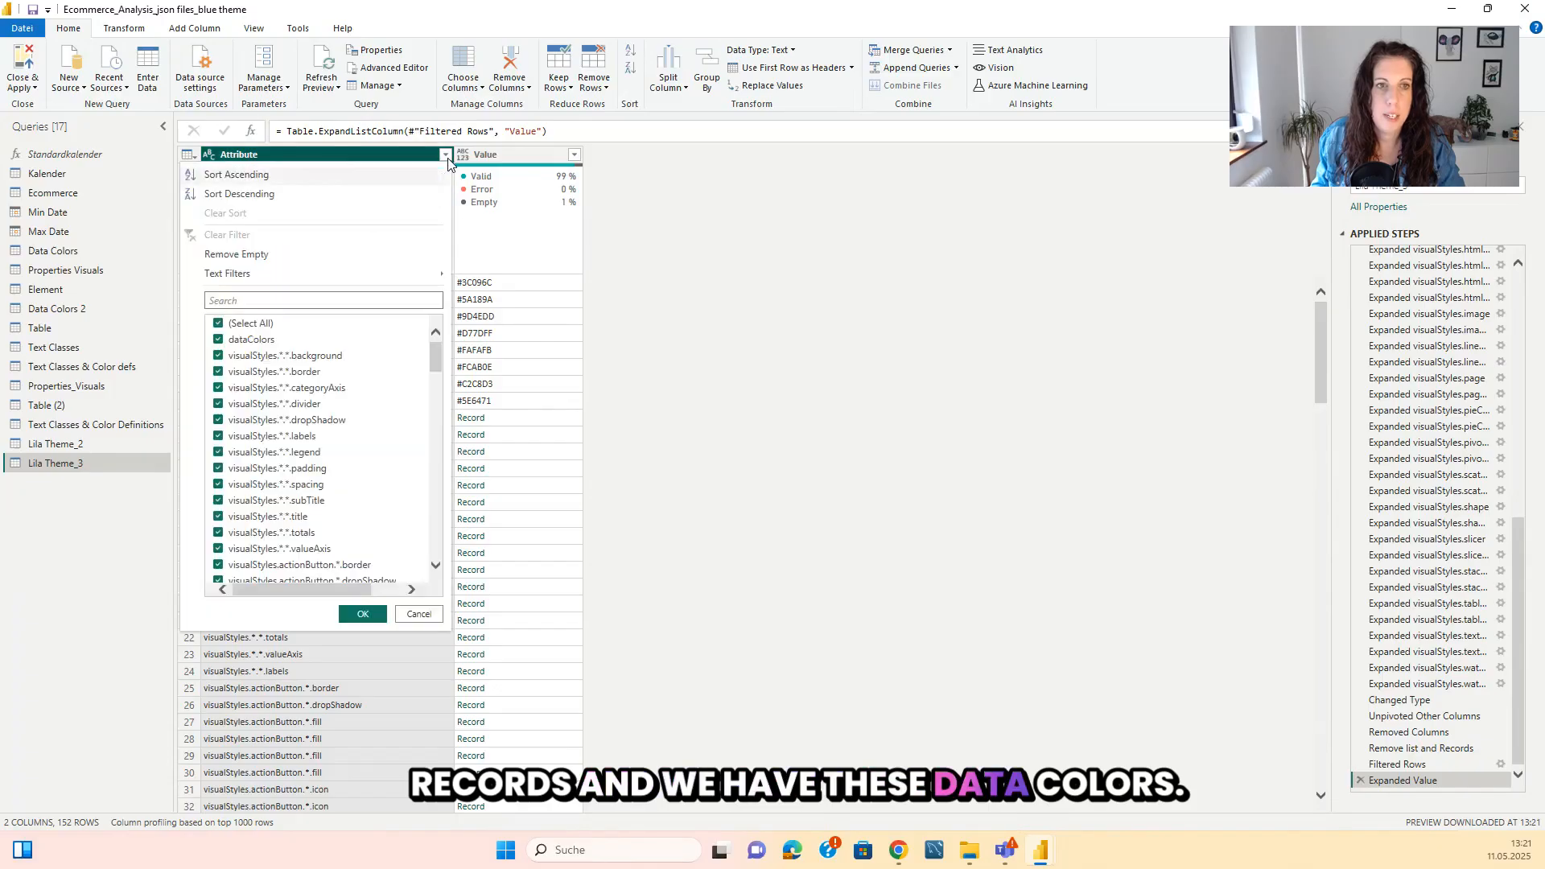
{"action": "left_click", "coordinate": [218, 341]}
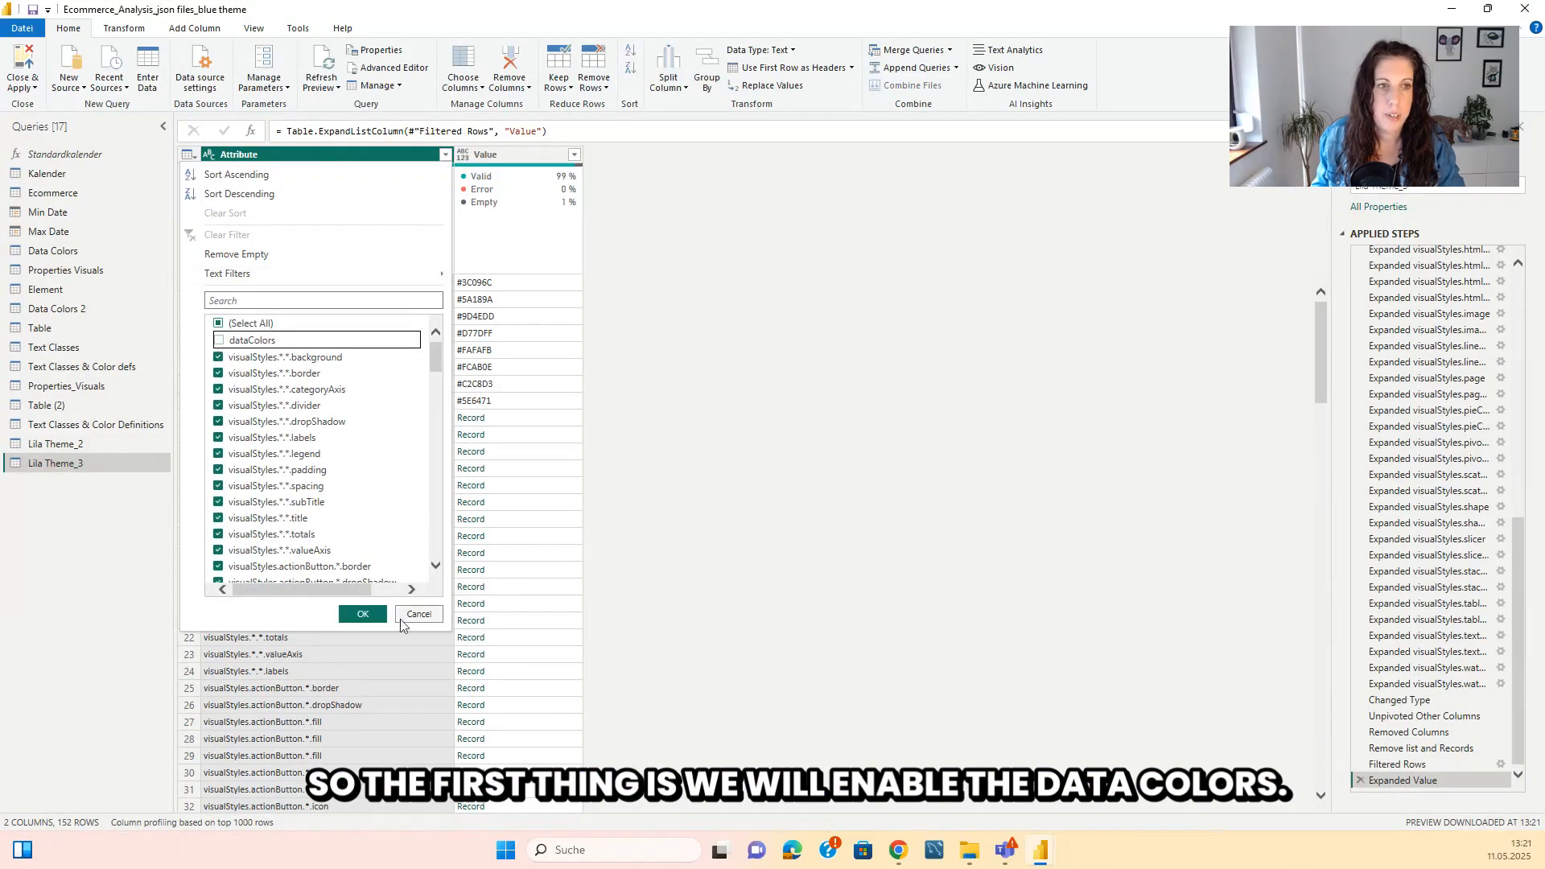
{"action": "left_click", "coordinate": [364, 616]}
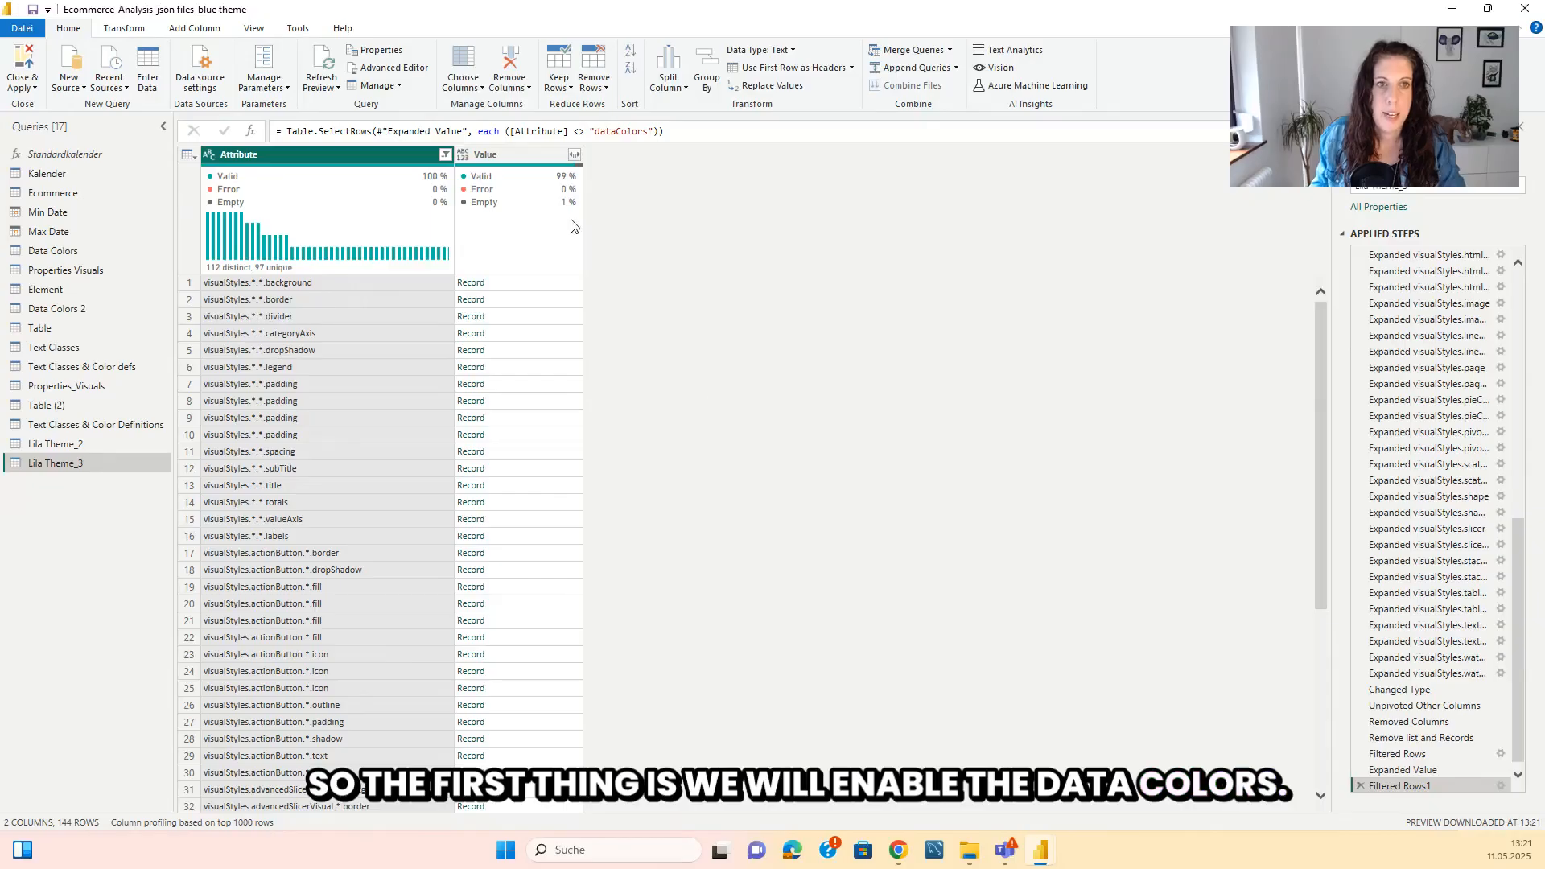
{"action": "scroll", "coordinate": [560, 343], "scroll_direction": "down", "scroll_amount": 20}
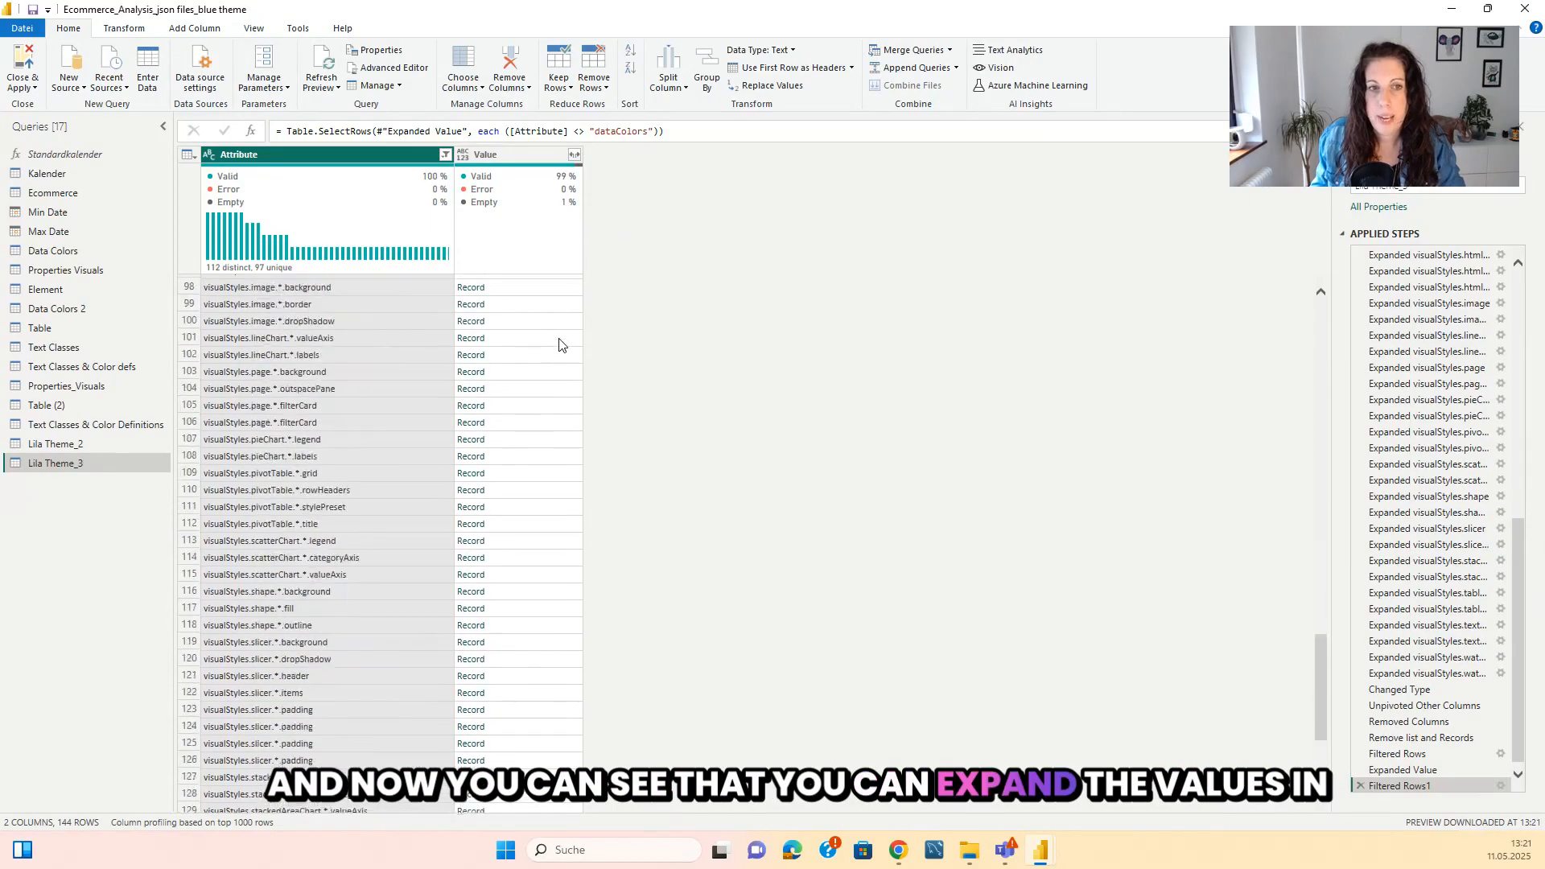
Expand the Value column's records in Lila Theme_3 with the complete list of fields, keeping the original column name as prefix.
{"action": "scroll", "coordinate": [560, 343], "scroll_direction": "up", "scroll_amount": 20}
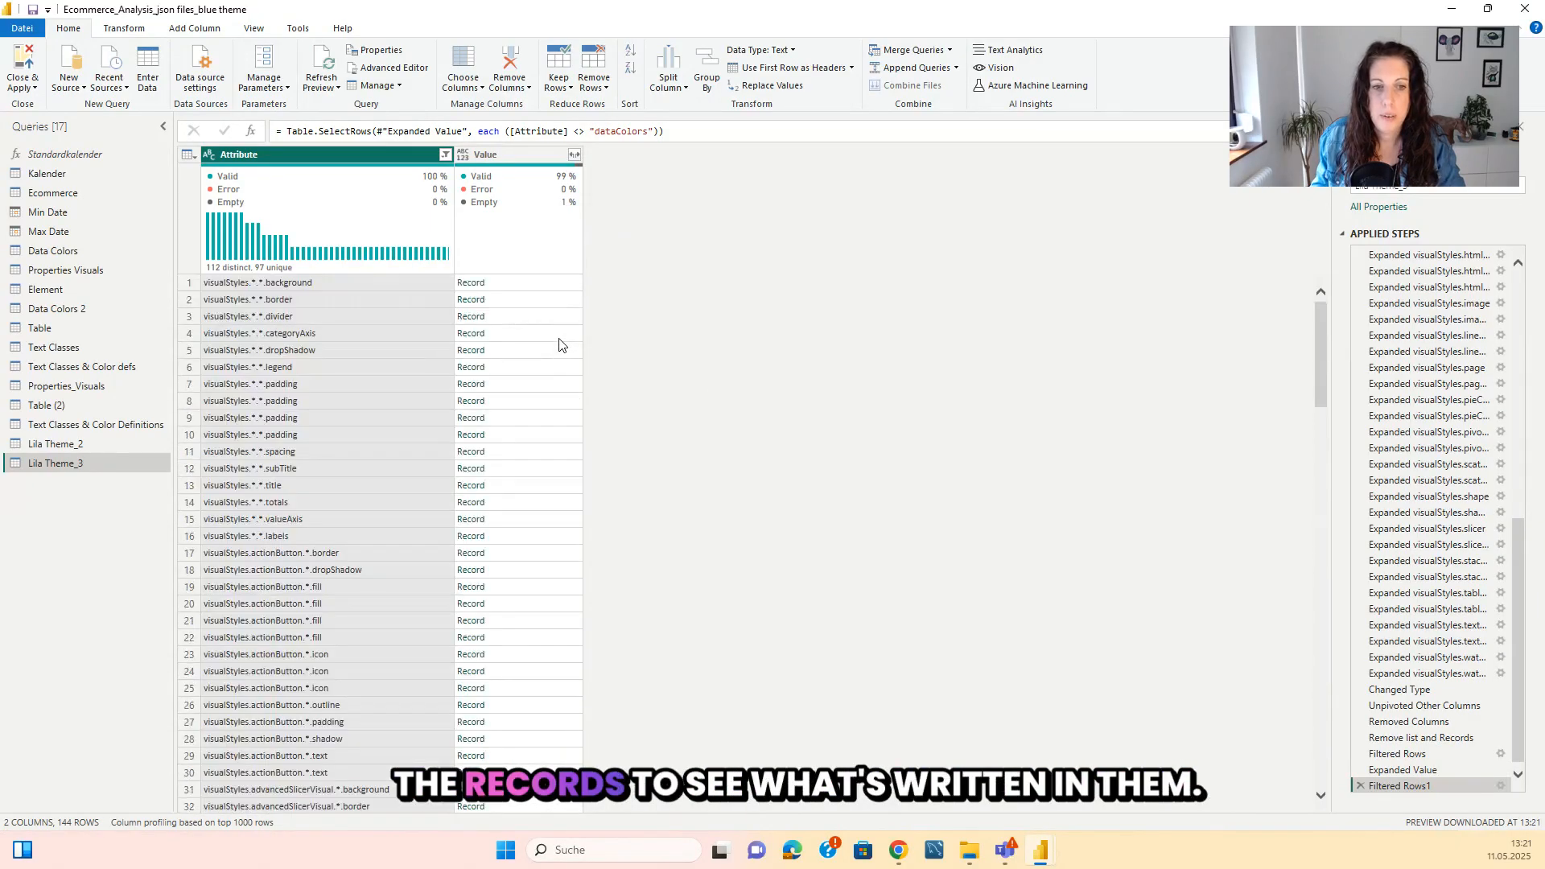
{"action": "left_click", "coordinate": [576, 156]}
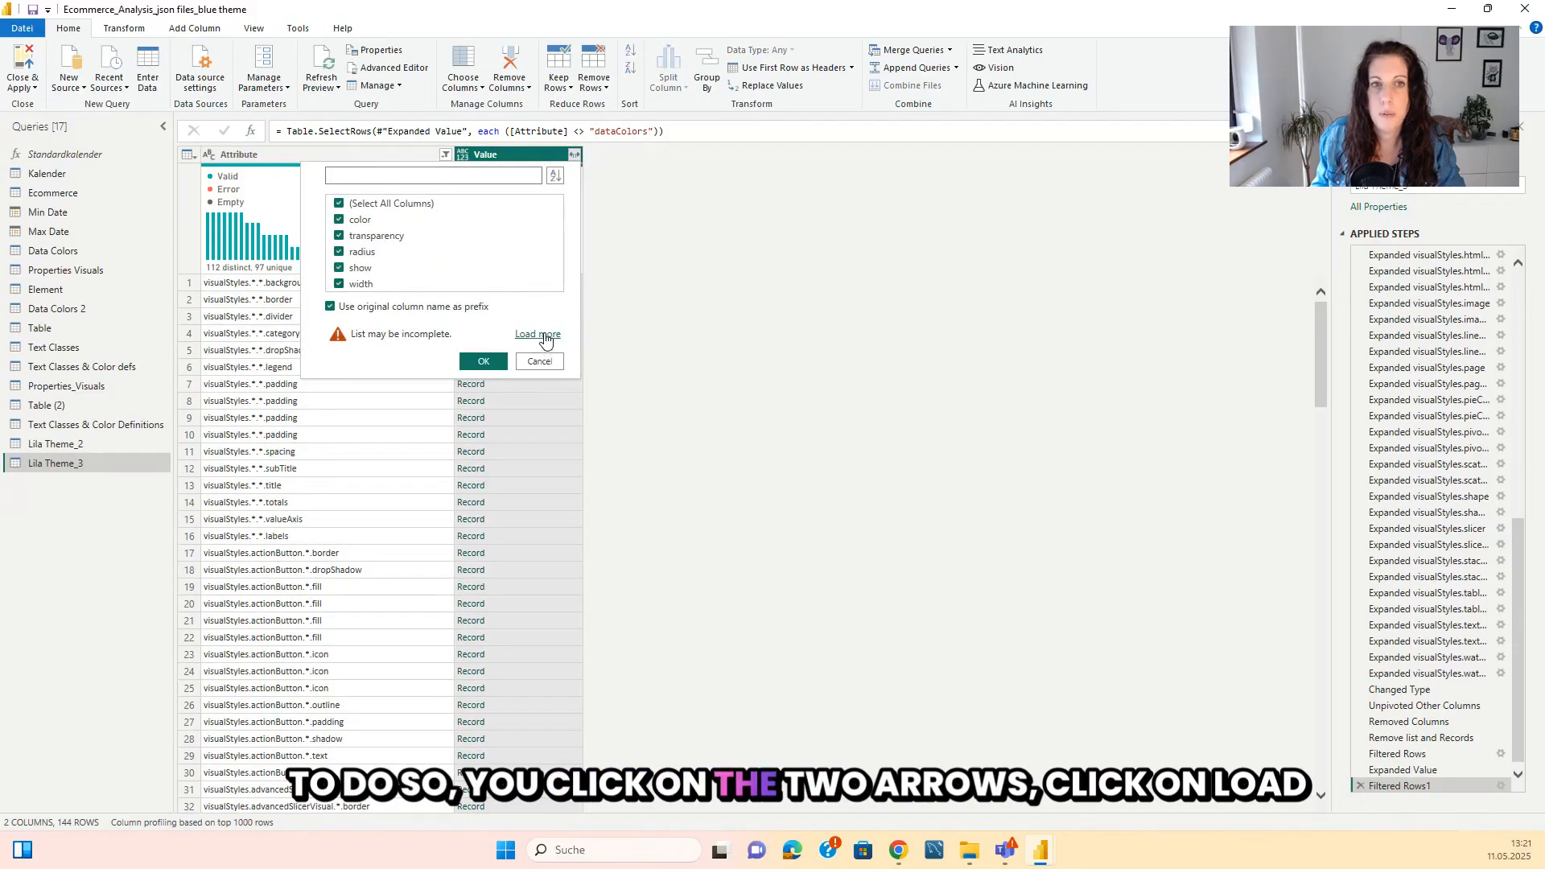
{"action": "left_click", "coordinate": [545, 336]}
{"action": "scroll", "coordinate": [466, 373], "scroll_direction": "down", "scroll_amount": 15}
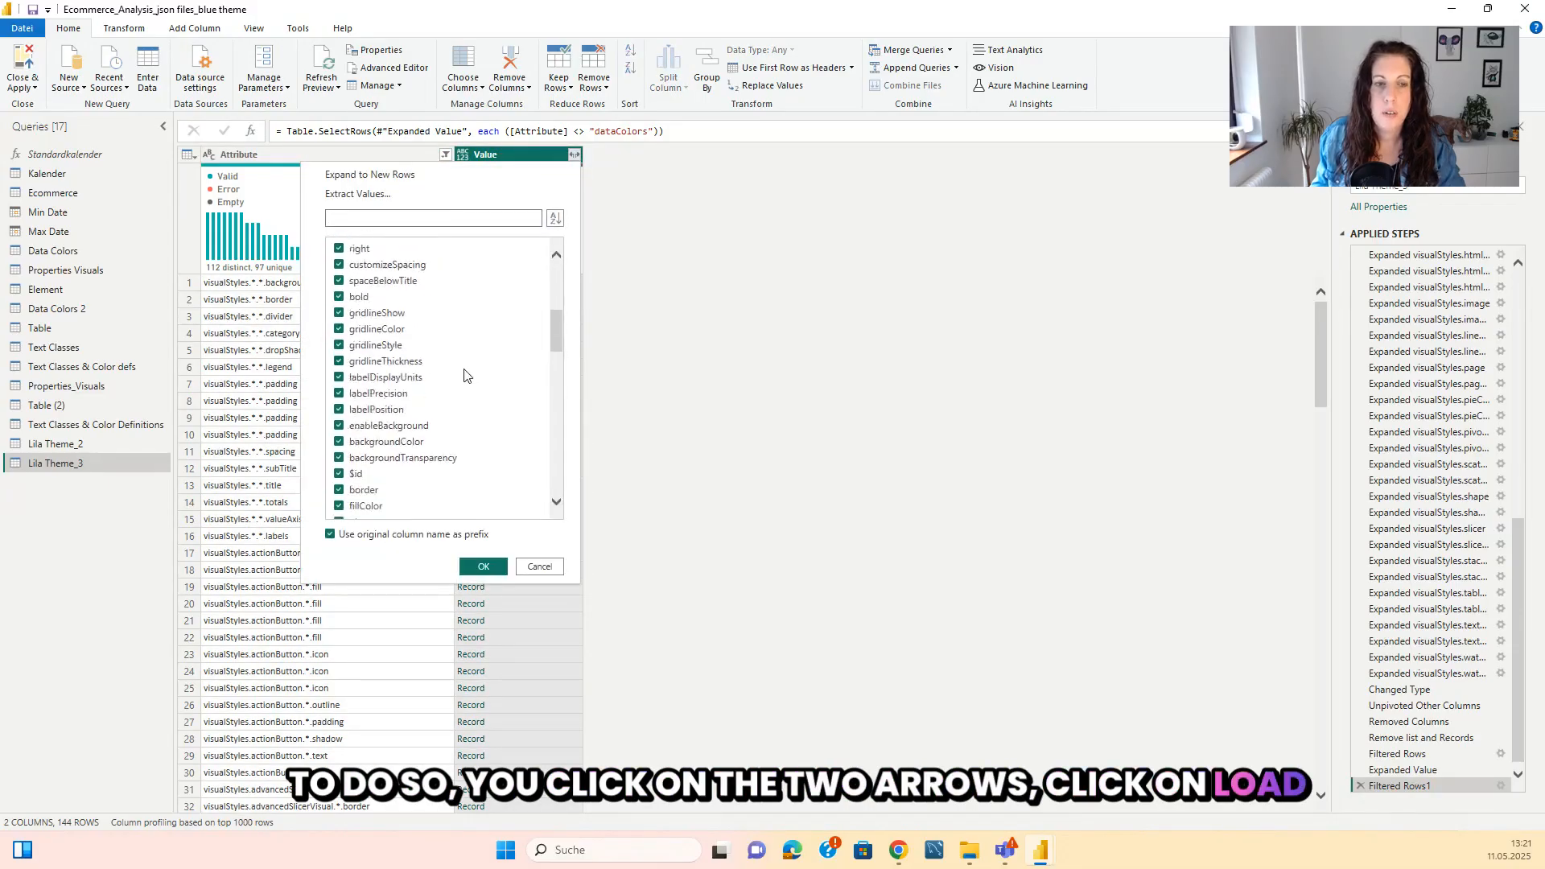
{"action": "left_click", "coordinate": [483, 567]}
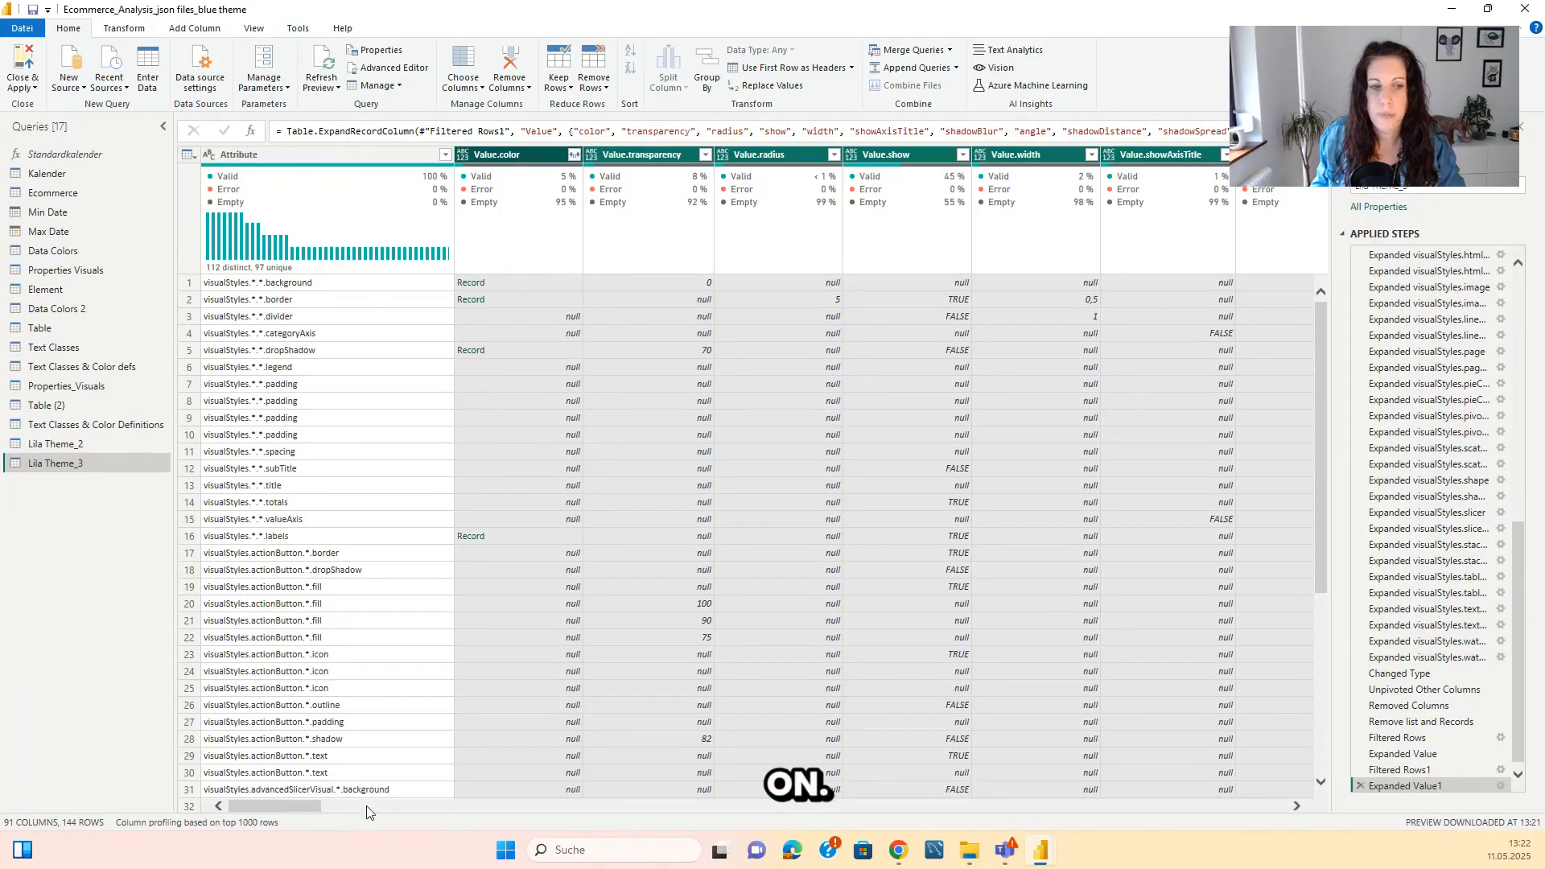
Expand the Value.color column to its solid field and that to its color field, and look through the resulting rows.
{"action": "left_click", "coordinate": [573, 154]}
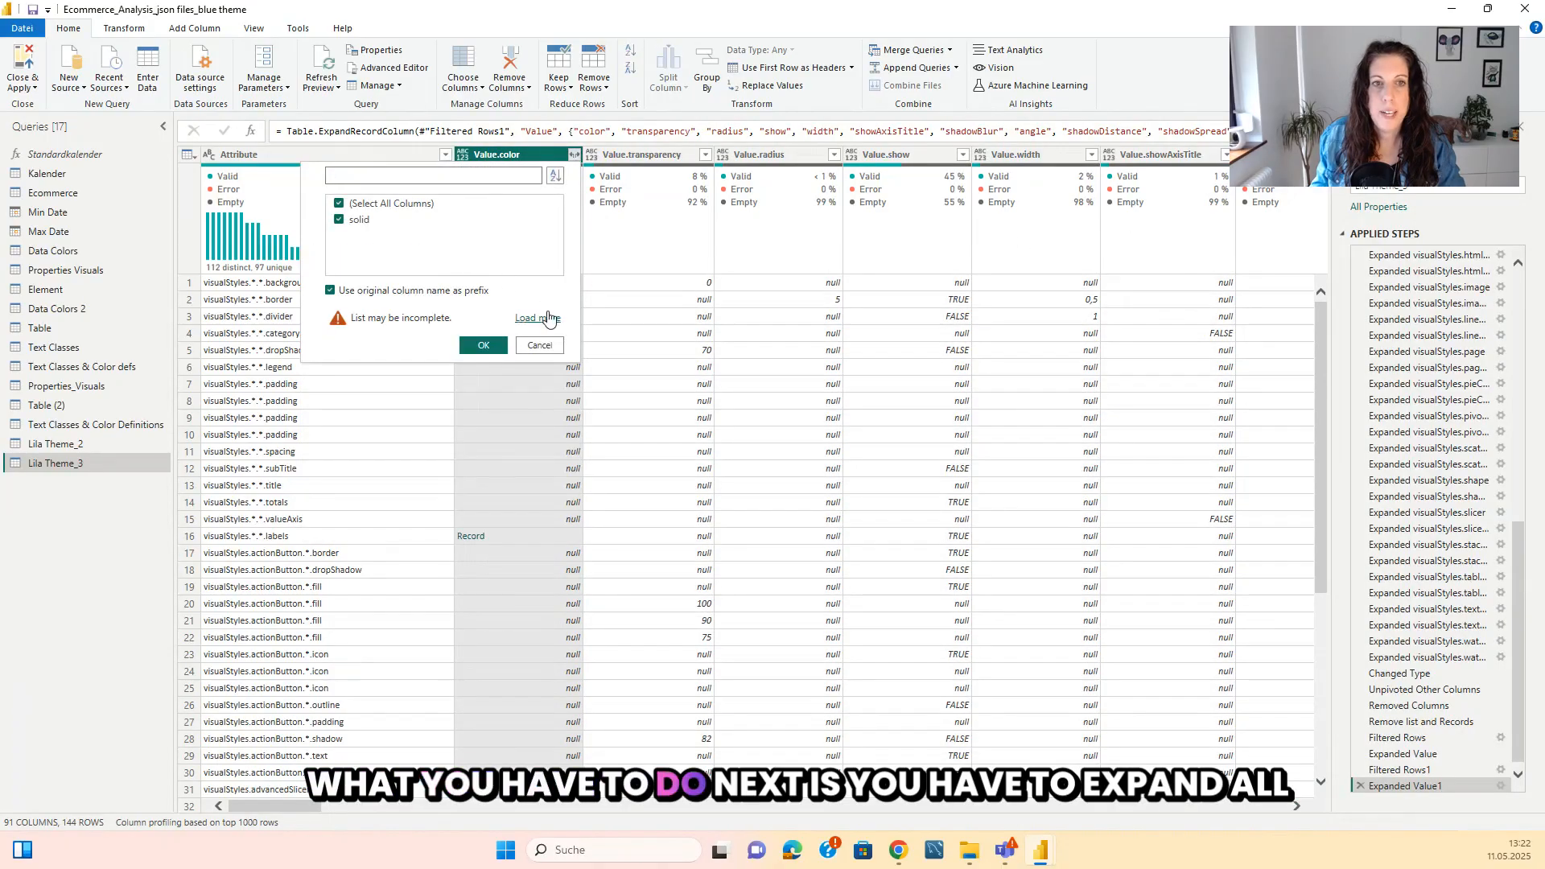
{"action": "left_click", "coordinate": [524, 316]}
{"action": "left_click", "coordinate": [476, 369]}
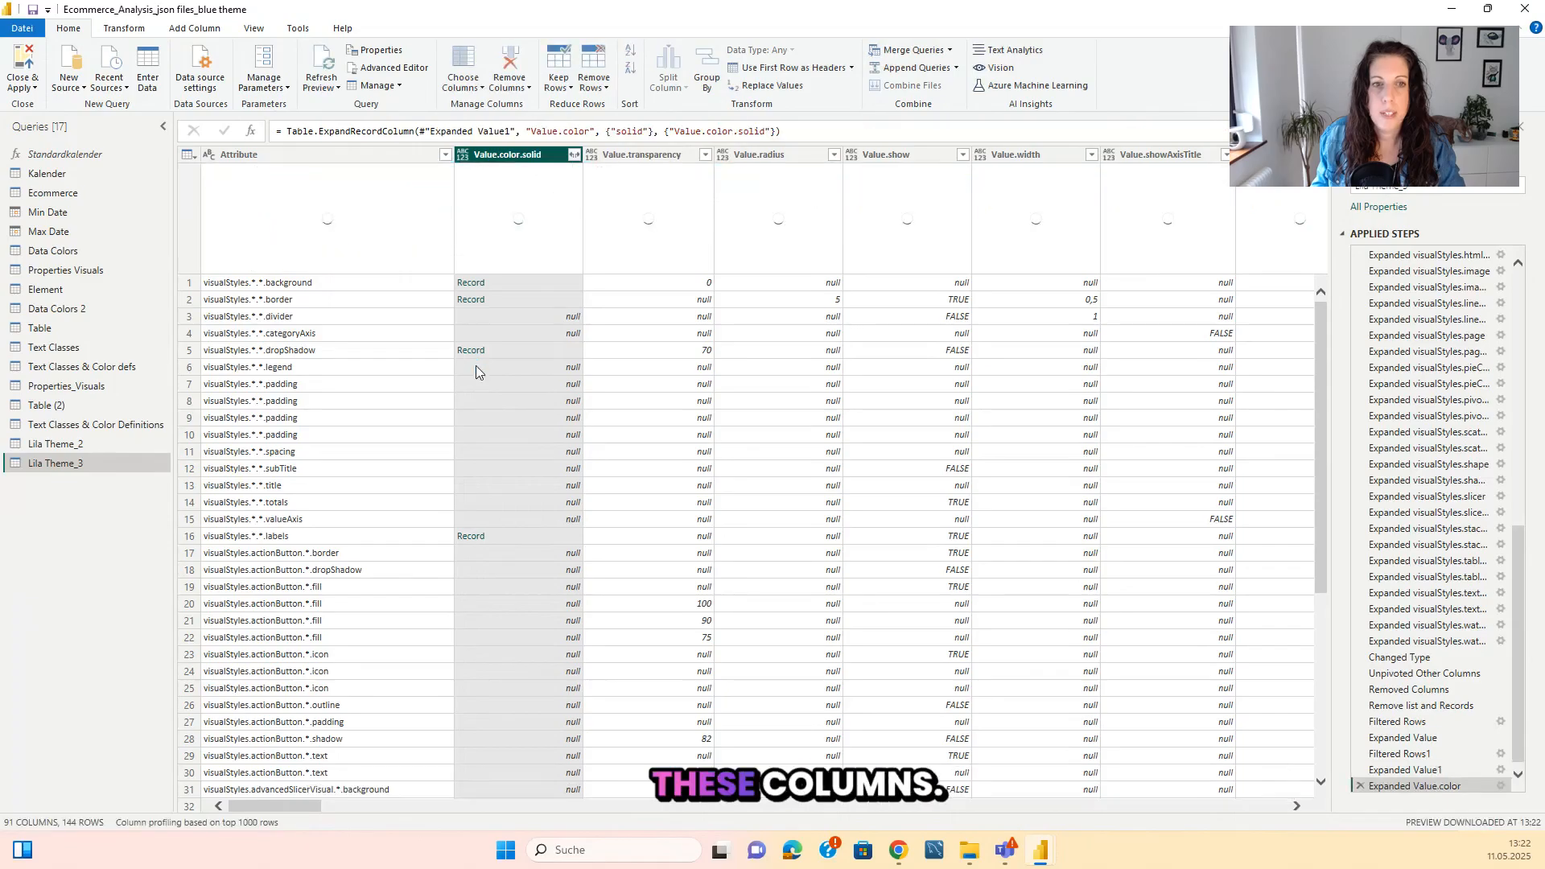
{"action": "left_click", "coordinate": [574, 155]}
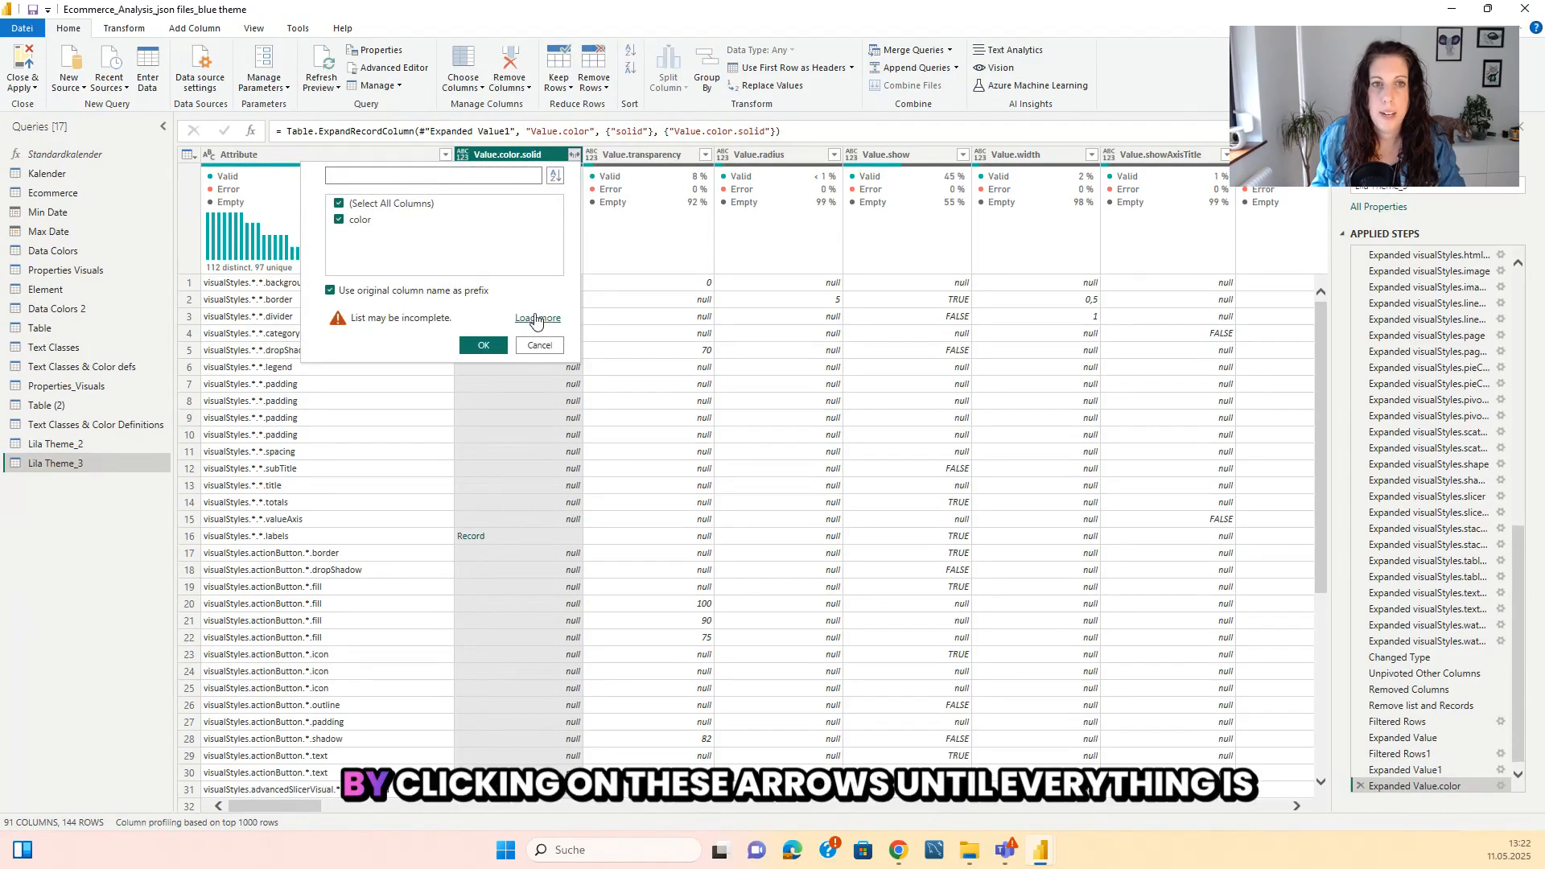
{"action": "left_click", "coordinate": [531, 316]}
{"action": "left_click", "coordinate": [483, 366]}
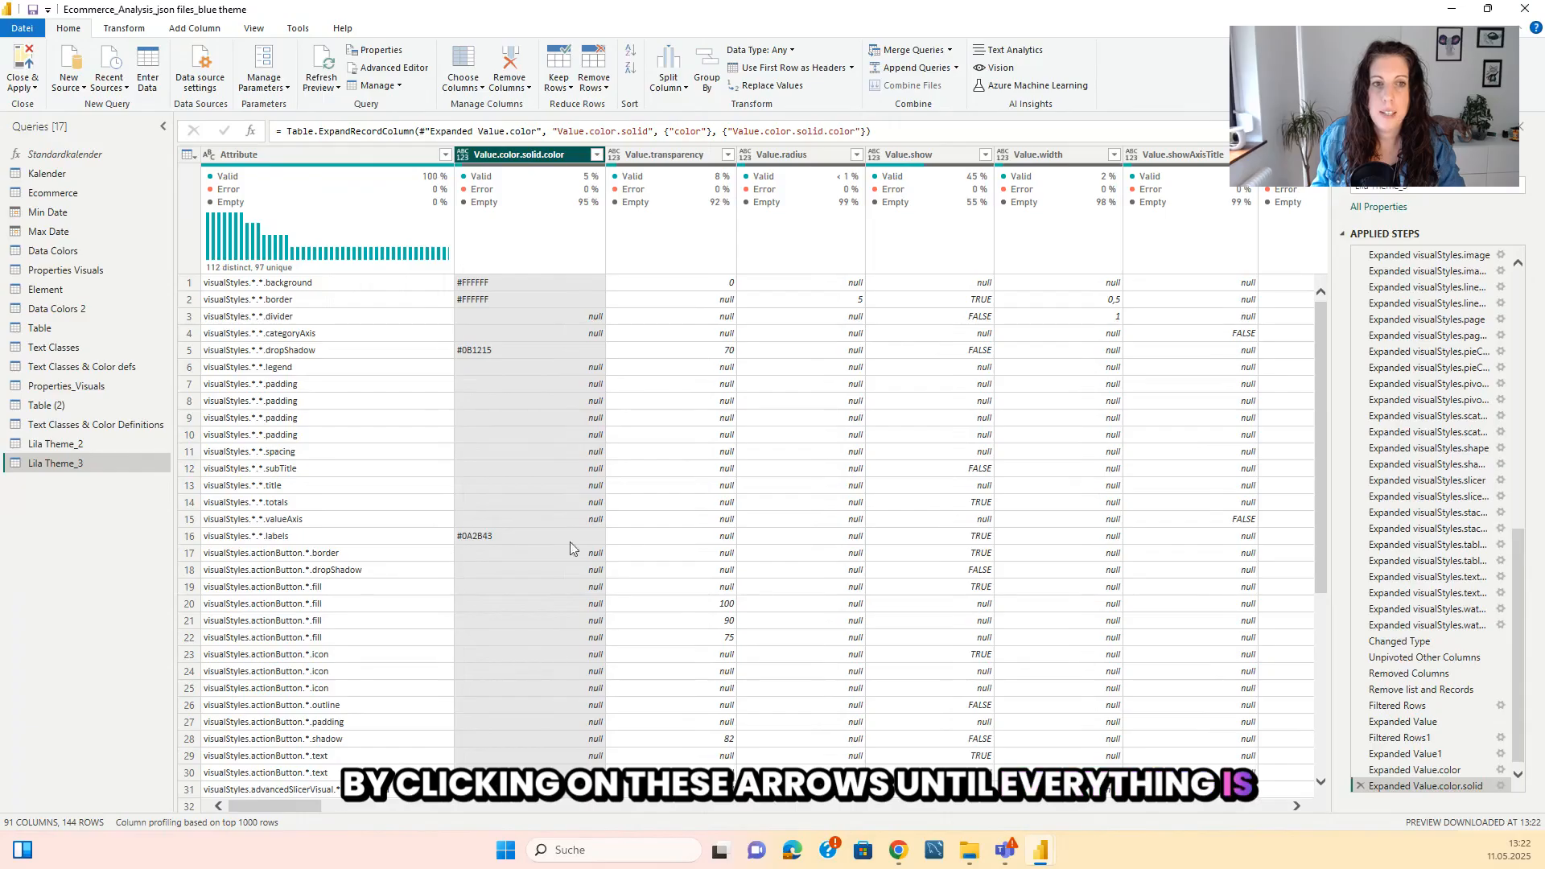
{"action": "scroll", "coordinate": [520, 517], "scroll_direction": "down", "scroll_amount": 20}
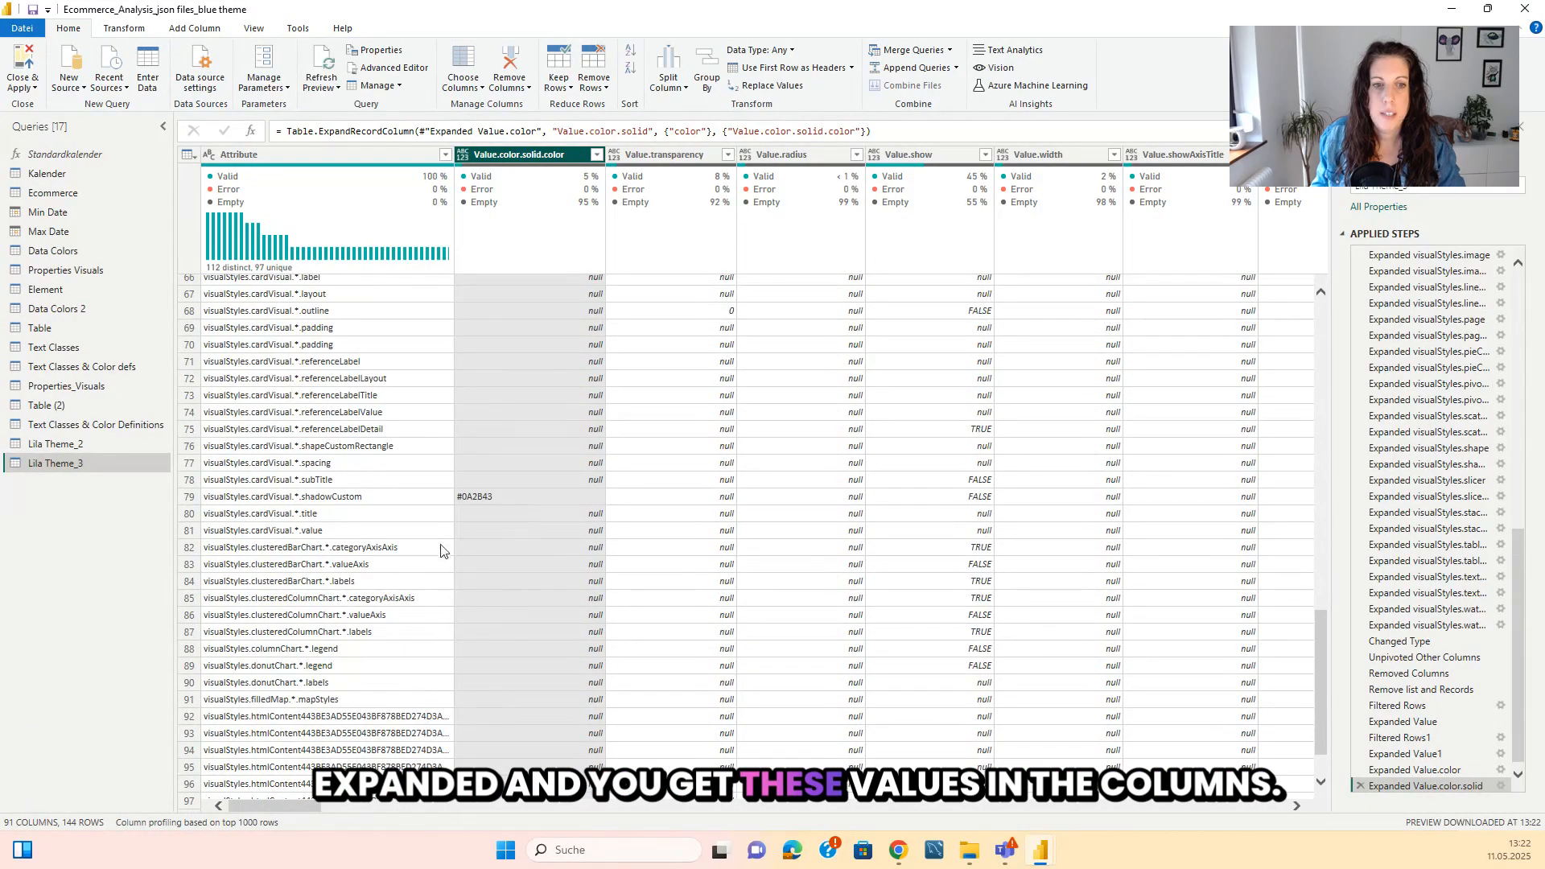
{"action": "scroll", "coordinate": [456, 748], "scroll_direction": "up", "scroll_amount": 20}
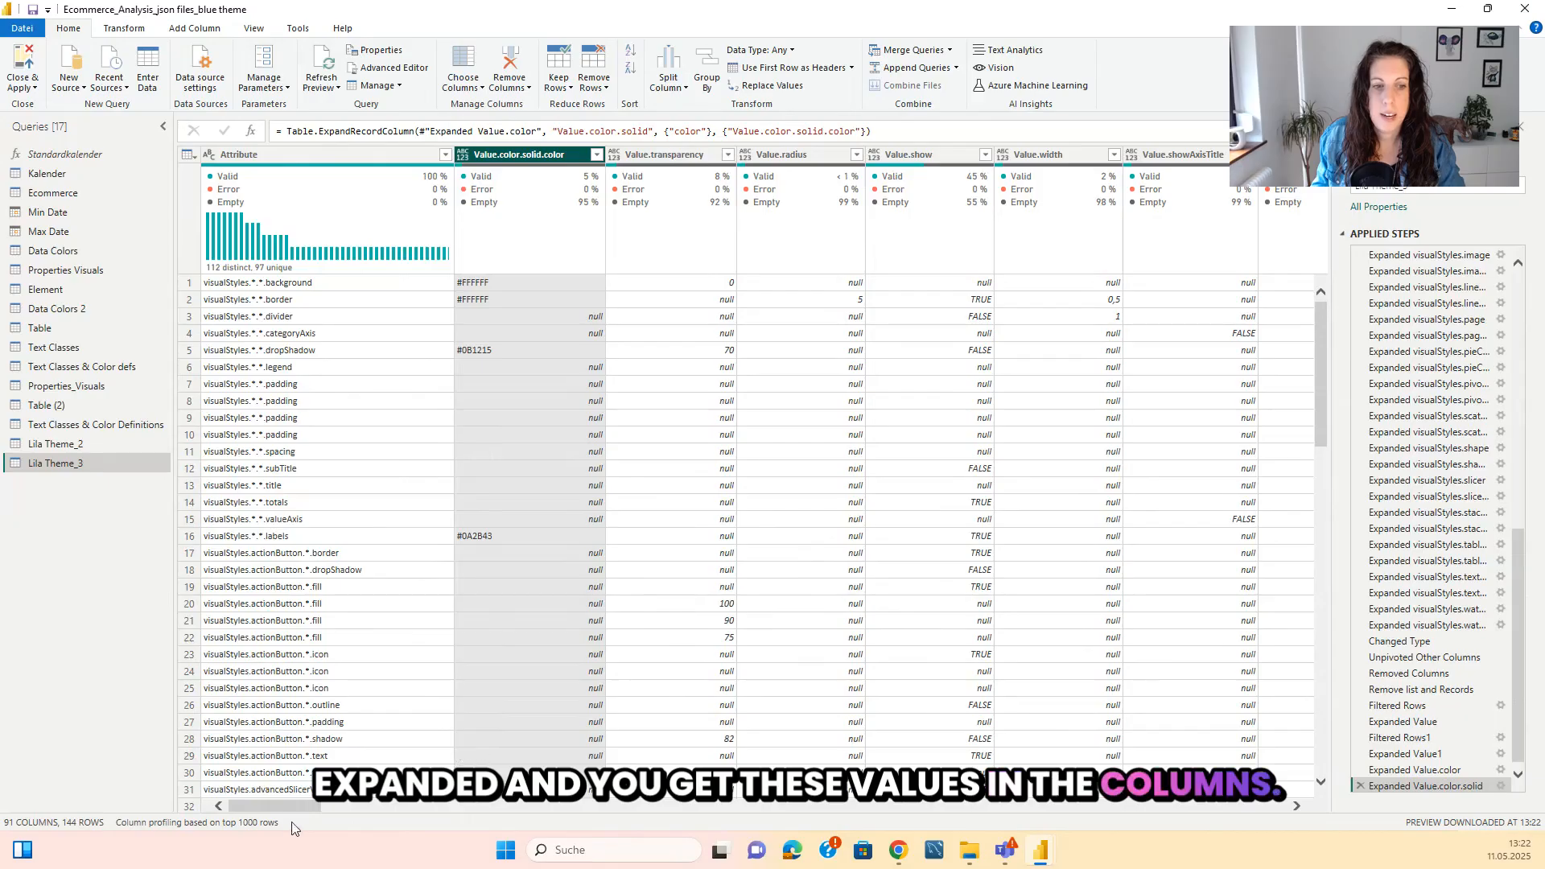
Unpivot all columns of Lila Theme_3 other than Attribute.
{"action": "left_click", "coordinate": [331, 159]}
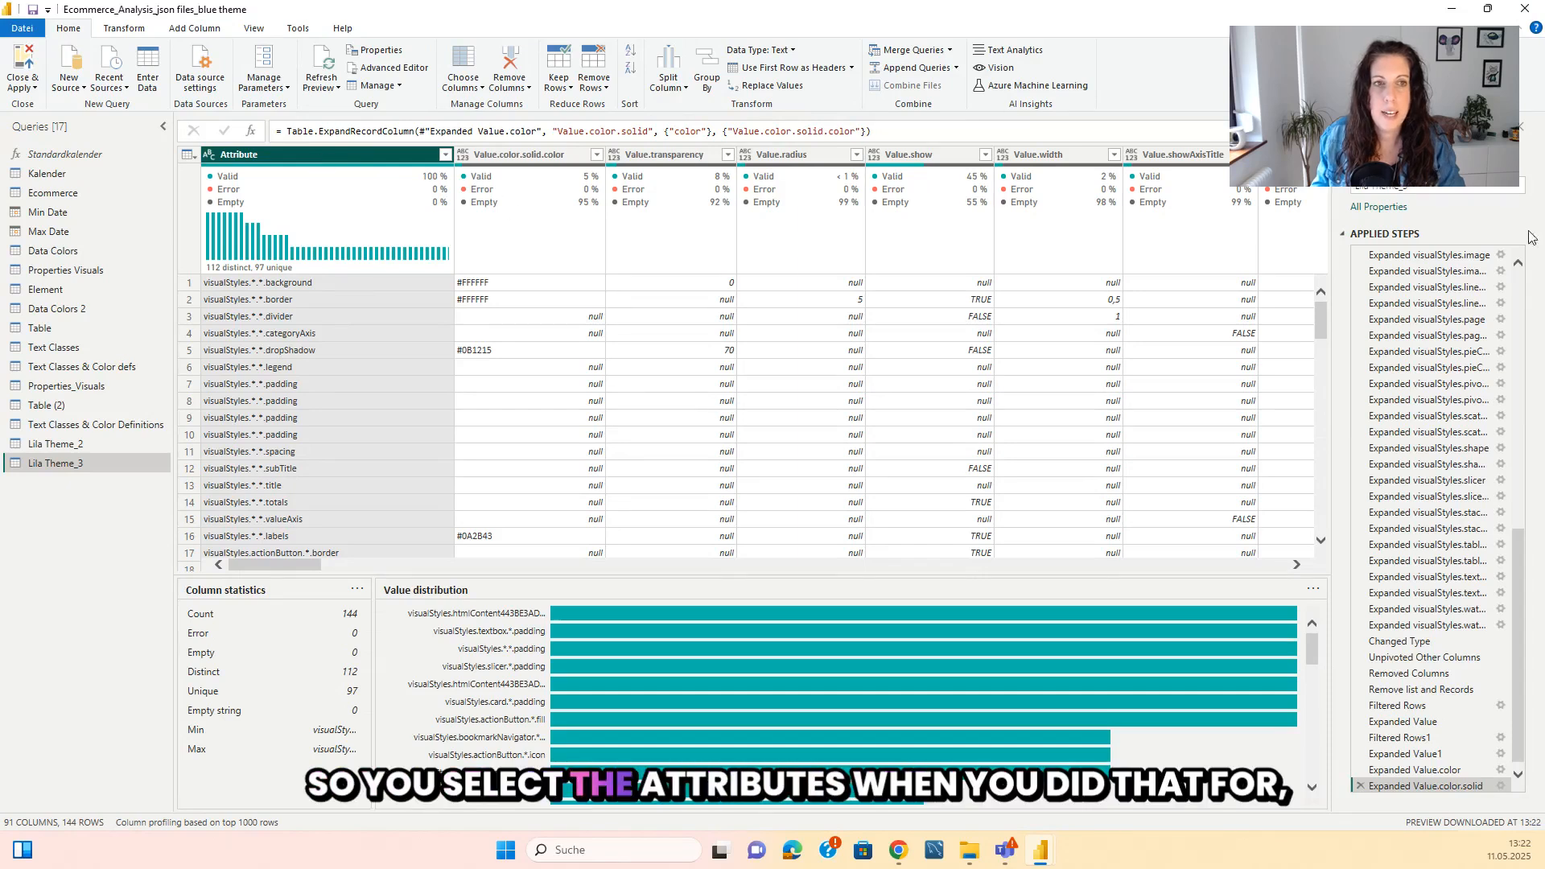
{"action": "left_click", "coordinate": [124, 28]}
{"action": "left_click", "coordinate": [460, 50]}
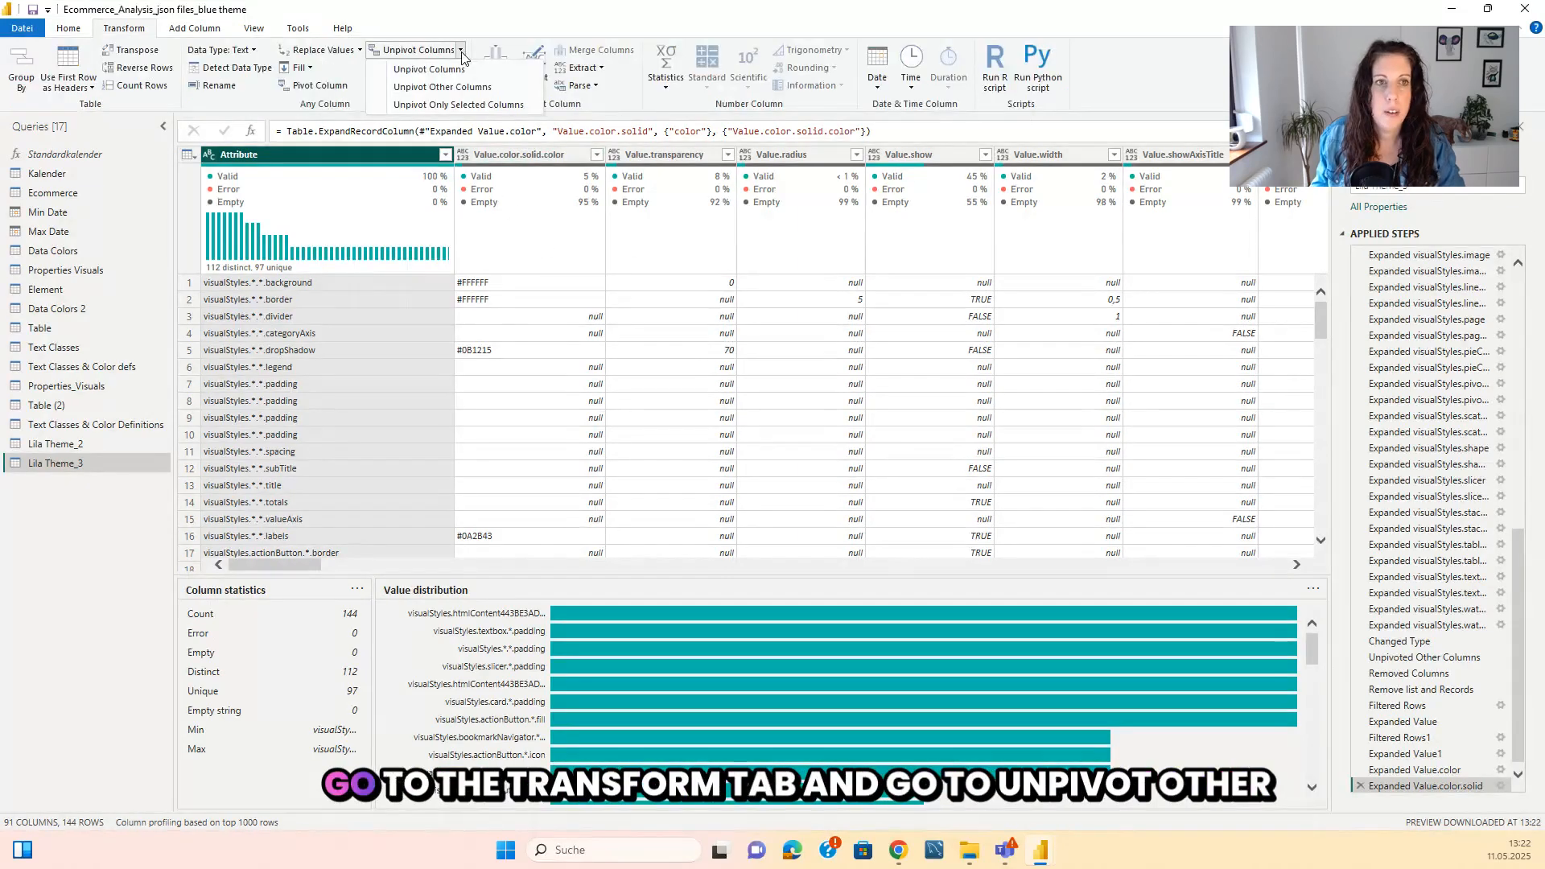
{"action": "left_click", "coordinate": [465, 89]}
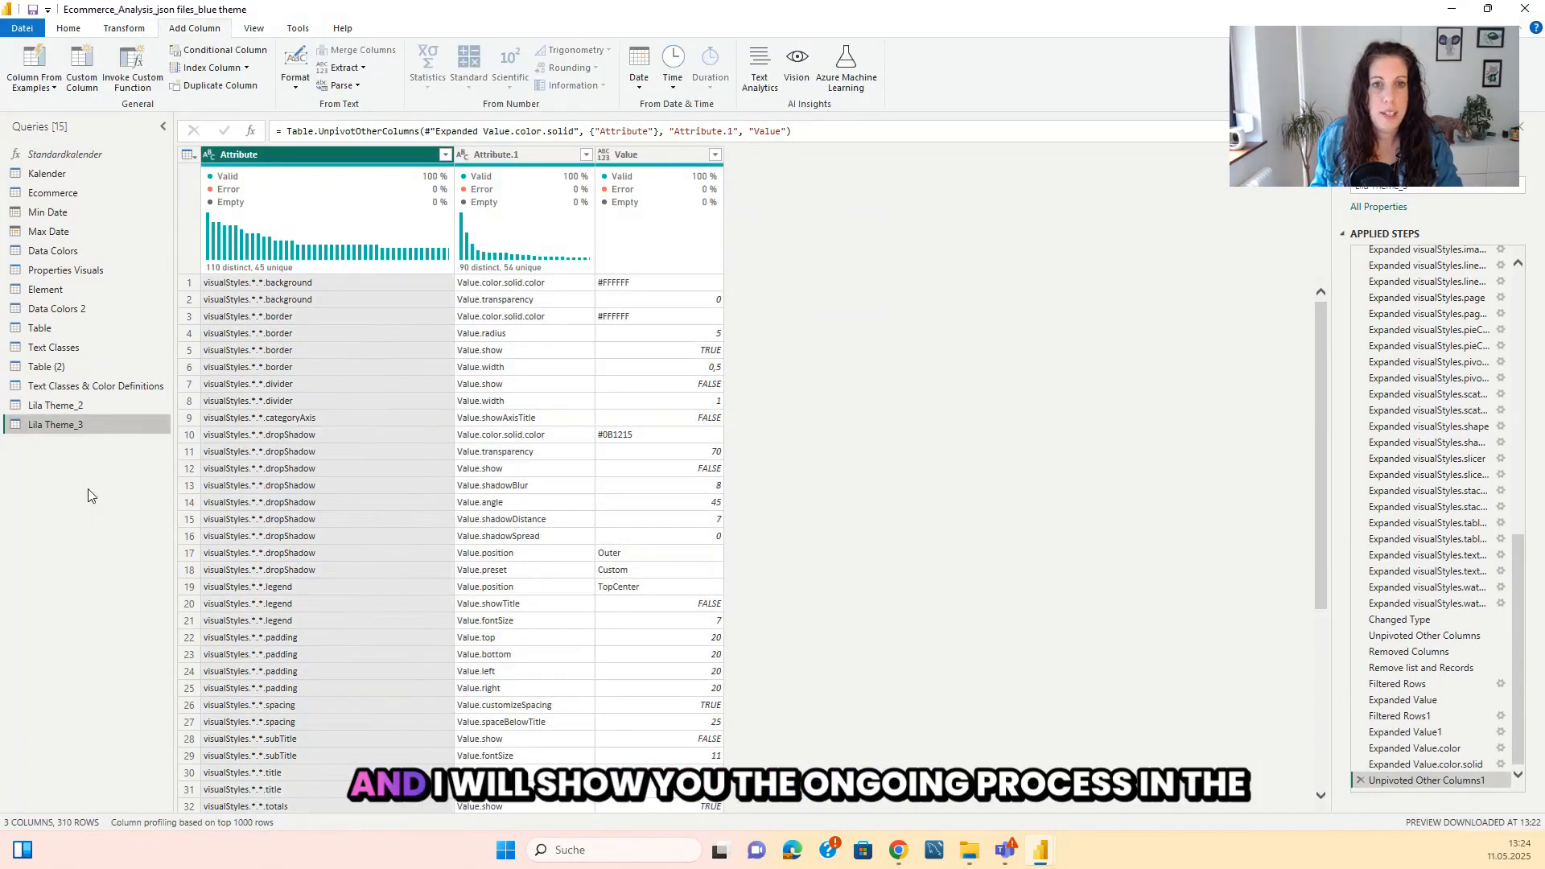
Compare the Lila Theme_3 query with the Properties Visuals query, ending on Properties Visuals.
{"action": "left_click", "coordinate": [92, 270]}
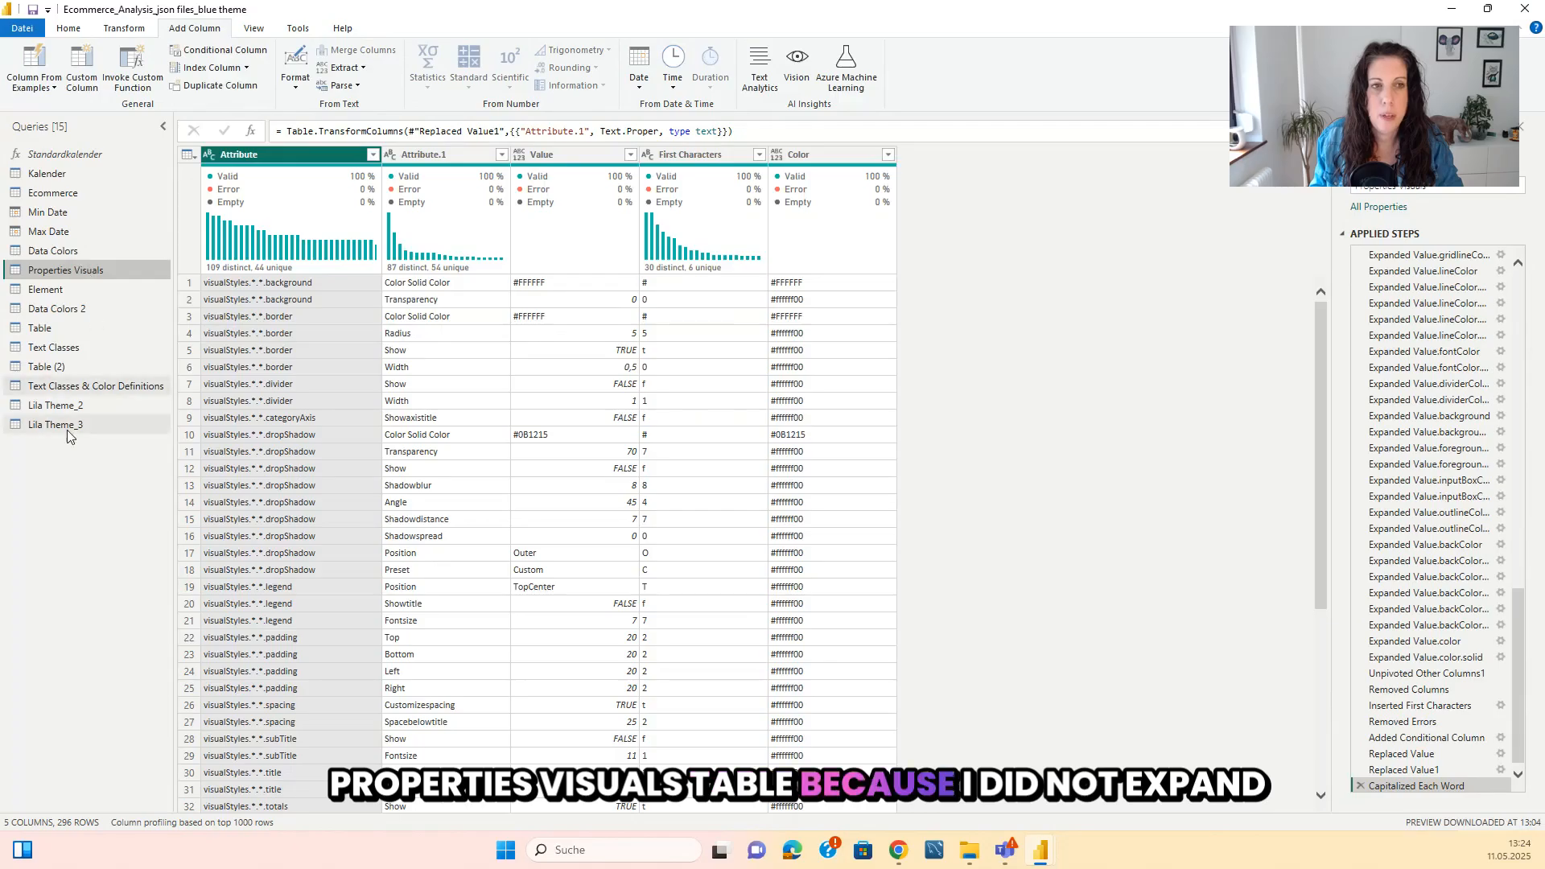
{"action": "left_click", "coordinate": [150, 419]}
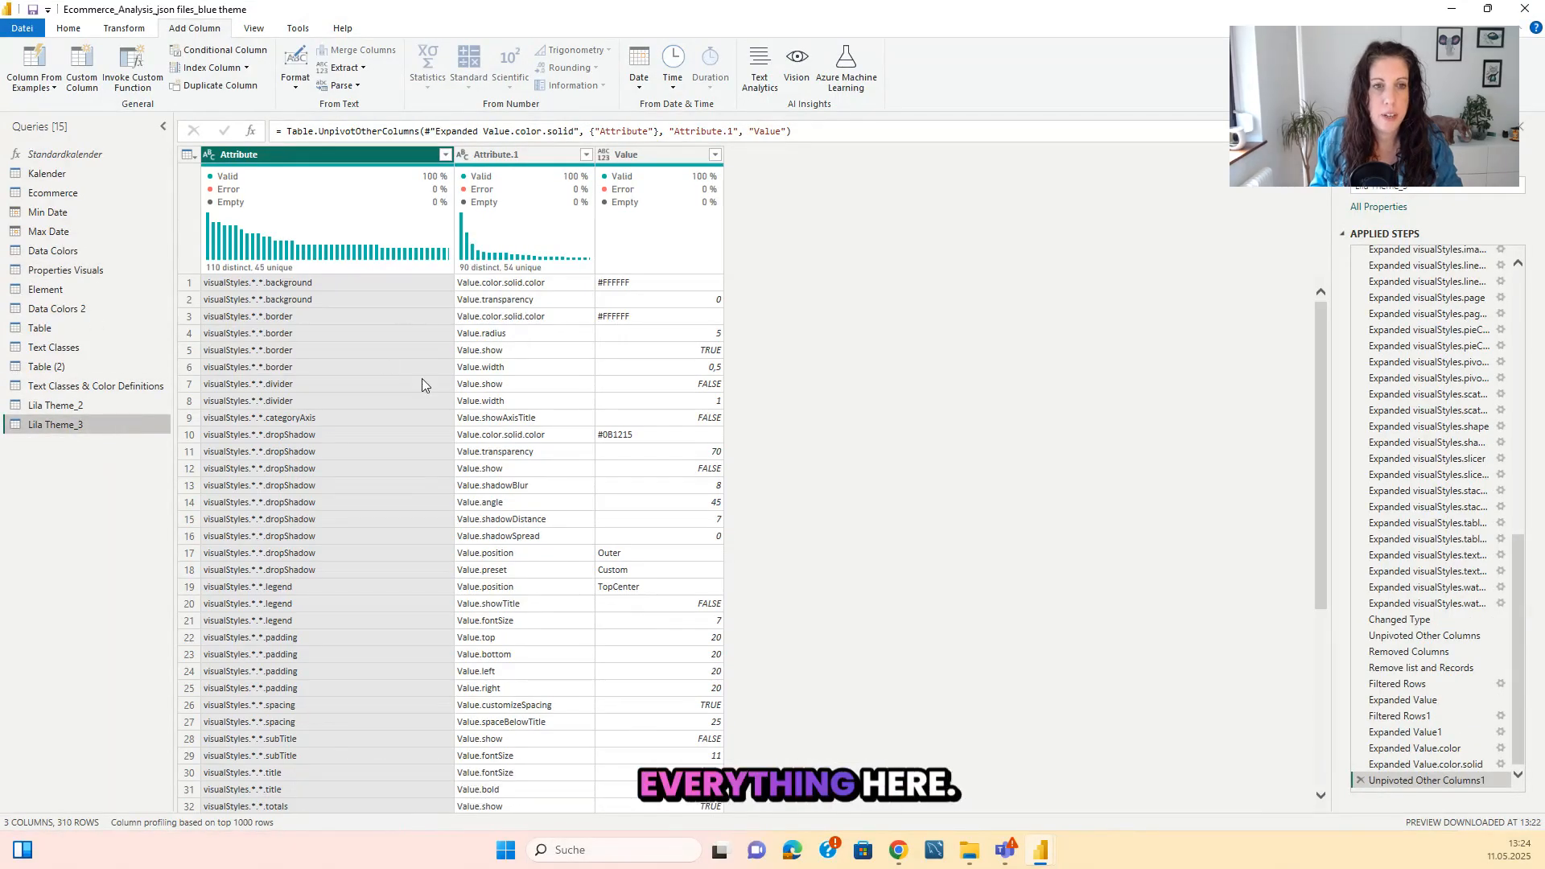
{"action": "left_click", "coordinate": [87, 272]}
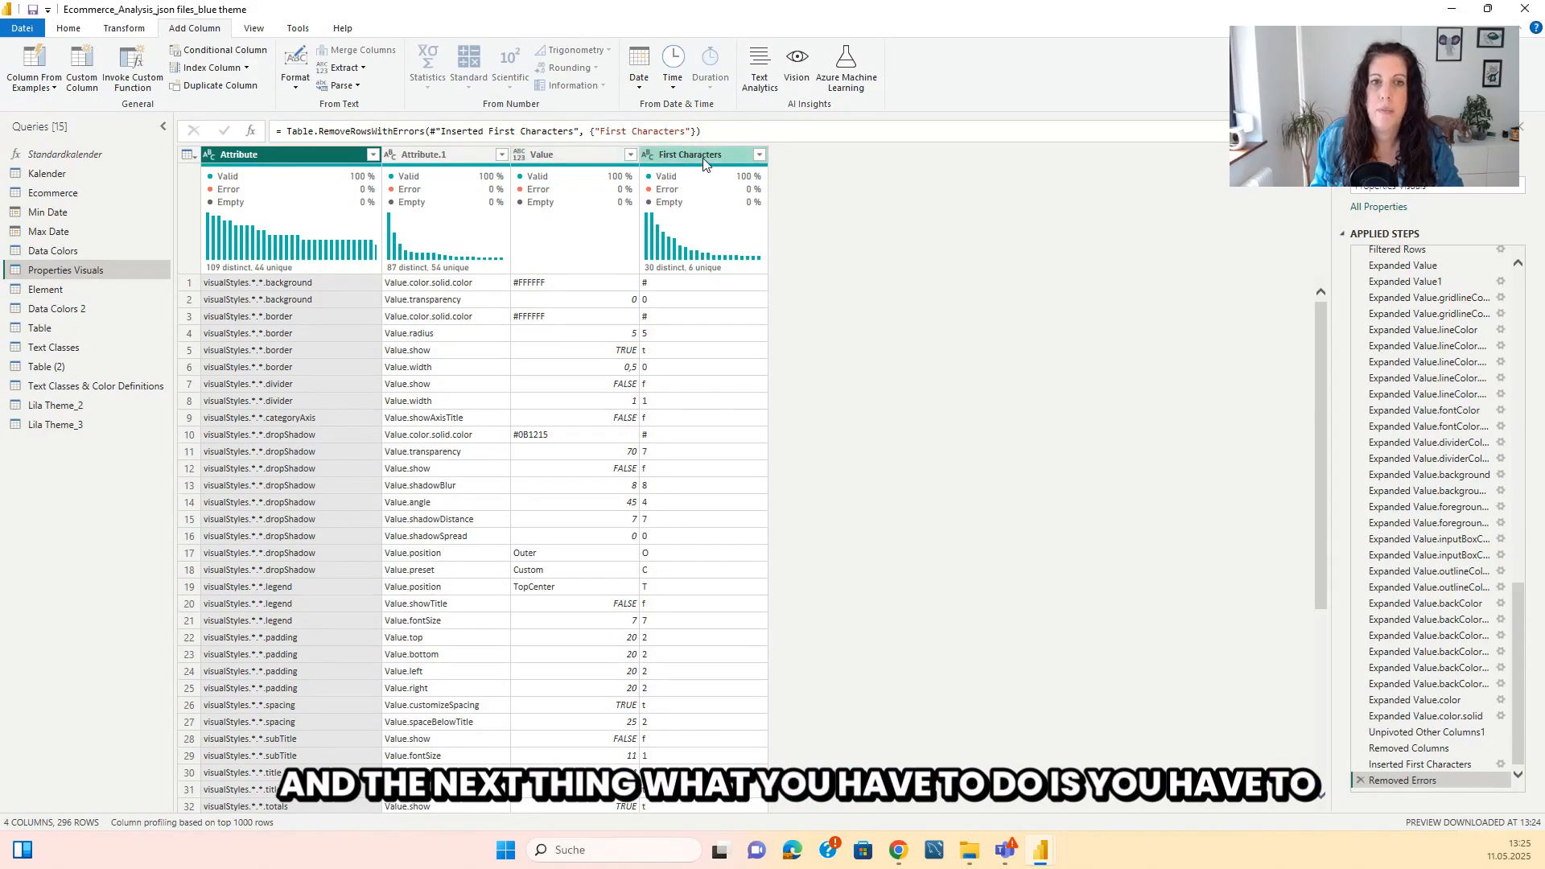
{"action": "left_click", "coordinate": [704, 159]}
{"action": "left_click", "coordinate": [564, 155]}
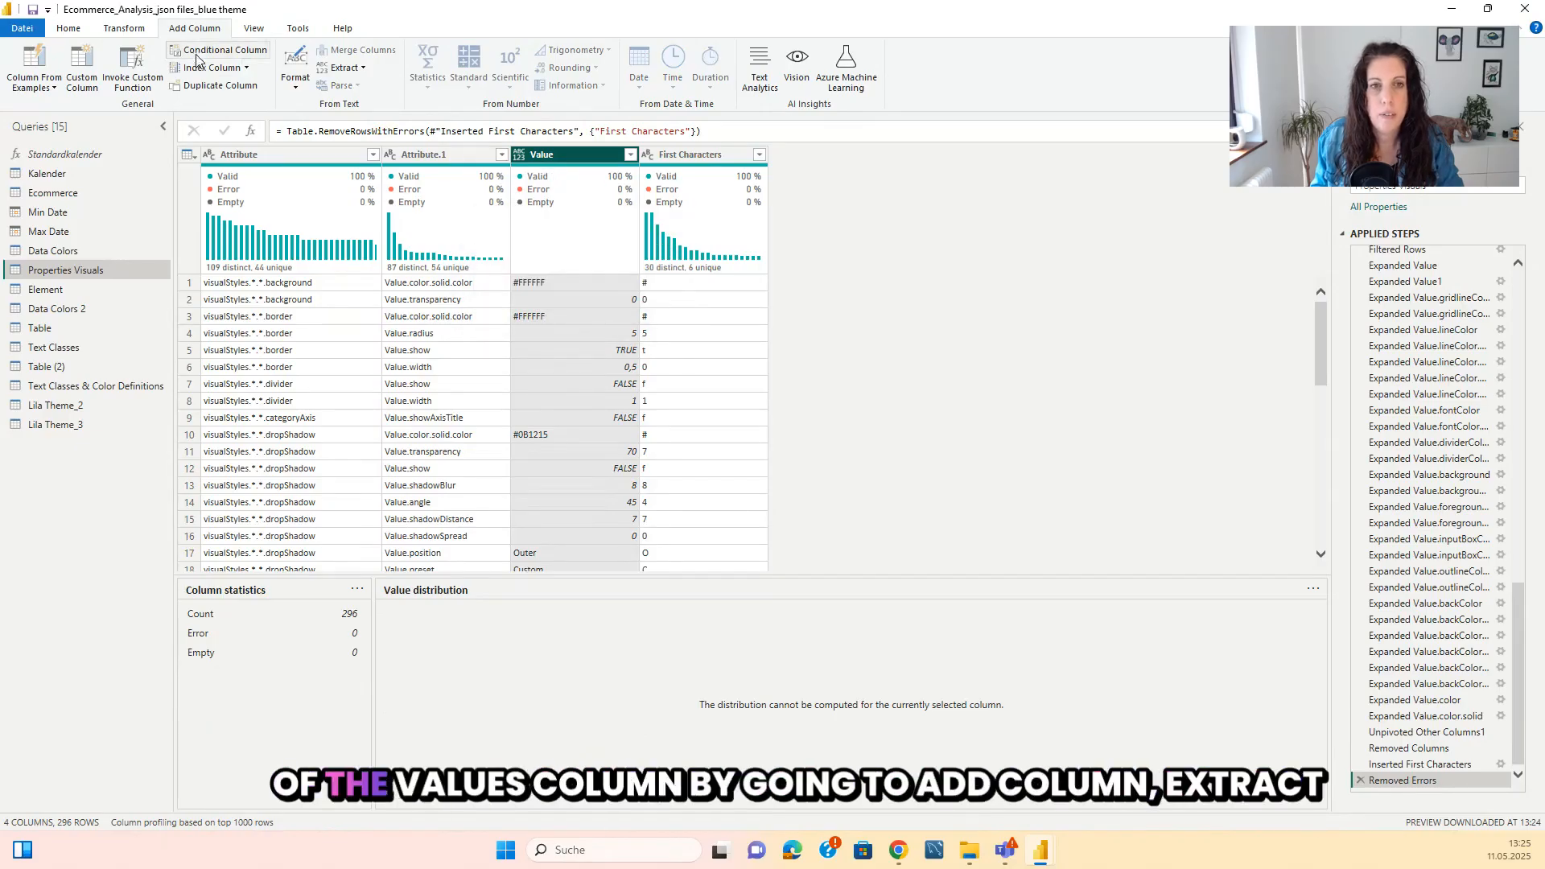
{"action": "left_click", "coordinate": [125, 29]}
{"action": "left_click", "coordinate": [193, 28]}
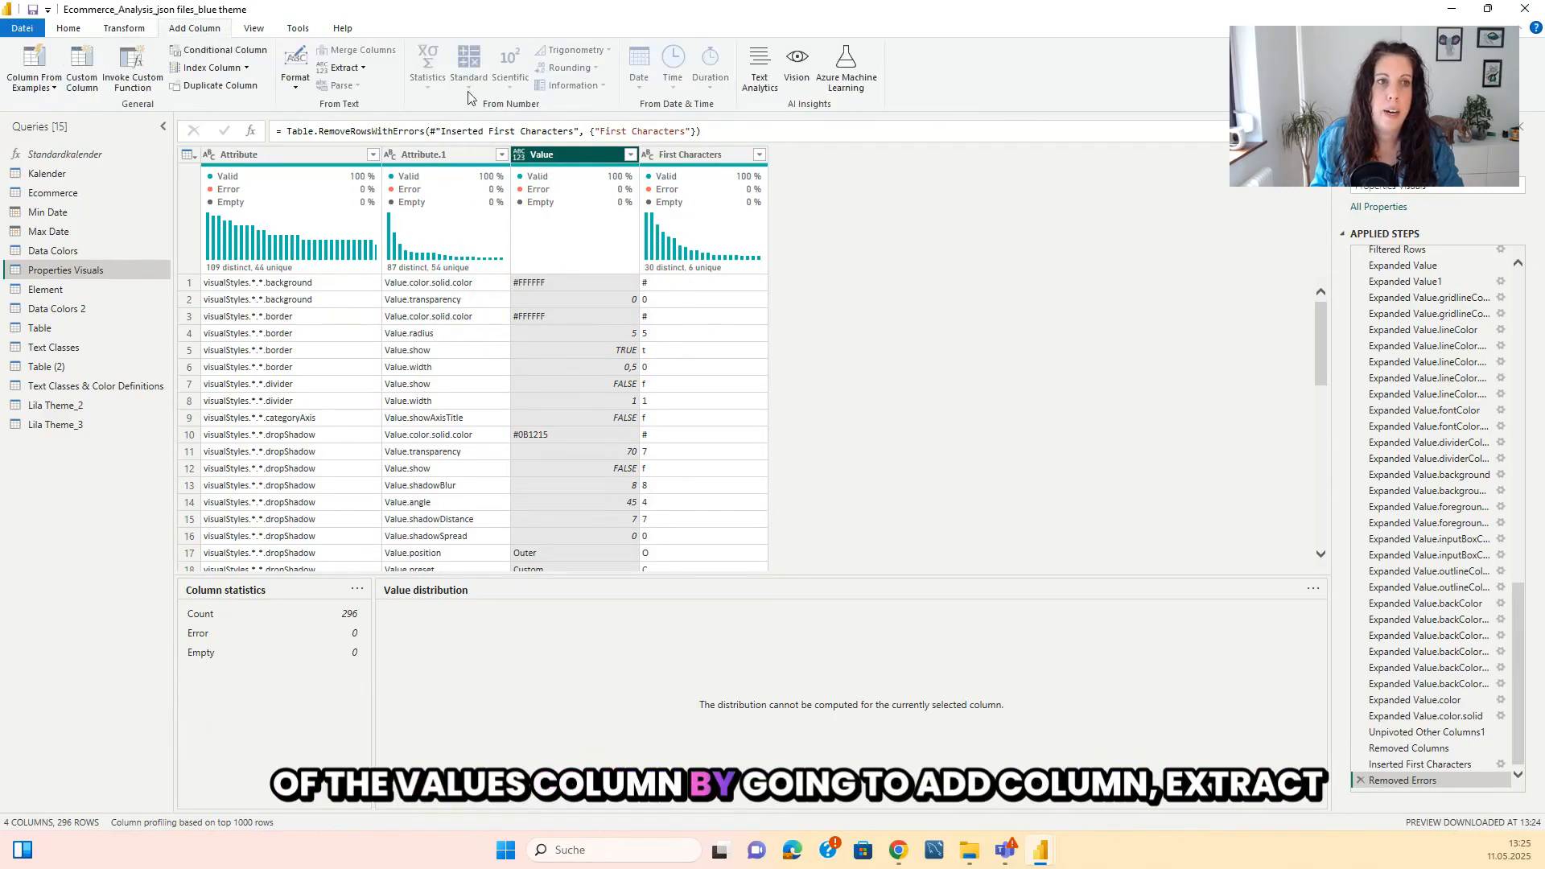
{"action": "left_click", "coordinate": [345, 68]}
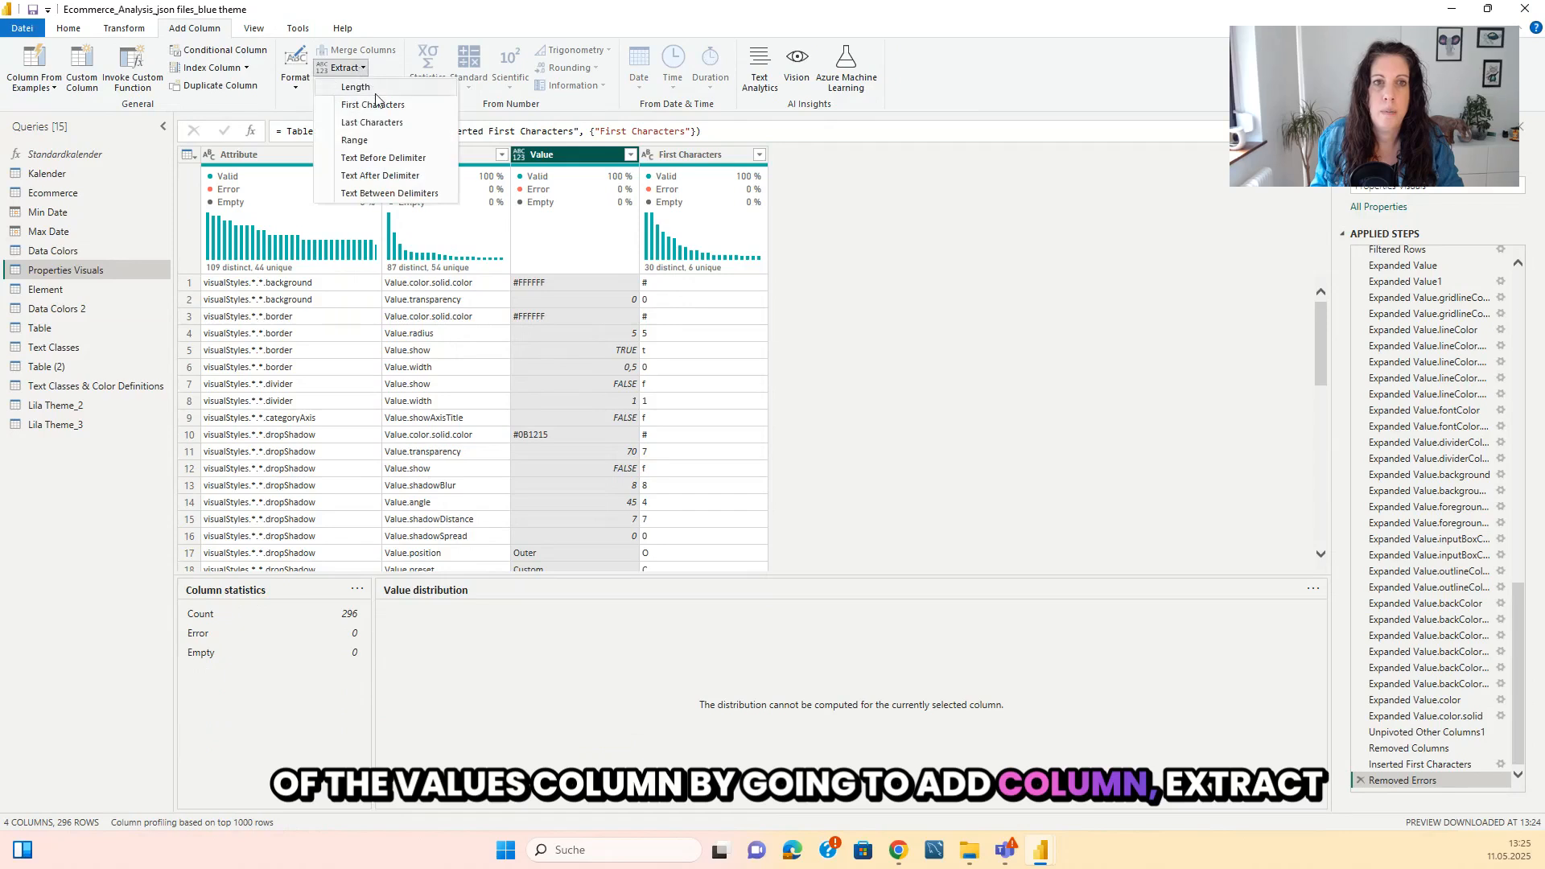
{"action": "left_click", "coordinate": [354, 107]}
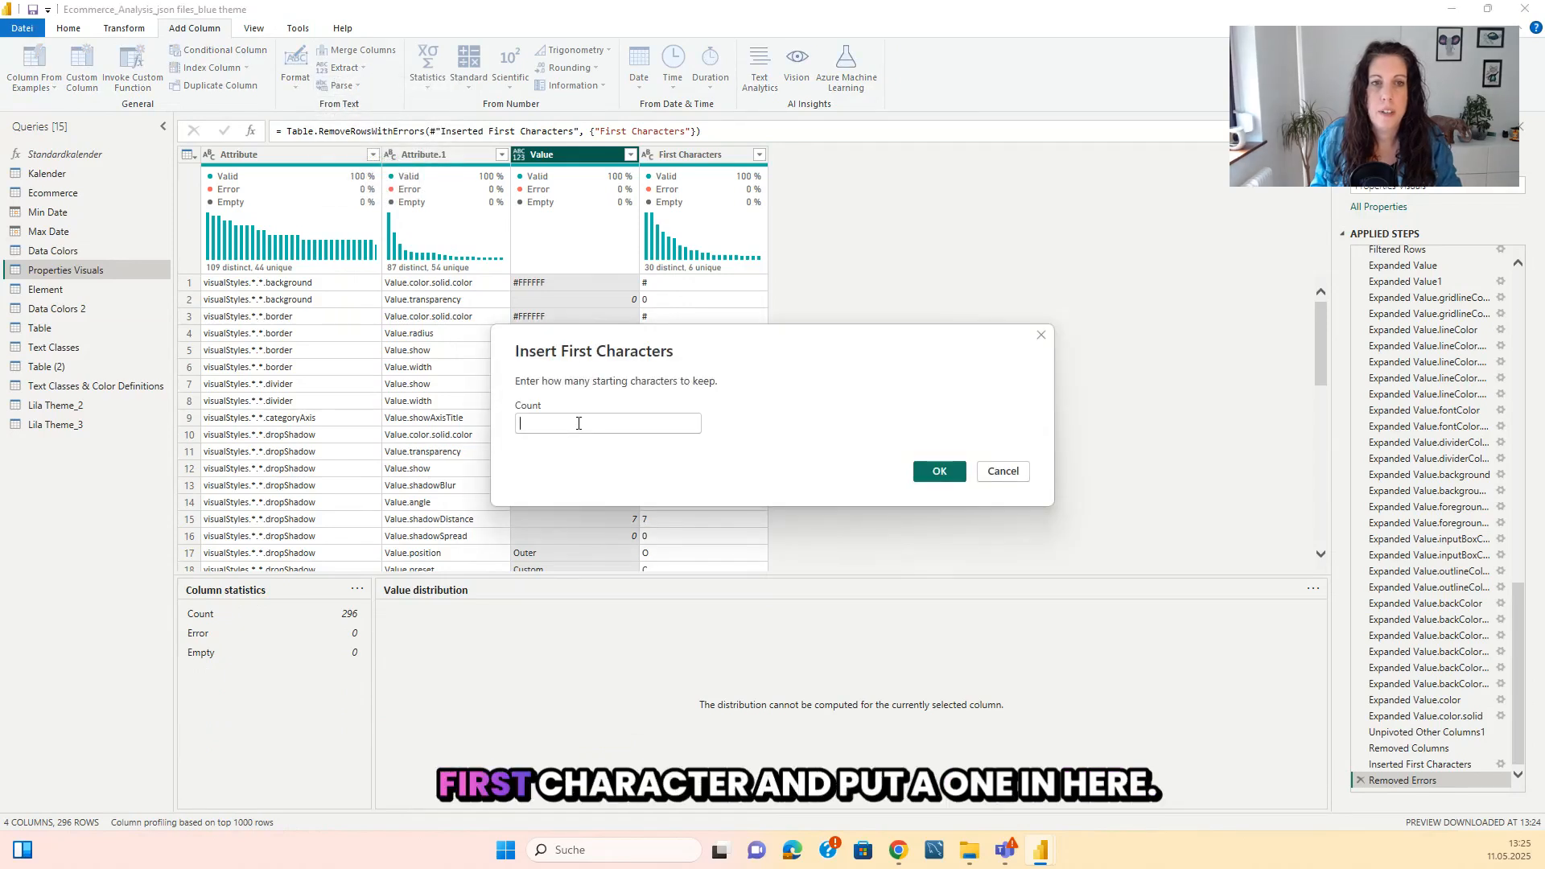
{"action": "left_click", "coordinate": [1002, 470]}
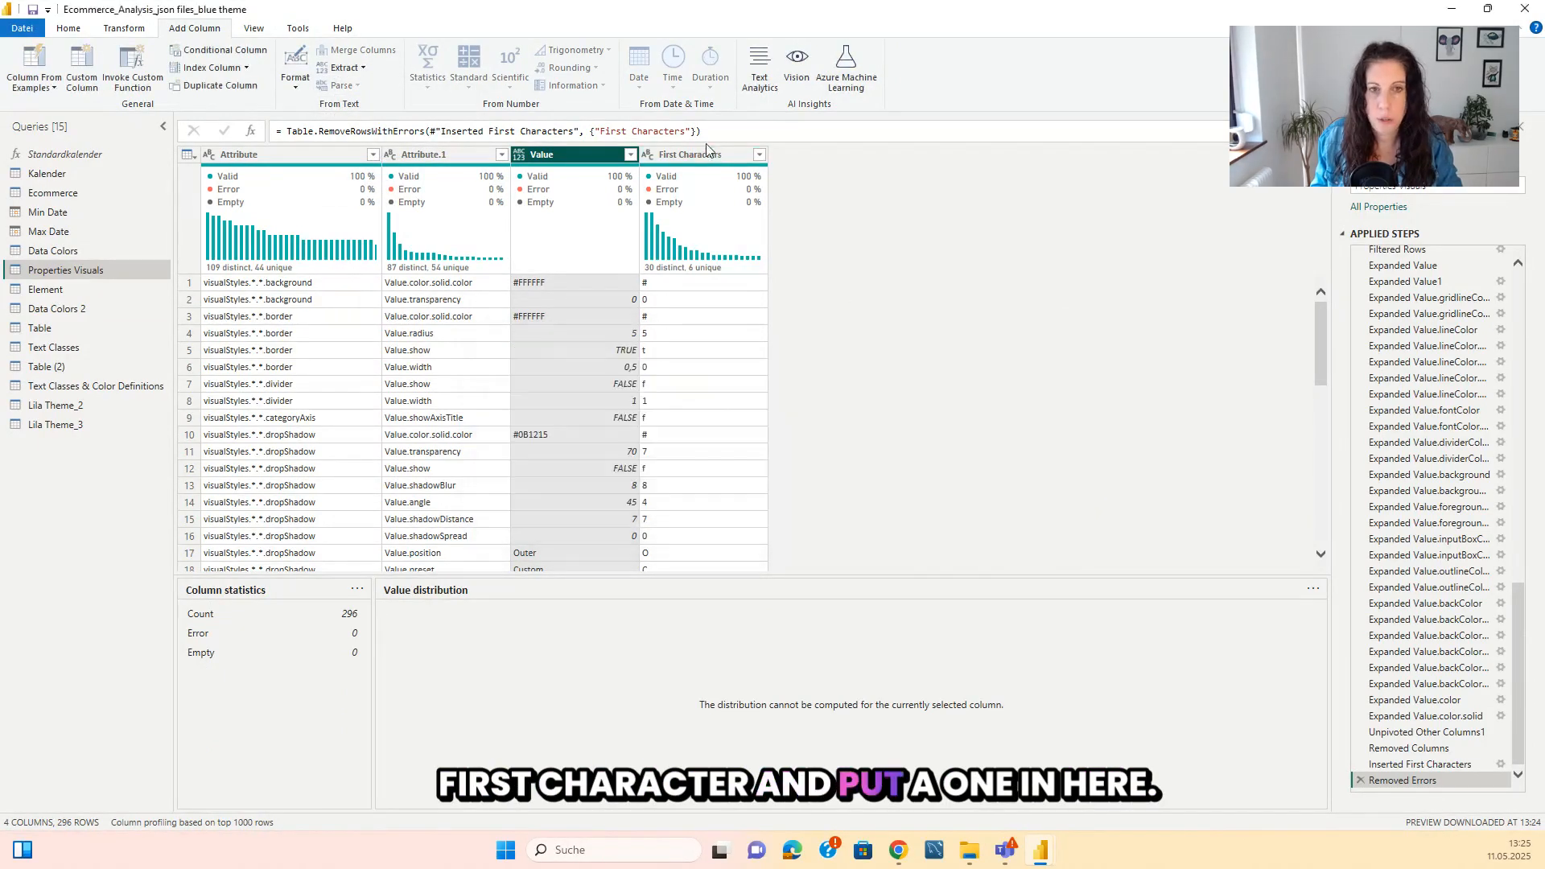
Start a conditional column in Properties Visuals with the condition that First Characters equals #.
{"action": "left_click", "coordinate": [705, 154]}
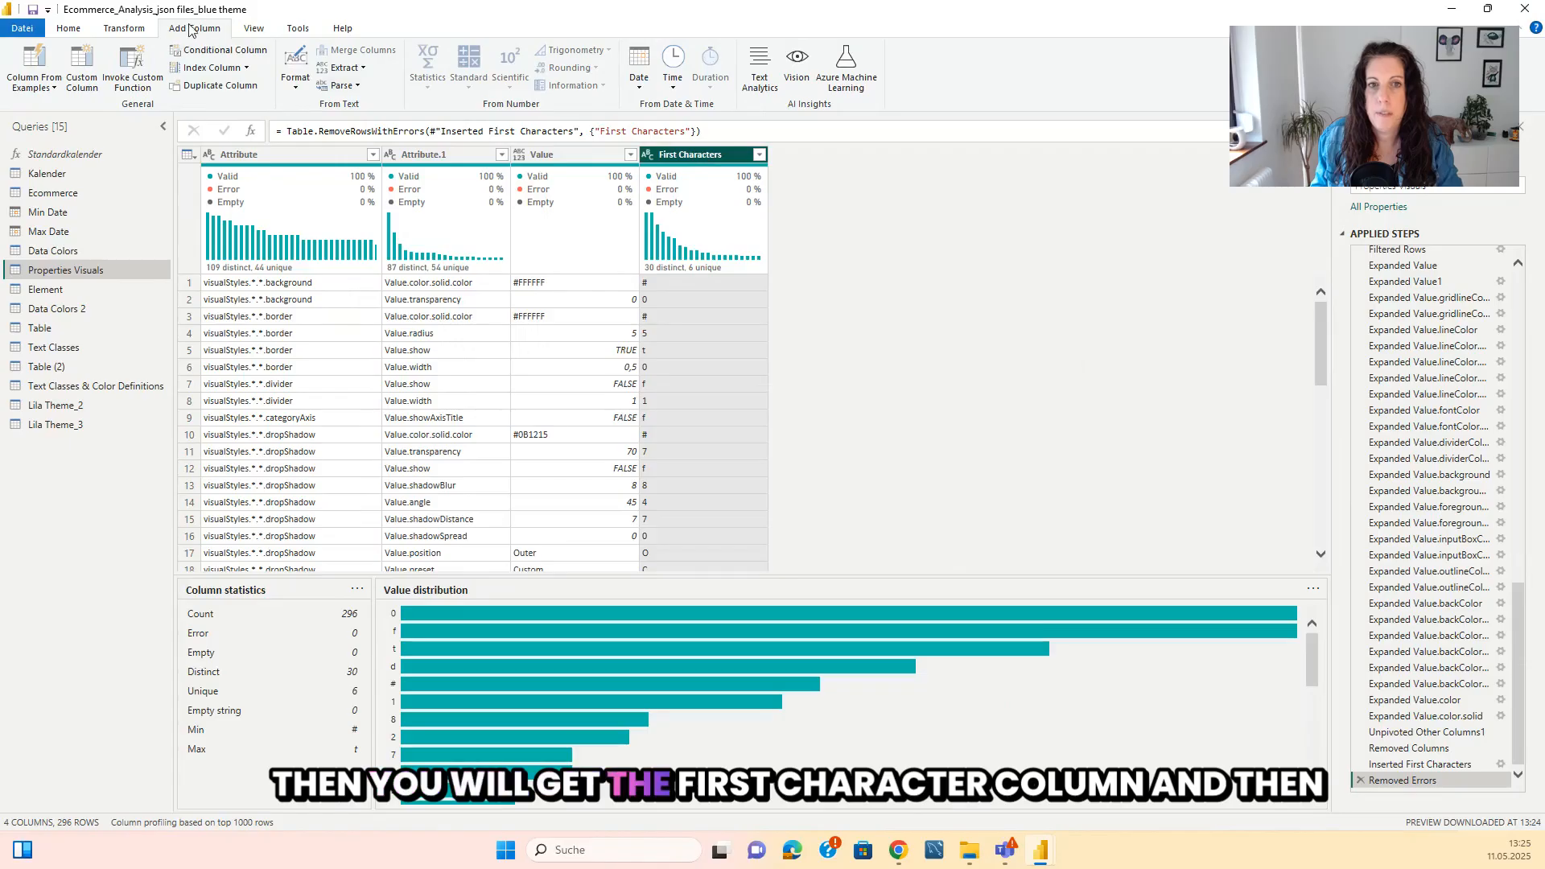
{"action": "left_click", "coordinate": [215, 57]}
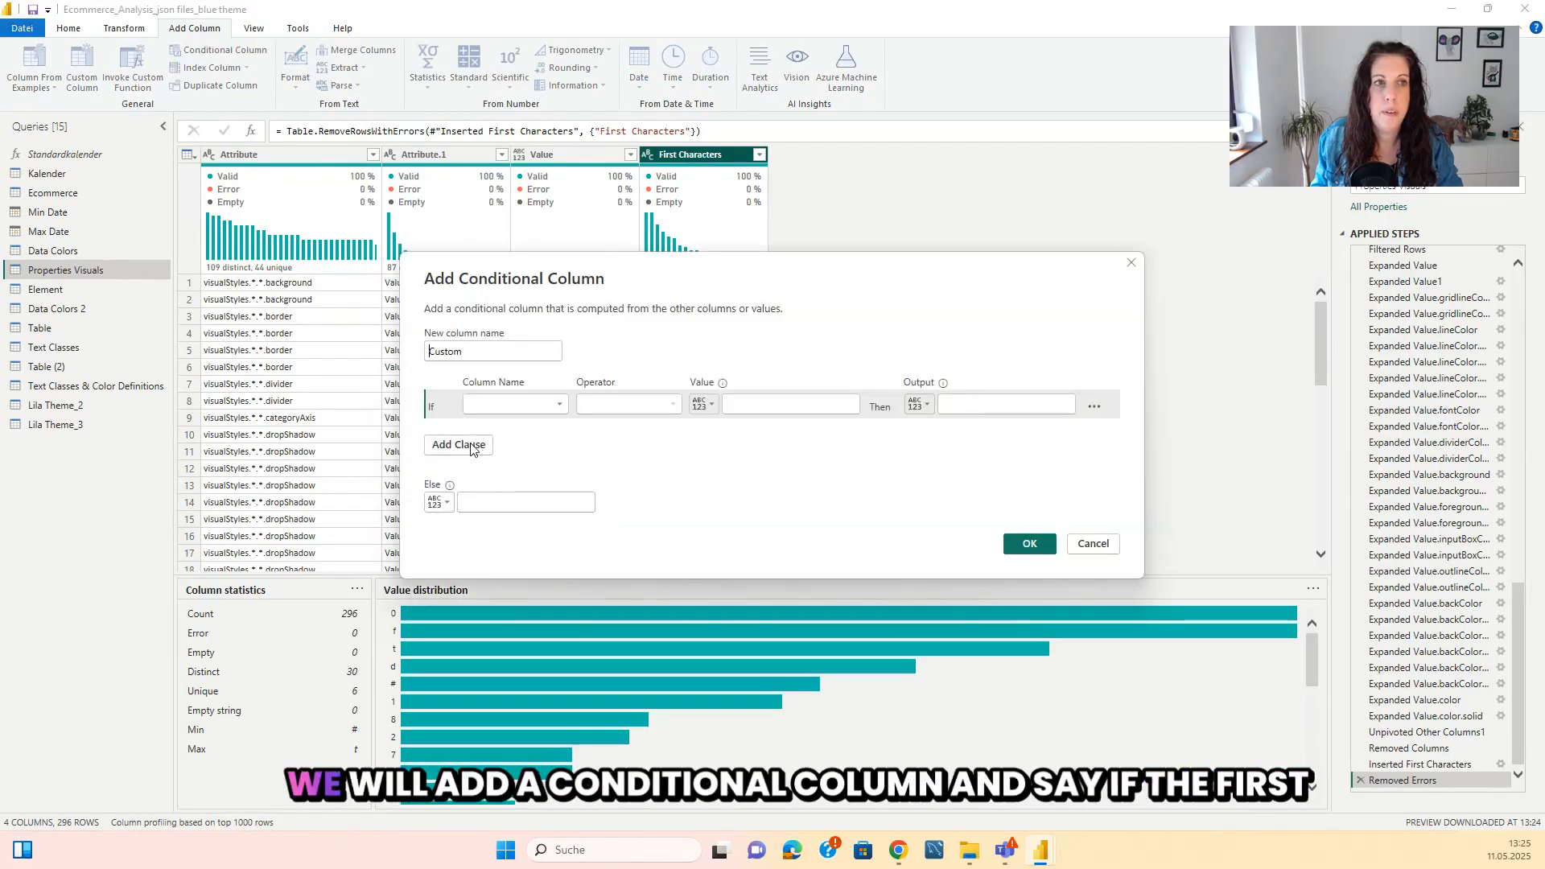
{"action": "left_click", "coordinate": [515, 404]}
{"action": "left_click", "coordinate": [498, 471]}
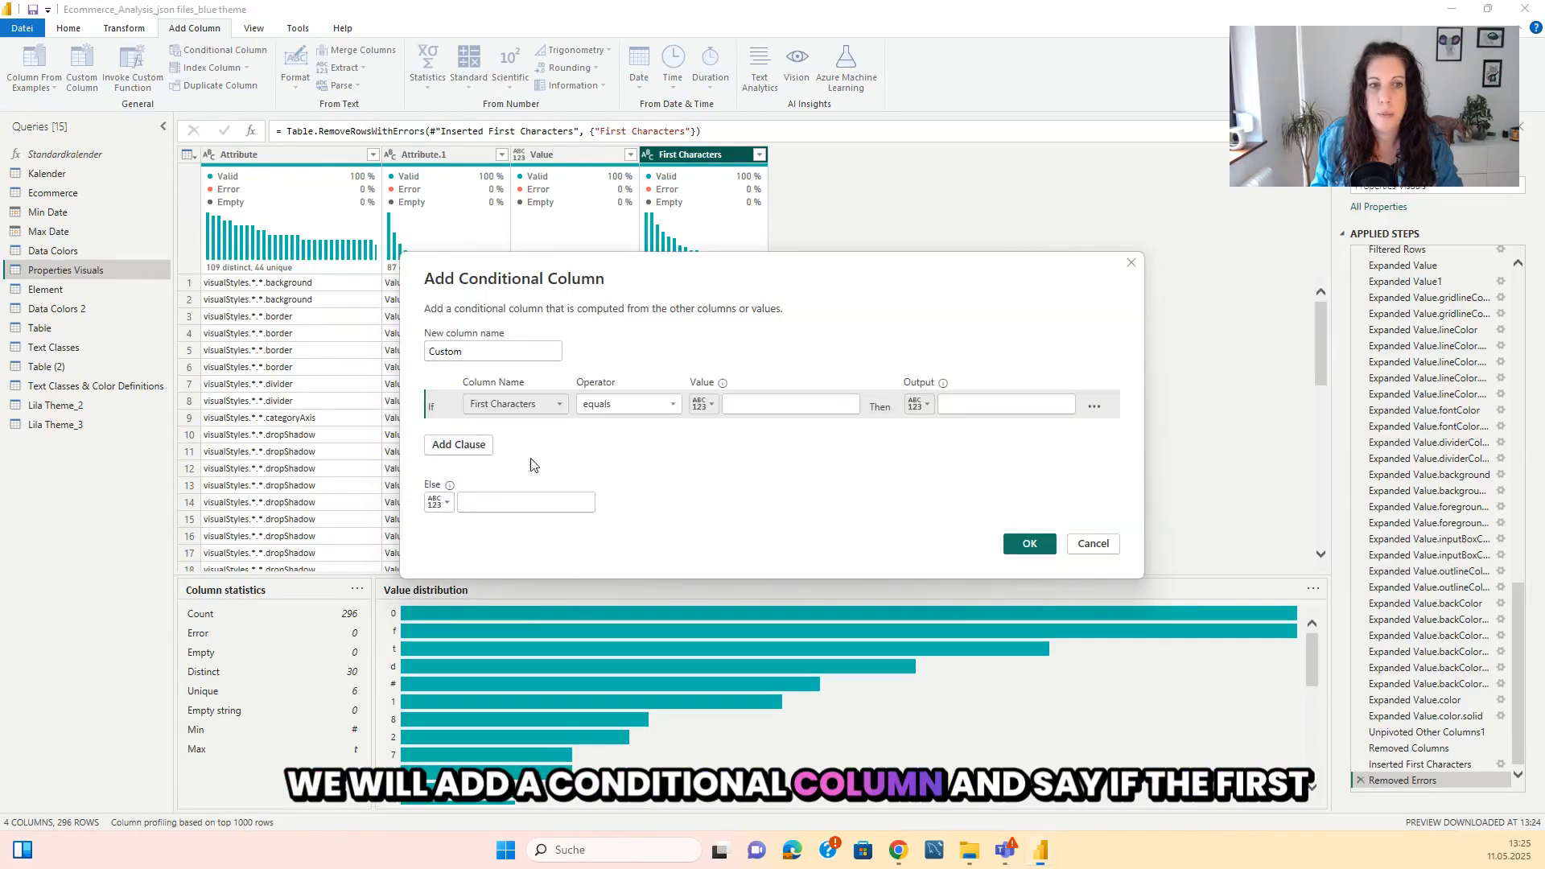
{"action": "left_click", "coordinate": [762, 404]}
{"action": "type", "text": "#"}
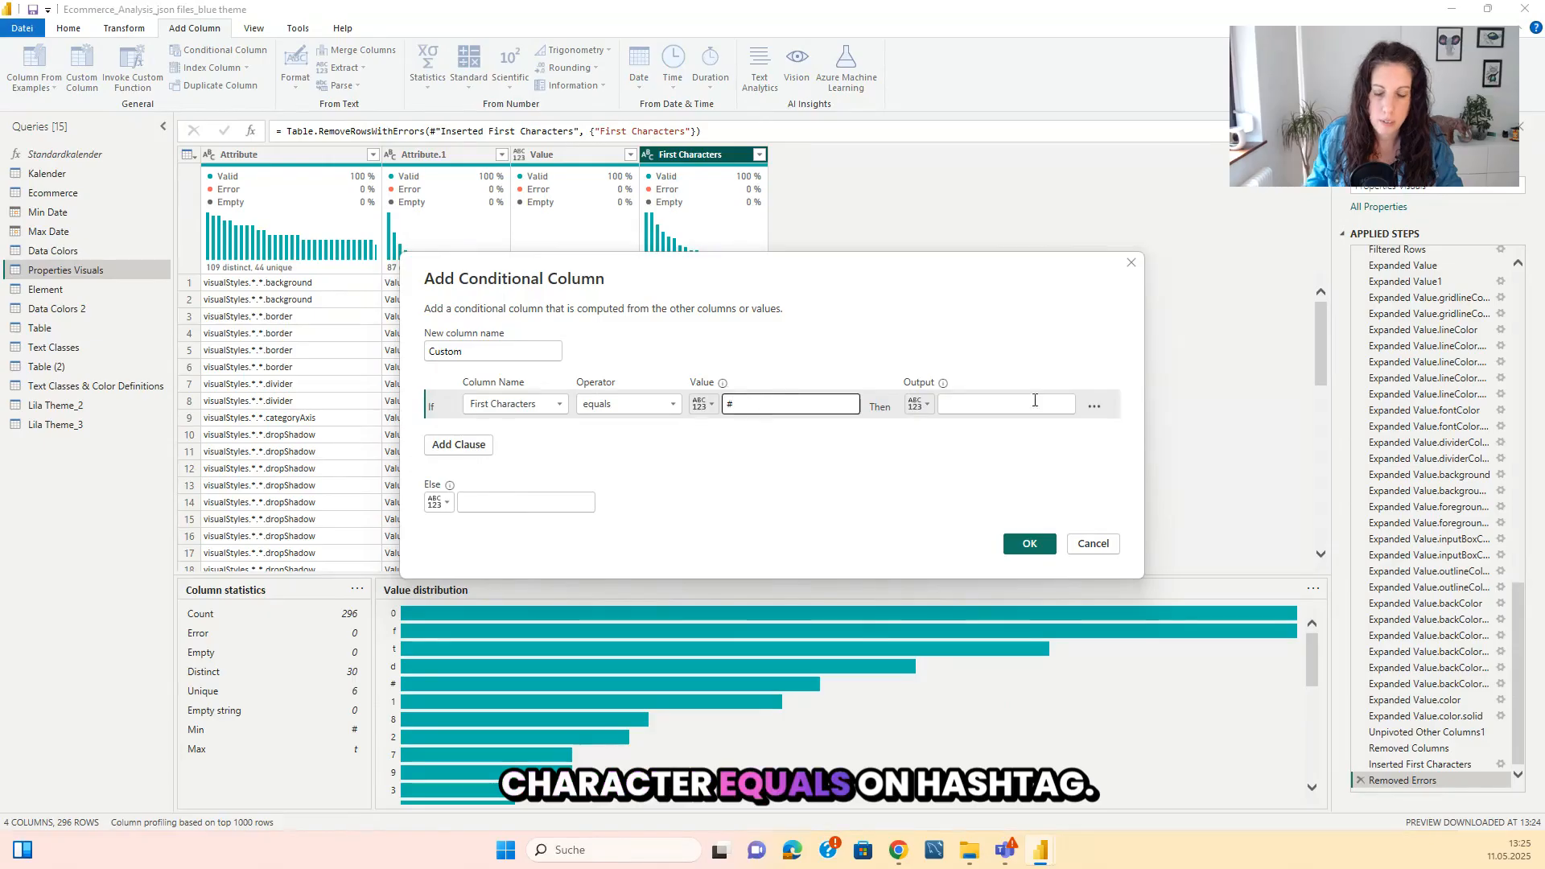
Set the conditional column's output to the Value column and its else value to #ffffff00, and create the column.
{"action": "left_click", "coordinate": [928, 405]}
{"action": "left_click", "coordinate": [966, 442]}
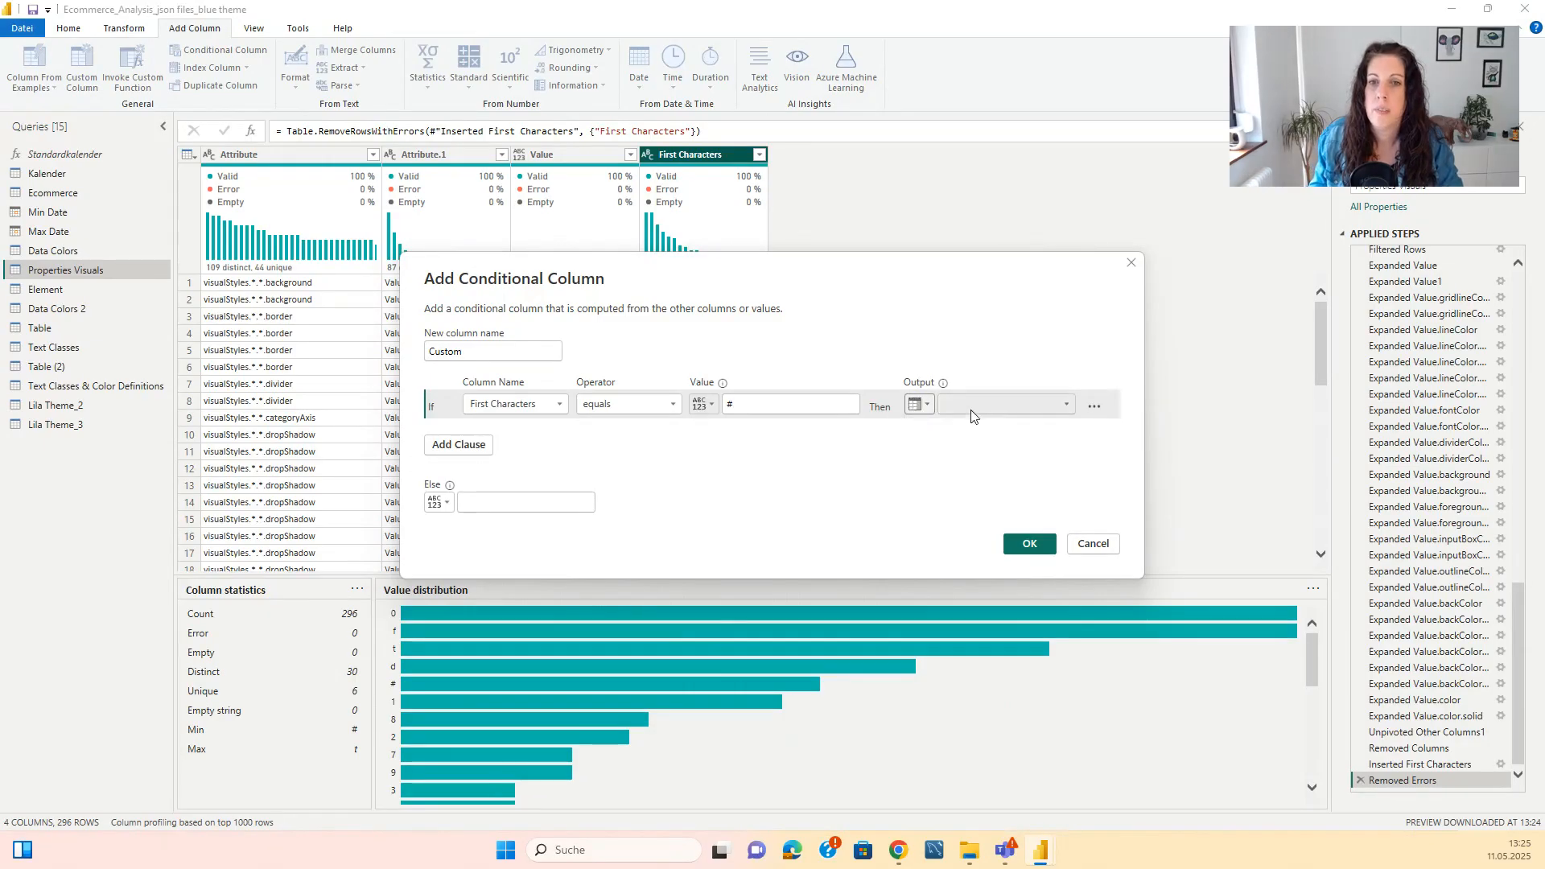
{"action": "left_click", "coordinate": [976, 405]}
{"action": "left_click", "coordinate": [966, 455]}
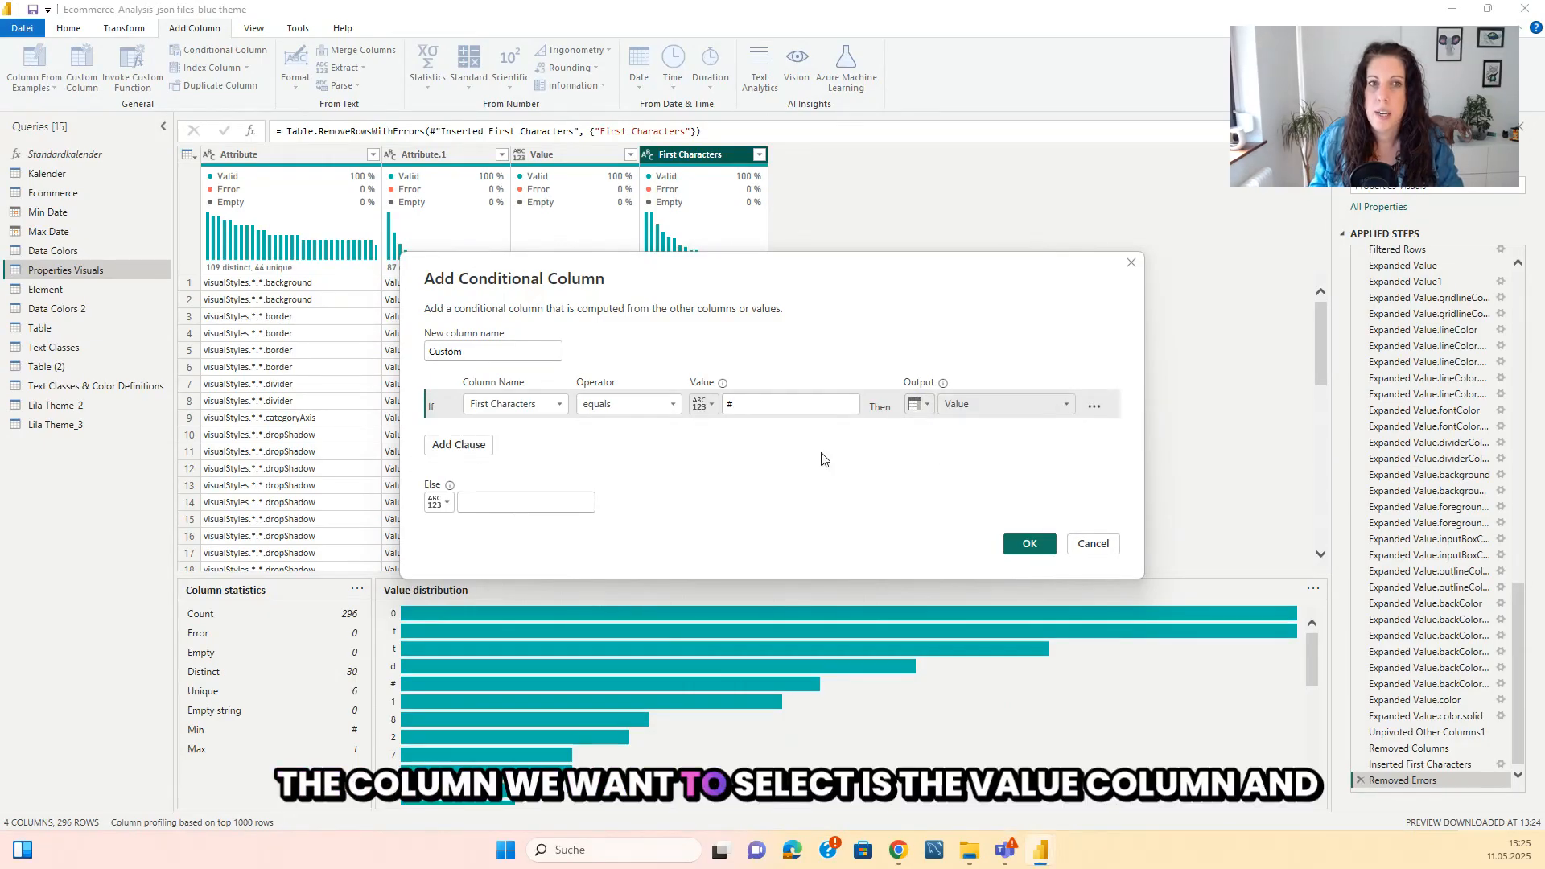
{"action": "left_click", "coordinate": [519, 501]}
{"action": "type", "text": "#"}
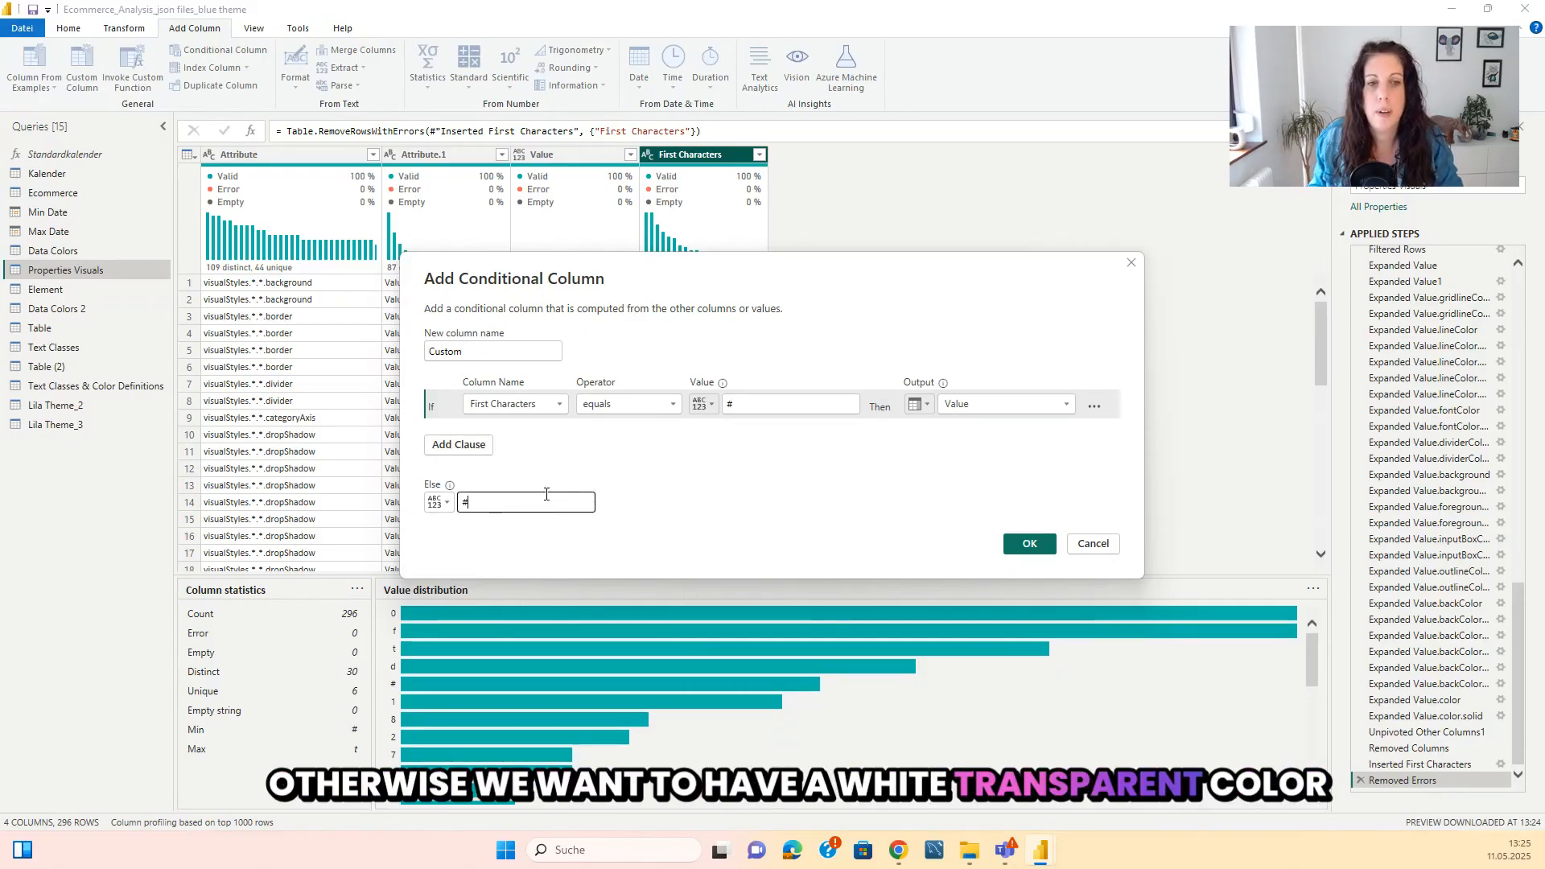
{"action": "type", "text": "ffff"}
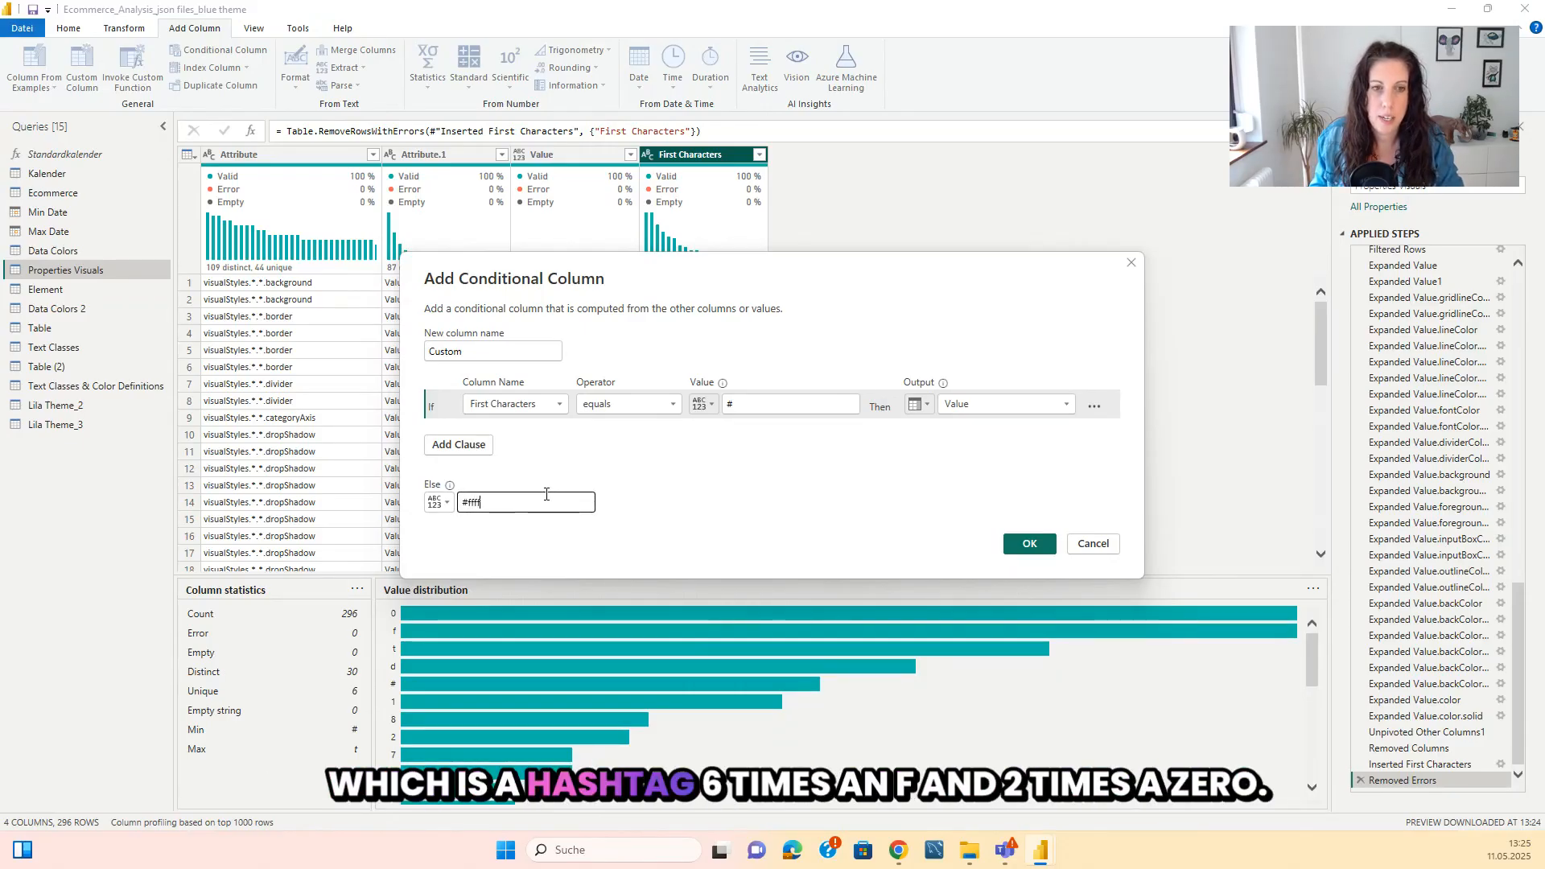
{"action": "type", "text": "ff"}
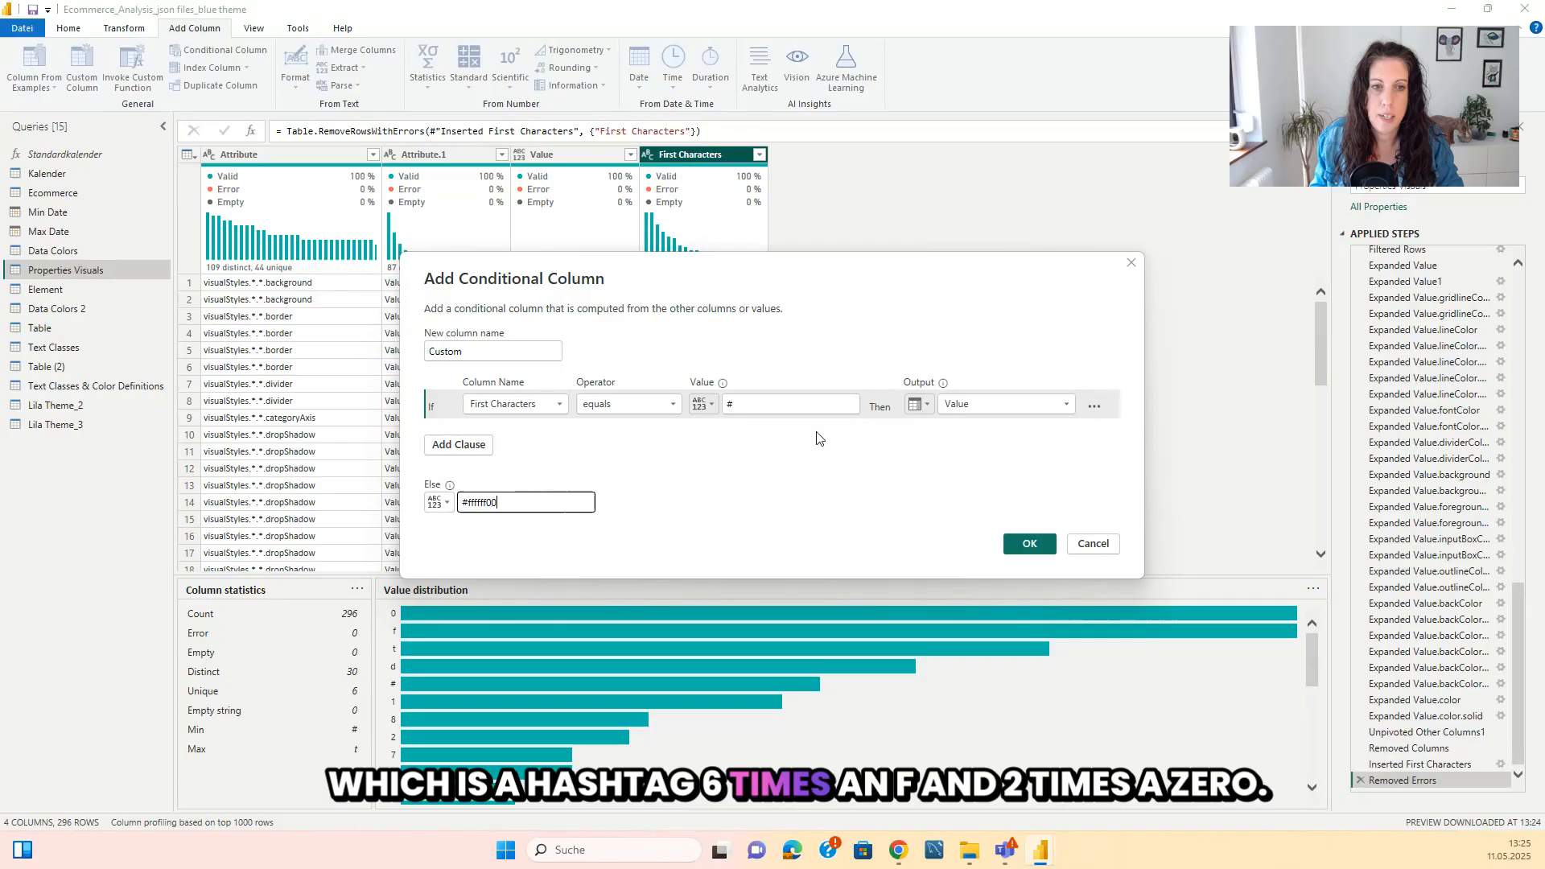
{"action": "left_click", "coordinate": [1029, 543]}
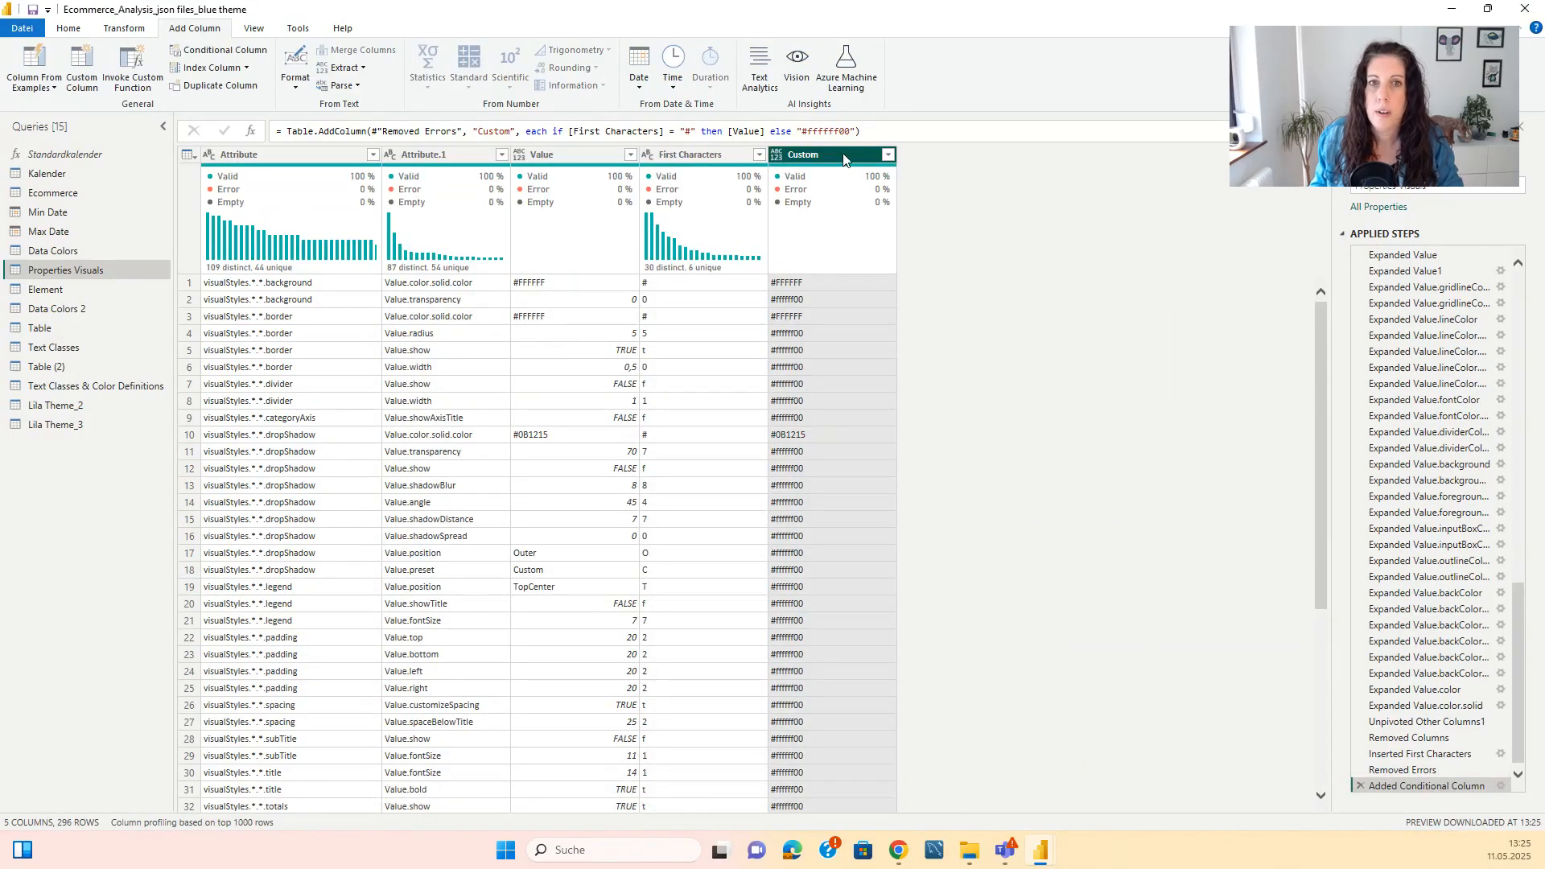
Rename the Custom column to "Color Displayed".
{"action": "double_click", "coordinate": [844, 154]}
{"action": "type", "text": "Col"}
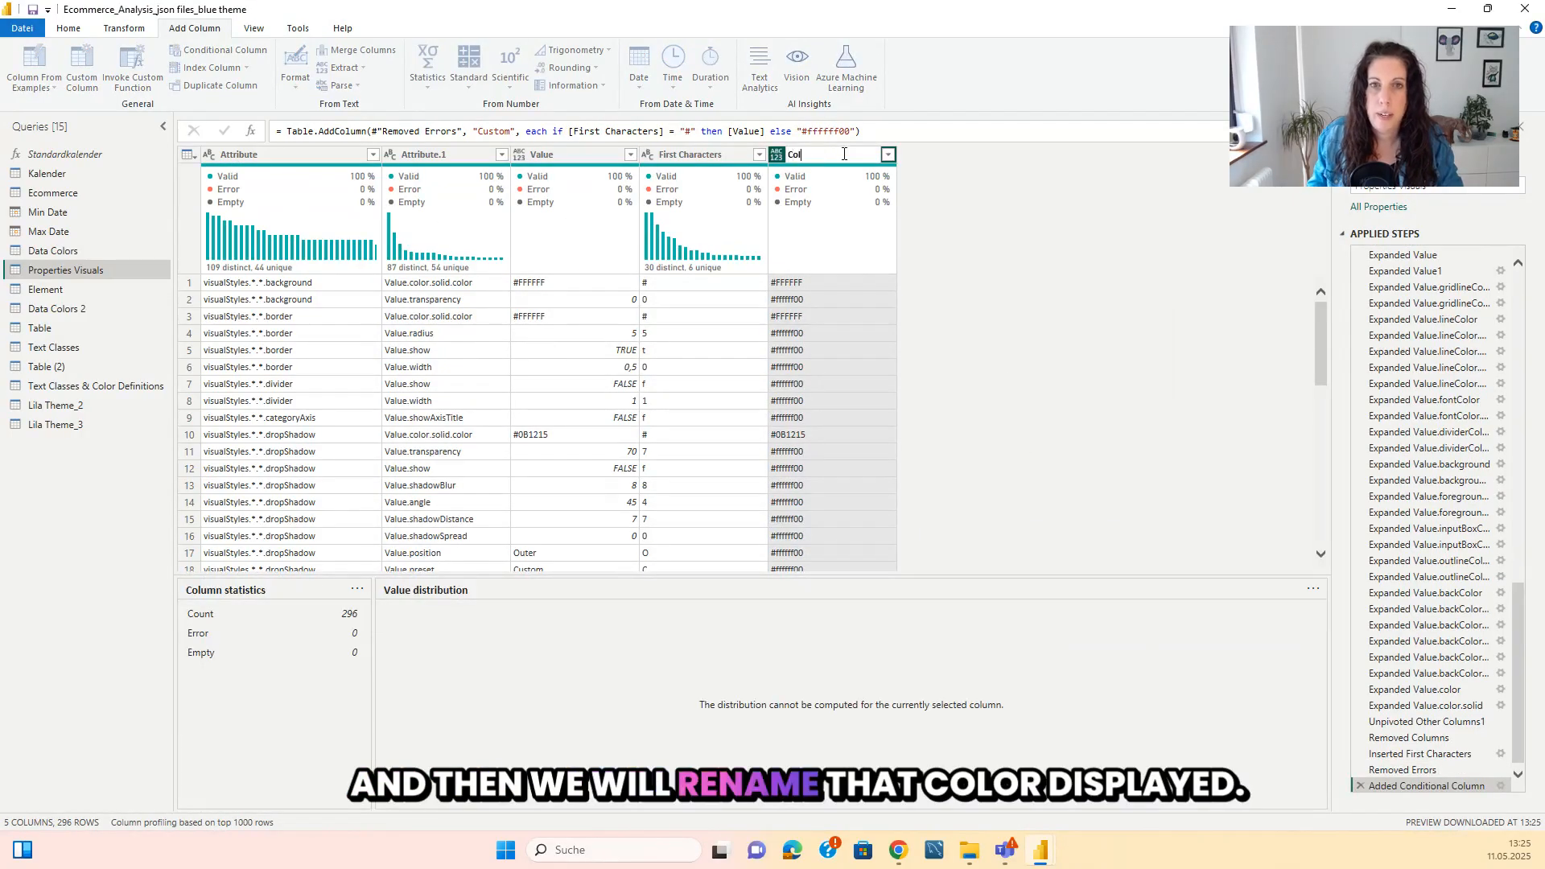
{"action": "type", "text": "or Displayed"}
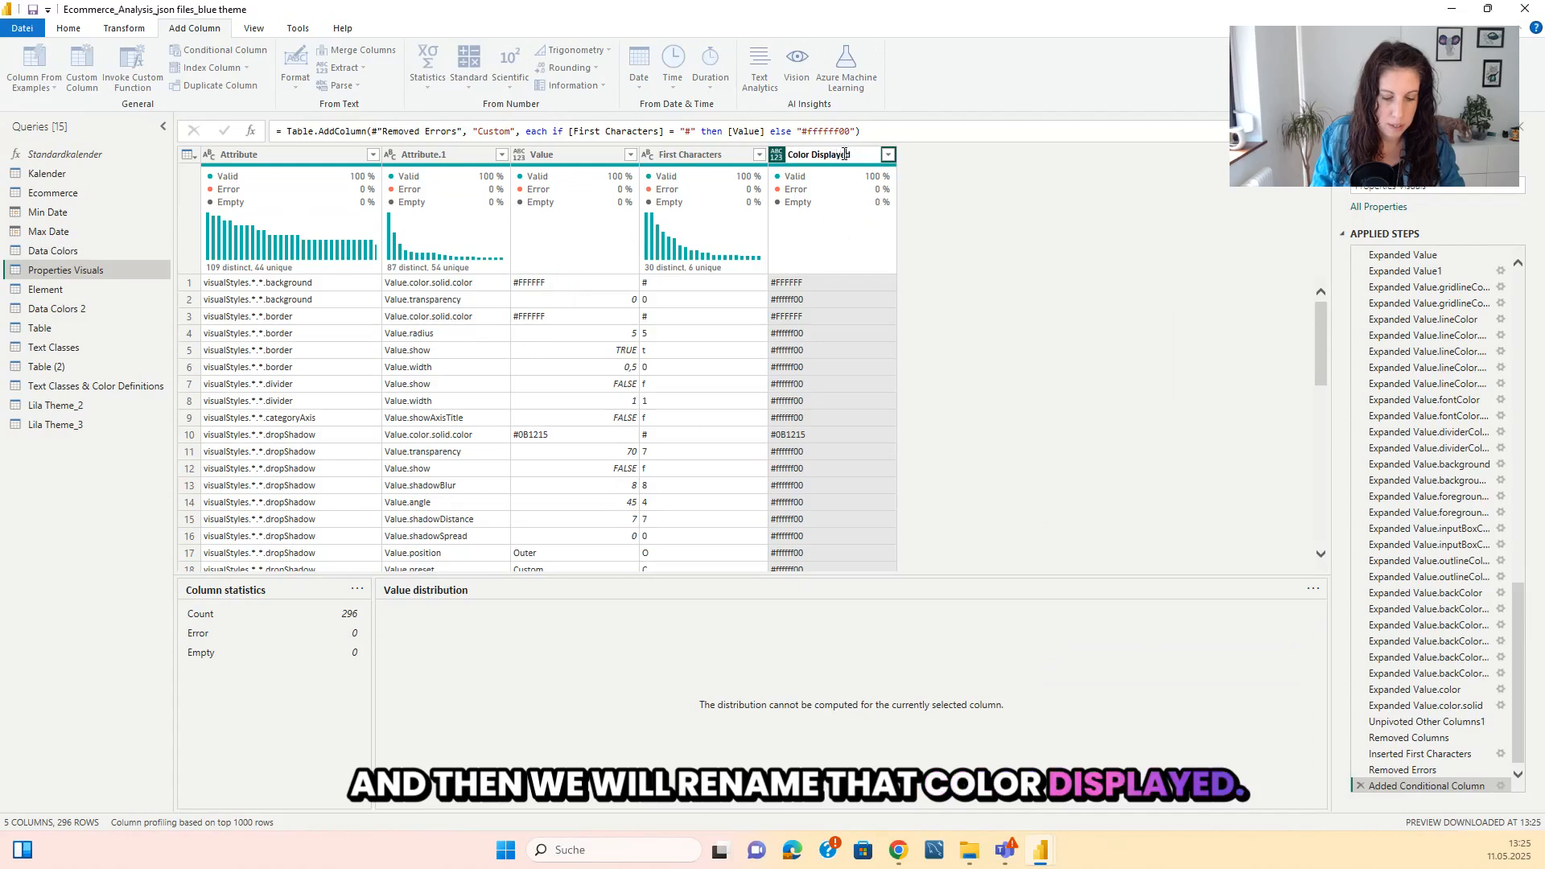
{"action": "key", "text": "Return"}
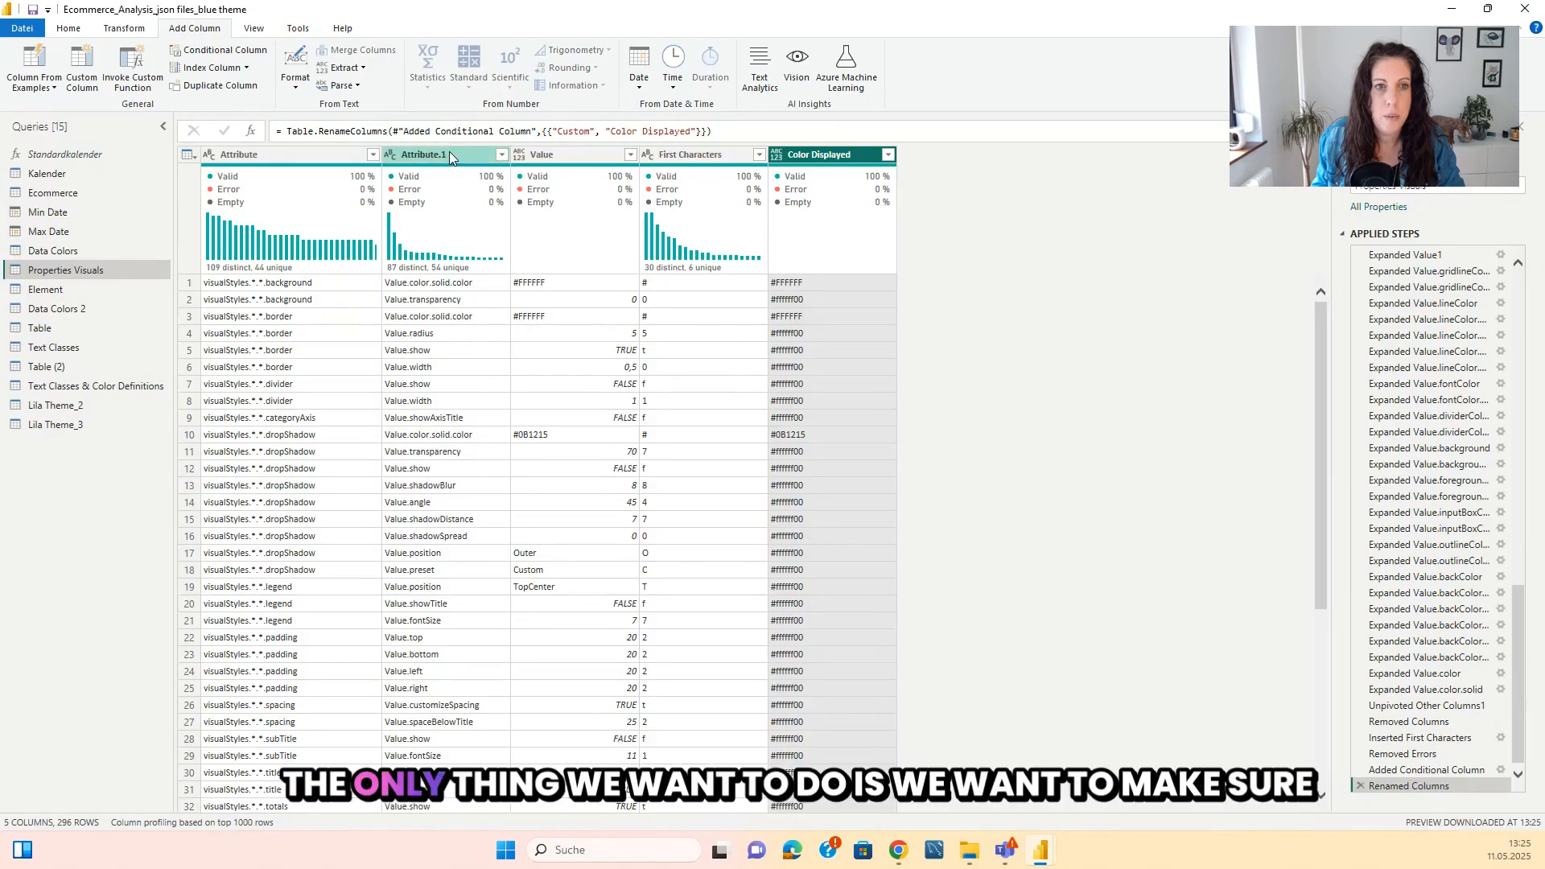
Replace "Value." with nothing in the Attribute.1 column of Properties Visuals.
{"action": "left_click", "coordinate": [435, 282]}
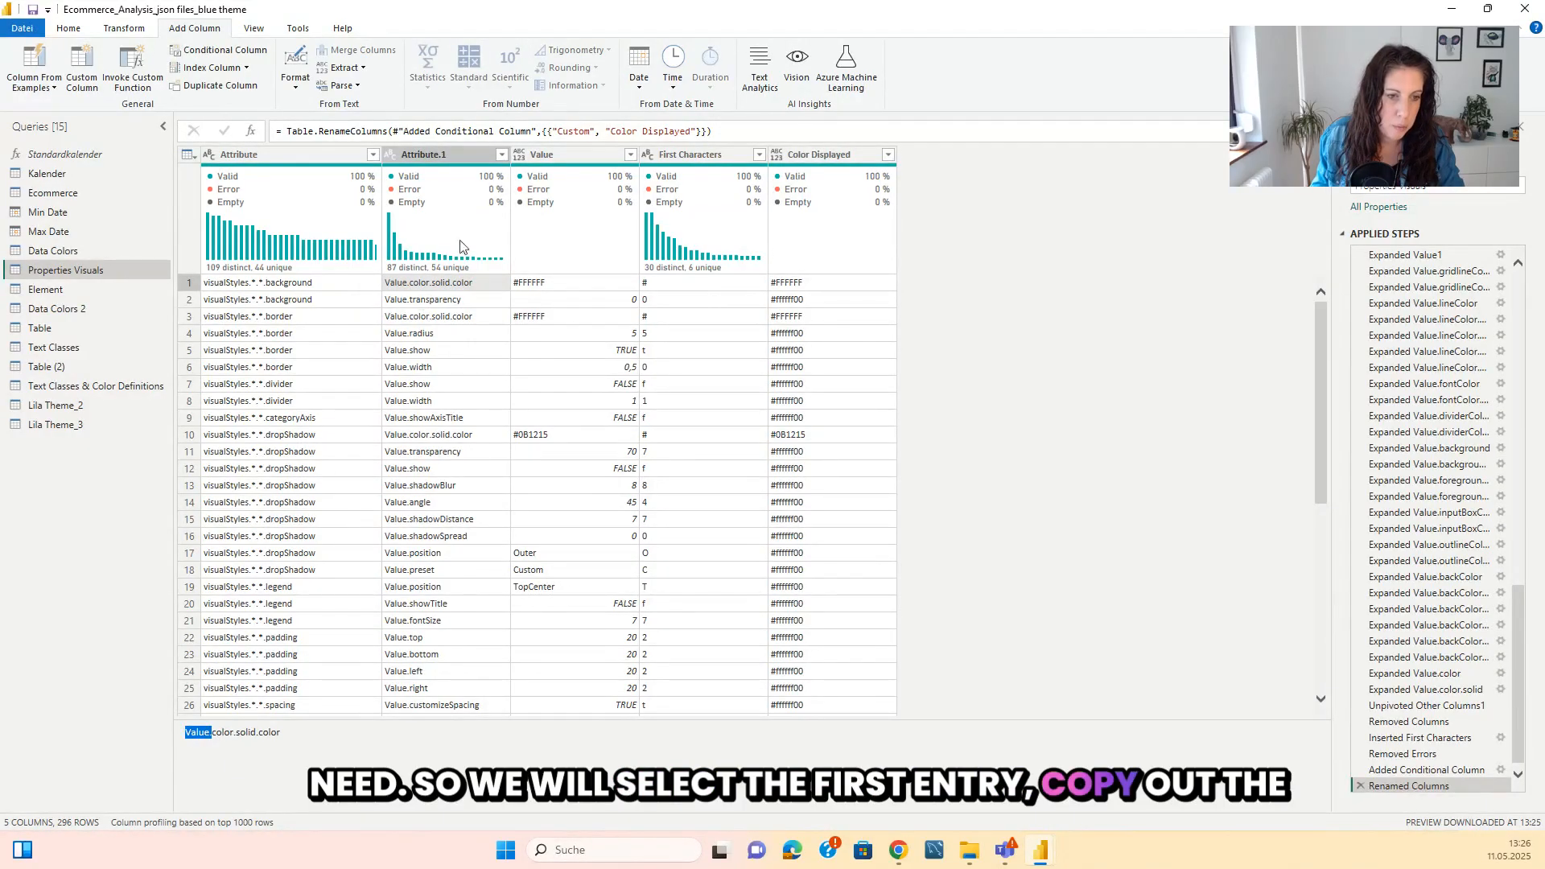
{"action": "left_click", "coordinate": [446, 158]}
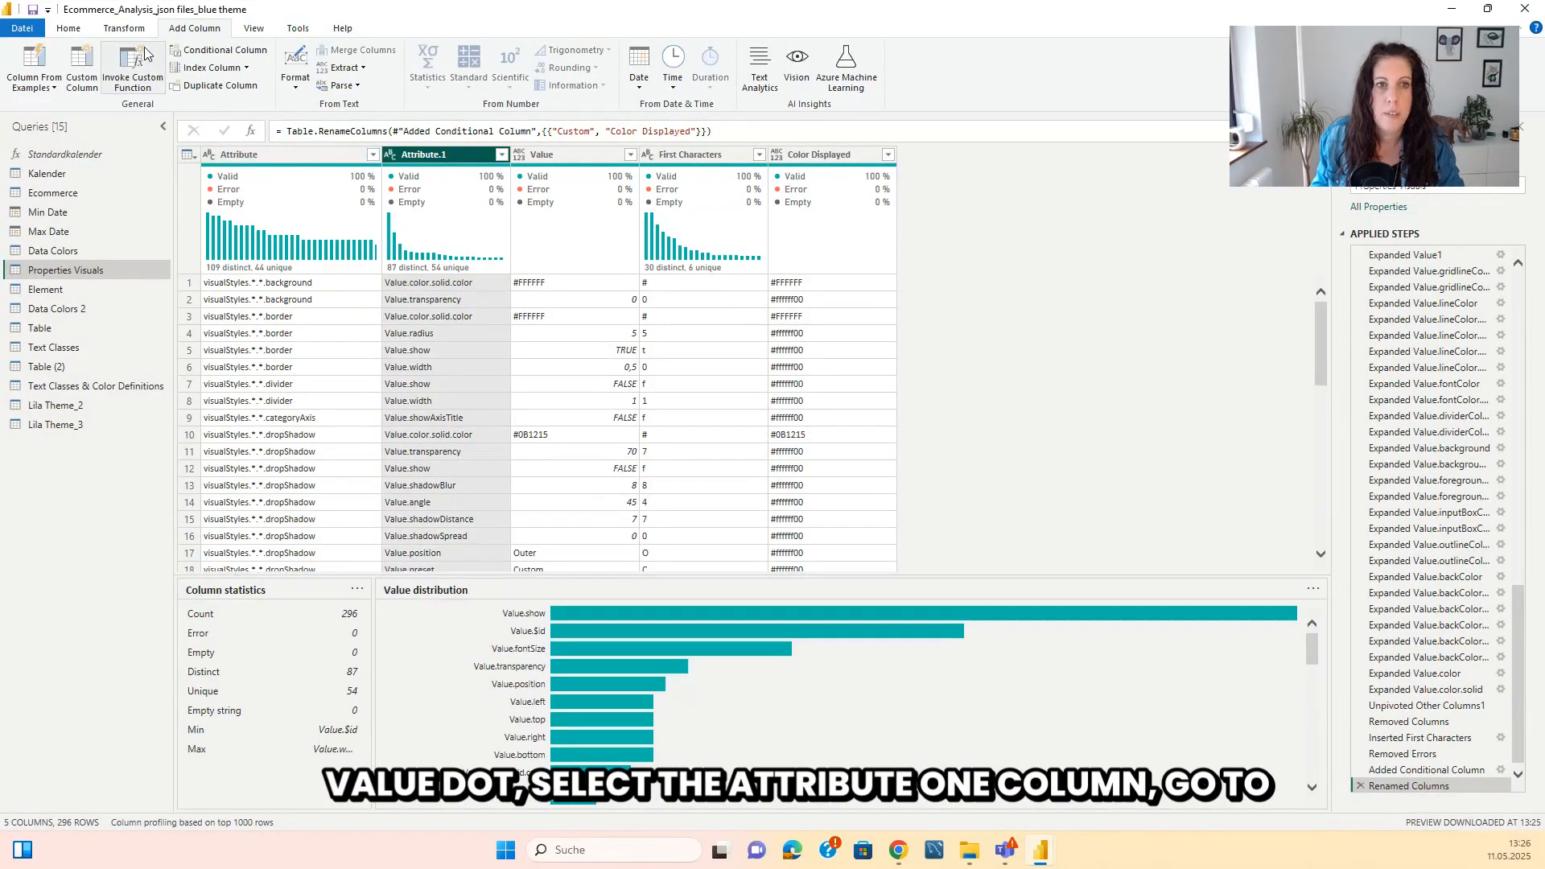
{"action": "left_click", "coordinate": [125, 28]}
{"action": "left_click", "coordinate": [318, 50]}
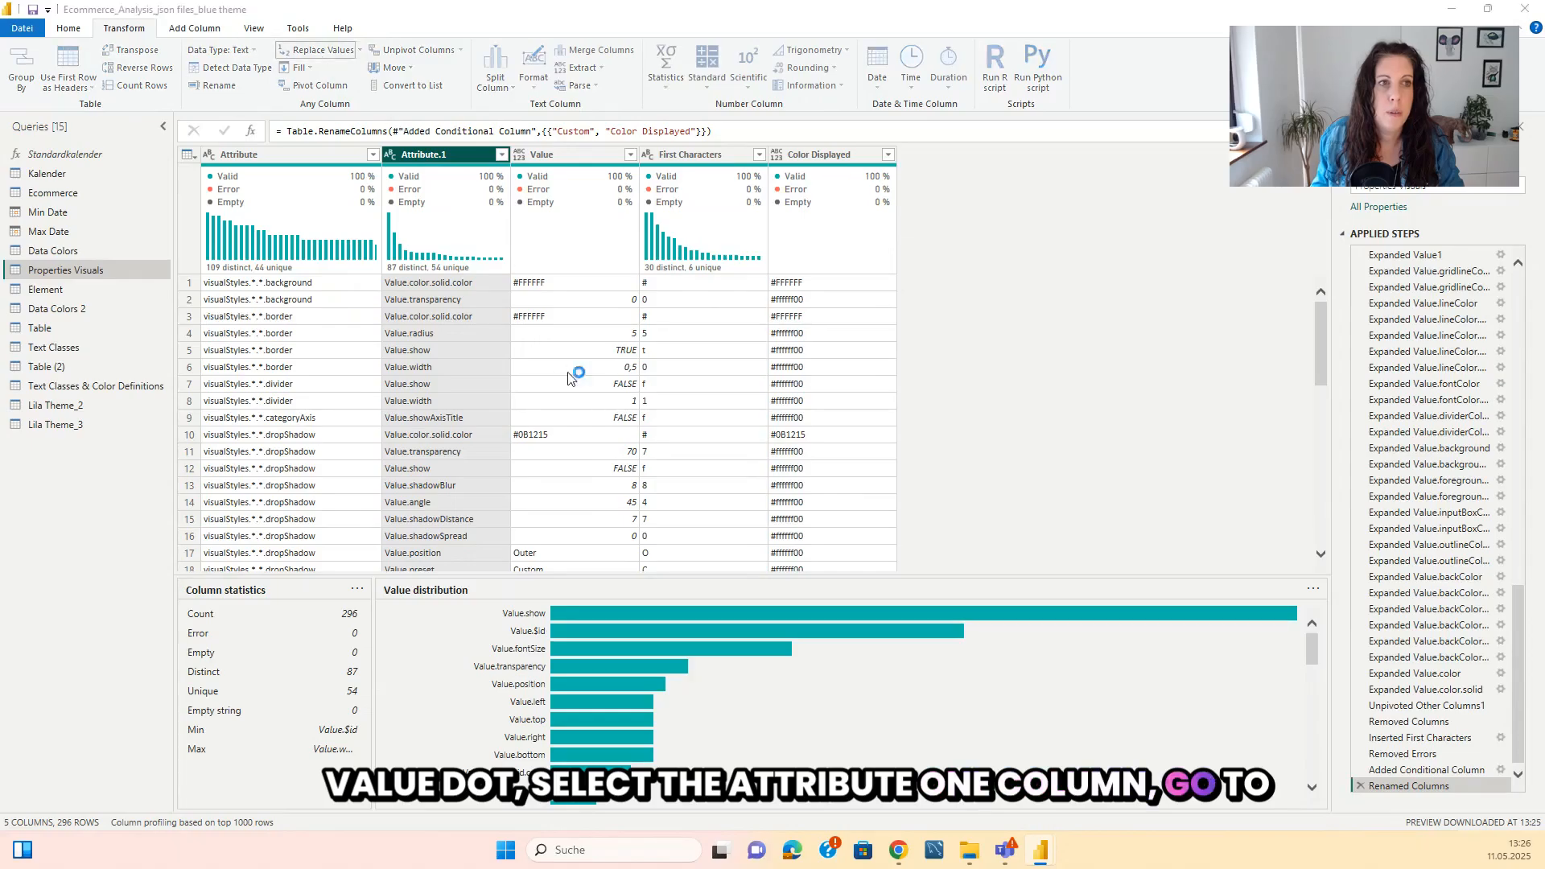
{"action": "type", "text": "Value"}
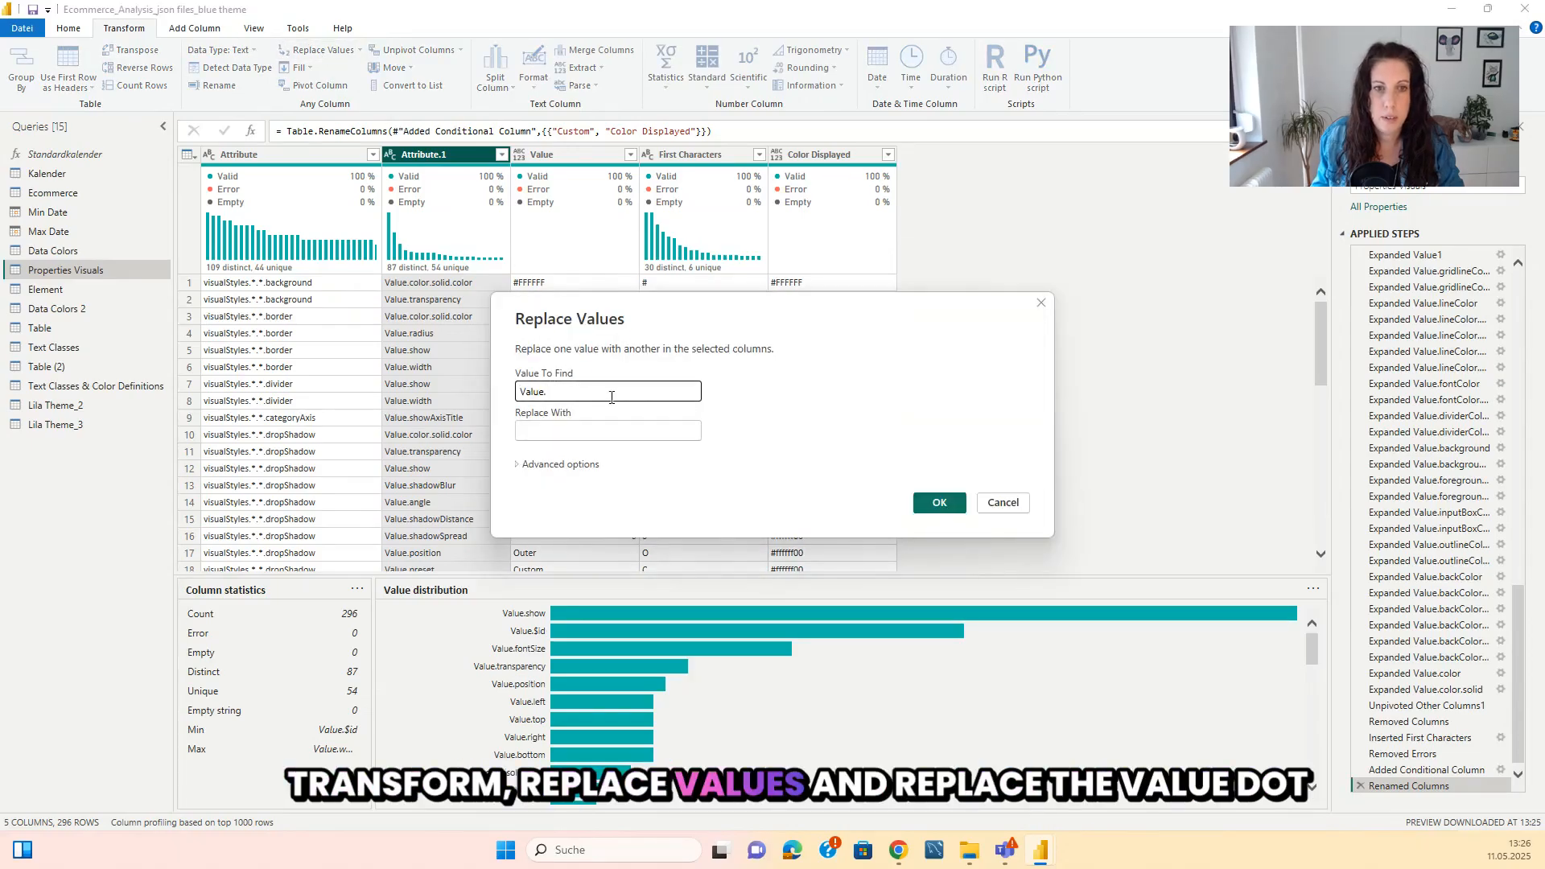
{"action": "type", "text": "."}
{"action": "left_click", "coordinate": [950, 508]}
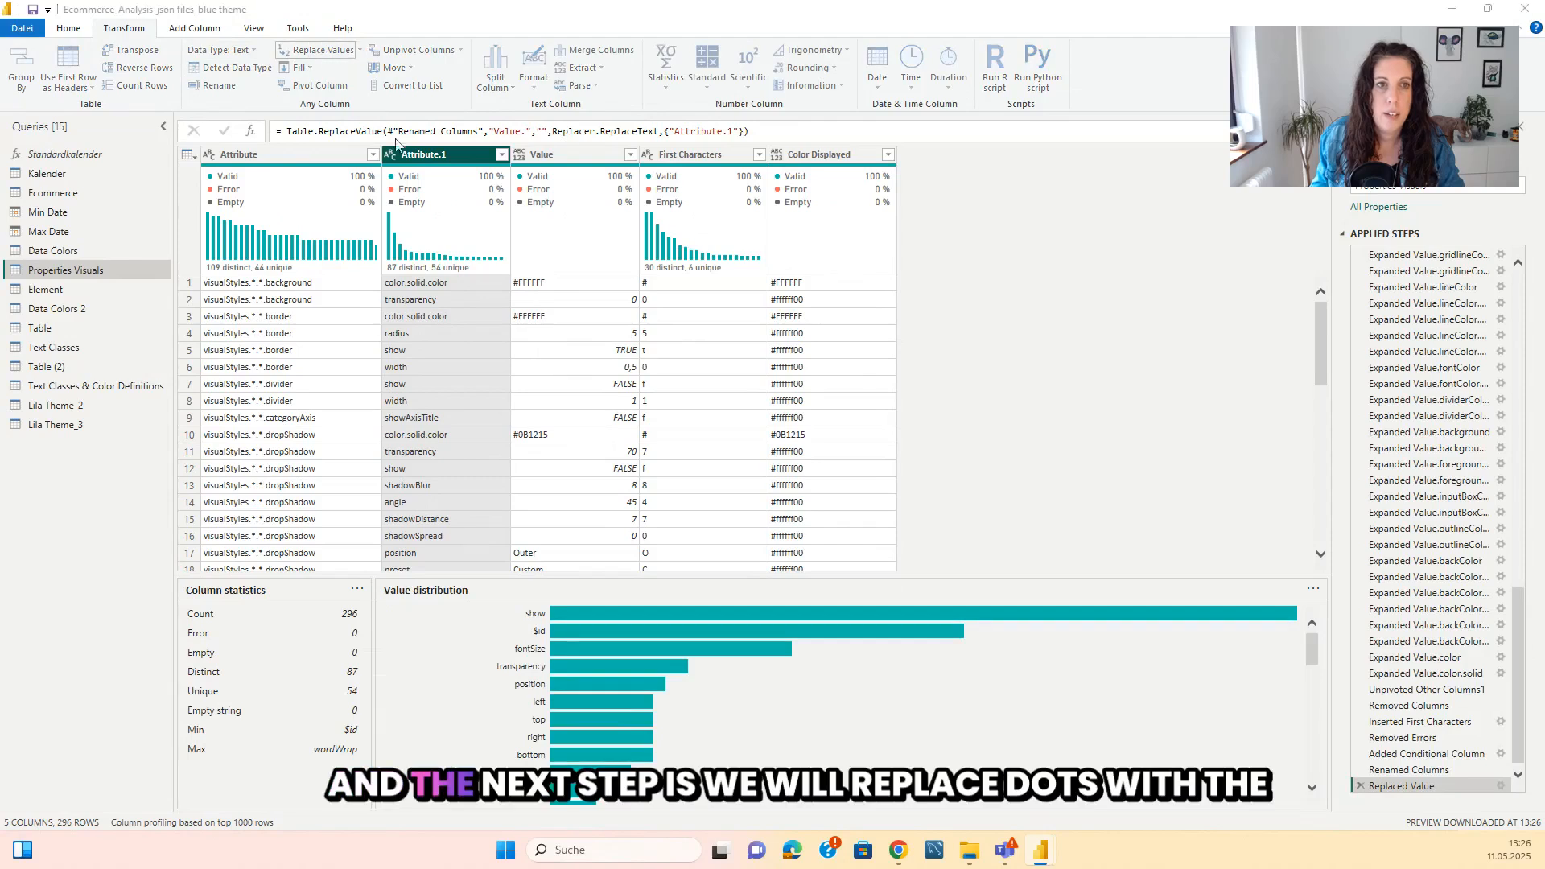
Replace every dot in the Attribute.1 column with a space.
{"action": "left_click", "coordinate": [323, 52]}
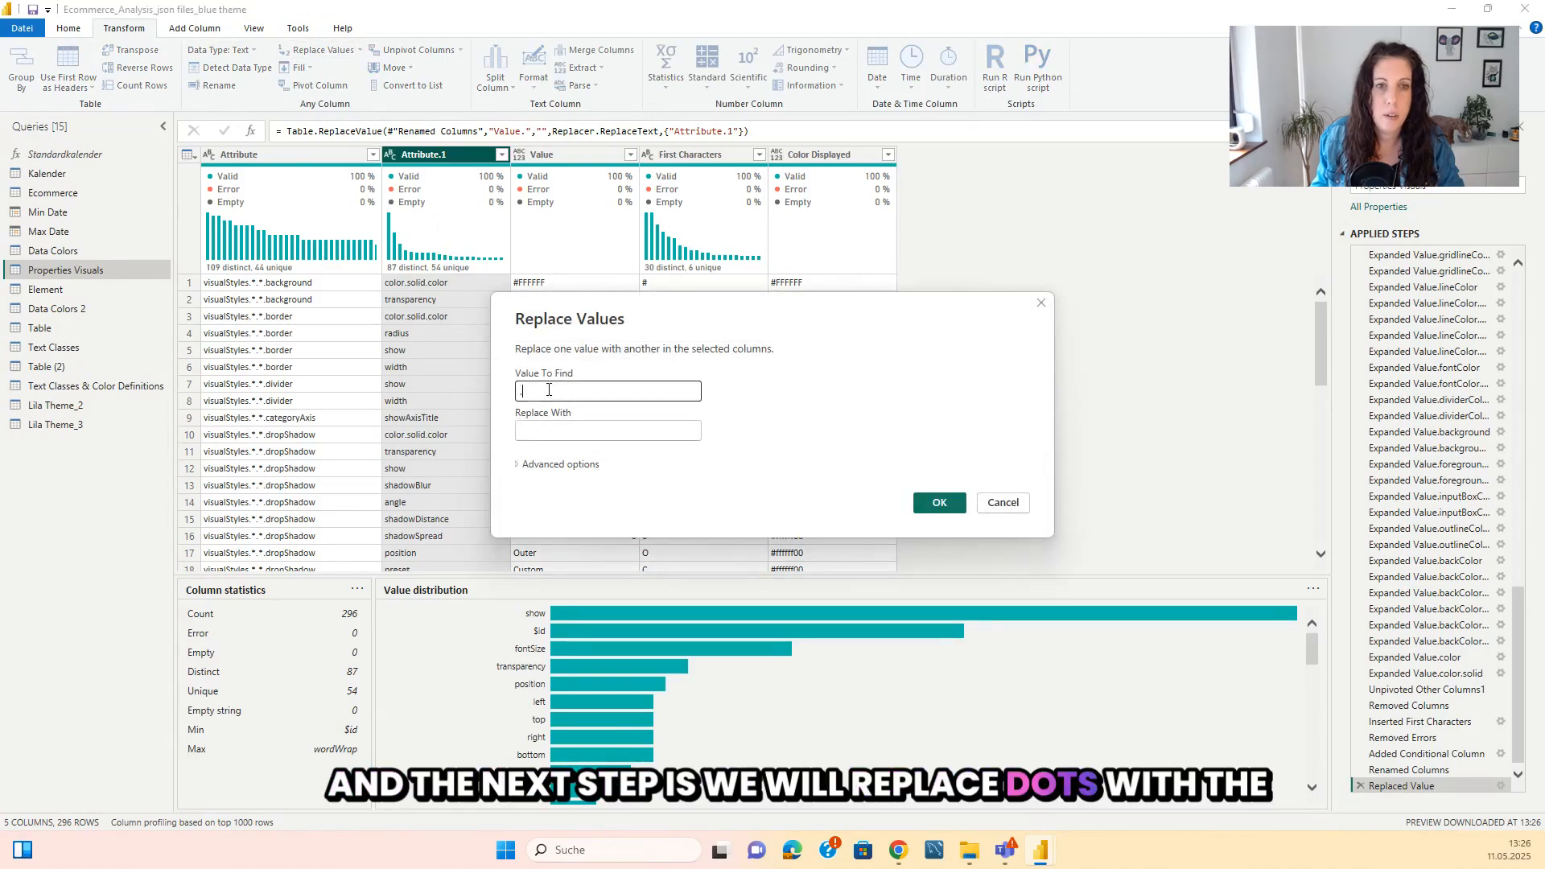
{"action": "type", "text": "."}
{"action": "left_click", "coordinate": [547, 430]}
{"action": "key", "text": "Return"}
Capitalize each word in the Attribute.1 column and check the resulting names down the rows.
{"action": "left_click", "coordinate": [533, 68]}
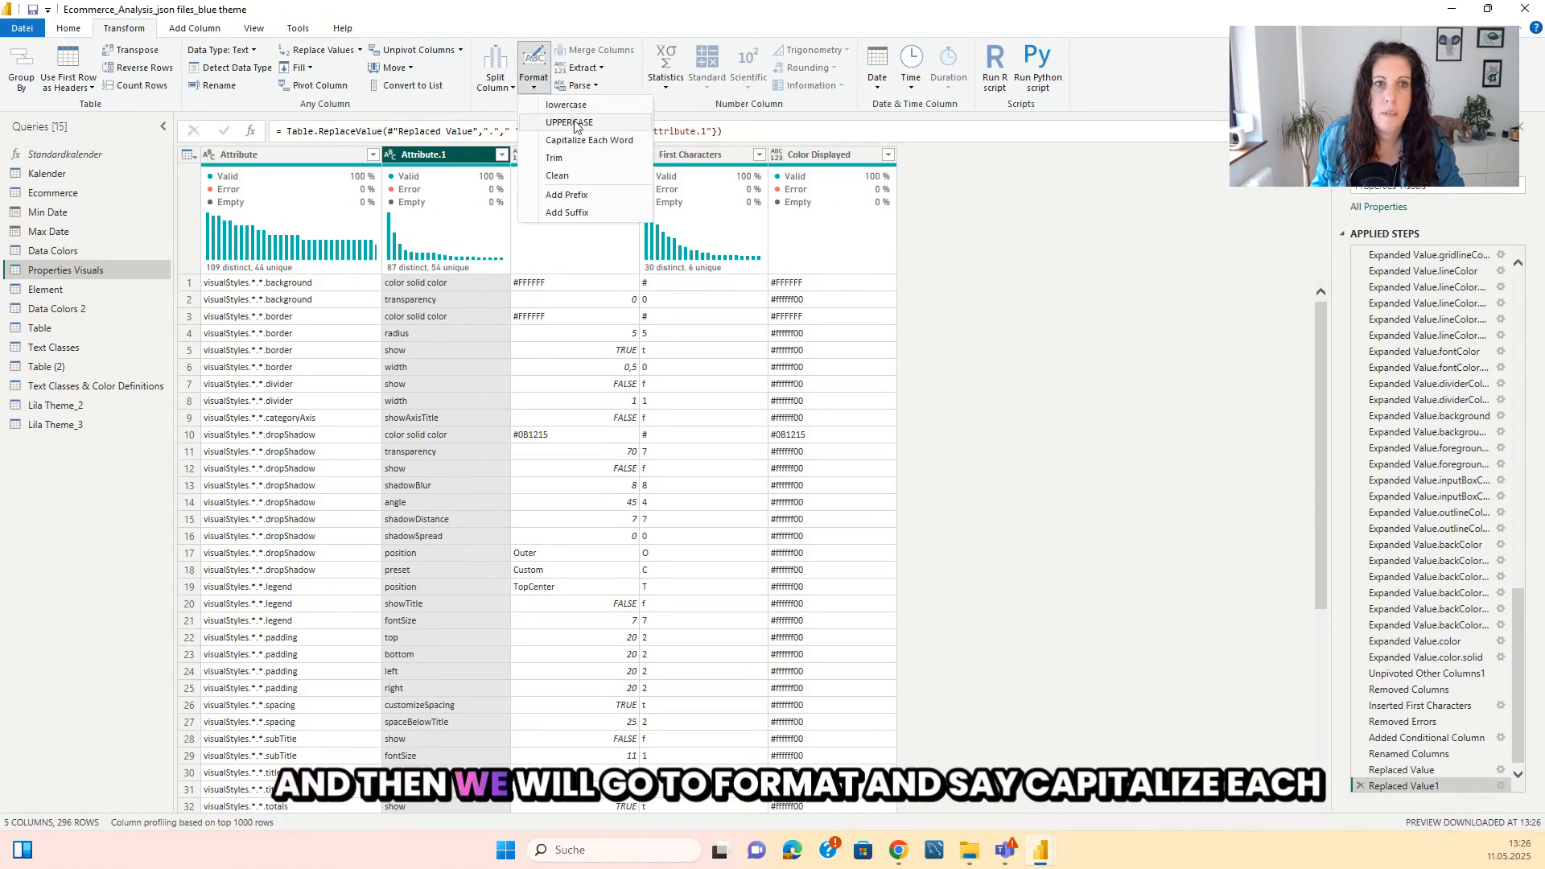
{"action": "left_click", "coordinate": [578, 140]}
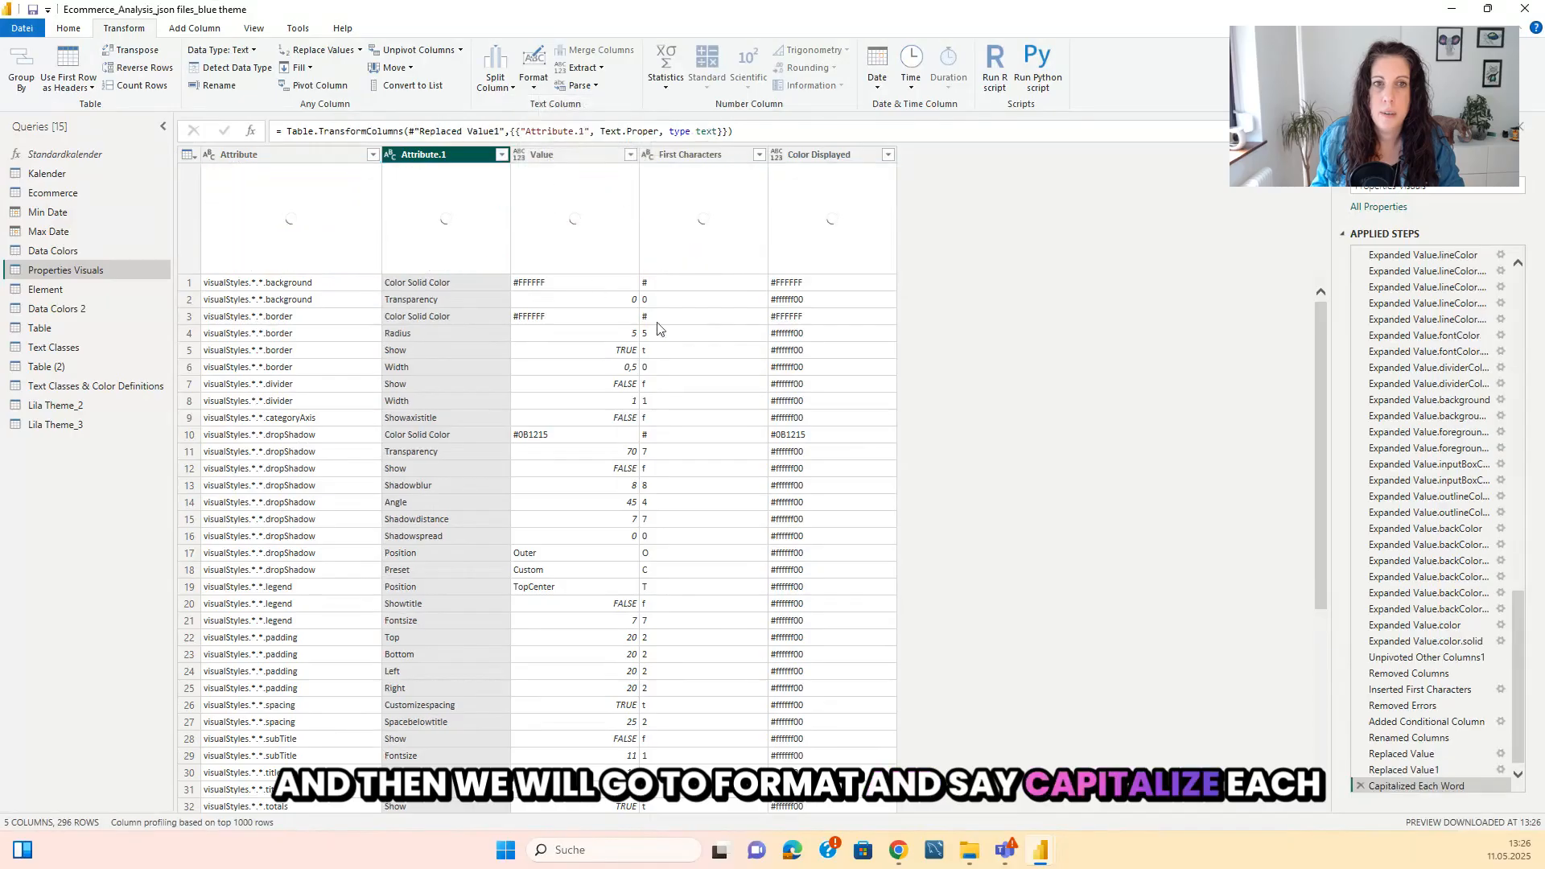
{"action": "scroll", "coordinate": [413, 389], "scroll_direction": "down", "scroll_amount": 2}
{"action": "scroll", "coordinate": [423, 470], "scroll_direction": "down", "scroll_amount": 20}
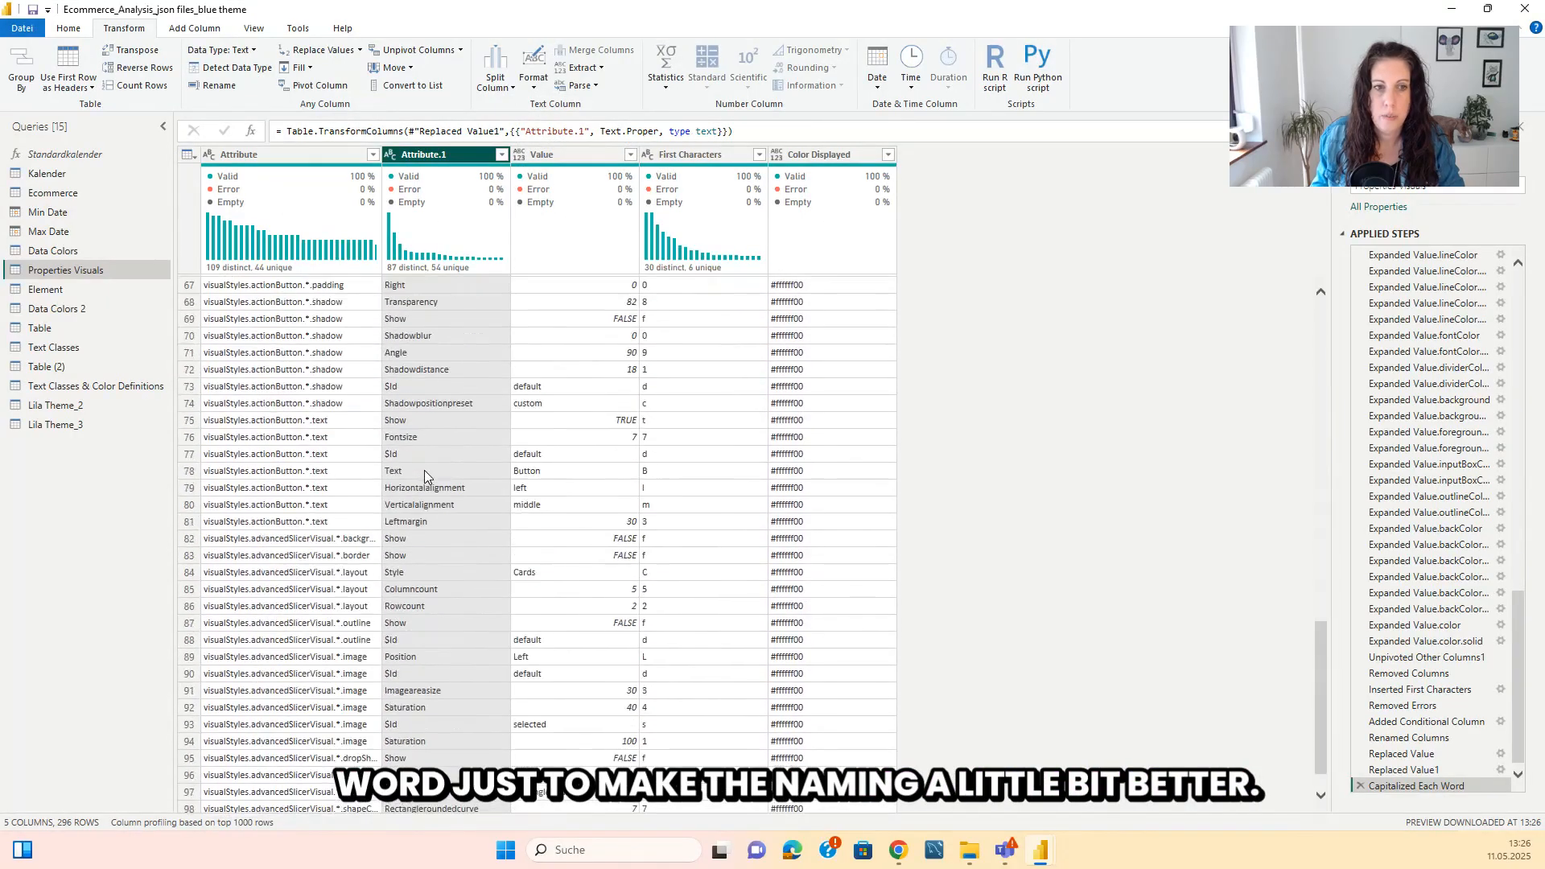
{"action": "scroll", "coordinate": [423, 469], "scroll_direction": "down", "scroll_amount": 3}
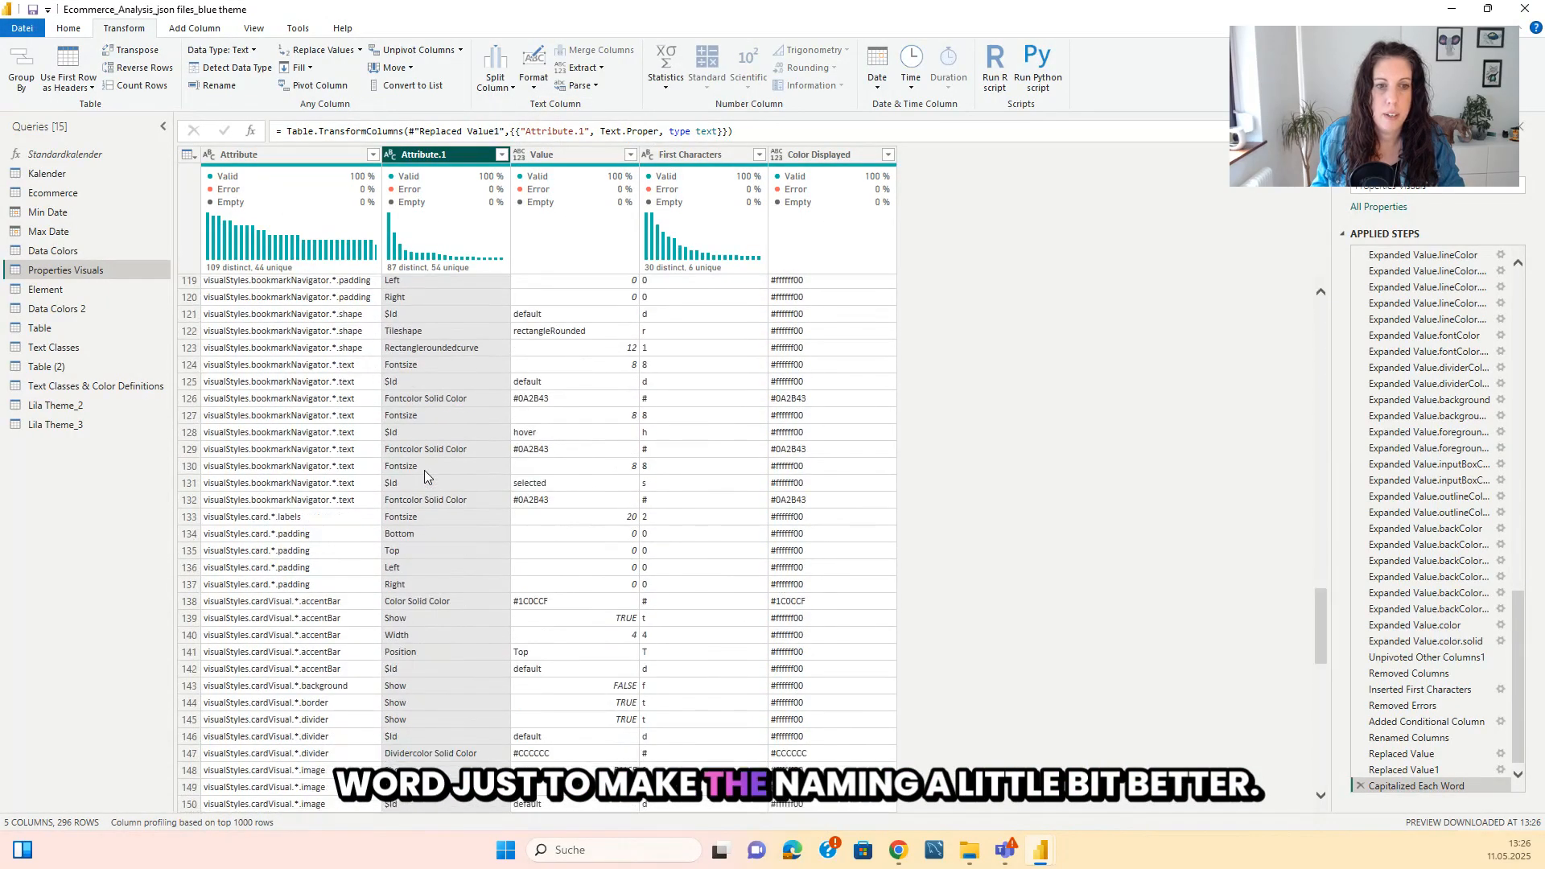
{"action": "scroll", "coordinate": [423, 470], "scroll_direction": "up", "scroll_amount": 20}
{"action": "scroll", "coordinate": [424, 476], "scroll_direction": "up", "scroll_amount": 3}
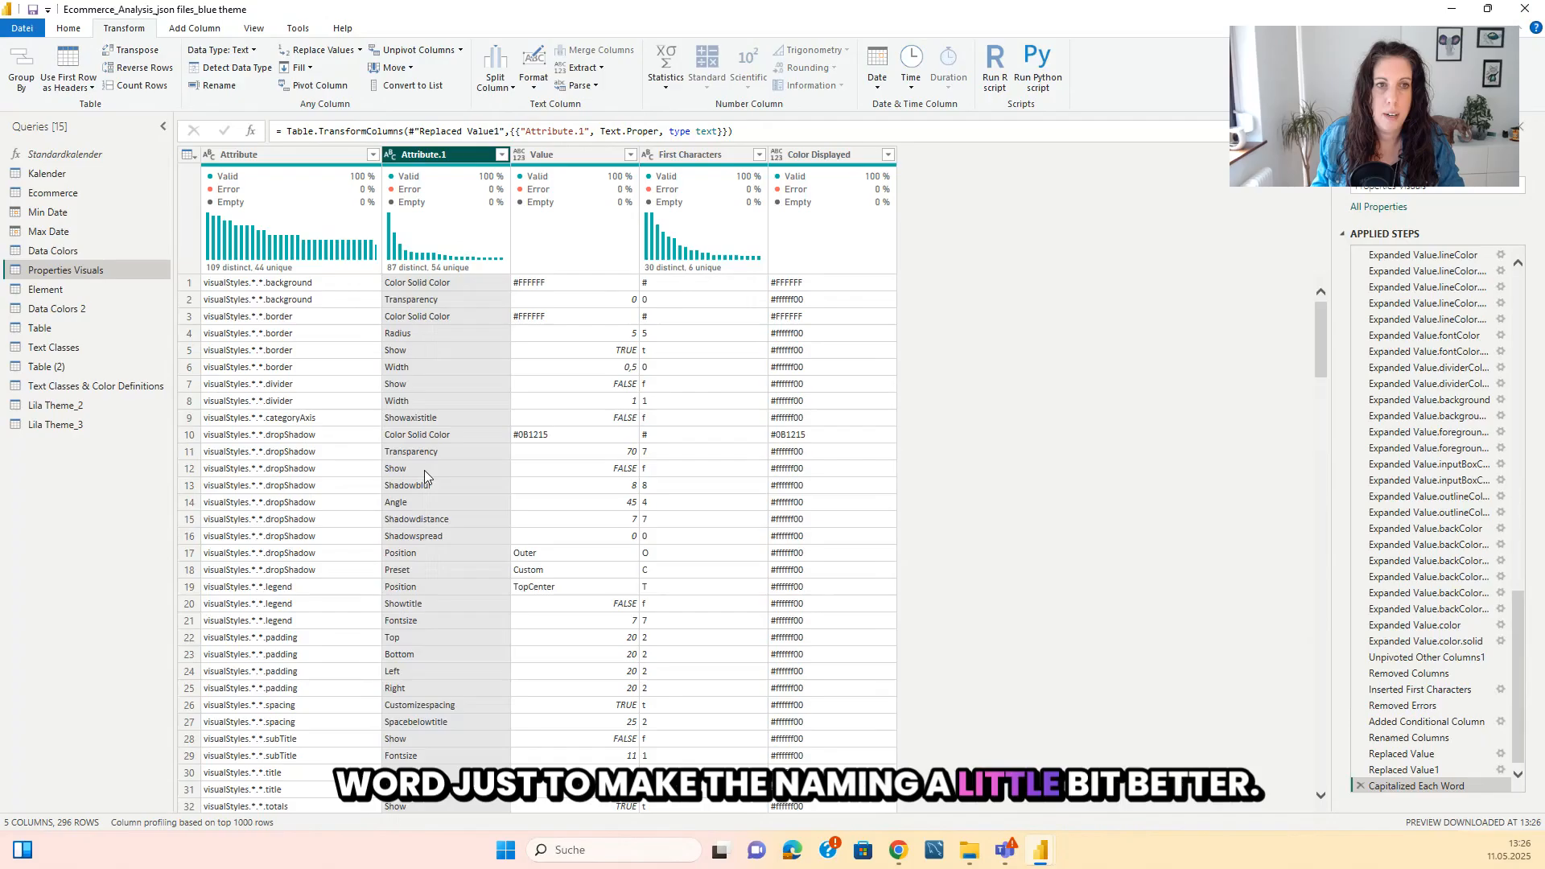
Rename the Attribute.1 column to "Name".
{"action": "double_click", "coordinate": [465, 161]}
{"action": "key", "text": "BackSpace"}
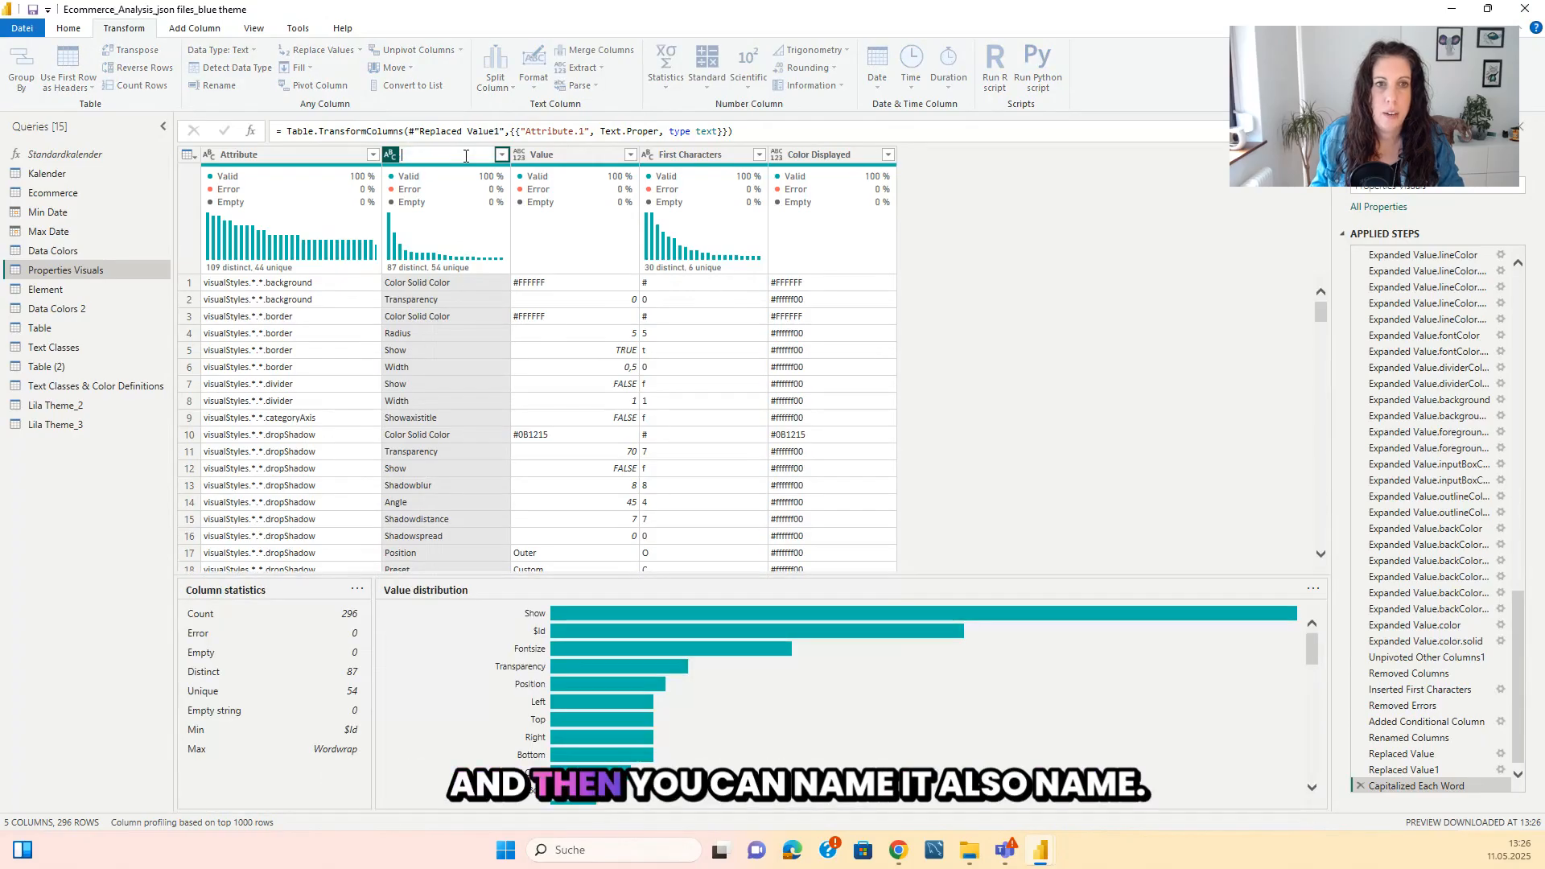
{"action": "type", "text": "Name"}
{"action": "key", "text": "Return"}
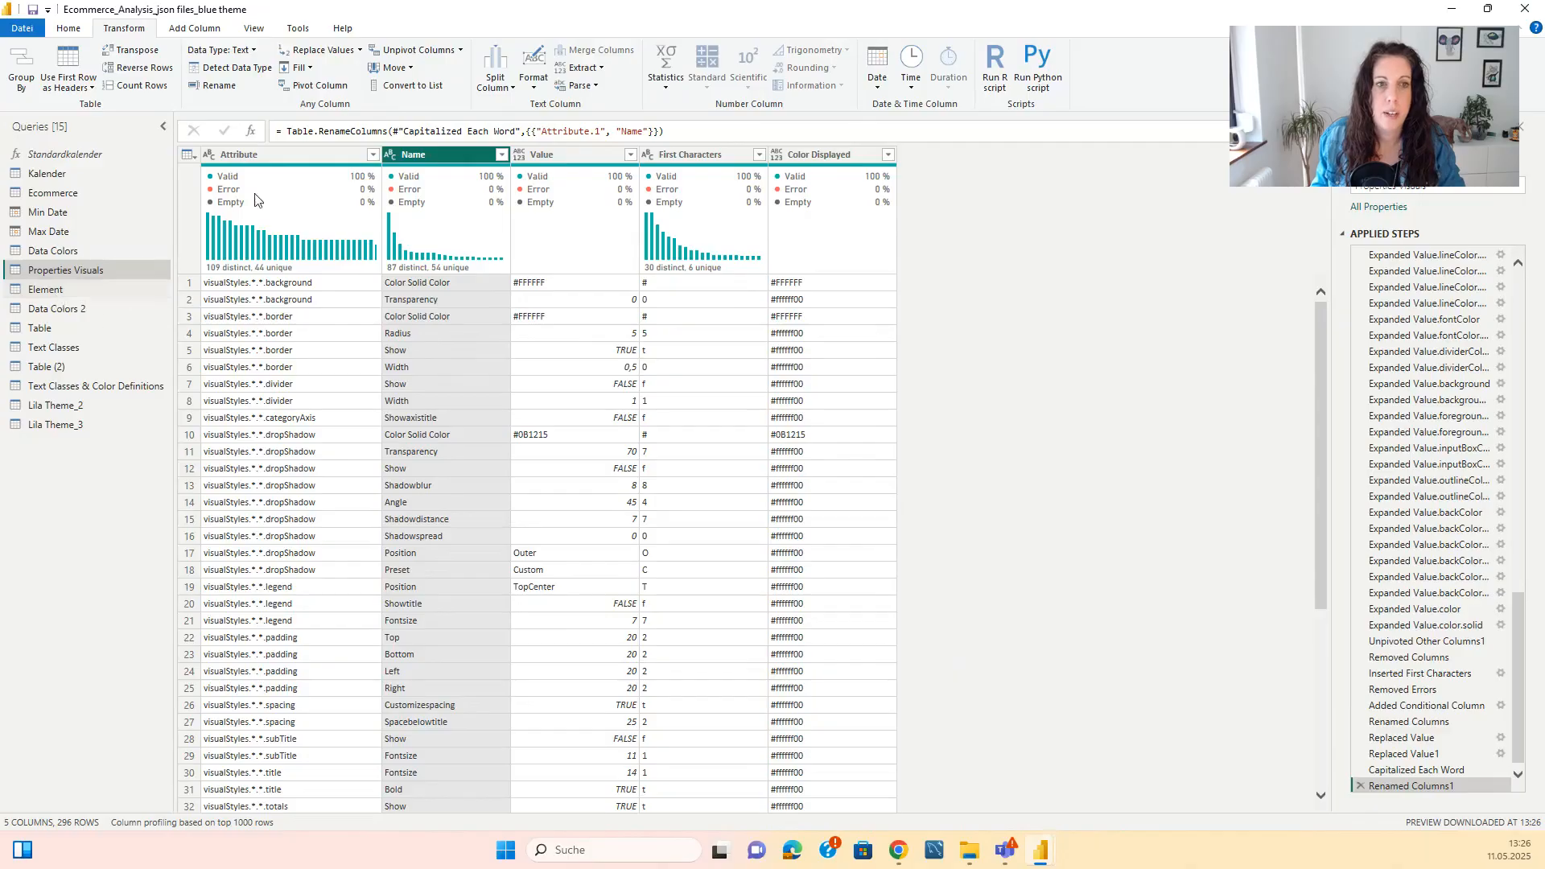
Copy the Attribute column of Properties Visuals and paste it into a new manually entered table, keeping the default table name.
{"action": "left_click", "coordinate": [291, 155]}
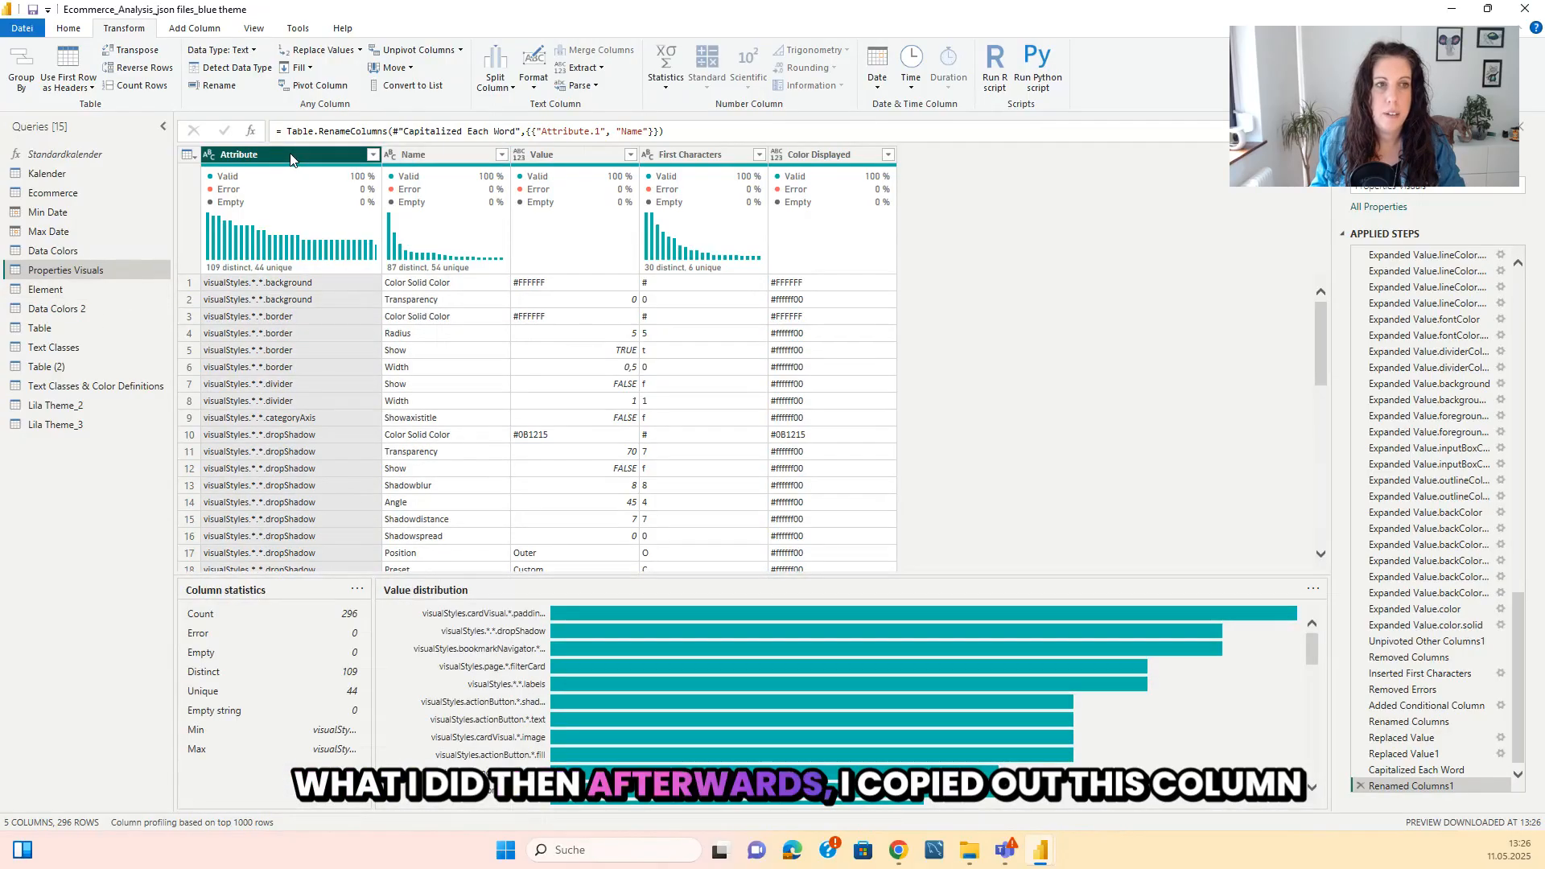
{"action": "right_click", "coordinate": [292, 160]}
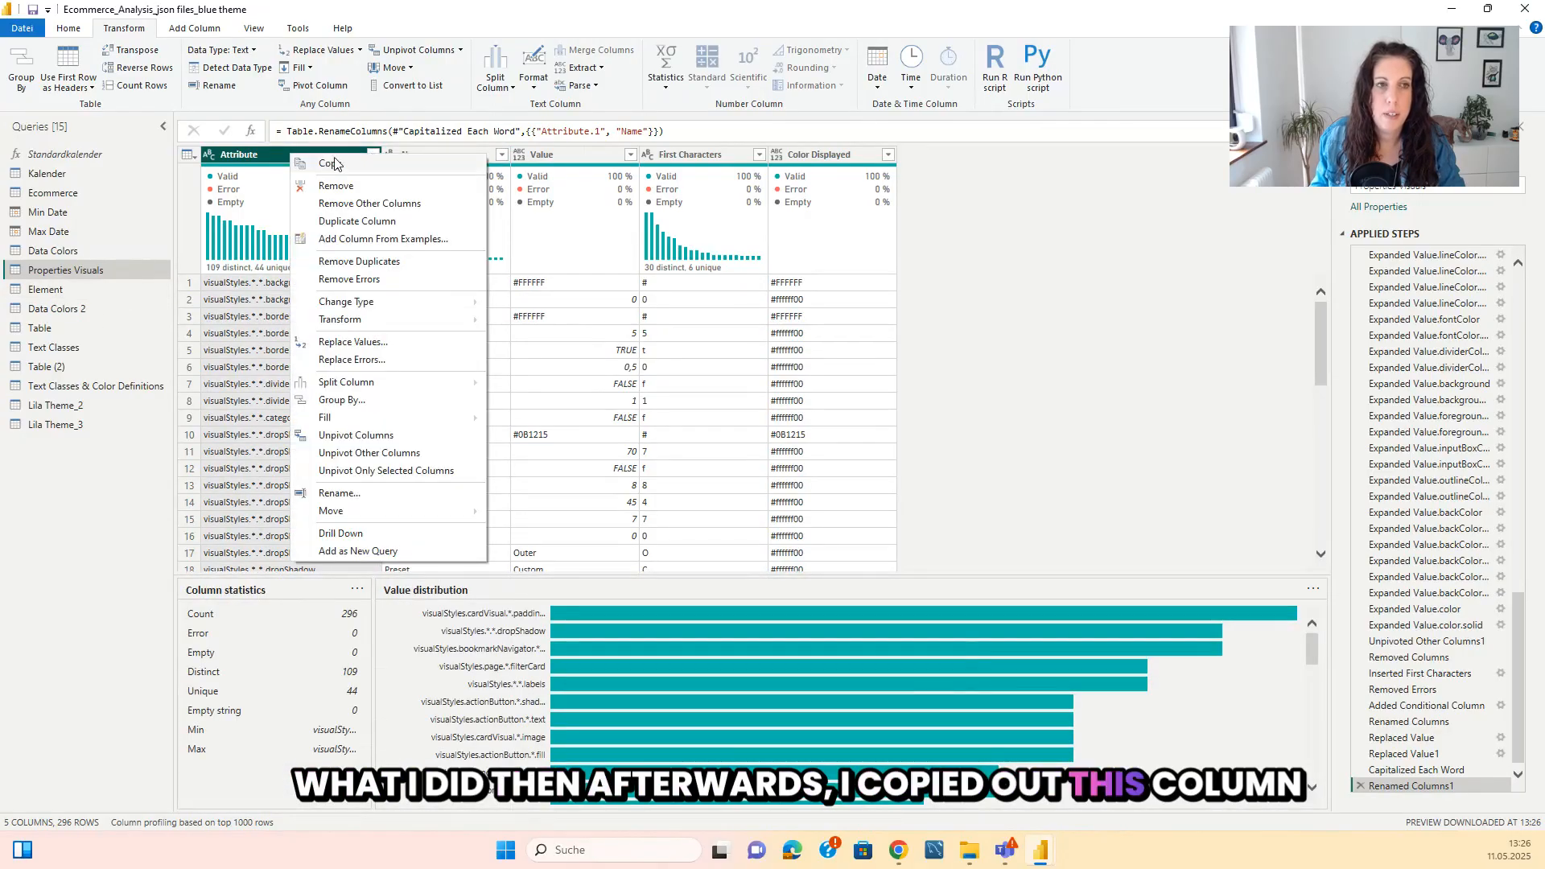
{"action": "left_click", "coordinate": [330, 165]}
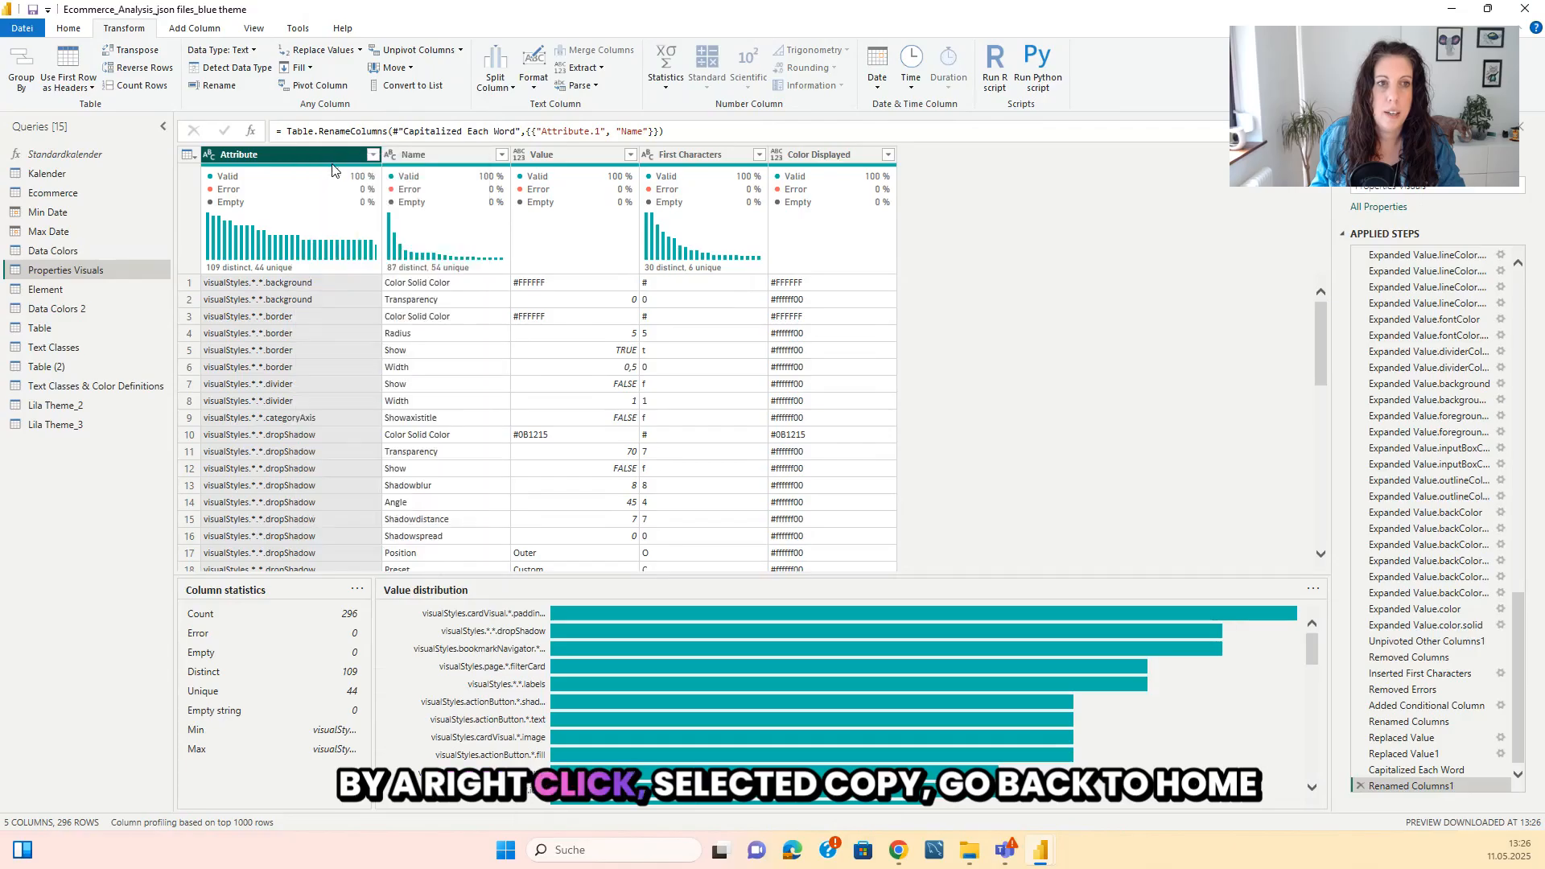
{"action": "left_click", "coordinate": [69, 29]}
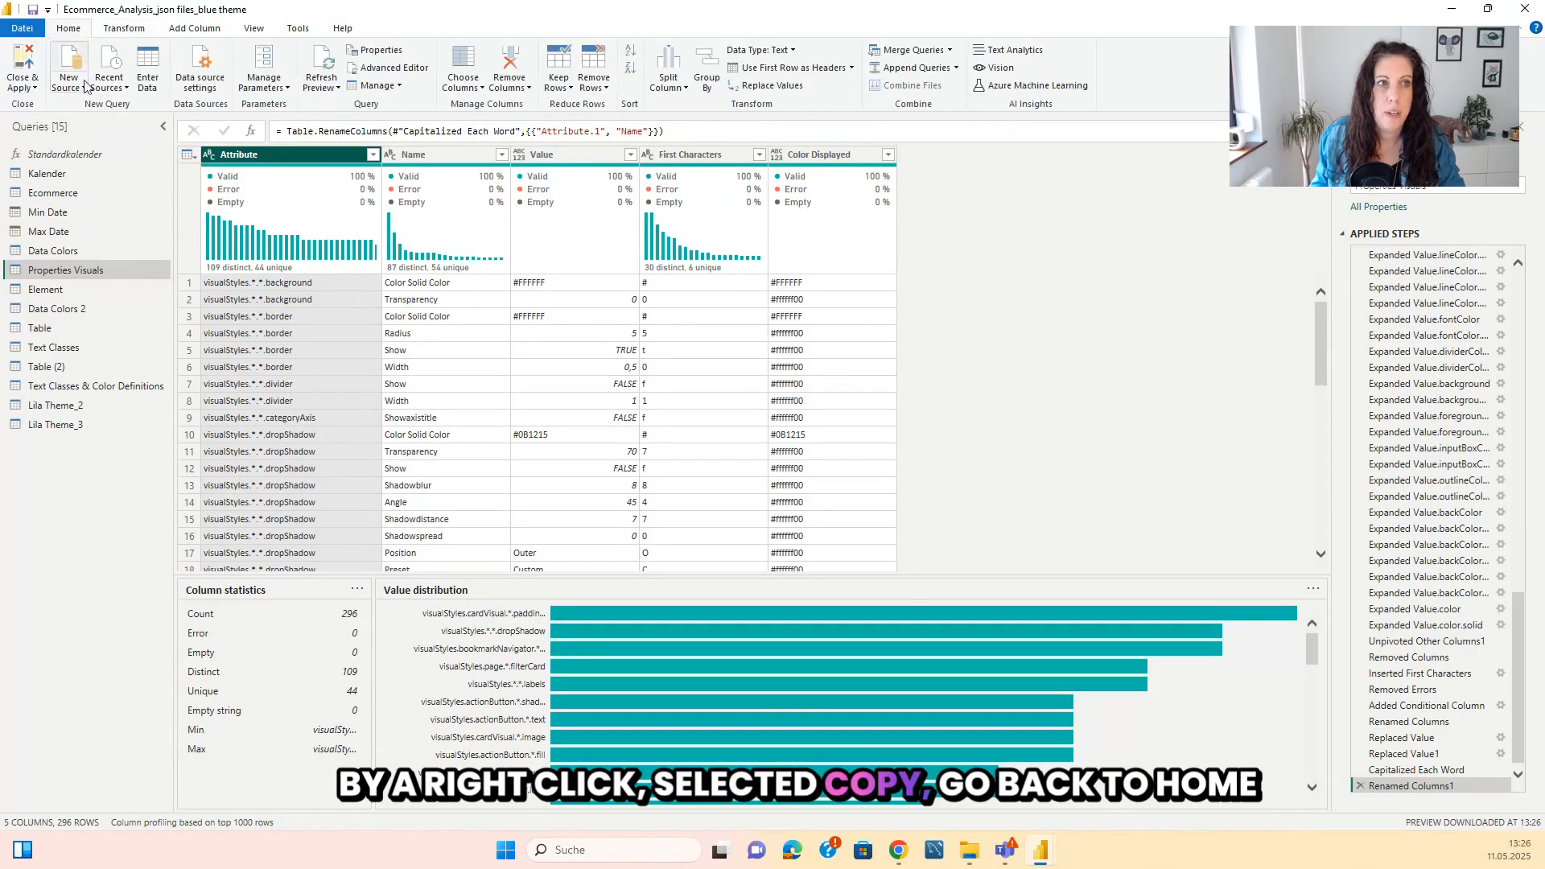
{"action": "left_click", "coordinate": [158, 85]}
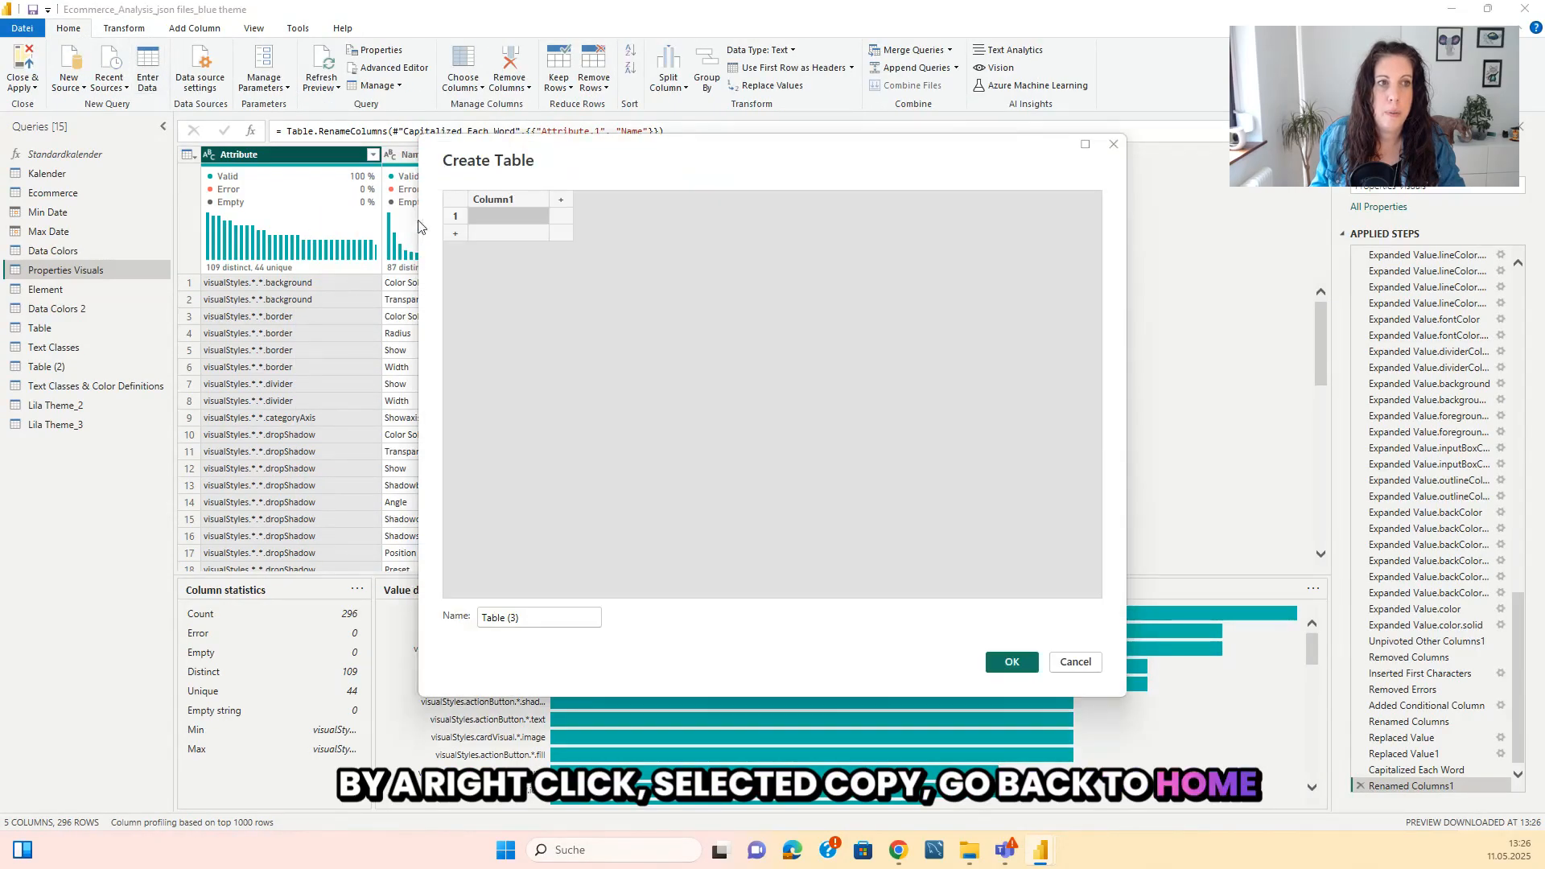
{"action": "right_click", "coordinate": [502, 207]}
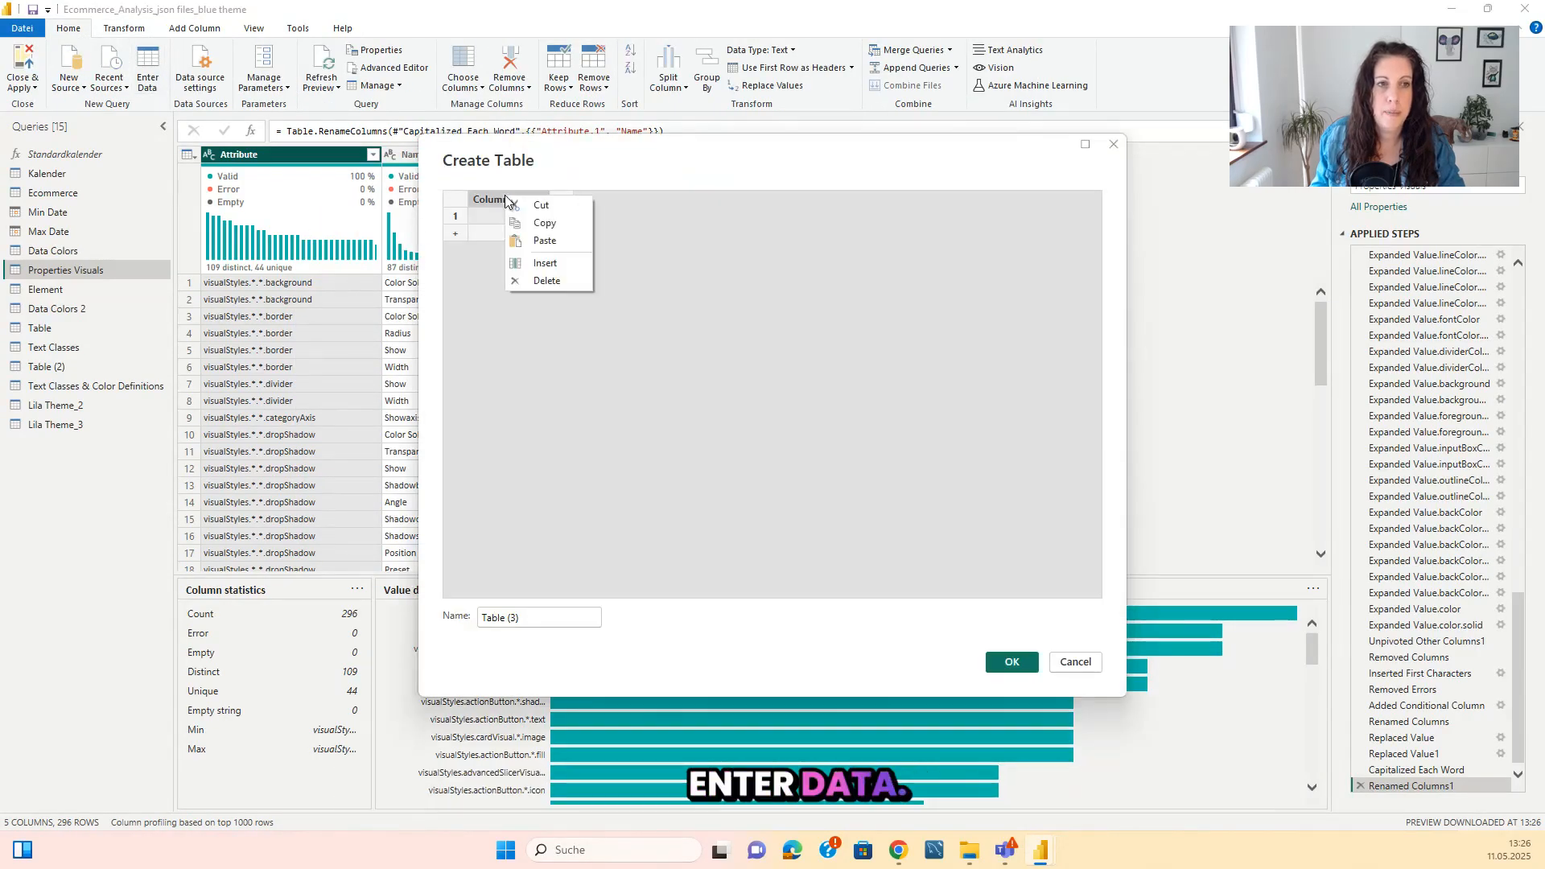
{"action": "left_click", "coordinate": [553, 248]}
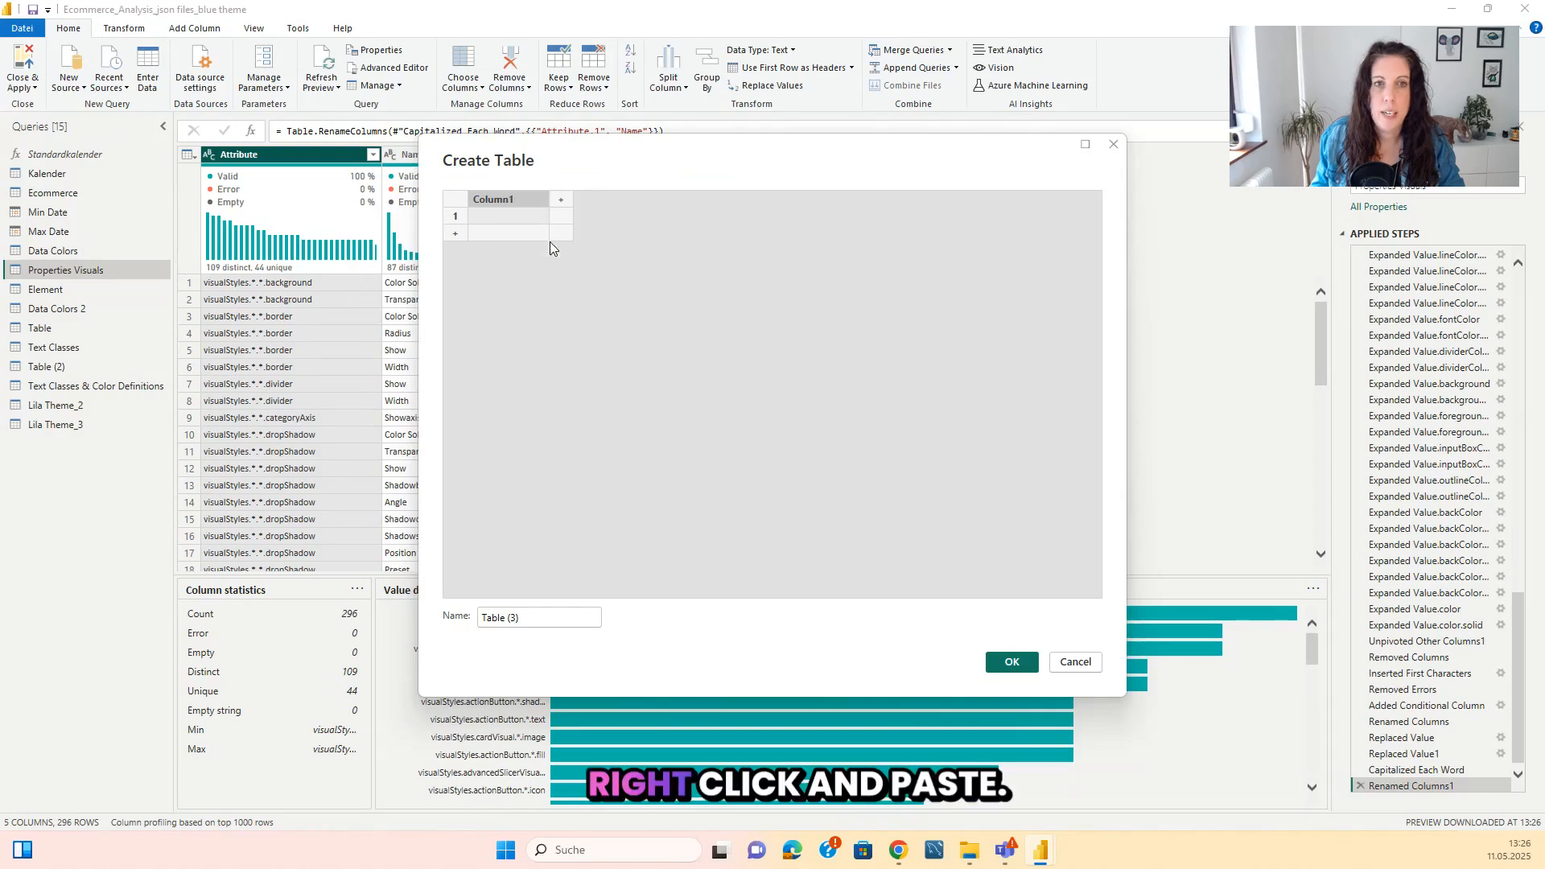
{"action": "left_click", "coordinate": [1007, 661]}
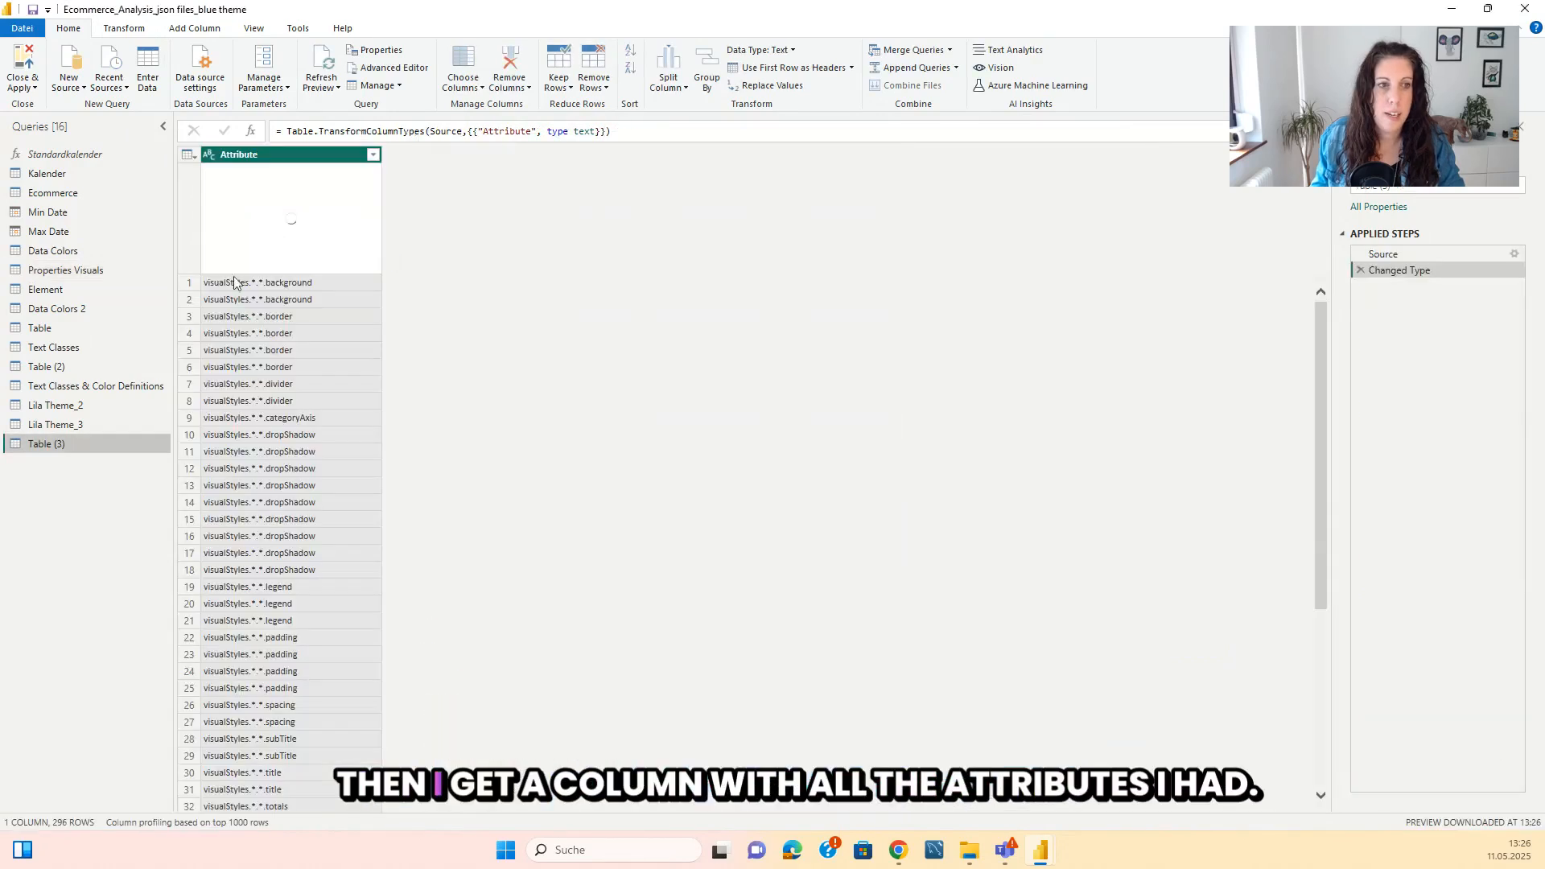
Duplicate the Attribute column in the new table and rename the original column to "Key_Column".
{"action": "right_click", "coordinate": [303, 162]}
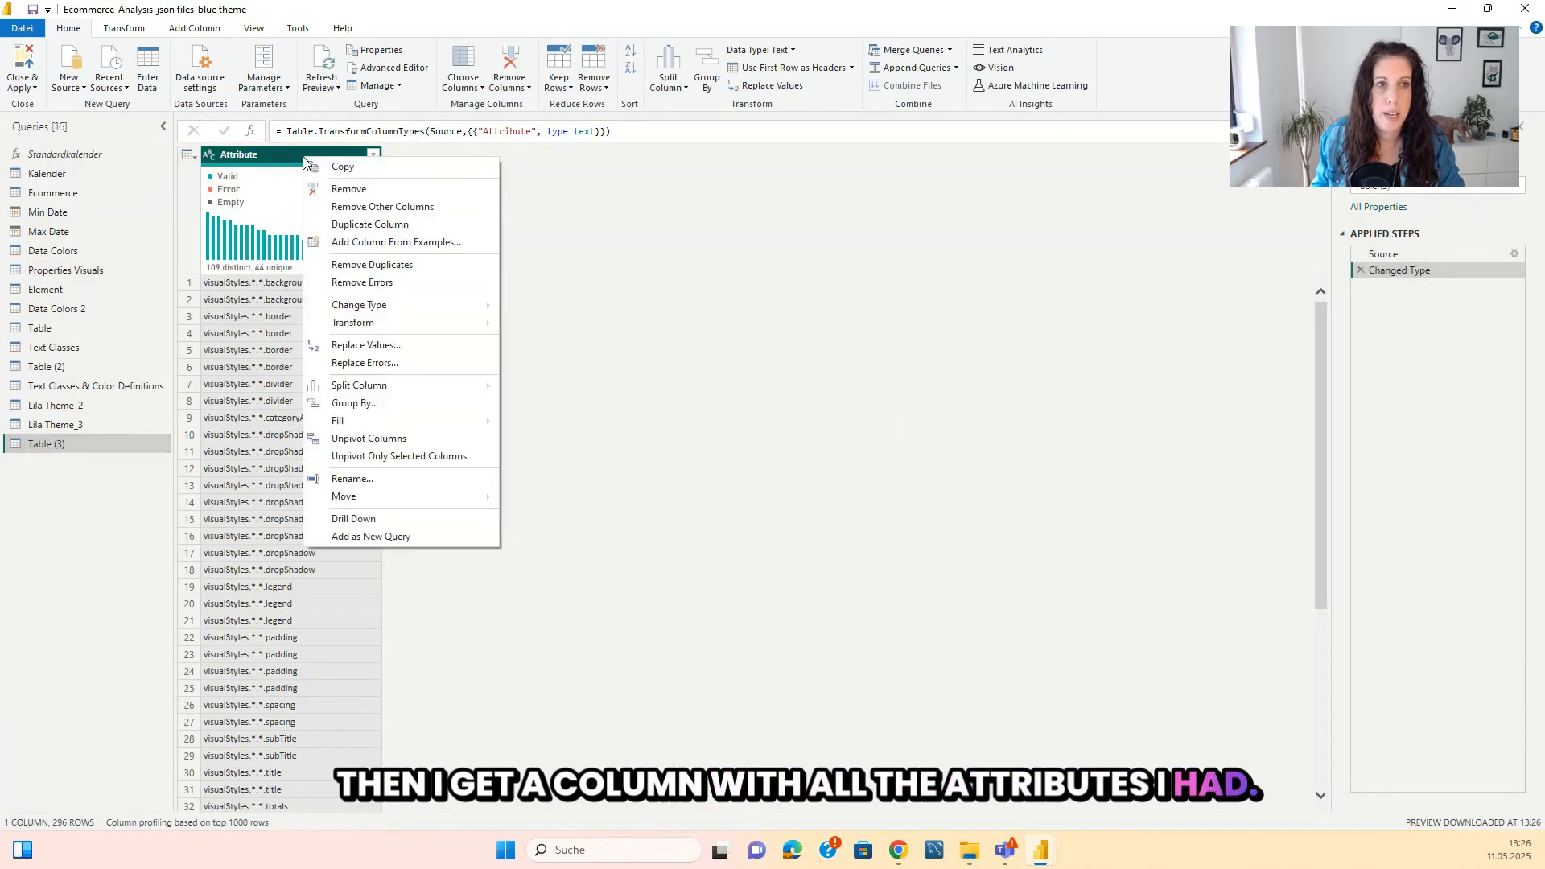
{"action": "left_click", "coordinate": [358, 226]}
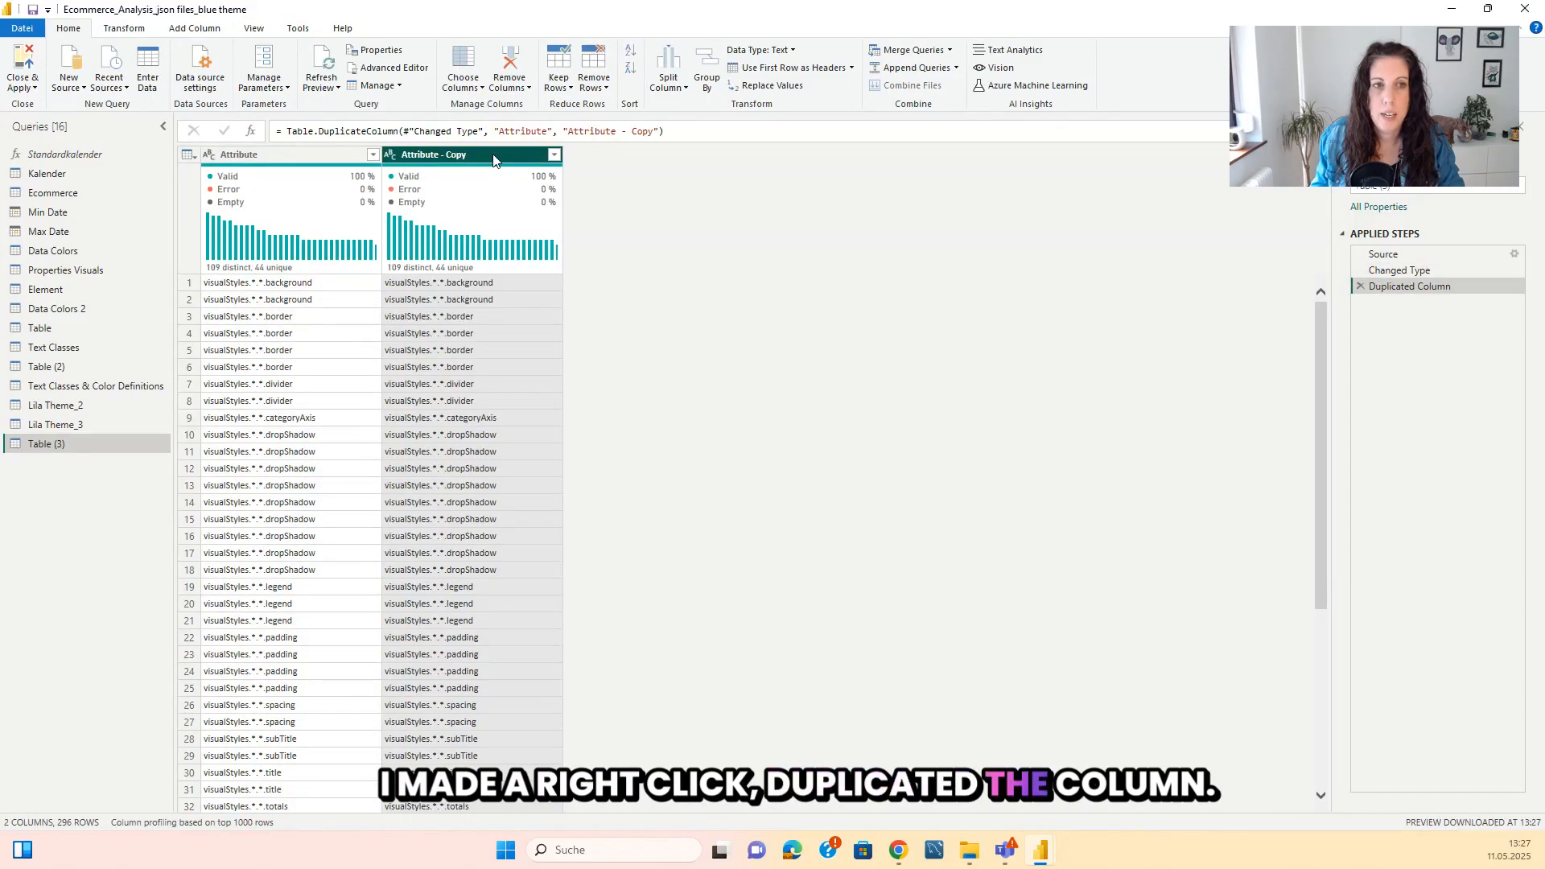
{"action": "double_click", "coordinate": [293, 155]}
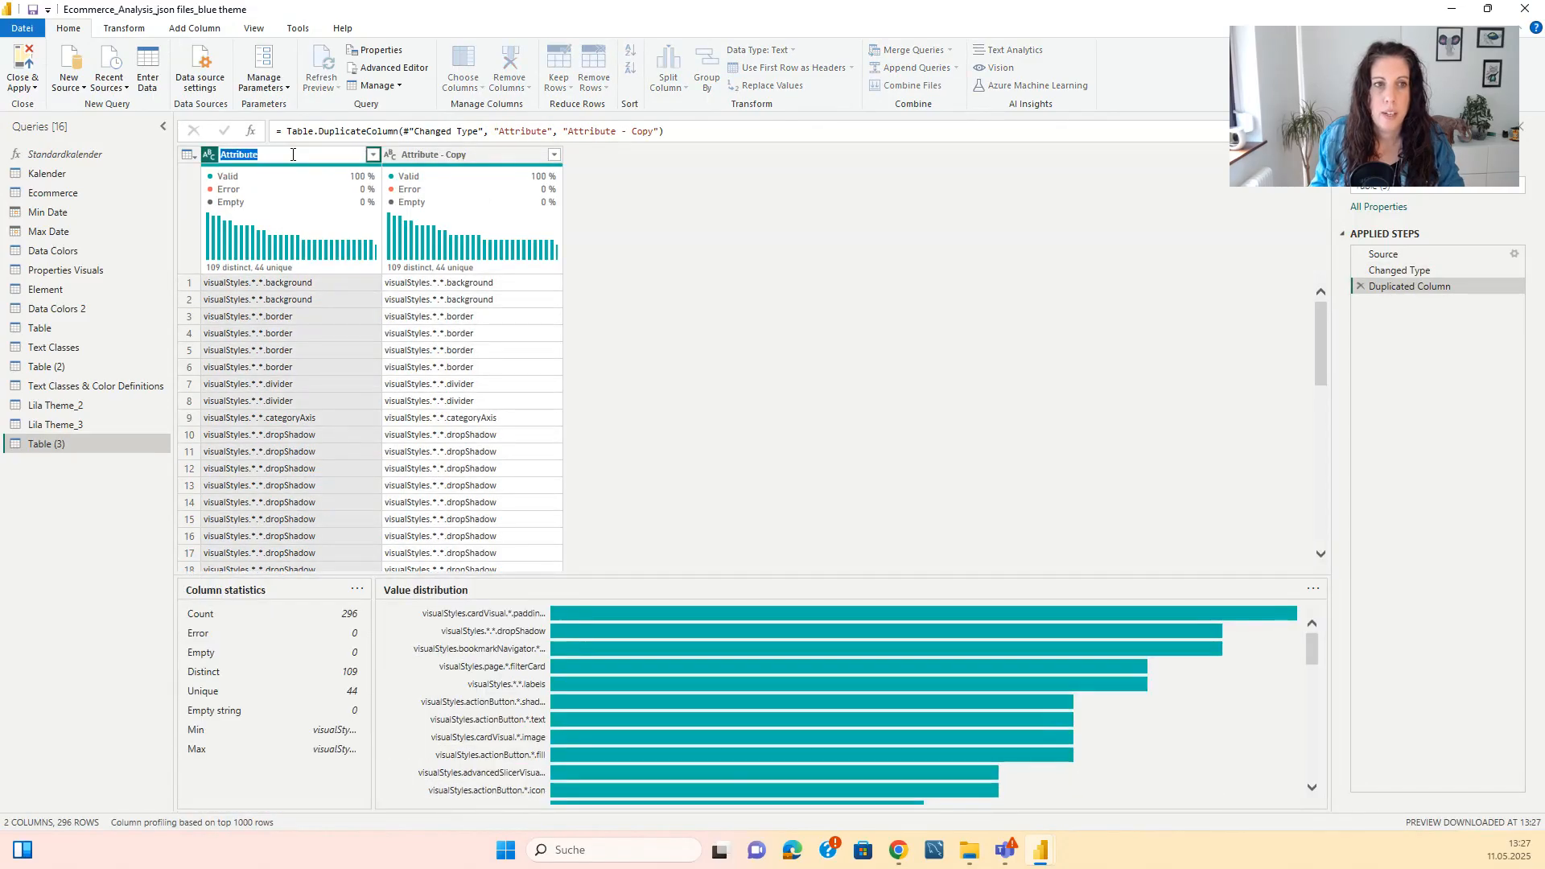
{"action": "type", "text": "Key_Column"}
{"action": "key", "text": "Return"}
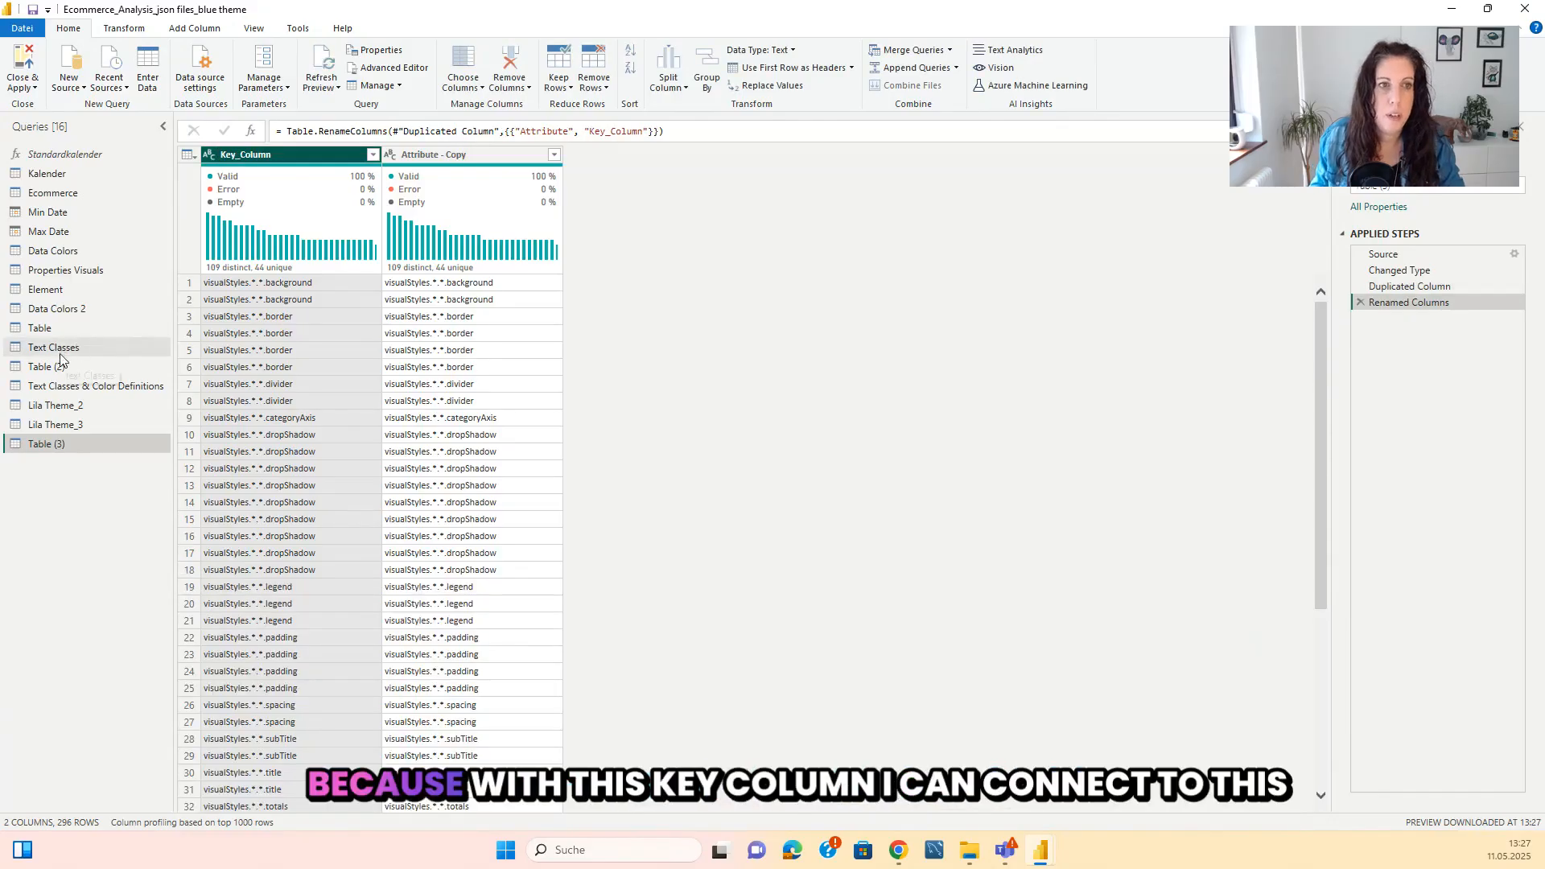
Check the matching Attribute column in Properties Visuals, then rename the duplicated column in Table (3) to "Slicer Names".
{"action": "left_click", "coordinate": [64, 271]}
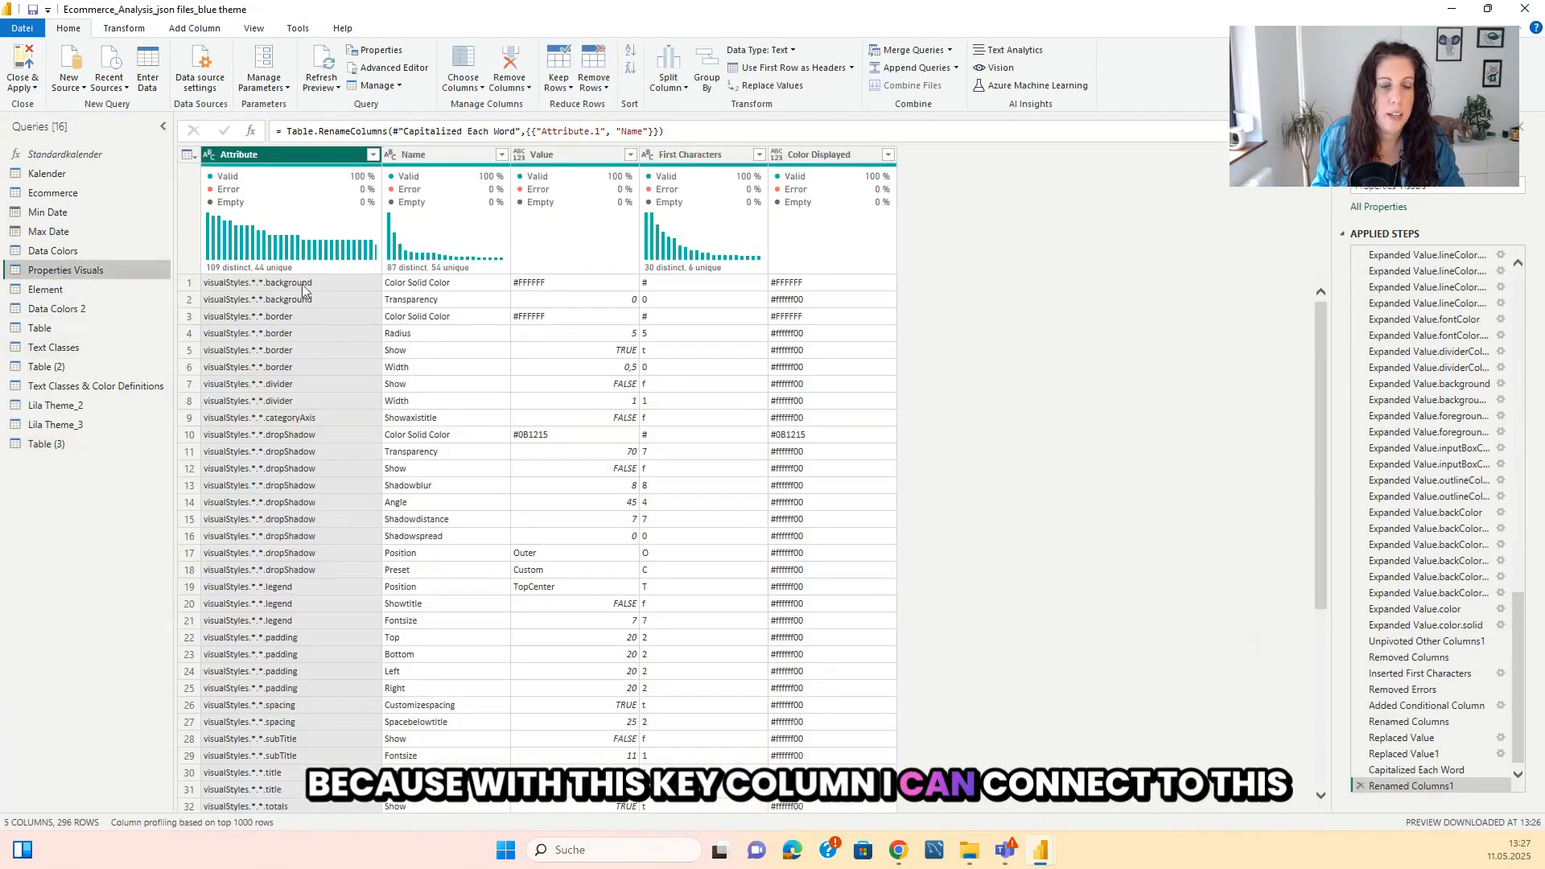
{"action": "left_click", "coordinate": [56, 445]}
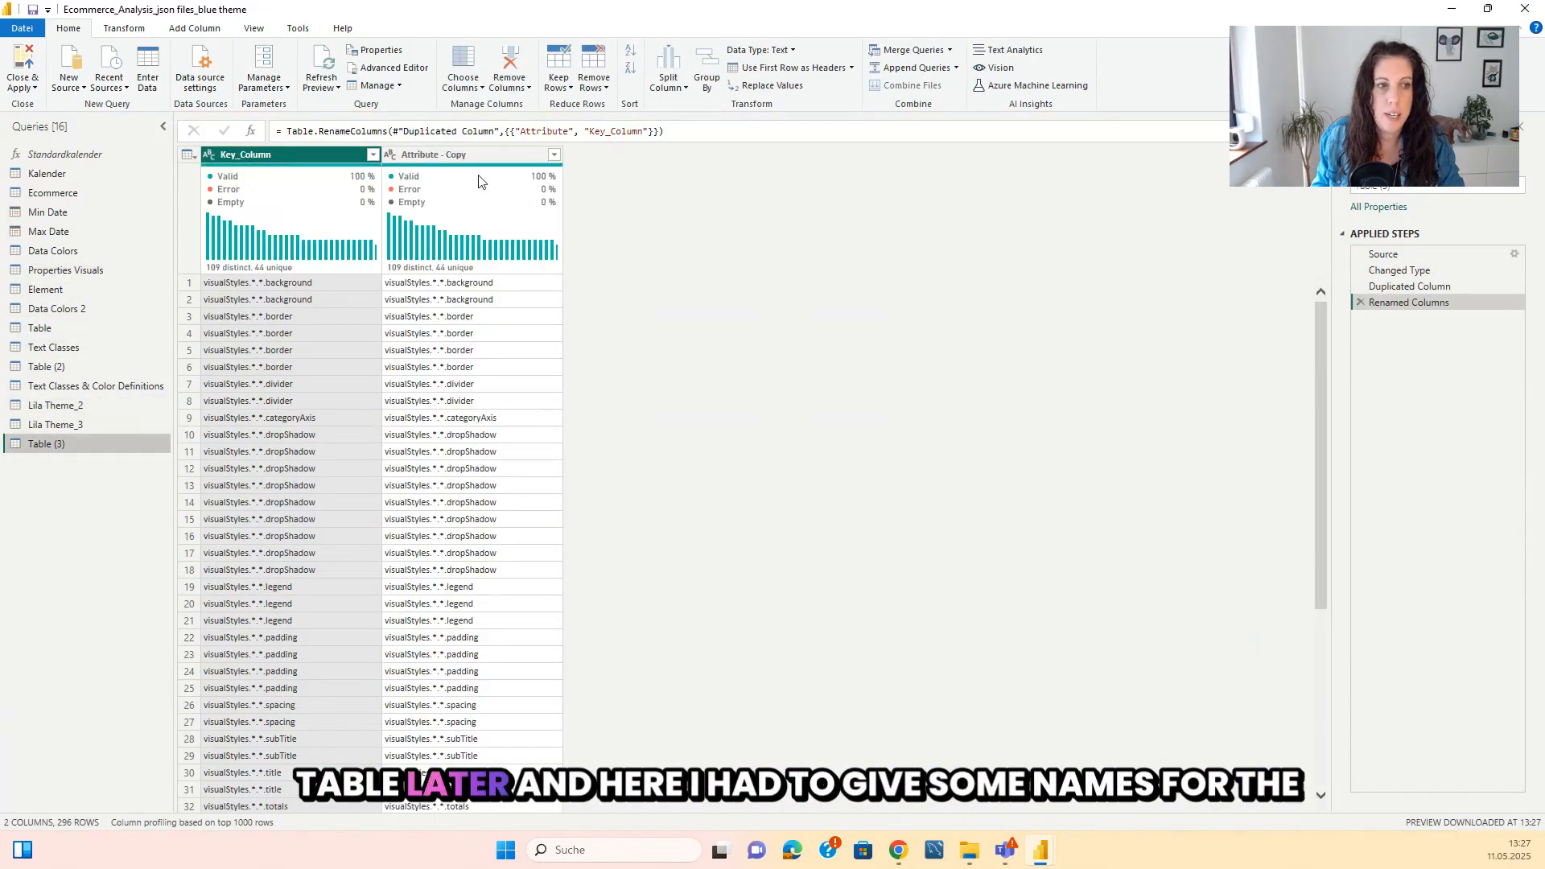
{"action": "double_click", "coordinate": [491, 154]}
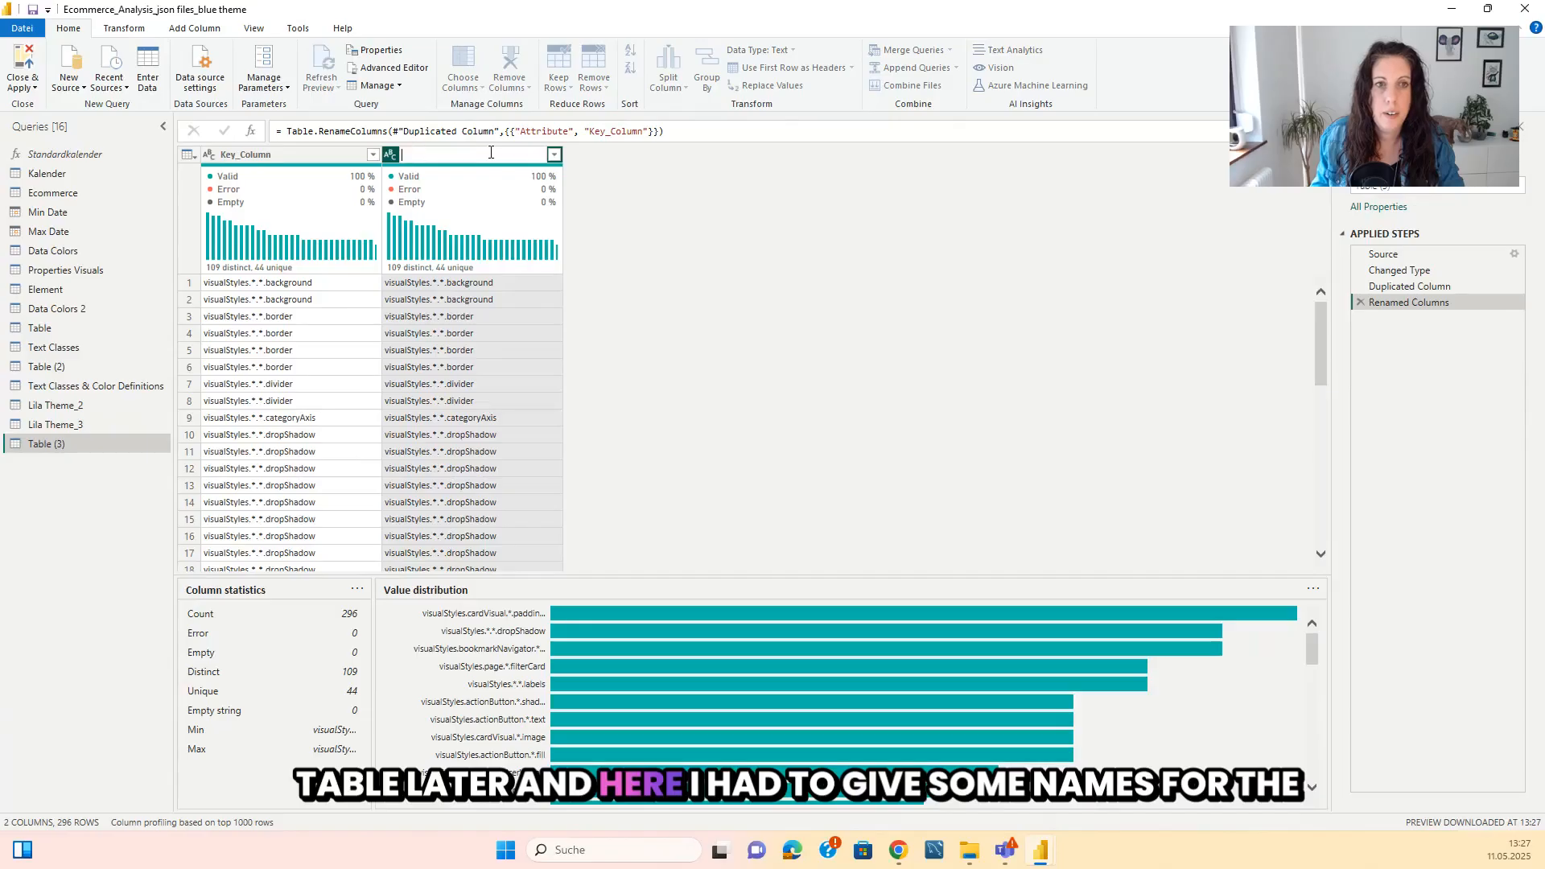
{"action": "type", "text": "Slicer Names"}
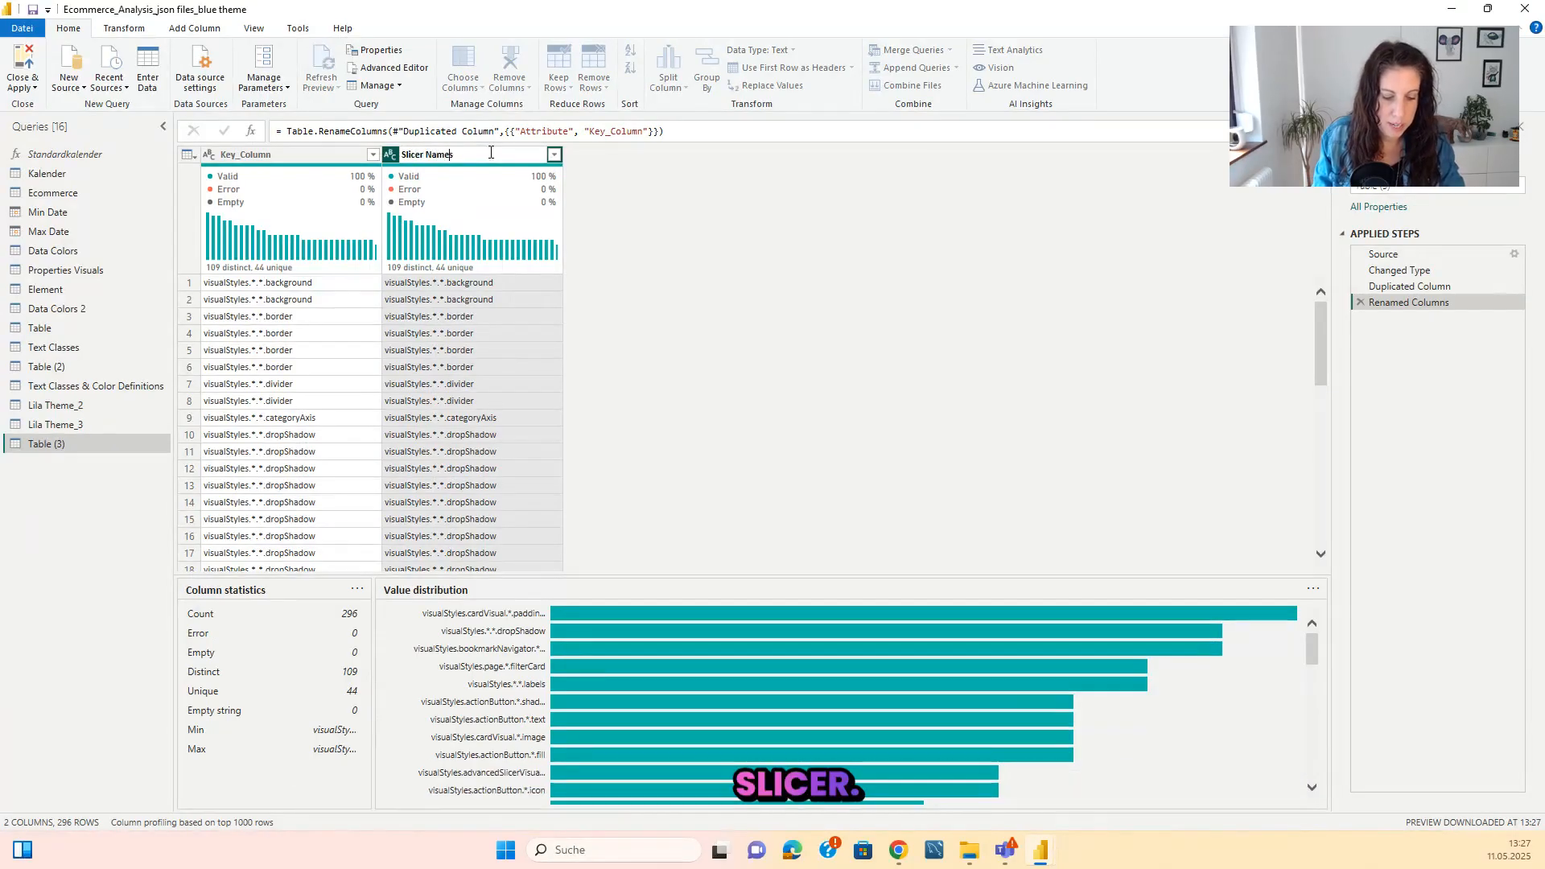
{"action": "key", "text": "Return"}
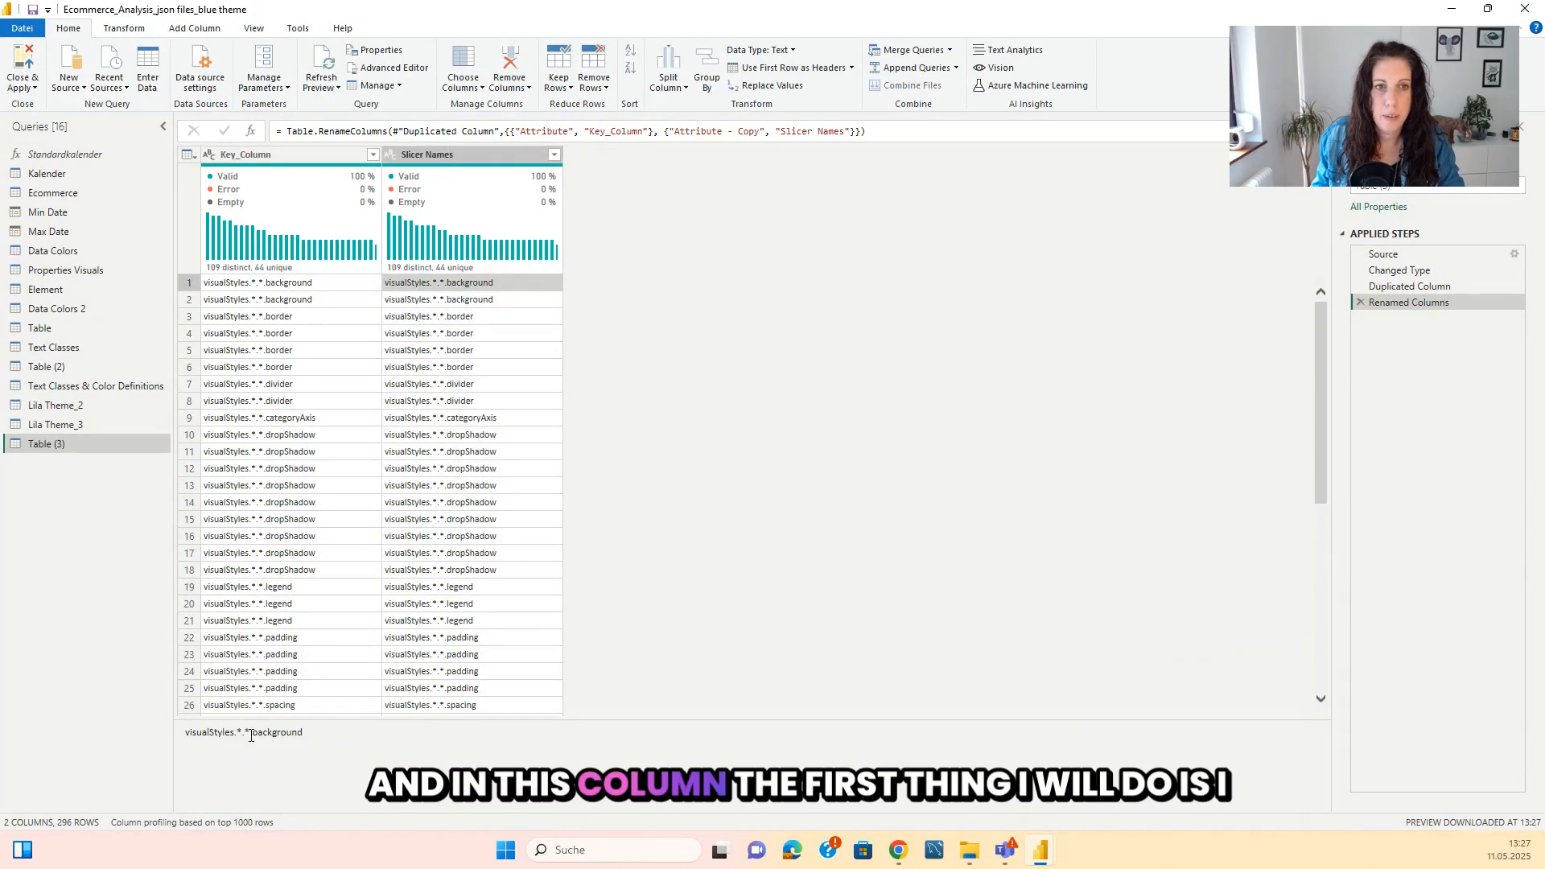
Replace "visualStyles.*.*." with nothing in the Slicer Names column.
{"action": "left_click_drag", "start_coordinate": [252, 733], "coordinate": [143, 736]}
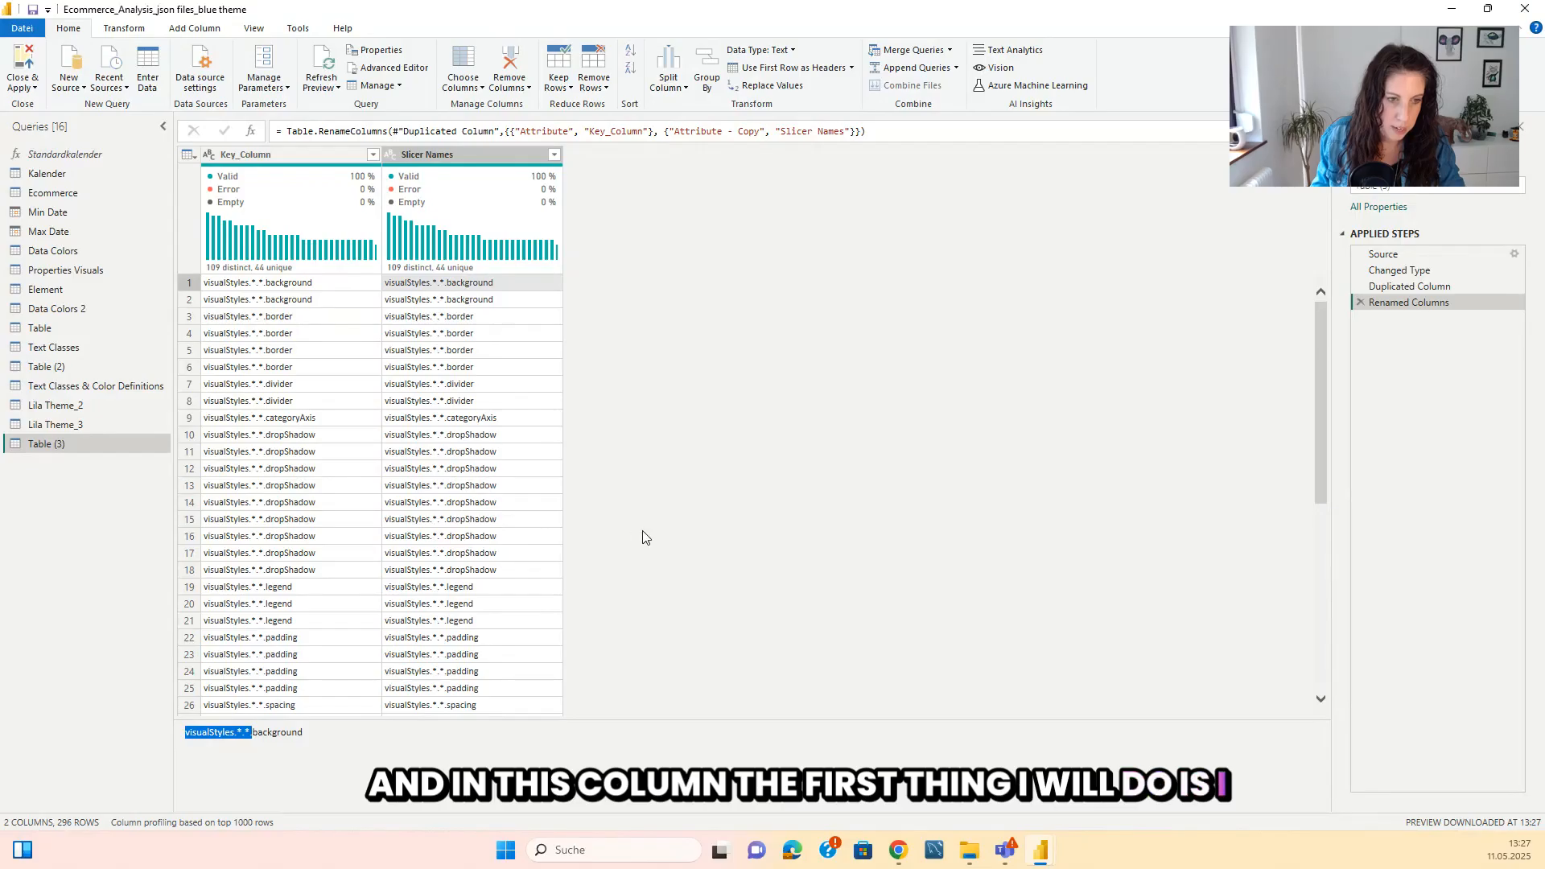
{"action": "left_click", "coordinate": [470, 155]}
{"action": "left_click", "coordinate": [128, 28]}
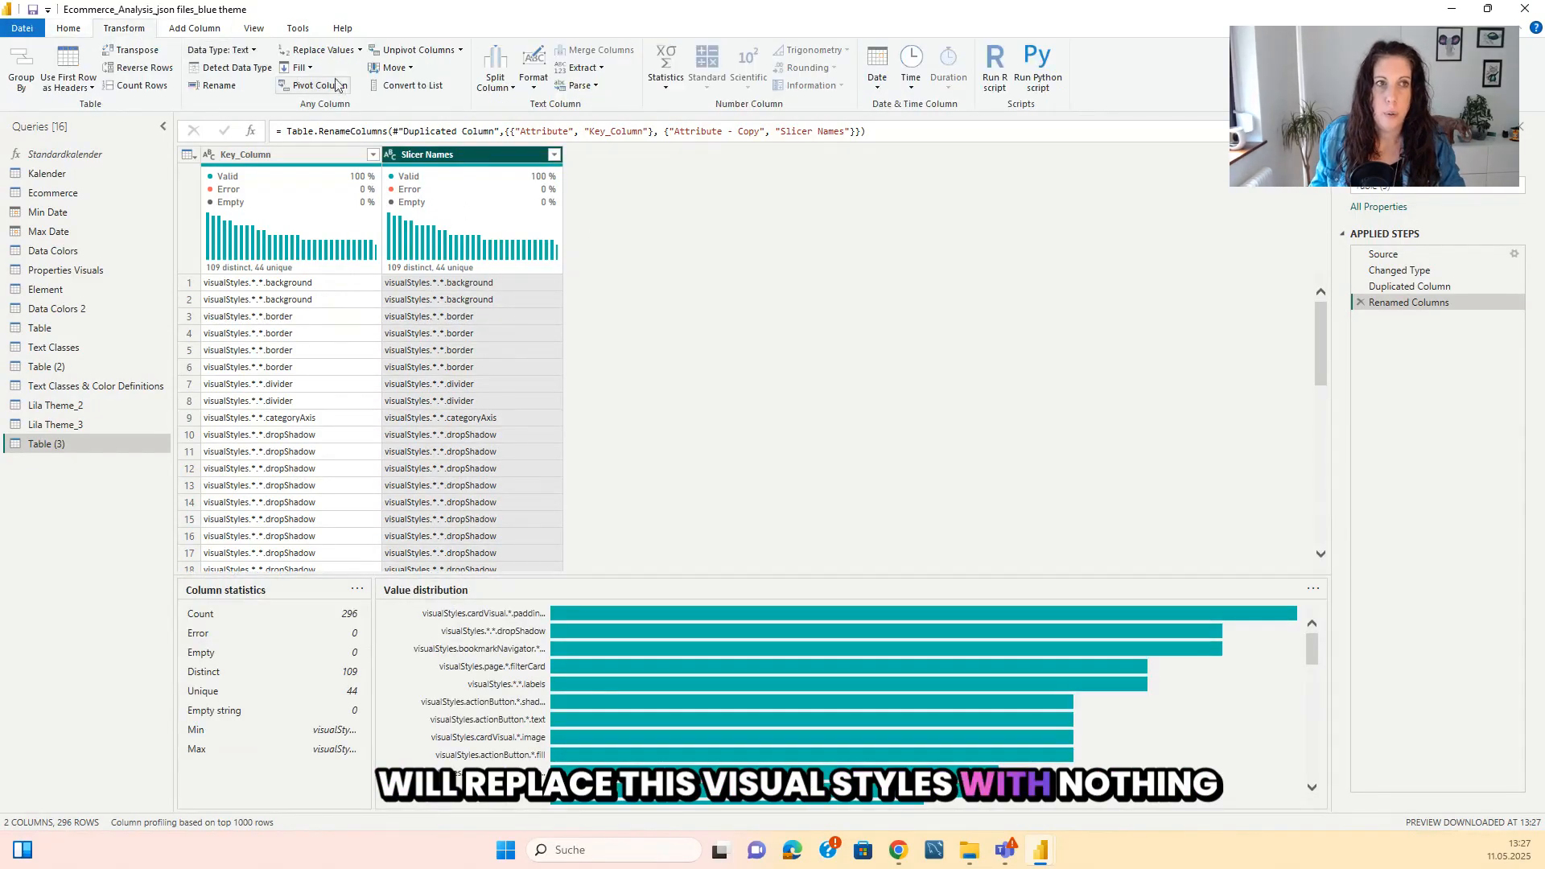
{"action": "left_click", "coordinate": [318, 49]}
{"action": "key", "text": "Return"}
Replace "visualStyles." with nothing in the Slicer Names column of Table (3).
{"action": "scroll", "coordinate": [492, 443], "scroll_direction": "down", "scroll_amount": 12}
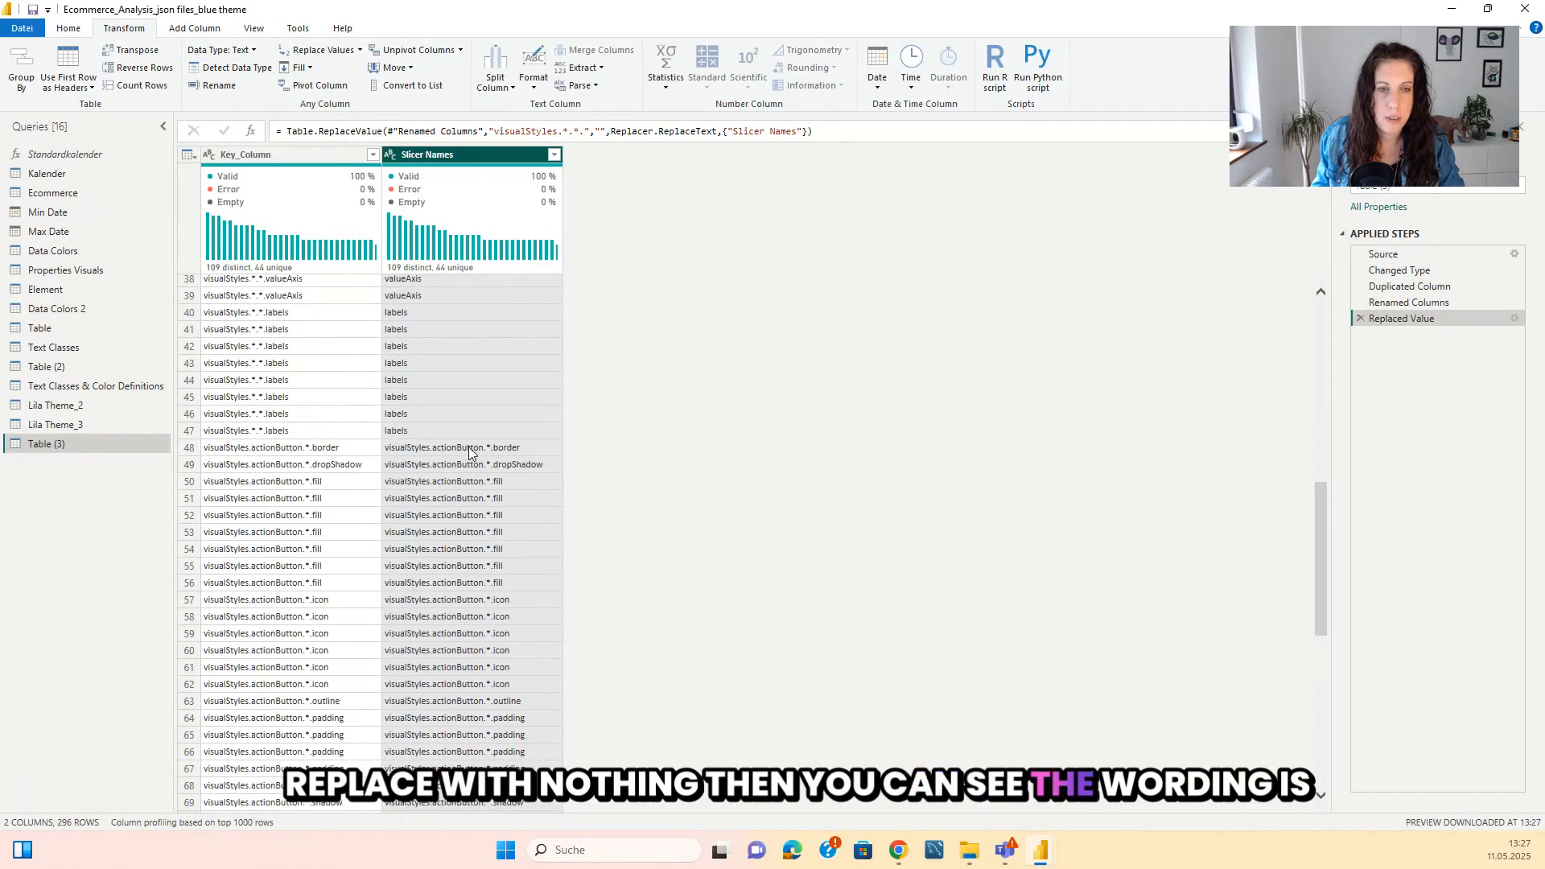
{"action": "left_click", "coordinate": [440, 449]}
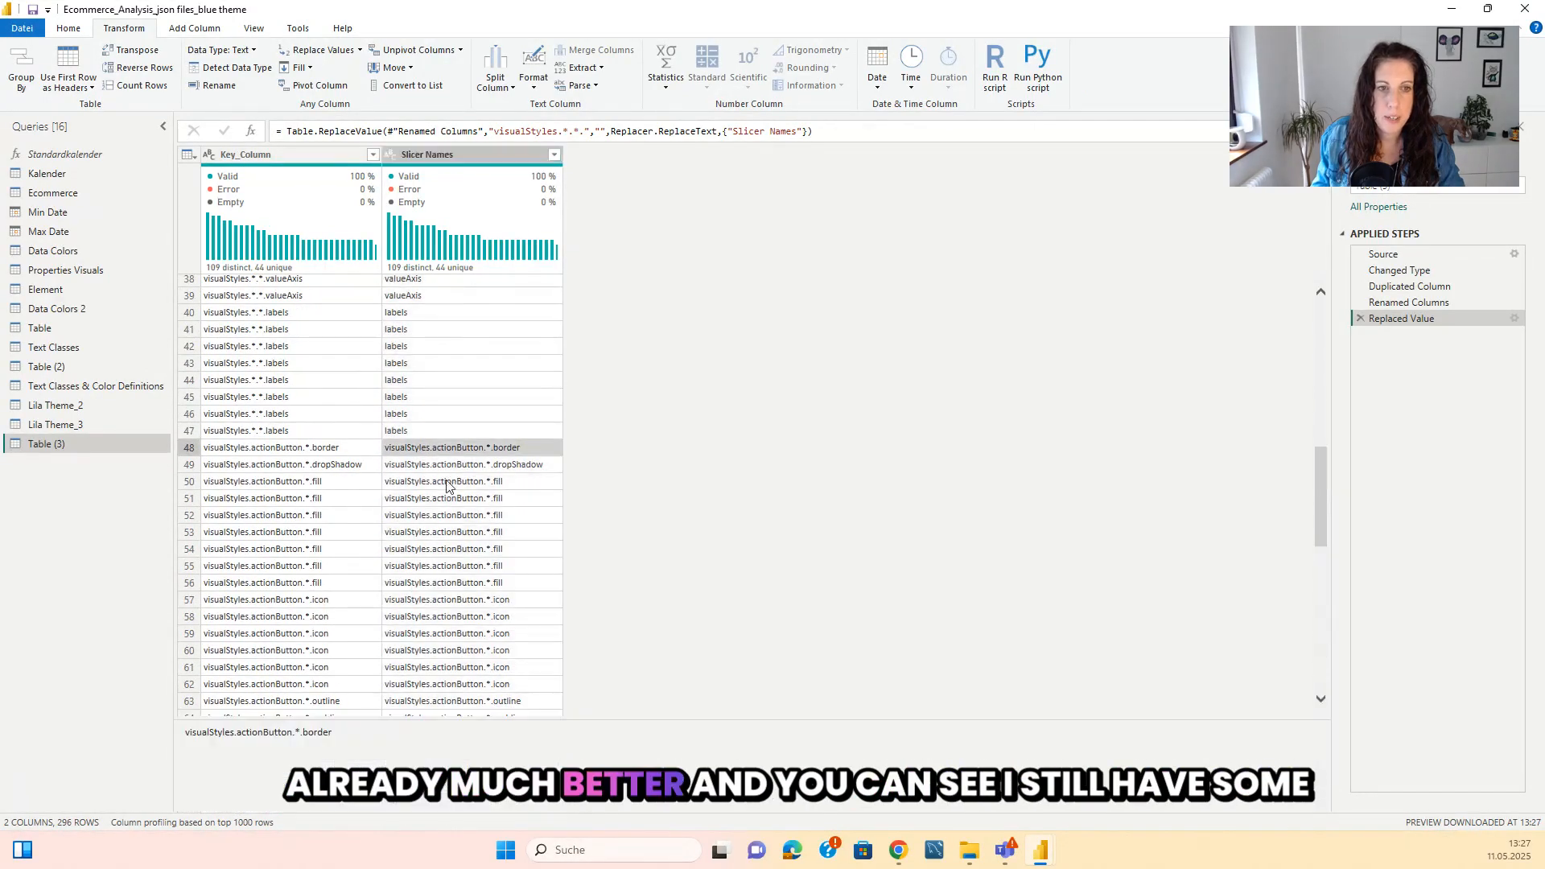
{"action": "left_click_drag", "start_coordinate": [234, 736], "coordinate": [120, 737]}
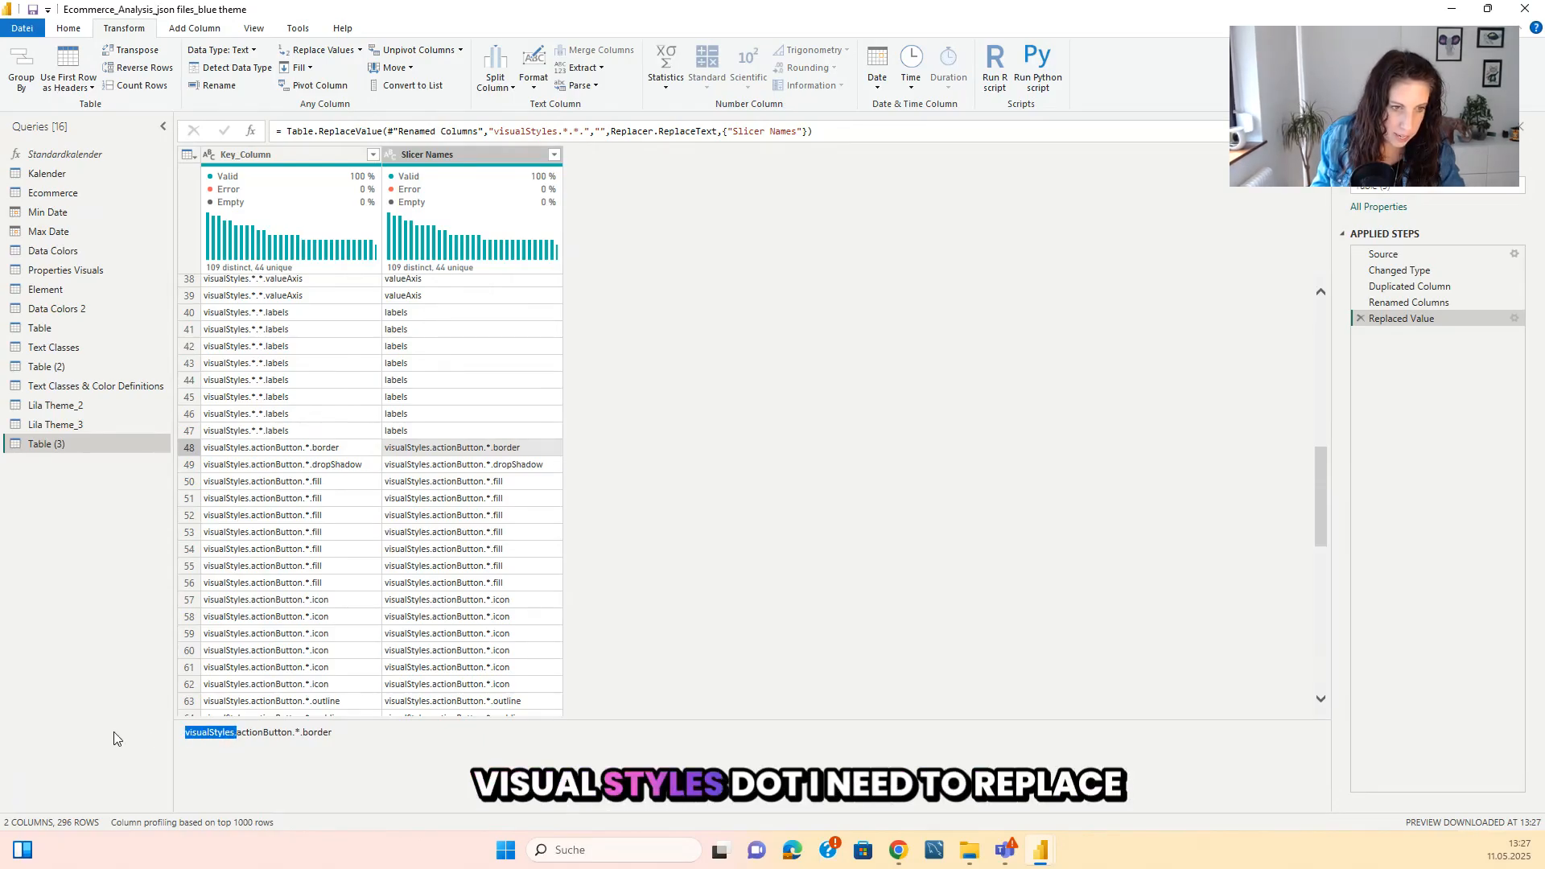
{"action": "left_click", "coordinate": [455, 158]}
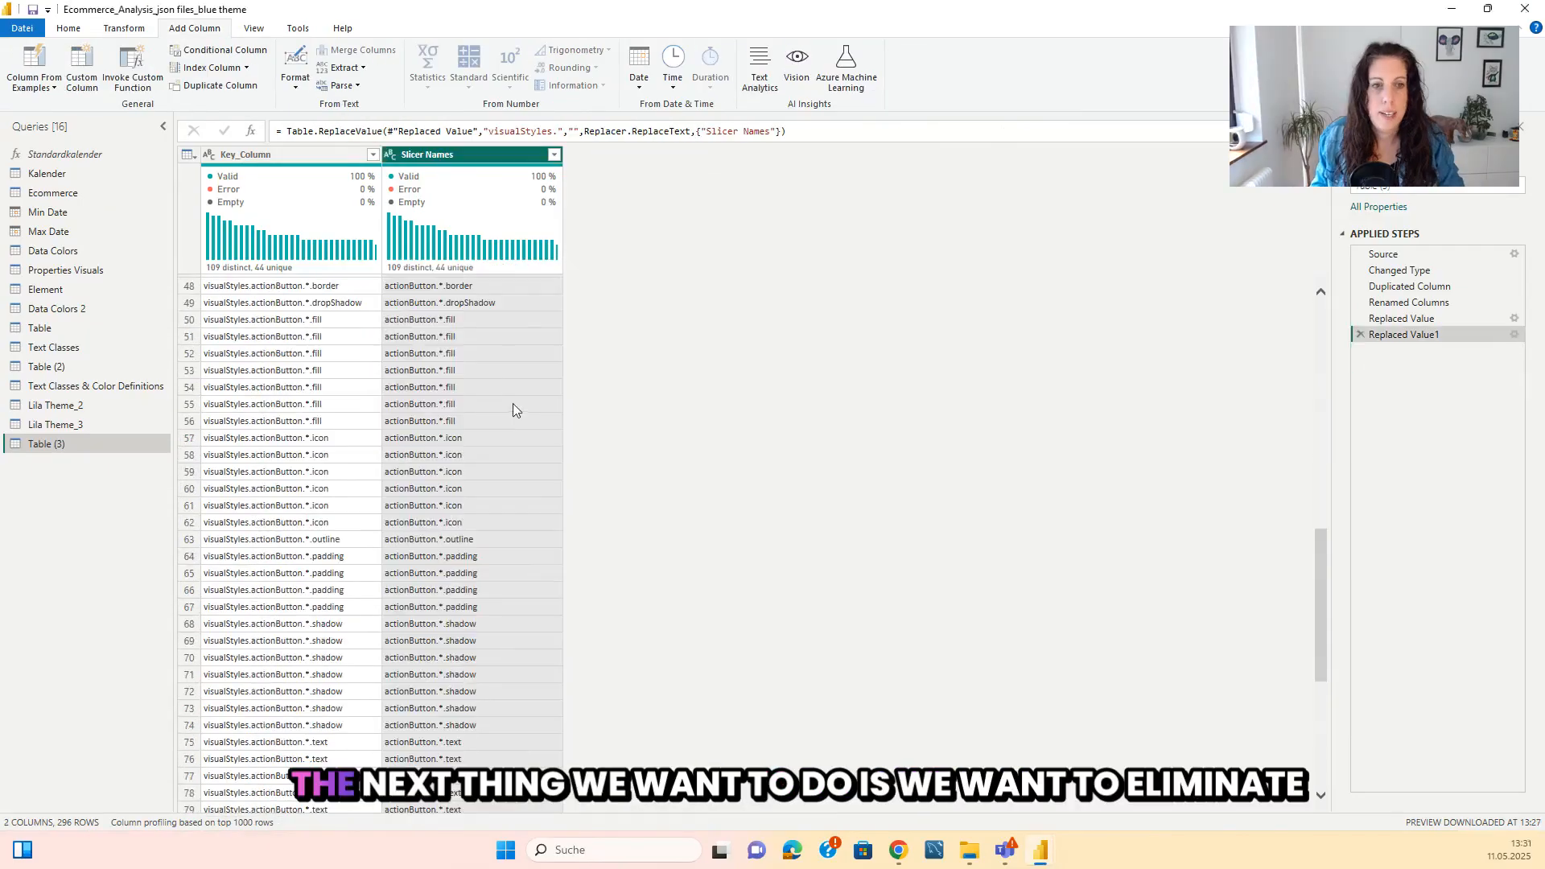
{"action": "scroll", "coordinate": [455, 443], "scroll_direction": "down", "scroll_amount": 3}
{"action": "scroll", "coordinate": [455, 443], "scroll_direction": "up", "scroll_amount": 2}
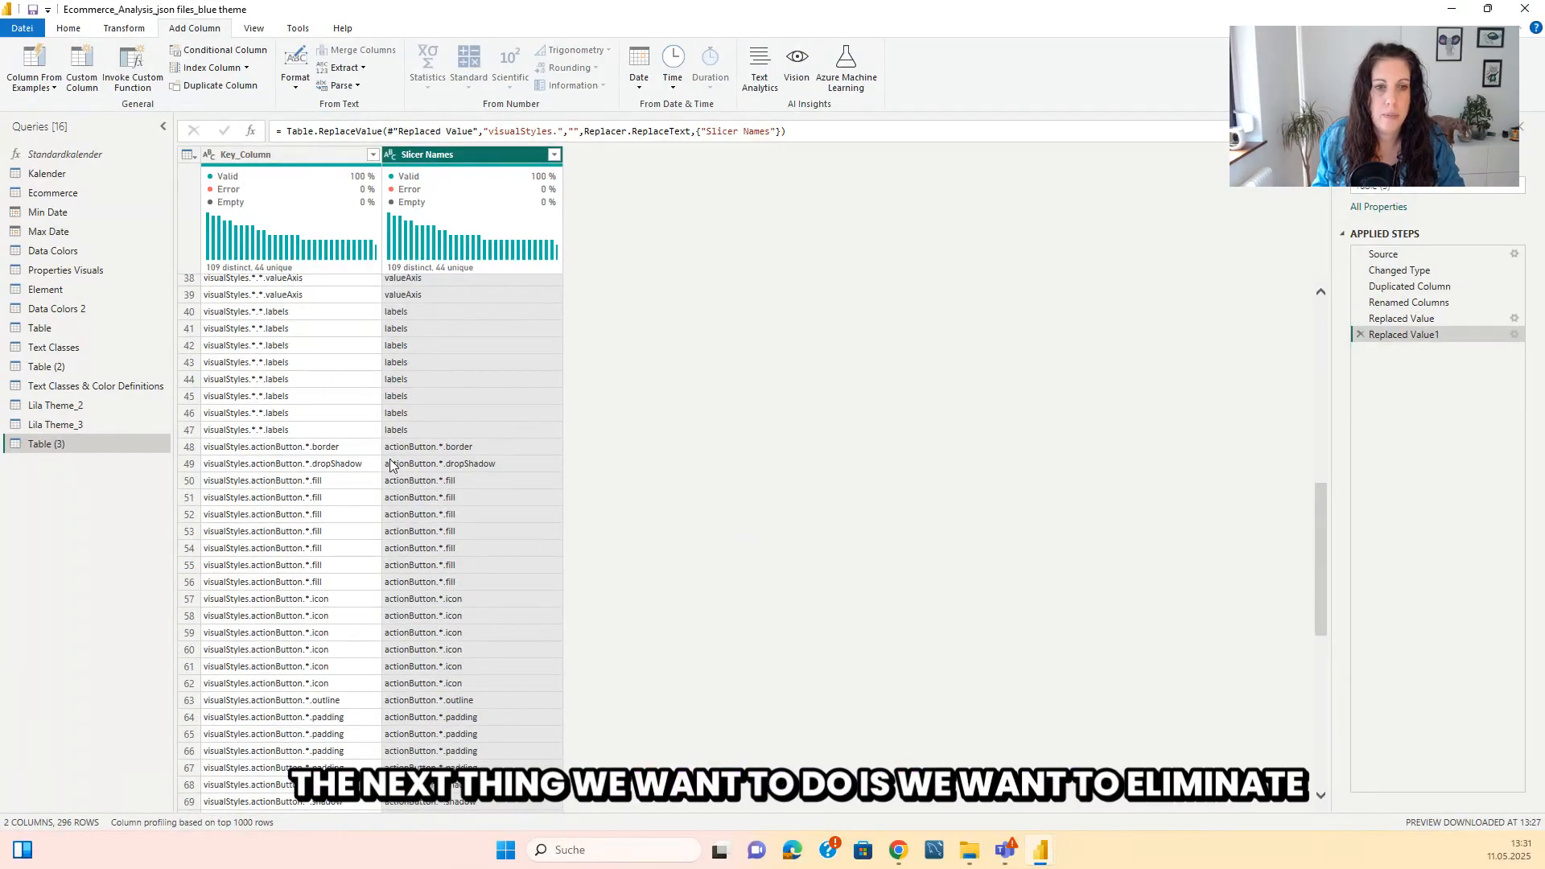
Add a column extracting the Slicer Names text after the delimiter ".*.", scanning from the end of the input.
{"action": "left_click", "coordinate": [442, 465]}
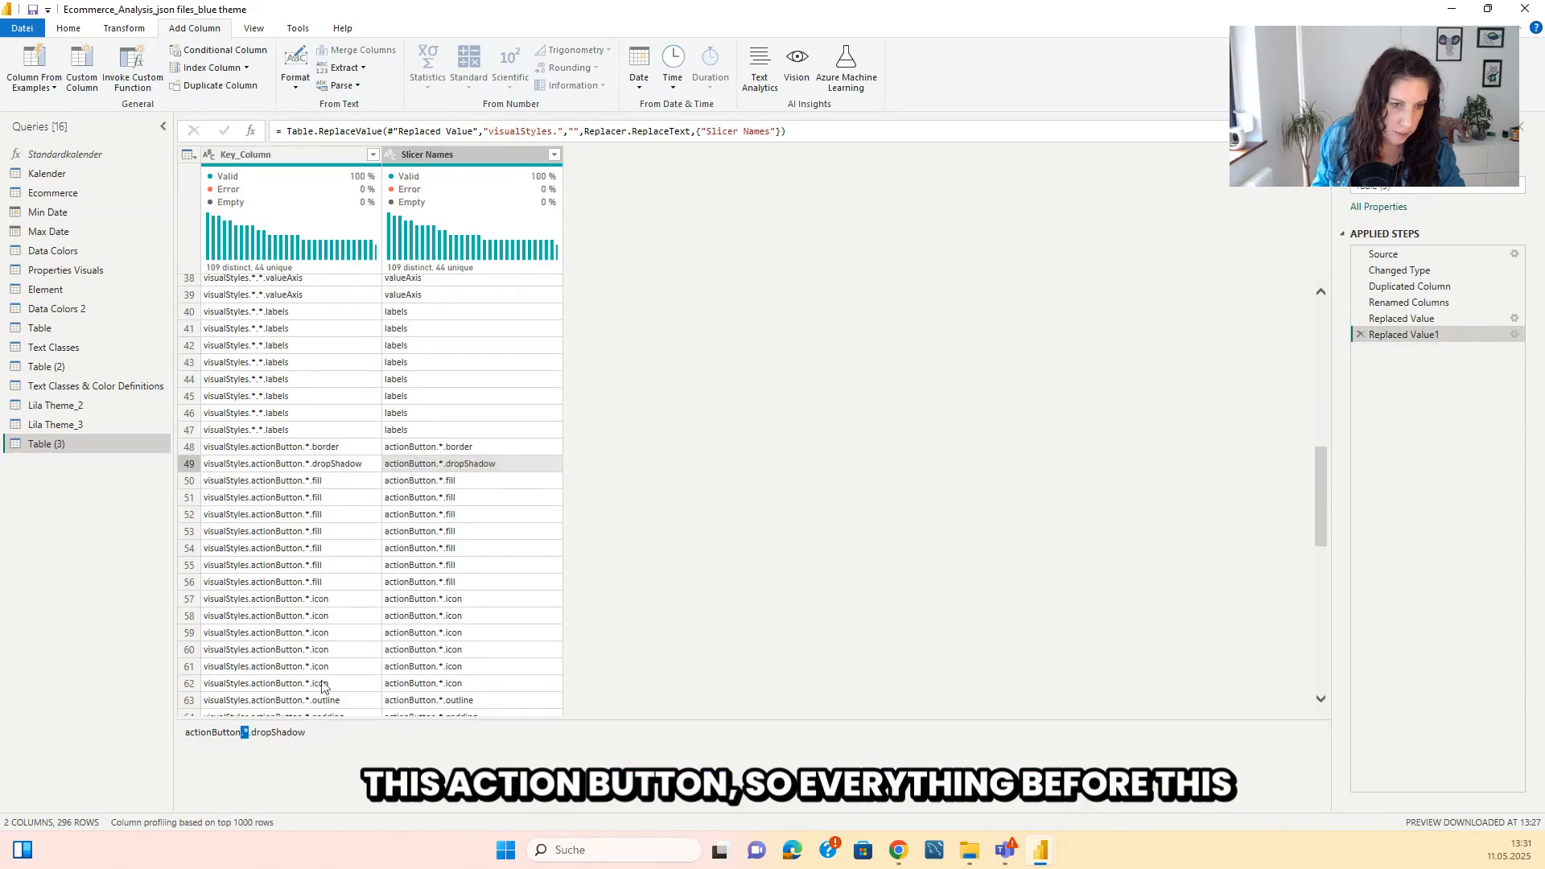
{"action": "double_click", "coordinate": [245, 734]}
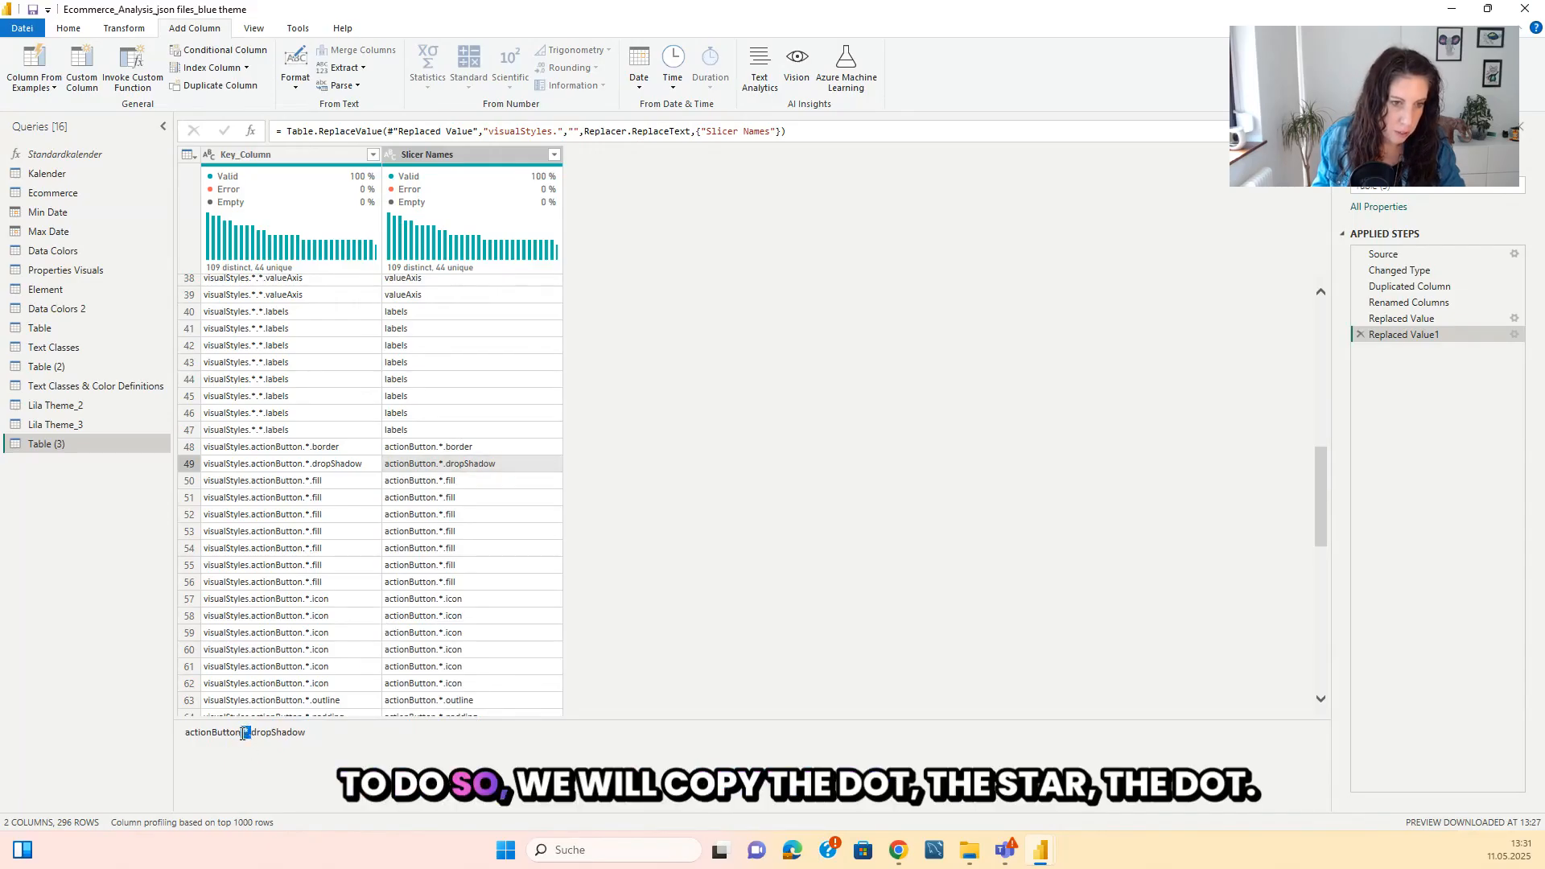
{"action": "left_click", "coordinate": [428, 155]}
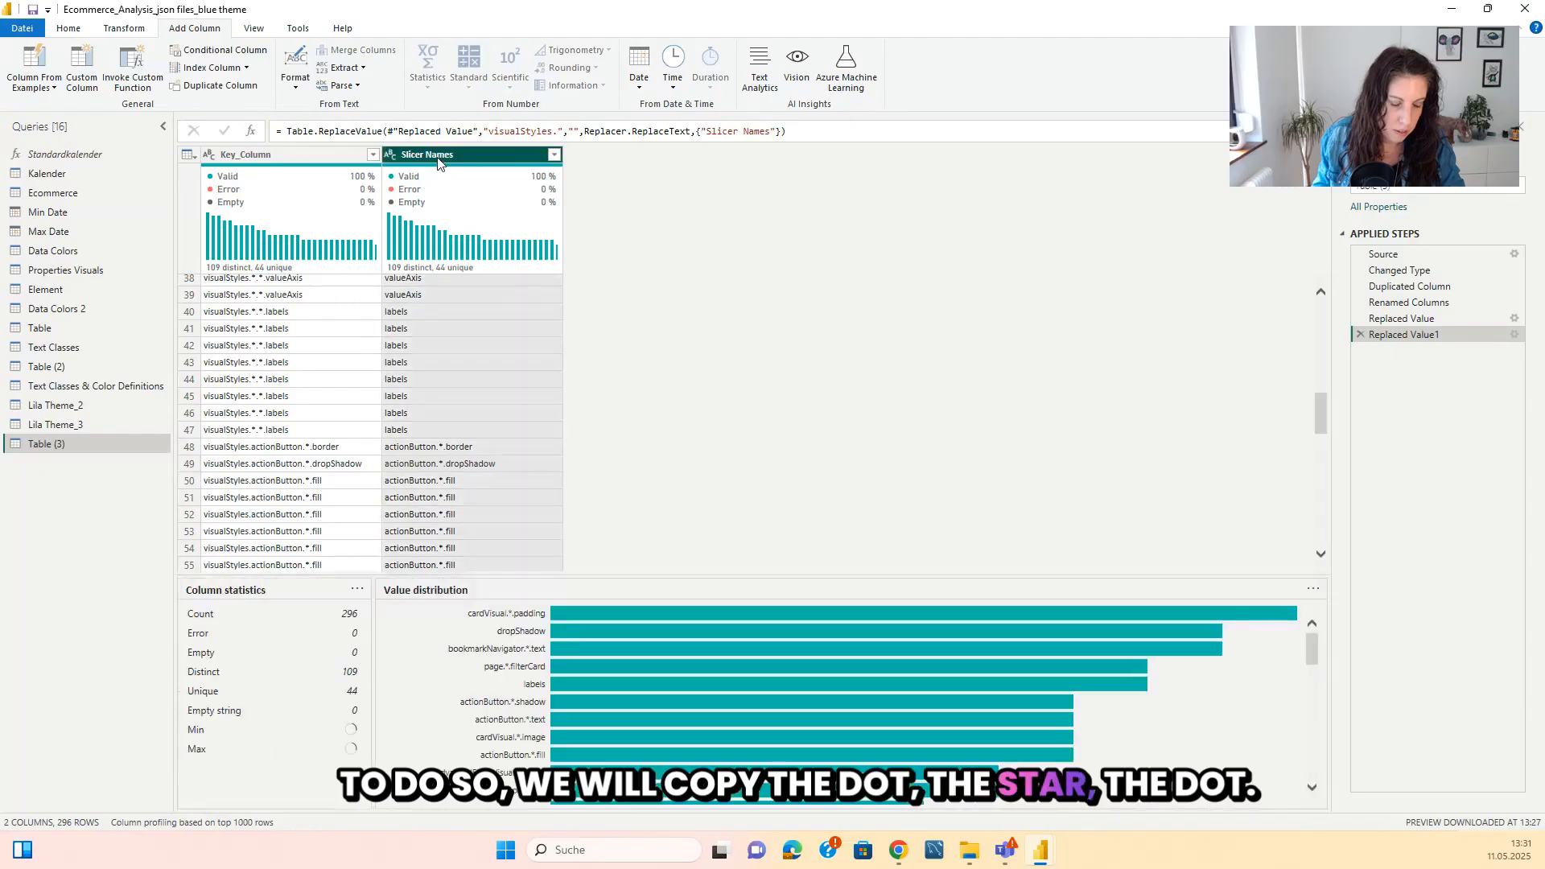
{"action": "left_click", "coordinate": [362, 69]}
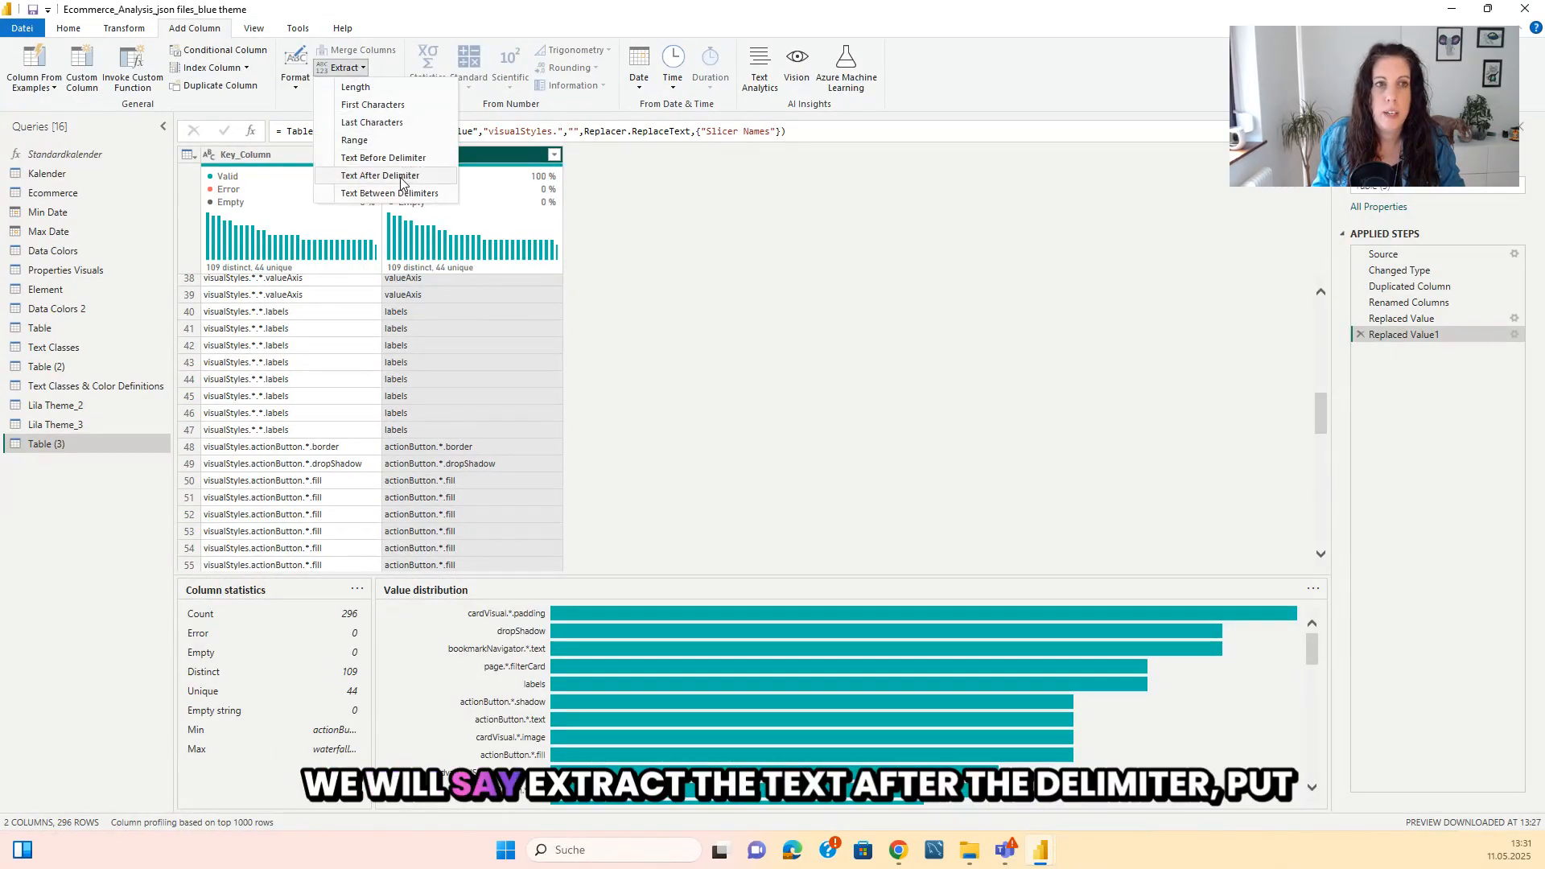
{"action": "left_click", "coordinate": [401, 176]}
{"action": "left_click", "coordinate": [560, 411]}
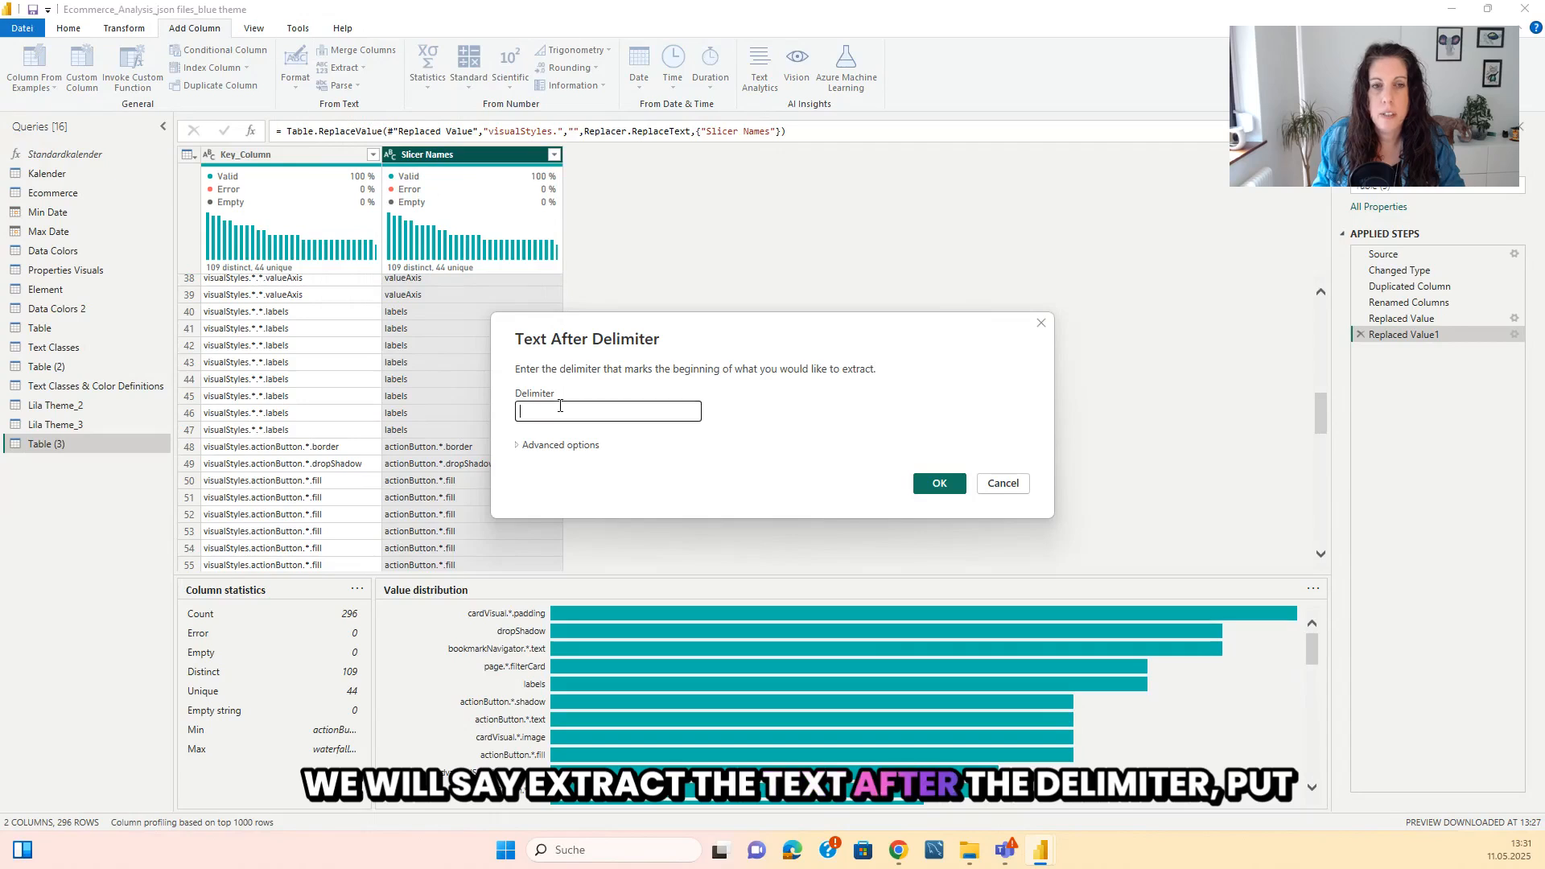
{"action": "type", "text": ".*."}
{"action": "left_click", "coordinate": [525, 447]}
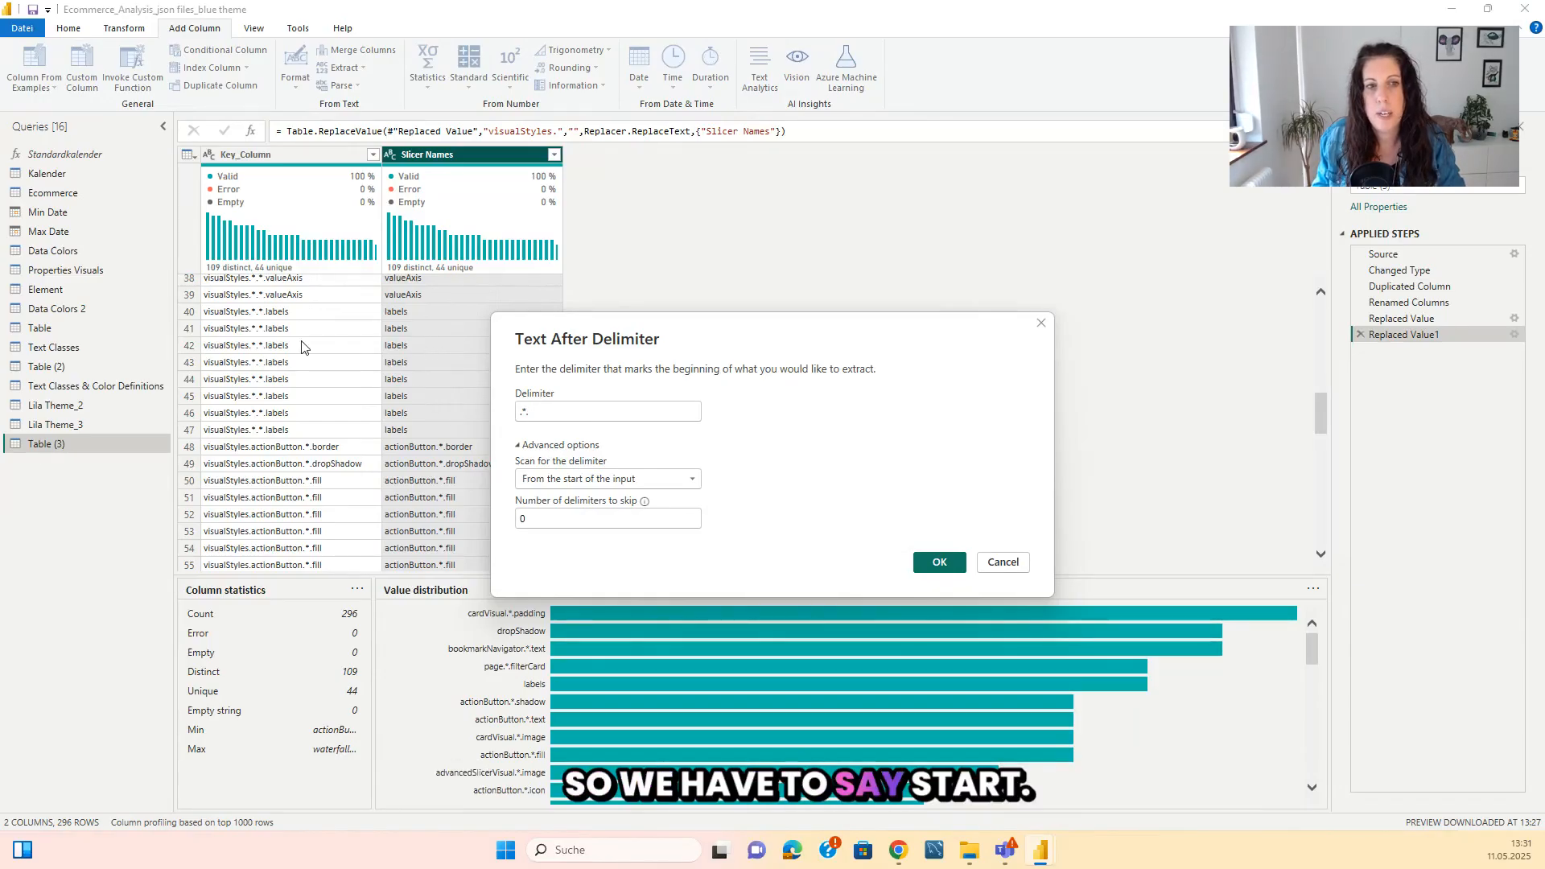
{"action": "left_click", "coordinate": [589, 480]}
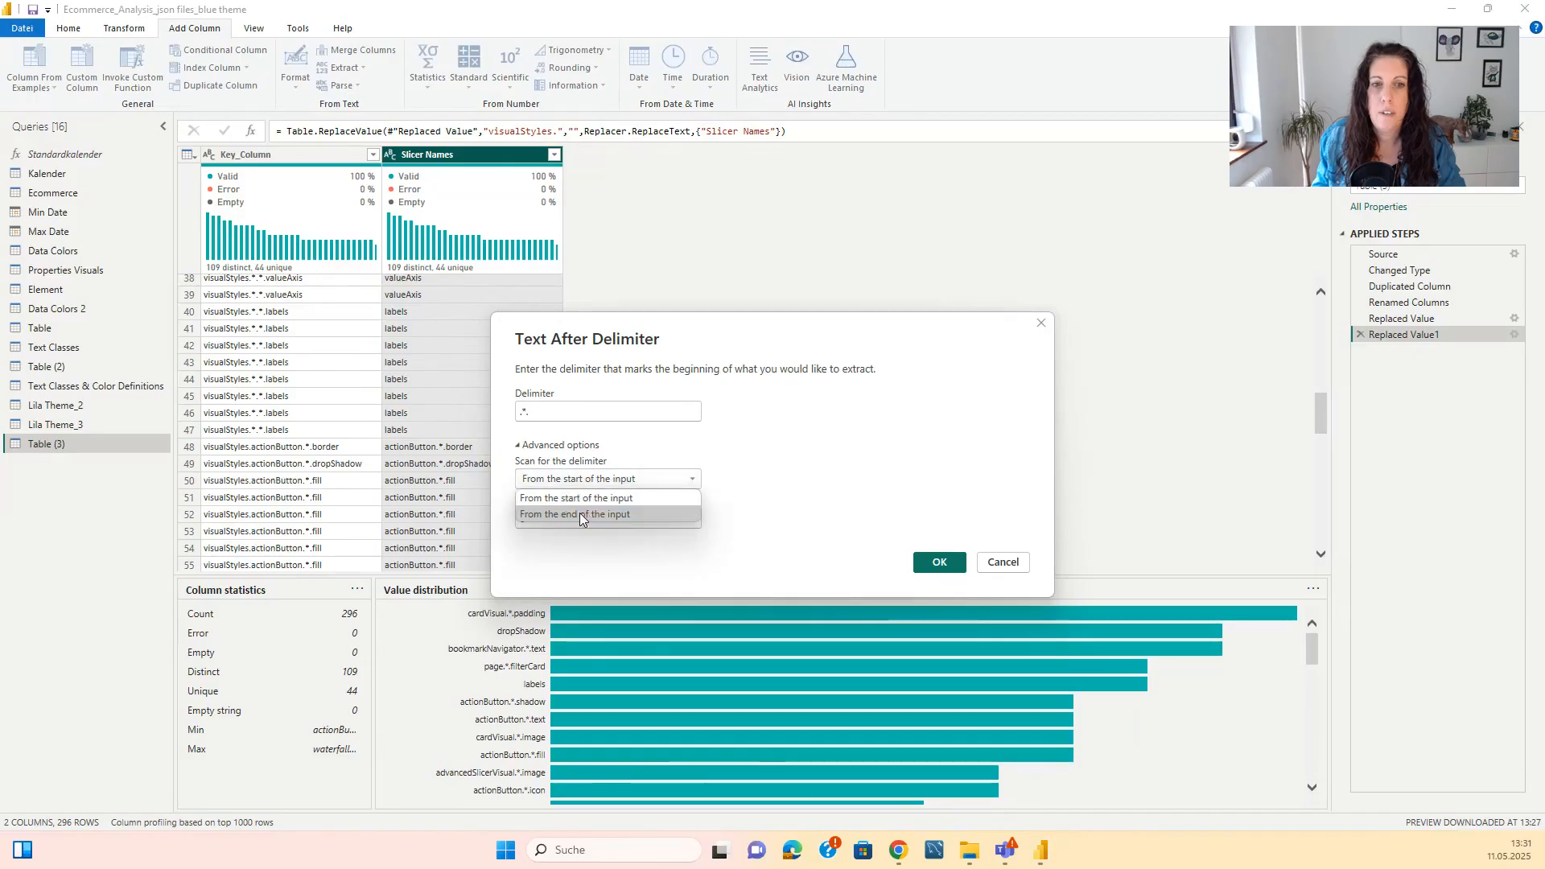
{"action": "left_click", "coordinate": [580, 513]}
{"action": "key", "text": "Return"}
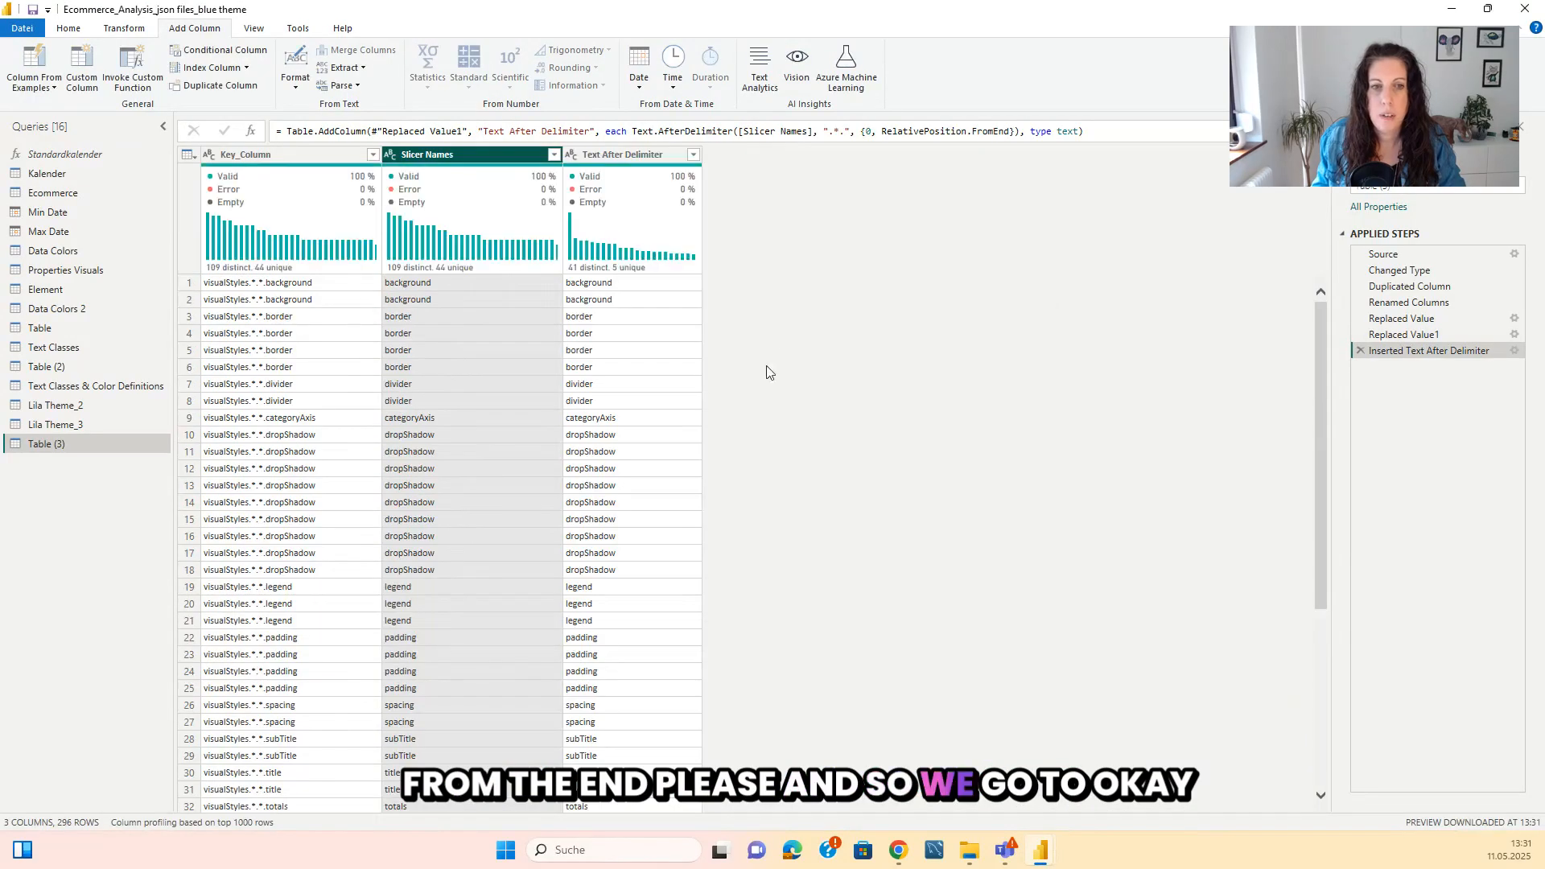
Widen the Slicer Names column and compare its entries with the Text After Delimiter column.
{"action": "scroll", "coordinate": [417, 381], "scroll_direction": "down", "scroll_amount": 10}
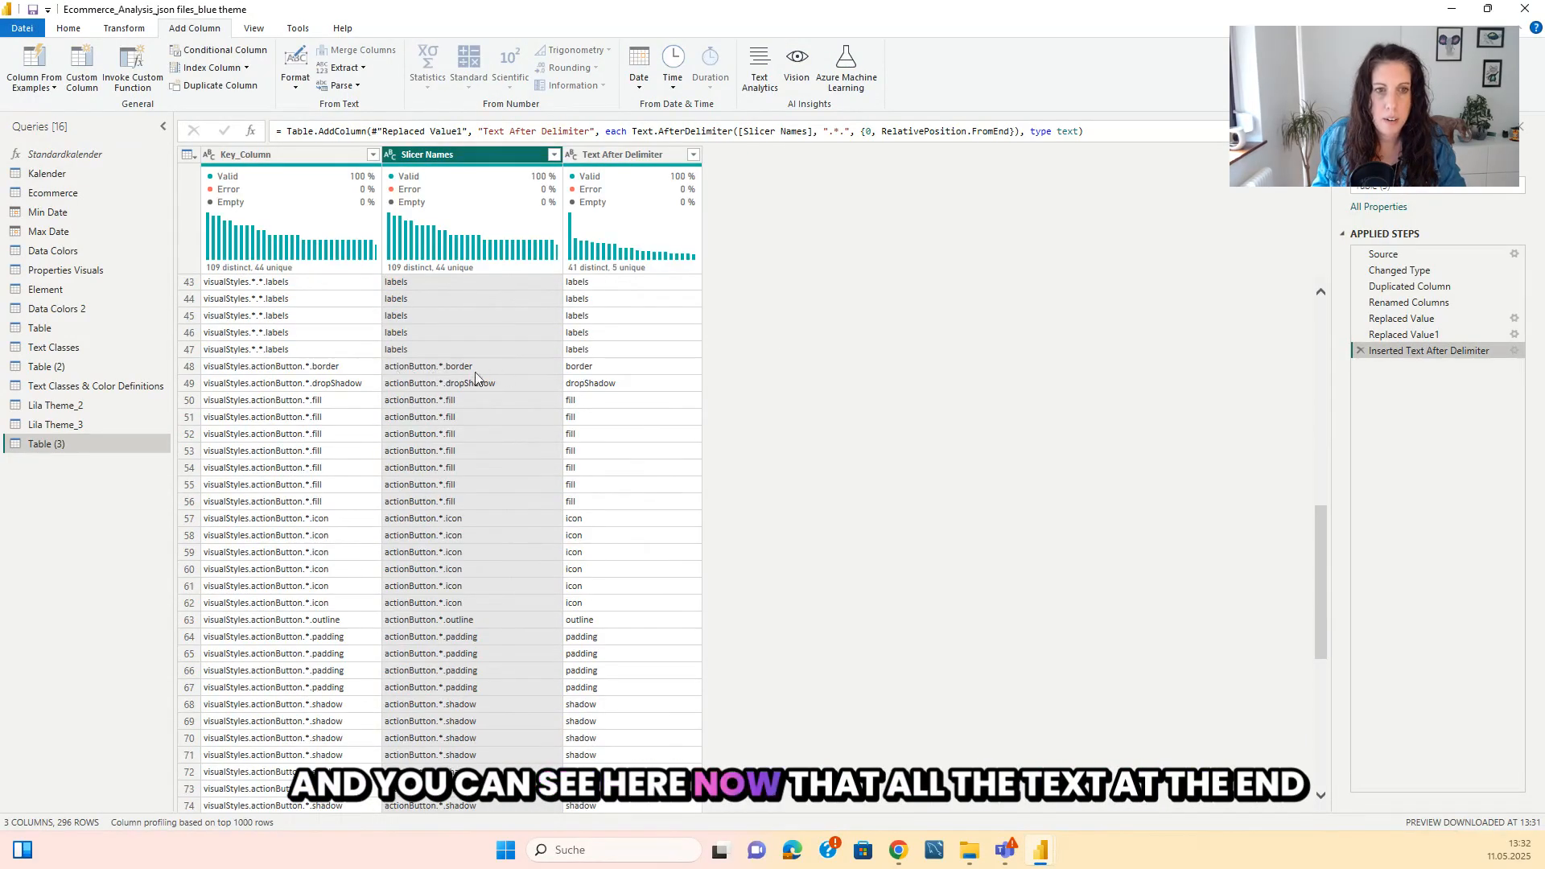
{"action": "scroll", "coordinate": [604, 402], "scroll_direction": "down", "scroll_amount": 8}
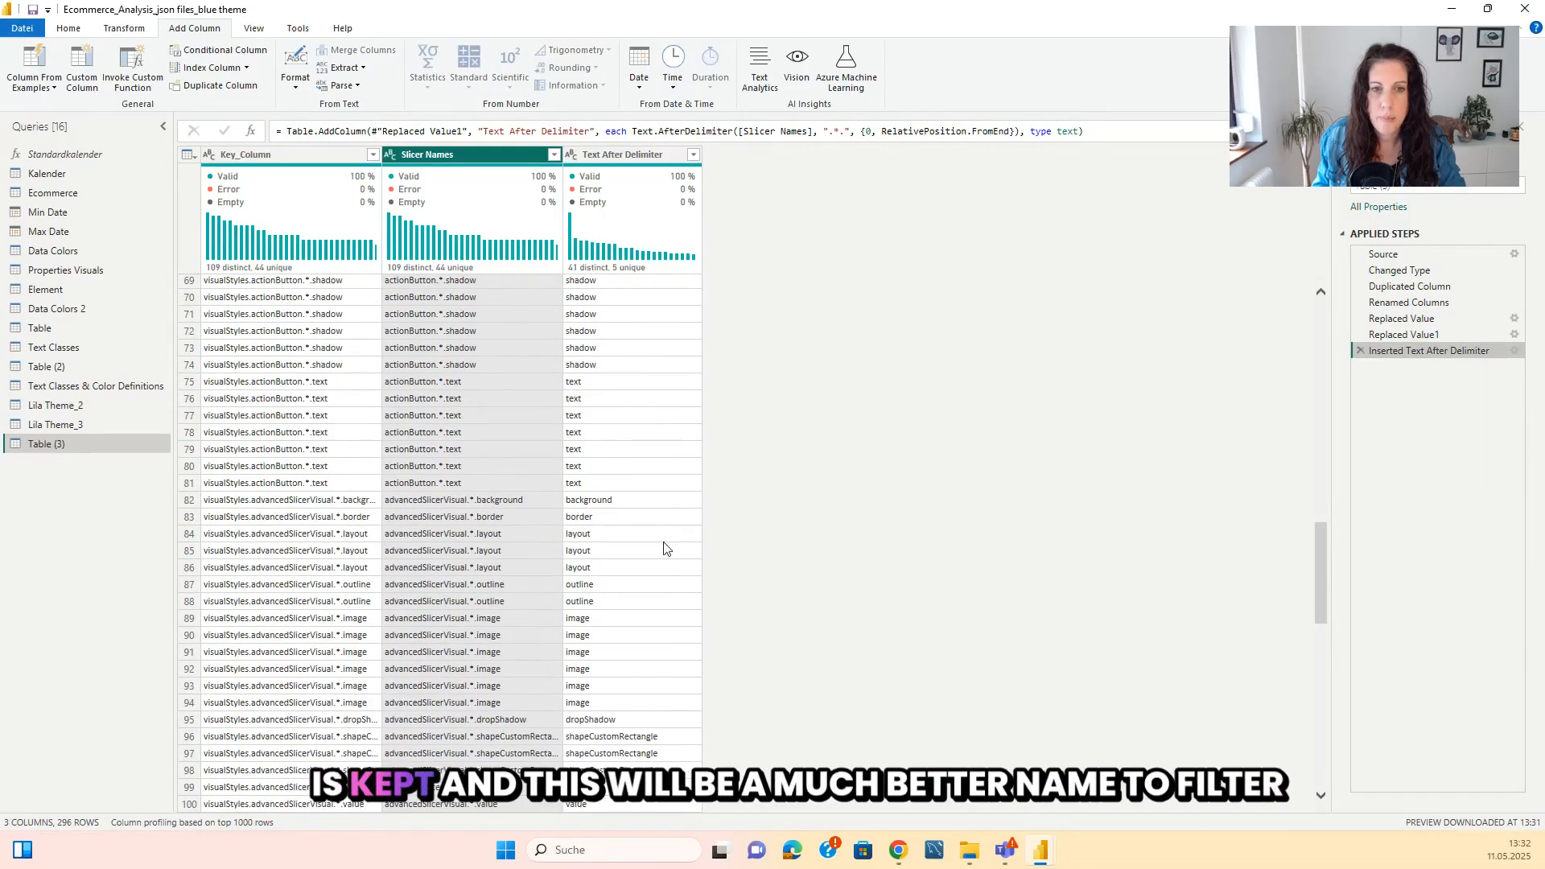
{"action": "scroll", "coordinate": [612, 455], "scroll_direction": "down", "scroll_amount": 5}
{"action": "left_click_drag", "start_coordinate": [563, 153], "coordinate": [653, 154]}
{"action": "scroll", "coordinate": [716, 543], "scroll_direction": "down", "scroll_amount": 10}
{"action": "scroll", "coordinate": [715, 544], "scroll_direction": "down", "scroll_amount": 10}
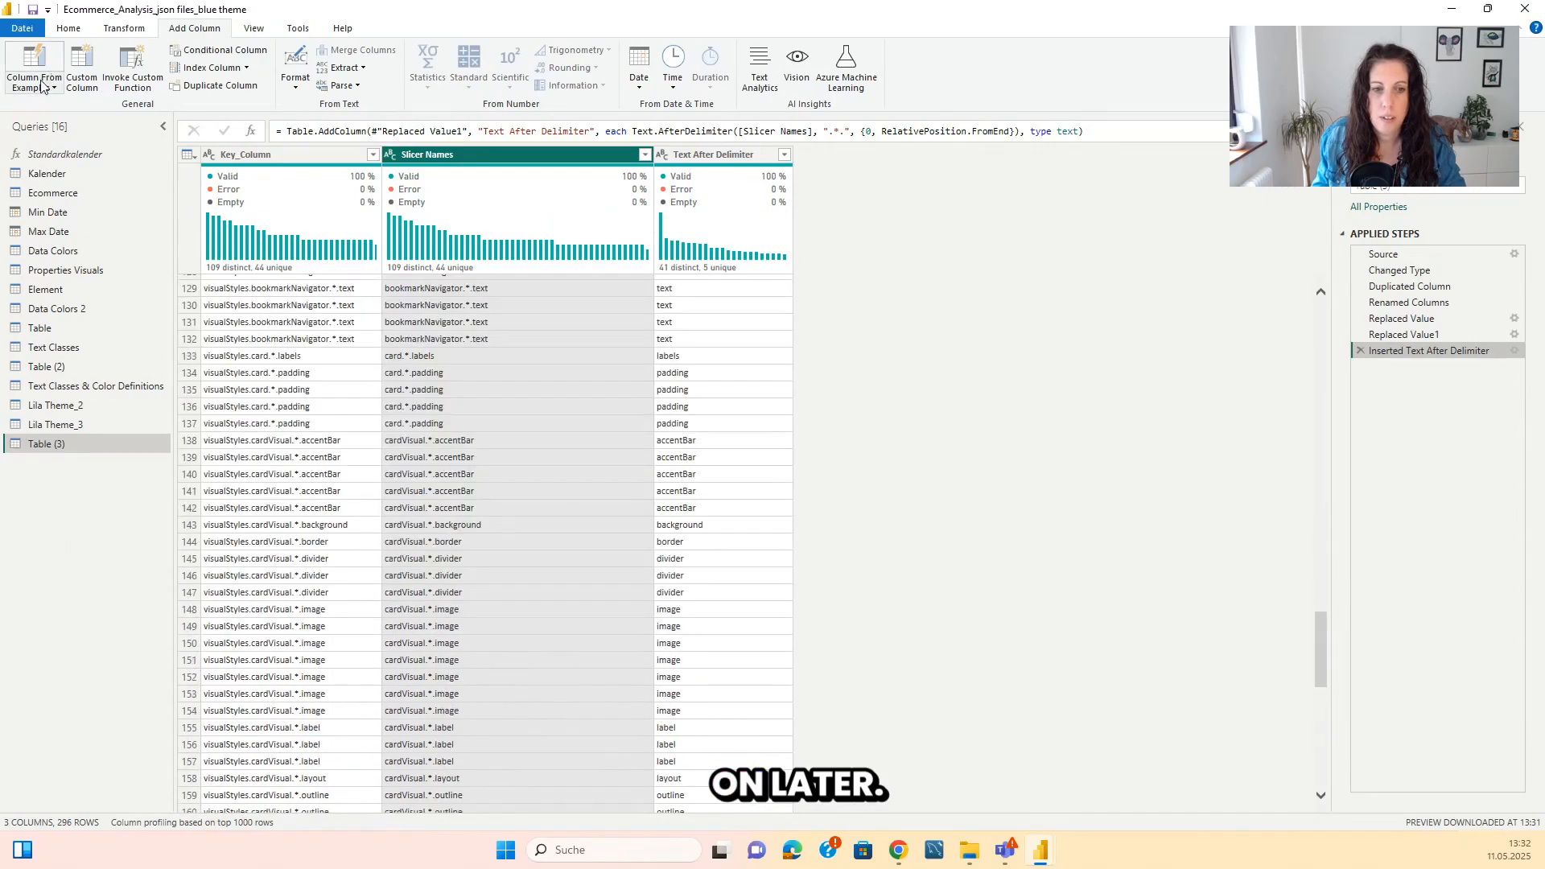
Rename the Table (3) query to "Properties_Visuals" and review it alongside the Text Classes & Color Definitions query.
{"action": "left_click", "coordinate": [69, 32]}
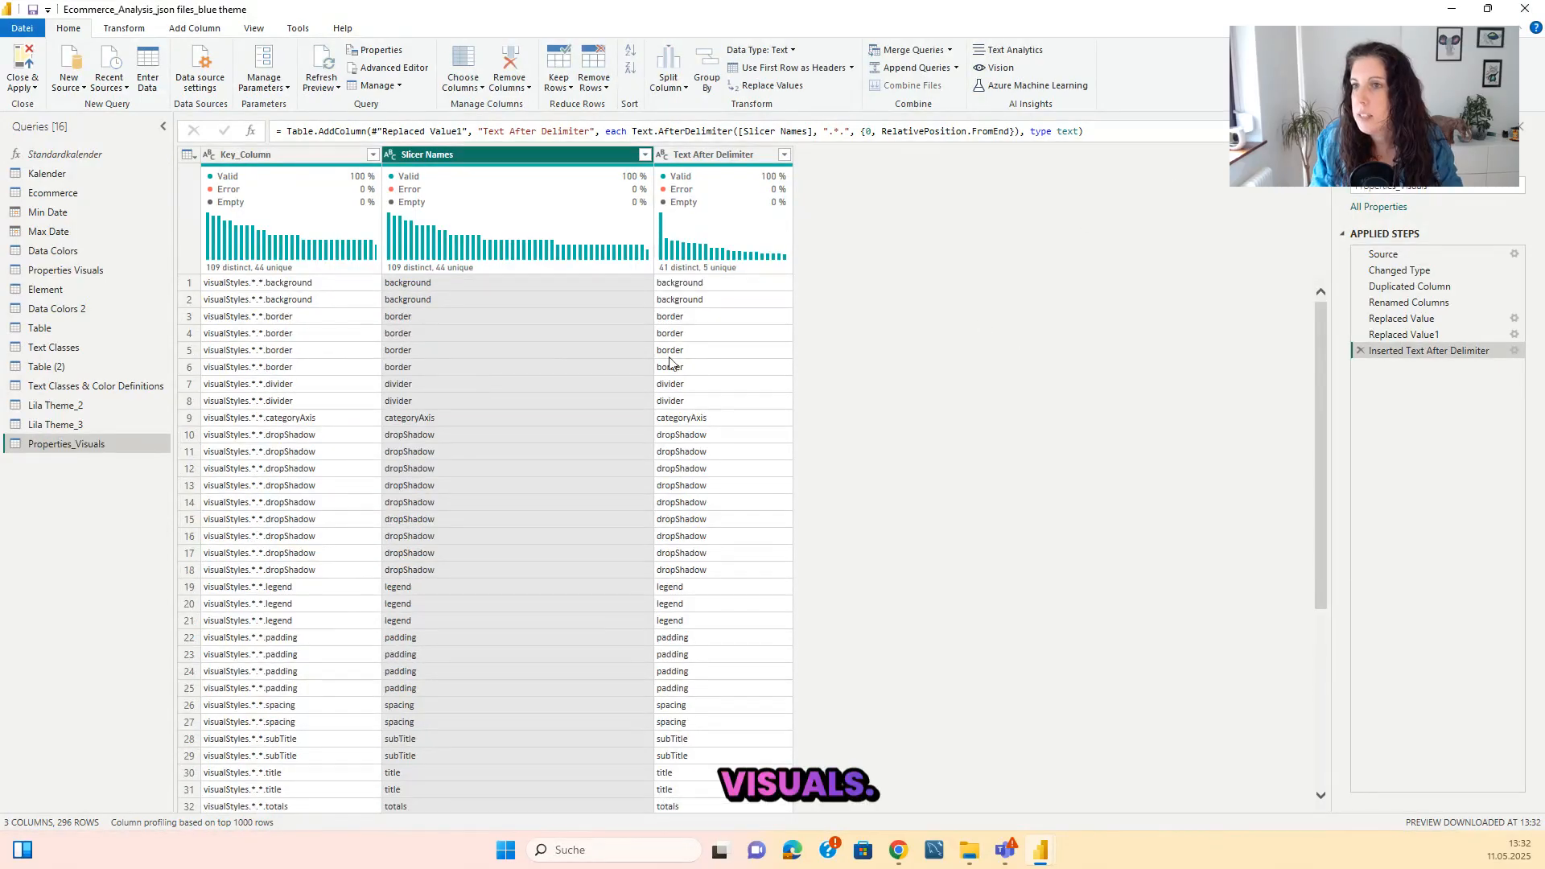
{"action": "left_click", "coordinate": [122, 386]}
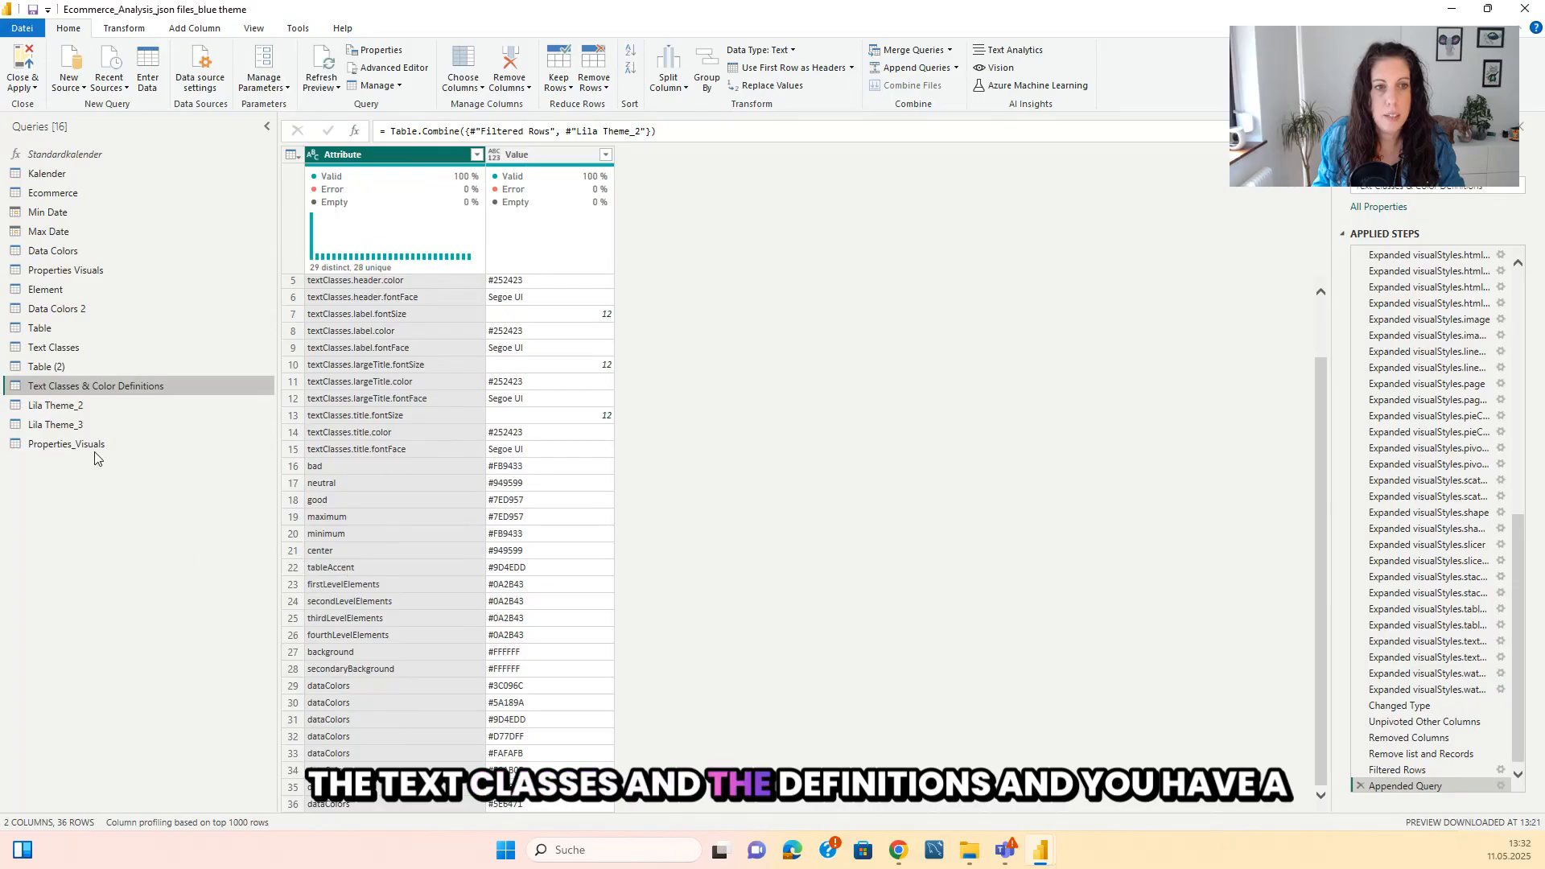
{"action": "left_click", "coordinate": [89, 444]}
{"action": "scroll", "coordinate": [461, 509], "scroll_direction": "down", "scroll_amount": 10}
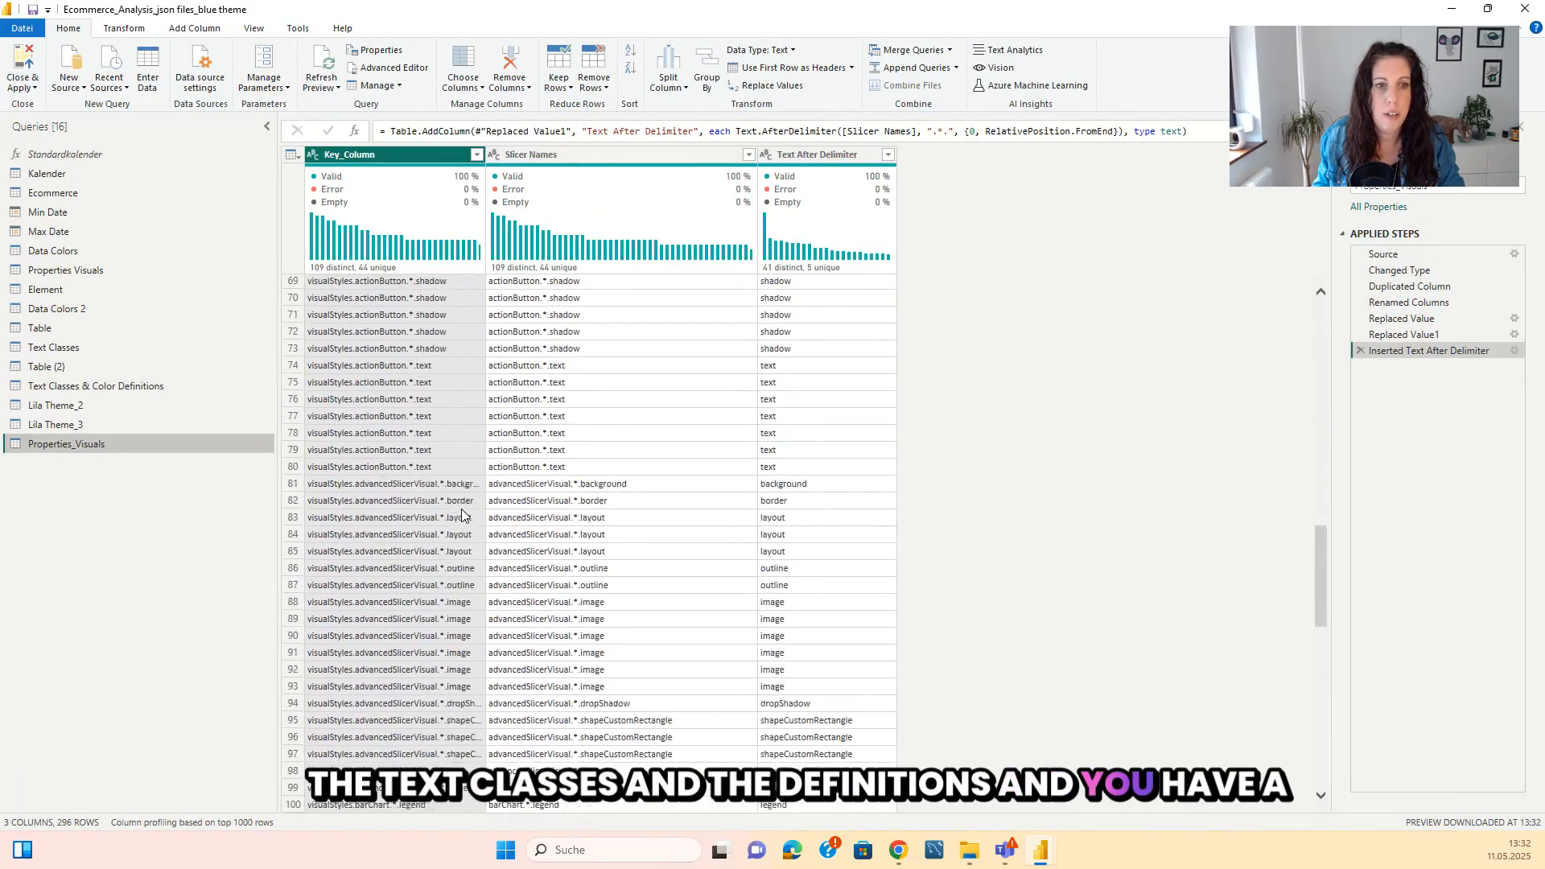
{"action": "scroll", "coordinate": [462, 510], "scroll_direction": "down", "scroll_amount": 20}
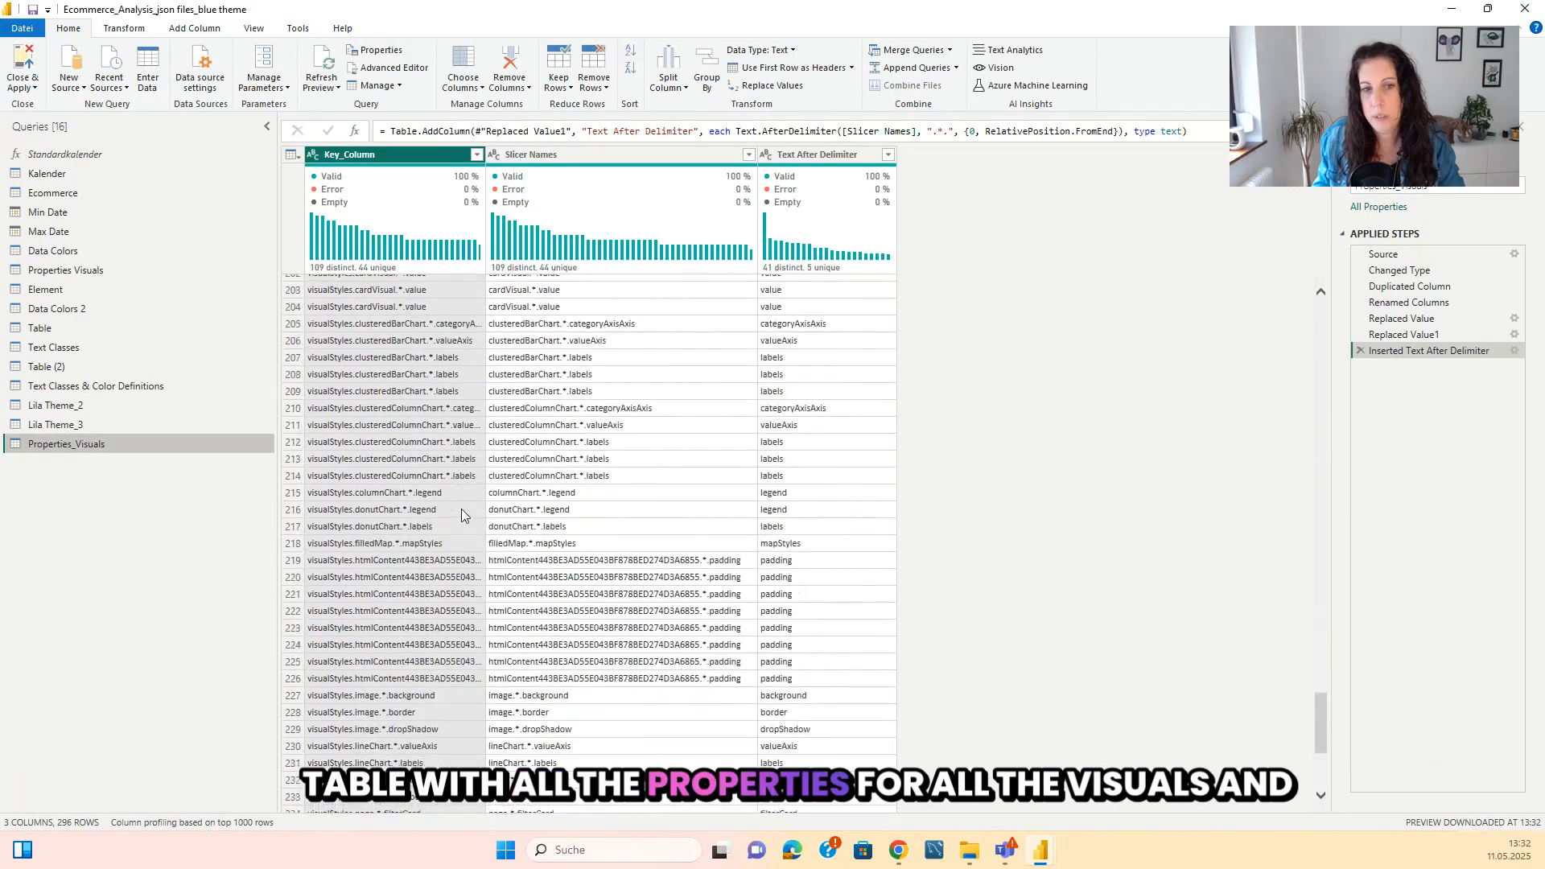
{"action": "scroll", "coordinate": [461, 515], "scroll_direction": "down", "scroll_amount": 3}
Rename the Attribute - Copy column of the Element query to "Key_Column" and close and apply the query changes.
{"action": "left_click", "coordinate": [50, 290]}
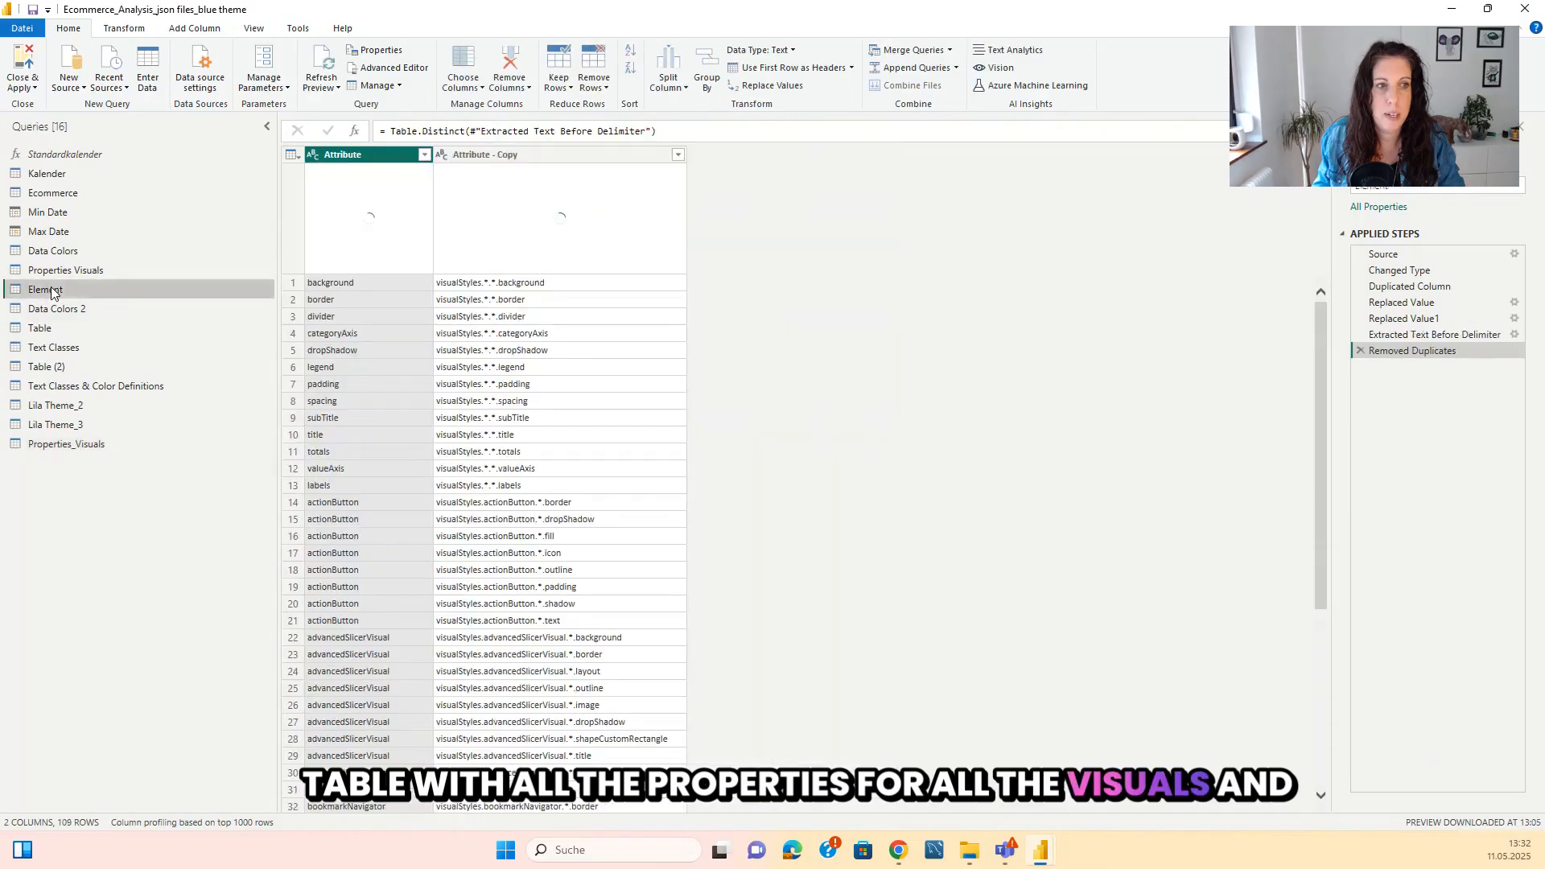
{"action": "scroll", "coordinate": [483, 410], "scroll_direction": "down", "scroll_amount": 2}
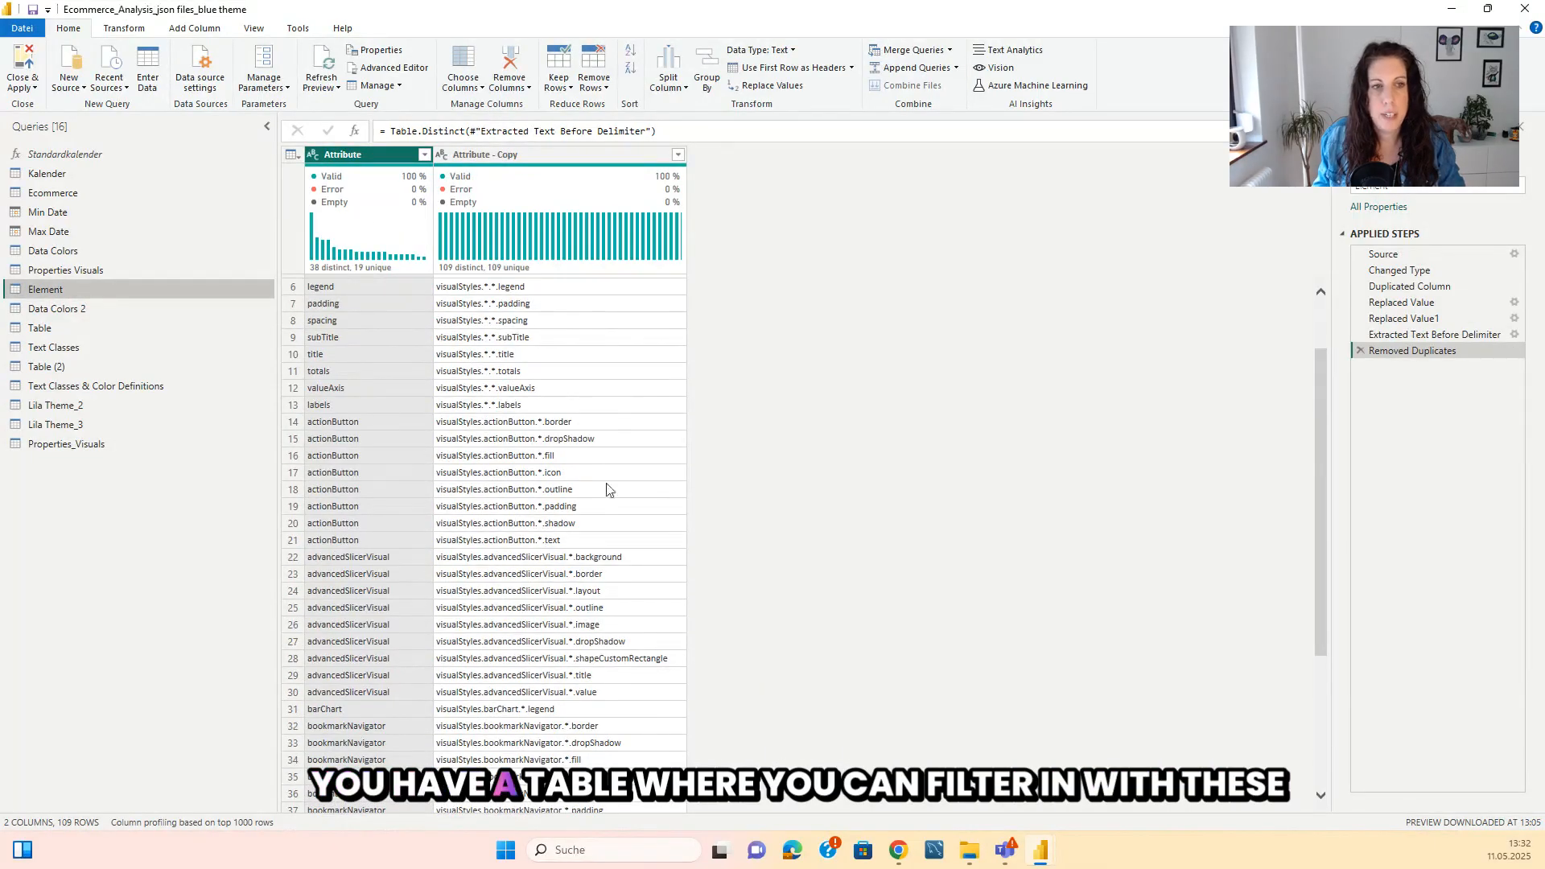
{"action": "double_click", "coordinate": [533, 151]}
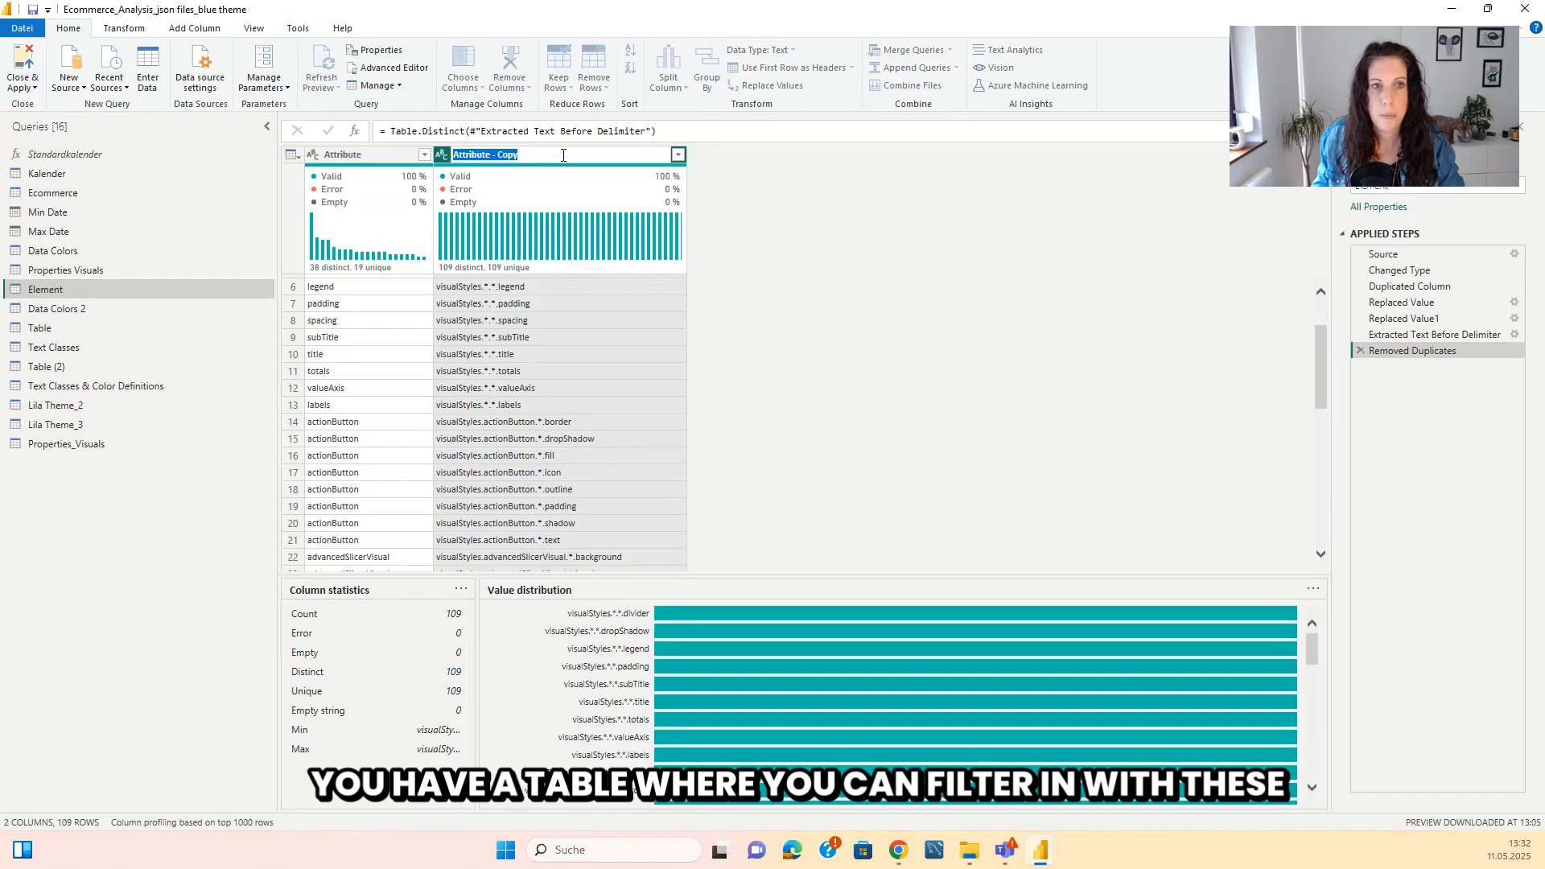
{"action": "key", "text": "BackSpace"}
{"action": "type", "text": "Key"}
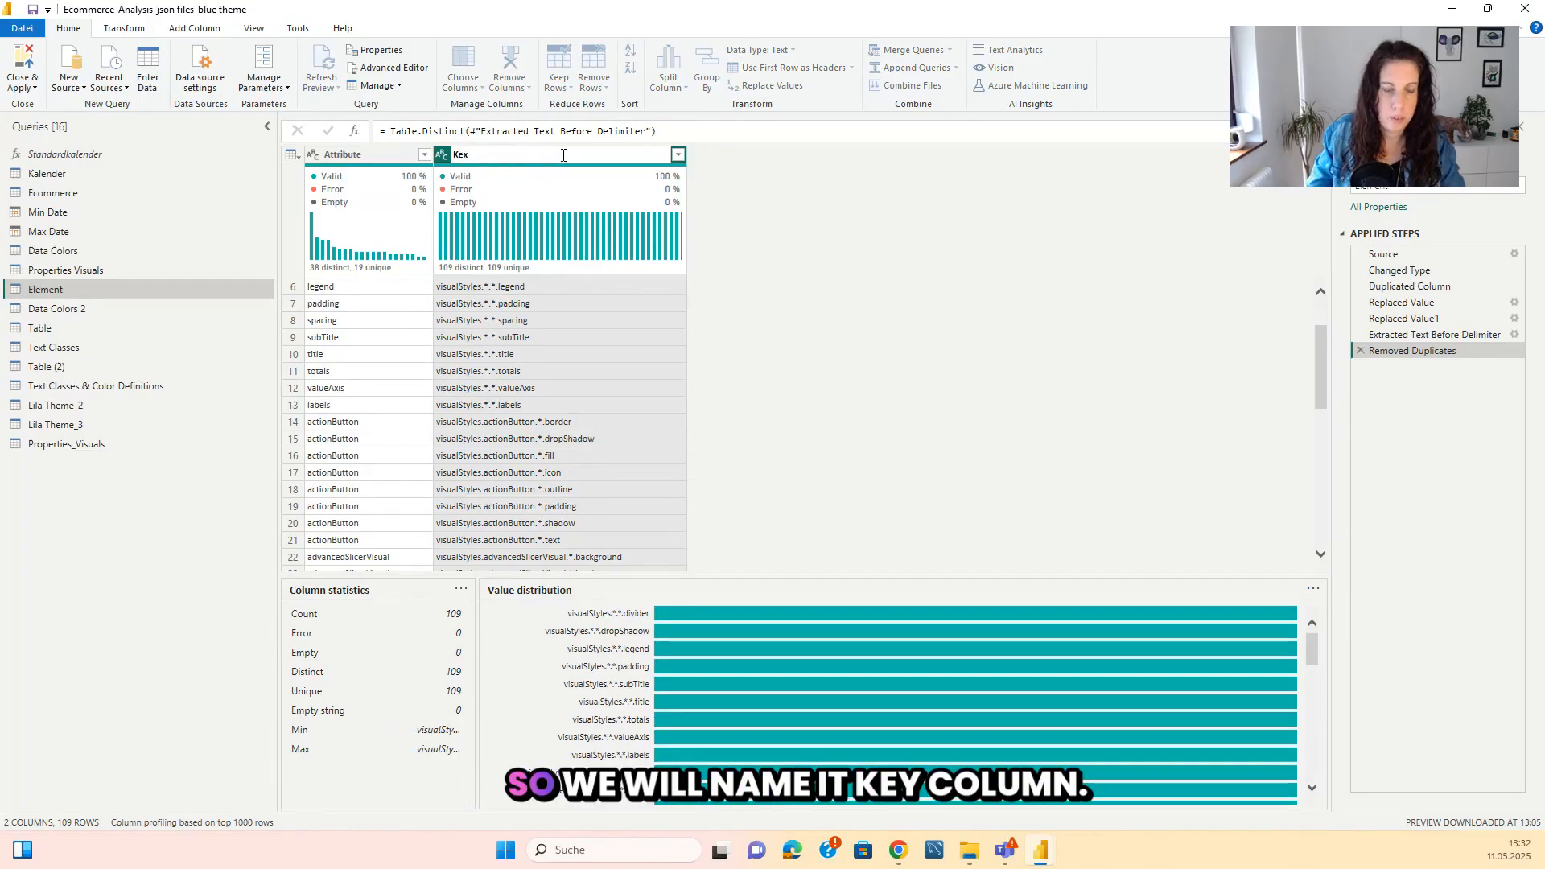
{"action": "type", "text": "_Column"}
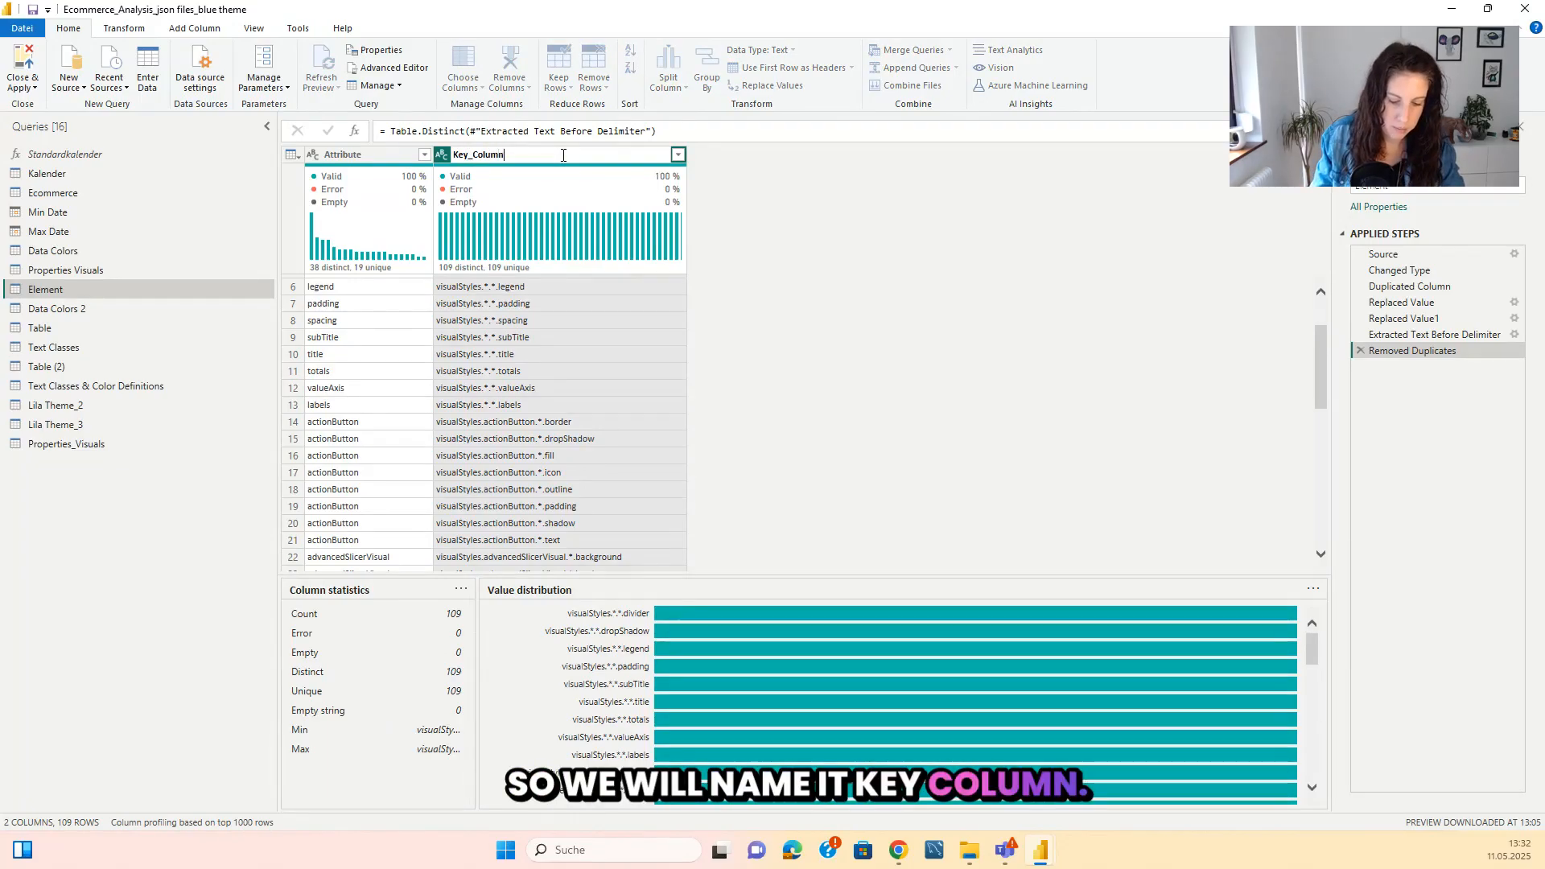
{"action": "key", "text": "Return"}
{"action": "left_click", "coordinate": [16, 91]}
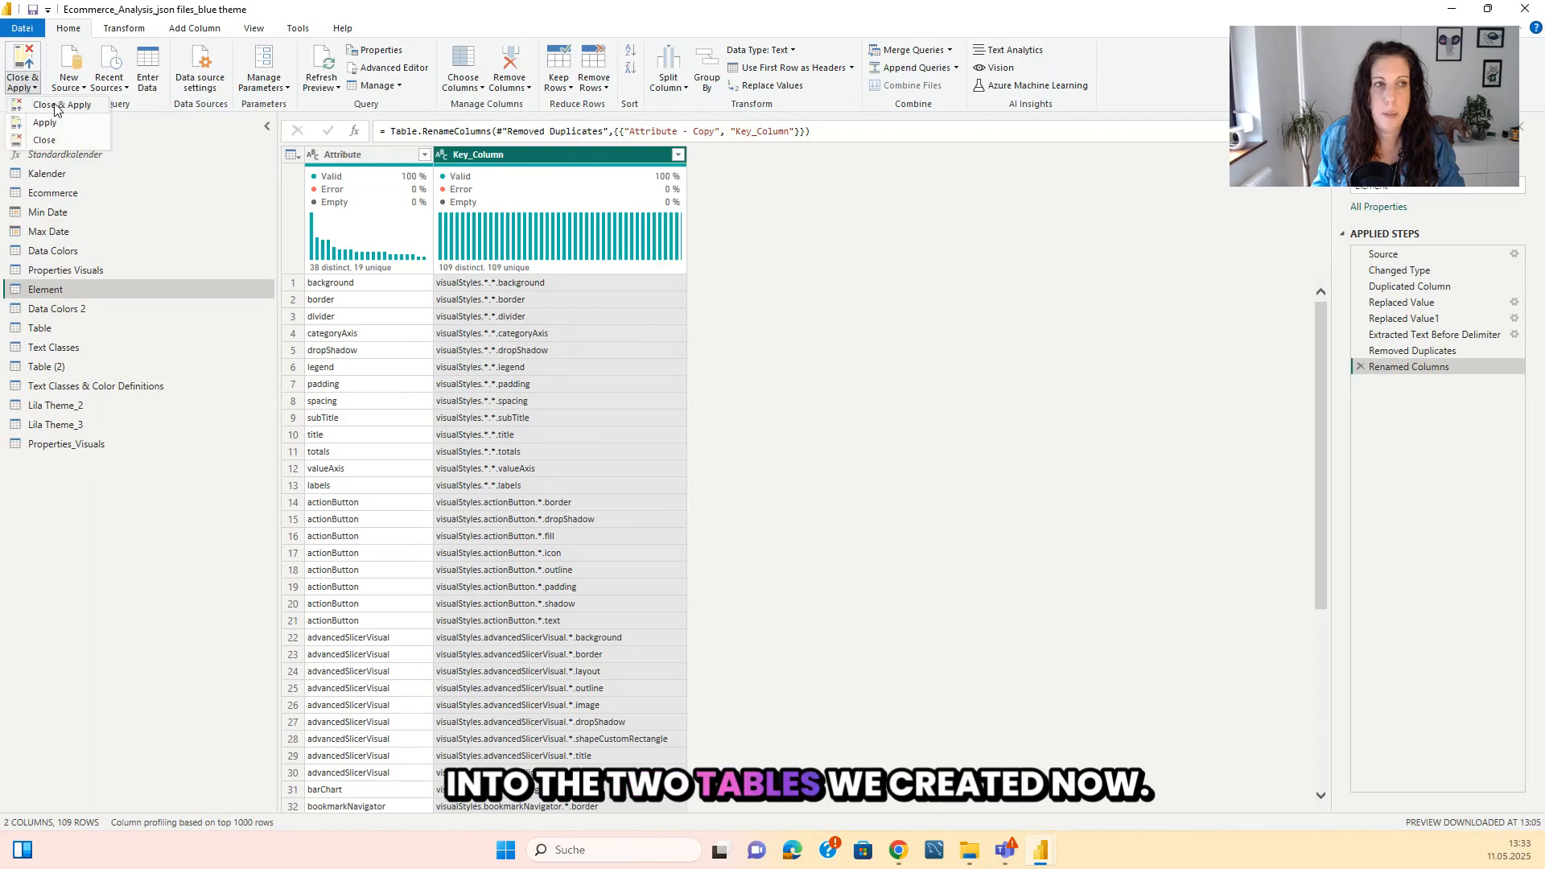
{"action": "left_click", "coordinate": [36, 105]}
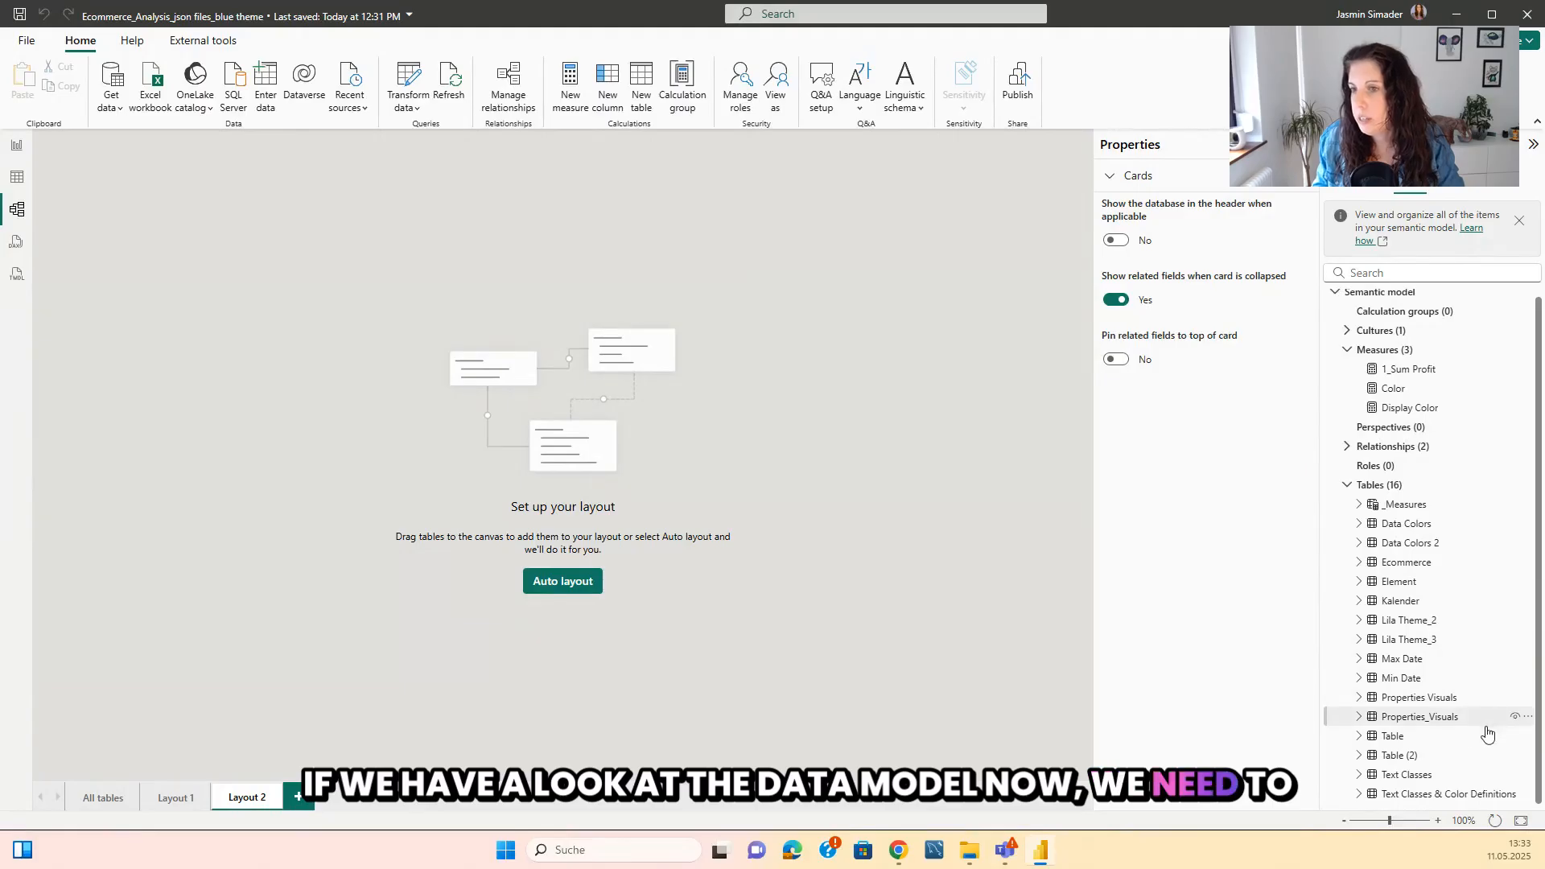
Add Properties_Visuals, Text Classes & Color Definitions and Element to the empty Layout 2 model diagram and lengthen their cards.
{"action": "left_click_drag", "start_coordinate": [1406, 708], "coordinate": [643, 515]}
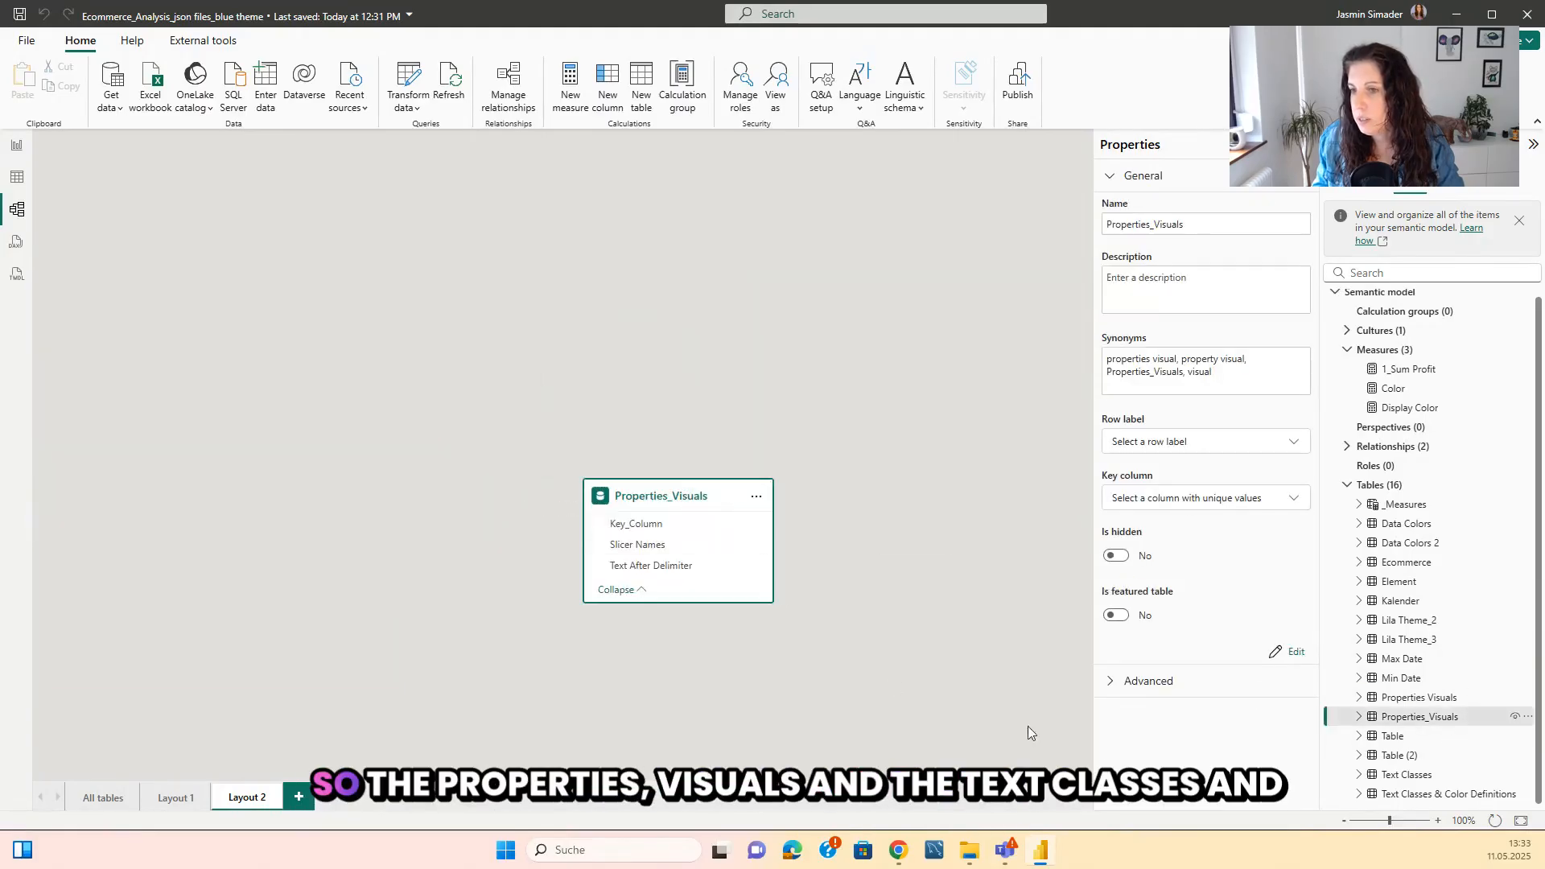
{"action": "left_click_drag", "start_coordinate": [1414, 799], "coordinate": [316, 514]}
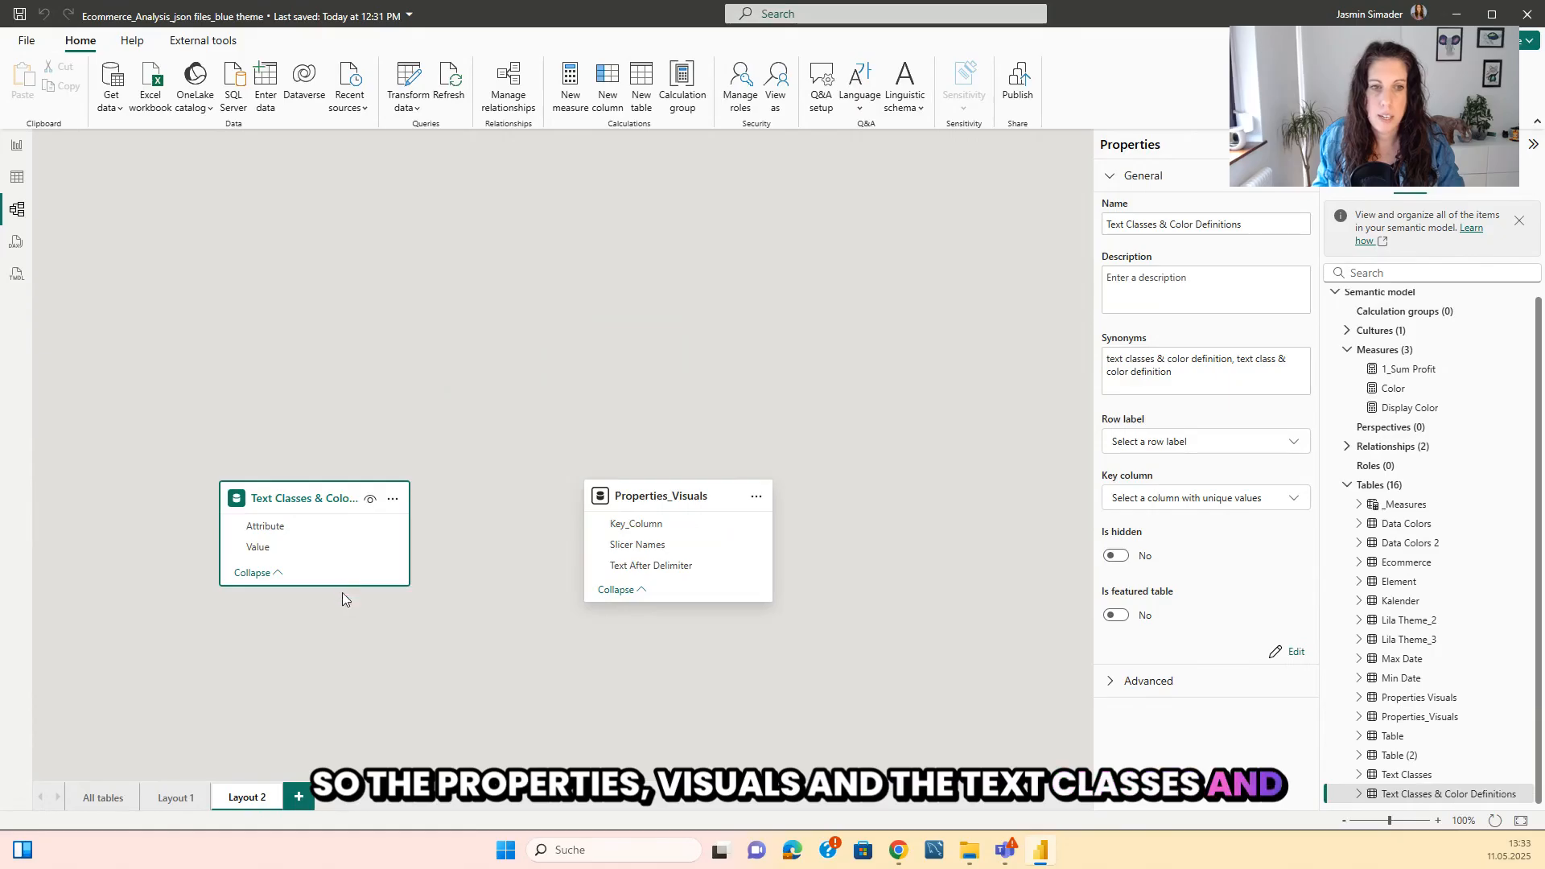
{"action": "left_click_drag", "start_coordinate": [341, 587], "coordinate": [341, 715]}
{"action": "left_click_drag", "start_coordinate": [704, 603], "coordinate": [732, 705]}
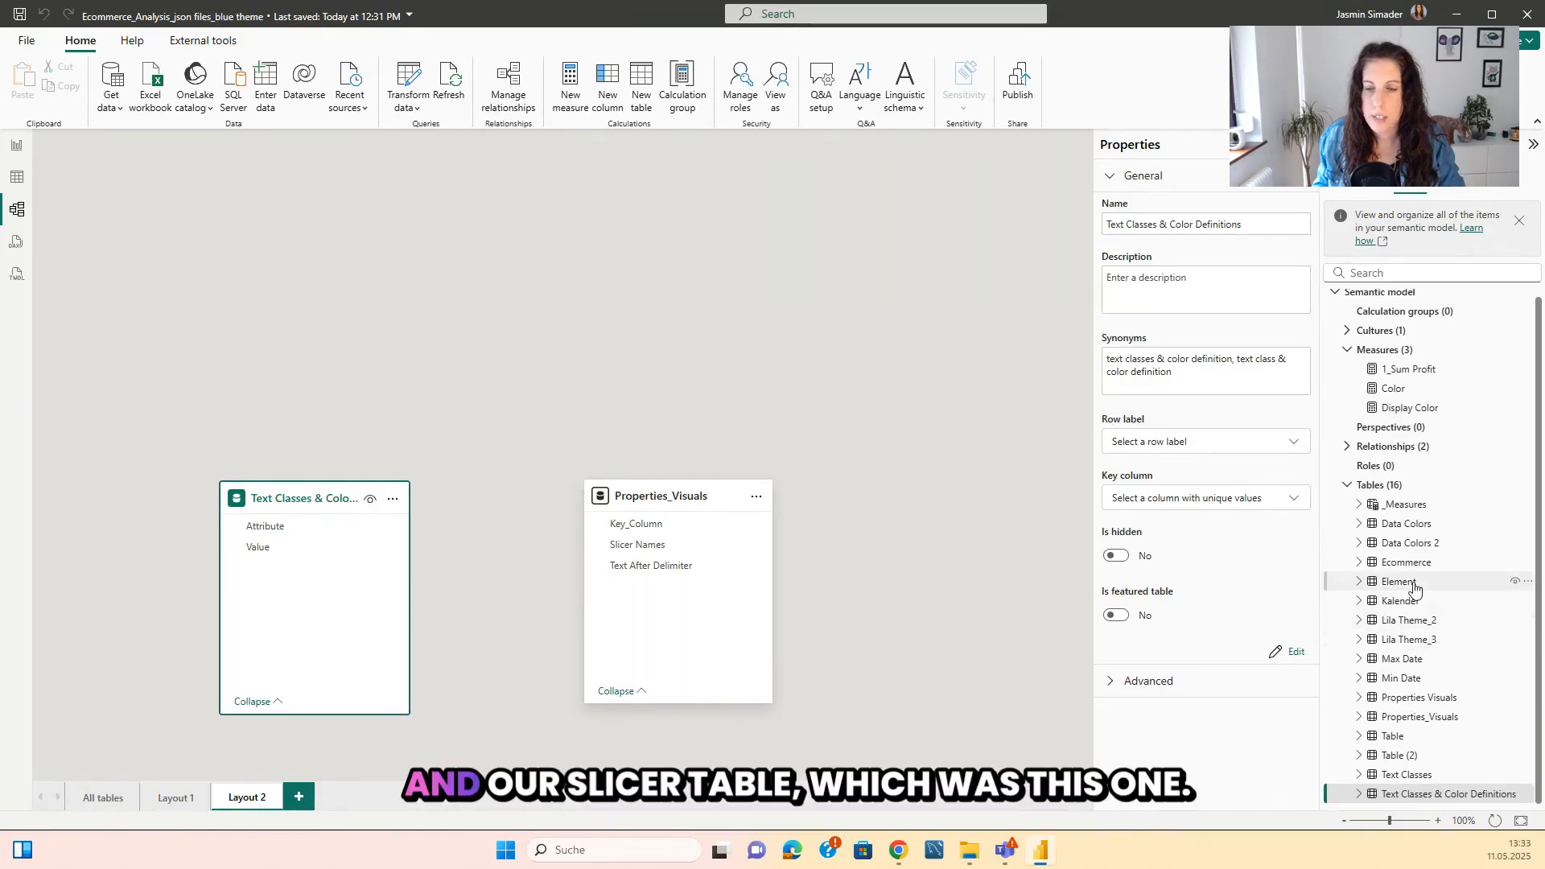
{"action": "left_click_drag", "start_coordinate": [1400, 582], "coordinate": [398, 273]}
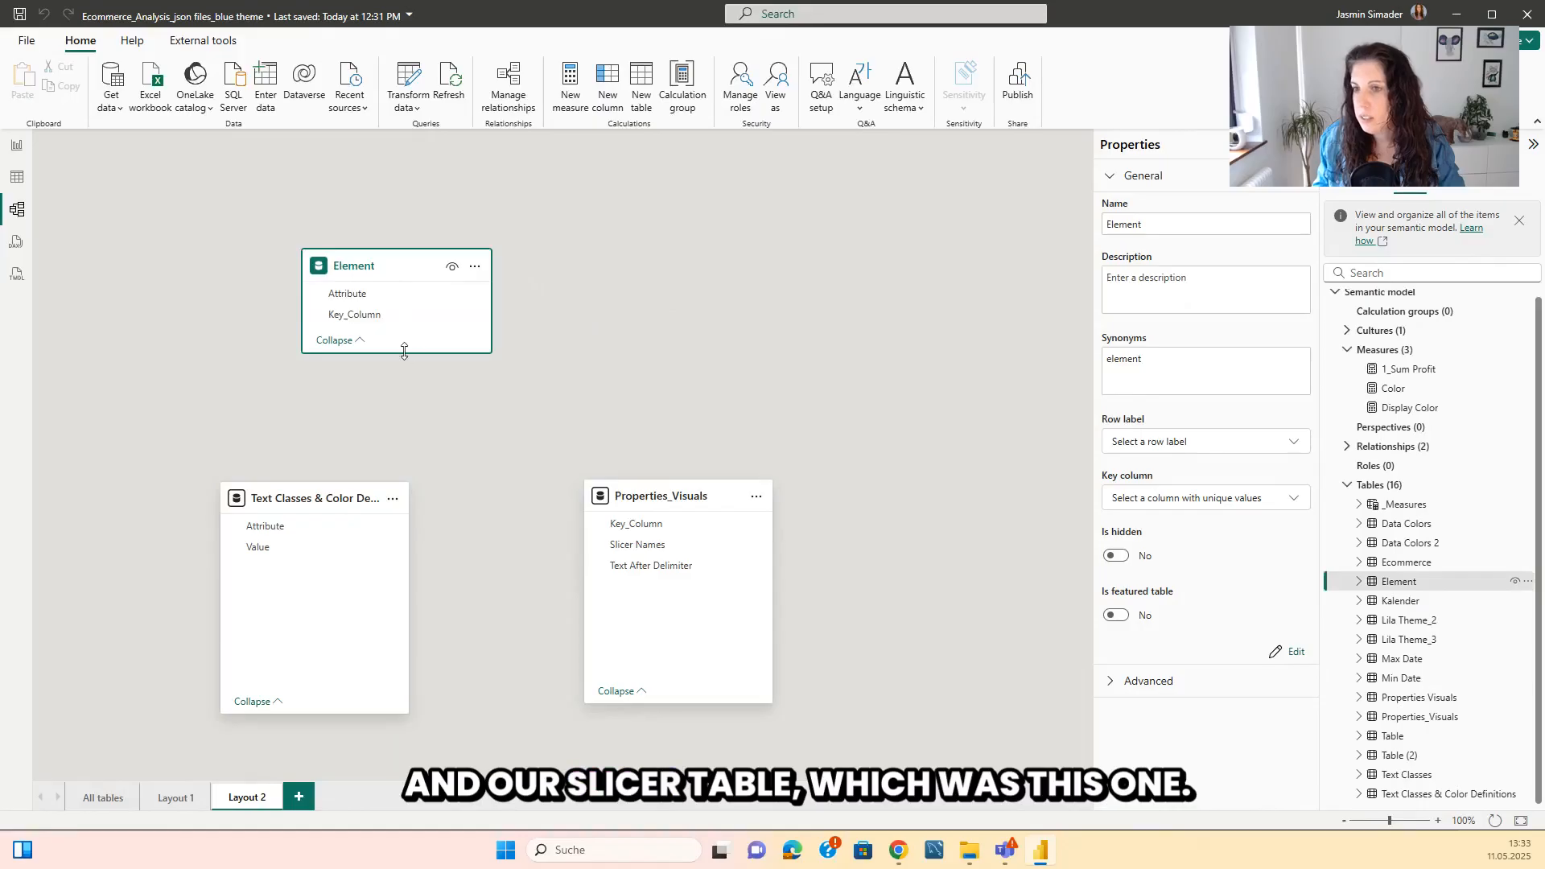
{"action": "left_click_drag", "start_coordinate": [403, 352], "coordinate": [380, 434]}
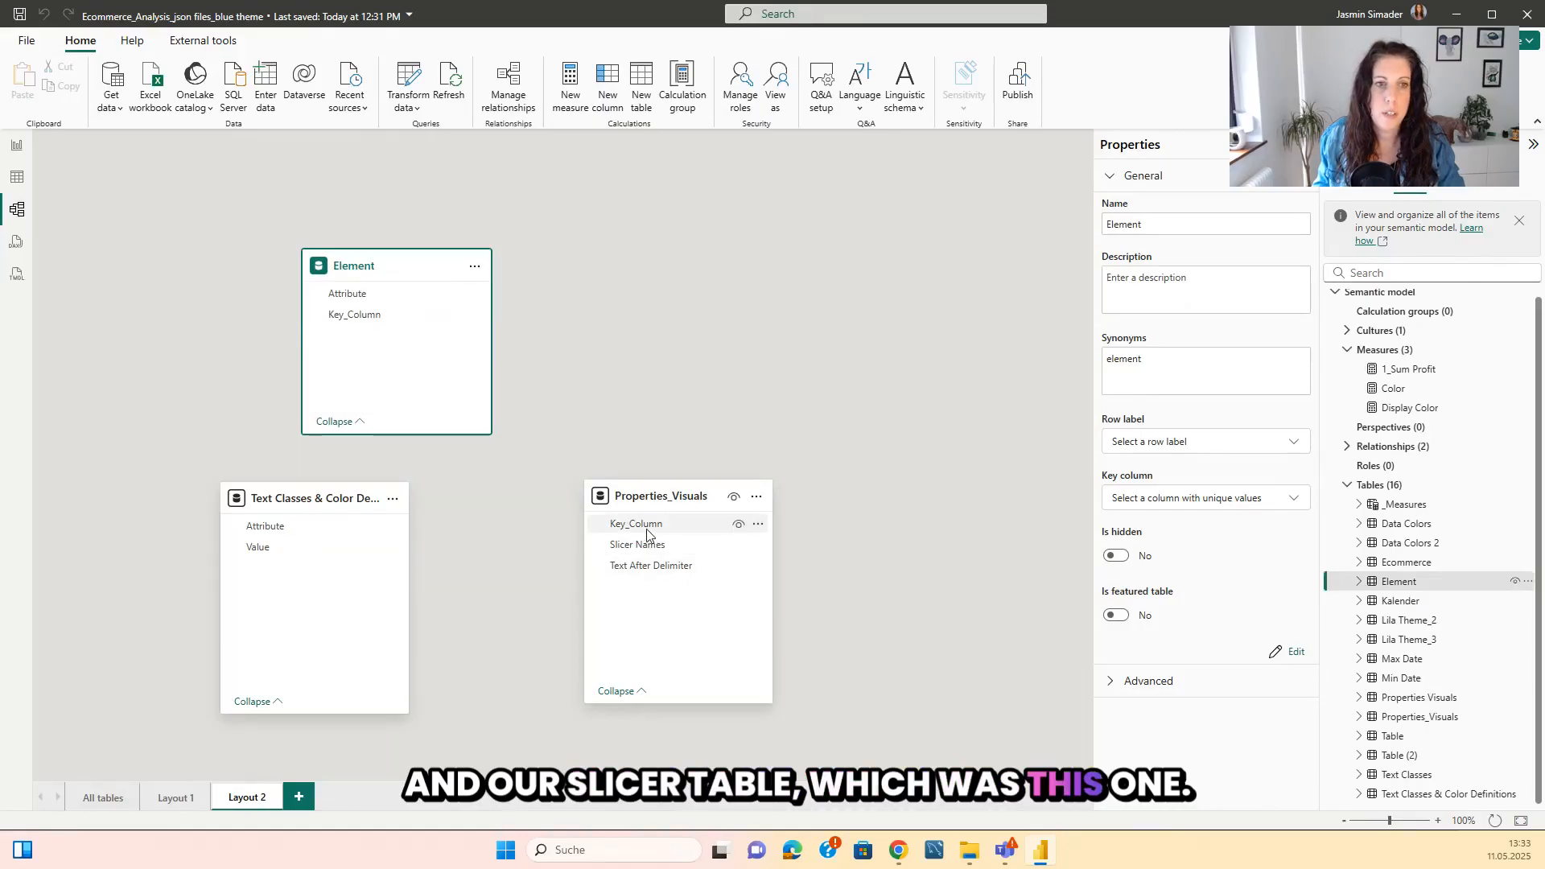
Create an active many-to-one, single-direction relationship from Properties_Visuals Key_Column to Element Key_Column, and move the Text Classes & Color Definitions card beneath Element.
{"action": "left_click_drag", "start_coordinate": [655, 531], "coordinate": [404, 317]}
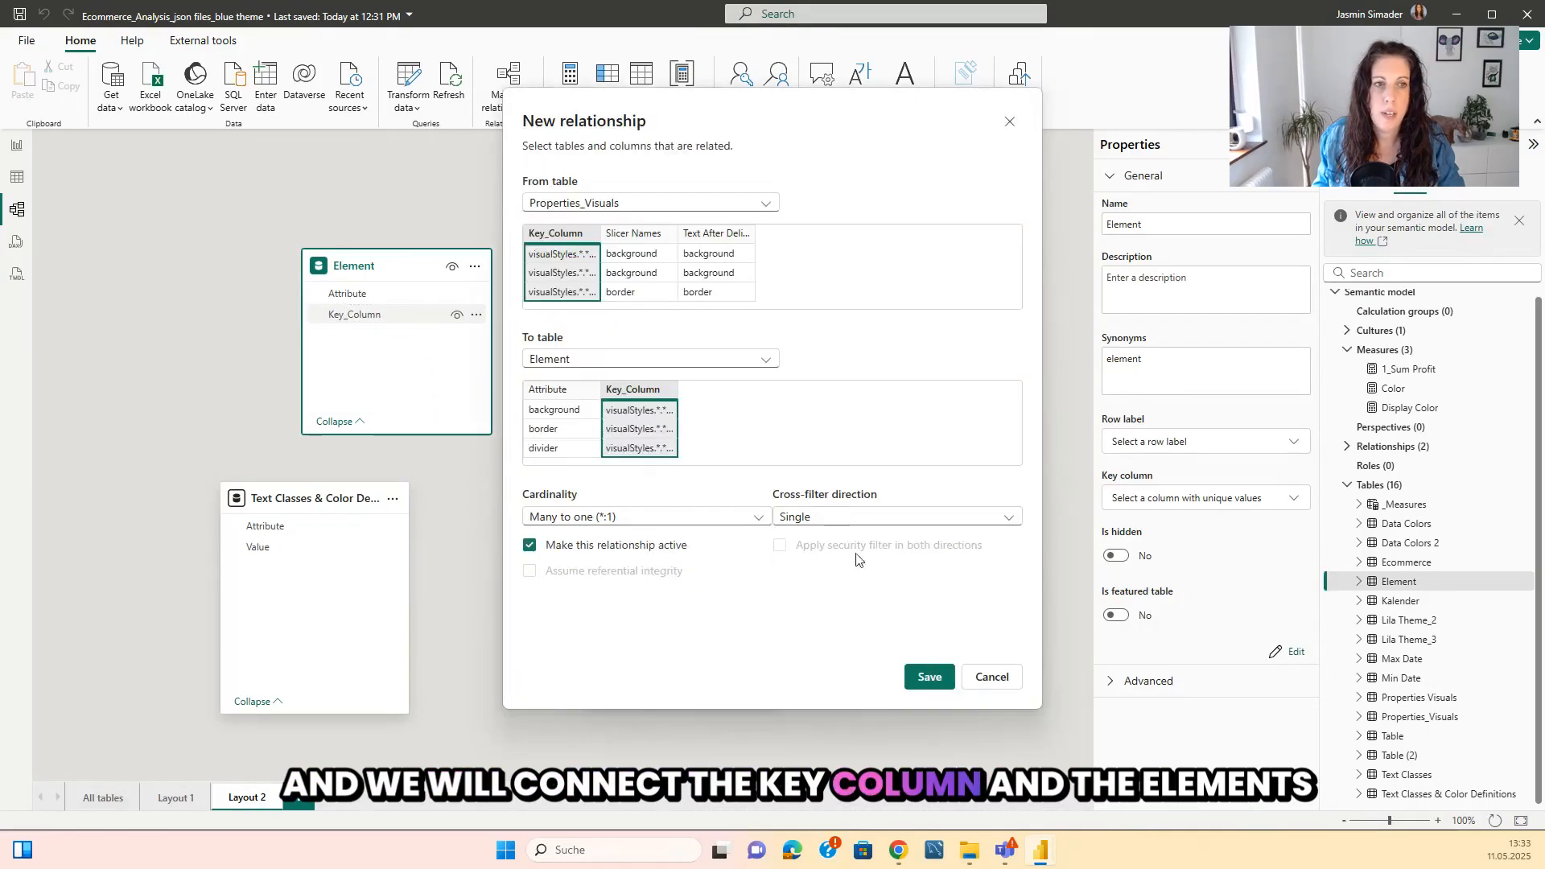
{"action": "left_click", "coordinate": [929, 676]}
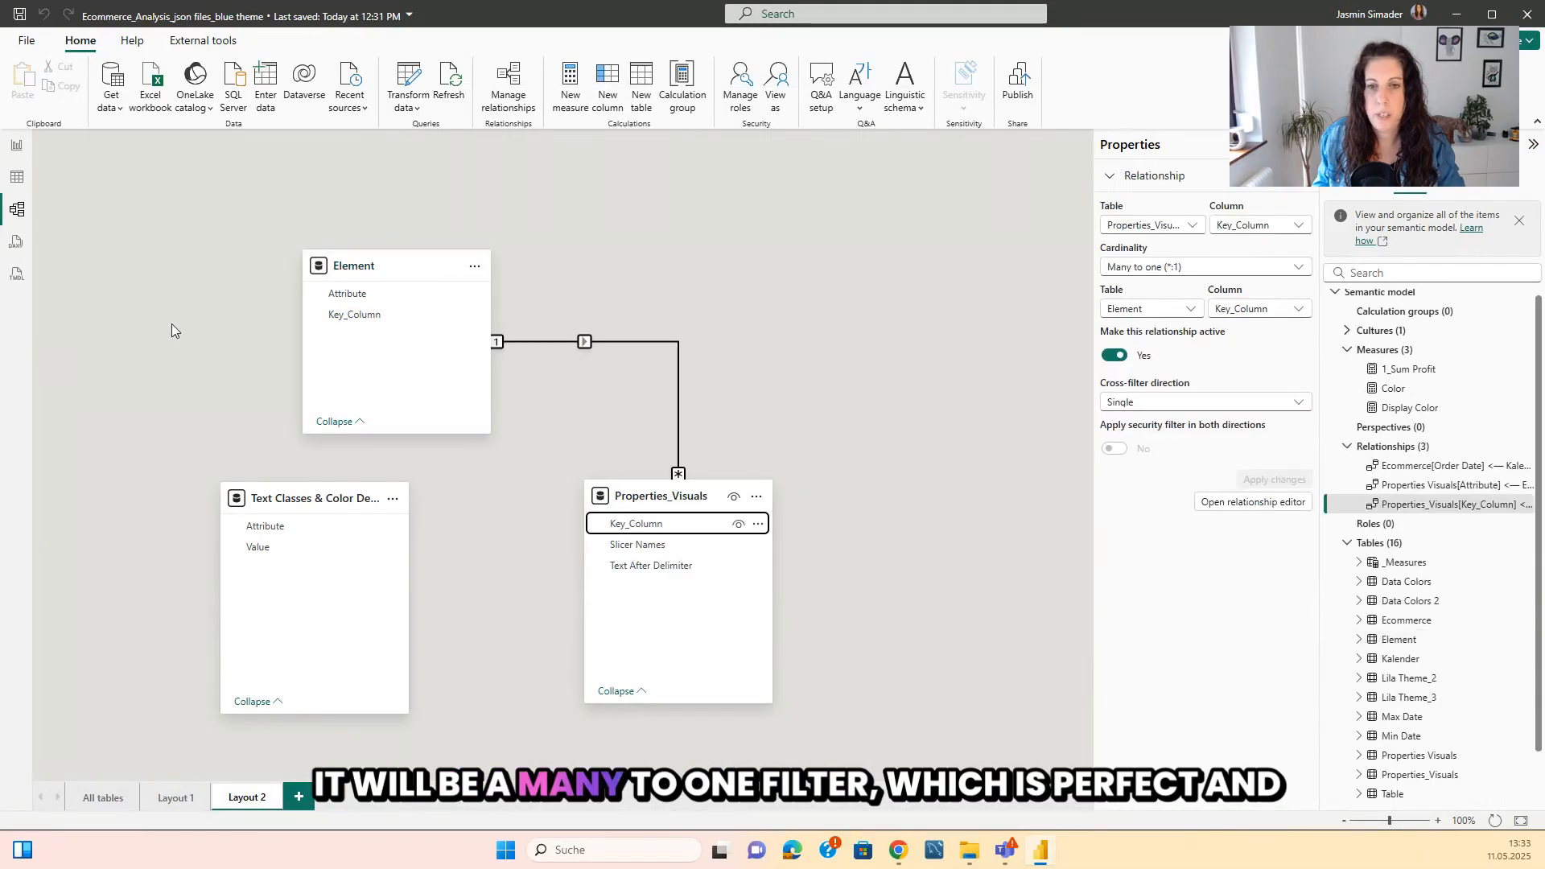
{"action": "left_click", "coordinate": [828, 373]}
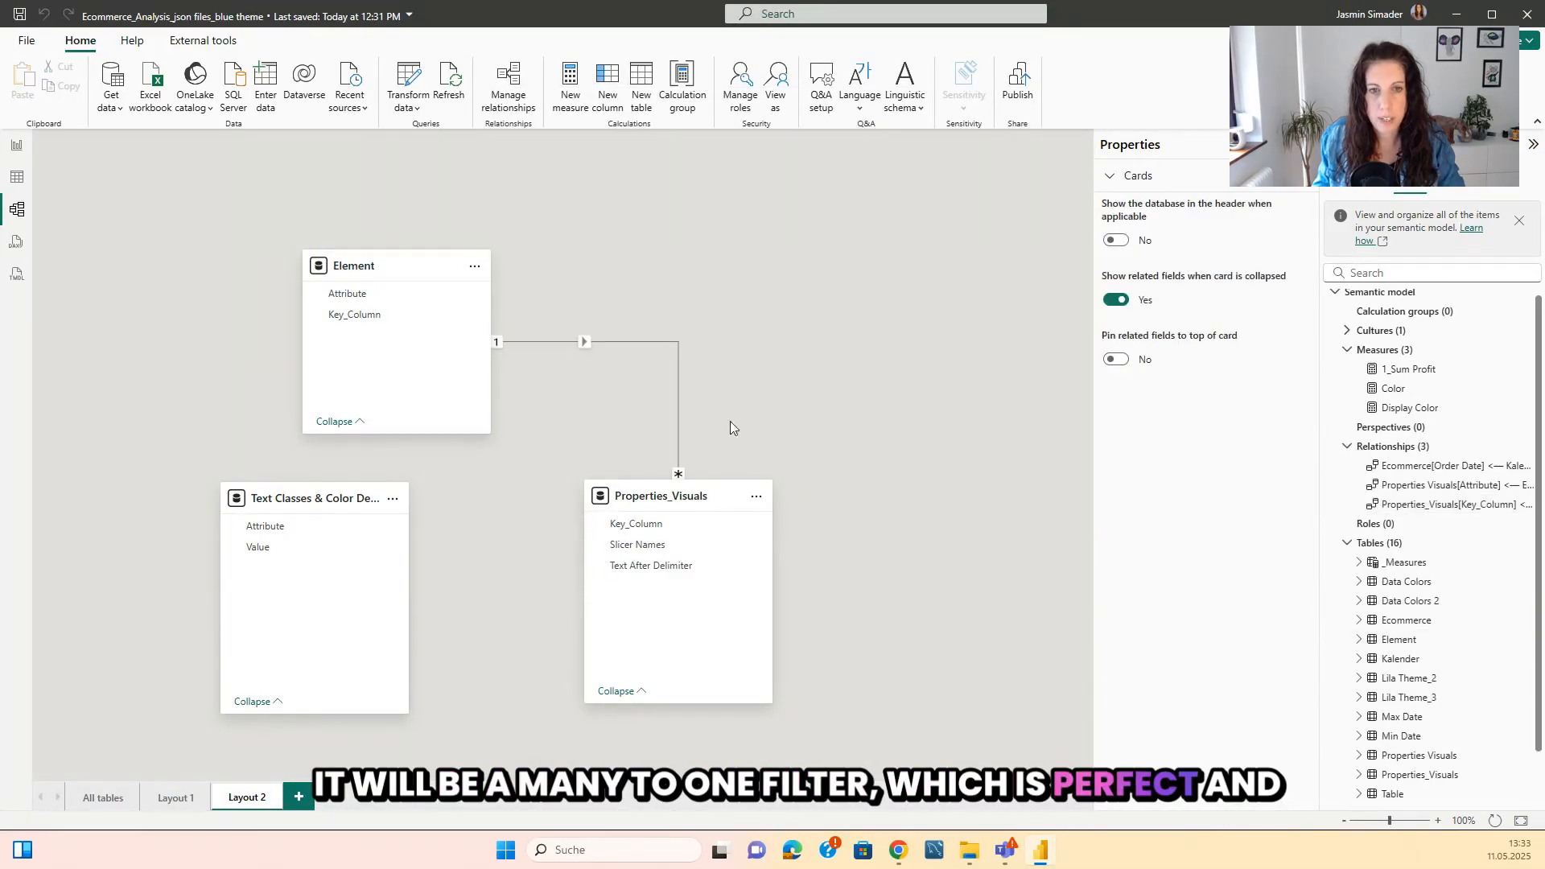
{"action": "left_click_drag", "start_coordinate": [297, 500], "coordinate": [381, 473]}
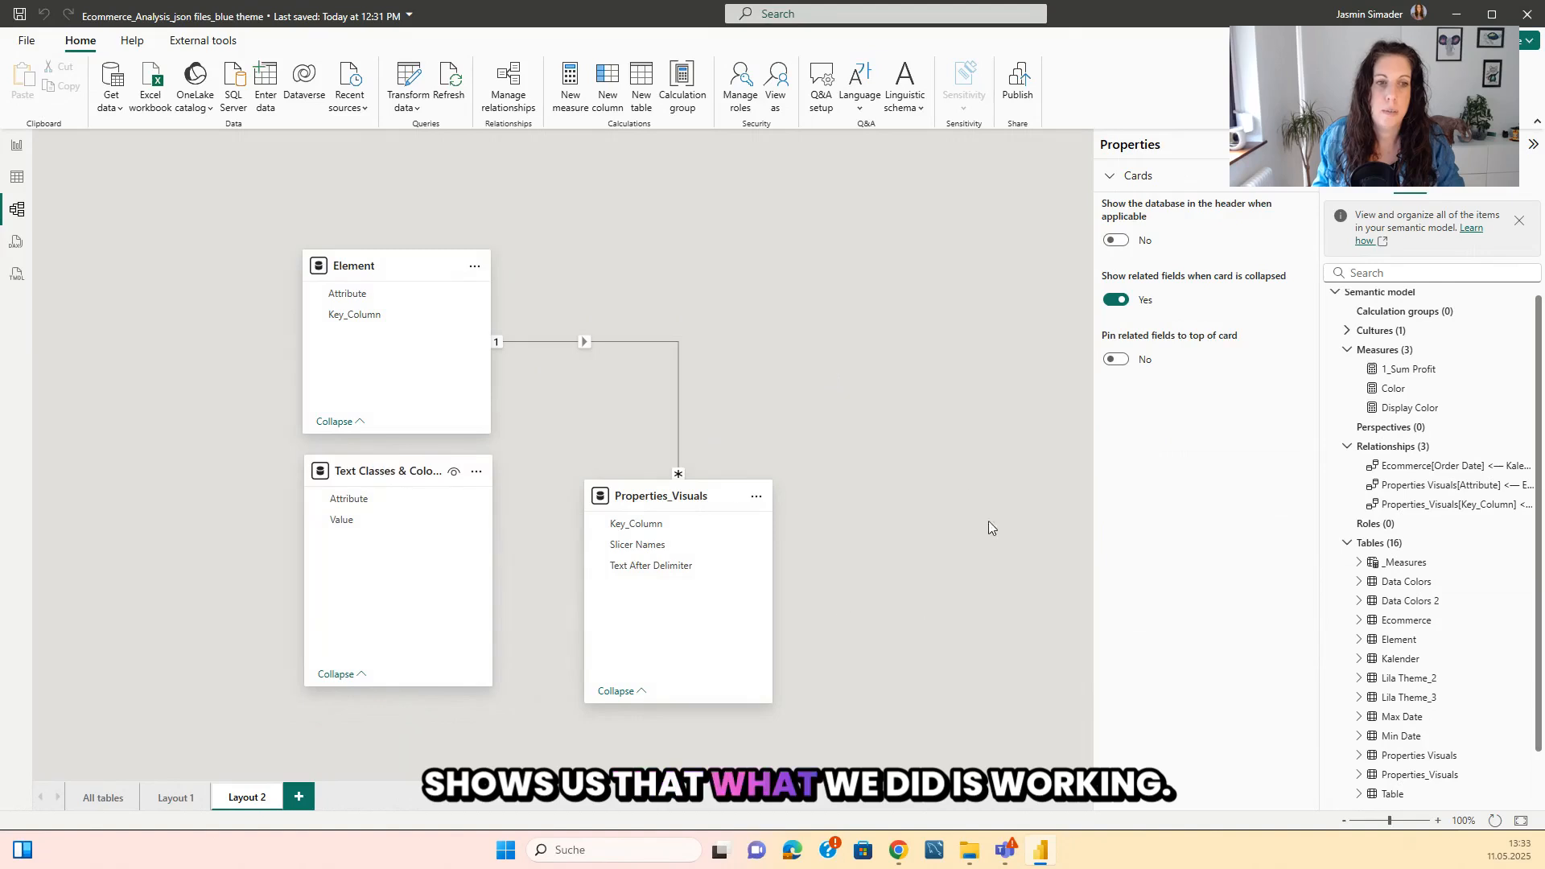
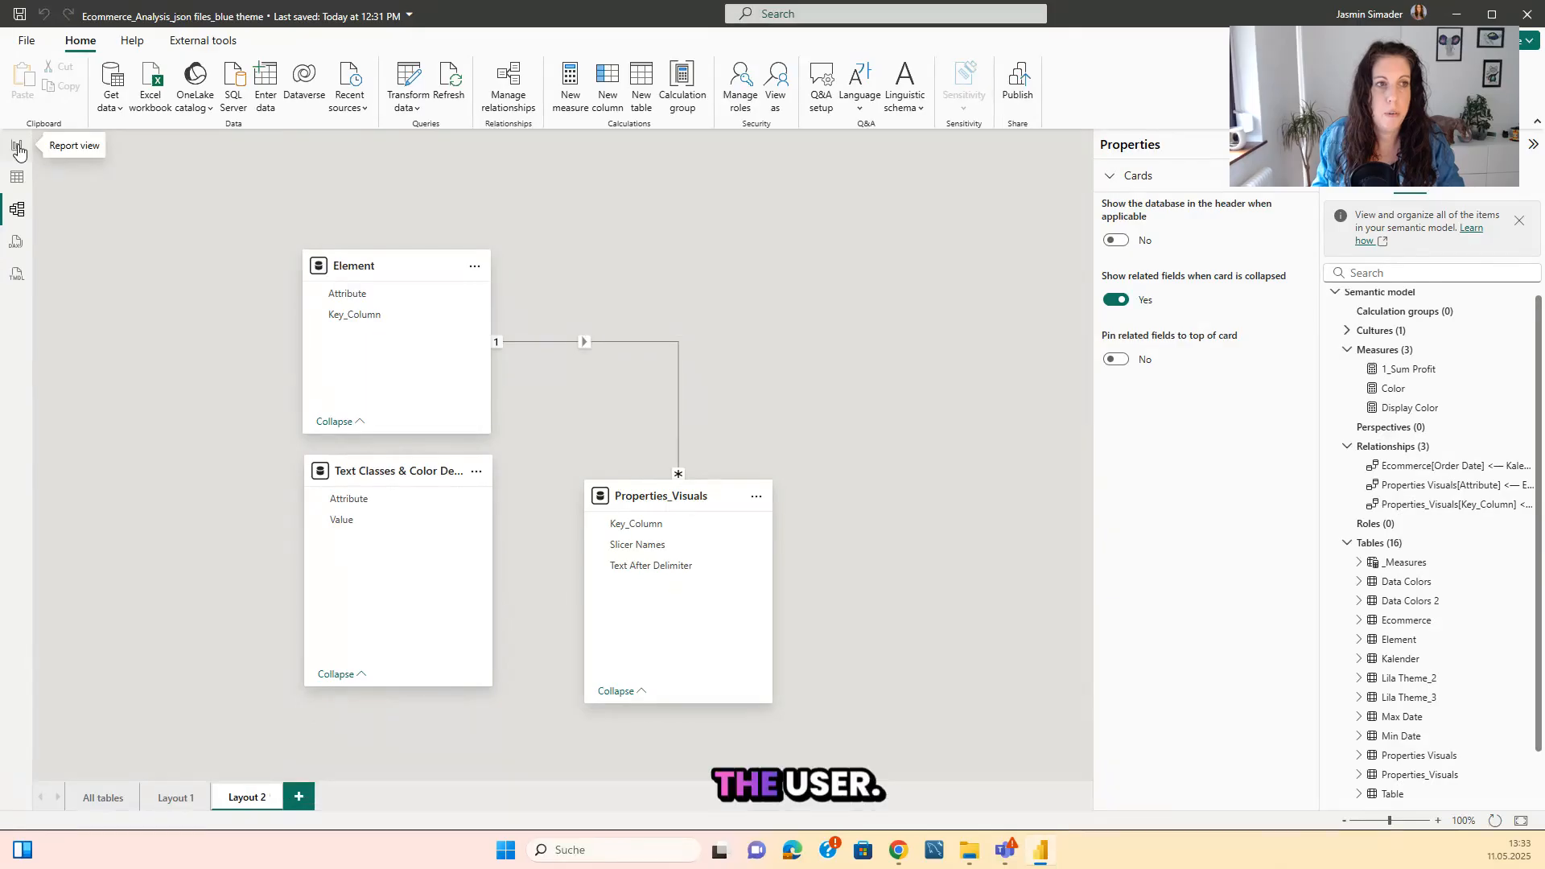
Insert a table visual on the blank report page Page 2 and enlarge it to nearly the full page height.
{"action": "left_click", "coordinate": [18, 151]}
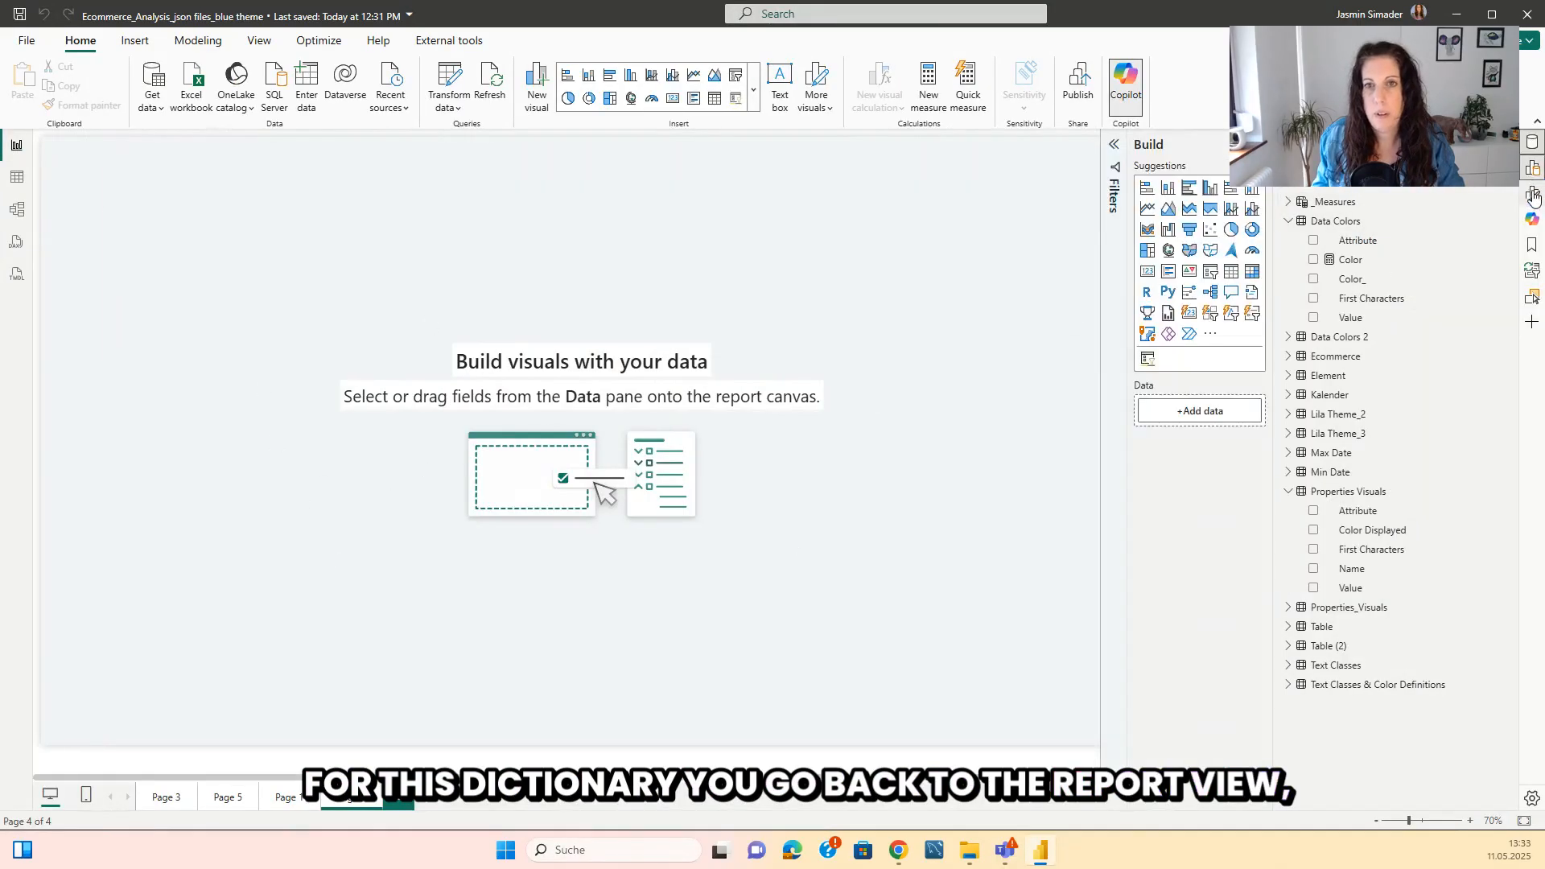
{"action": "left_click", "coordinate": [1046, 243]}
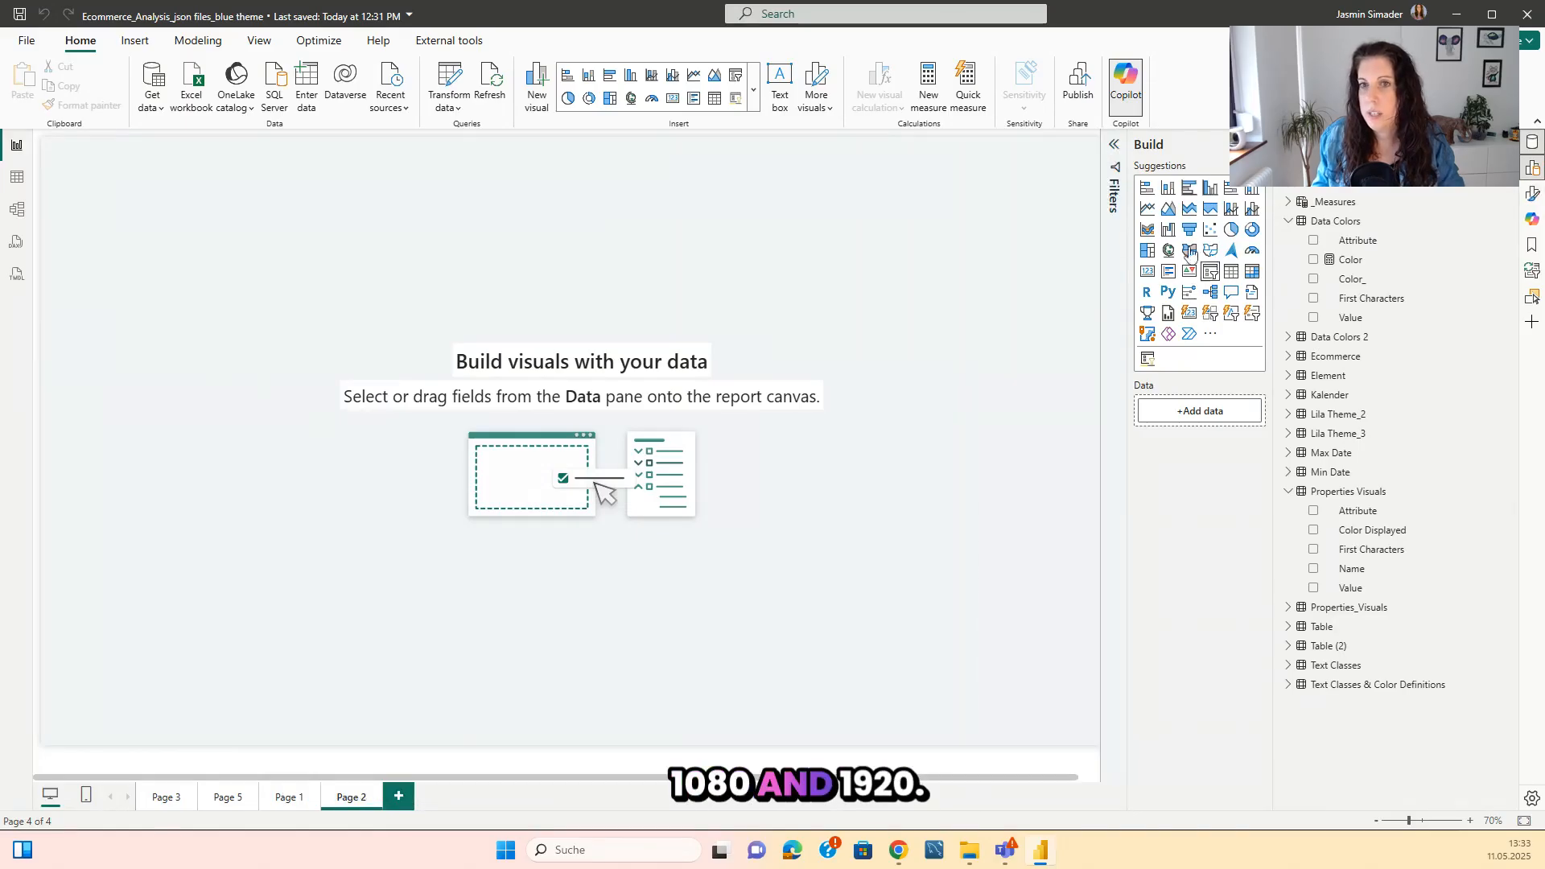
{"action": "left_click", "coordinate": [1115, 145]}
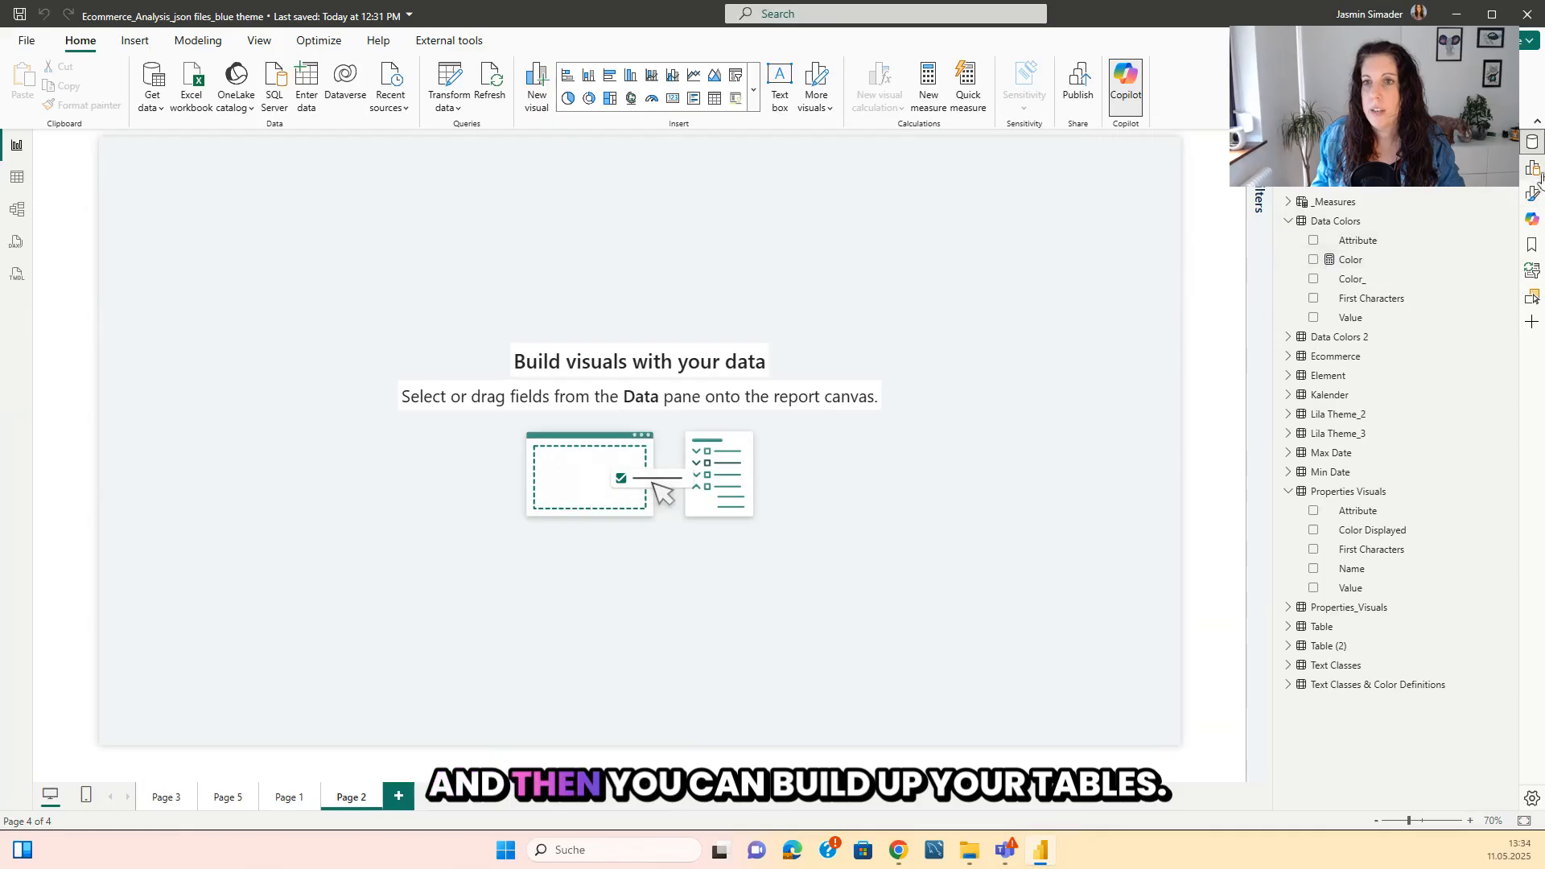
{"action": "left_click", "coordinate": [1259, 145]}
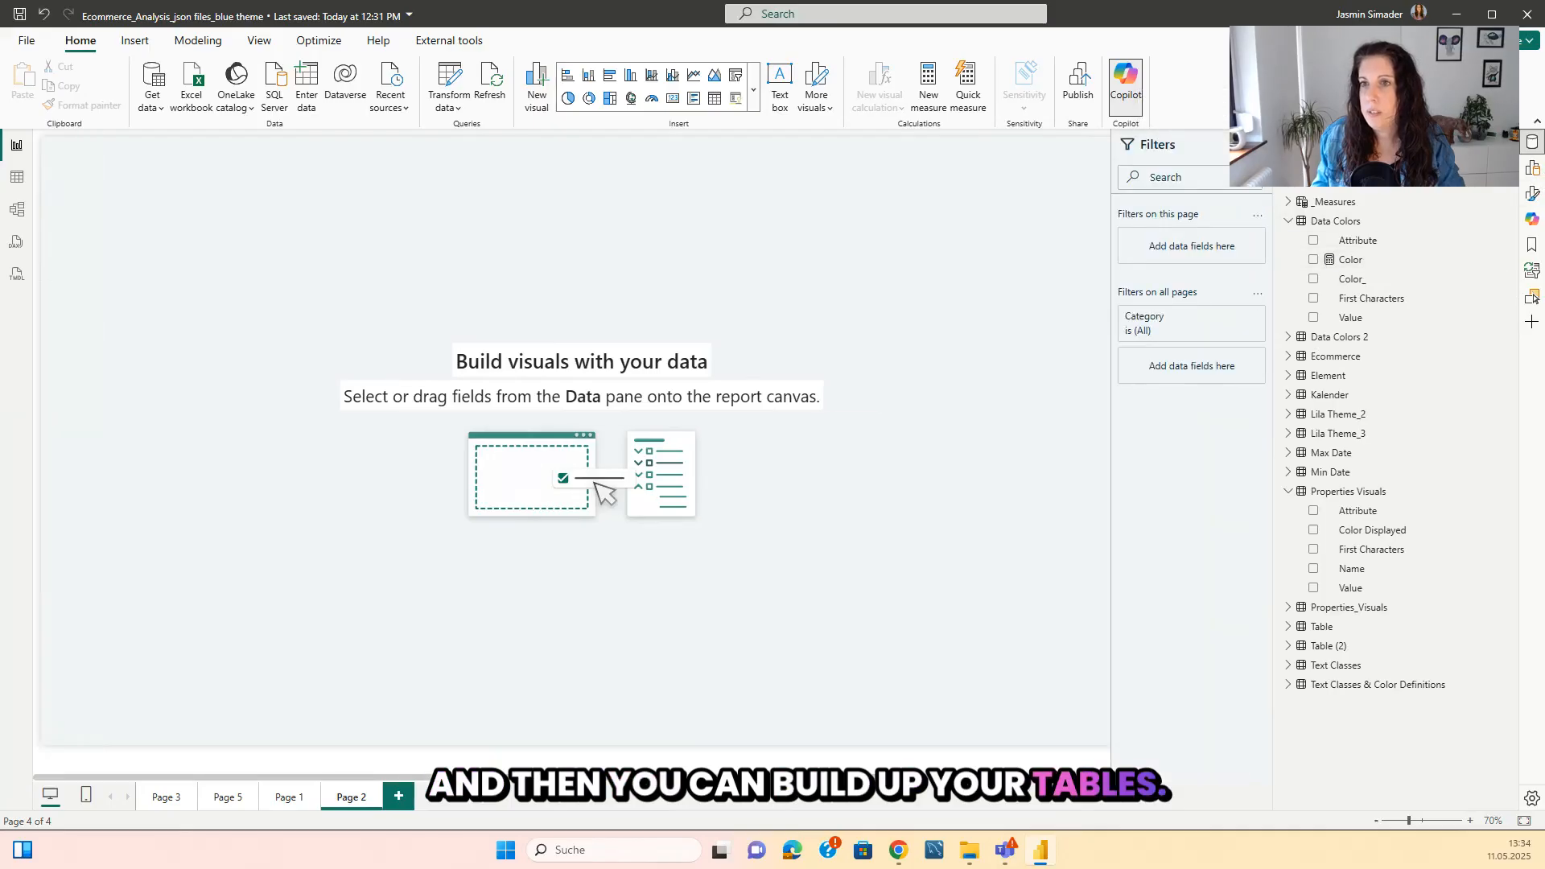
{"action": "left_click_drag", "start_coordinate": [411, 680], "coordinate": [440, 697]}
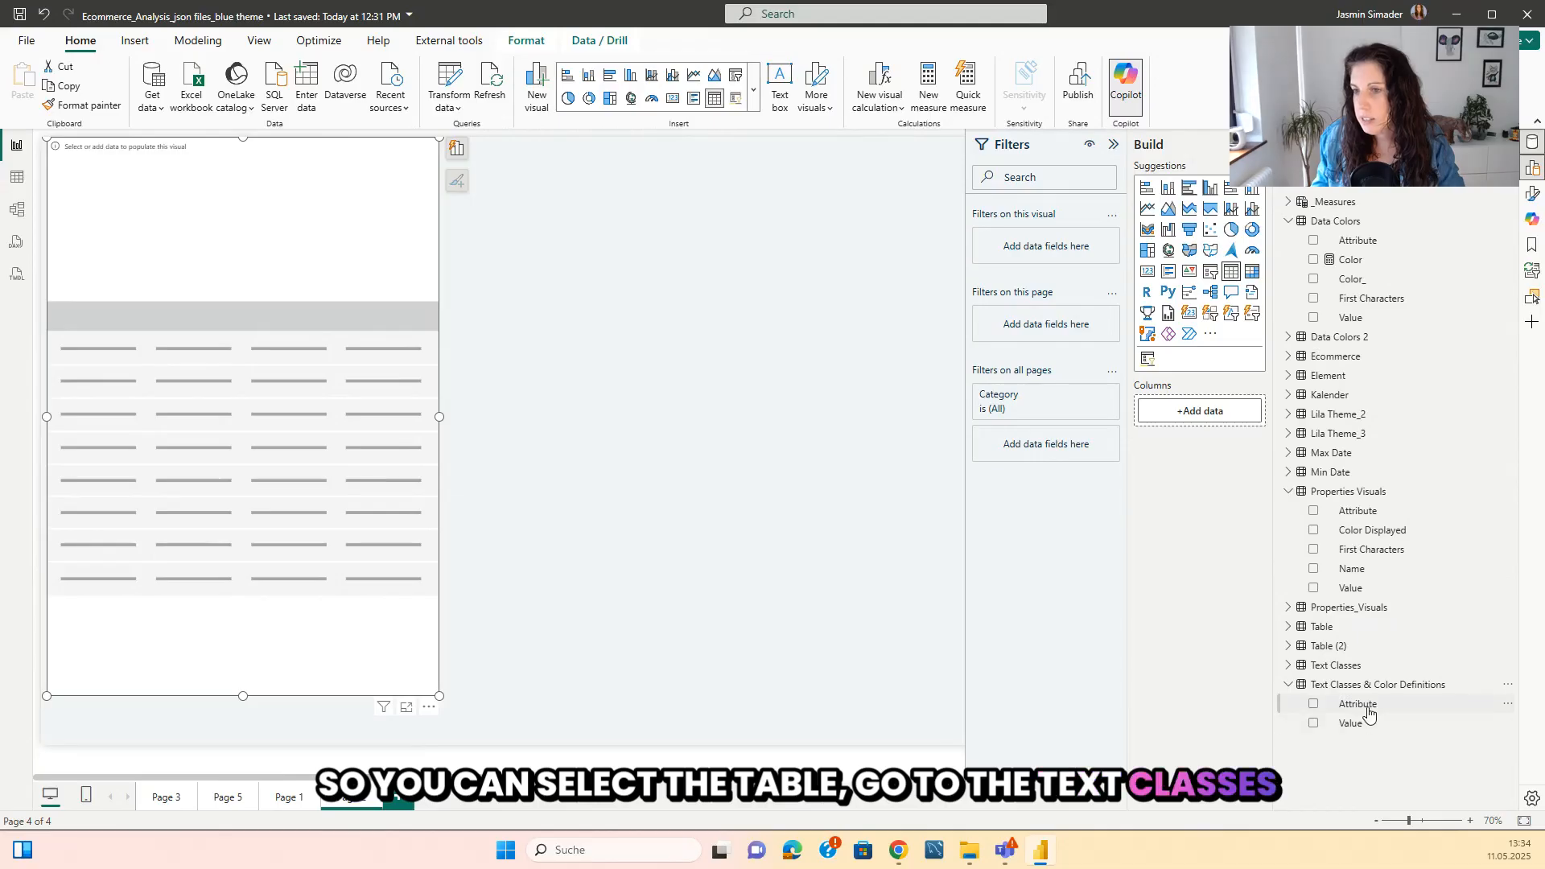
Add the Attribute and Value fields of Text Classes & Color Definitions to the table visual.
{"action": "left_click_drag", "start_coordinate": [1372, 710], "coordinate": [231, 382]}
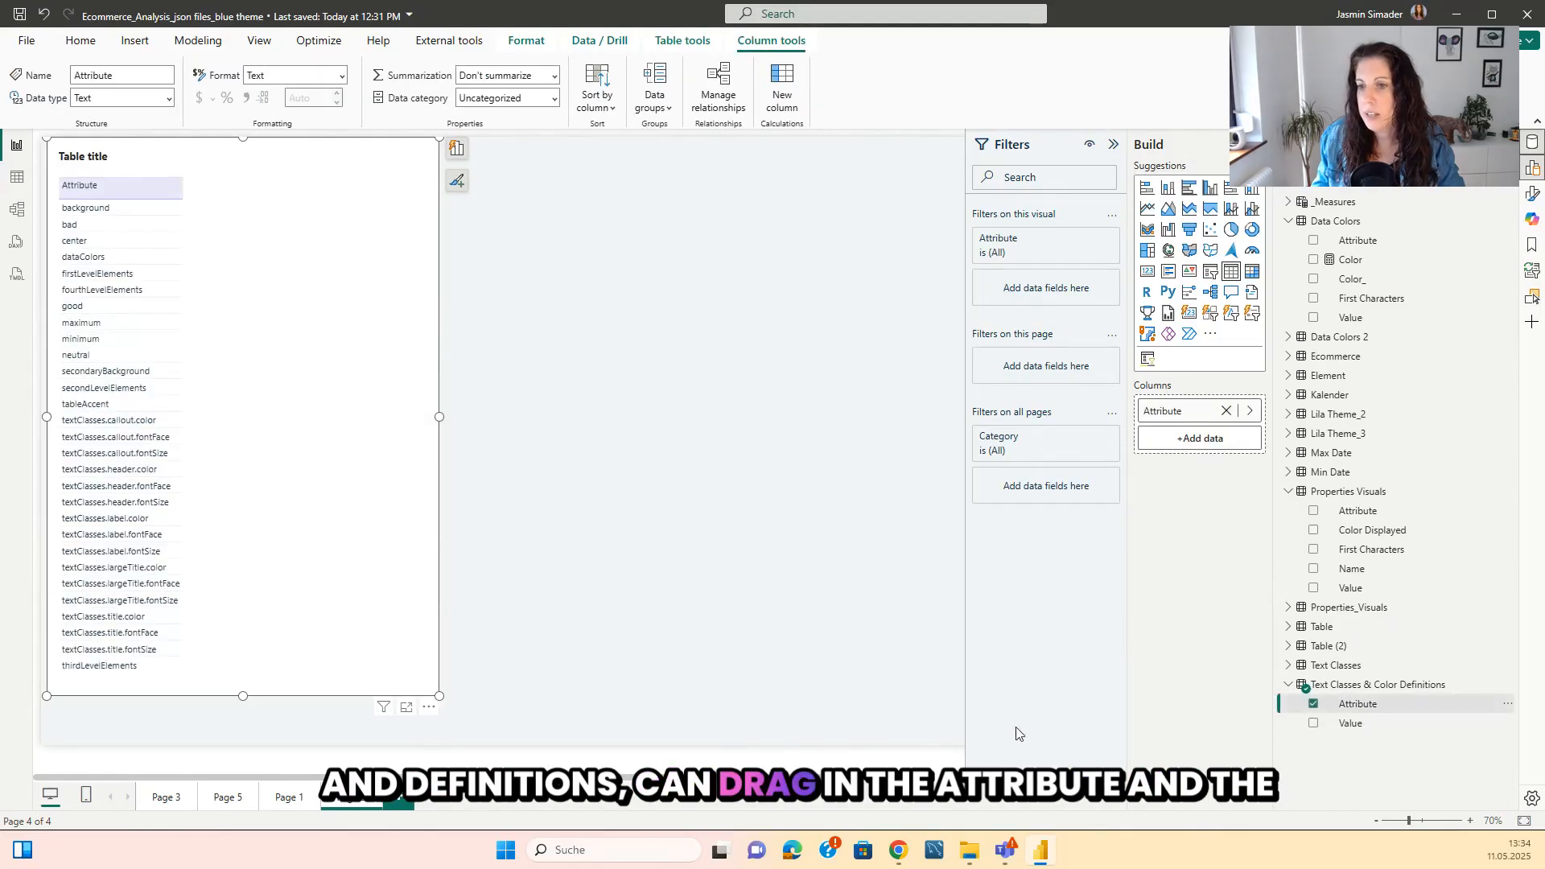
{"action": "left_click_drag", "start_coordinate": [418, 457], "coordinate": [328, 448]}
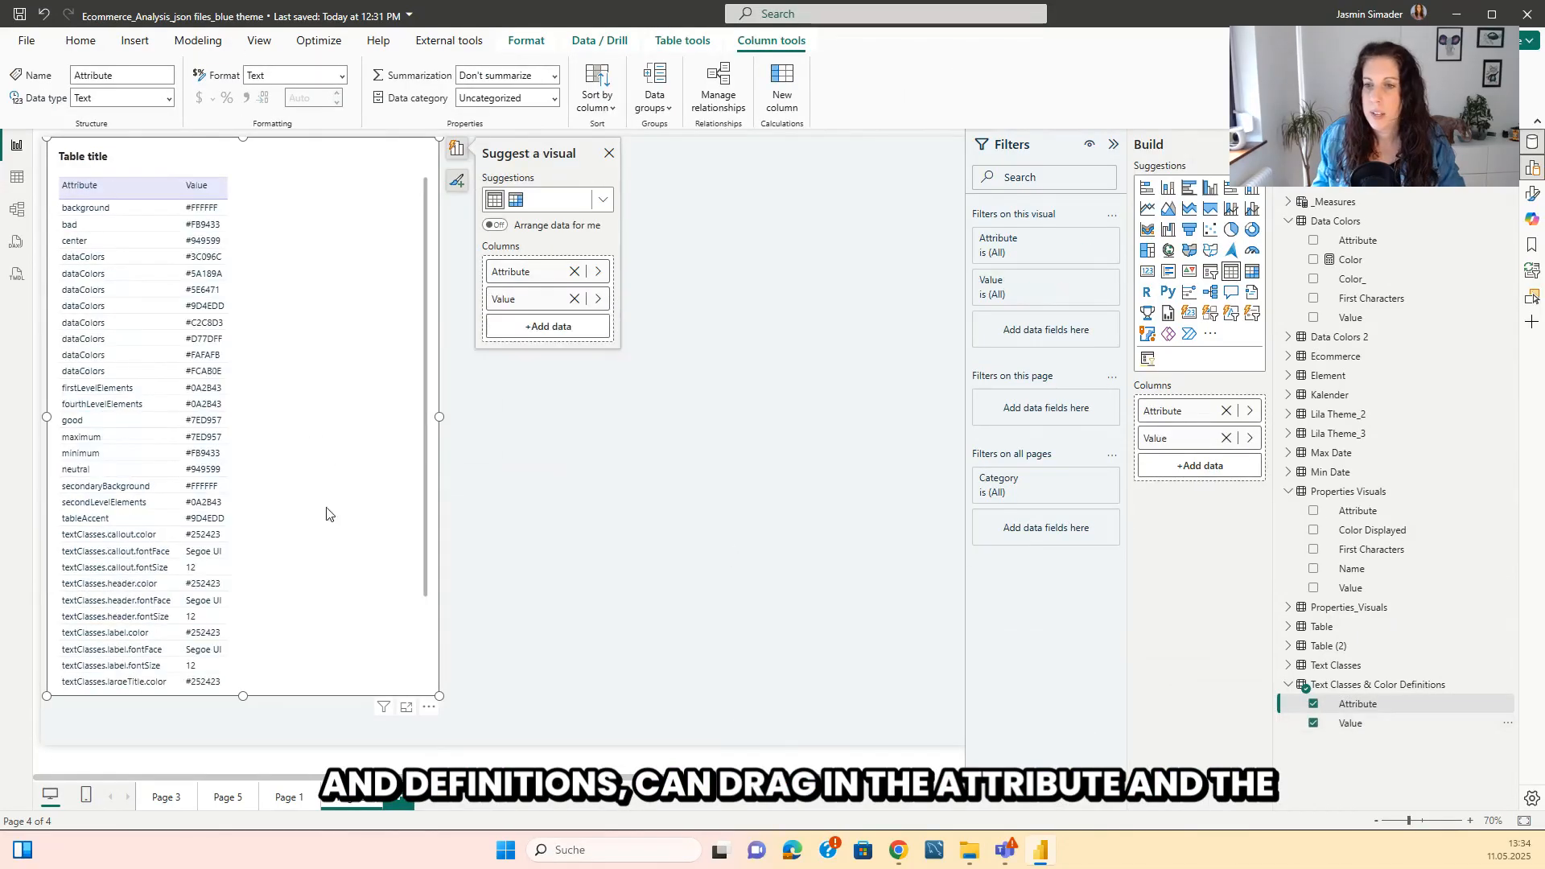
{"action": "scroll", "coordinate": [192, 540], "scroll_direction": "up", "scroll_amount": 3}
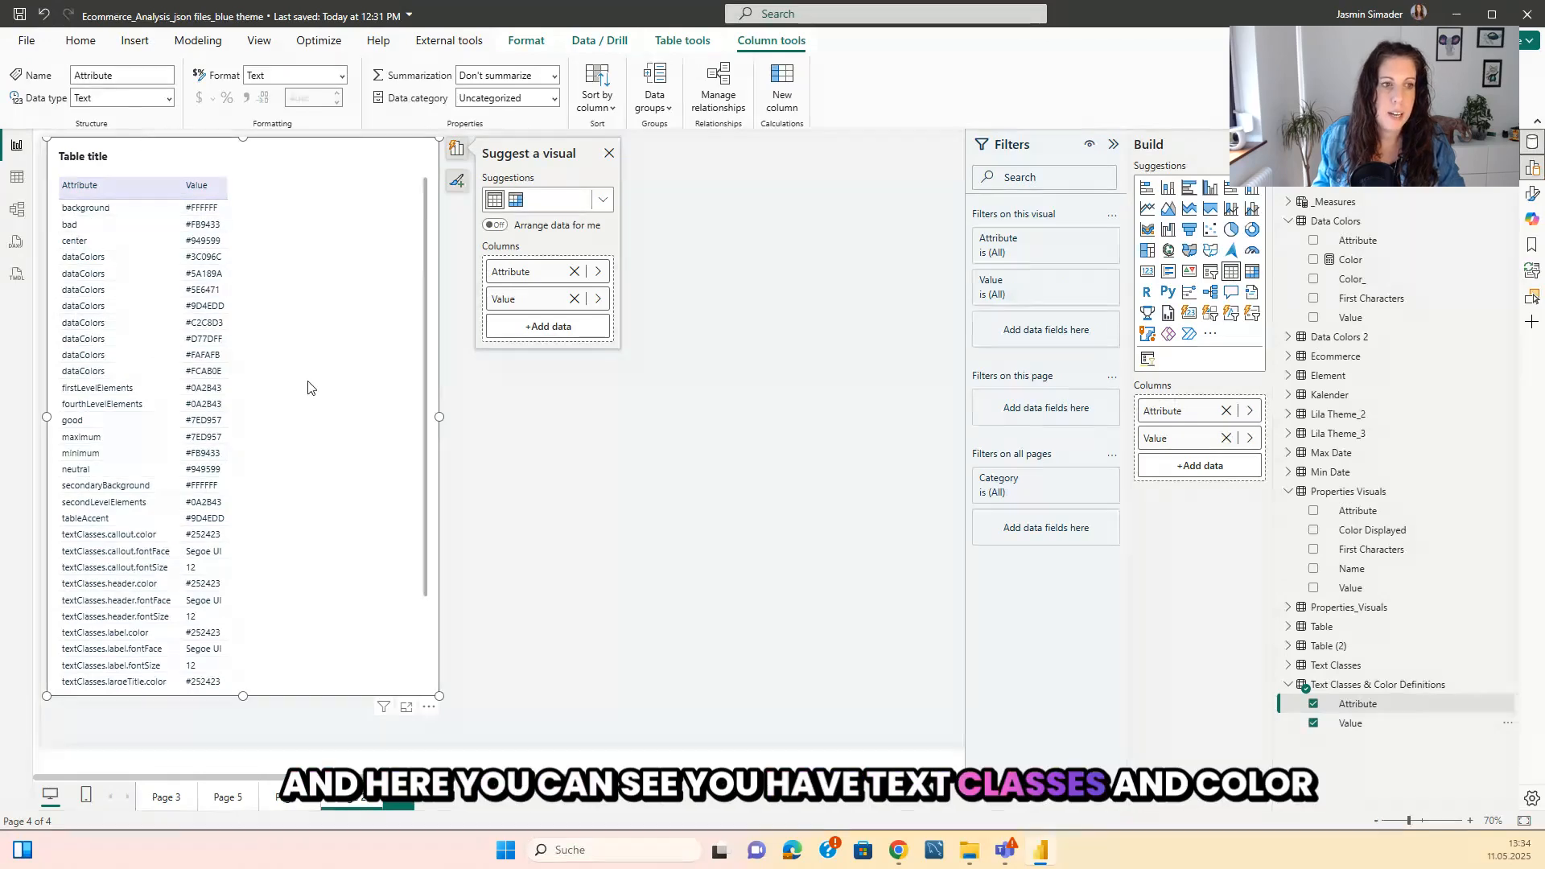
Create the measure Displayed Color D&T = SELECTEDVALUE('Text Classes & Color Definitions'[Value]) in Text Classes & Color Definitions and add it to the table visual.
{"action": "right_click", "coordinate": [1350, 688]}
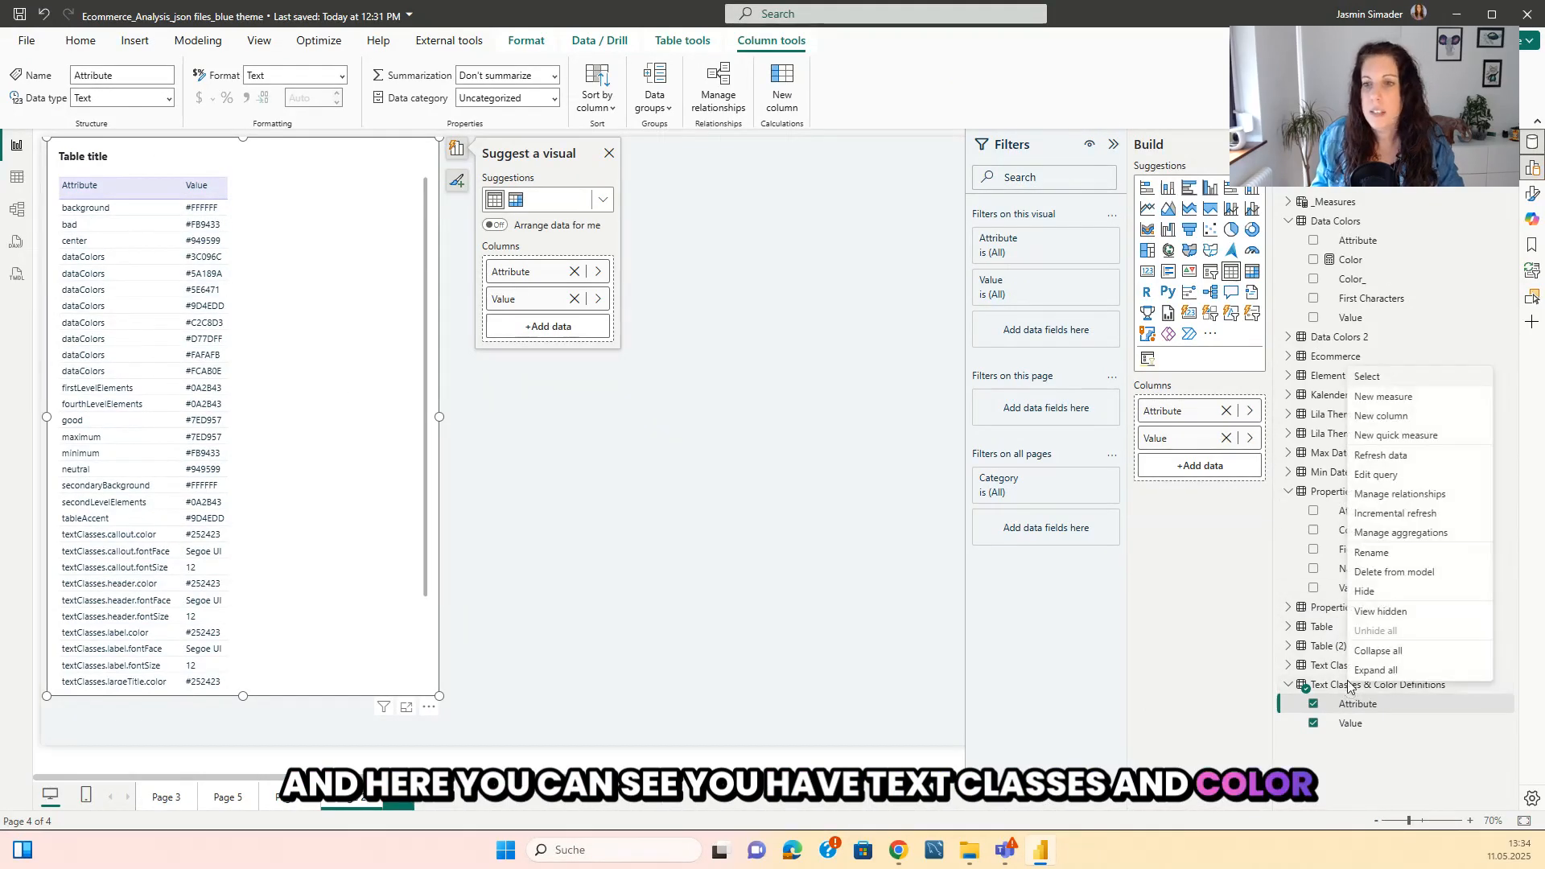
{"action": "left_click", "coordinate": [1409, 405]}
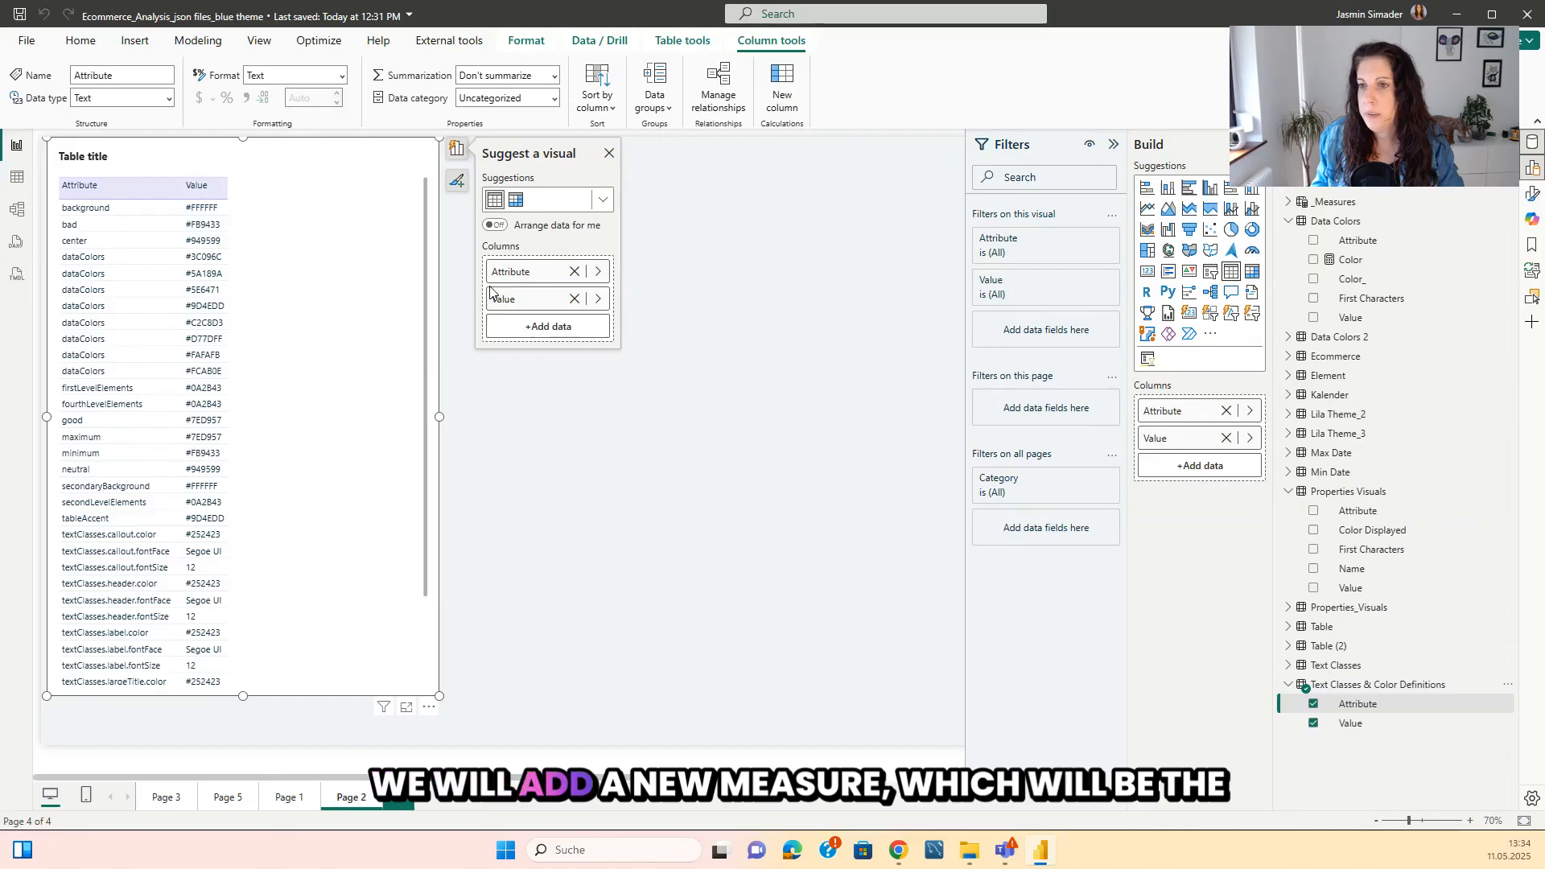
{"action": "type", "text": "Do"}
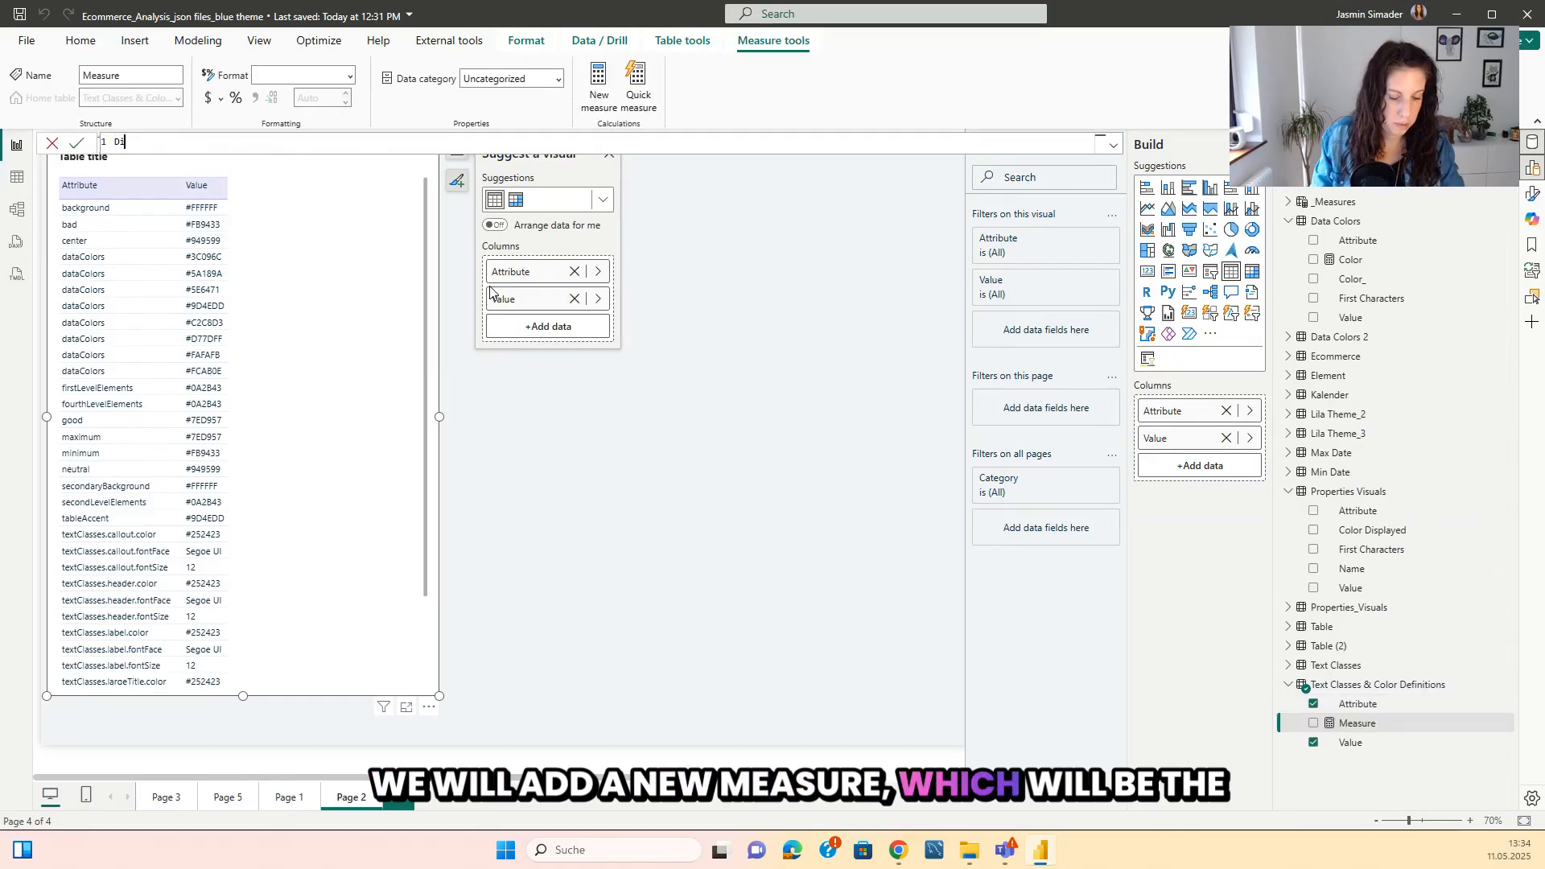
{"action": "type", "text": "lsye"}
{"action": "type", "text": "played Color D&T "}
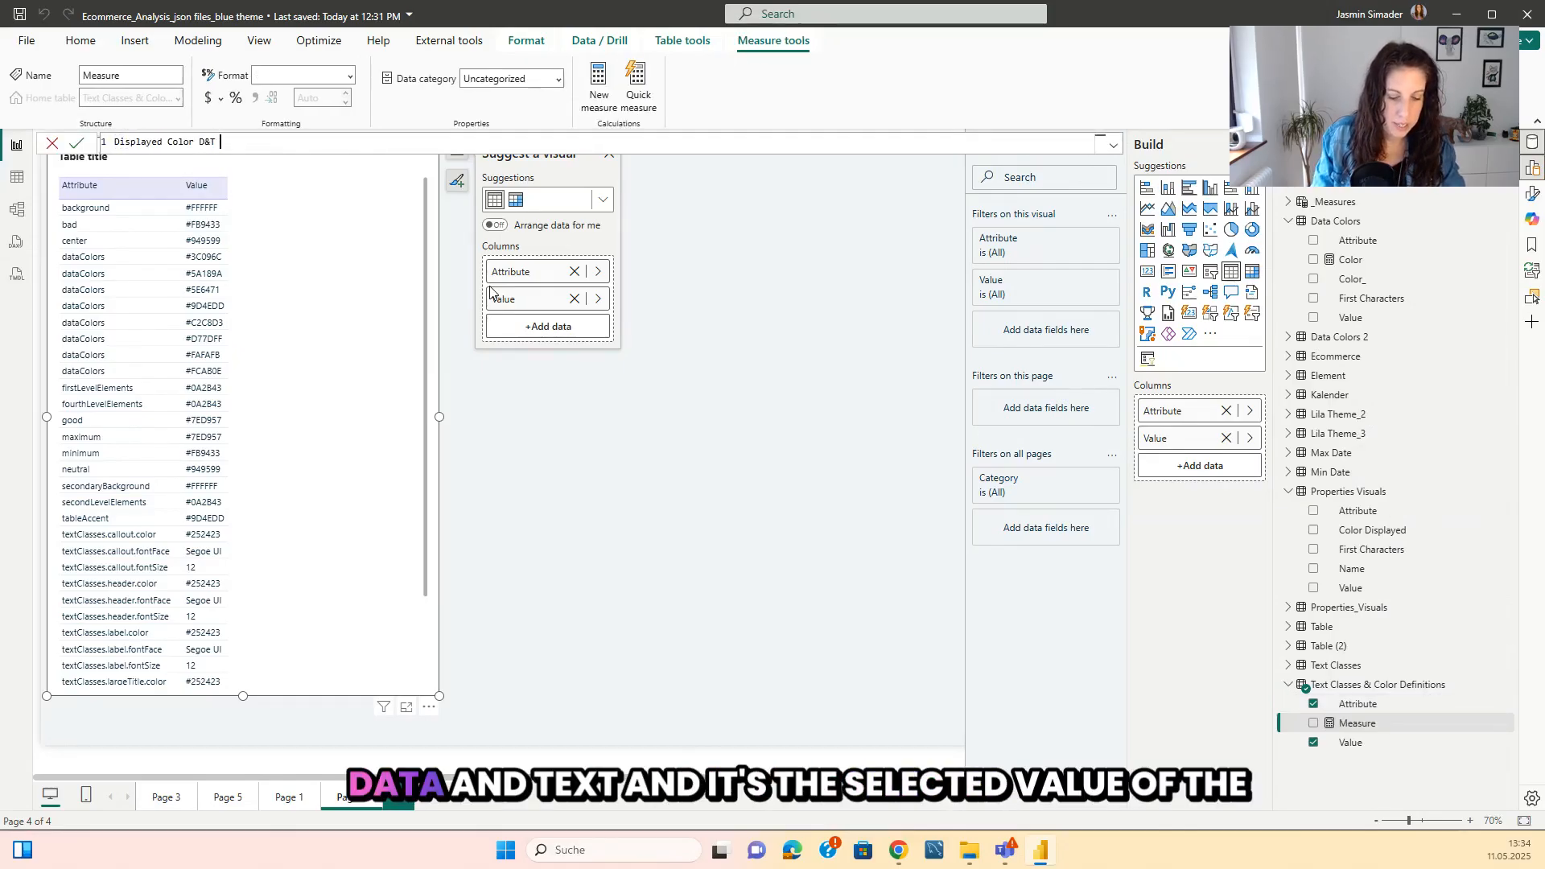
{"action": "type", "text": "= "}
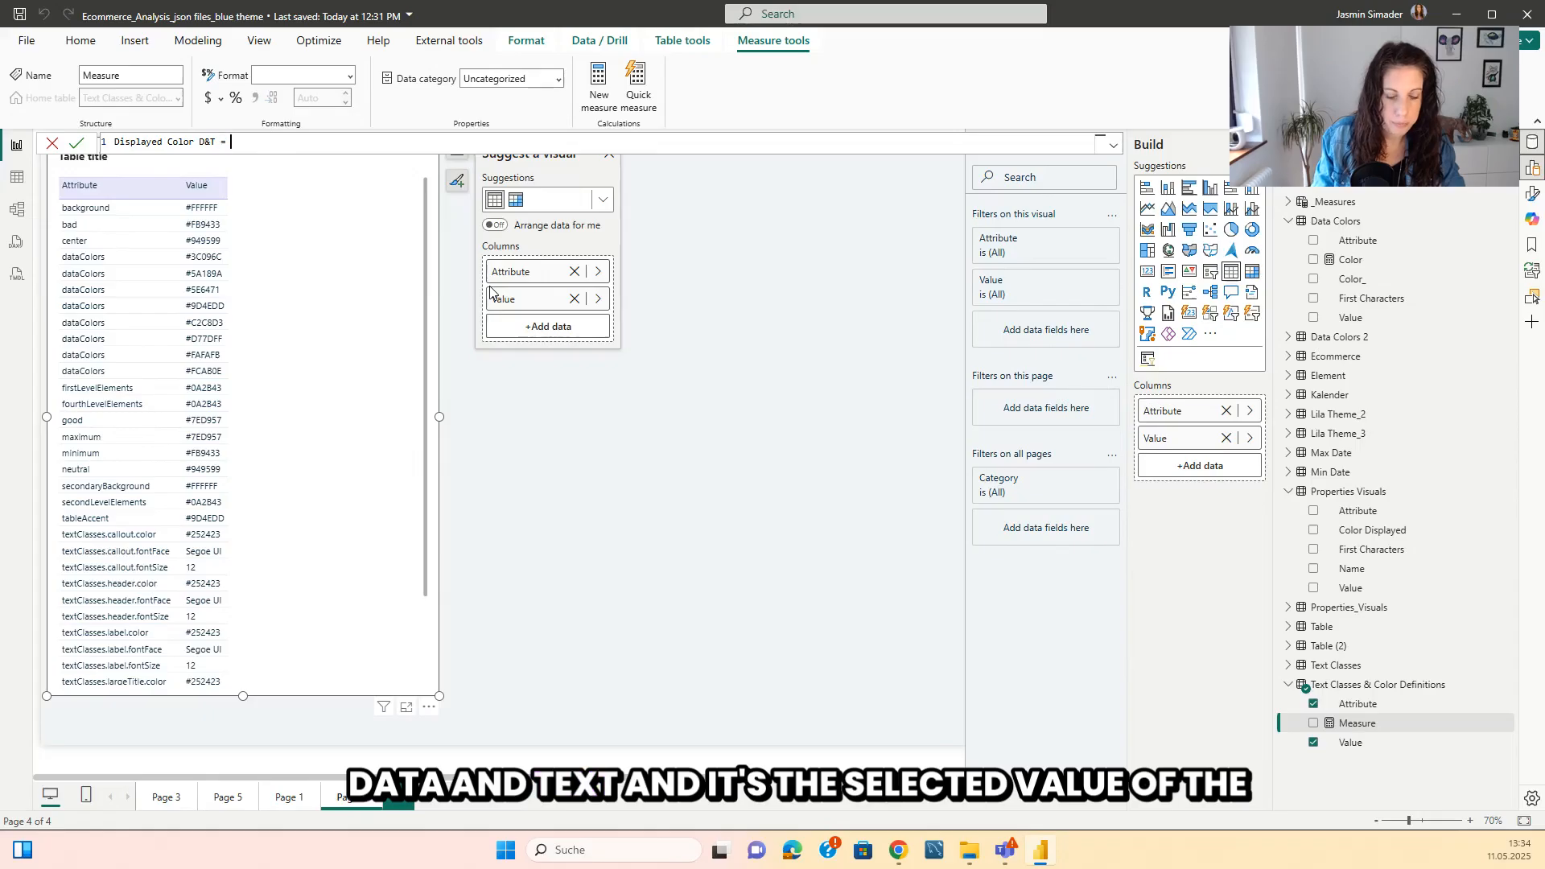
{"action": "type", "text": "Sele"}
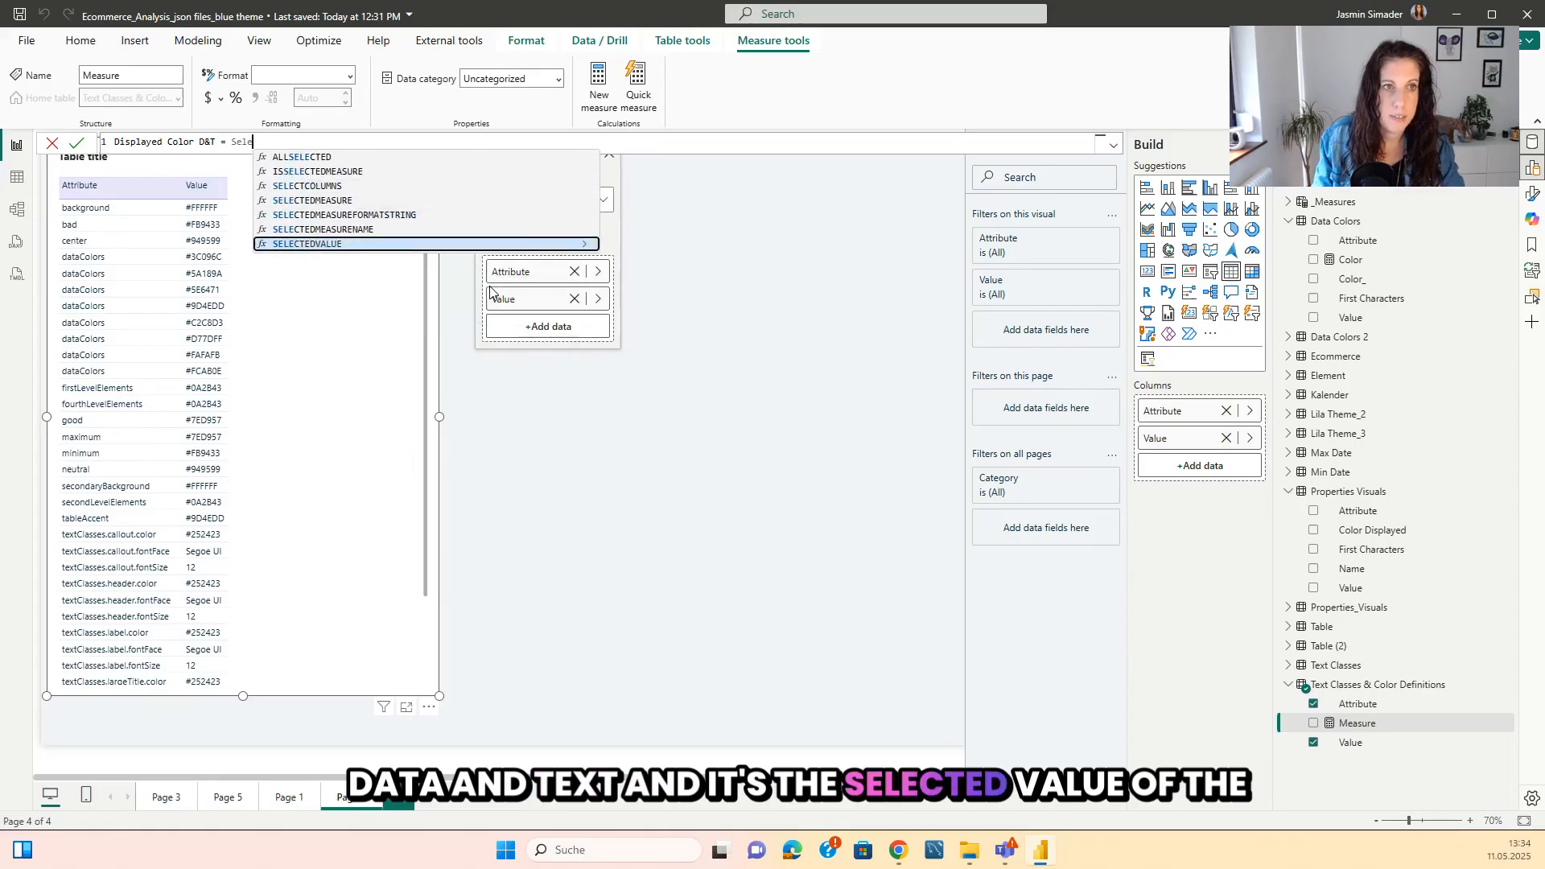
{"action": "key", "text": "Tab"}
{"action": "type", "text": "Value"}
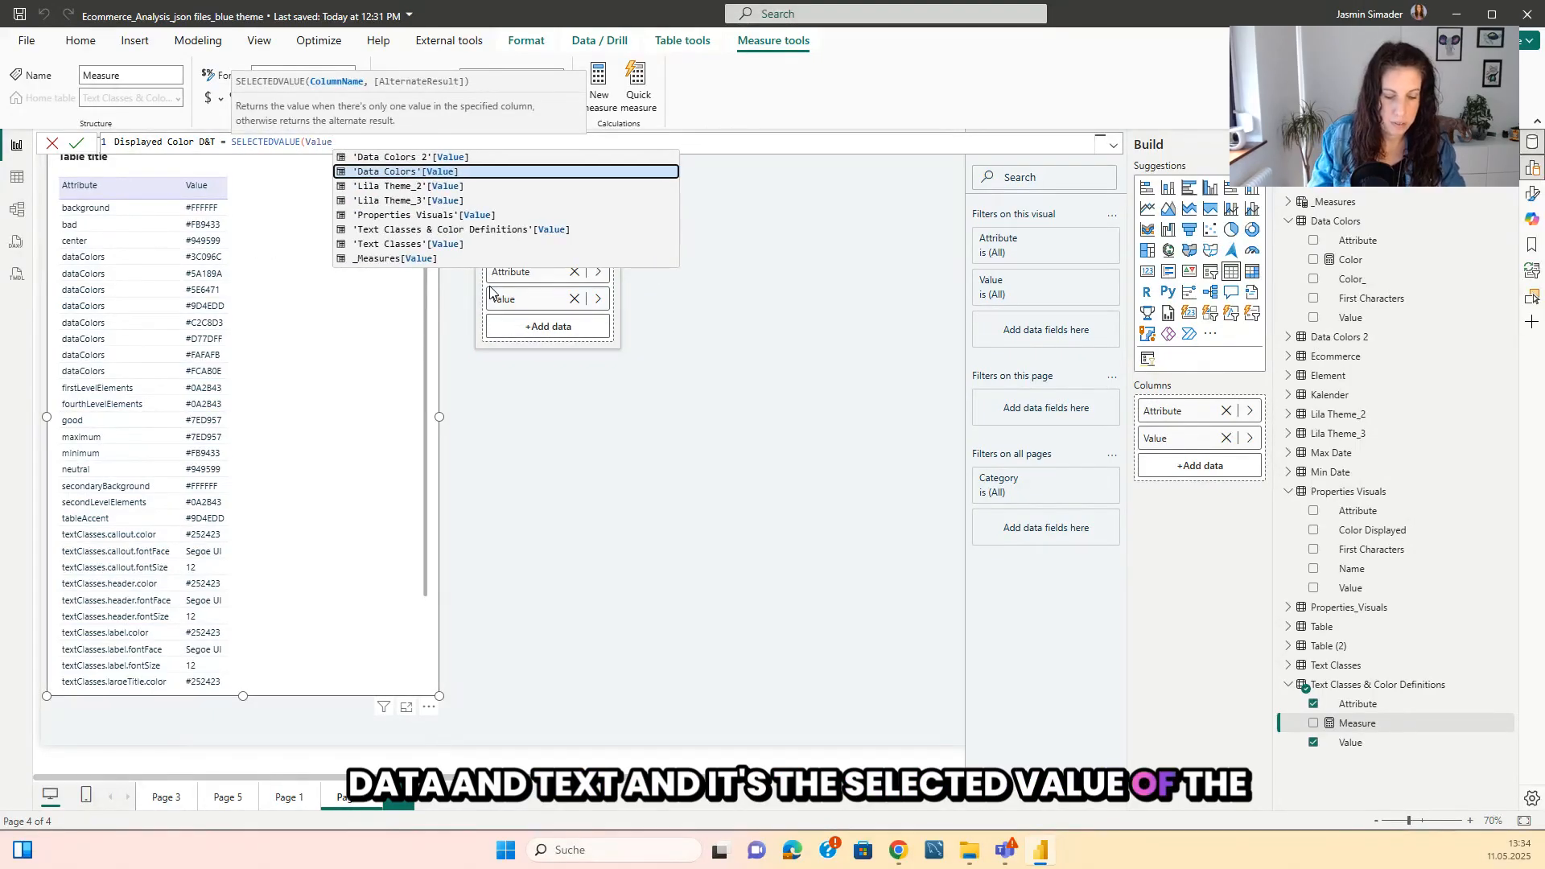
{"action": "left_click", "coordinate": [505, 229]}
{"action": "type", "text": ")"}
{"action": "key", "text": "Return"}
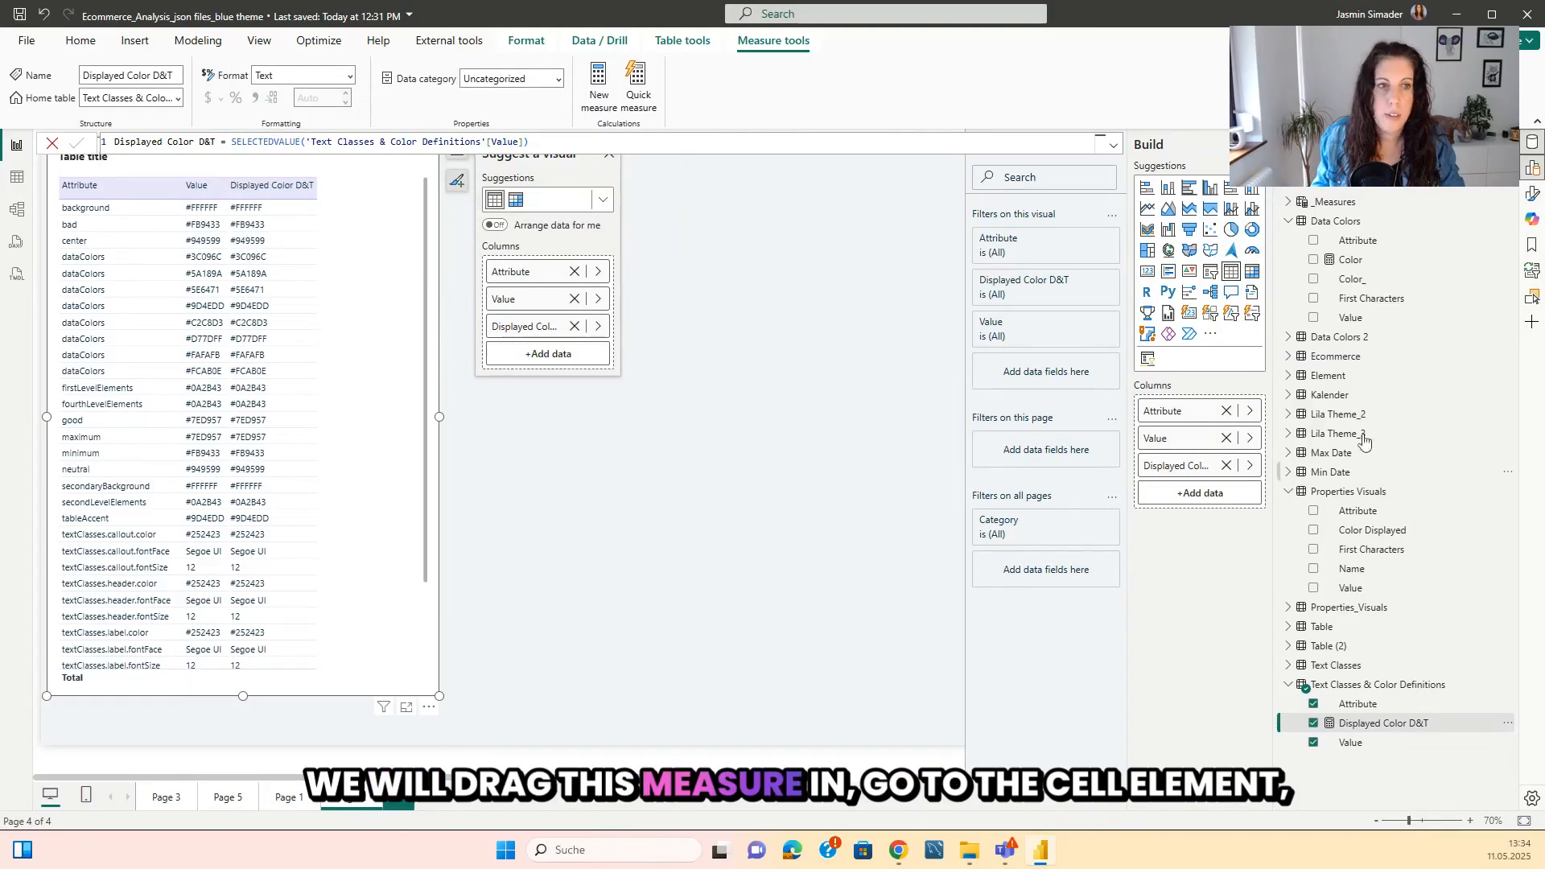
Turn on background color for the table's Displayed Color D&T column, using the Field value format style based on Displayed Color D&T.
{"action": "left_click", "coordinate": [1531, 193]}
{"action": "left_click", "coordinate": [1038, 509]}
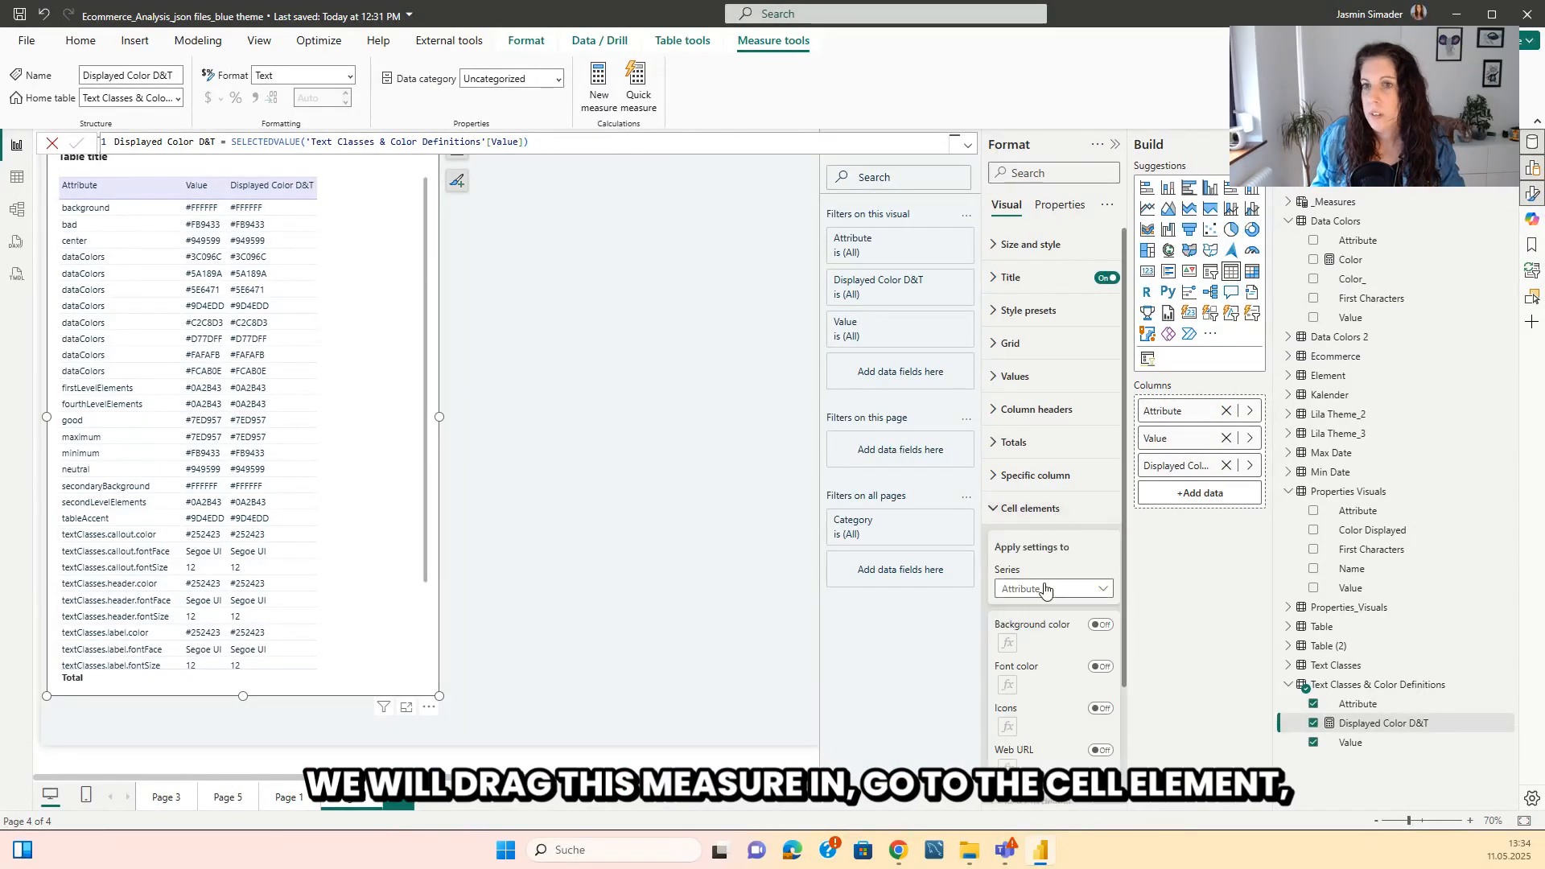
{"action": "left_click", "coordinate": [1050, 589]}
{"action": "left_click", "coordinate": [1054, 648]}
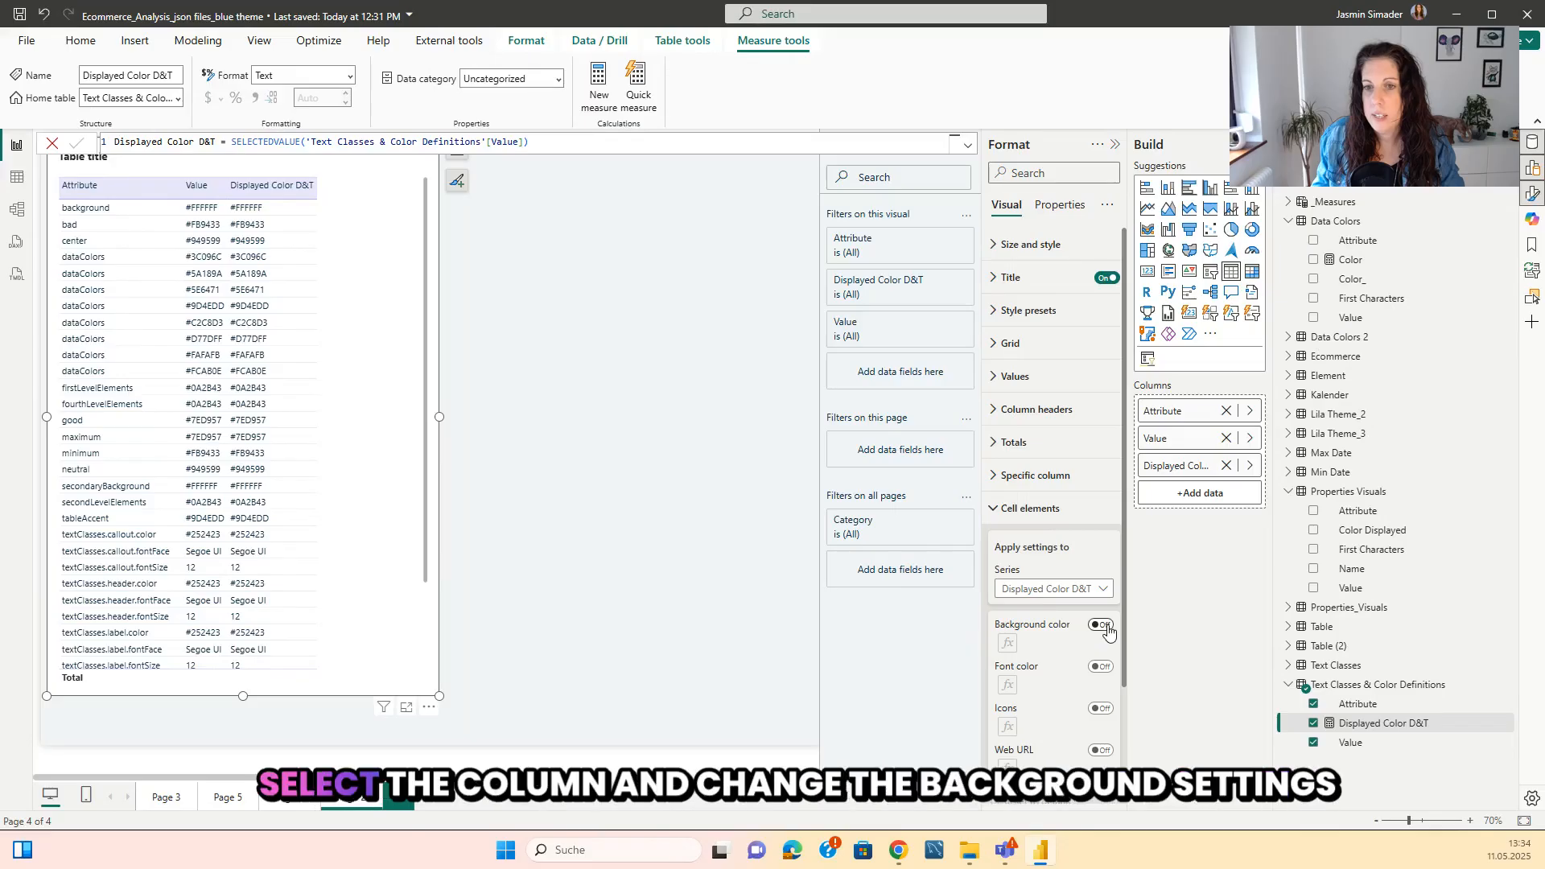
{"action": "left_click", "coordinate": [1008, 646]}
{"action": "left_click", "coordinate": [499, 246]}
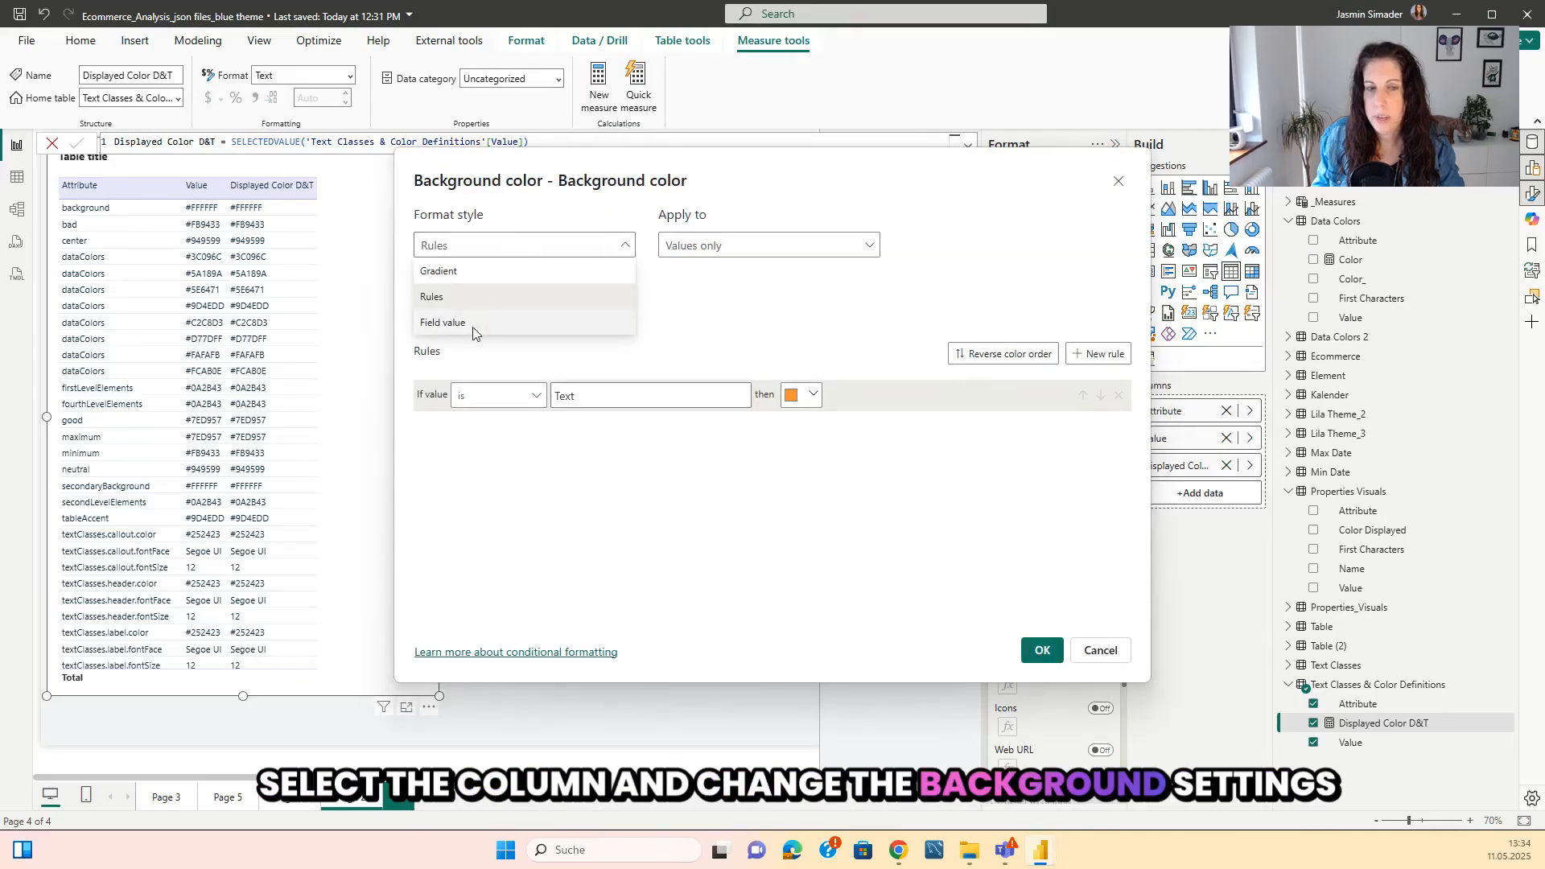
{"action": "left_click", "coordinate": [473, 331]}
{"action": "left_click", "coordinate": [1042, 652]}
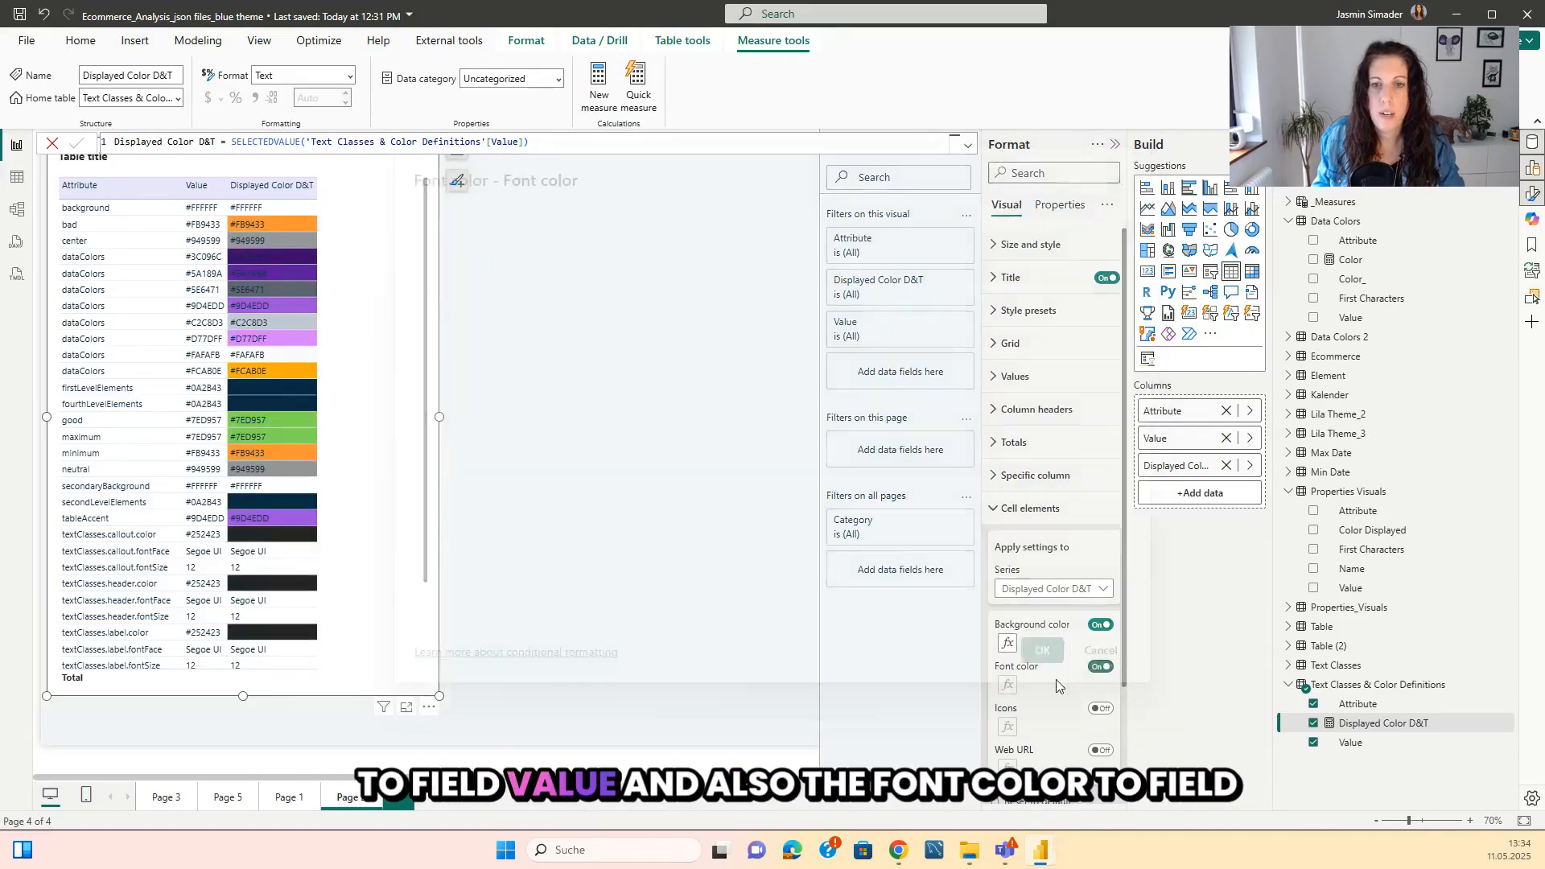
Set the font color of the Displayed Color D&T column to the Field value format style based on Displayed Color D&T.
{"action": "left_click", "coordinate": [1015, 686]}
{"action": "left_click", "coordinate": [497, 252]}
{"action": "left_click", "coordinate": [479, 333]}
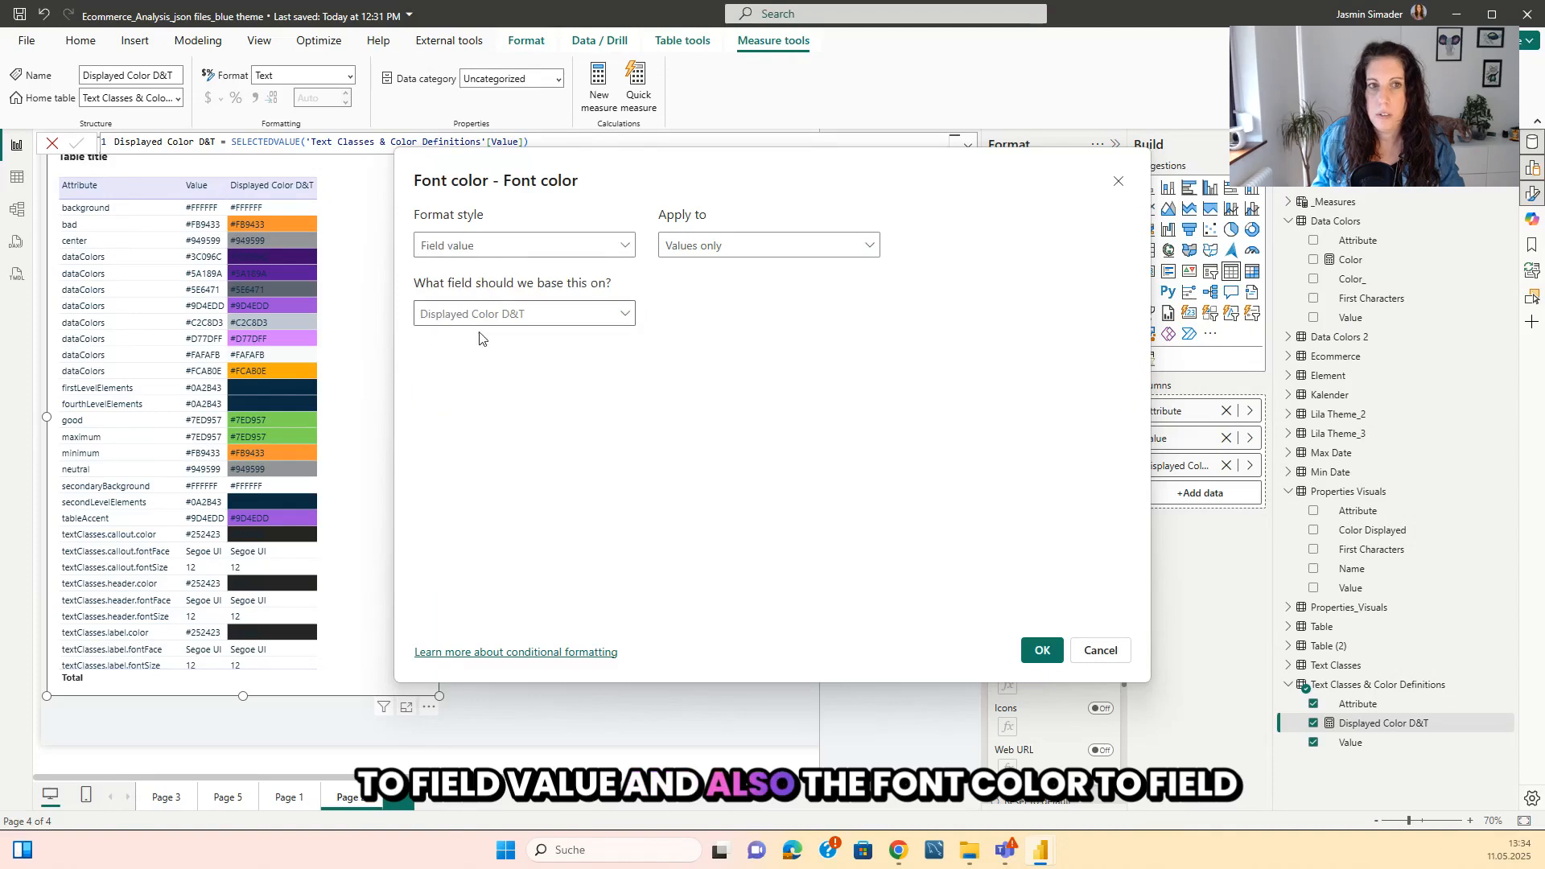
{"action": "left_click", "coordinate": [1042, 650]}
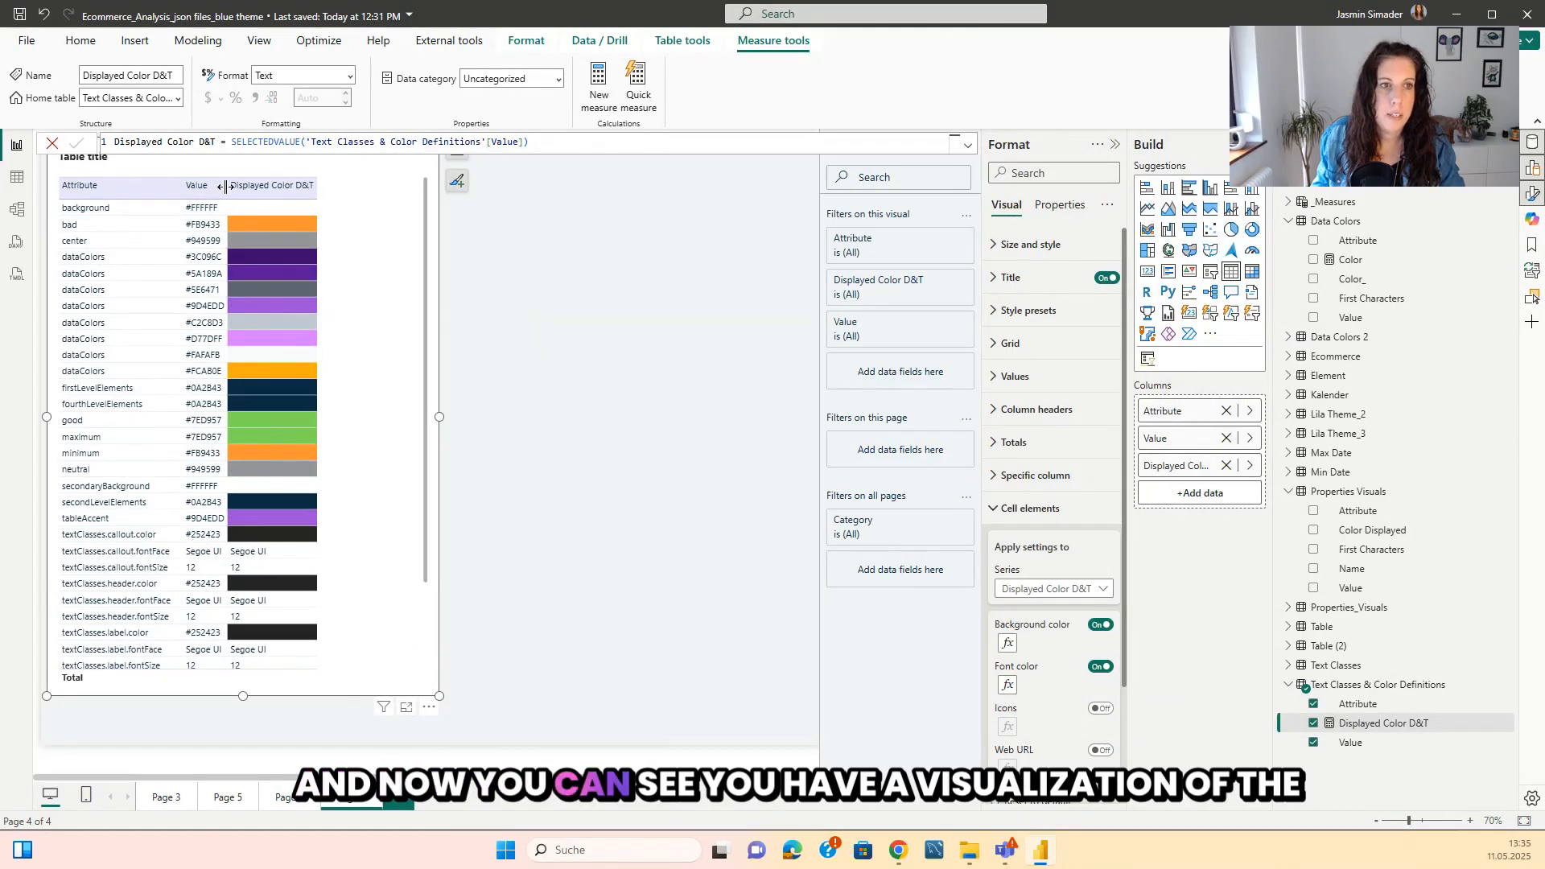
Widen the Value and Attribute columns of the table visual and deselect it.
{"action": "left_click_drag", "start_coordinate": [225, 187], "coordinate": [276, 188]}
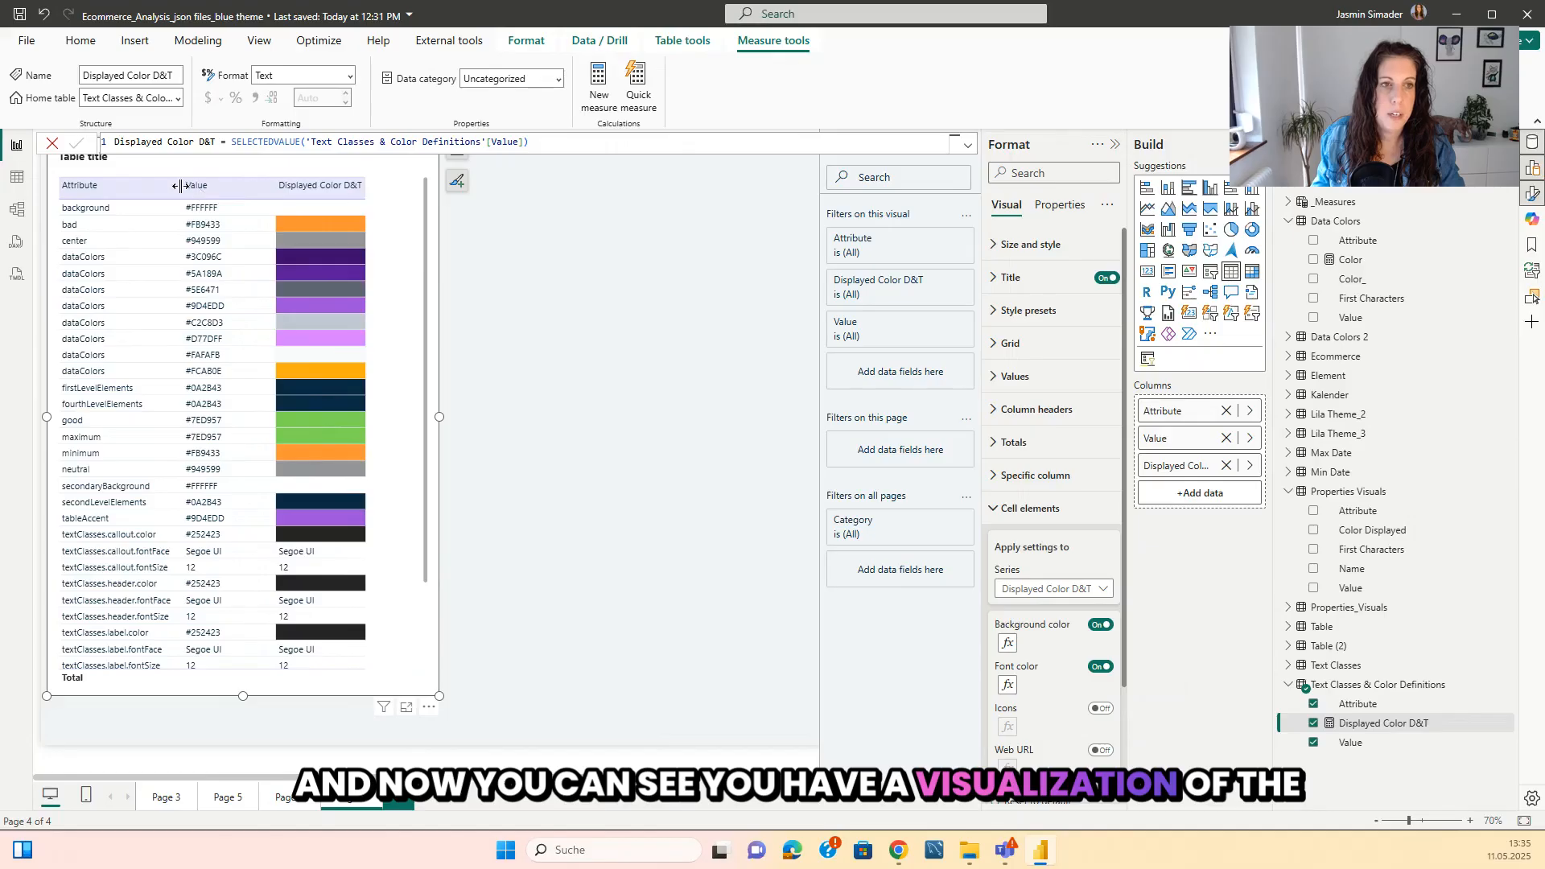
{"action": "left_click_drag", "start_coordinate": [180, 186], "coordinate": [205, 186]}
{"action": "left_click", "coordinate": [624, 323]}
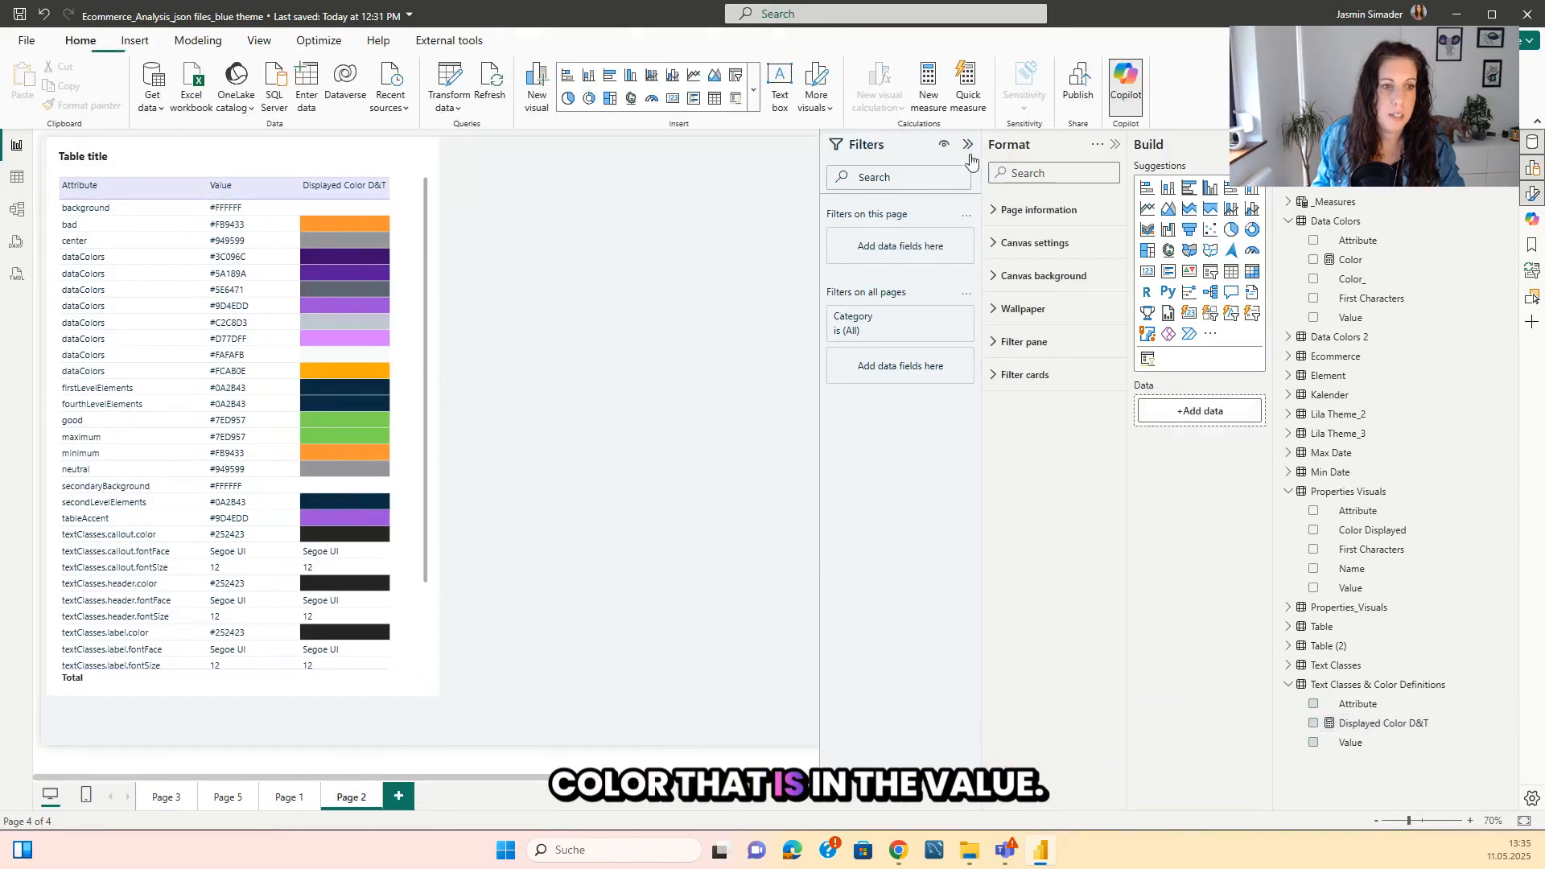
Close the Format pane, collapse the Filters pane and lengthen the table visual down to near the page's lower edge.
{"action": "left_click", "coordinate": [1382, 821]}
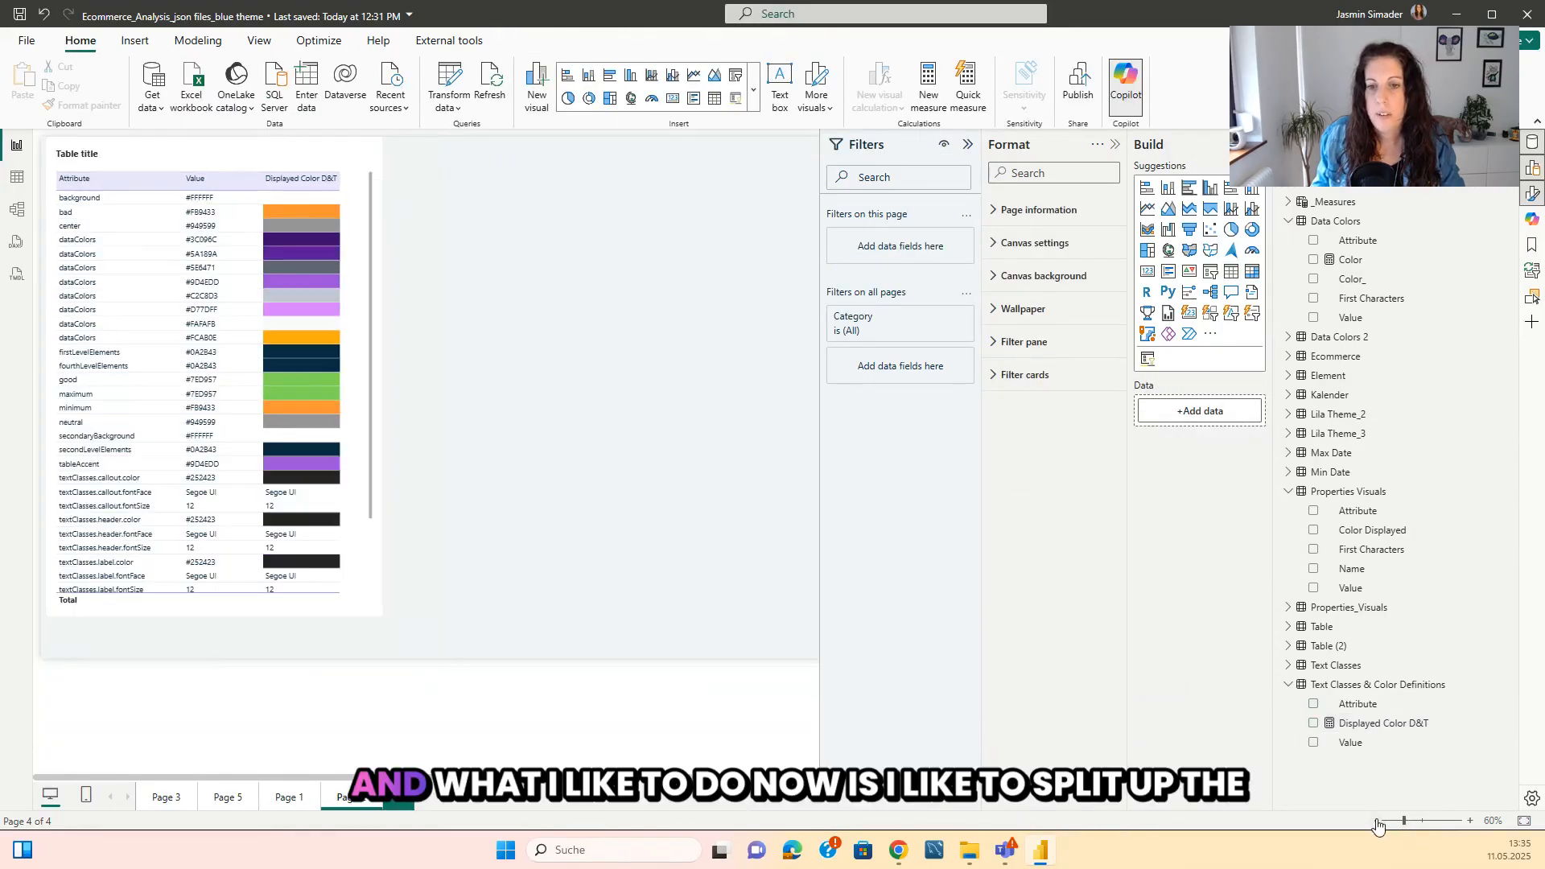
{"action": "left_click", "coordinate": [1382, 820]}
{"action": "left_click", "coordinate": [1115, 145]}
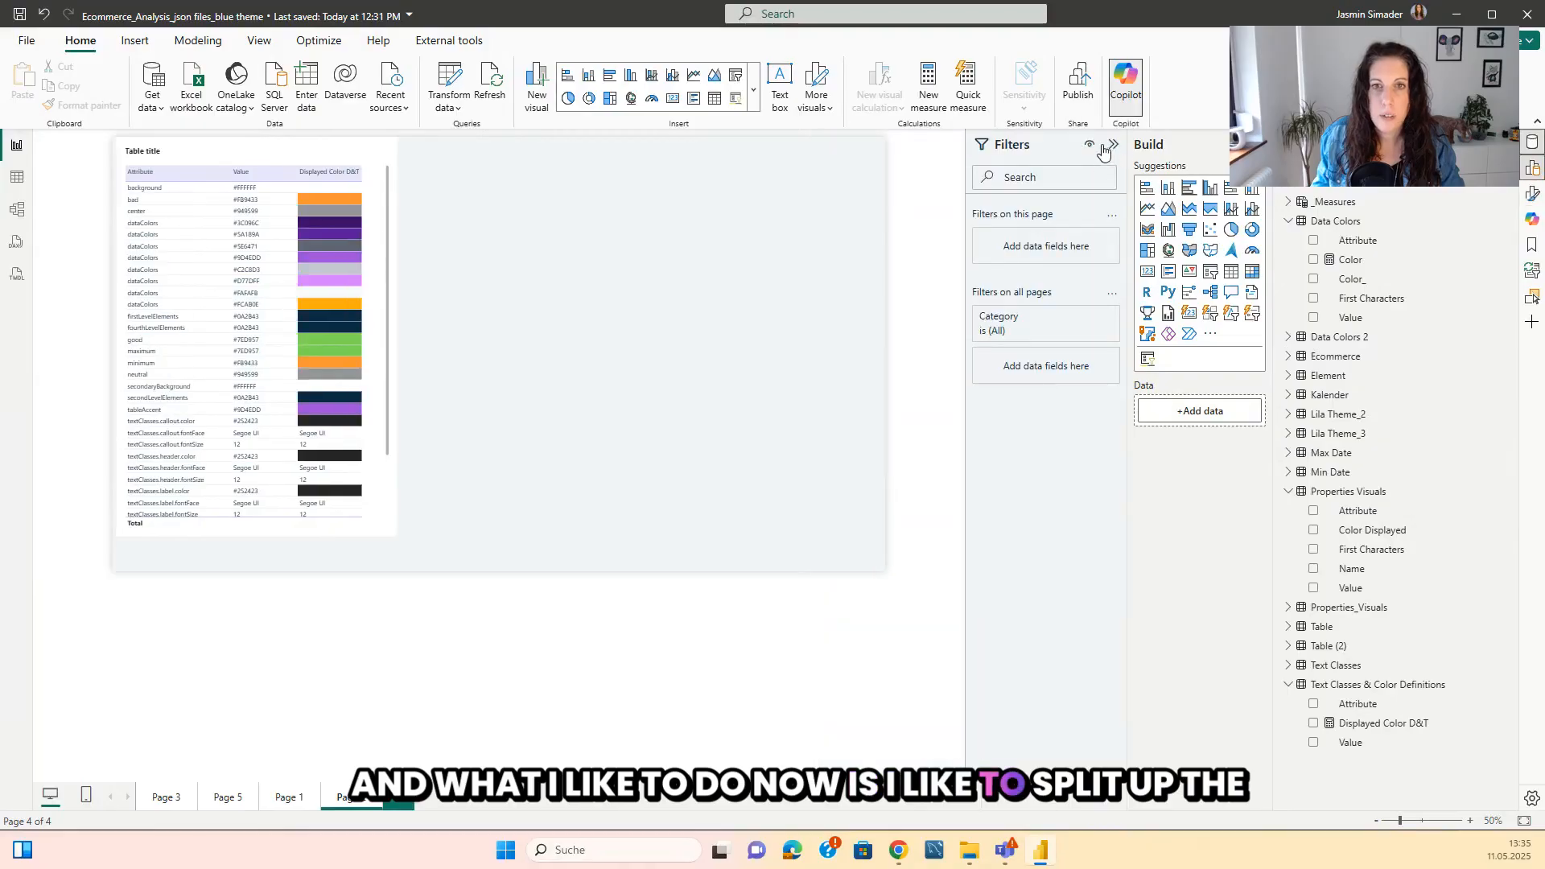
{"action": "left_click", "coordinate": [1104, 145]}
{"action": "scroll", "coordinate": [394, 394], "scroll_direction": "down", "scroll_amount": 3}
{"action": "scroll", "coordinate": [330, 483], "scroll_direction": "up", "scroll_amount": 3}
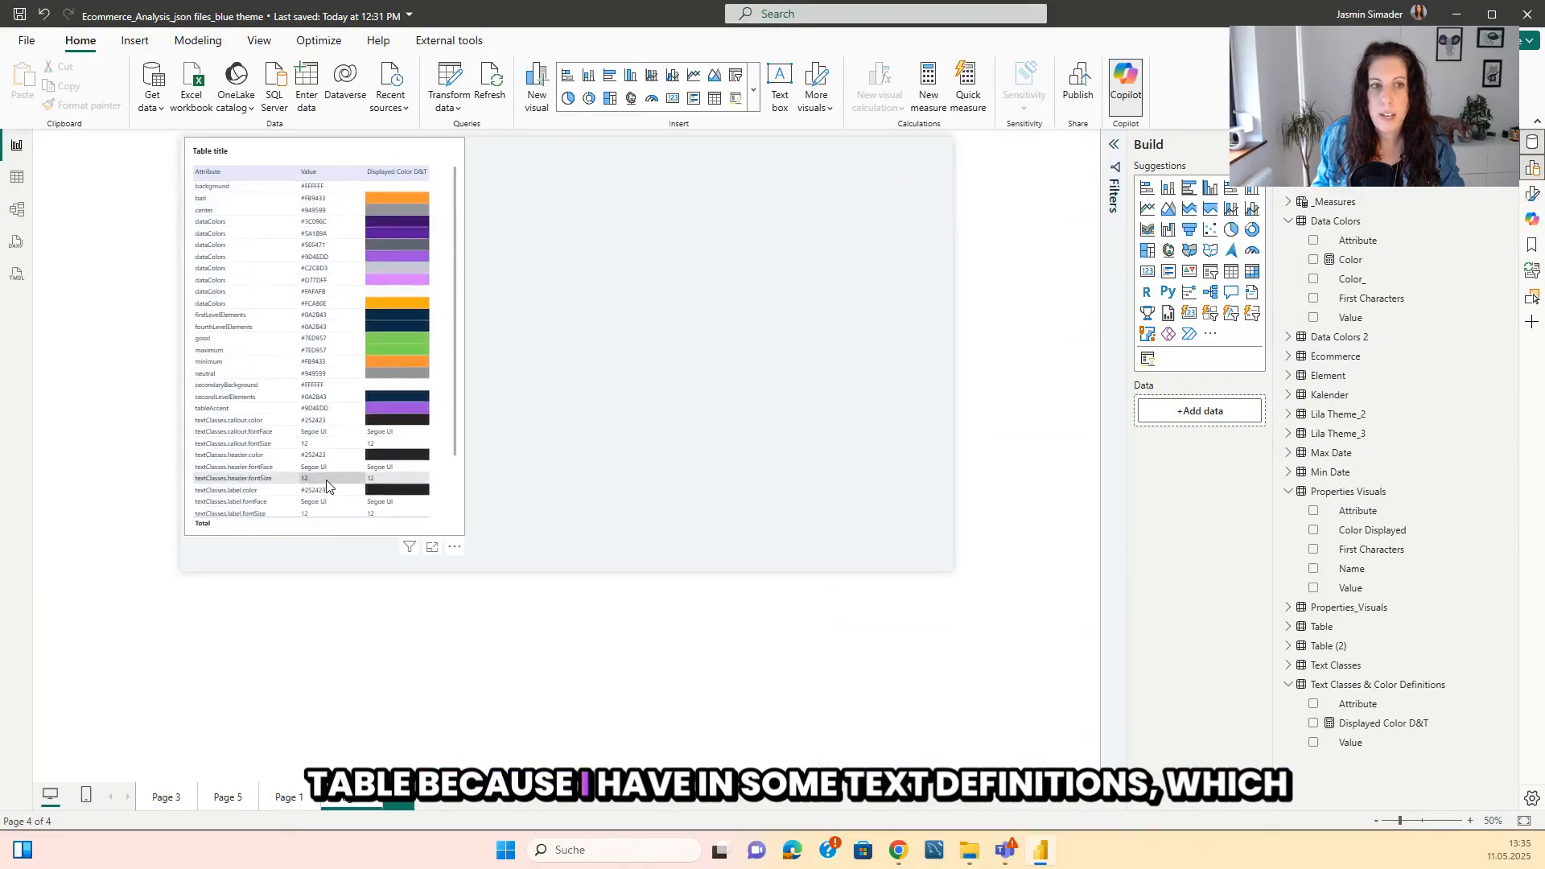
{"action": "scroll", "coordinate": [321, 435], "scroll_direction": "down", "scroll_amount": 3}
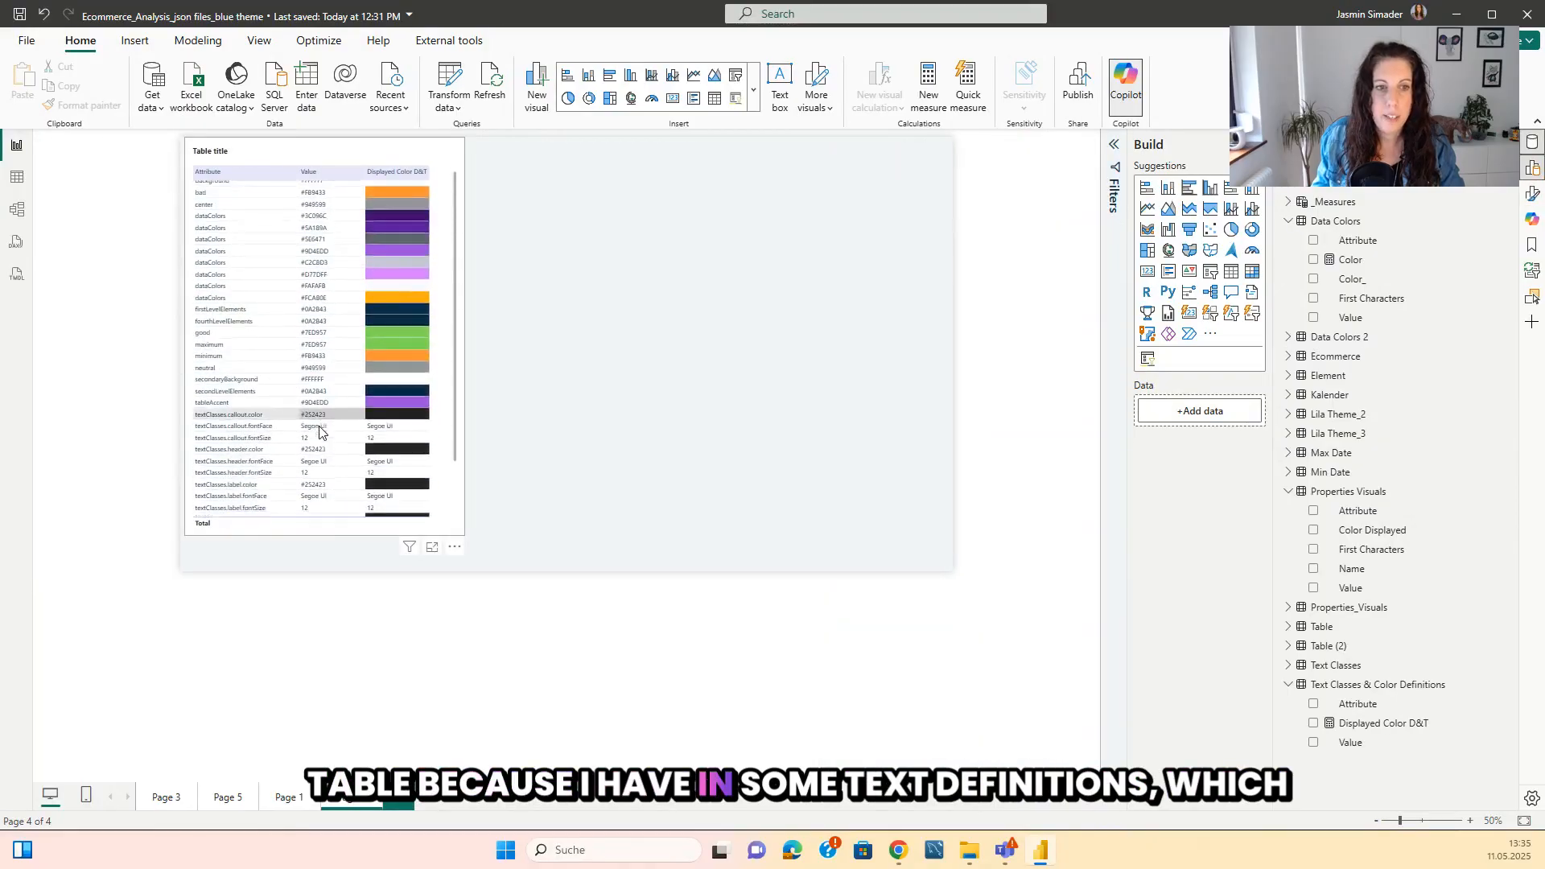
{"action": "left_click", "coordinate": [288, 532]}
{"action": "left_click_drag", "start_coordinate": [325, 537], "coordinate": [322, 567]}
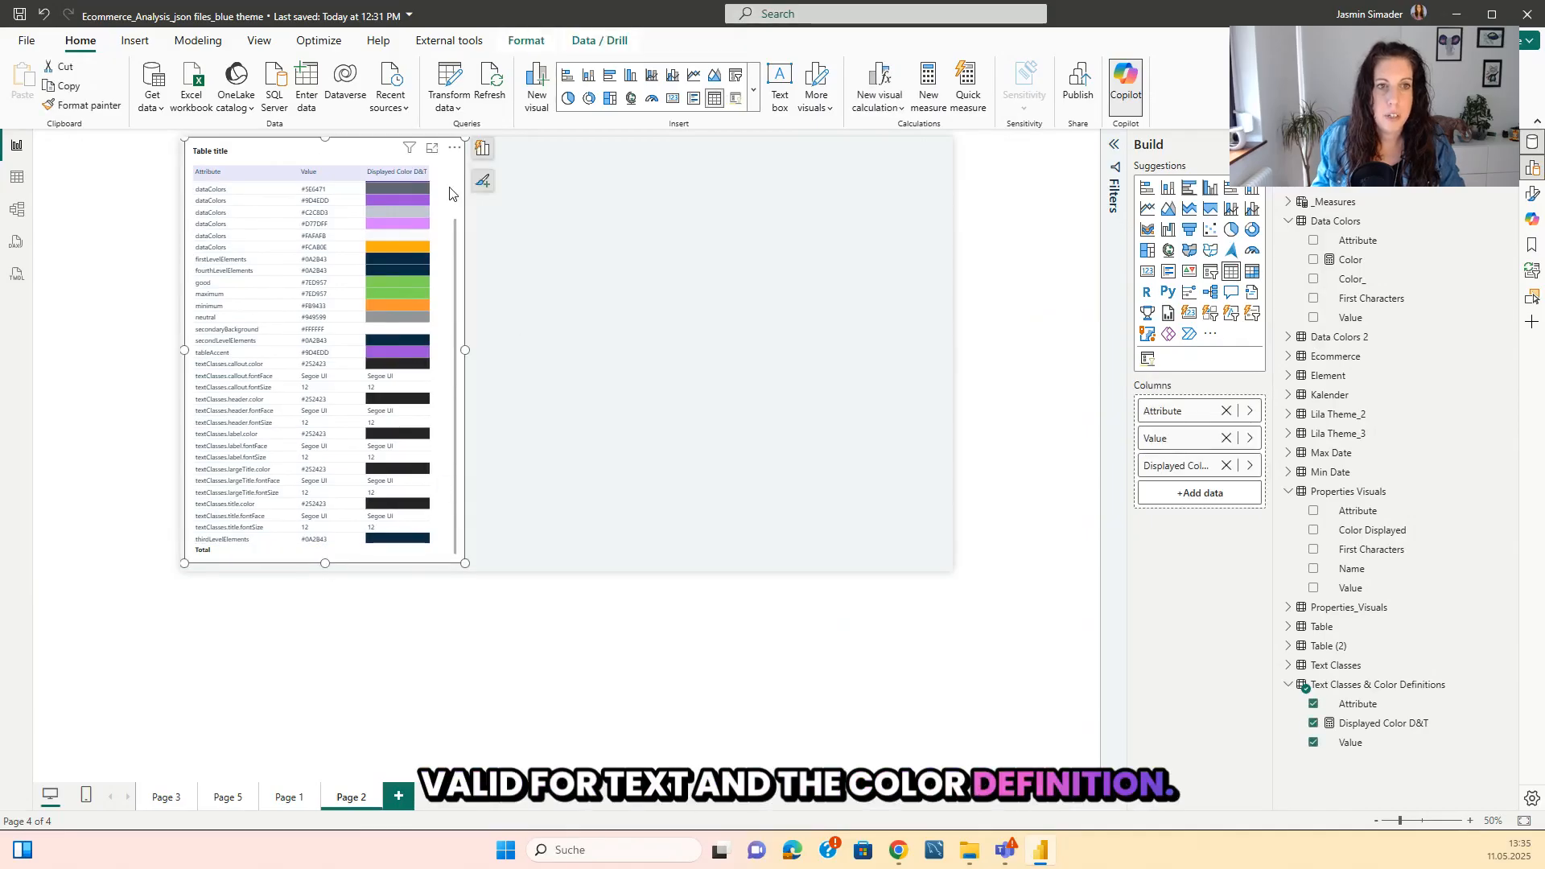
Duplicate the table visual and place the copy directly beside the original.
{"action": "key", "text": "ctrl+c"}
{"action": "left_click", "coordinate": [700, 224]}
{"action": "key", "text": "ctrl+v"}
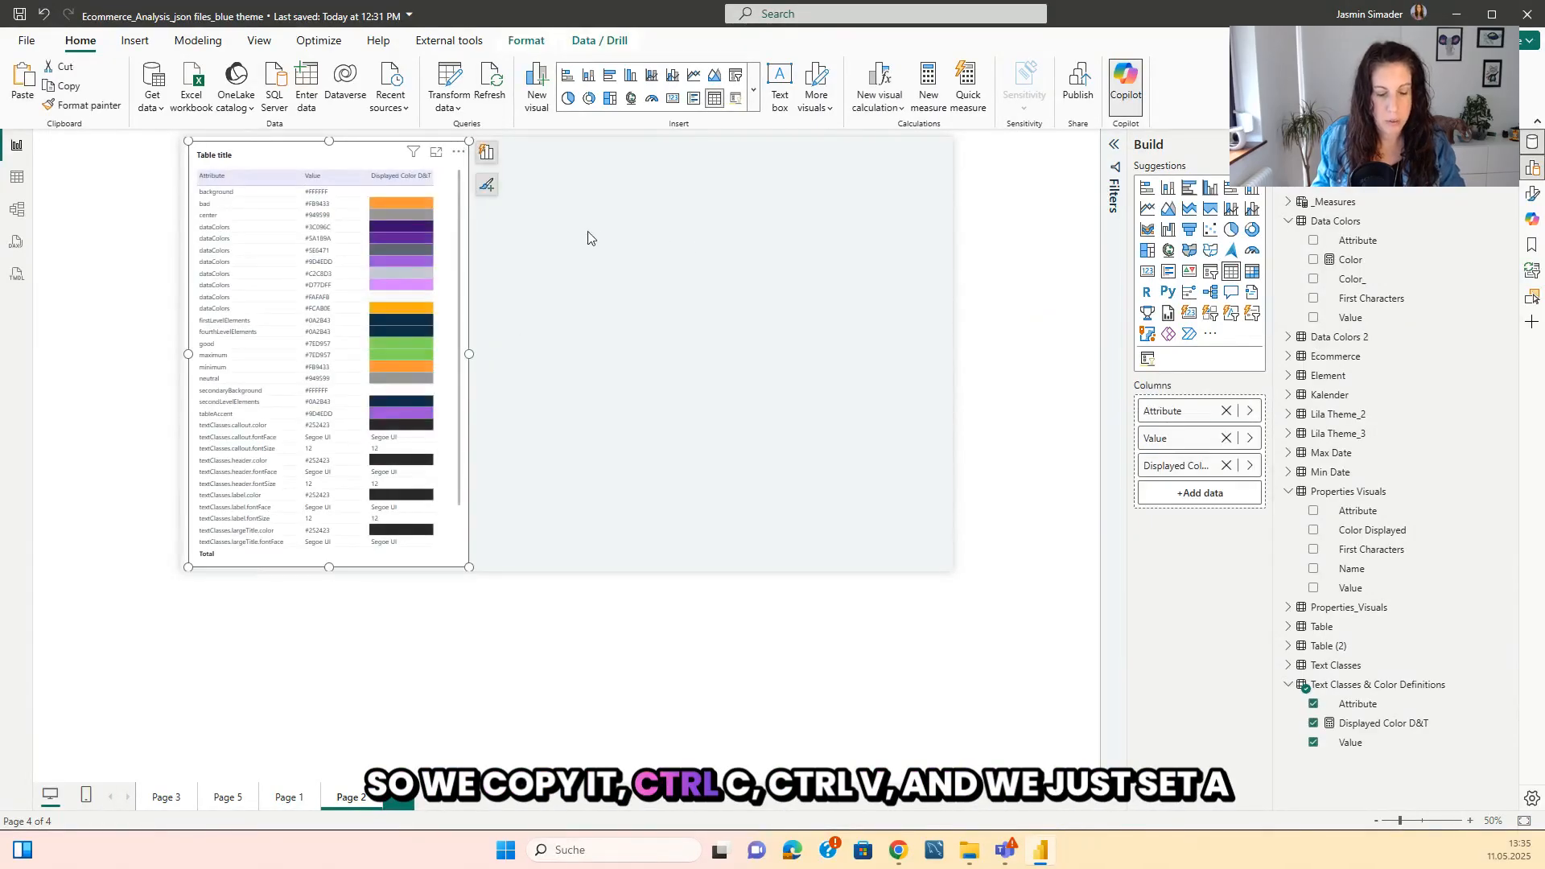
{"action": "left_click_drag", "start_coordinate": [355, 152], "coordinate": [614, 170]}
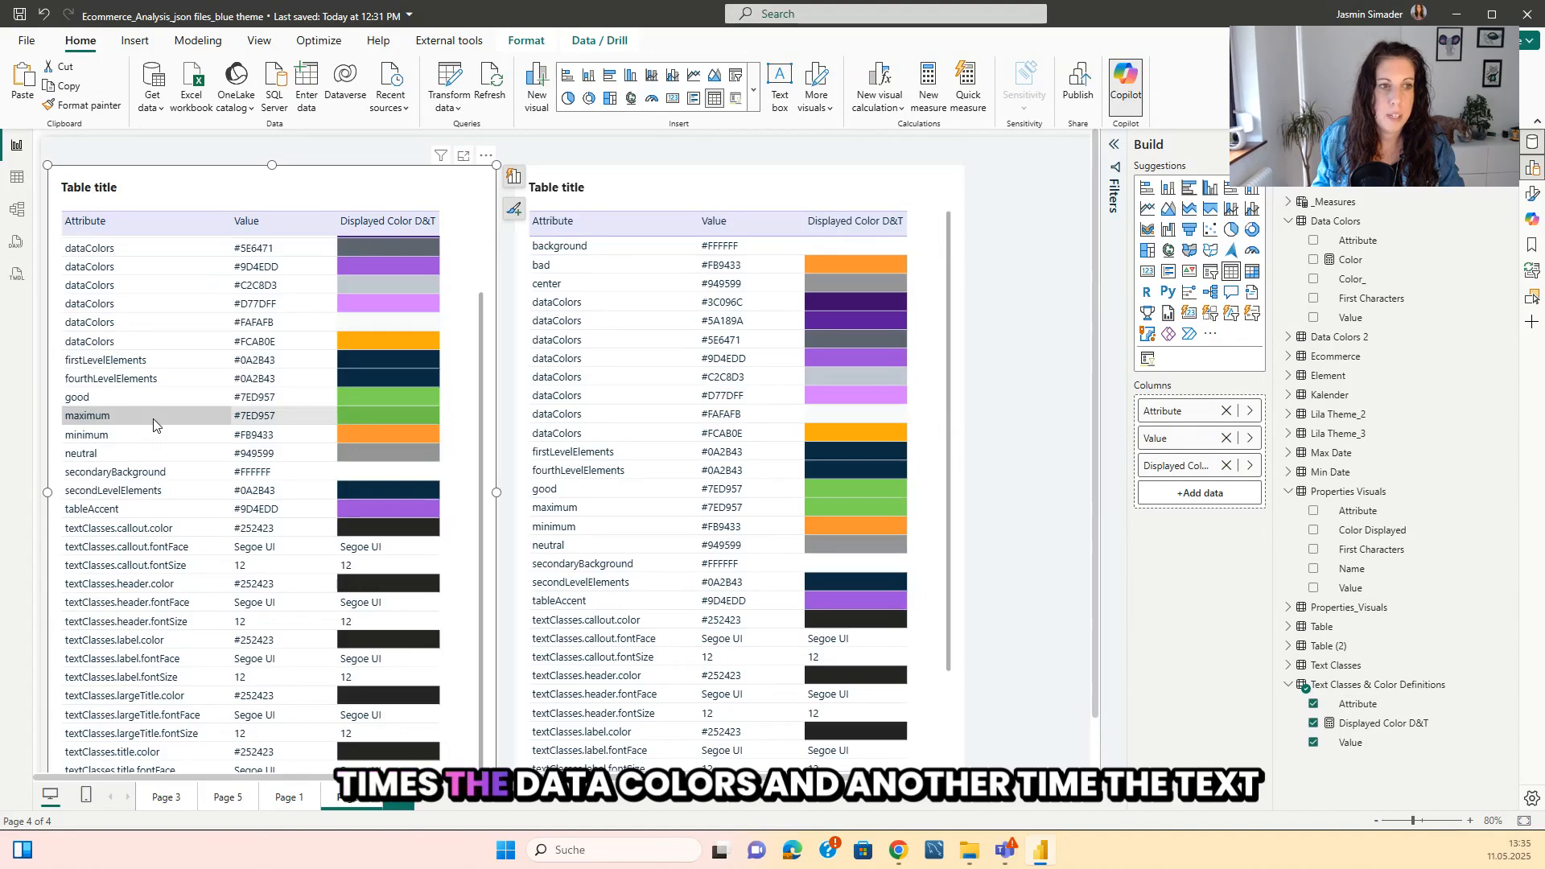
Filter the first table on Attribute with advanced filtering so it shows items that contain "textClasses".
{"action": "scroll", "coordinate": [149, 474], "scroll_direction": "down", "scroll_amount": 1}
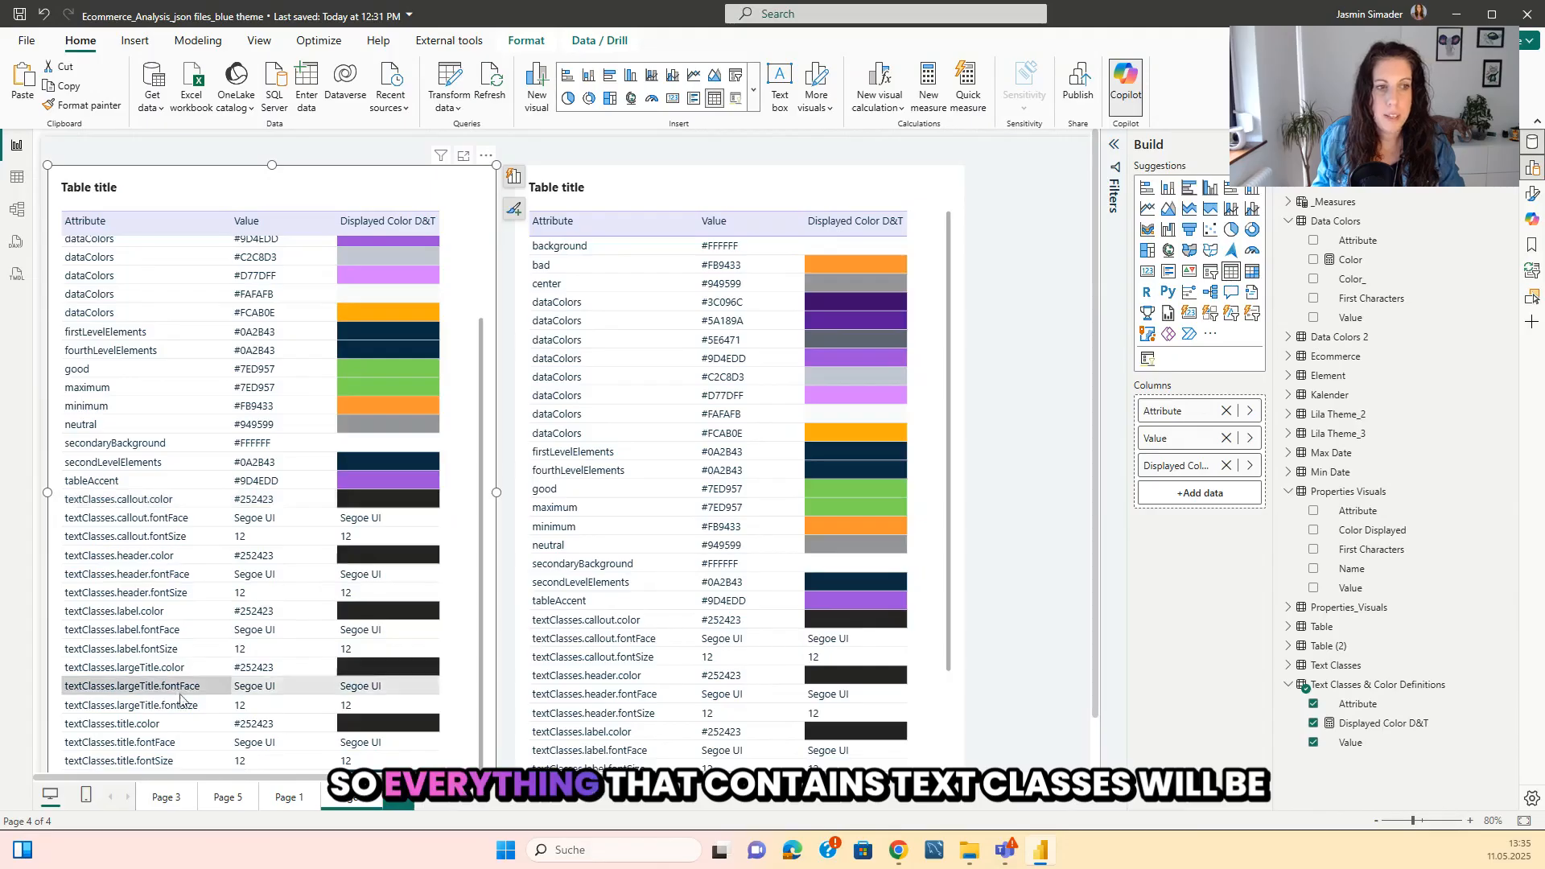
{"action": "scroll", "coordinate": [178, 696], "scroll_direction": "down", "scroll_amount": 1}
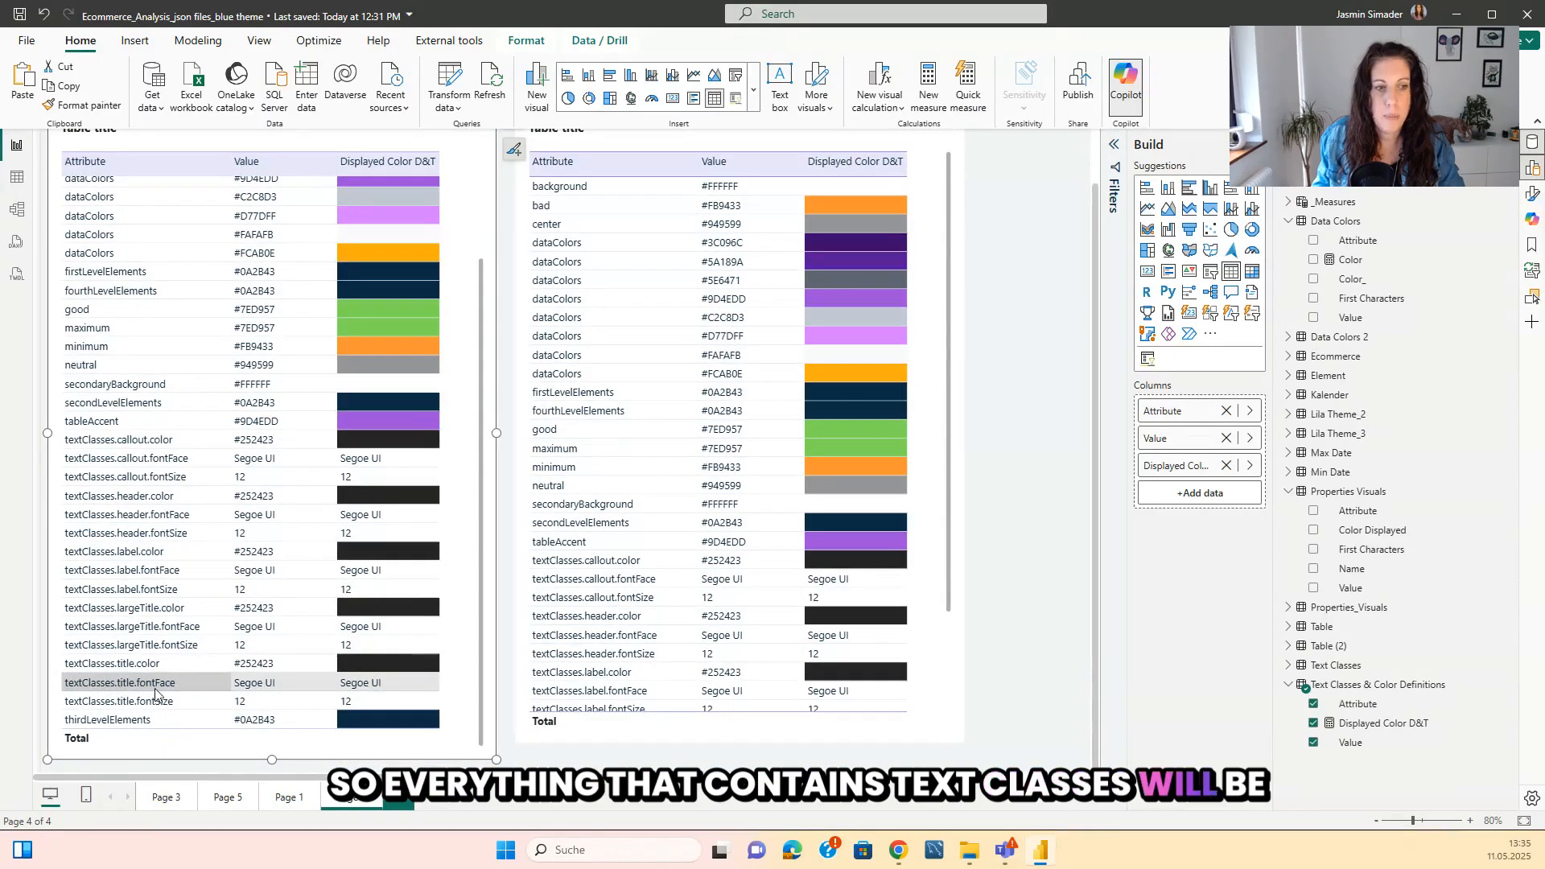
{"action": "scroll", "coordinate": [173, 563], "scroll_direction": "up", "scroll_amount": 1}
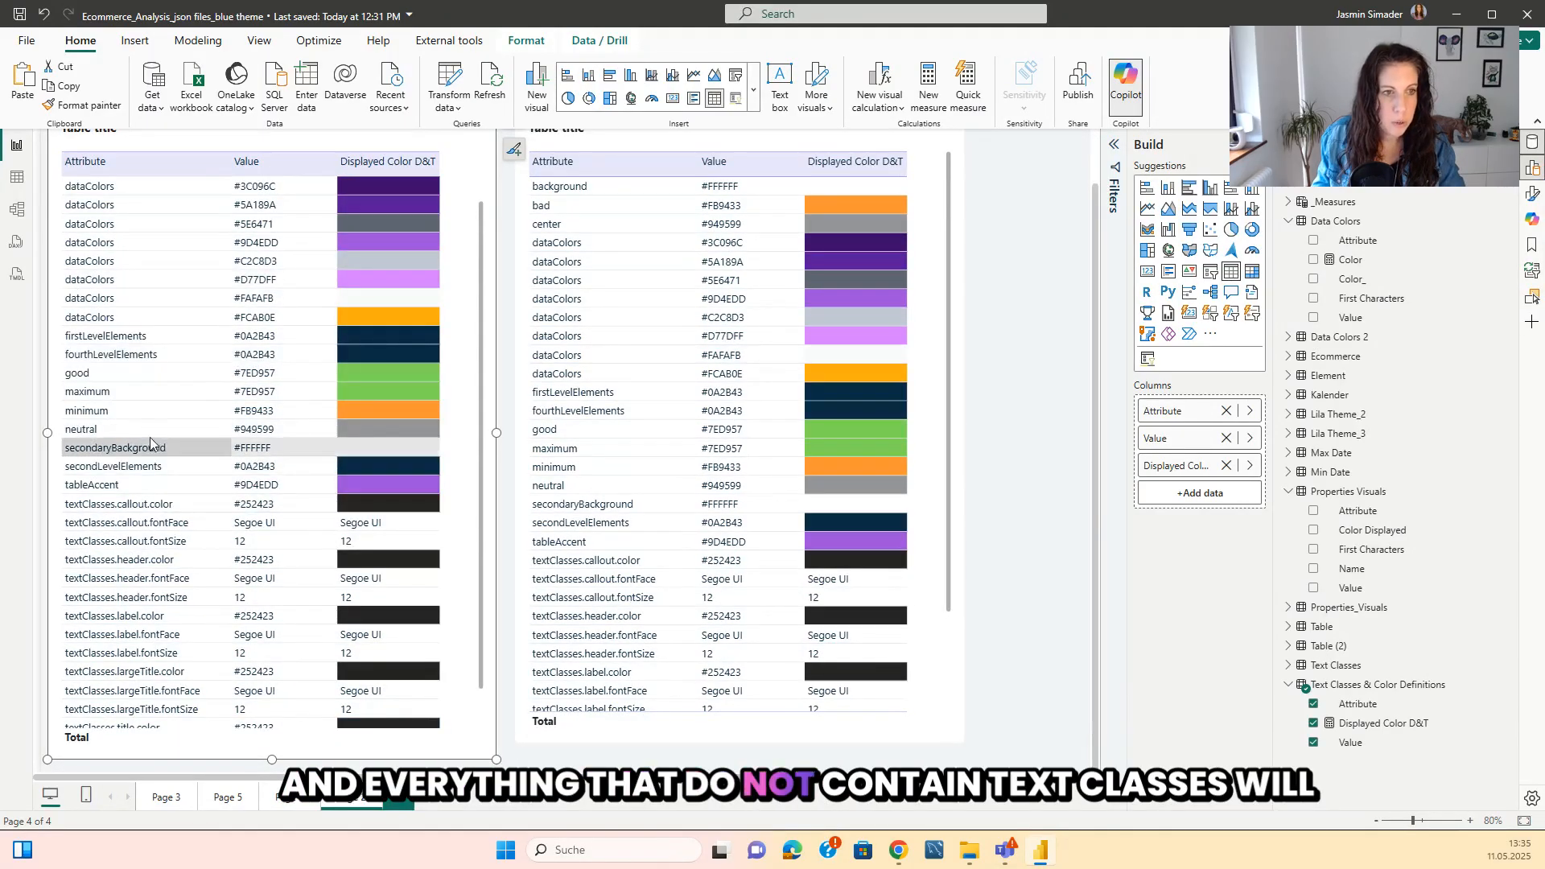
{"action": "left_click", "coordinate": [1115, 148]}
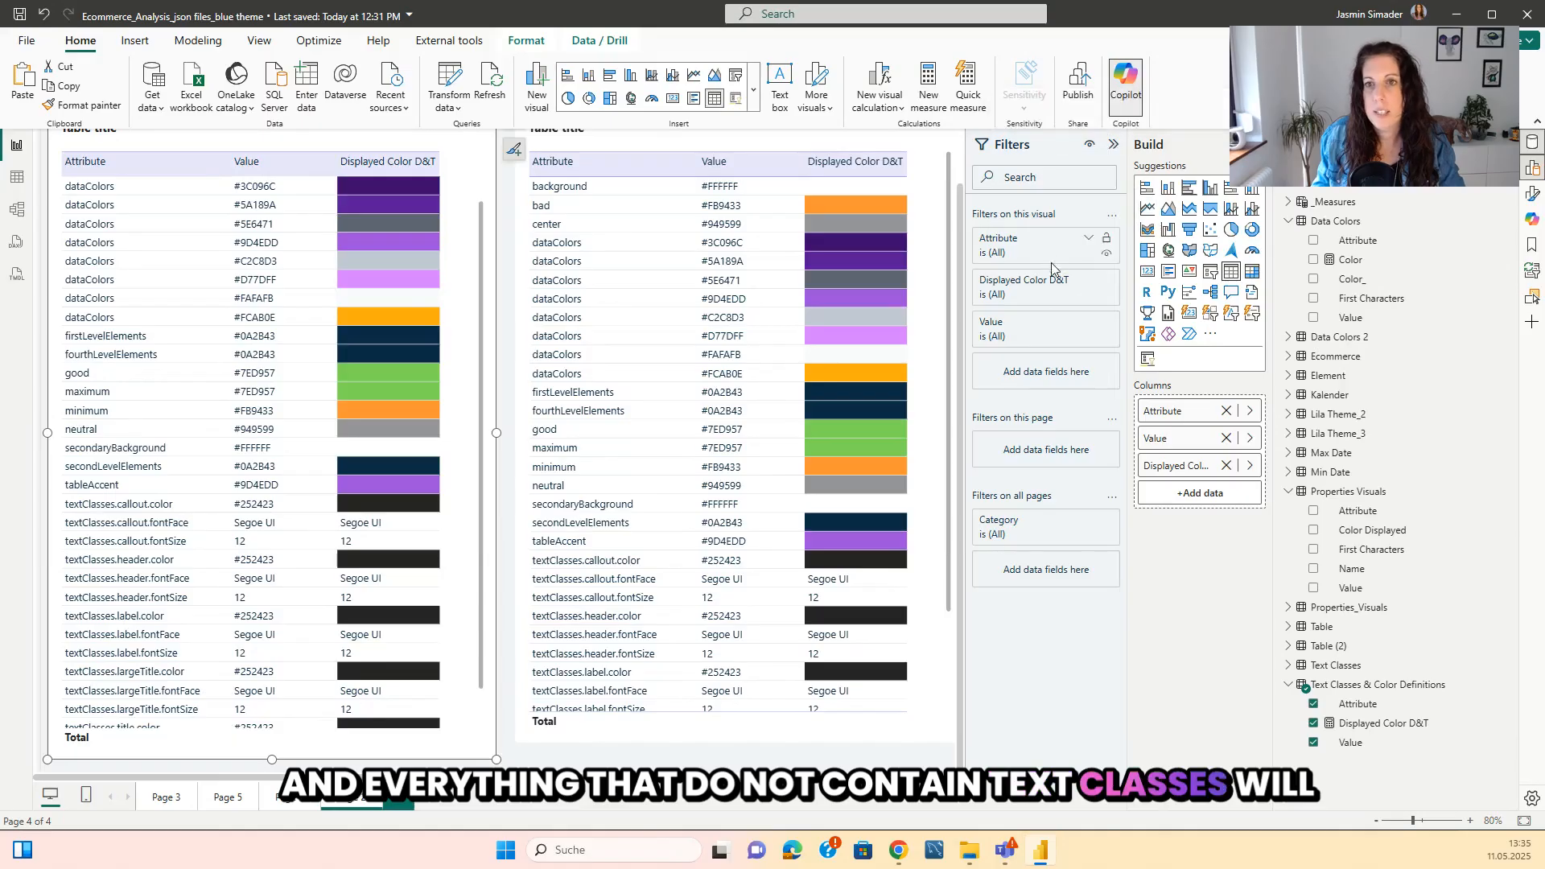
{"action": "left_click", "coordinate": [1089, 240]}
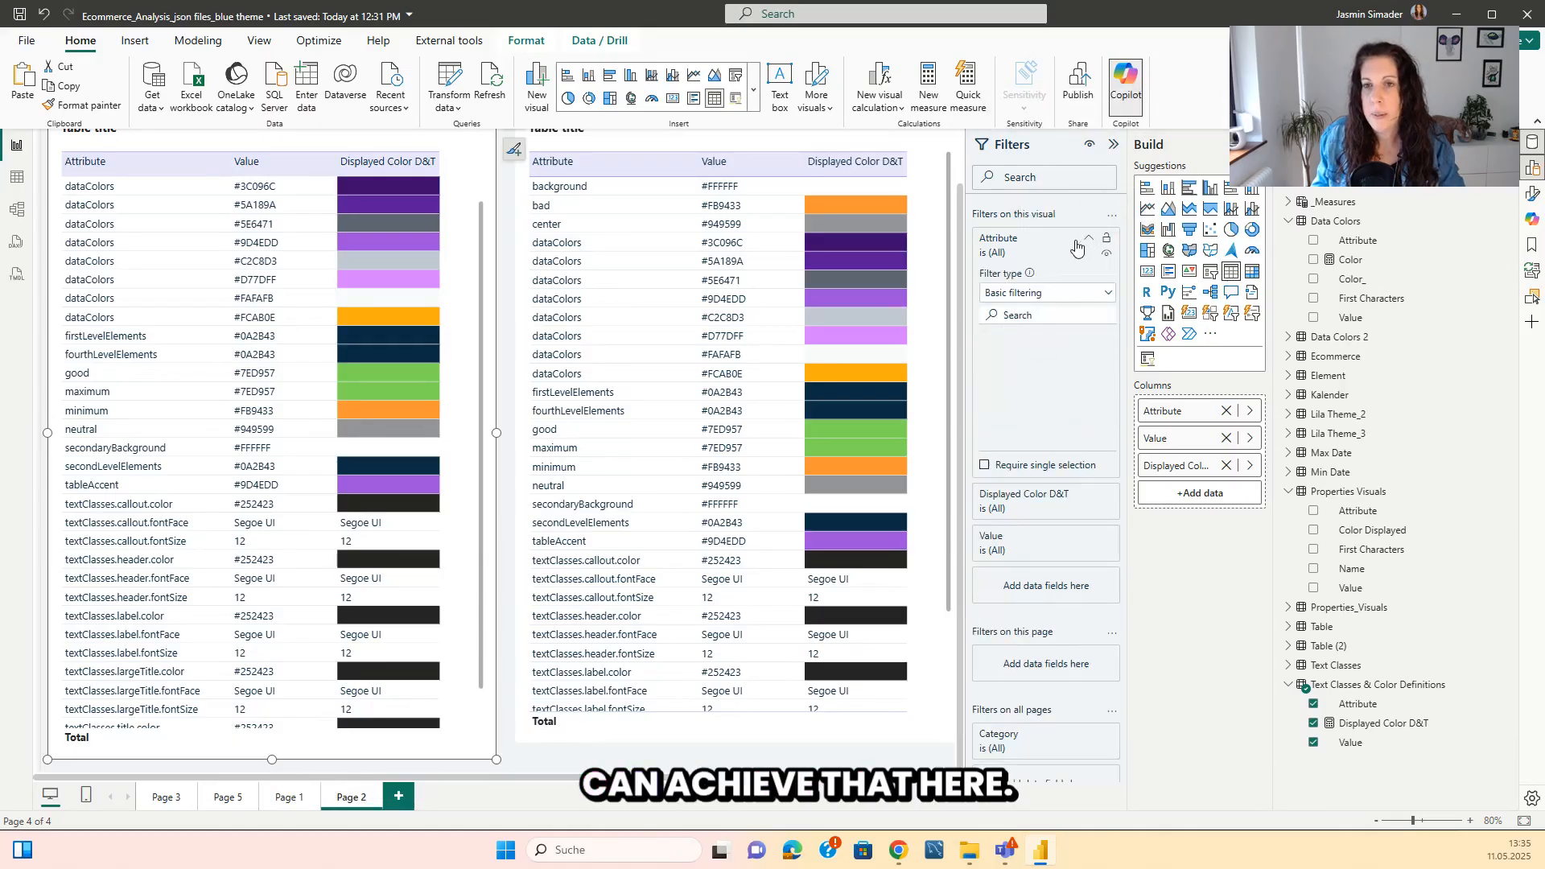
{"action": "left_click", "coordinate": [1048, 294]}
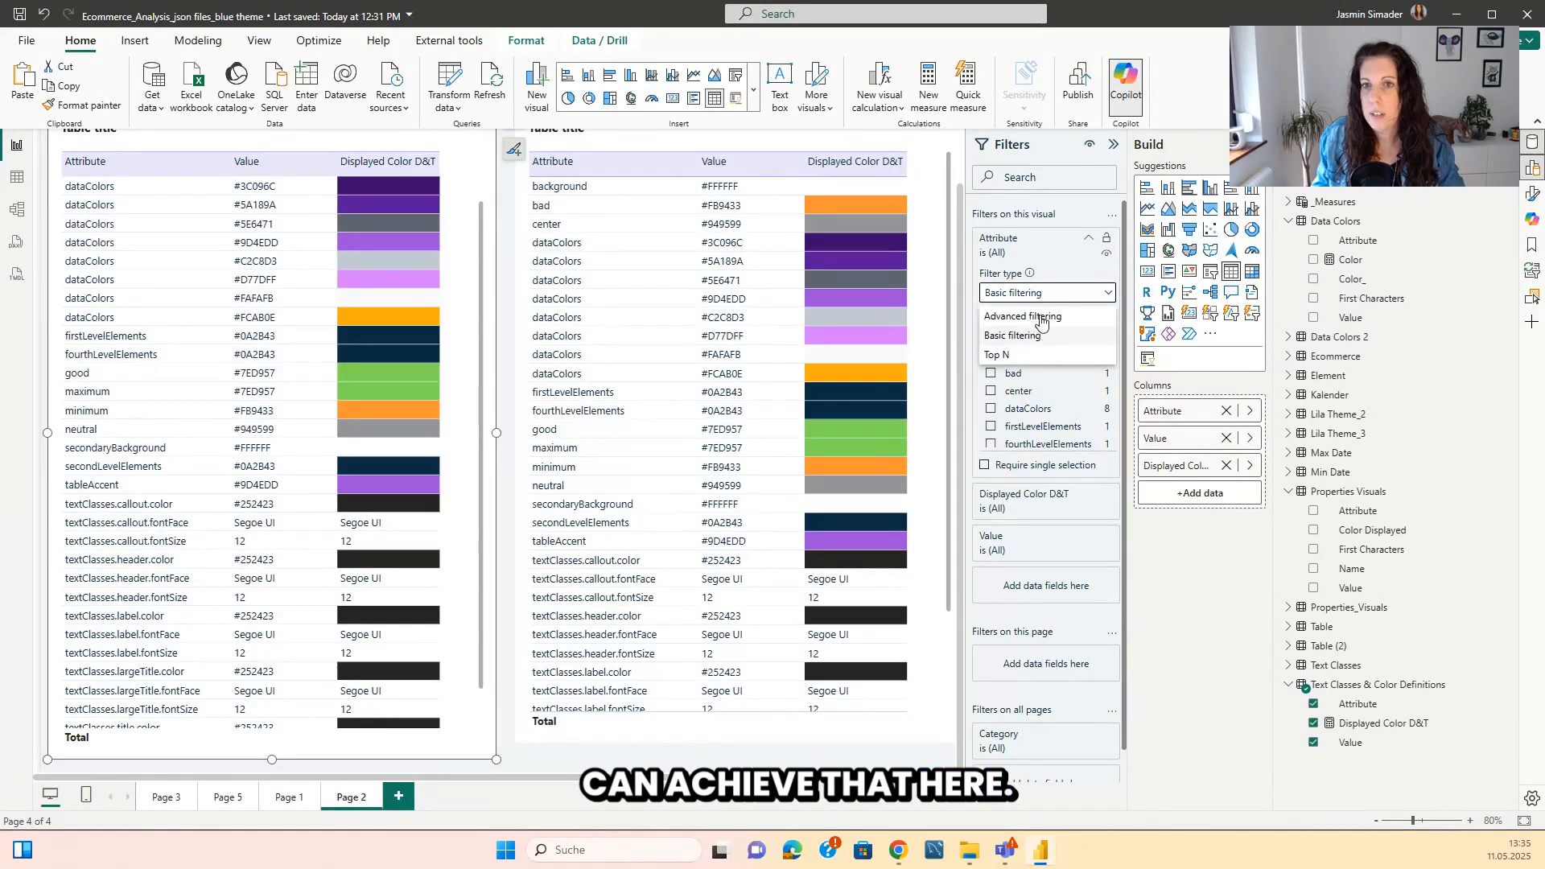
{"action": "left_click", "coordinate": [1042, 318]}
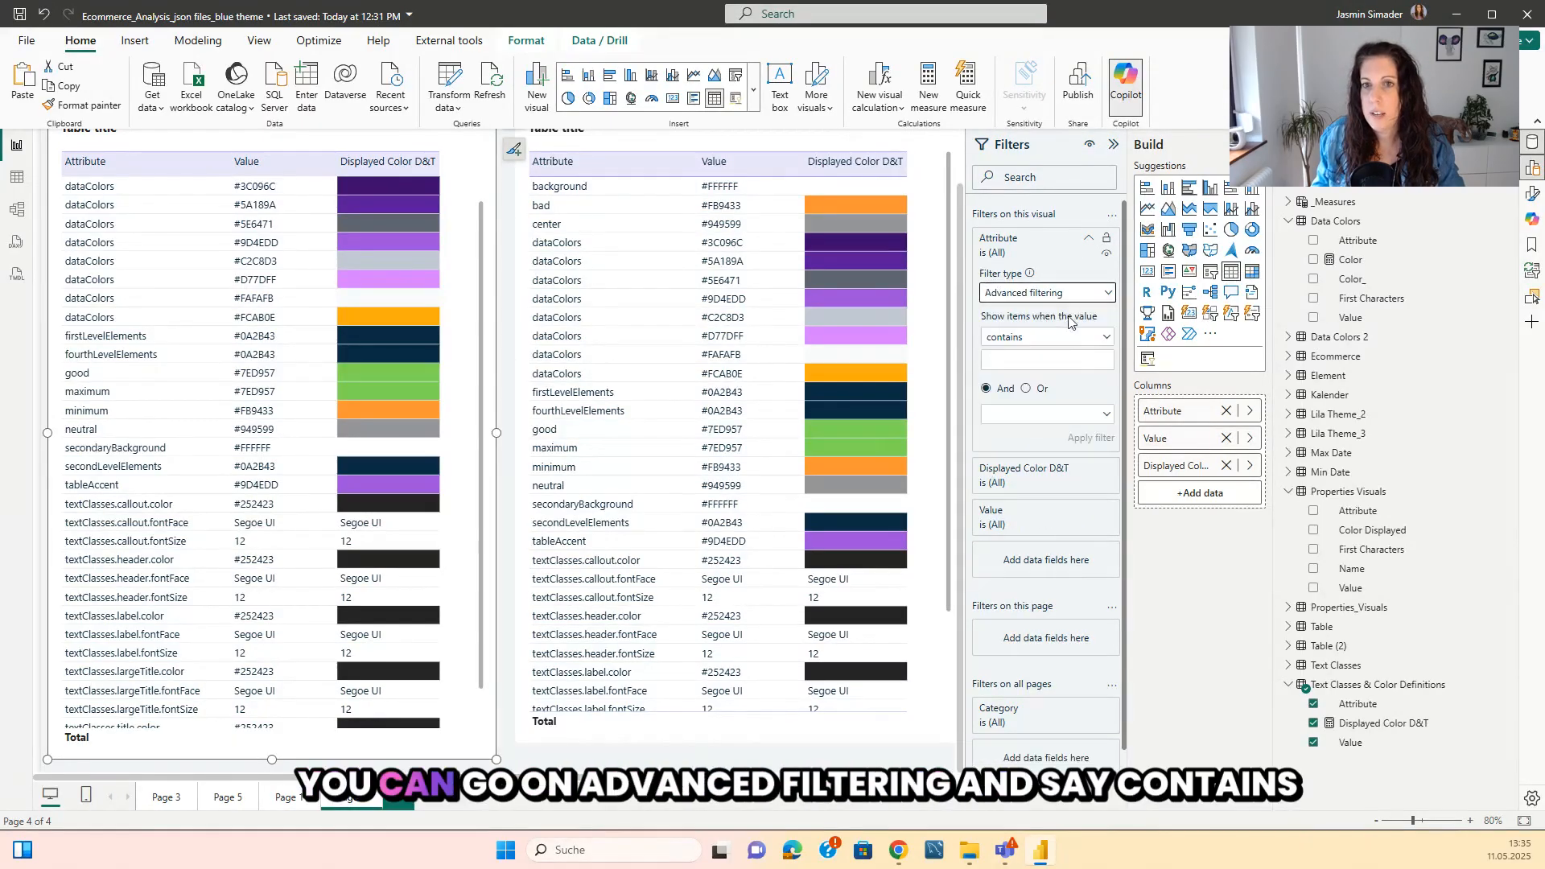
{"action": "left_click", "coordinate": [1023, 363]}
{"action": "type", "text": "textClasses"}
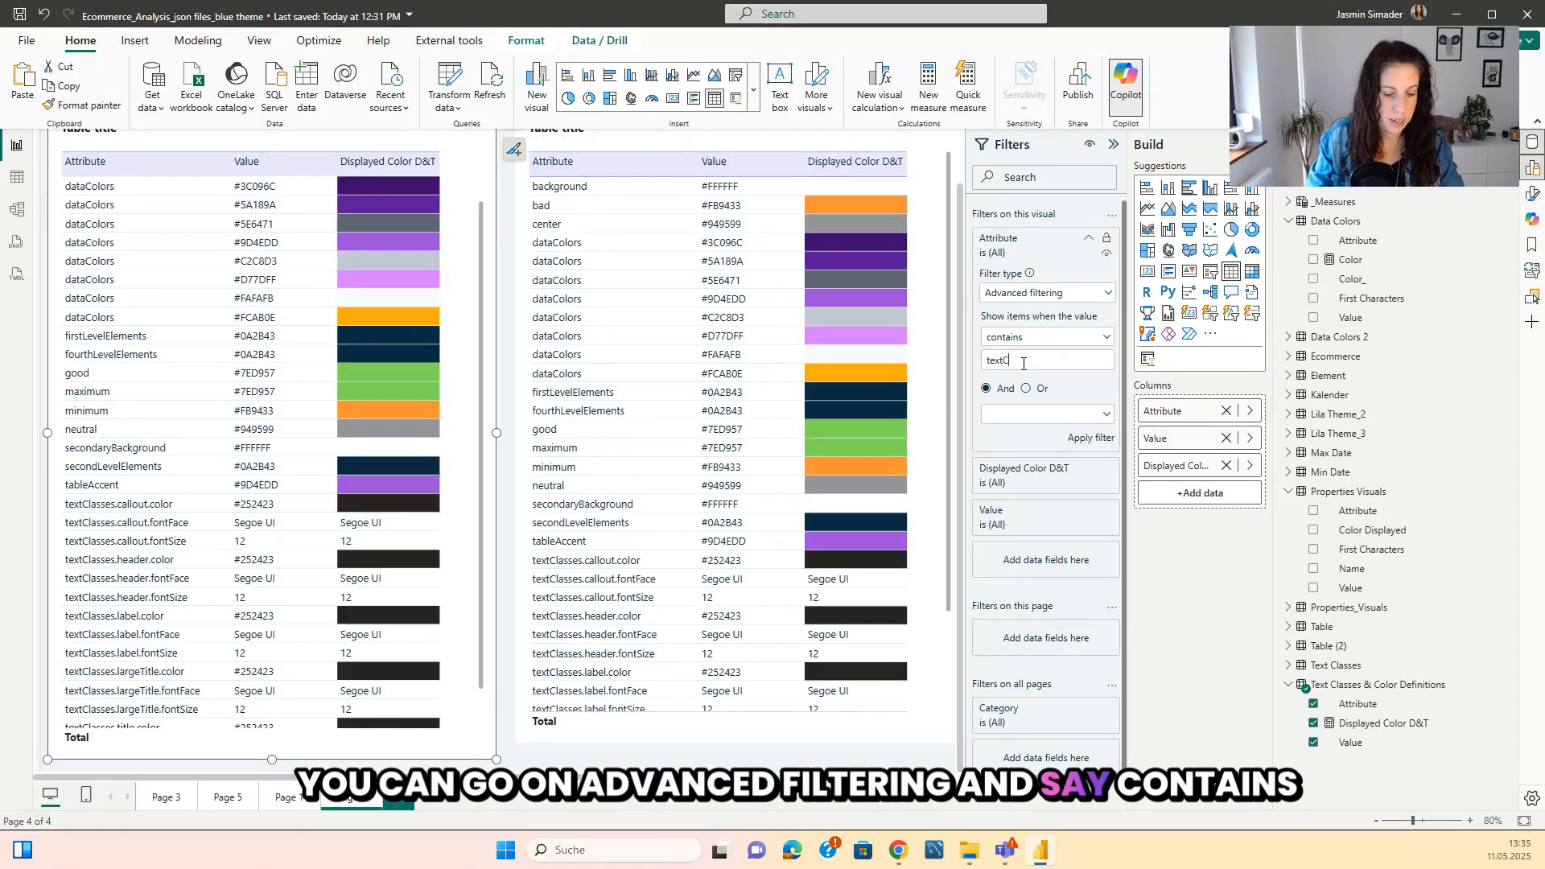
{"action": "left_click", "coordinate": [1096, 442]}
Filter the second table on Attribute with advanced filtering so it shows items that do not contain "textClasses".
{"action": "left_click", "coordinate": [1088, 241]}
{"action": "left_click", "coordinate": [1082, 264]}
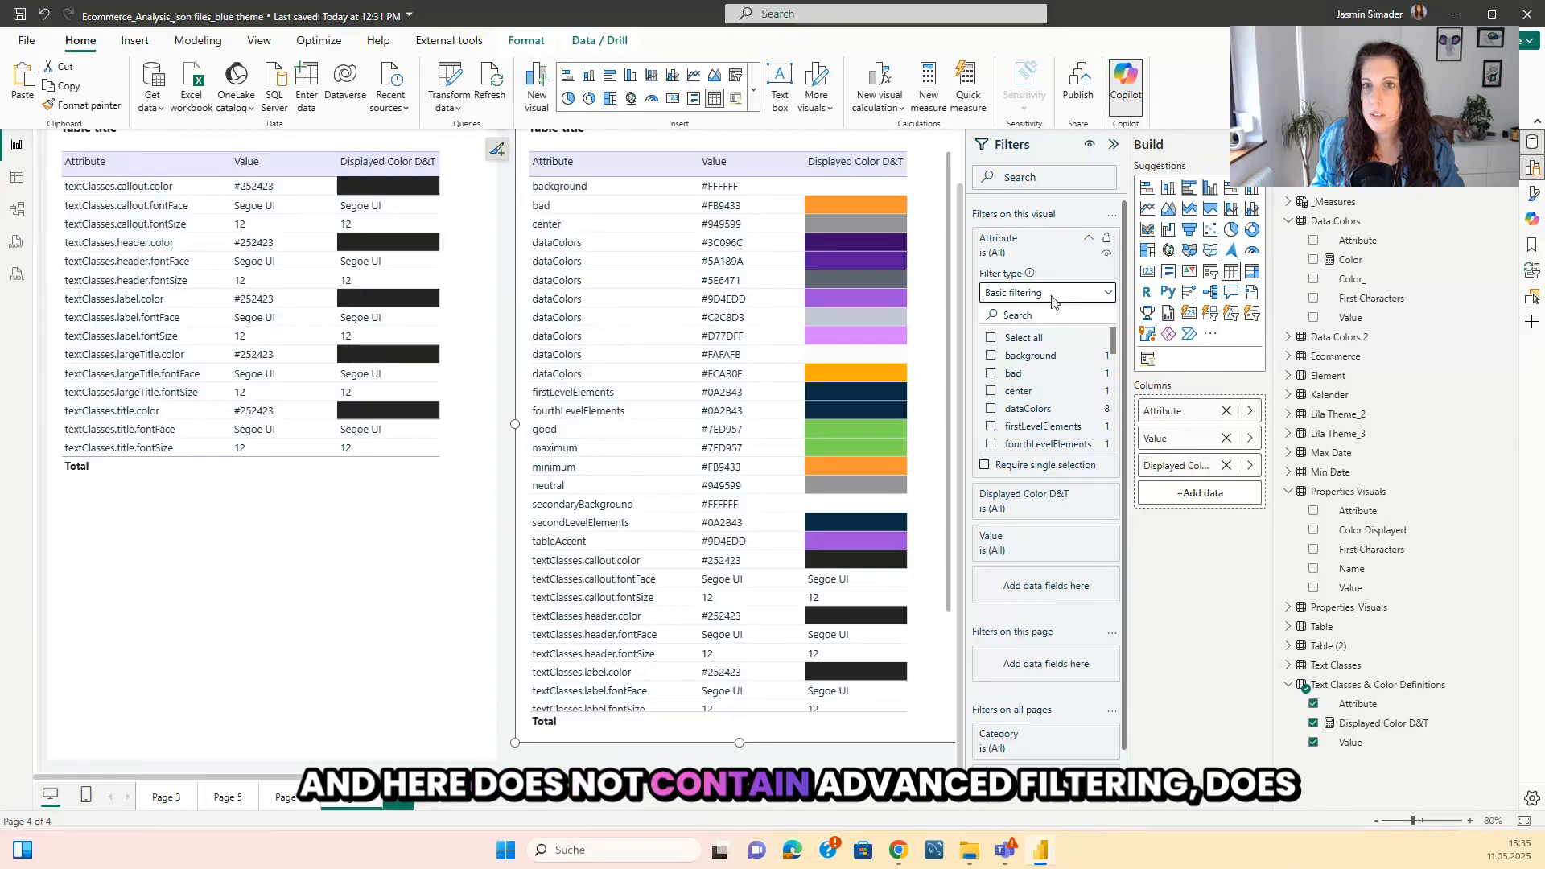
{"action": "left_click", "coordinate": [1054, 296]}
{"action": "left_click", "coordinate": [1038, 320]}
{"action": "left_click", "coordinate": [1029, 342]}
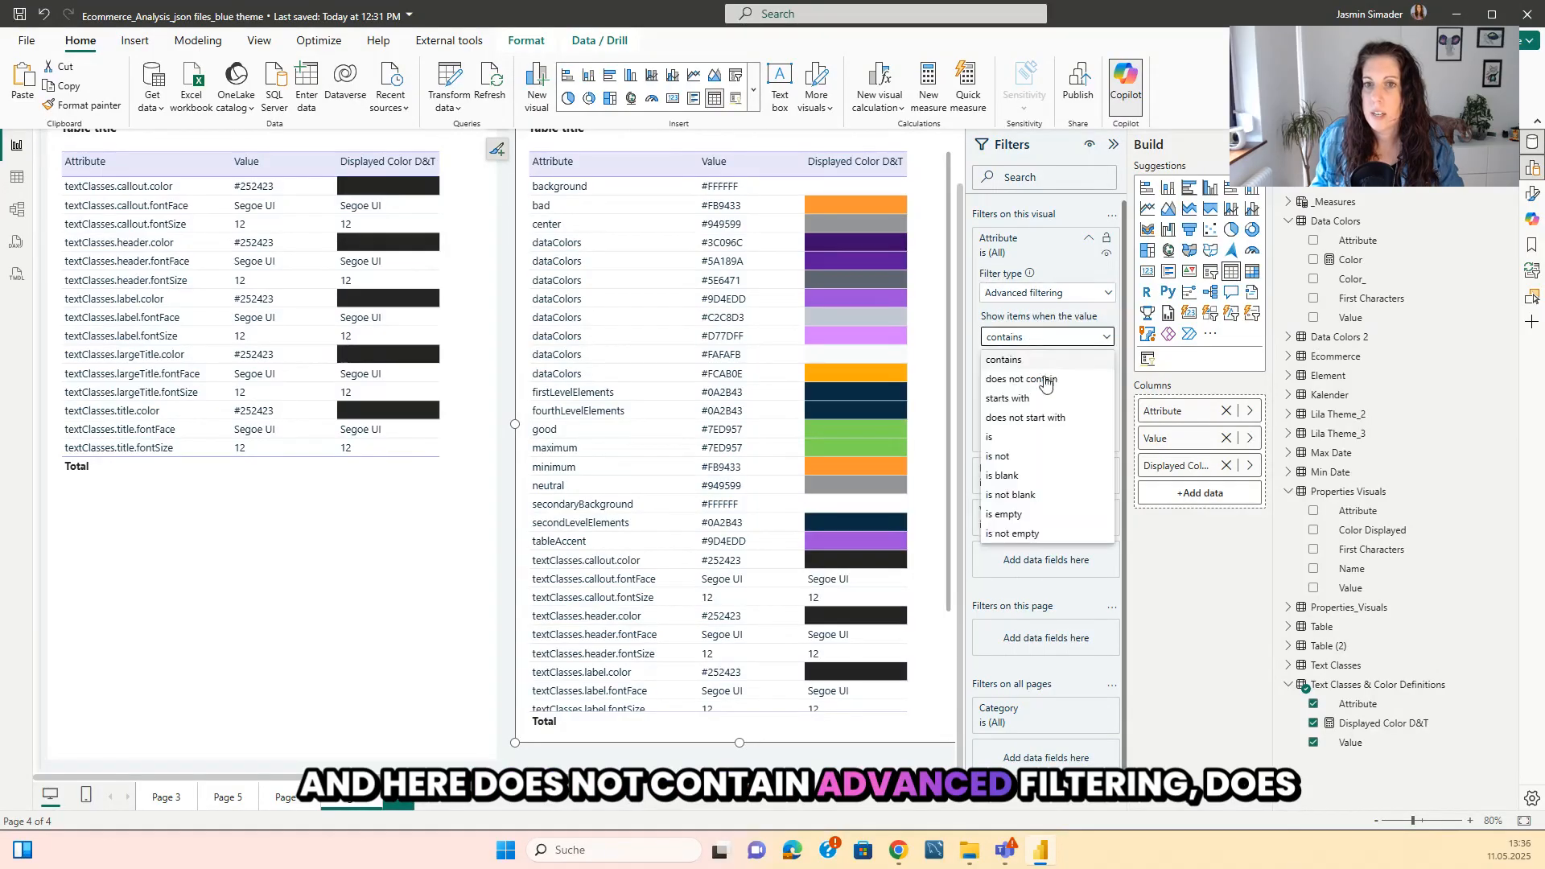
{"action": "left_click", "coordinate": [1033, 379]}
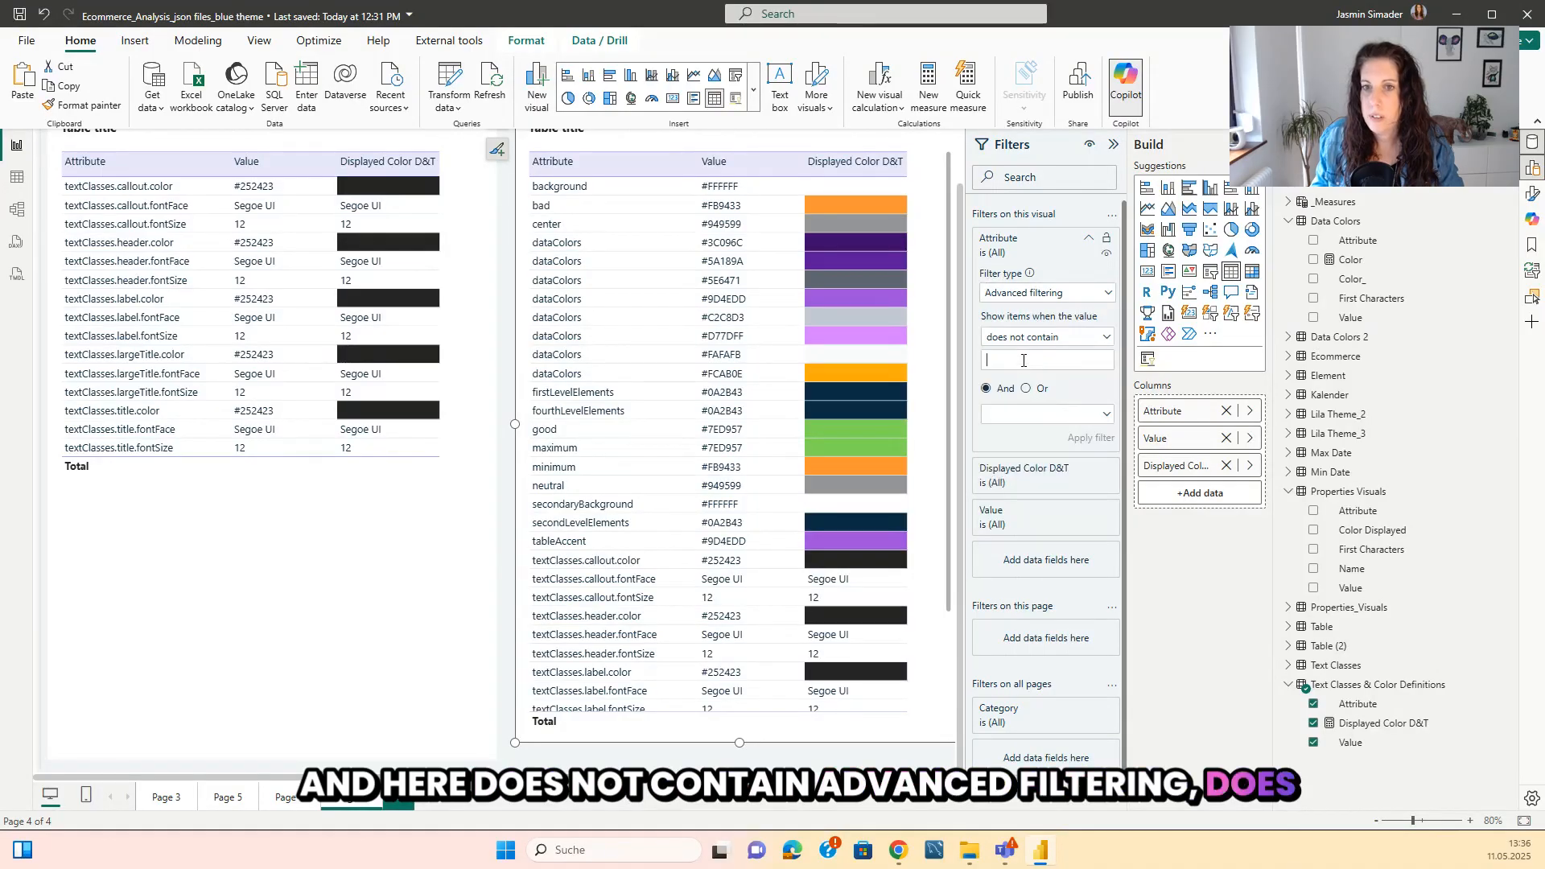
{"action": "type", "text": "te"}
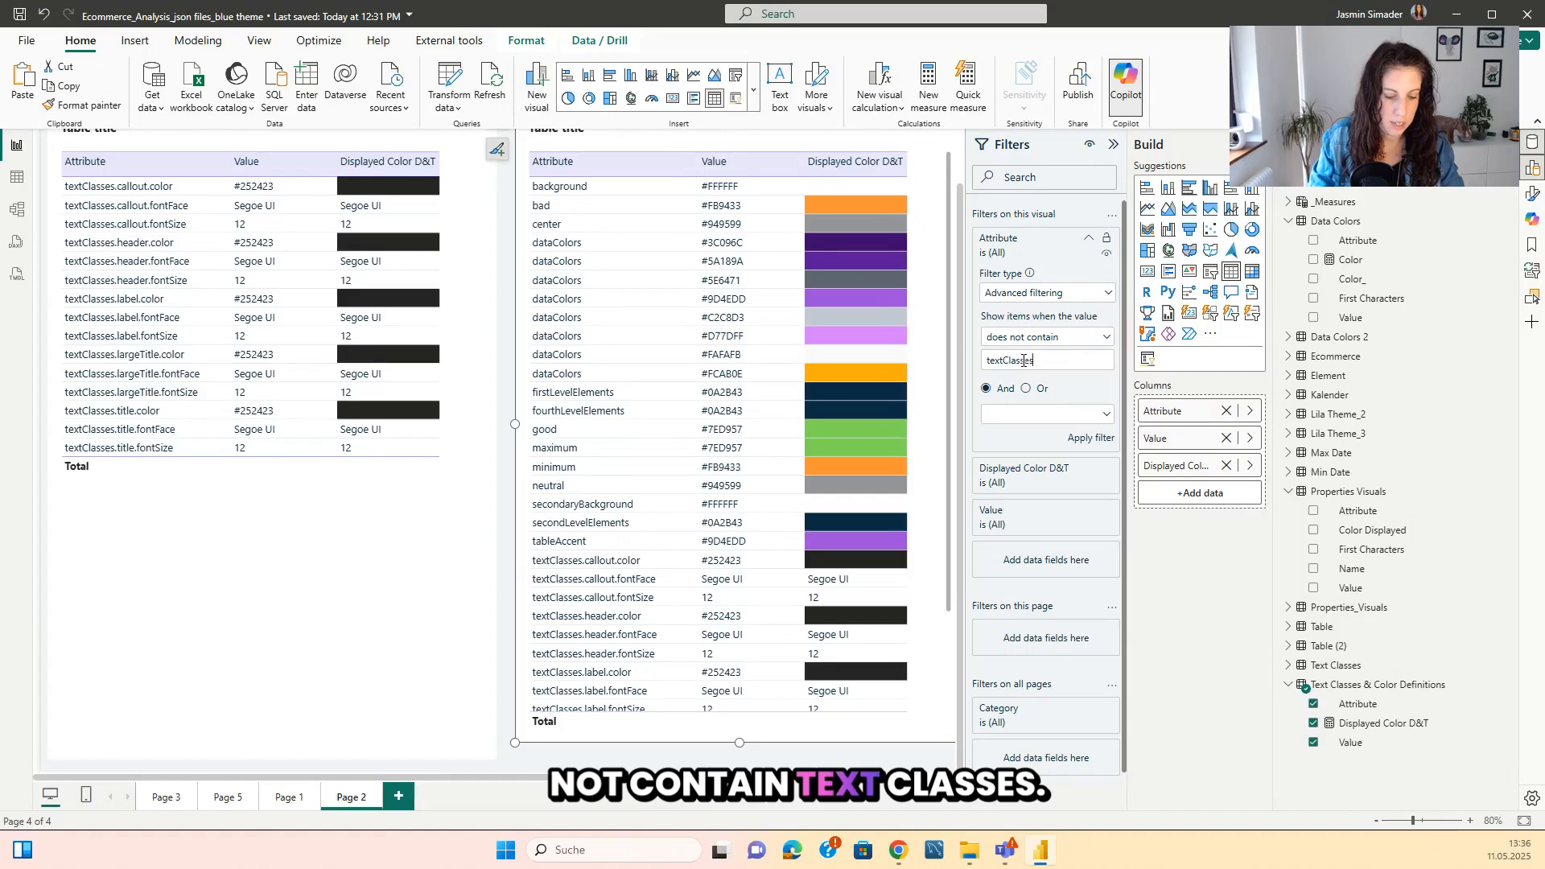
{"action": "type", "text": "xtClasses"}
{"action": "left_click", "coordinate": [1107, 439]}
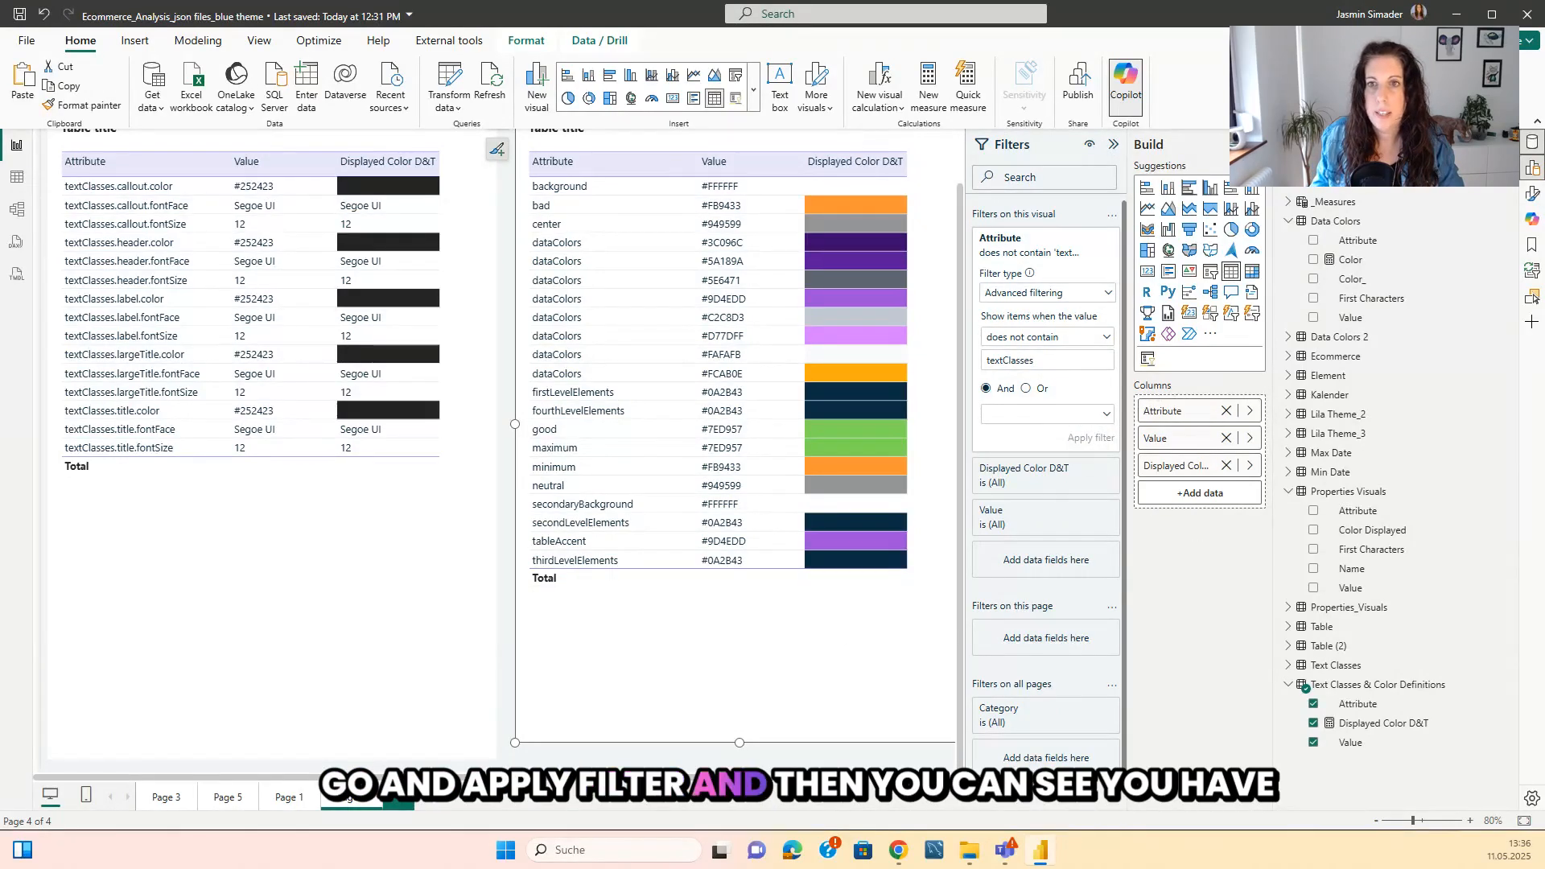
Collapse the Filters and Build panes and shorten both tables to end just below the color table's last row.
{"action": "left_click", "coordinate": [1257, 145]}
{"action": "left_click", "coordinate": [1260, 144]}
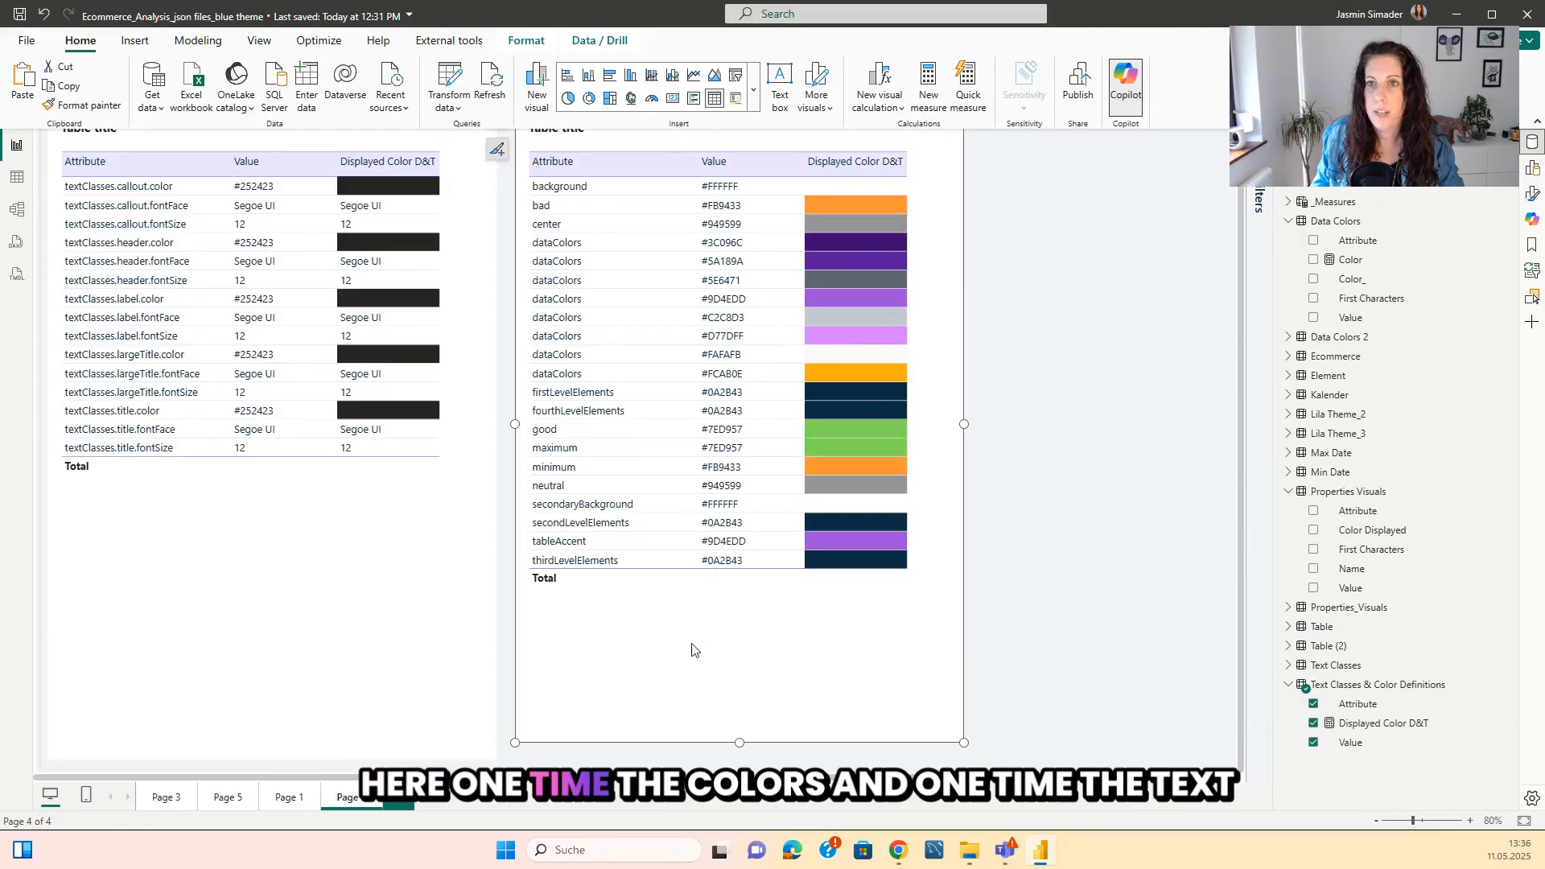
{"action": "left_click_drag", "start_coordinate": [740, 742], "coordinate": [752, 611]}
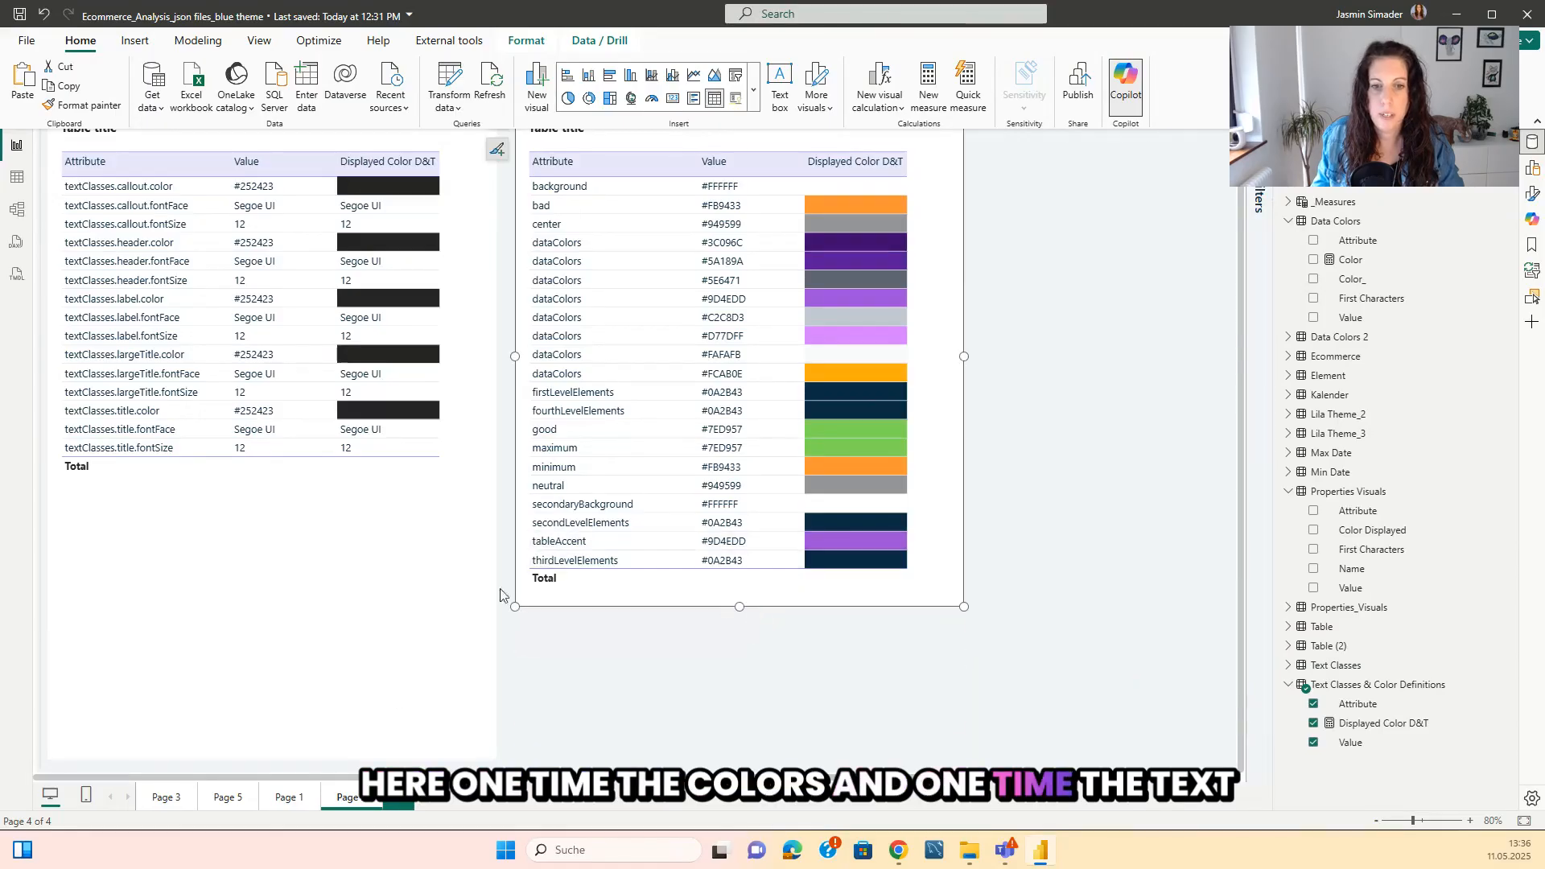
{"action": "left_click", "coordinate": [274, 708]}
{"action": "left_click_drag", "start_coordinate": [270, 760], "coordinate": [271, 606]}
{"action": "key", "text": "ctrl+minus"}
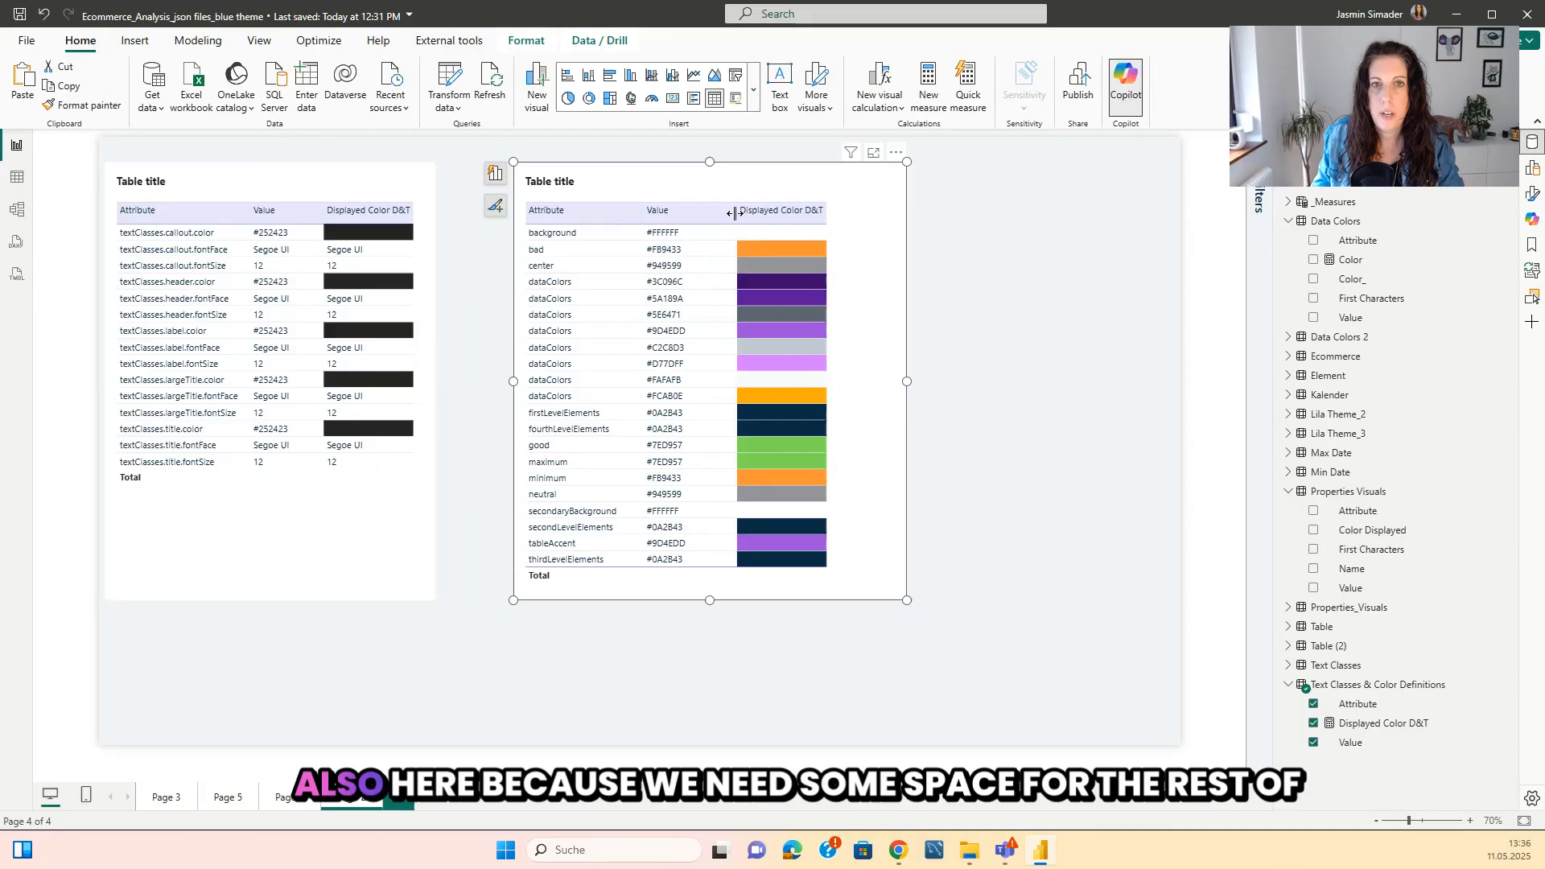
Narrow the Attribute columns and frames of both tables, and move the color table directly beside the text classes table.
{"action": "left_click_drag", "start_coordinate": [730, 212], "coordinate": [715, 213]}
{"action": "left_click_drag", "start_coordinate": [909, 380], "coordinate": [830, 380]}
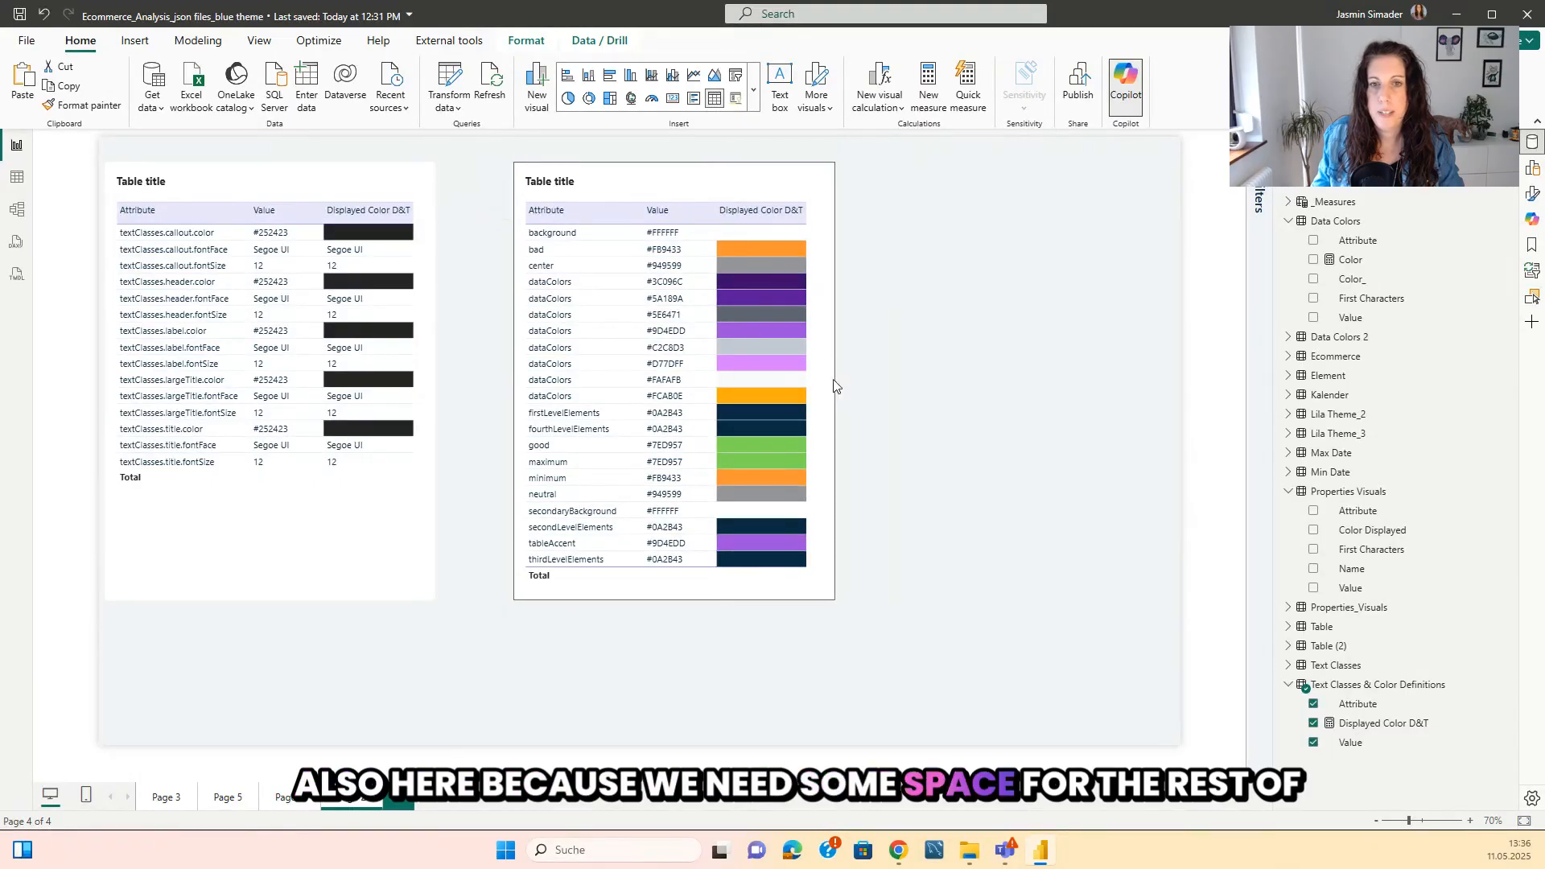
{"action": "left_click_drag", "start_coordinate": [689, 584], "coordinate": [625, 584]}
Title the text classes table "Text Definitions" and the color table "Color Definitions".
{"action": "left_click", "coordinate": [161, 178]}
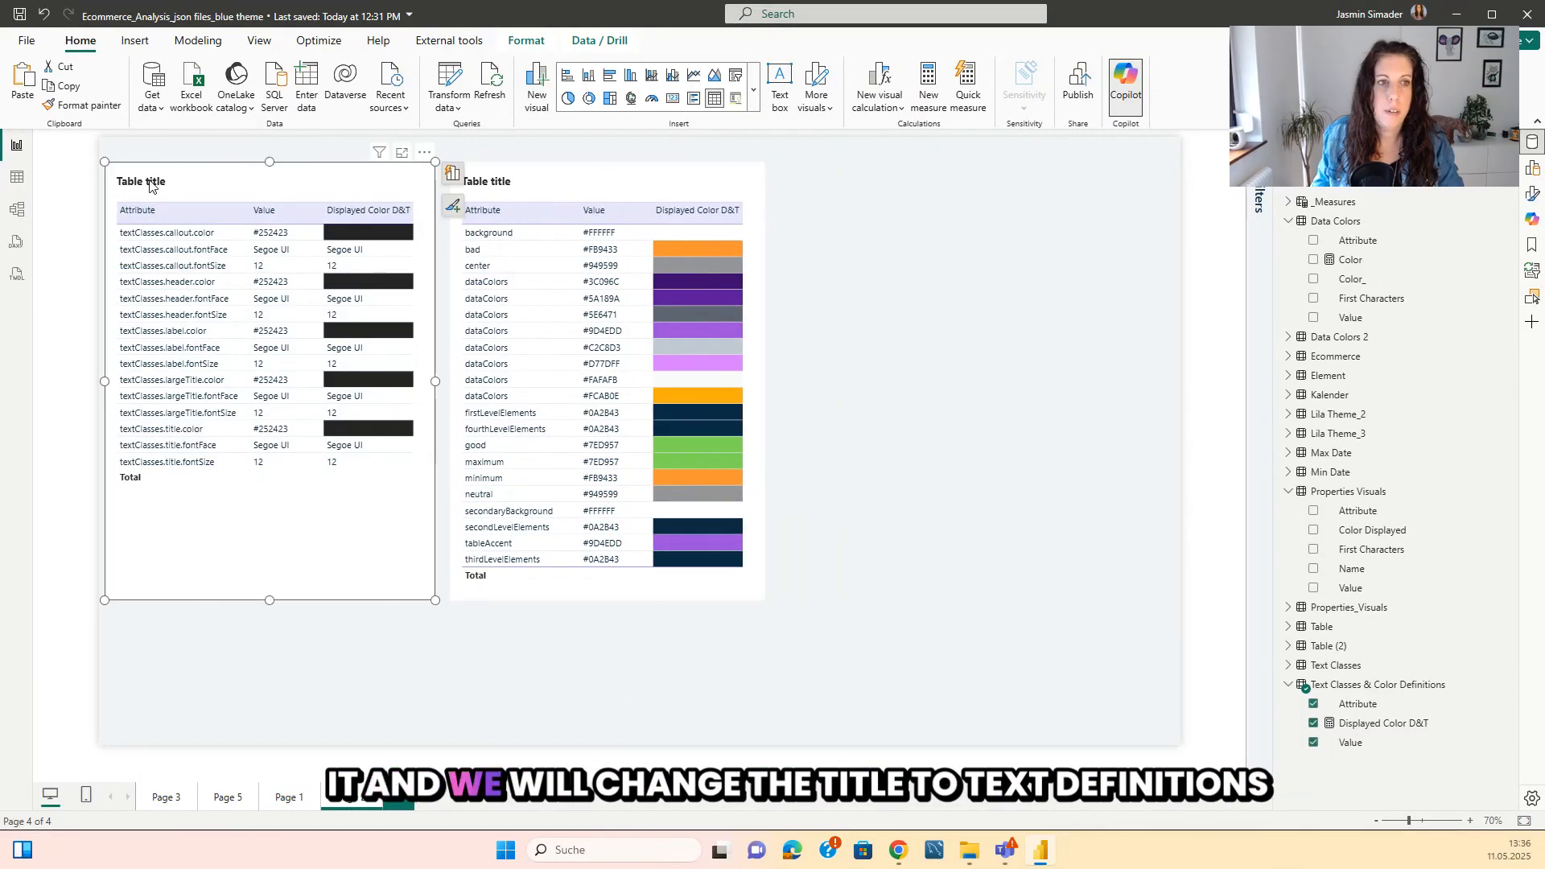
{"action": "double_click", "coordinate": [150, 185]}
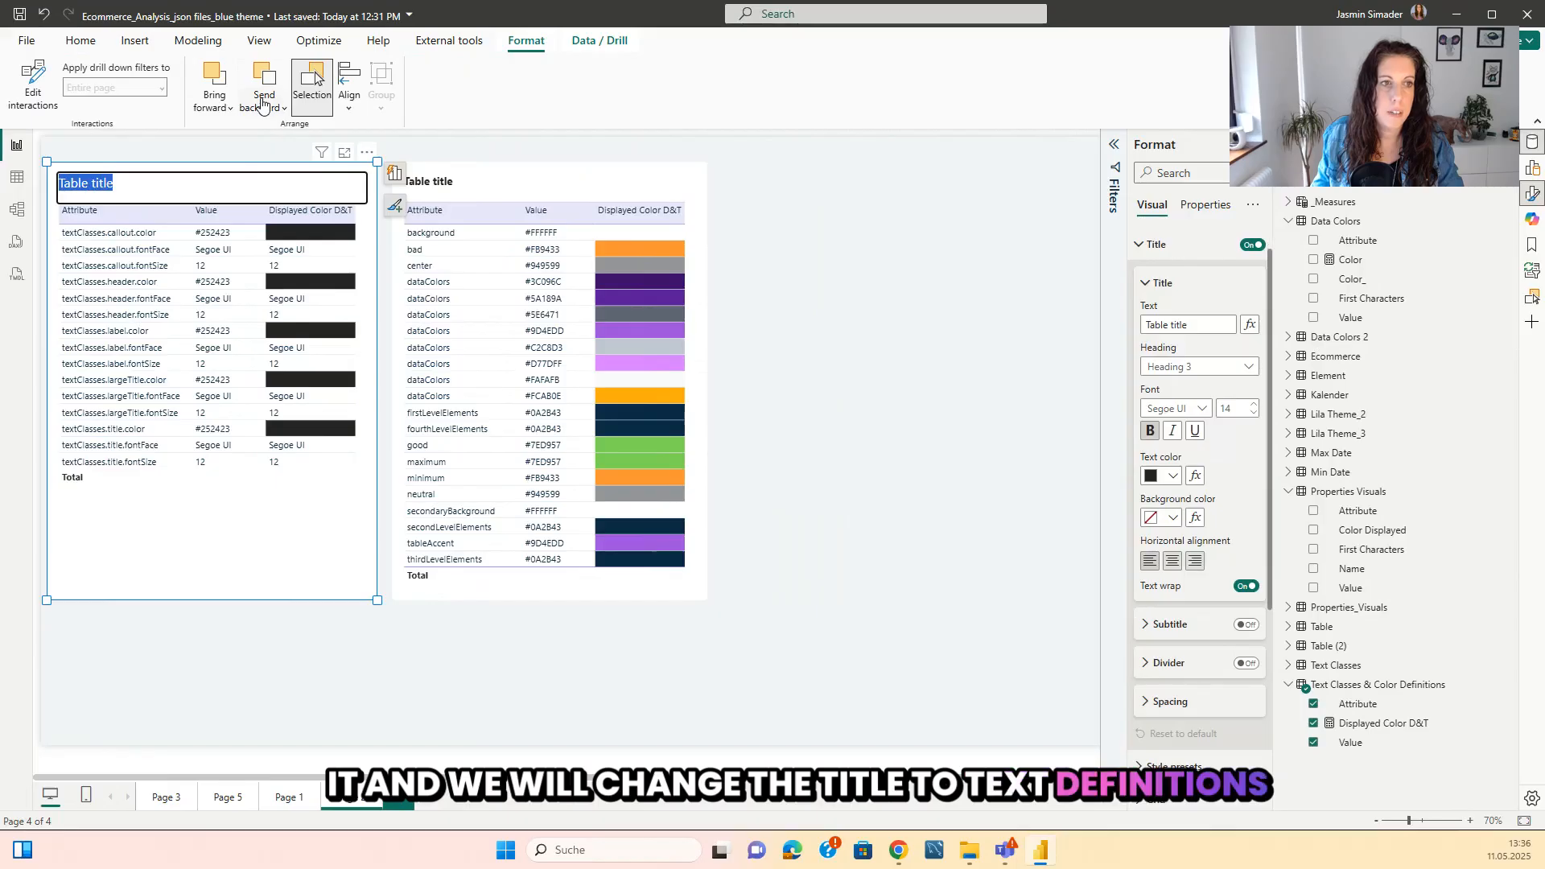
{"action": "type", "text": "Tex"}
{"action": "type", "text": "t Definitions"}
{"action": "double_click", "coordinate": [456, 184]}
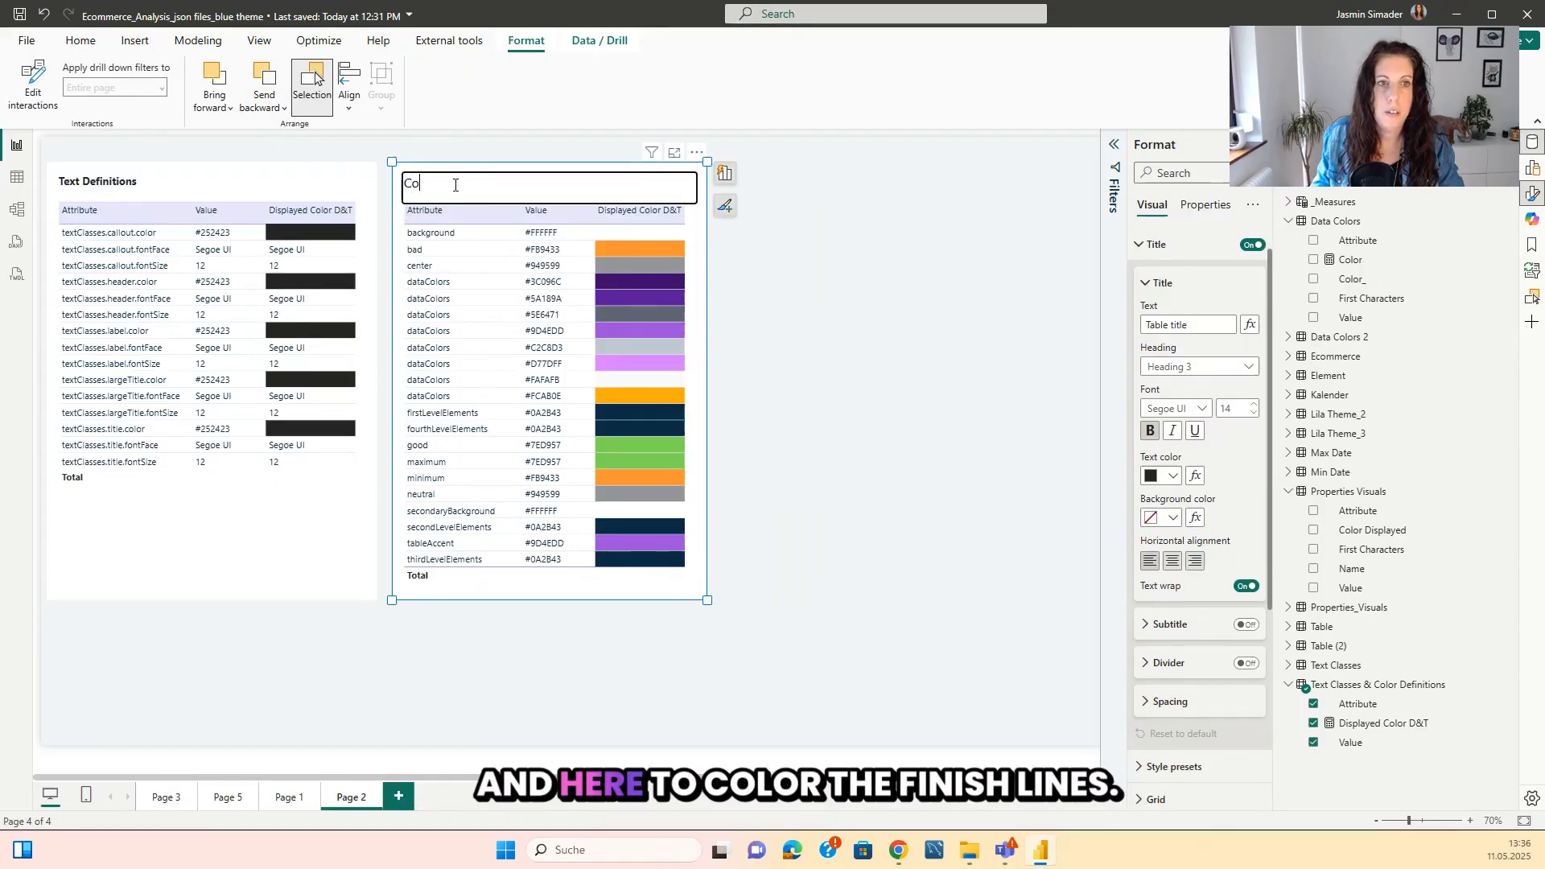
{"action": "type", "text": "Color "}
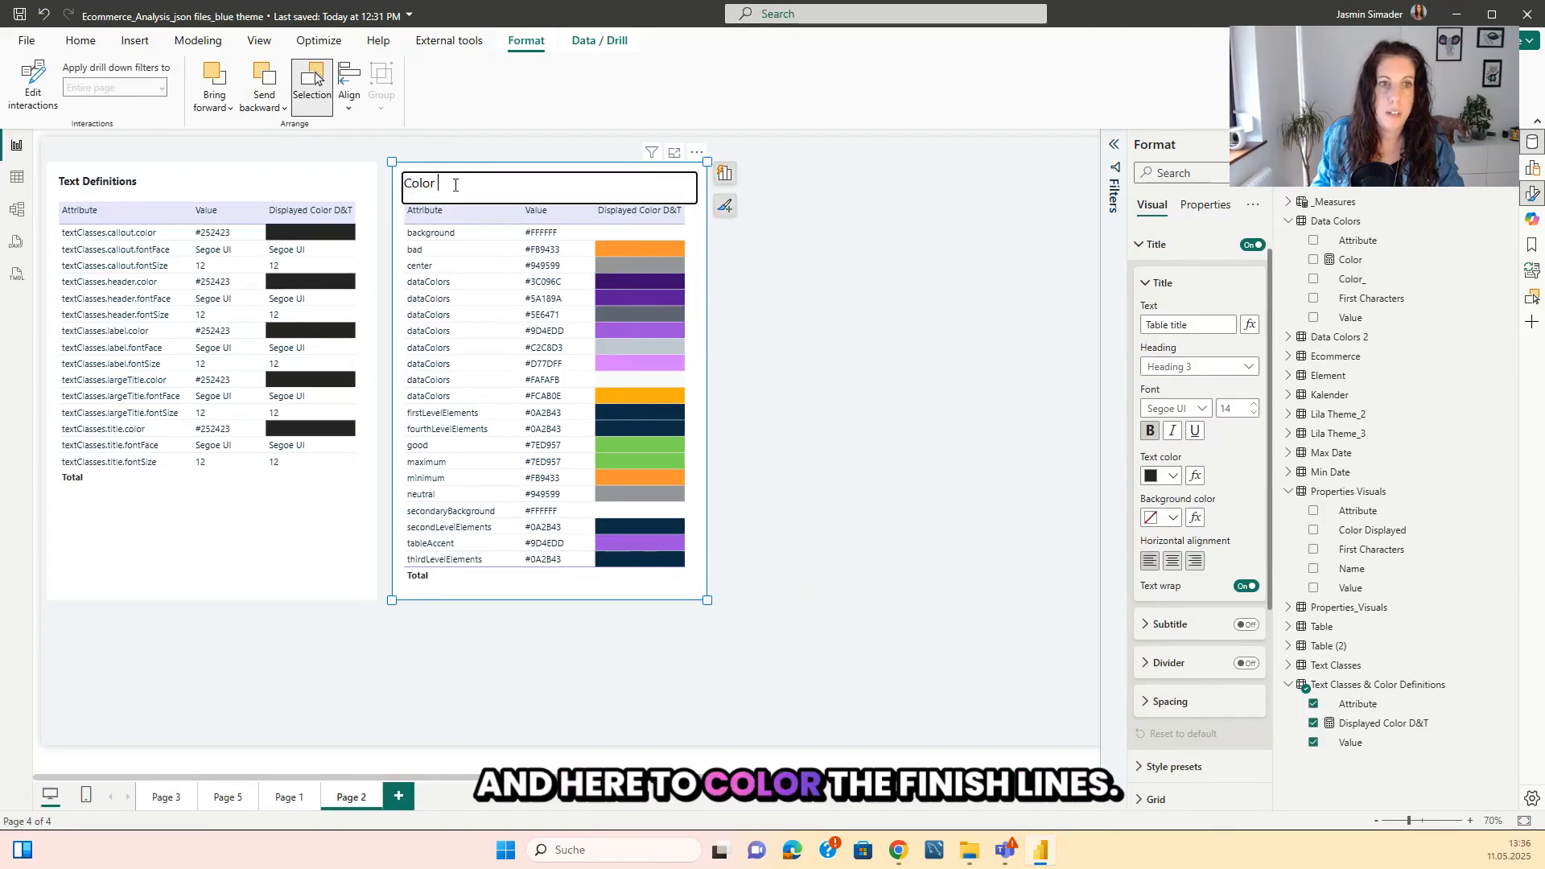
{"action": "type", "text": "Definitions"}
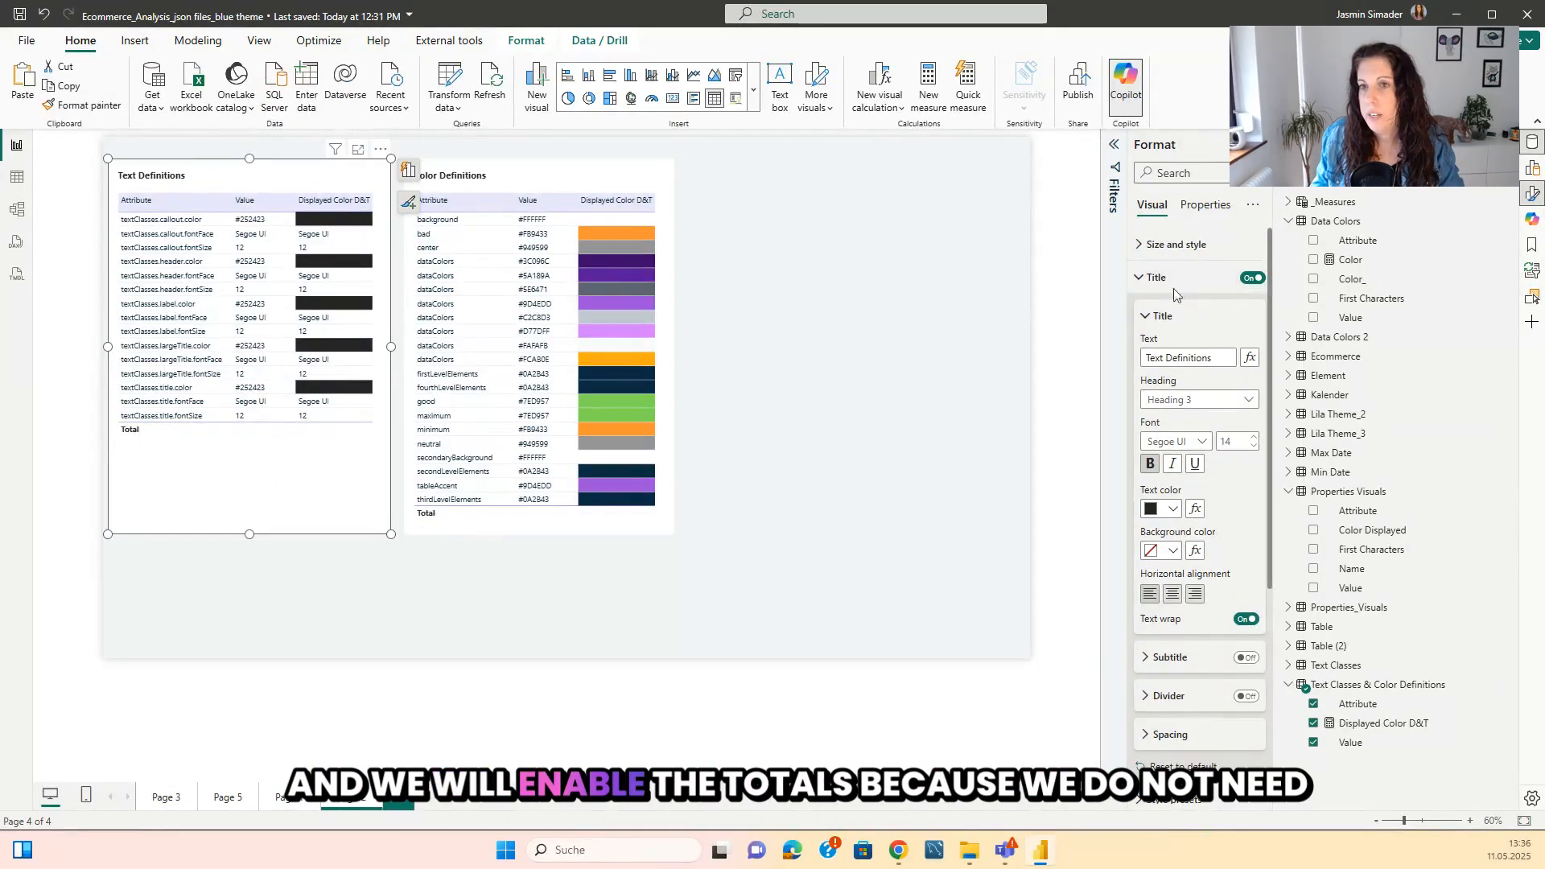
Turn off the total values row in both the Text Definitions and Color Definitions tables.
{"action": "left_click", "coordinate": [1173, 286]}
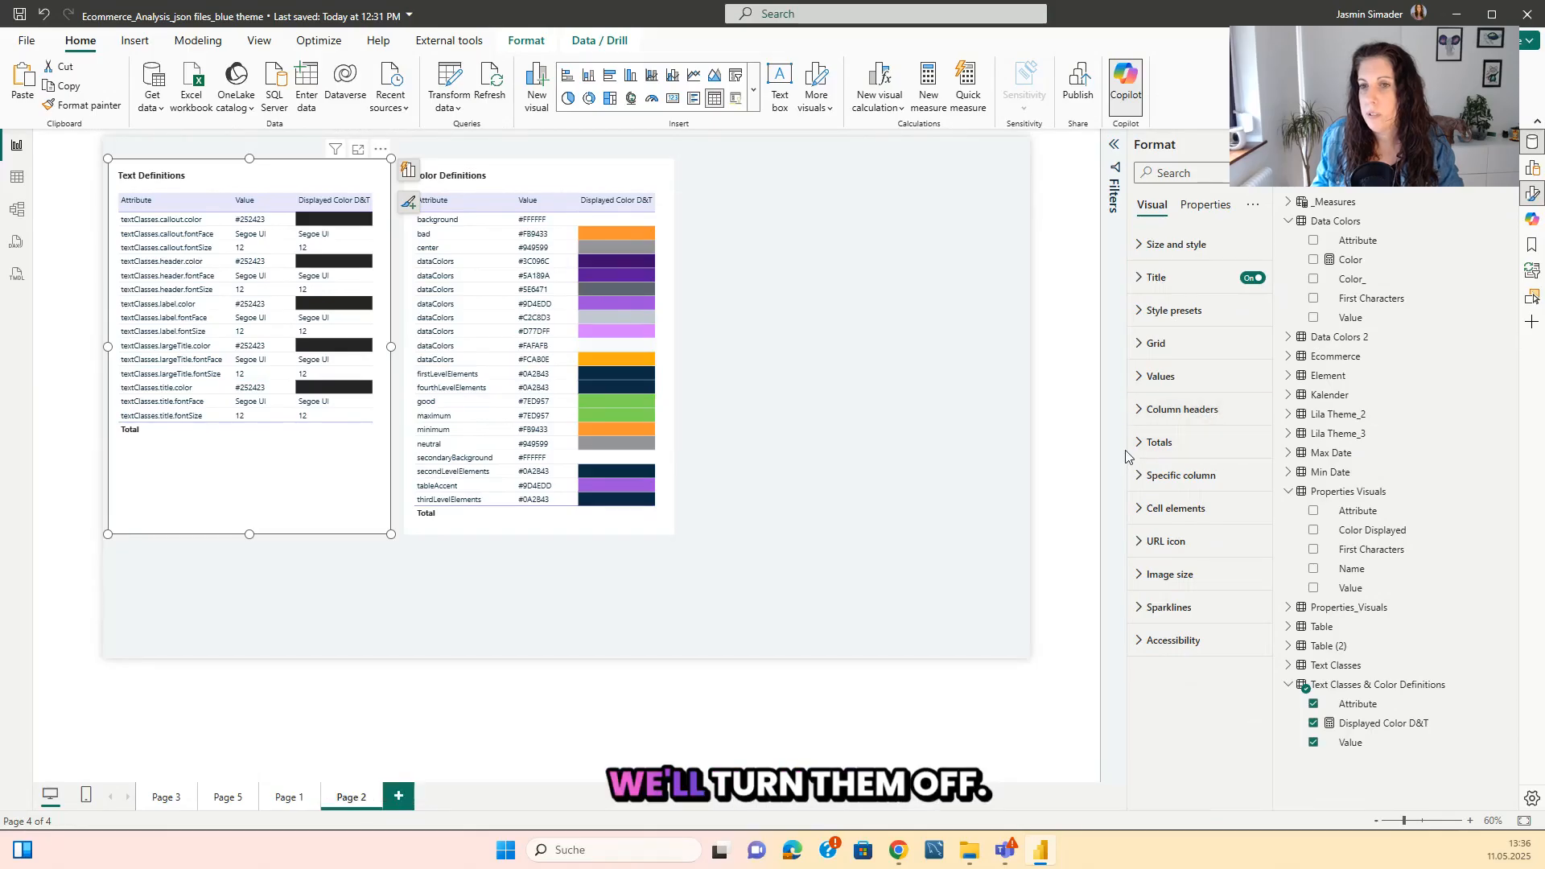
{"action": "left_click", "coordinate": [1159, 442]}
{"action": "left_click", "coordinate": [1245, 481]}
{"action": "left_click", "coordinate": [652, 528]}
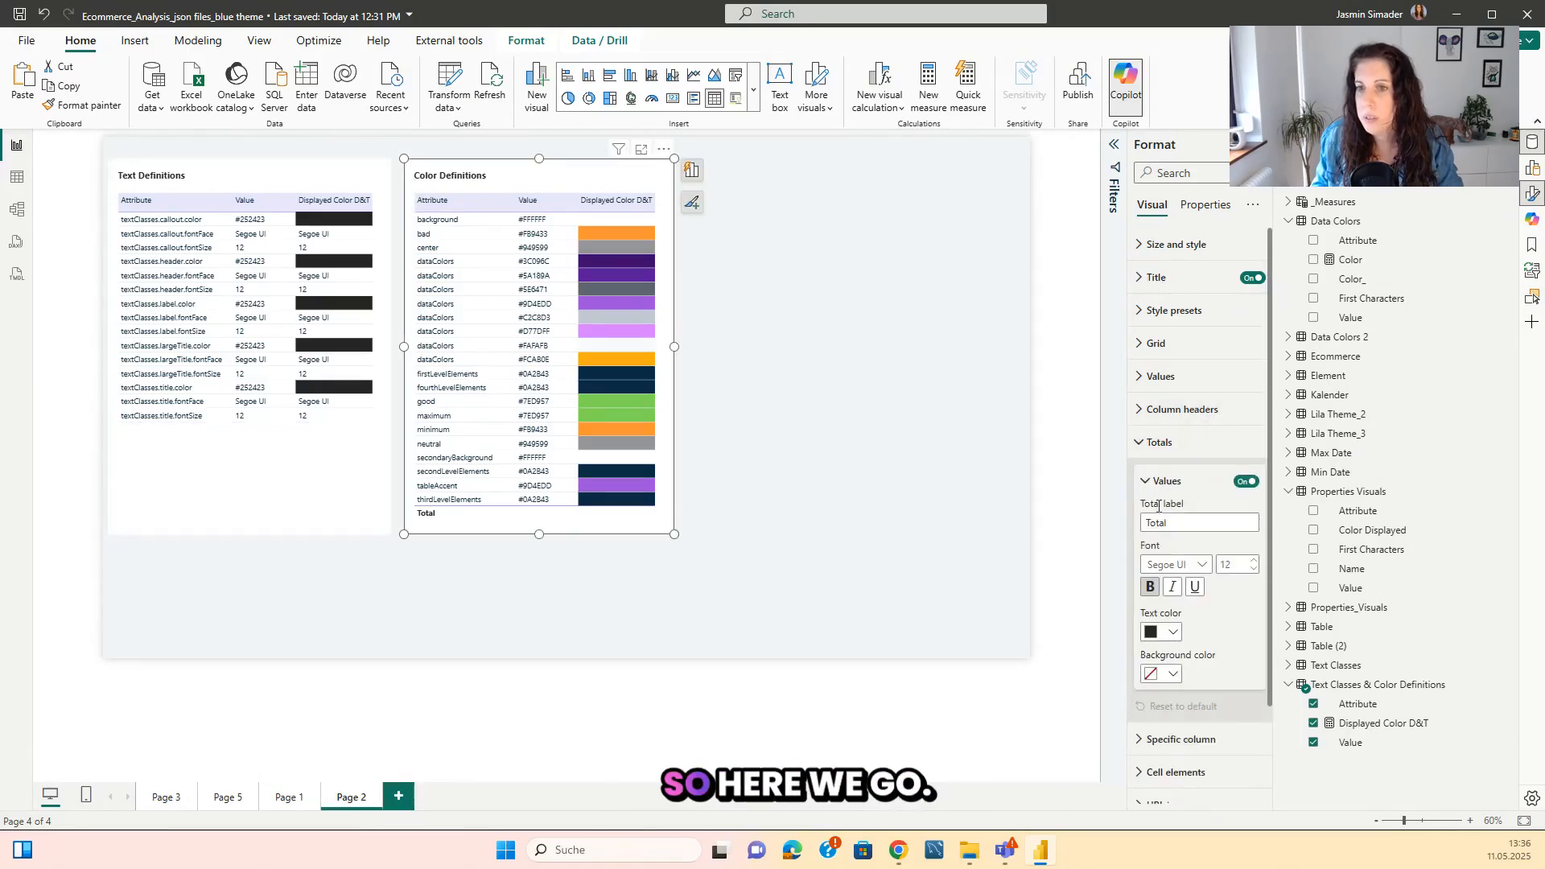
{"action": "left_click", "coordinate": [1239, 483]}
{"action": "left_click", "coordinate": [836, 447]}
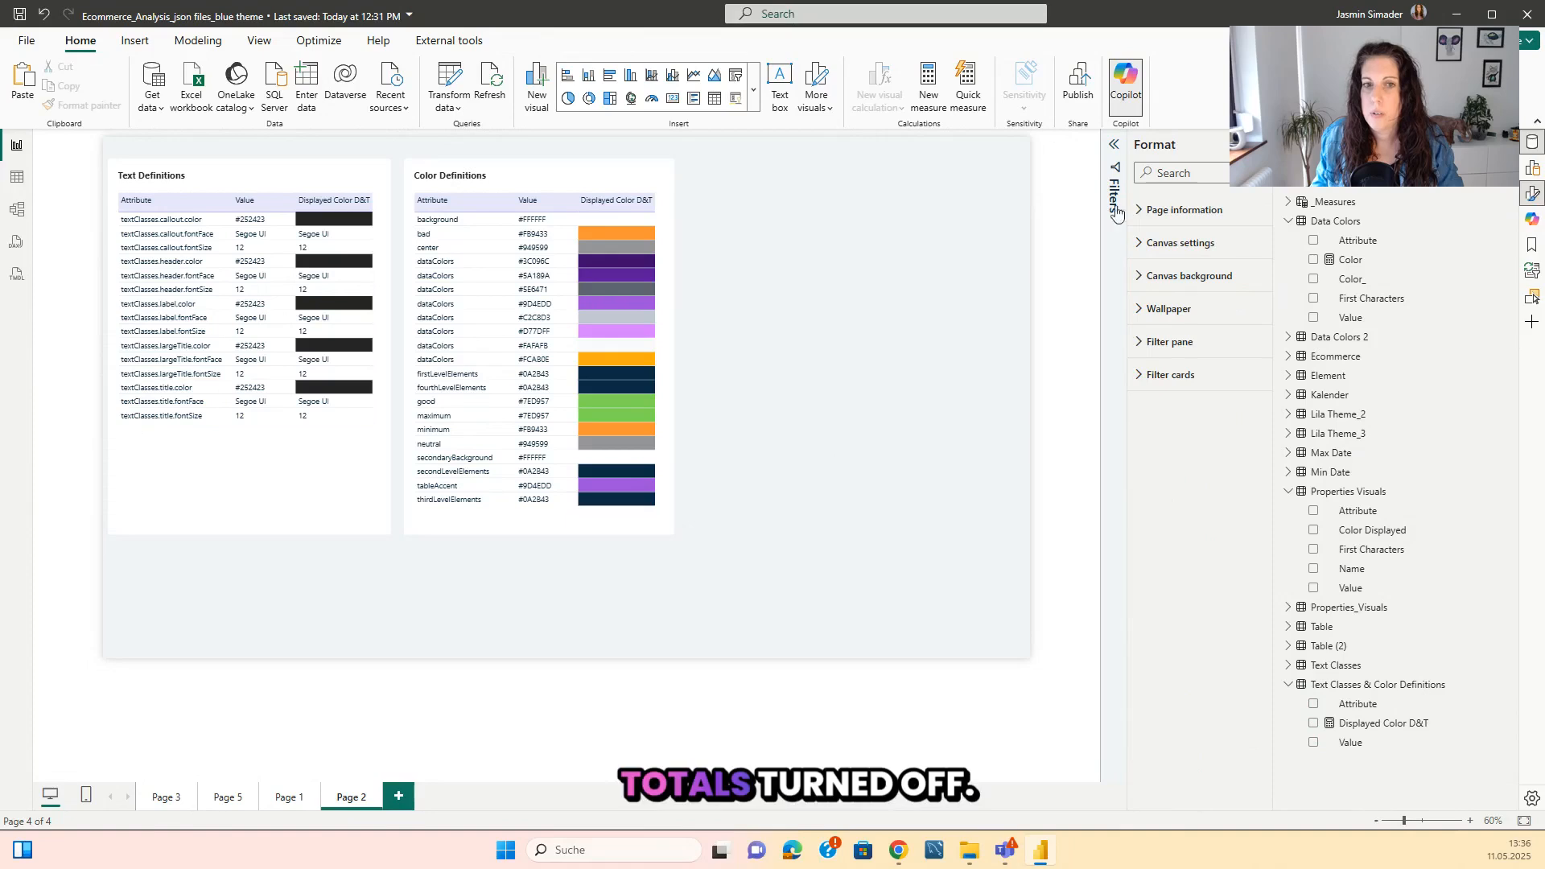
Add a slicer beside the Color Definitions table, aligned with its upper edge, and reduce its height.
{"action": "left_click", "coordinate": [1532, 297]}
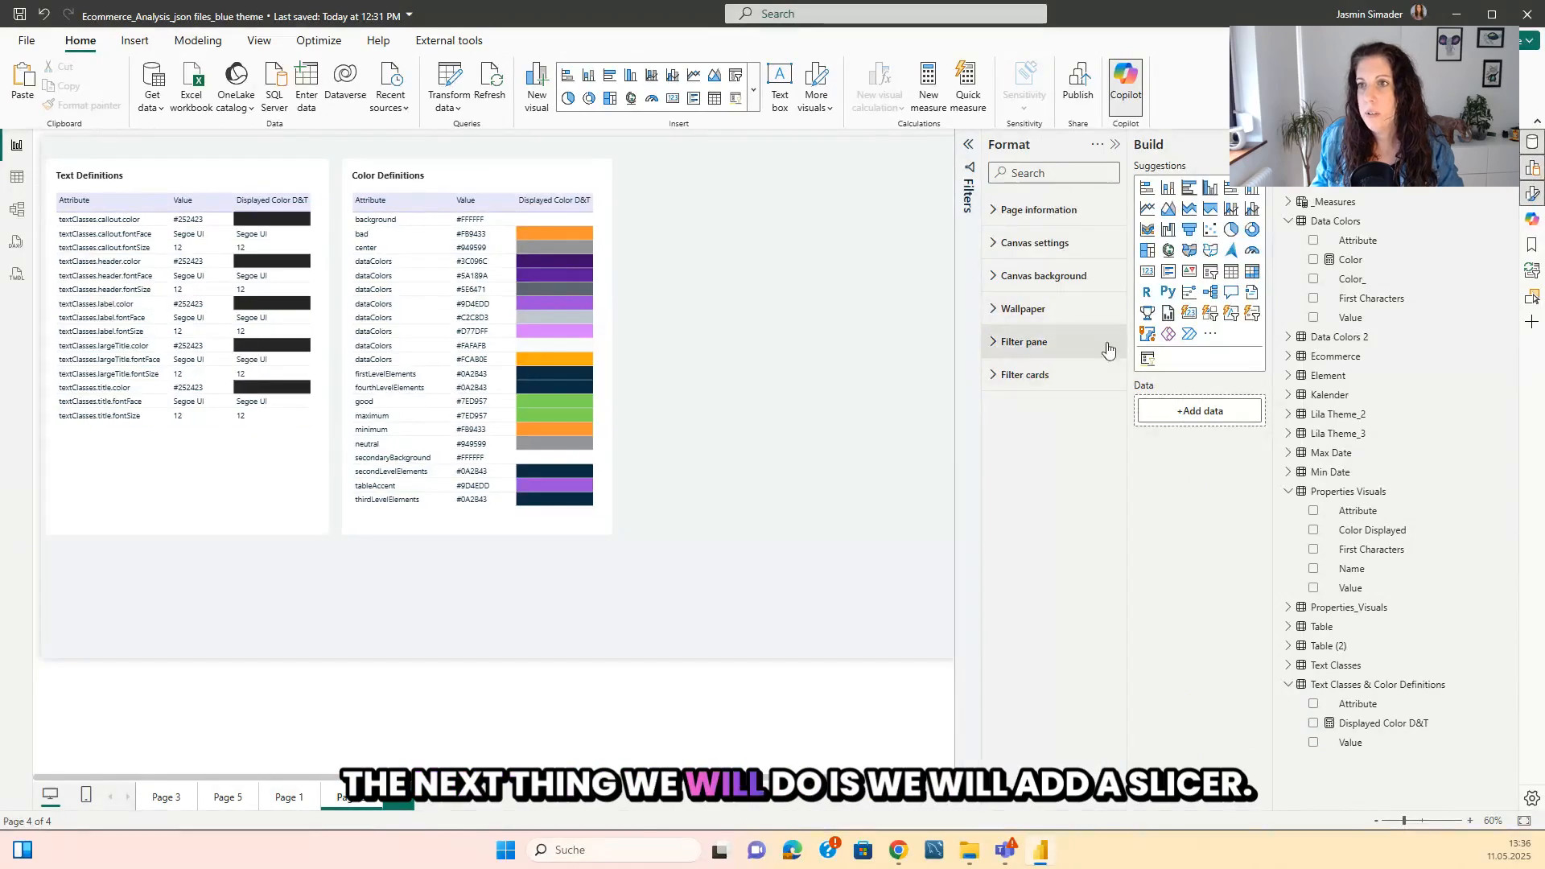
{"action": "left_click", "coordinate": [1209, 278]}
{"action": "left_click_drag", "start_coordinate": [224, 586], "coordinate": [808, 221]}
{"action": "left_click_drag", "start_coordinate": [766, 278], "coordinate": [767, 222]}
Fill the new slicer with the Attribute field from the Element table.
{"action": "left_click", "coordinate": [1299, 377]}
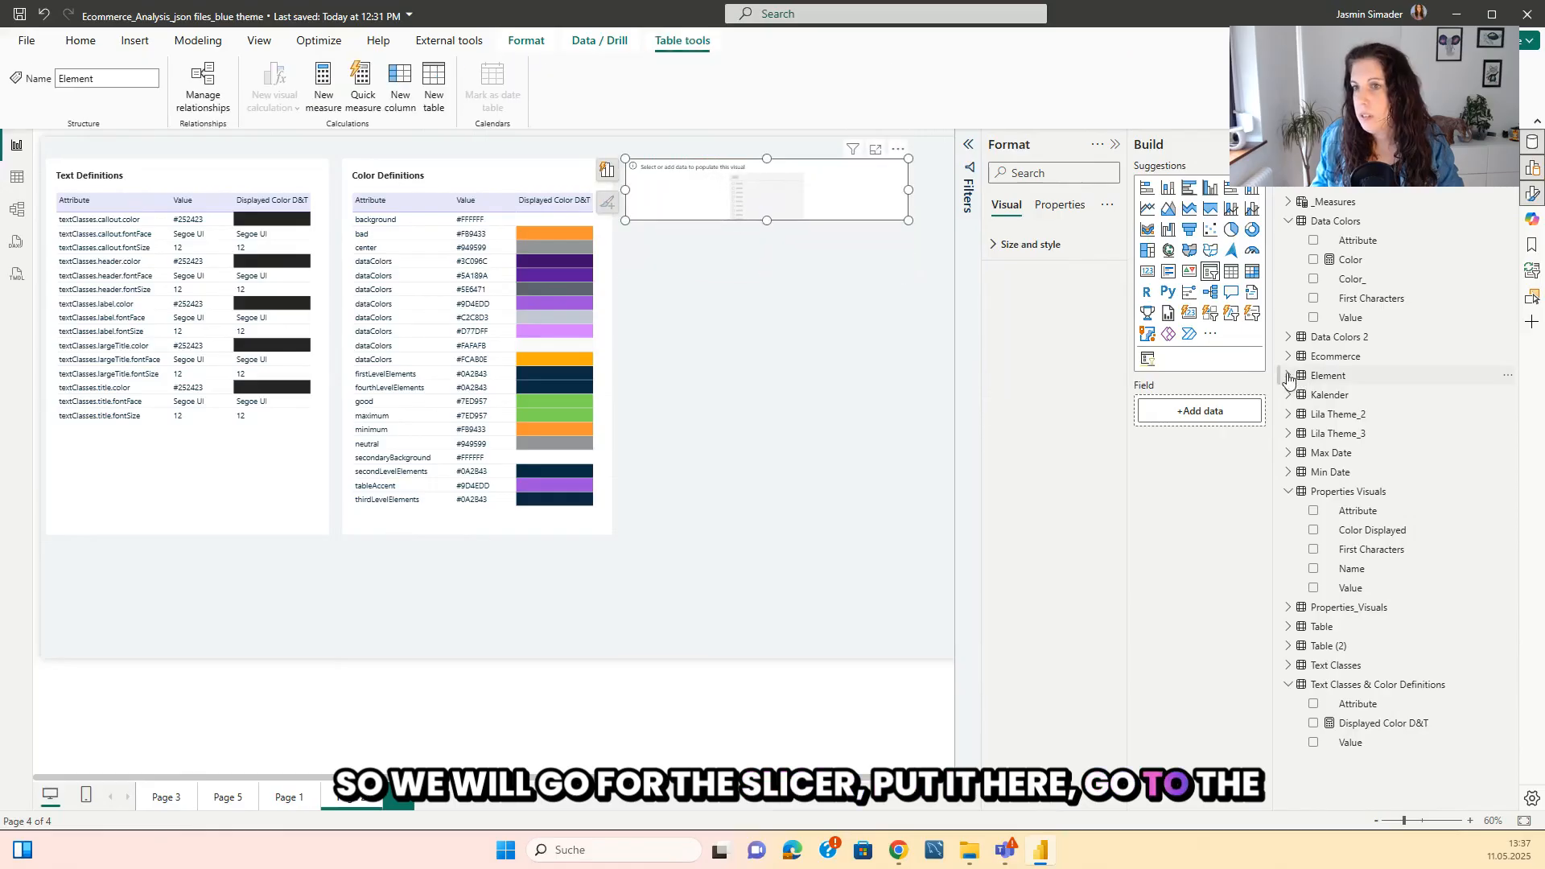
{"action": "left_click", "coordinate": [1289, 376]}
{"action": "left_click_drag", "start_coordinate": [1357, 395], "coordinate": [751, 264]}
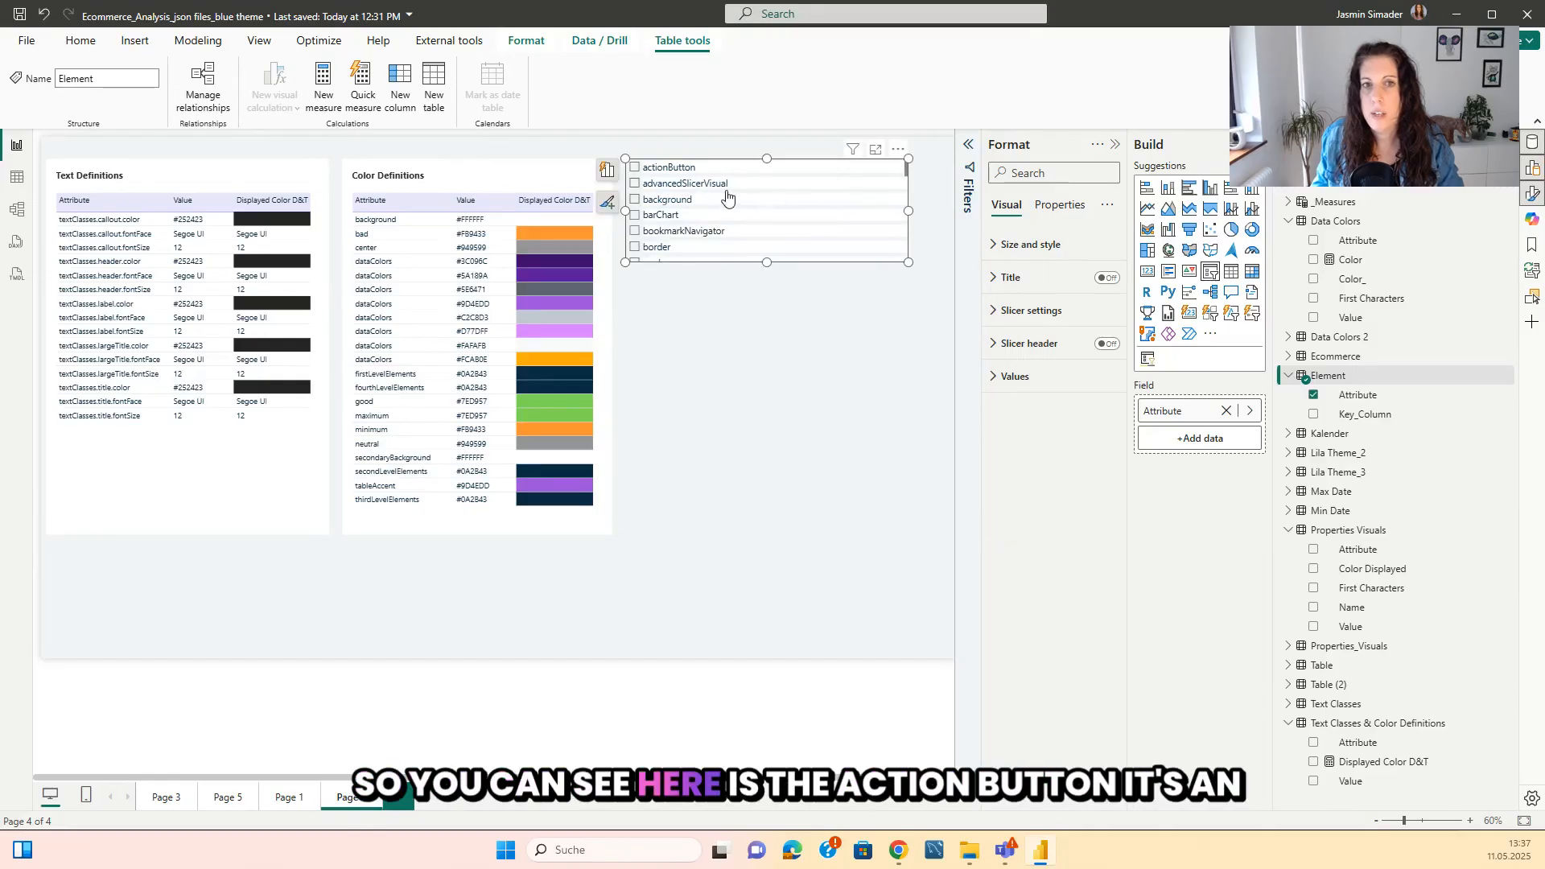
Change the Attribute slicer's style to Dropdown.
{"action": "scroll", "coordinate": [728, 198], "scroll_direction": "down", "scroll_amount": 1}
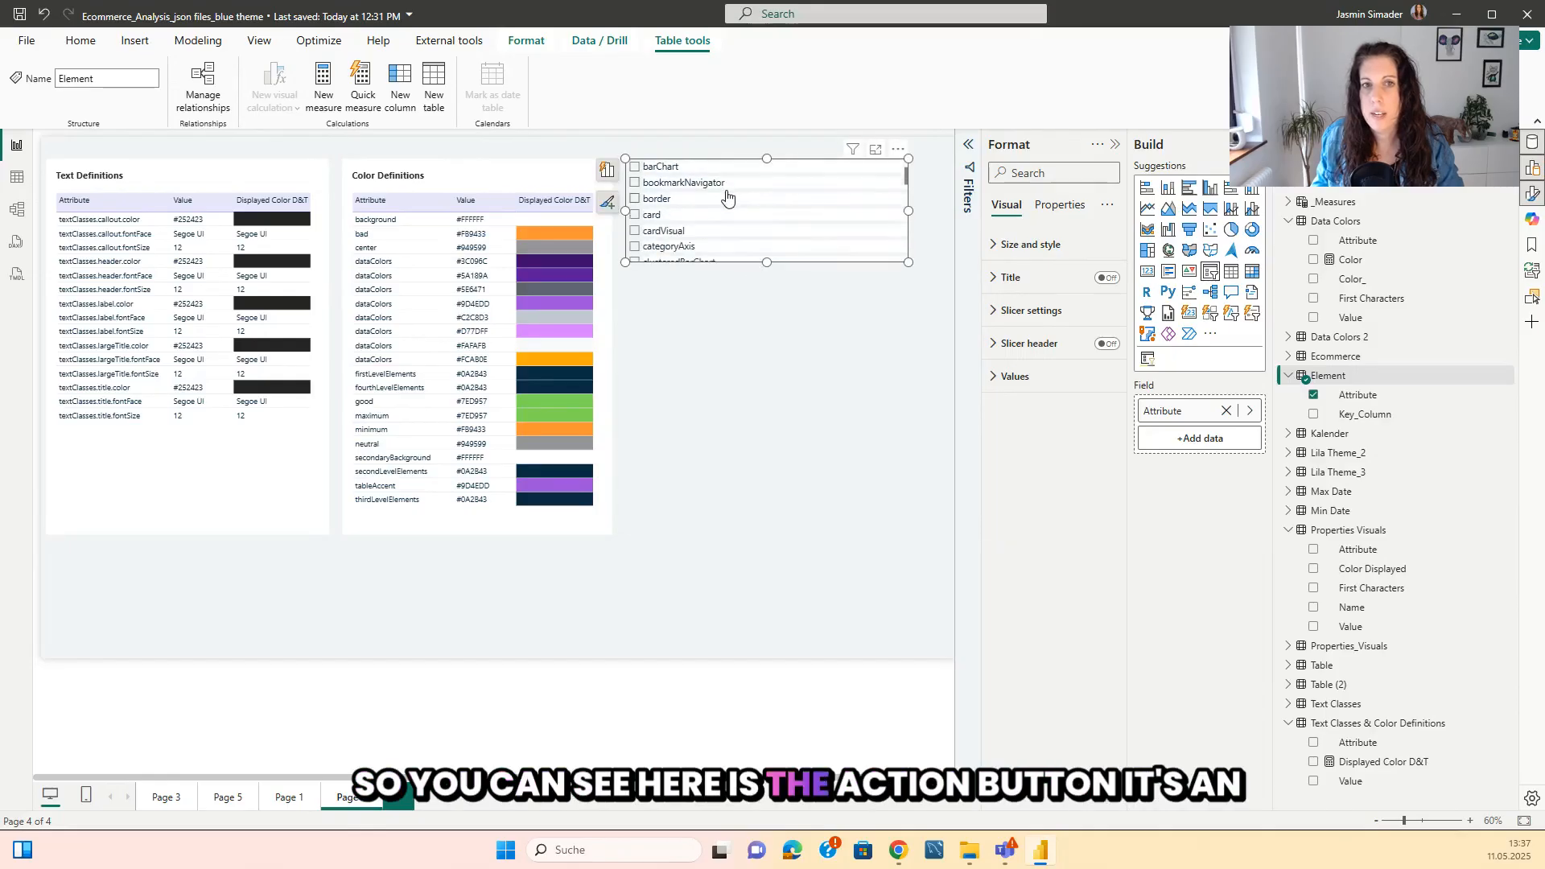
{"action": "left_click", "coordinate": [1008, 246]}
{"action": "left_click", "coordinate": [1008, 245]}
{"action": "left_click", "coordinate": [1031, 311]}
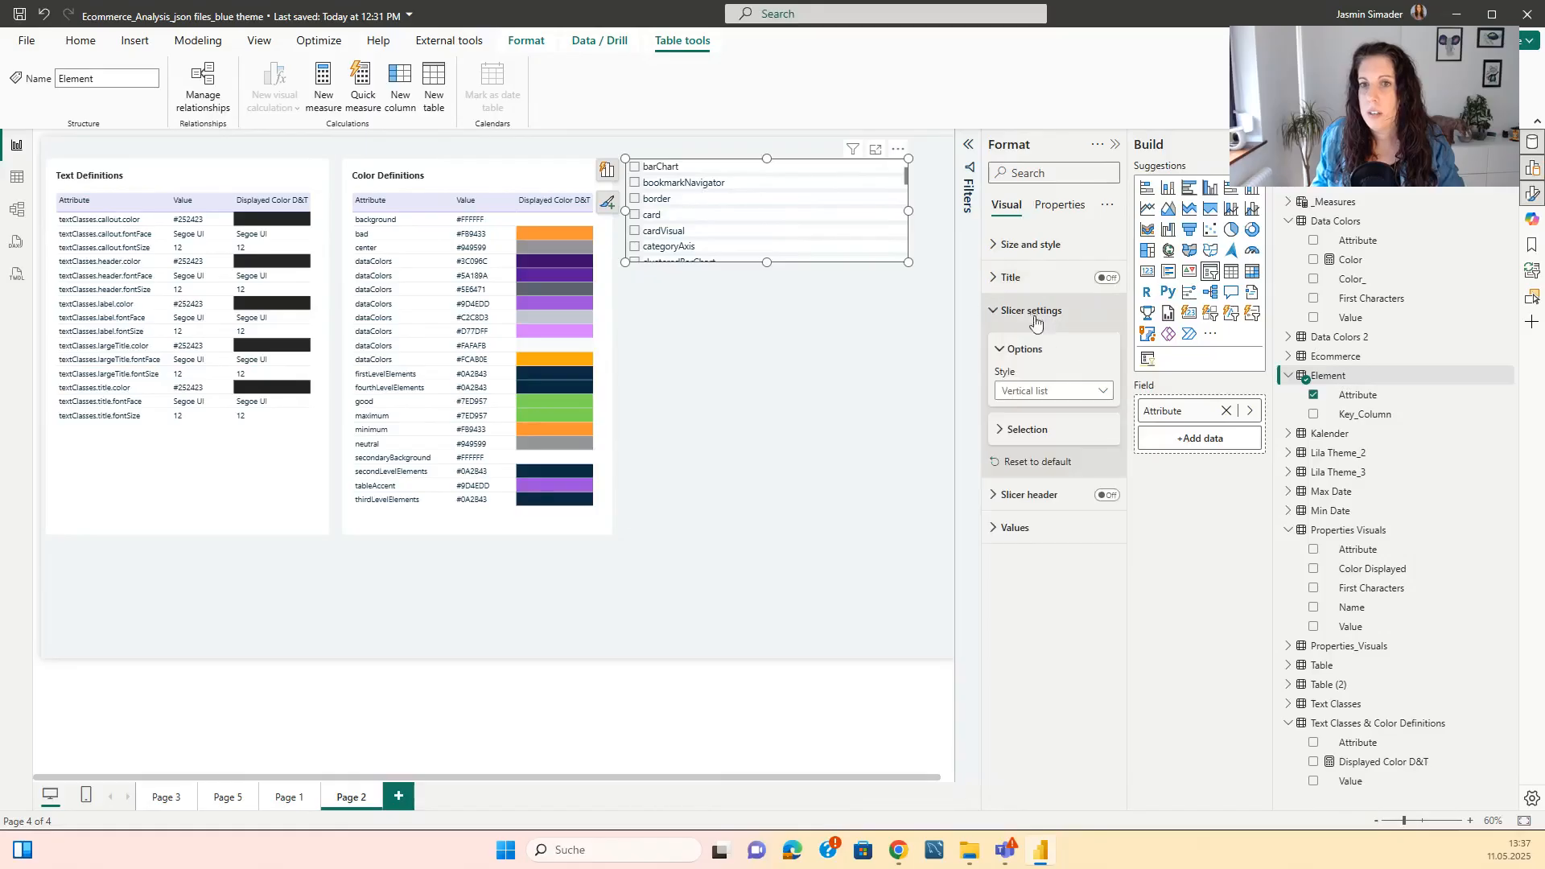
{"action": "left_click", "coordinate": [1046, 390]}
{"action": "left_click", "coordinate": [1024, 449]}
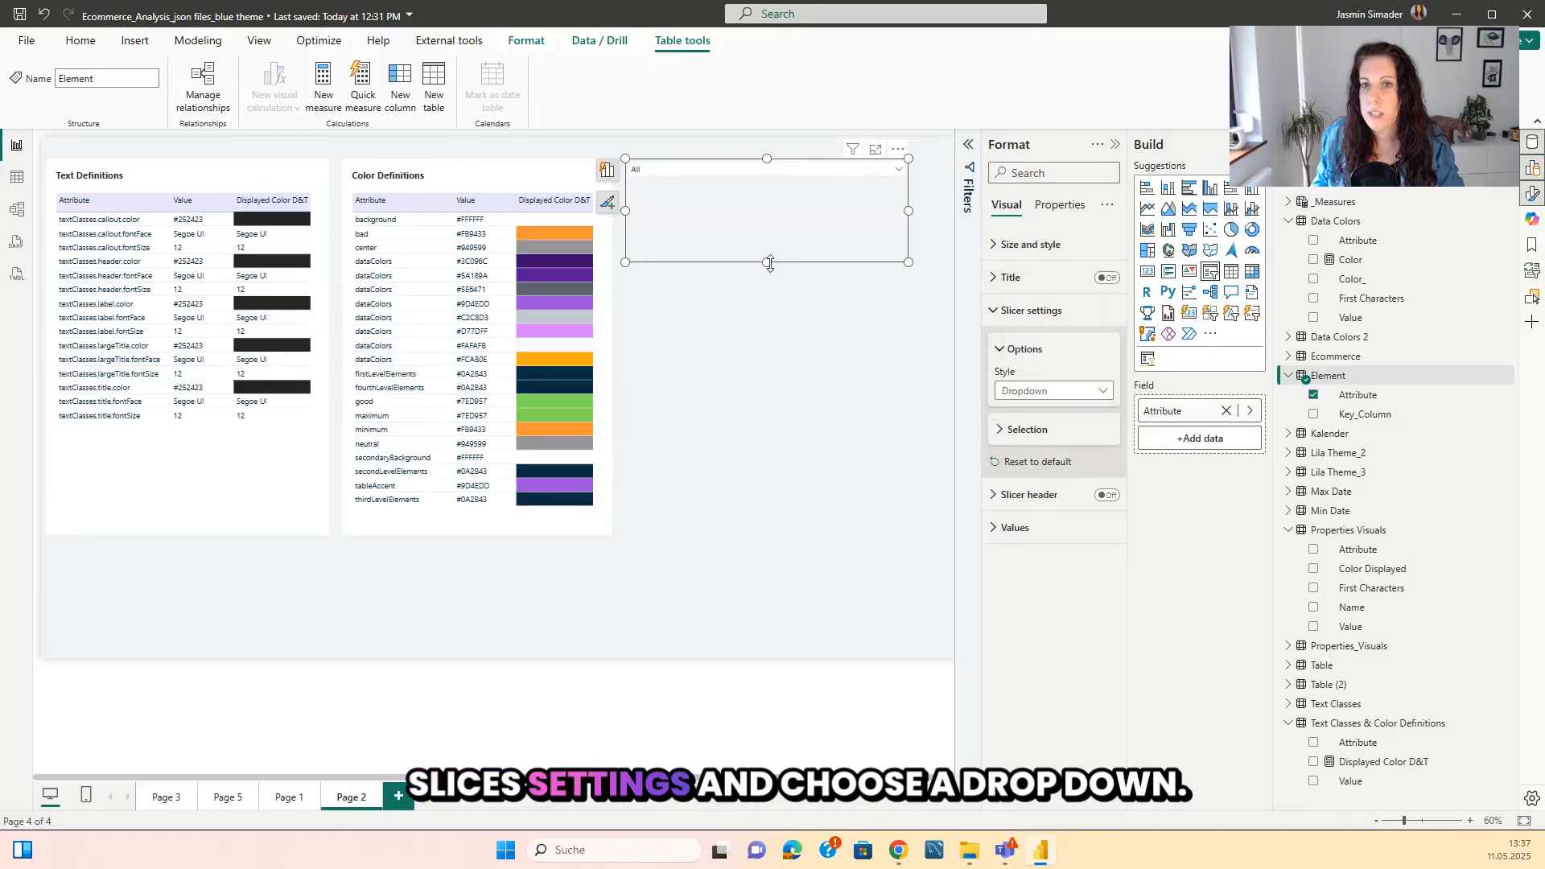
Shrink the slicer to a single-row height and about half its width, and enable its search.
{"action": "left_click_drag", "start_coordinate": [766, 262], "coordinate": [760, 192]}
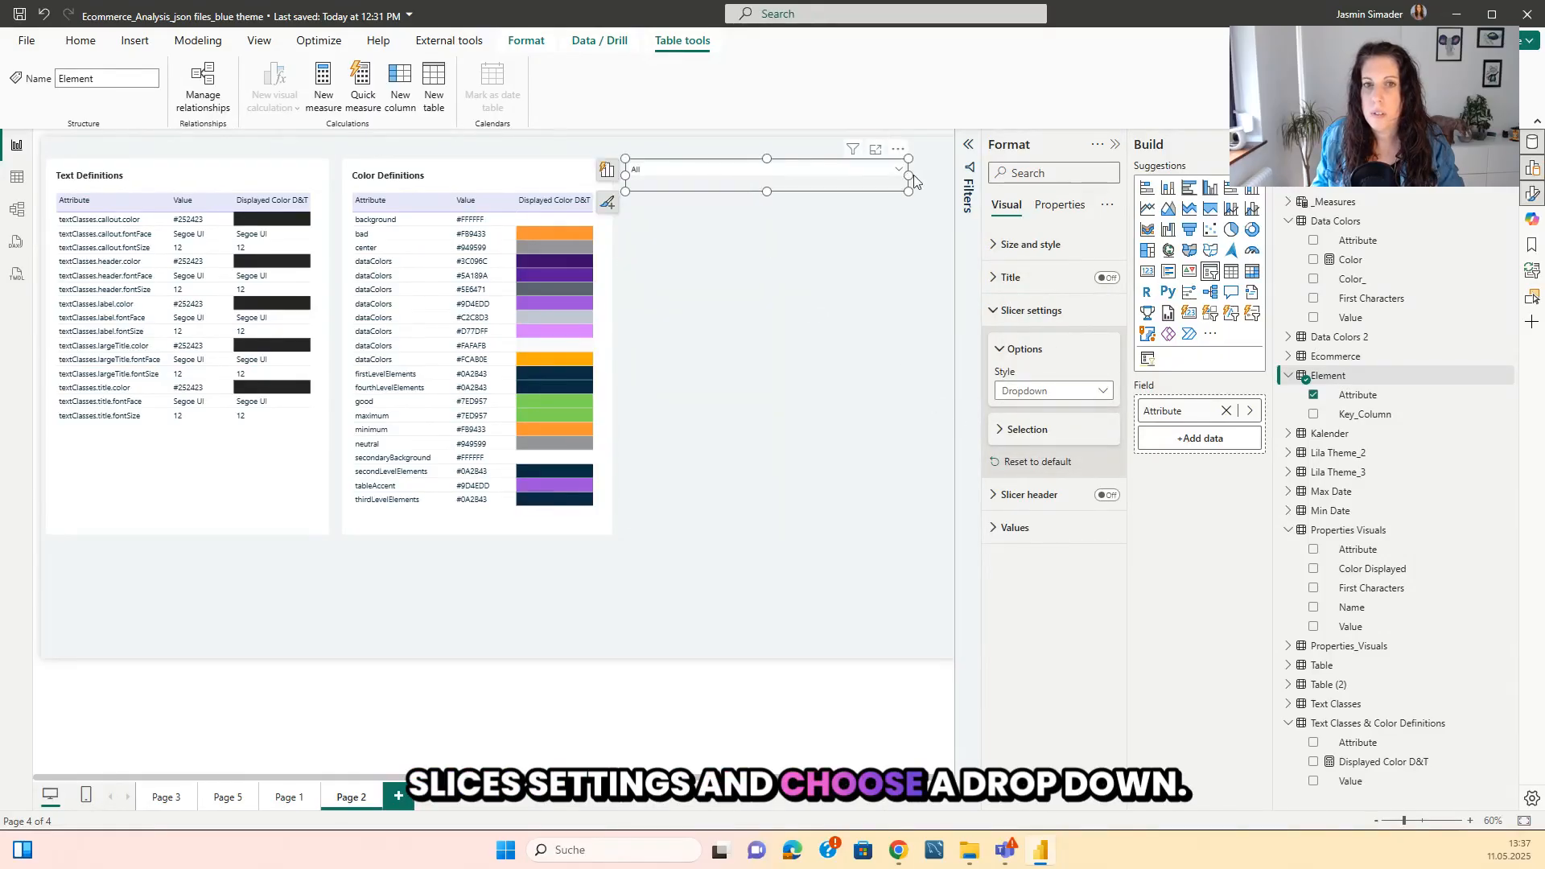
{"action": "left_click_drag", "start_coordinate": [908, 175], "coordinate": [764, 184]}
{"action": "left_click", "coordinate": [753, 150]}
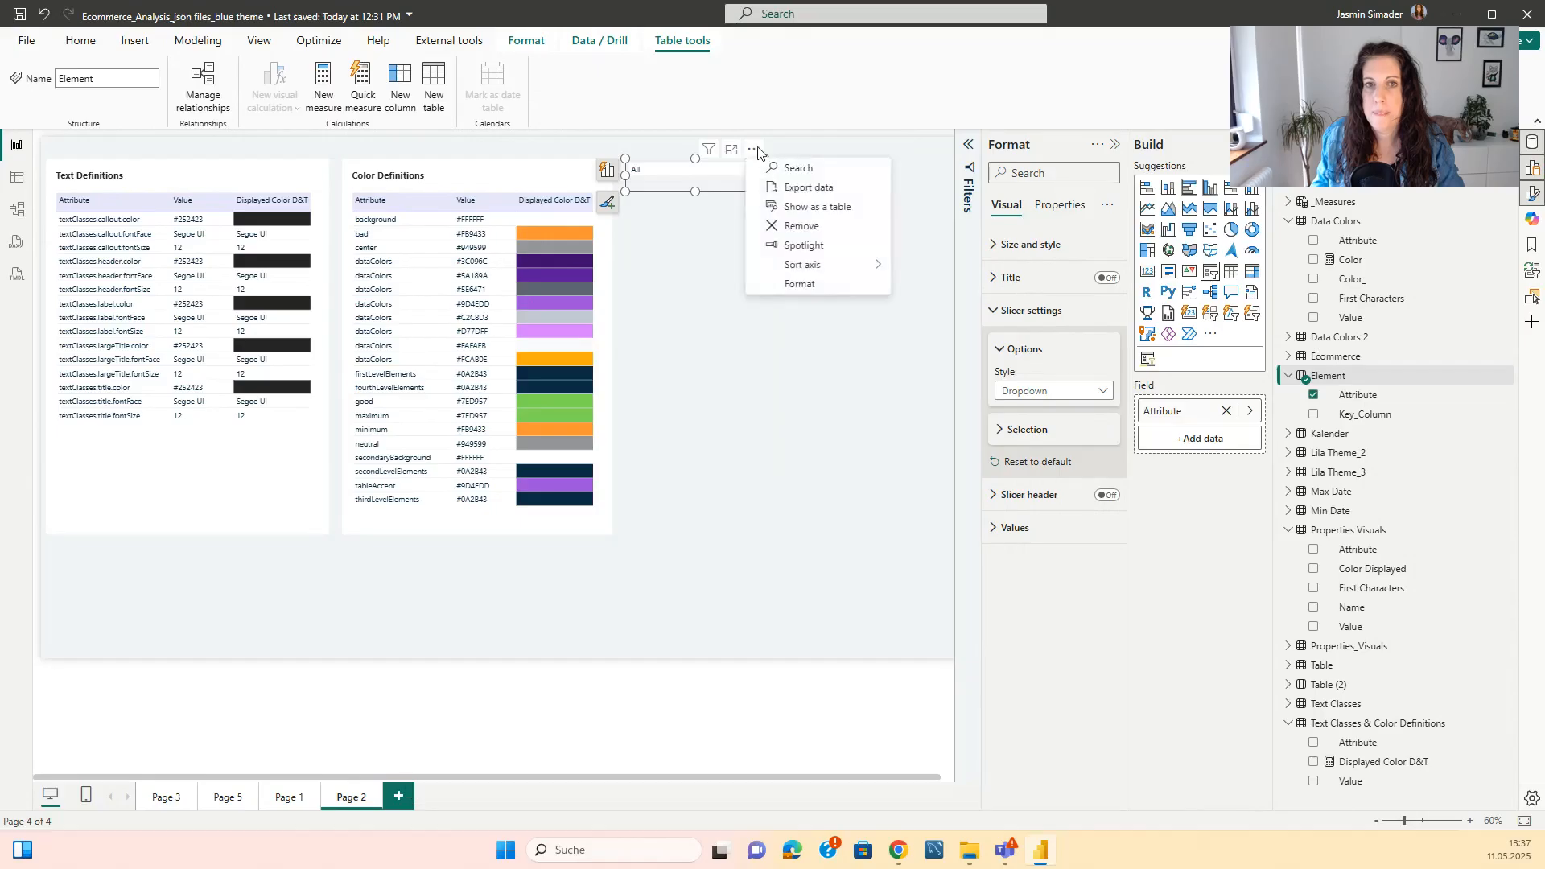
{"action": "left_click", "coordinate": [798, 173]}
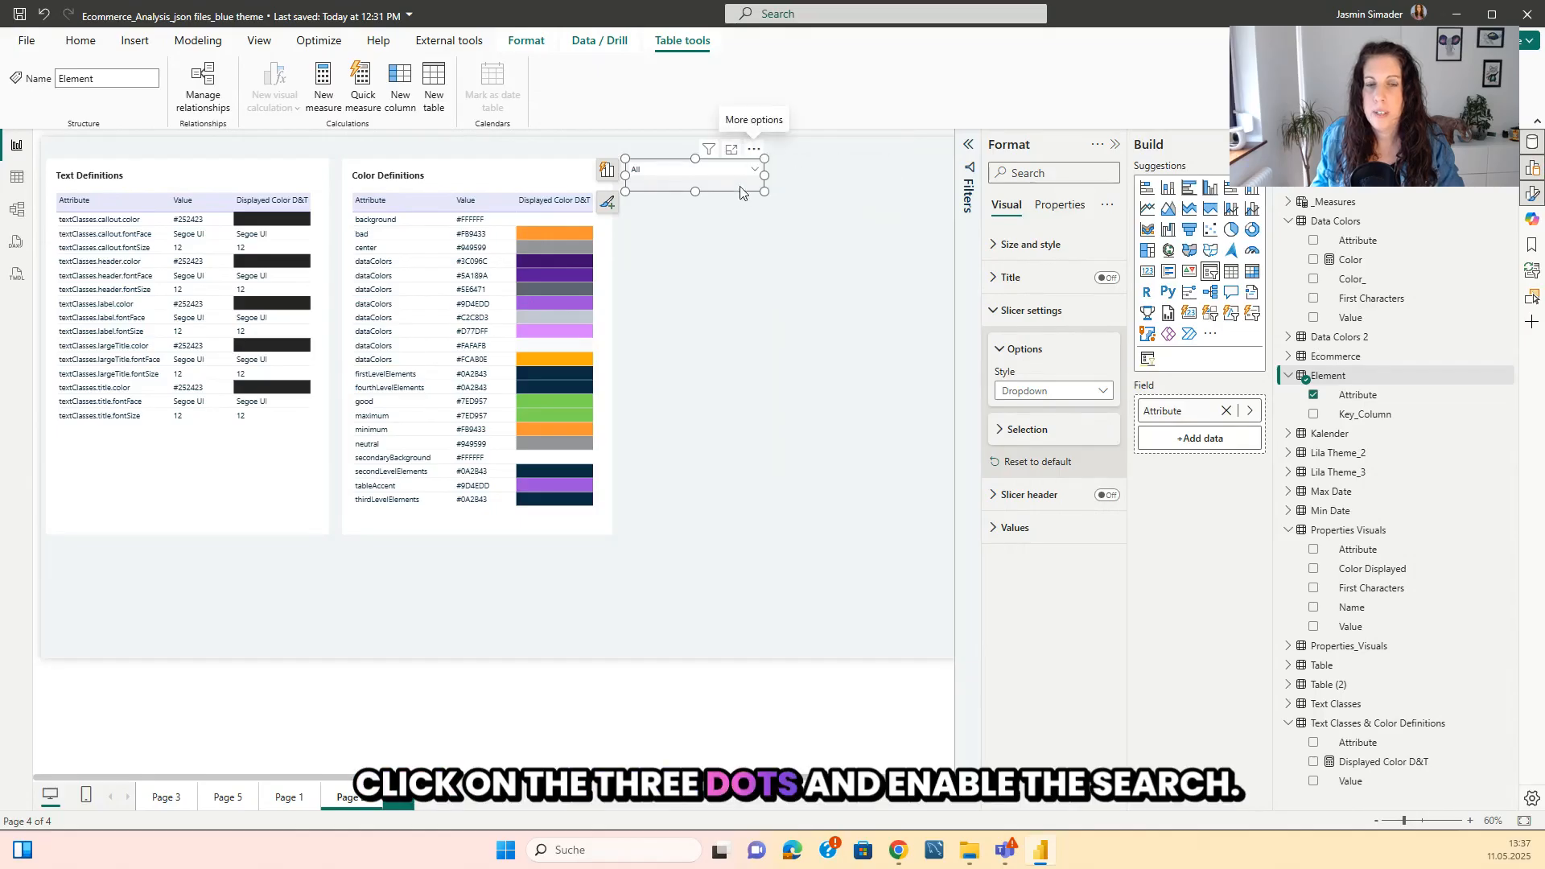
Search the slicer's values for "line" and select lineChart.
{"action": "left_click", "coordinate": [756, 170]}
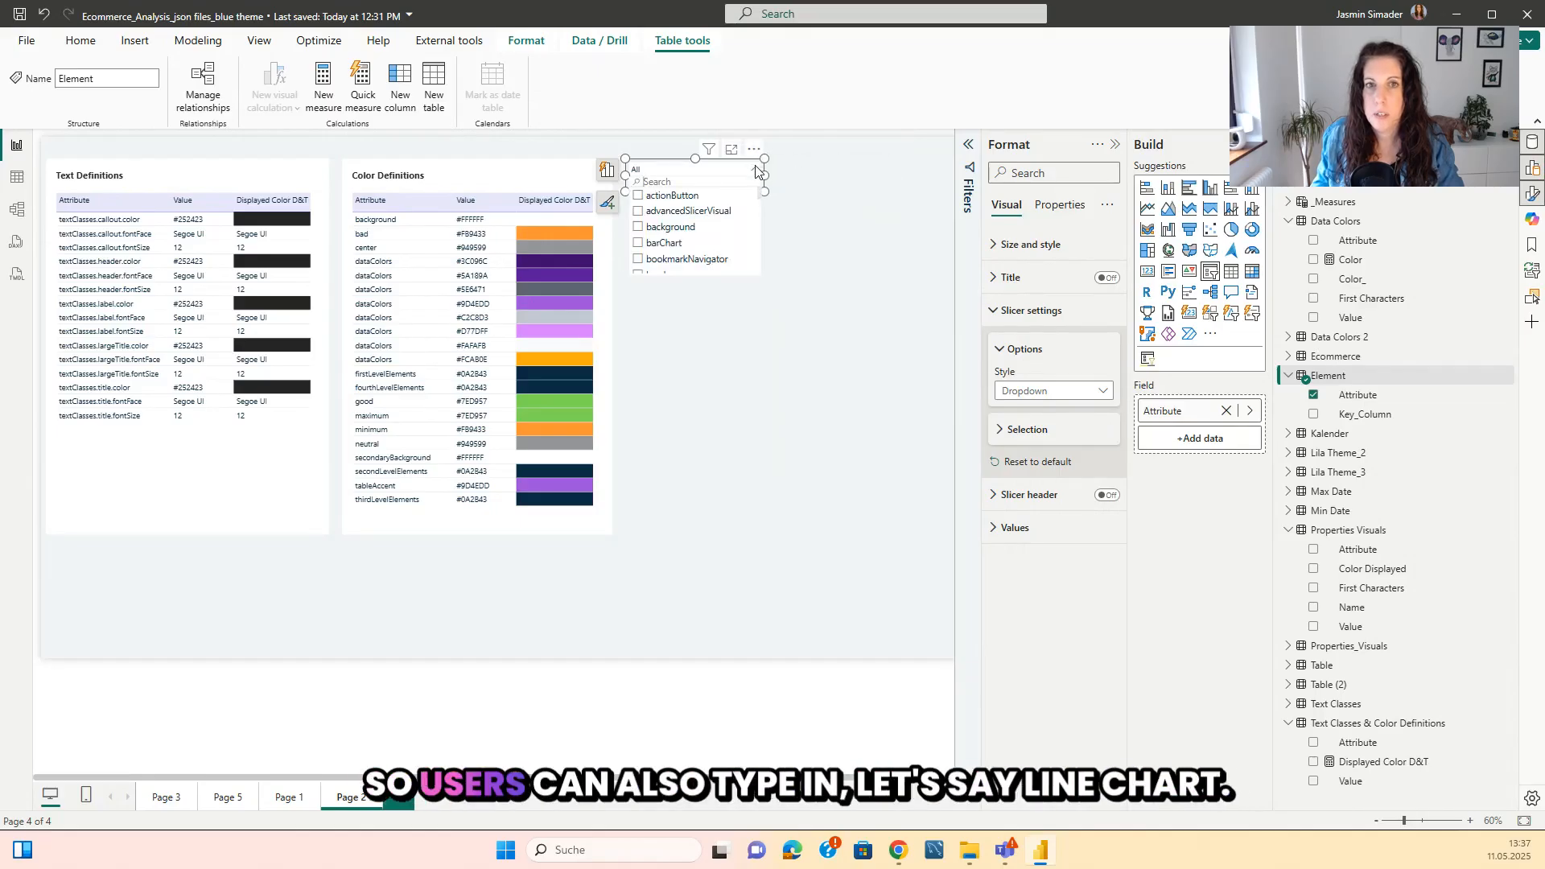
{"action": "type", "text": "line"}
{"action": "left_click", "coordinate": [661, 196]}
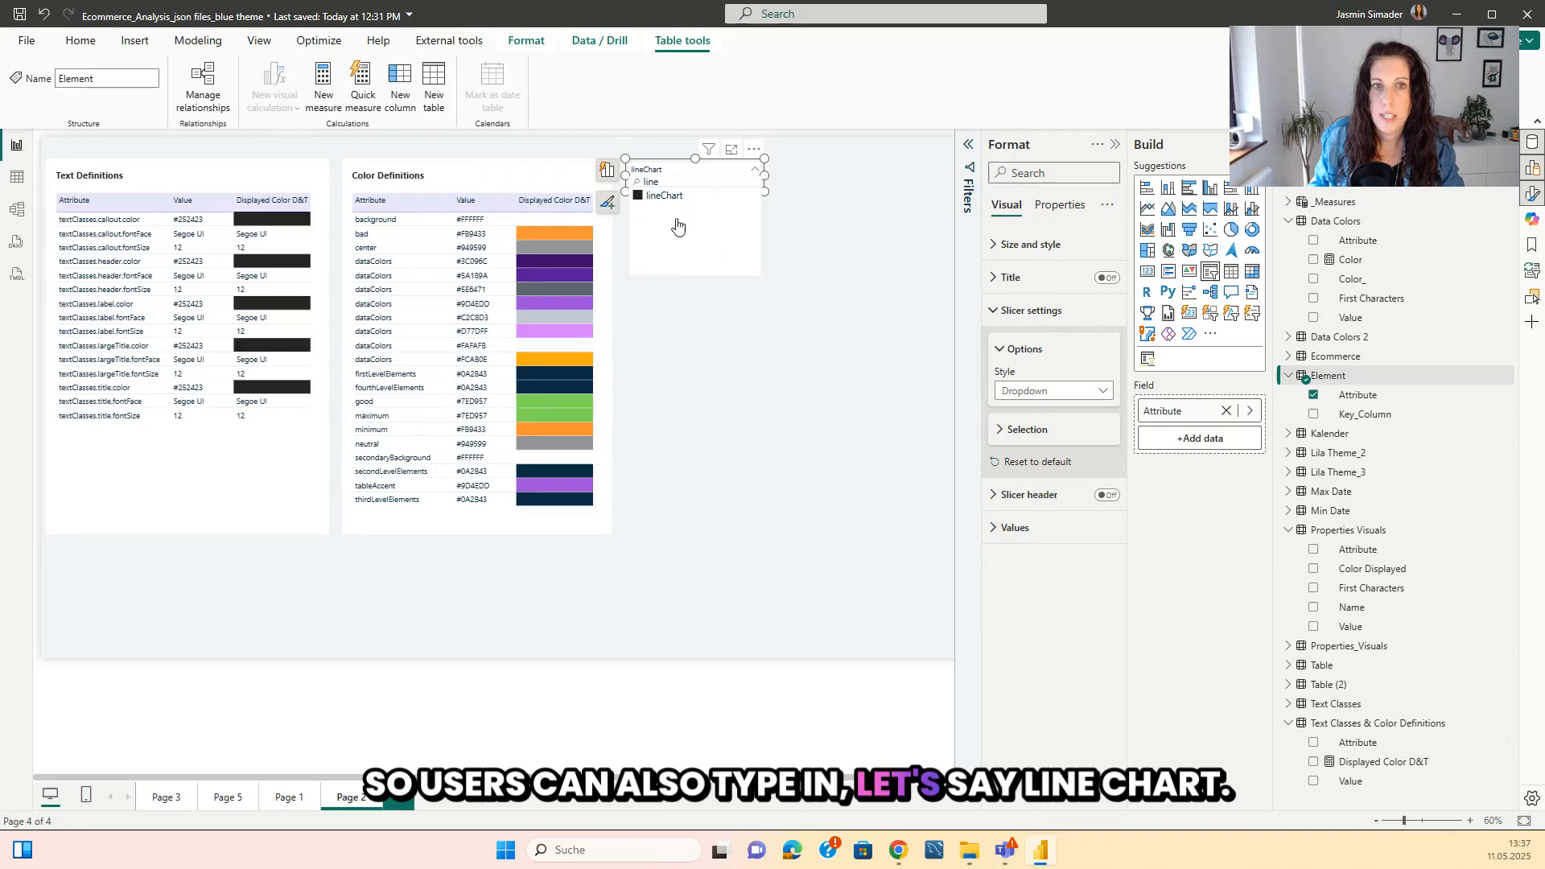
Add an empty table beneath the slicer, extend it down to the other tables' lower edge and widen it towards the page's right edge.
{"action": "left_click", "coordinate": [772, 259]}
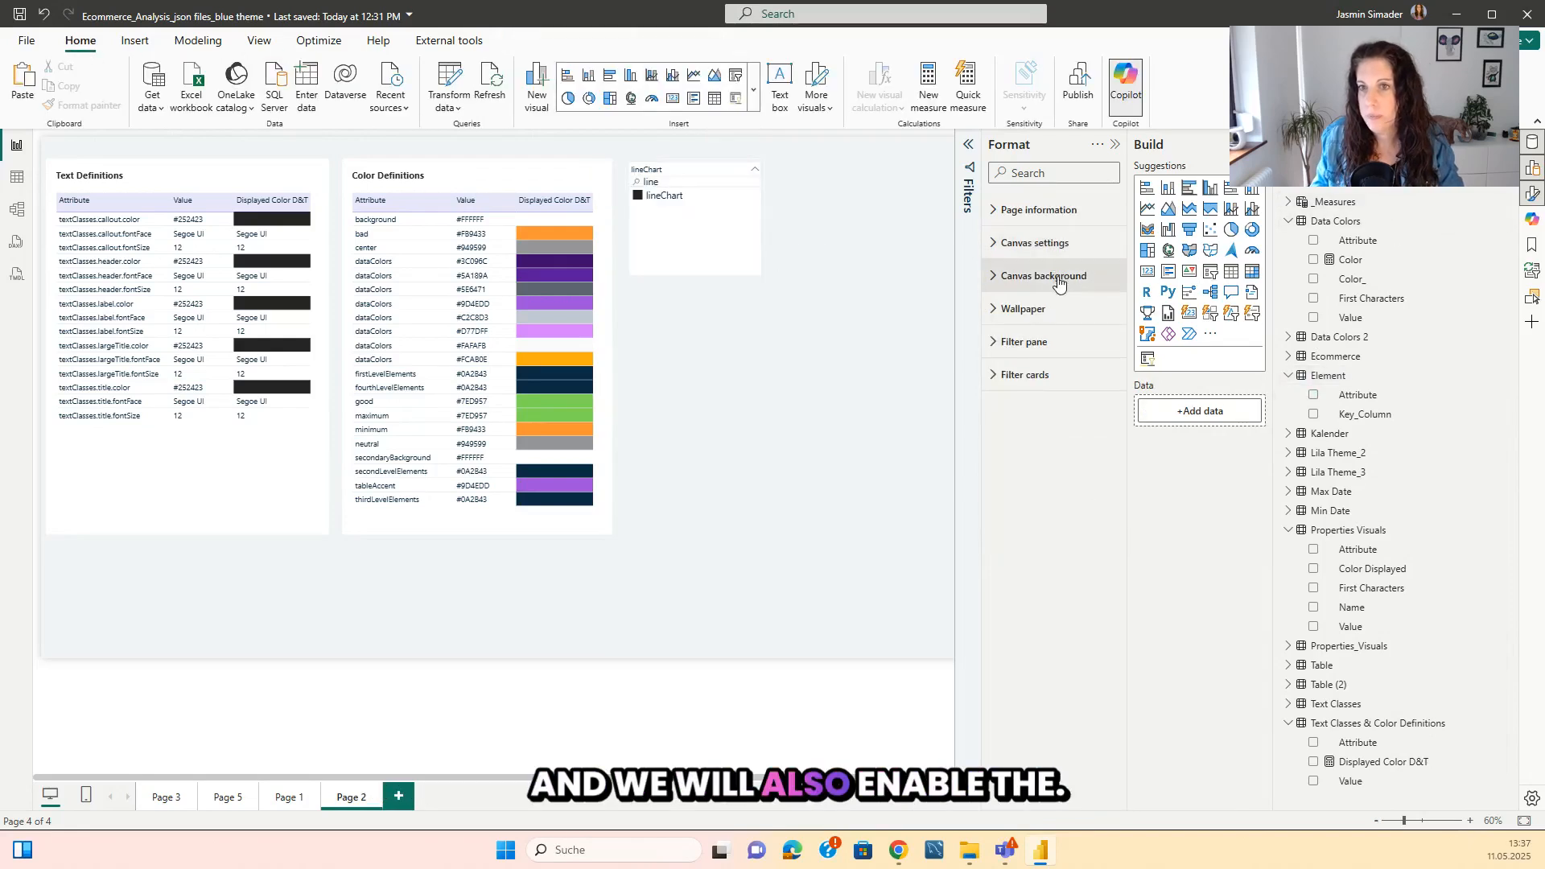
{"action": "left_click", "coordinate": [742, 323]}
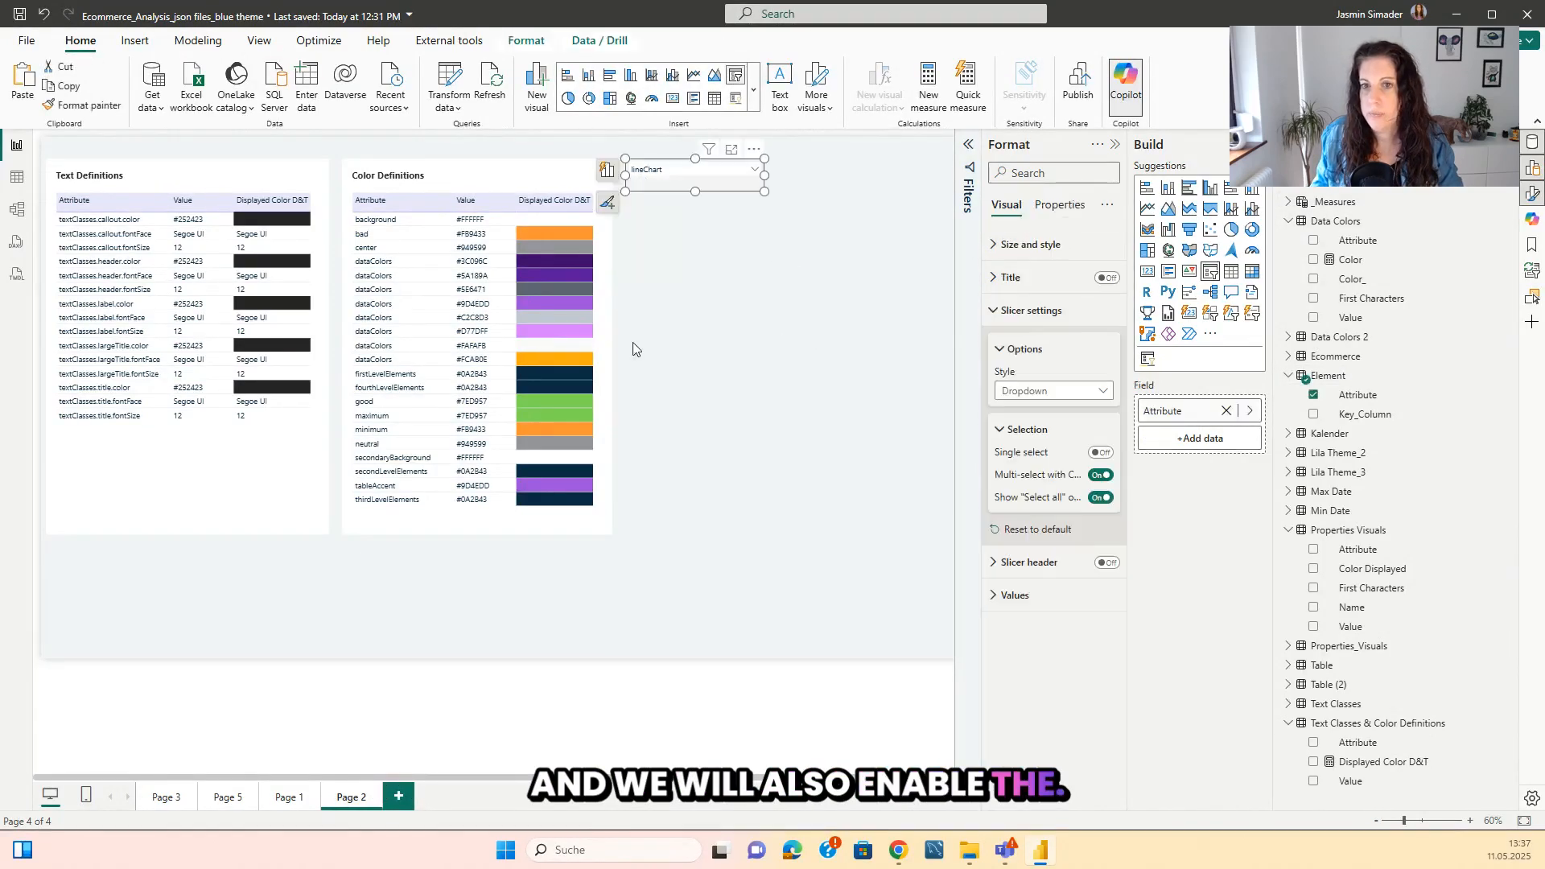
{"action": "left_click", "coordinate": [759, 337]}
{"action": "left_click", "coordinate": [1229, 283]}
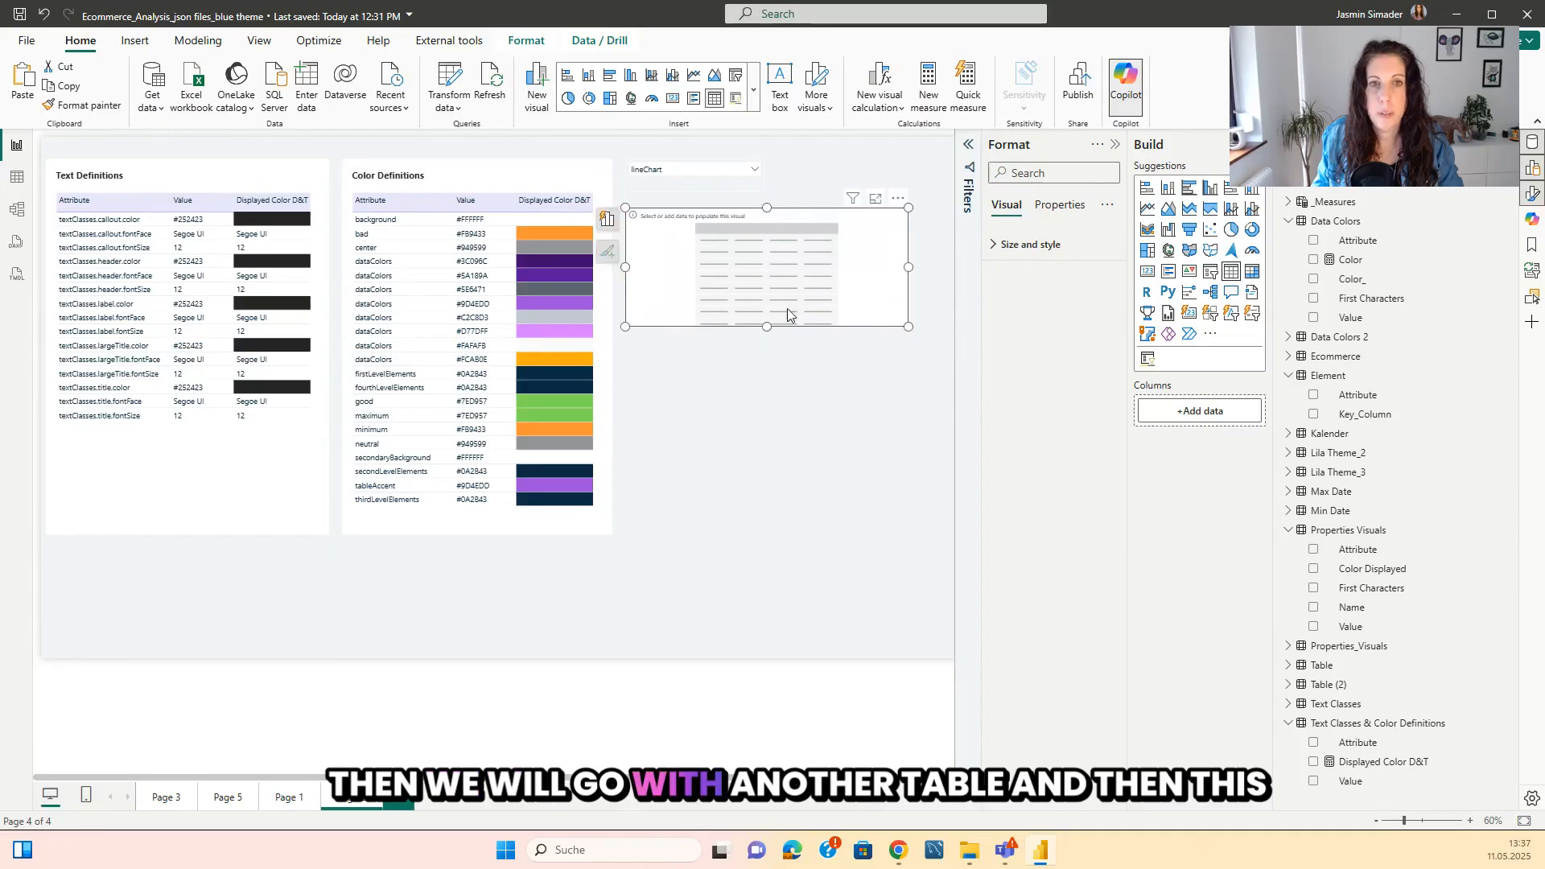
{"action": "left_click_drag", "start_coordinate": [767, 330], "coordinate": [755, 549]}
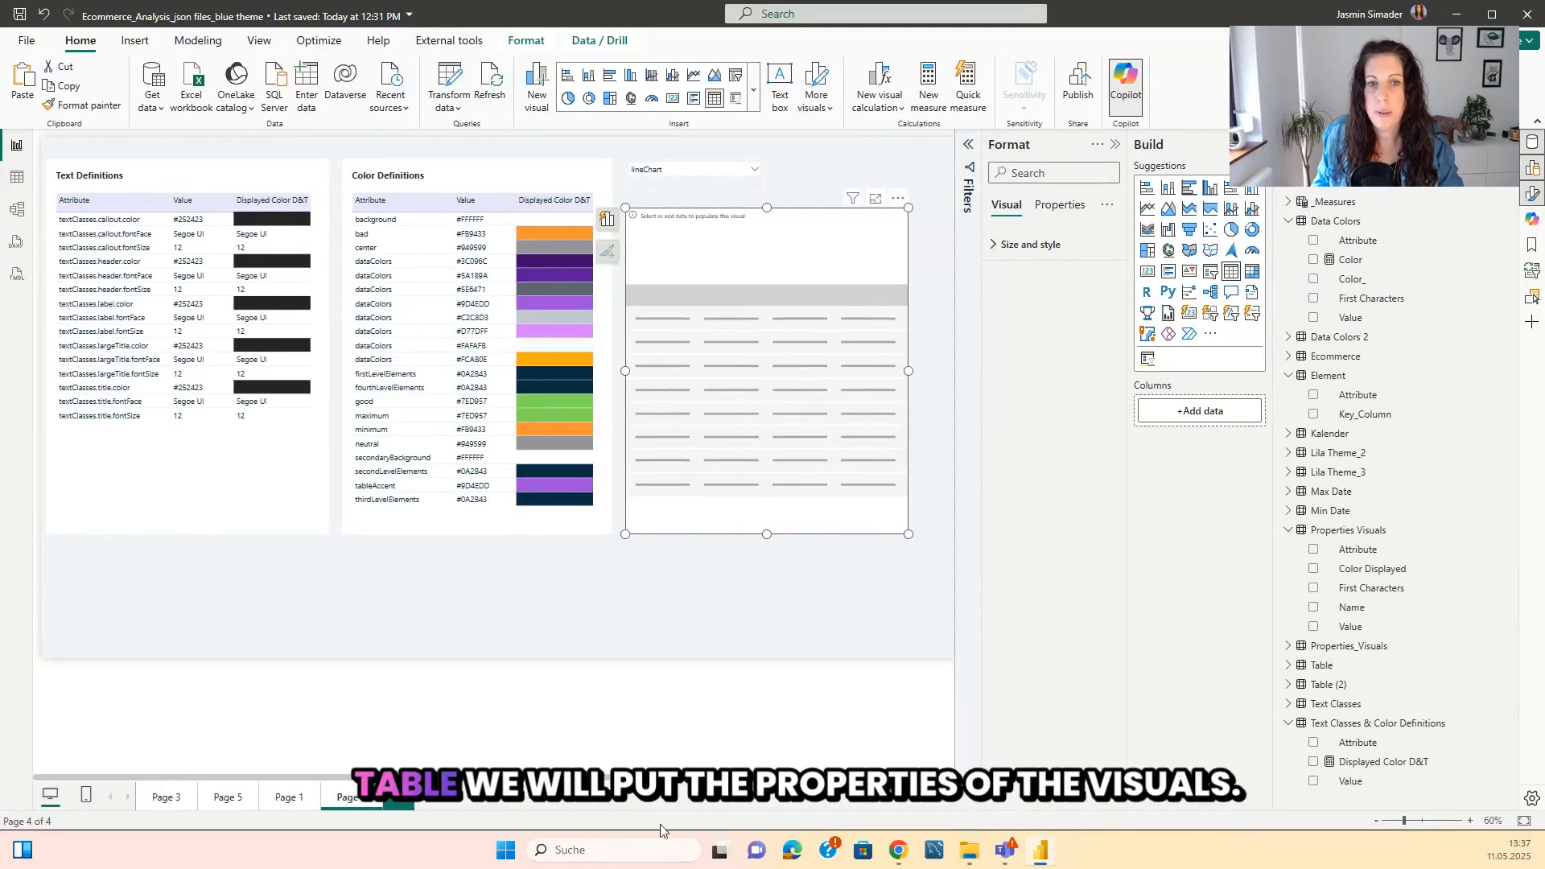
{"action": "left_click", "coordinate": [1117, 146]}
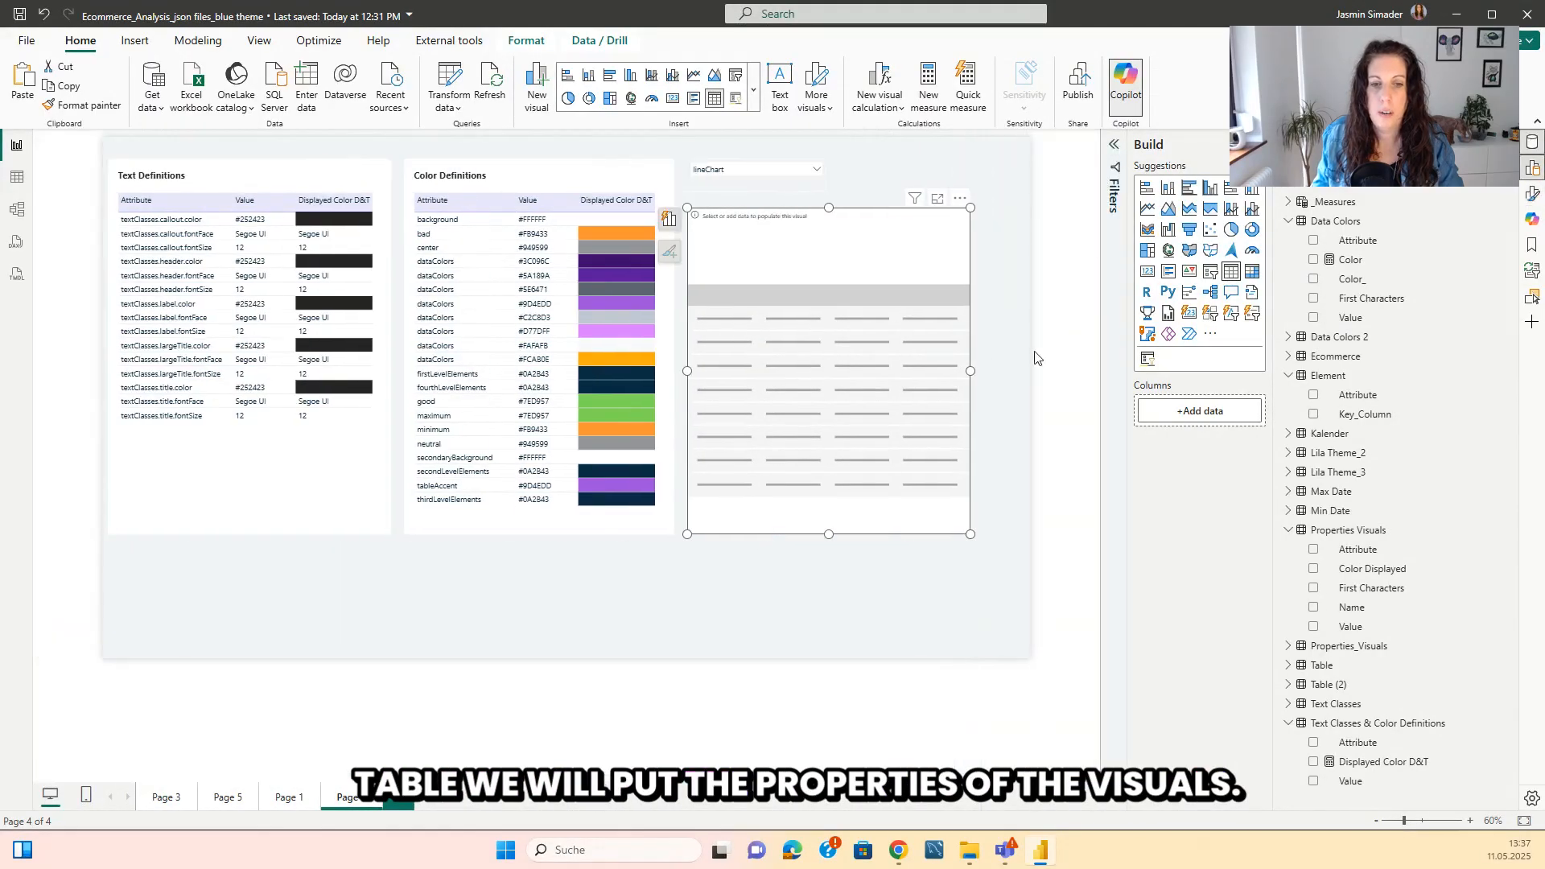
{"action": "left_click_drag", "start_coordinate": [968, 370], "coordinate": [1012, 360]}
Narrow the Attribute column in the Text Definitions table and make the Text Definitions and Color Definitions tables more compact.
{"action": "left_click", "coordinate": [364, 461]}
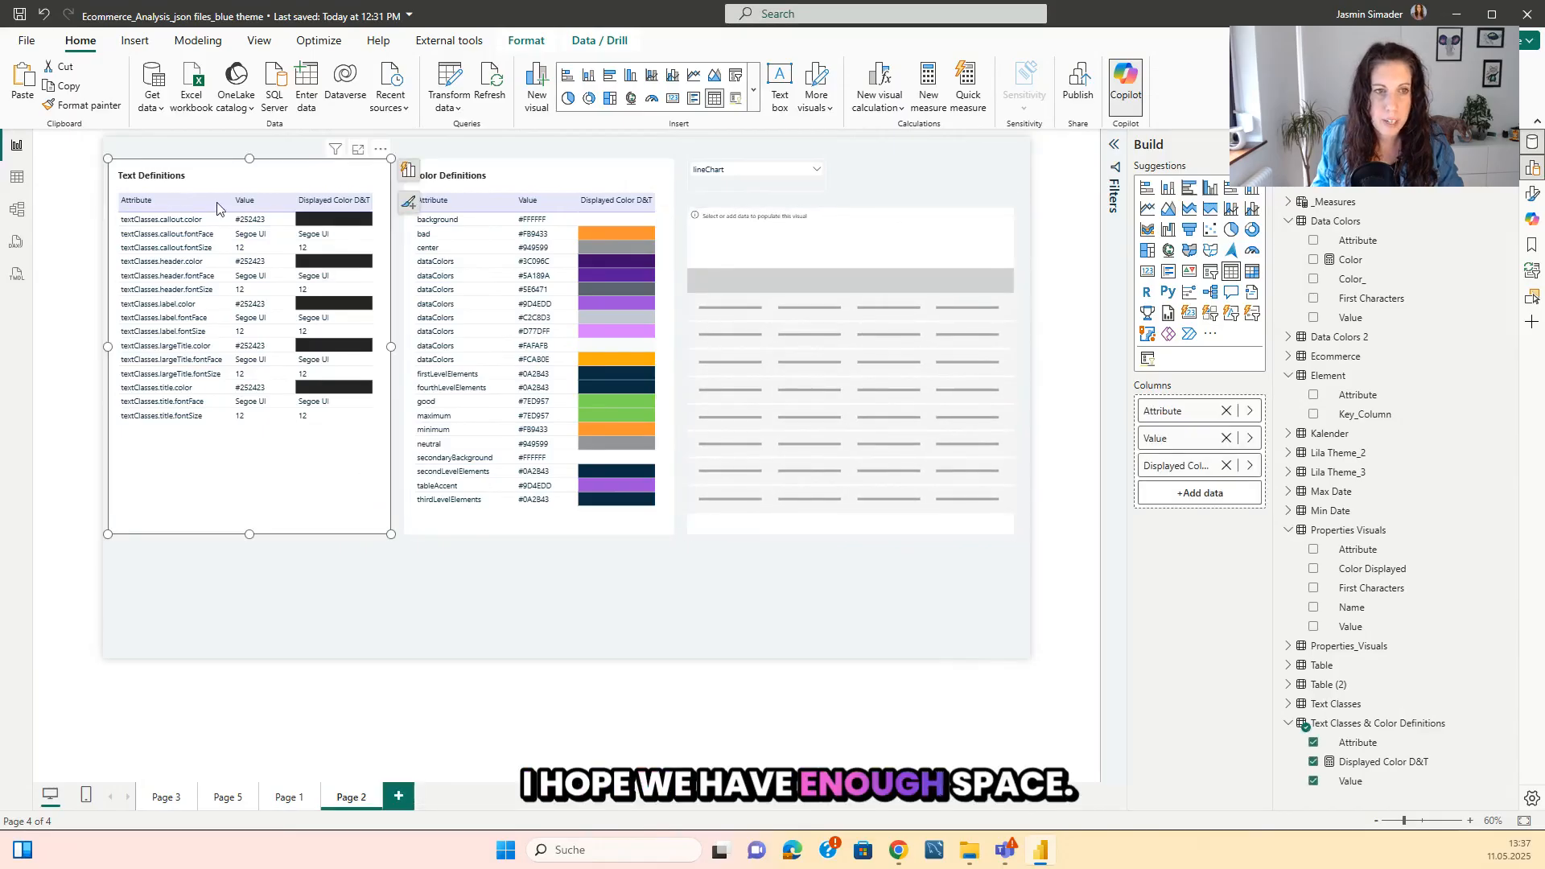
{"action": "left_click_drag", "start_coordinate": [230, 199], "coordinate": [207, 199]}
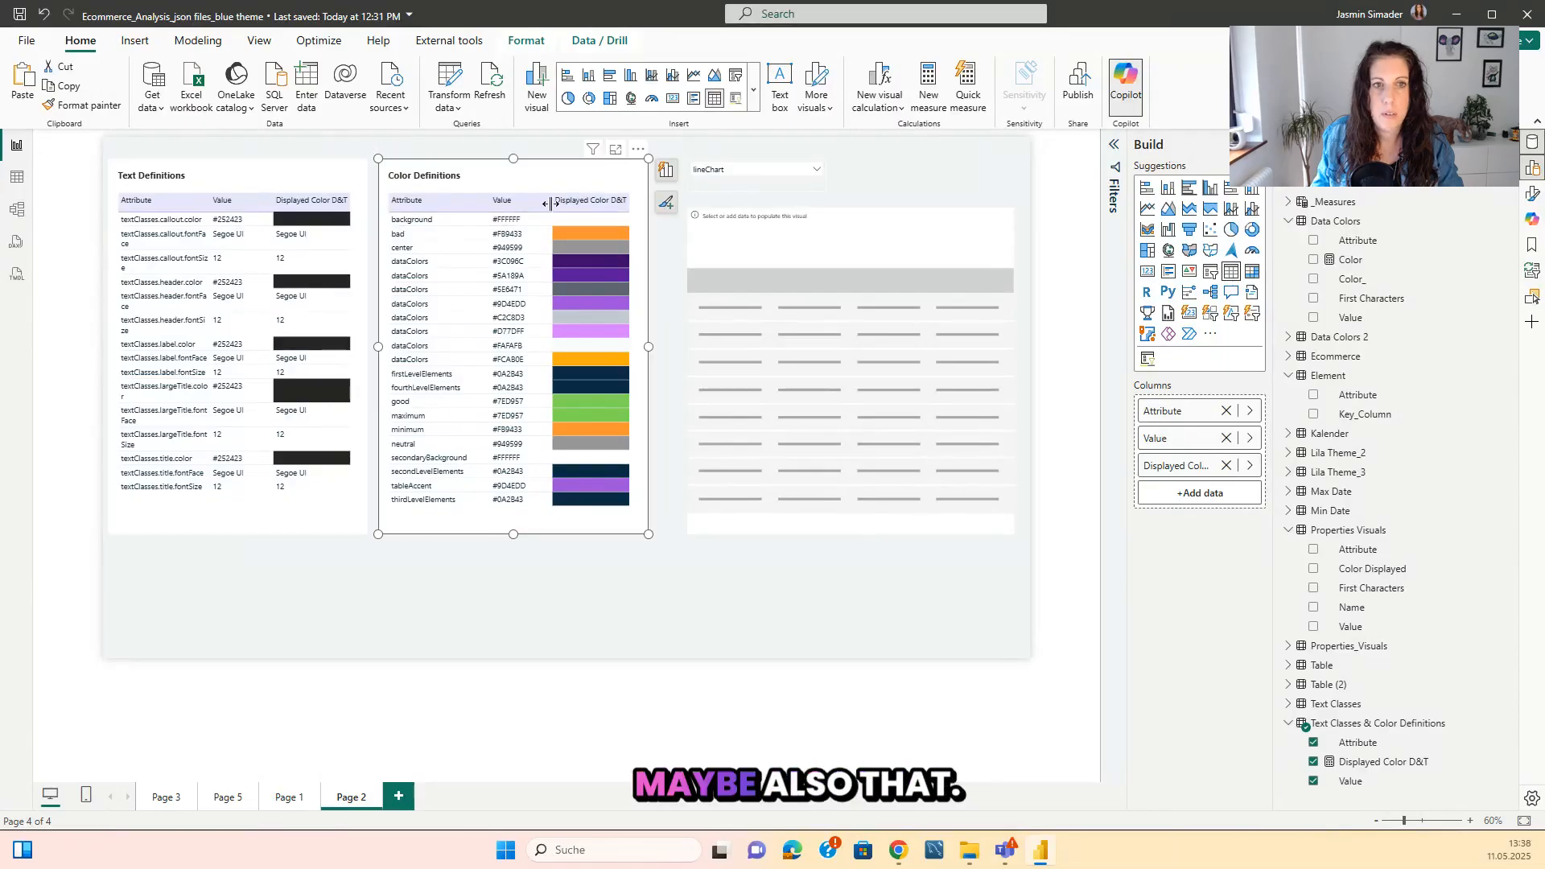
{"action": "left_click_drag", "start_coordinate": [550, 203], "coordinate": [541, 205]}
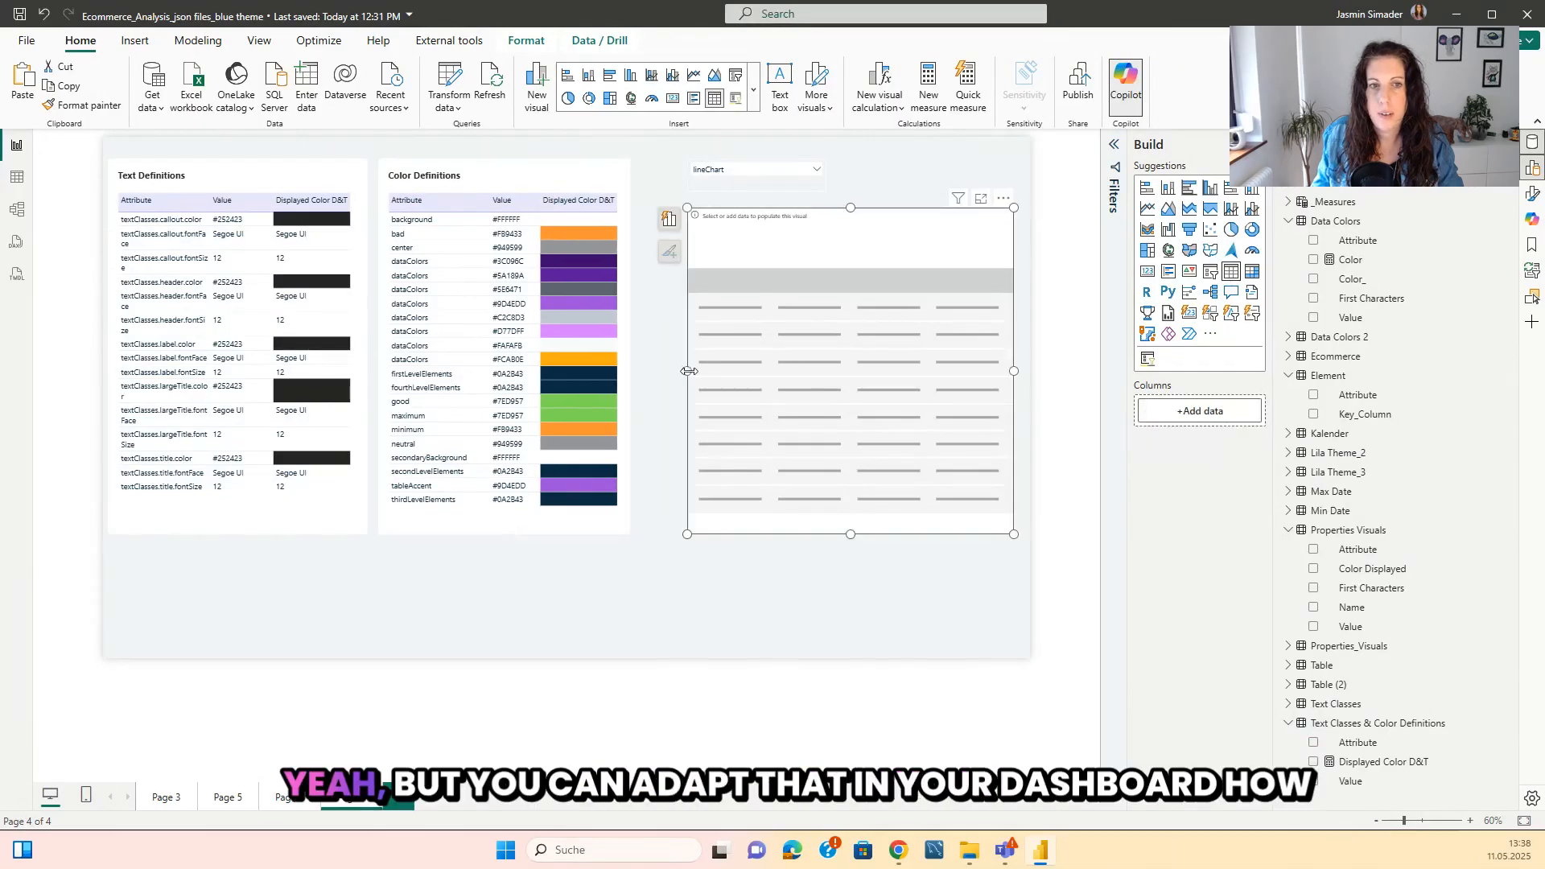
Extend the empty table's left edge towards the Color Definitions table and align the slicer with that edge.
{"action": "left_click_drag", "start_coordinate": [687, 370], "coordinate": [643, 377]}
{"action": "left_click_drag", "start_coordinate": [742, 183], "coordinate": [697, 185]}
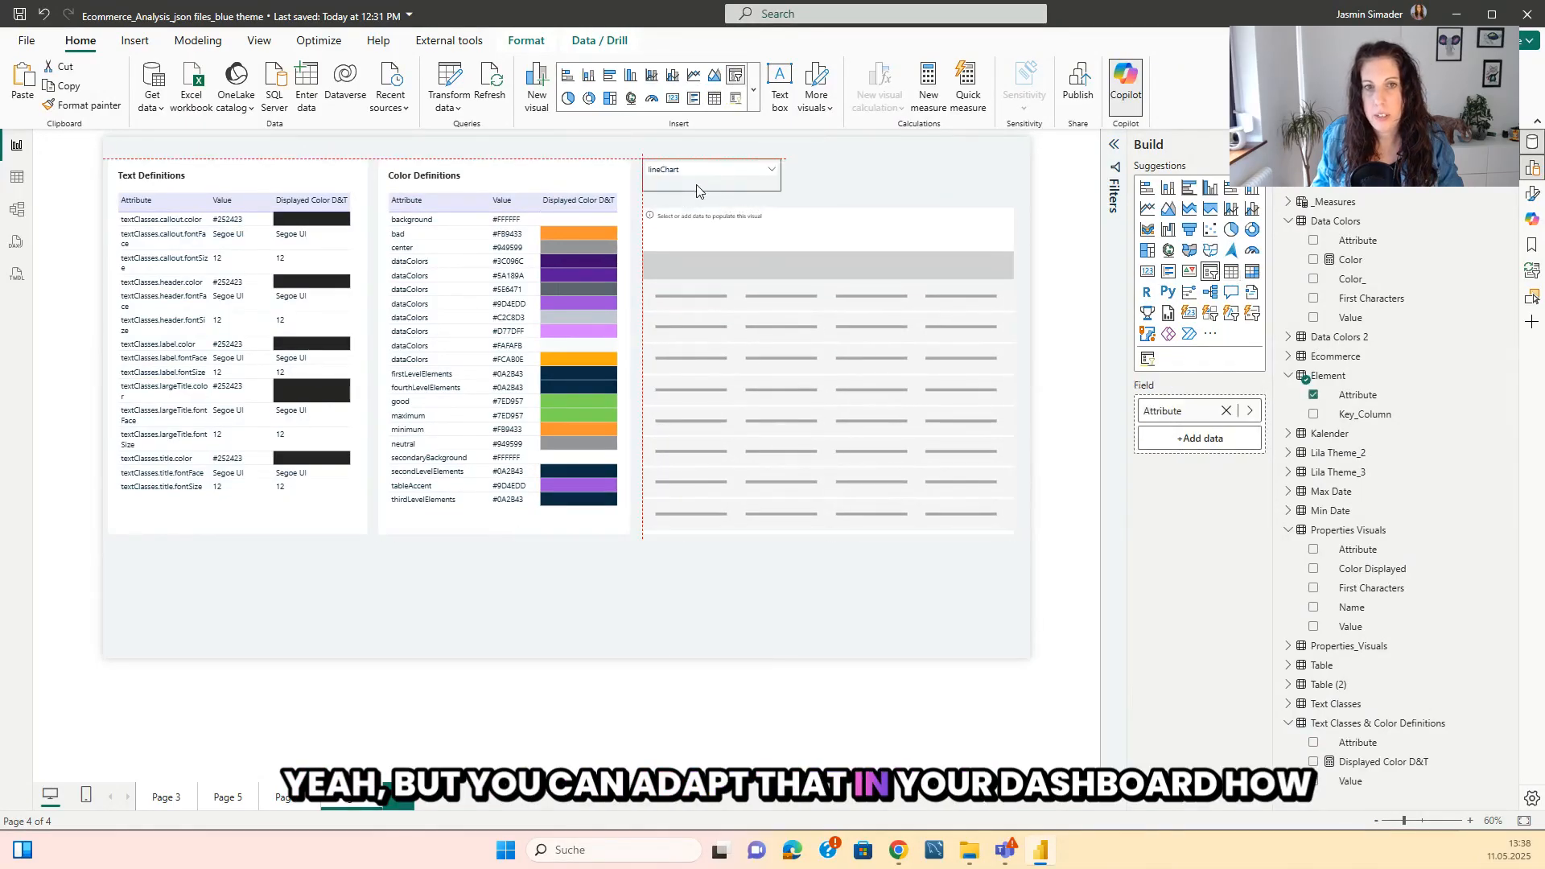
{"action": "left_click", "coordinate": [795, 568]}
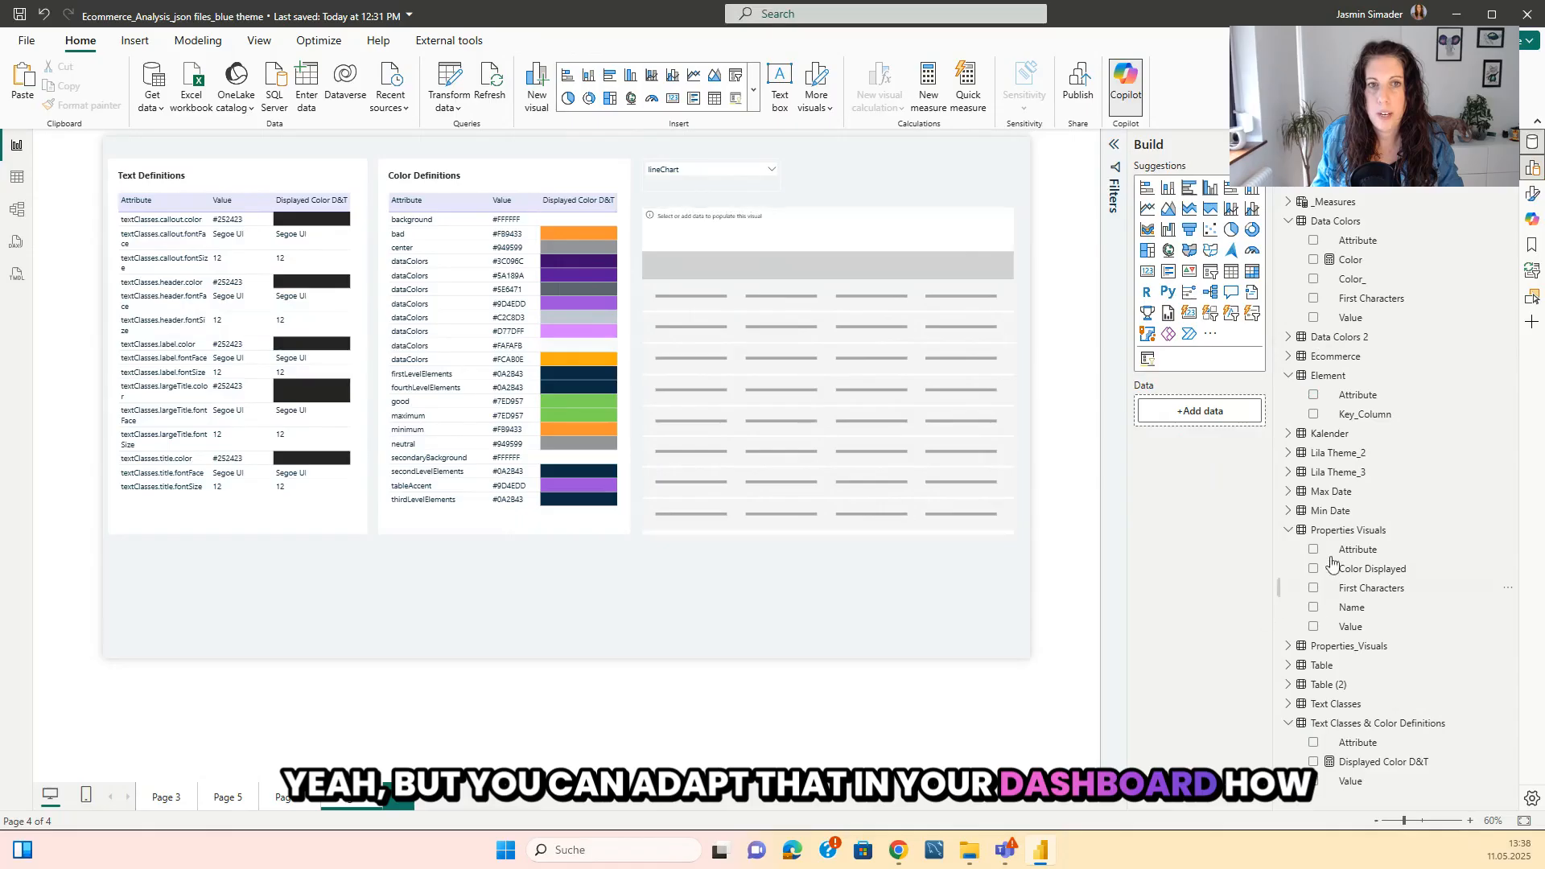
Fill the empty table with Attribute, Name, Value and Color Displayed from Properties Visuals, in that column order.
{"action": "left_click", "coordinate": [1301, 652]}
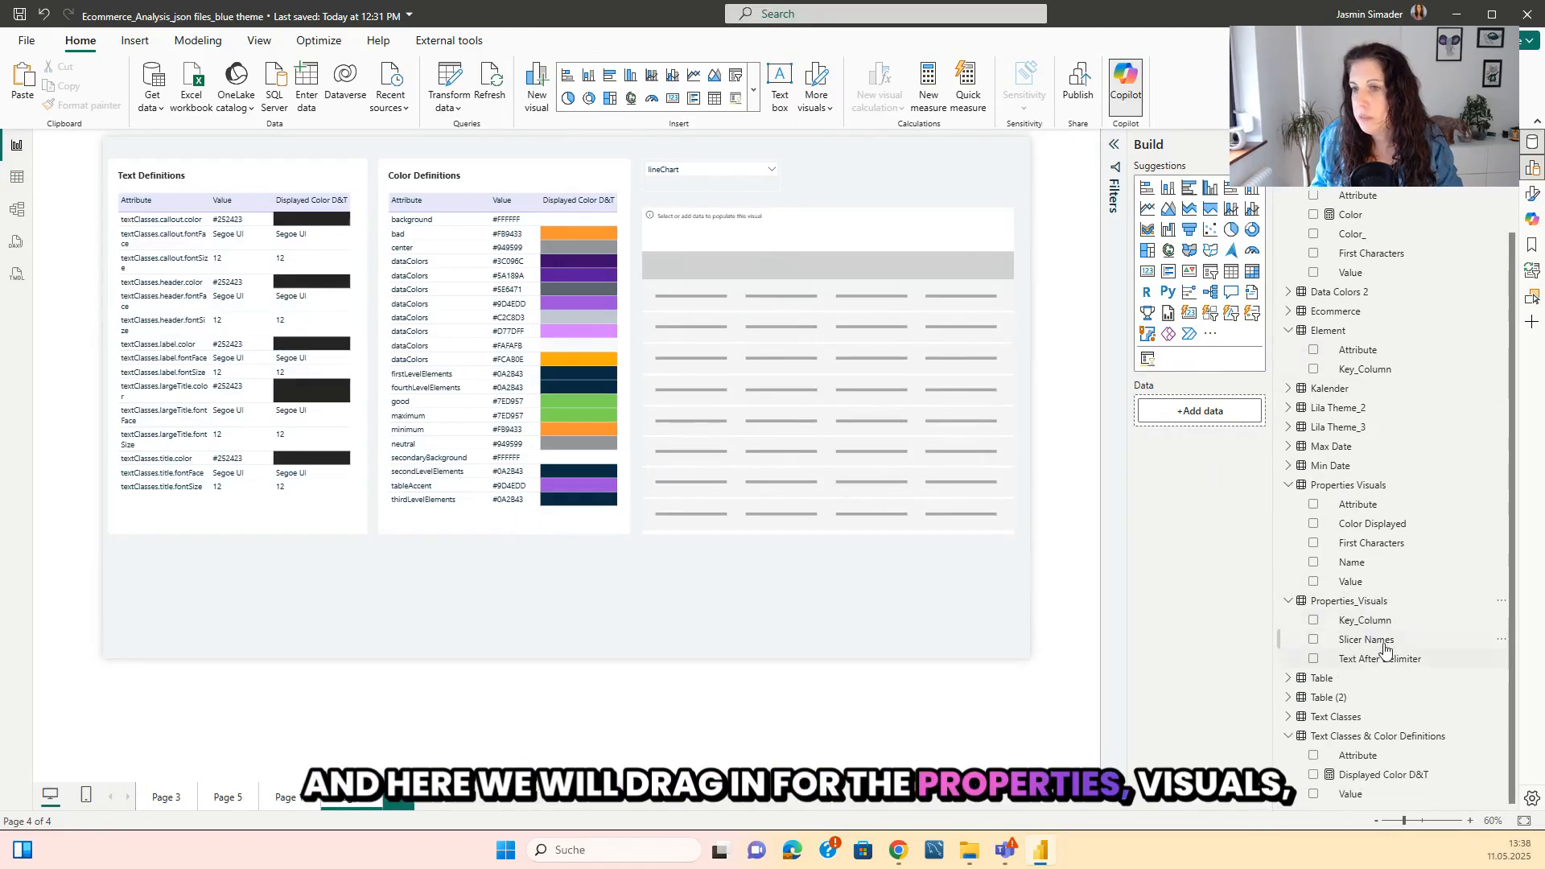
{"action": "left_click_drag", "start_coordinate": [808, 430], "coordinate": [804, 428]}
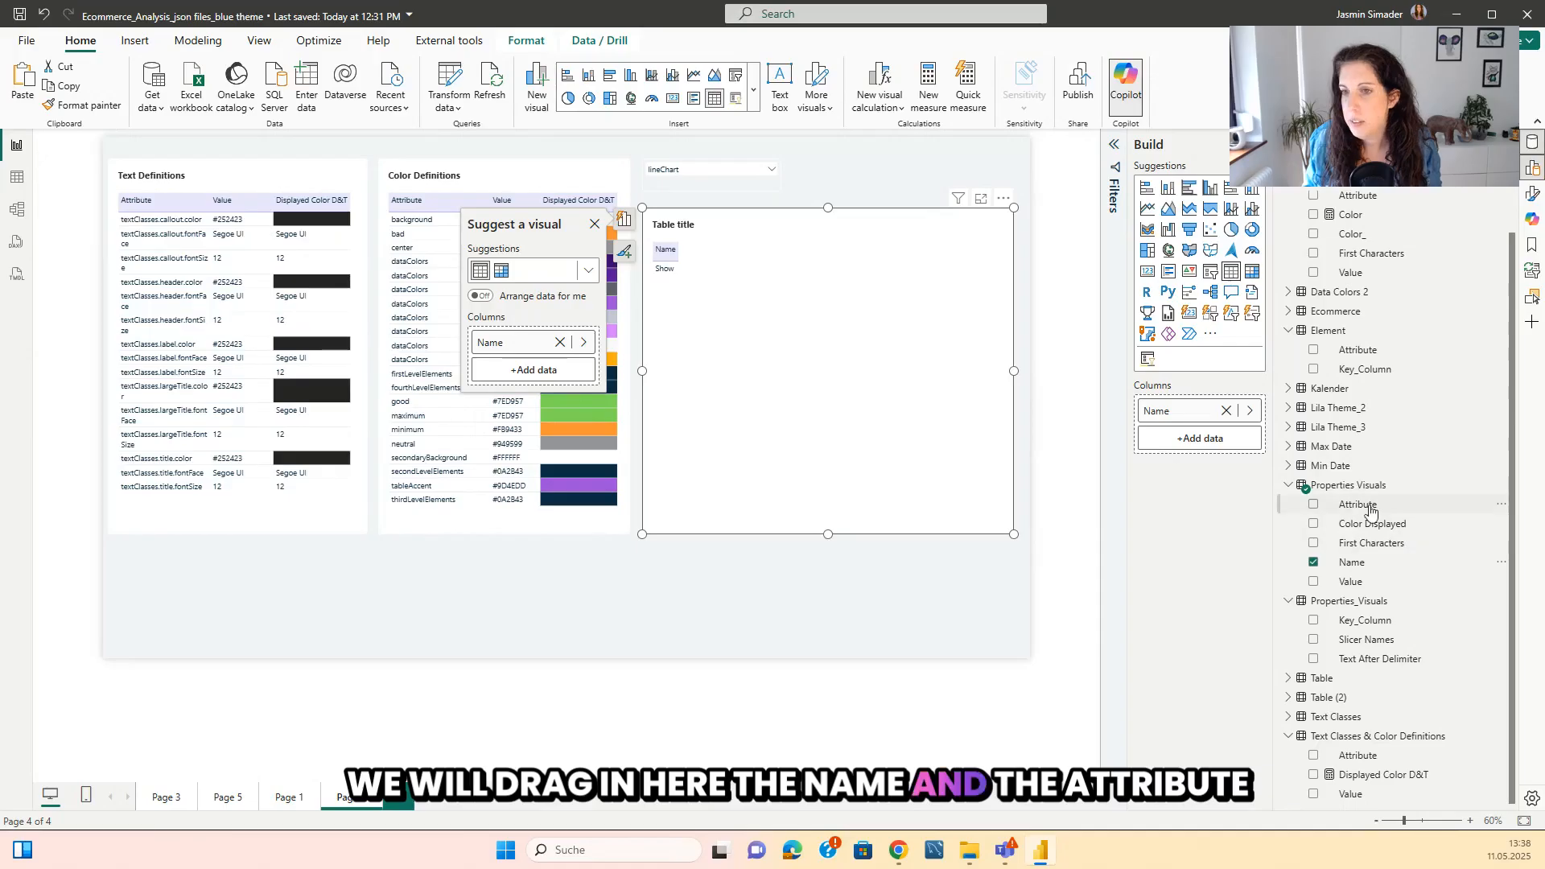
{"action": "left_click_drag", "start_coordinate": [1370, 512], "coordinate": [819, 383]}
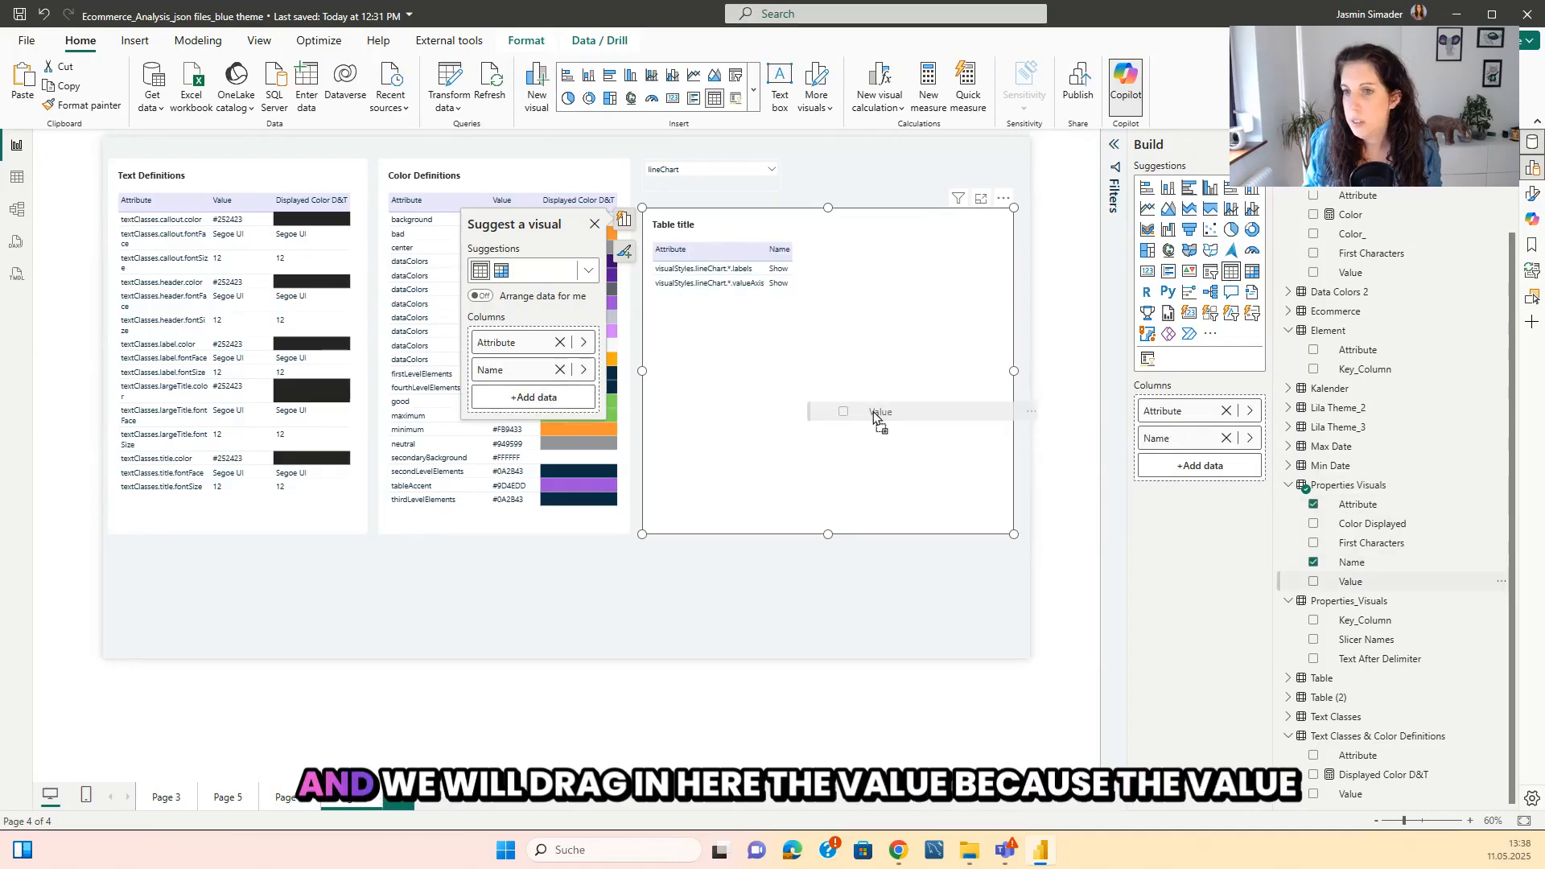
{"action": "left_click_drag", "start_coordinate": [876, 413], "coordinate": [869, 414]}
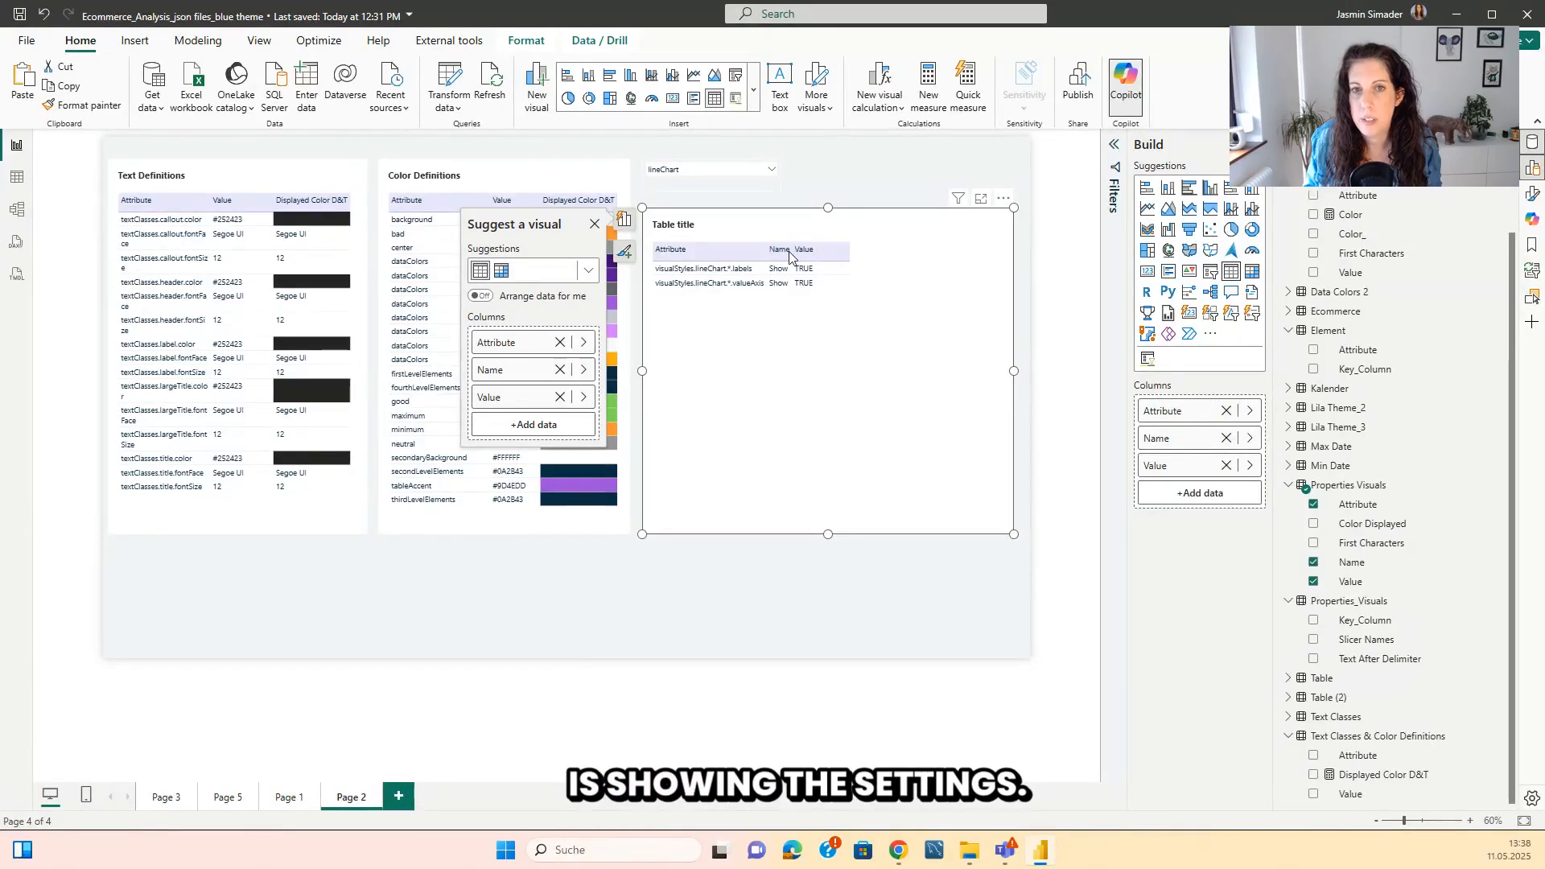
{"action": "left_click_drag", "start_coordinate": [1372, 523], "coordinate": [894, 398]}
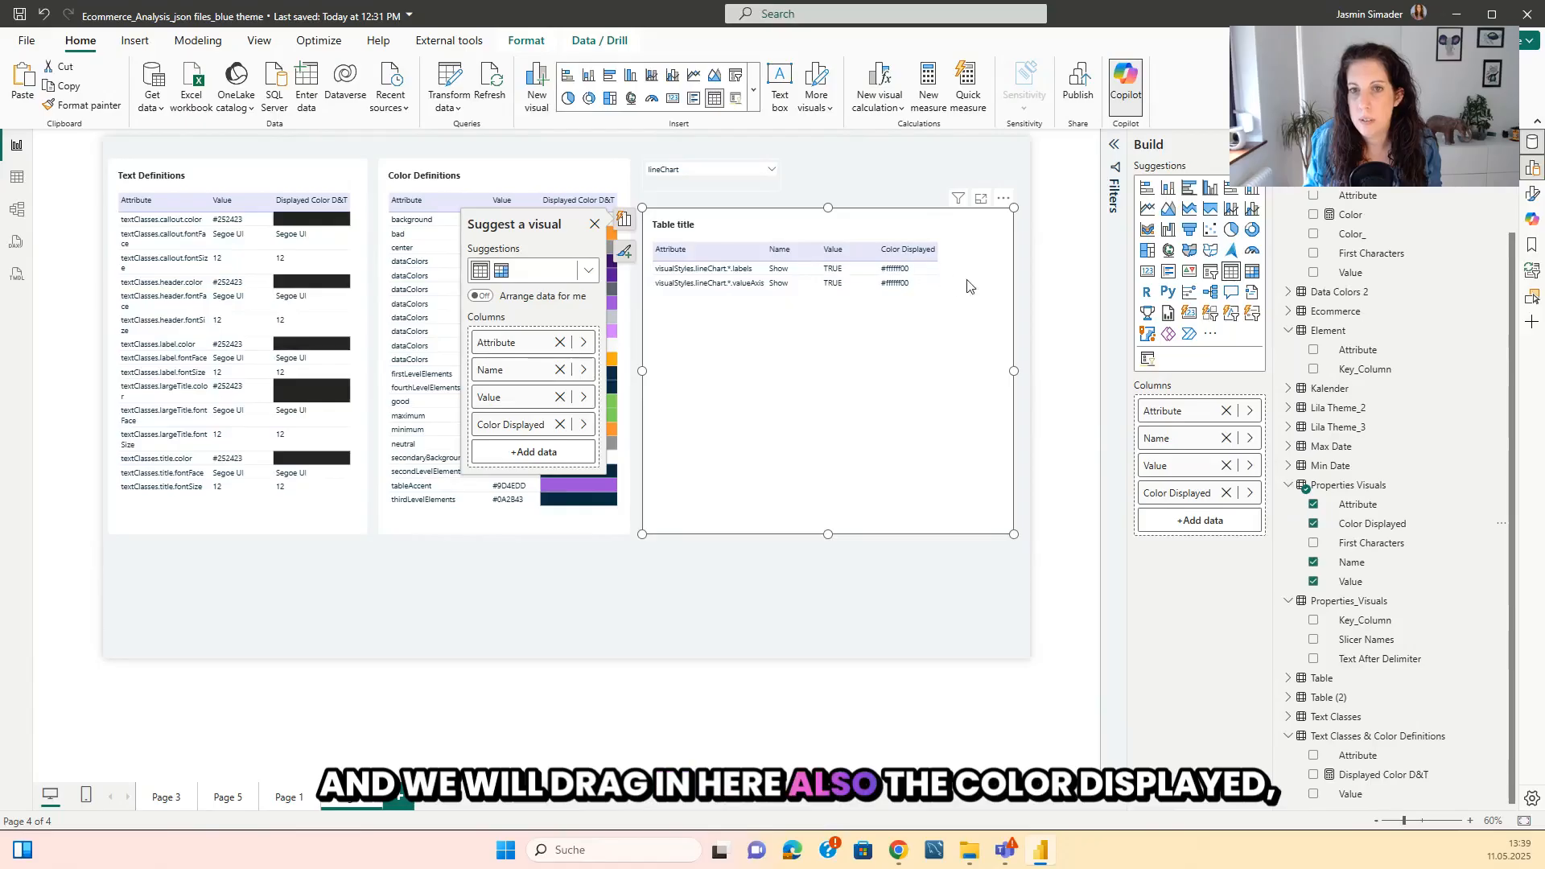
Enable a background color for the Color Displayed column, formatted by field value based on Color Displayed.
{"action": "left_click", "coordinate": [1534, 219]}
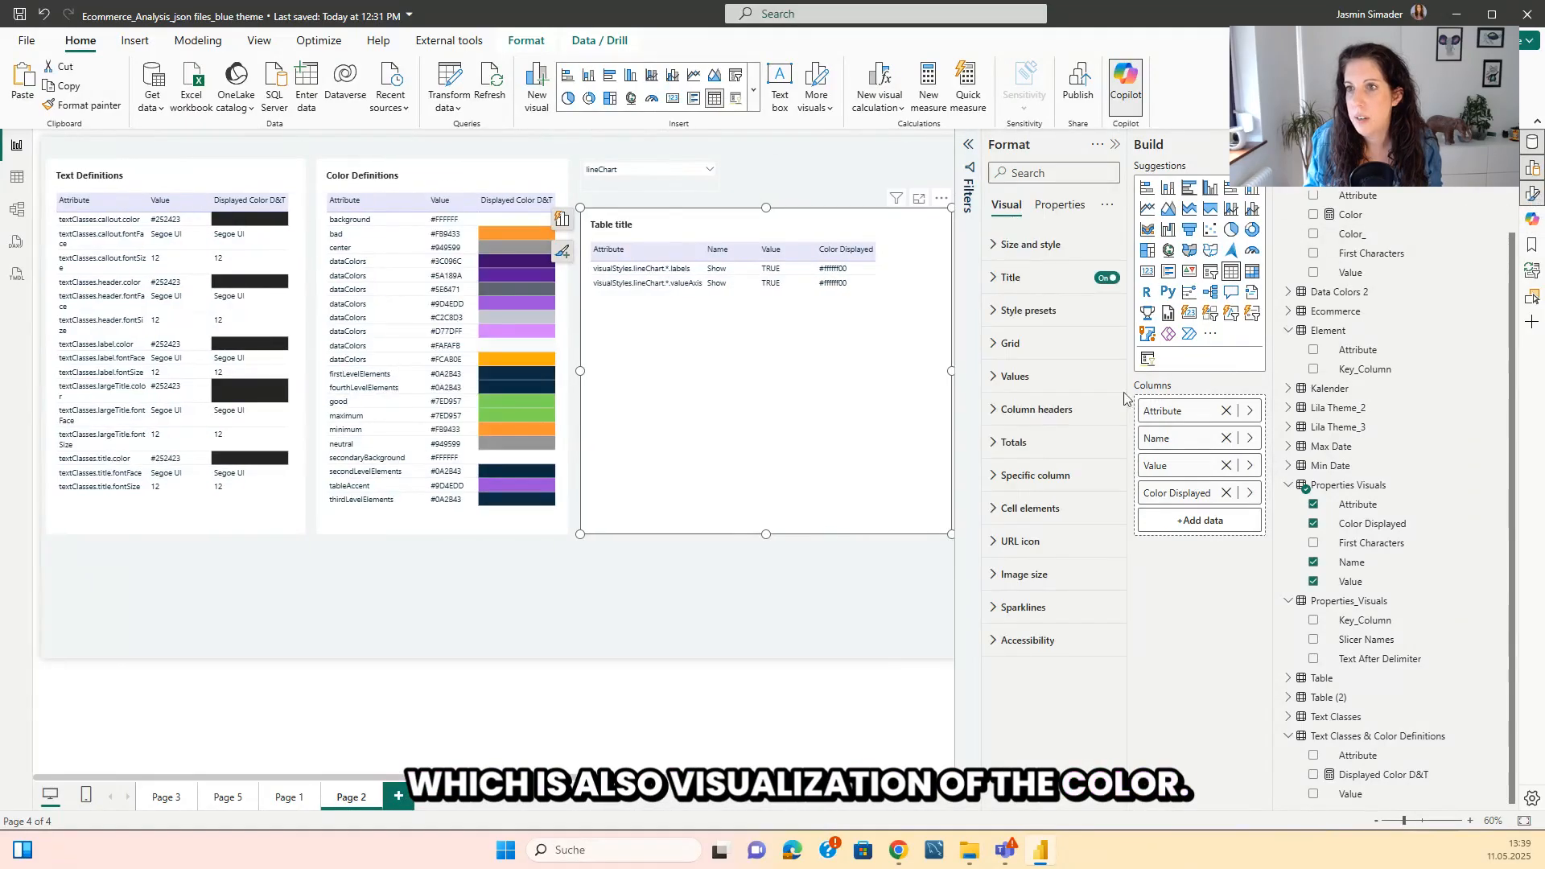
{"action": "left_click", "coordinate": [1050, 508]}
{"action": "left_click", "coordinate": [1053, 588]}
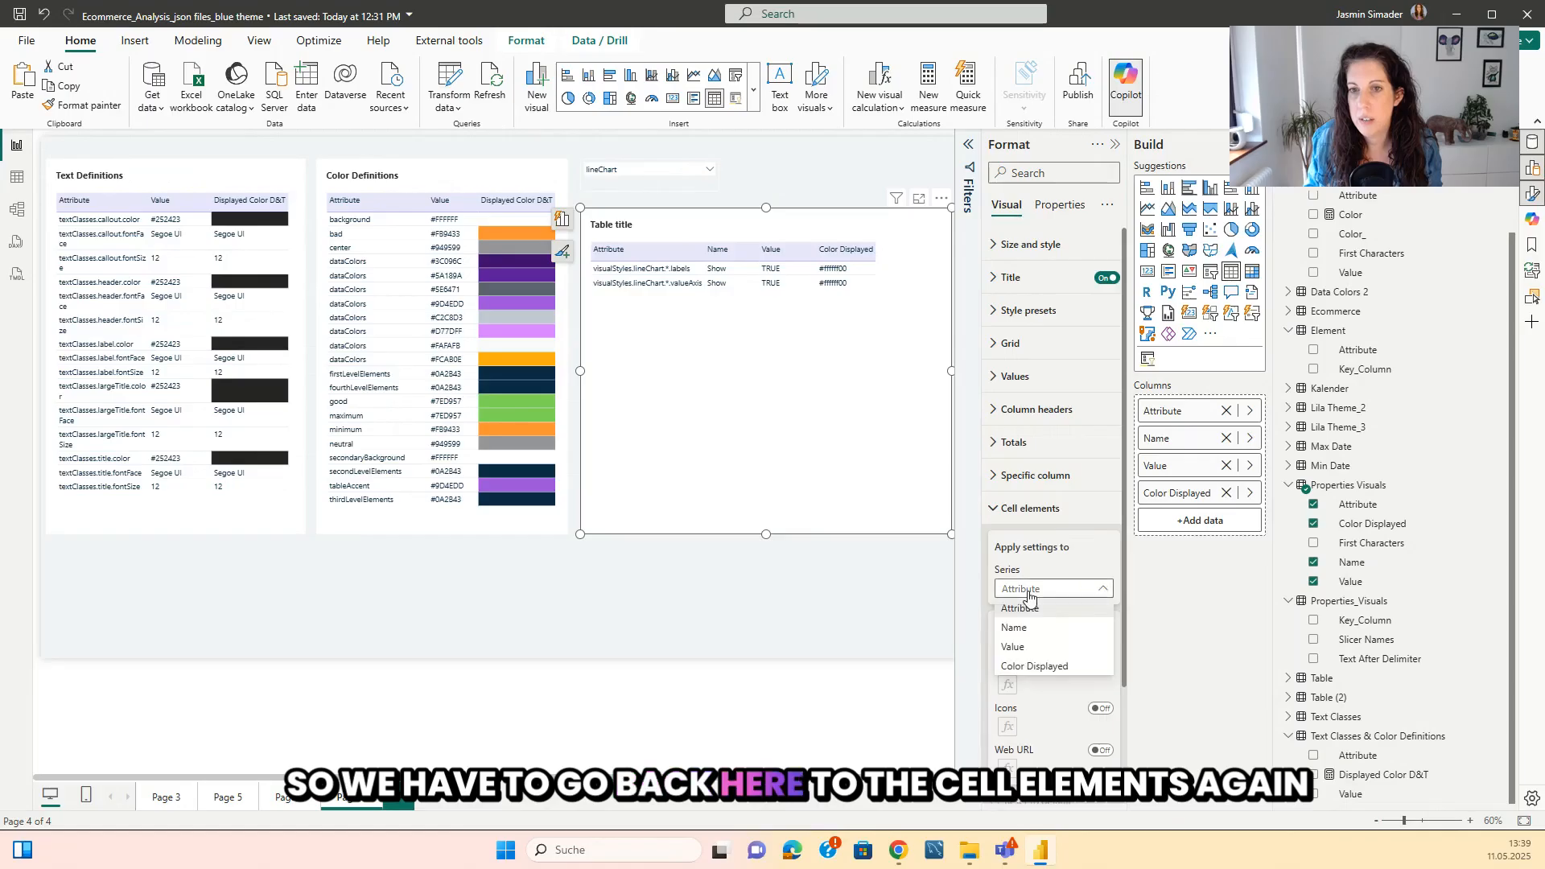
{"action": "left_click", "coordinate": [1046, 670]}
{"action": "left_click", "coordinate": [1104, 626]}
{"action": "left_click", "coordinate": [1009, 643]}
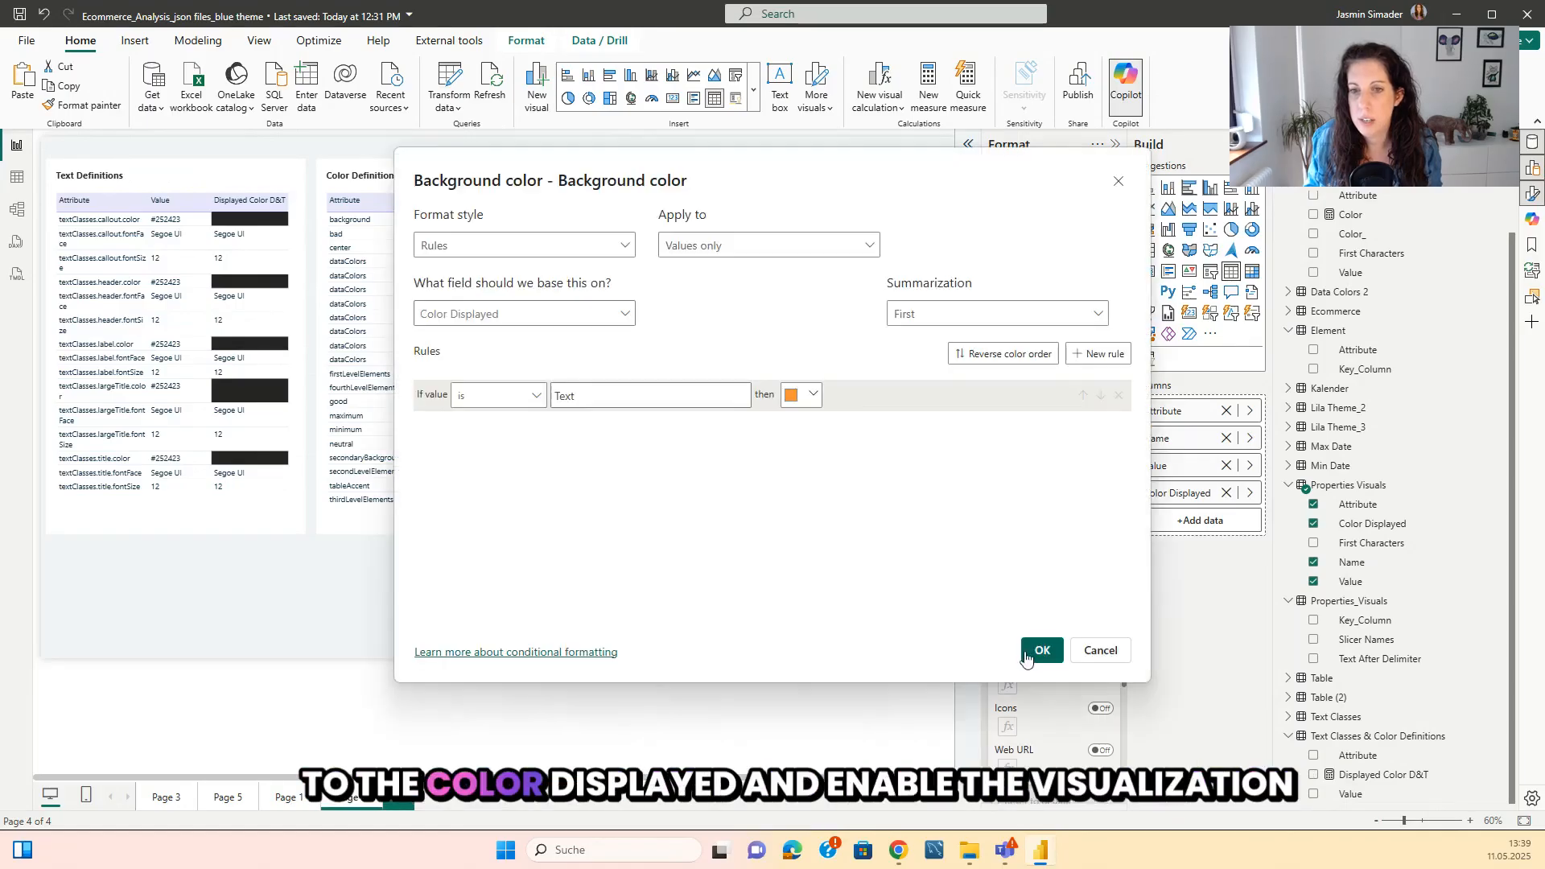
{"action": "left_click", "coordinate": [475, 248]}
{"action": "left_click", "coordinate": [465, 321]}
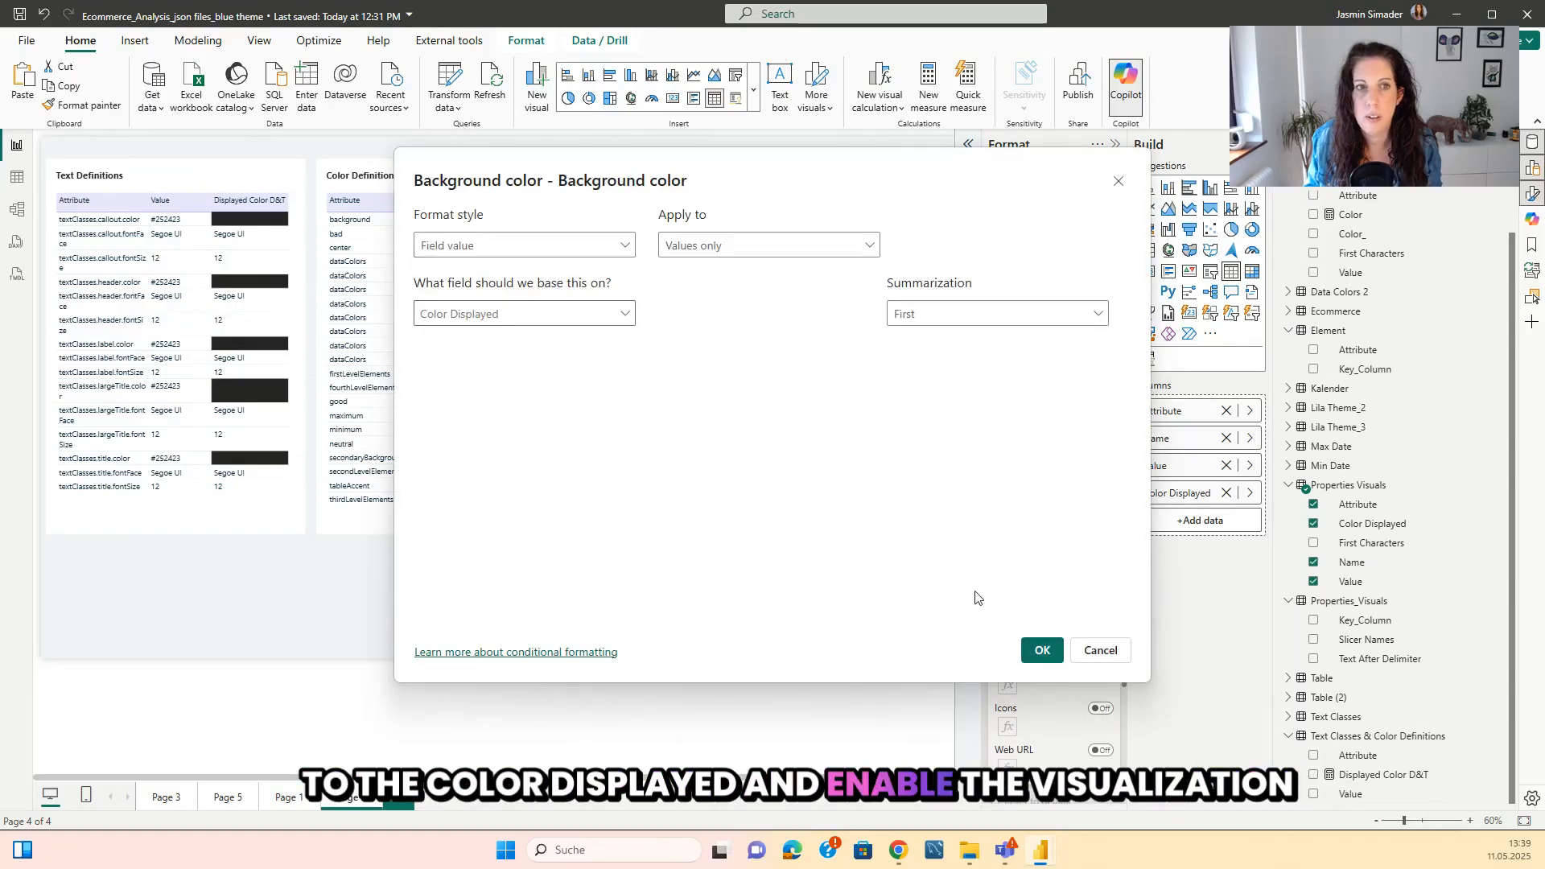
{"action": "left_click", "coordinate": [1039, 650]}
Format the Color Displayed column's font color by field value based on Color Displayed.
{"action": "left_click", "coordinate": [1008, 684]}
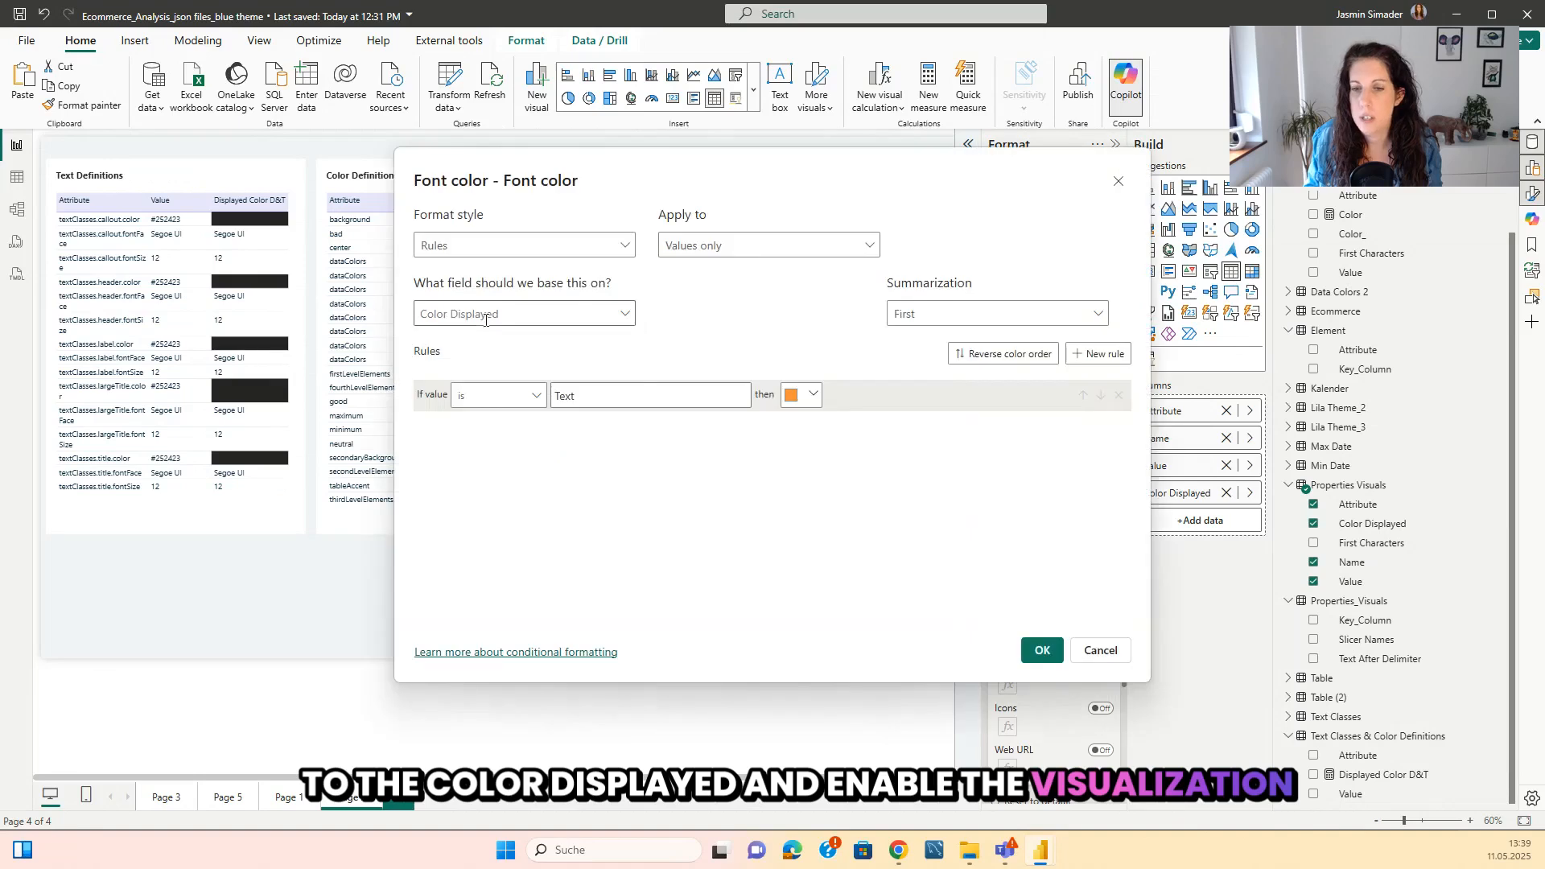
{"action": "left_click", "coordinate": [485, 246]}
{"action": "left_click", "coordinate": [483, 315]}
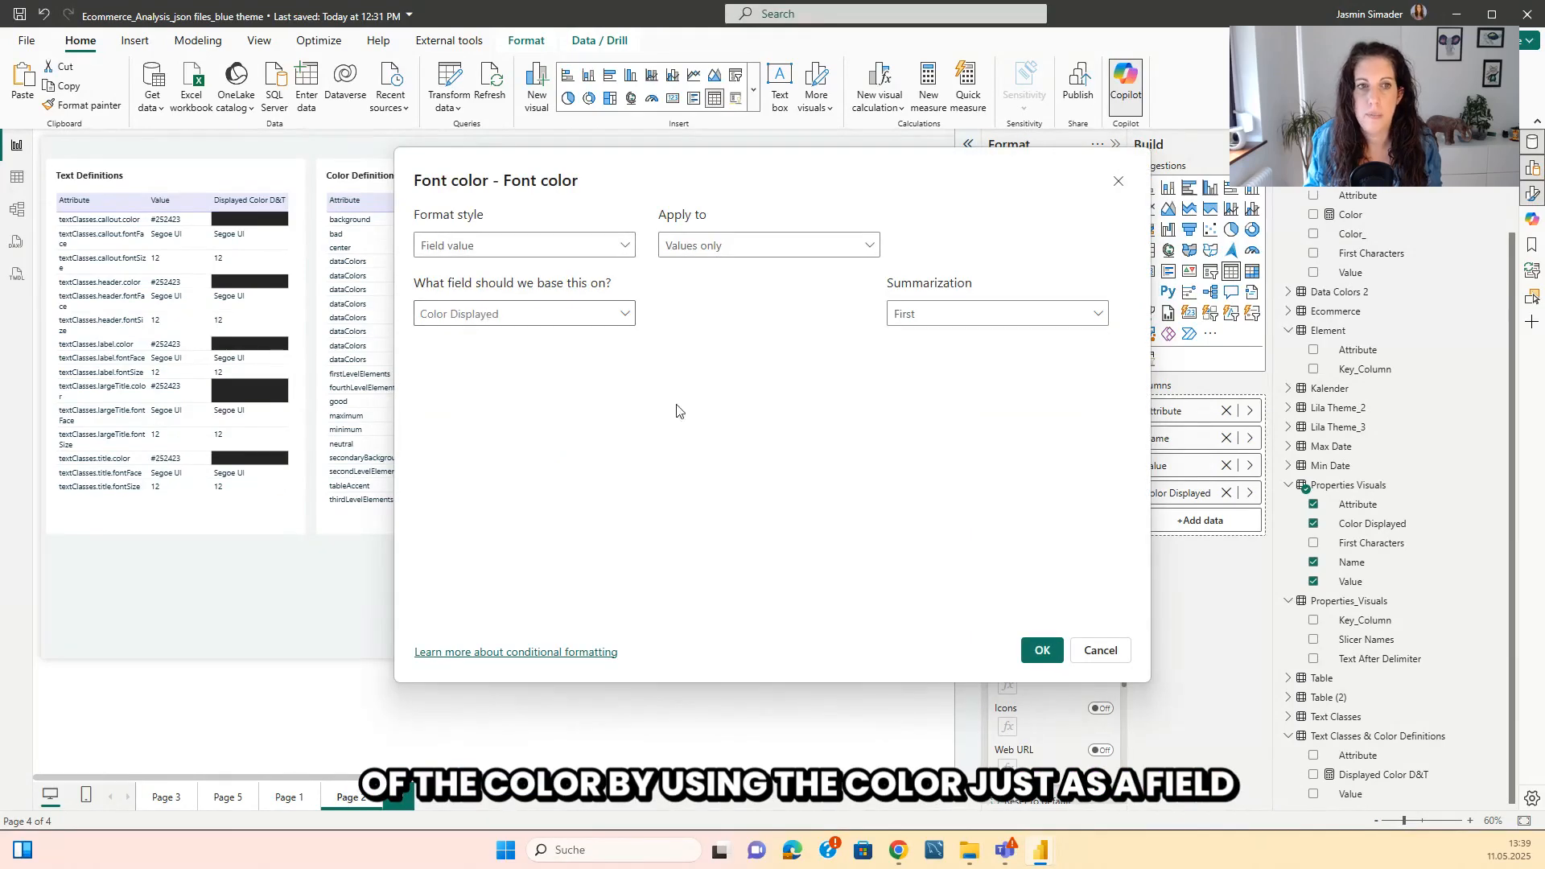
{"action": "left_click", "coordinate": [1042, 650]}
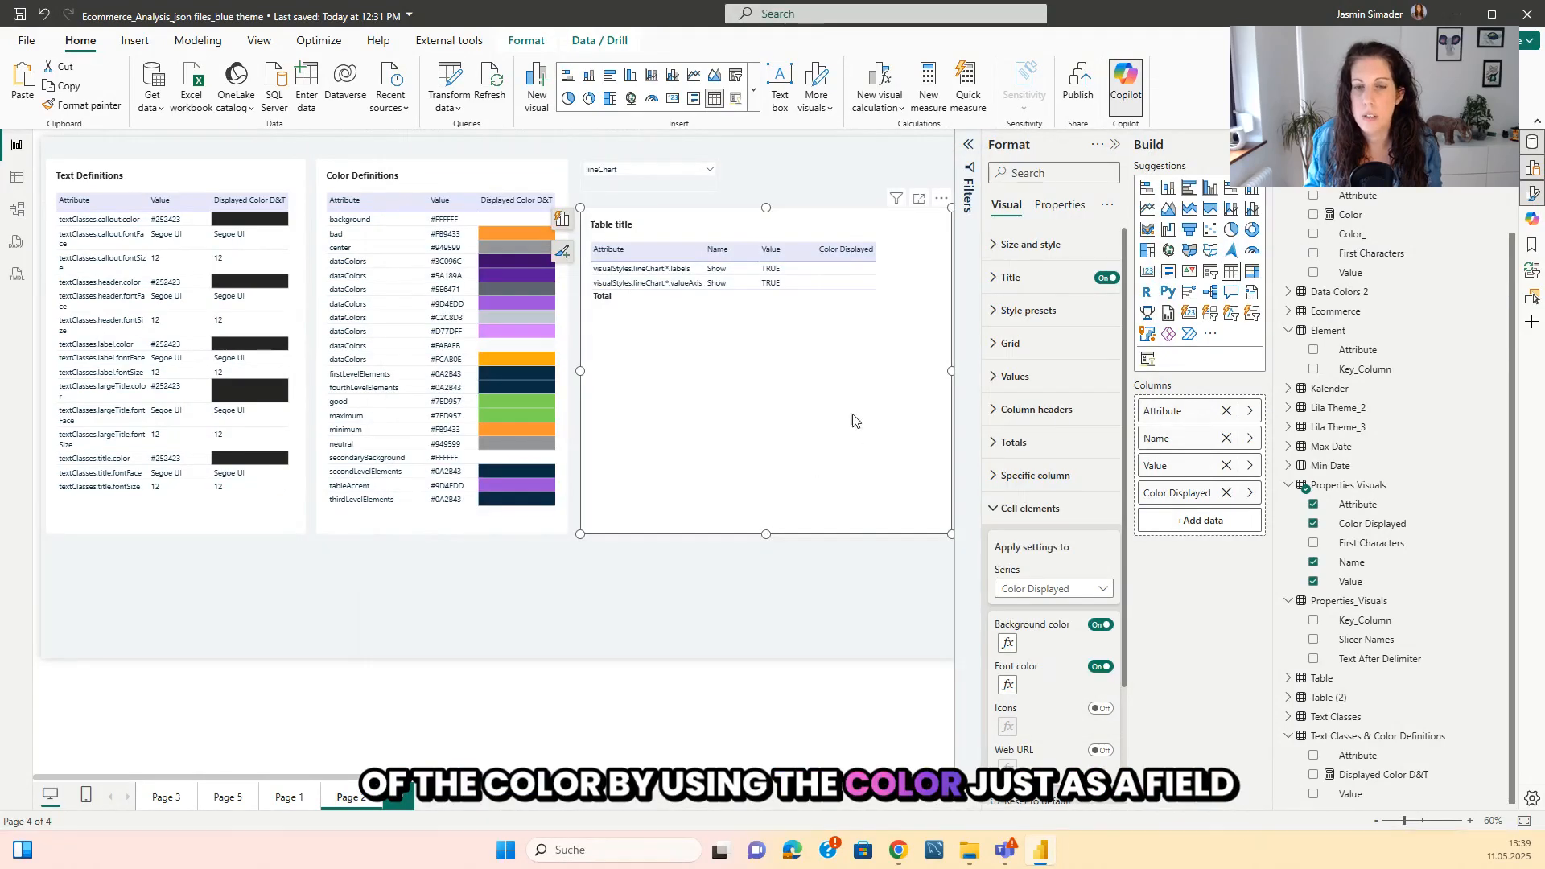
Search the slicer's values for "cluster" and select clusteredColumnChart.
{"action": "left_click", "coordinate": [708, 170]}
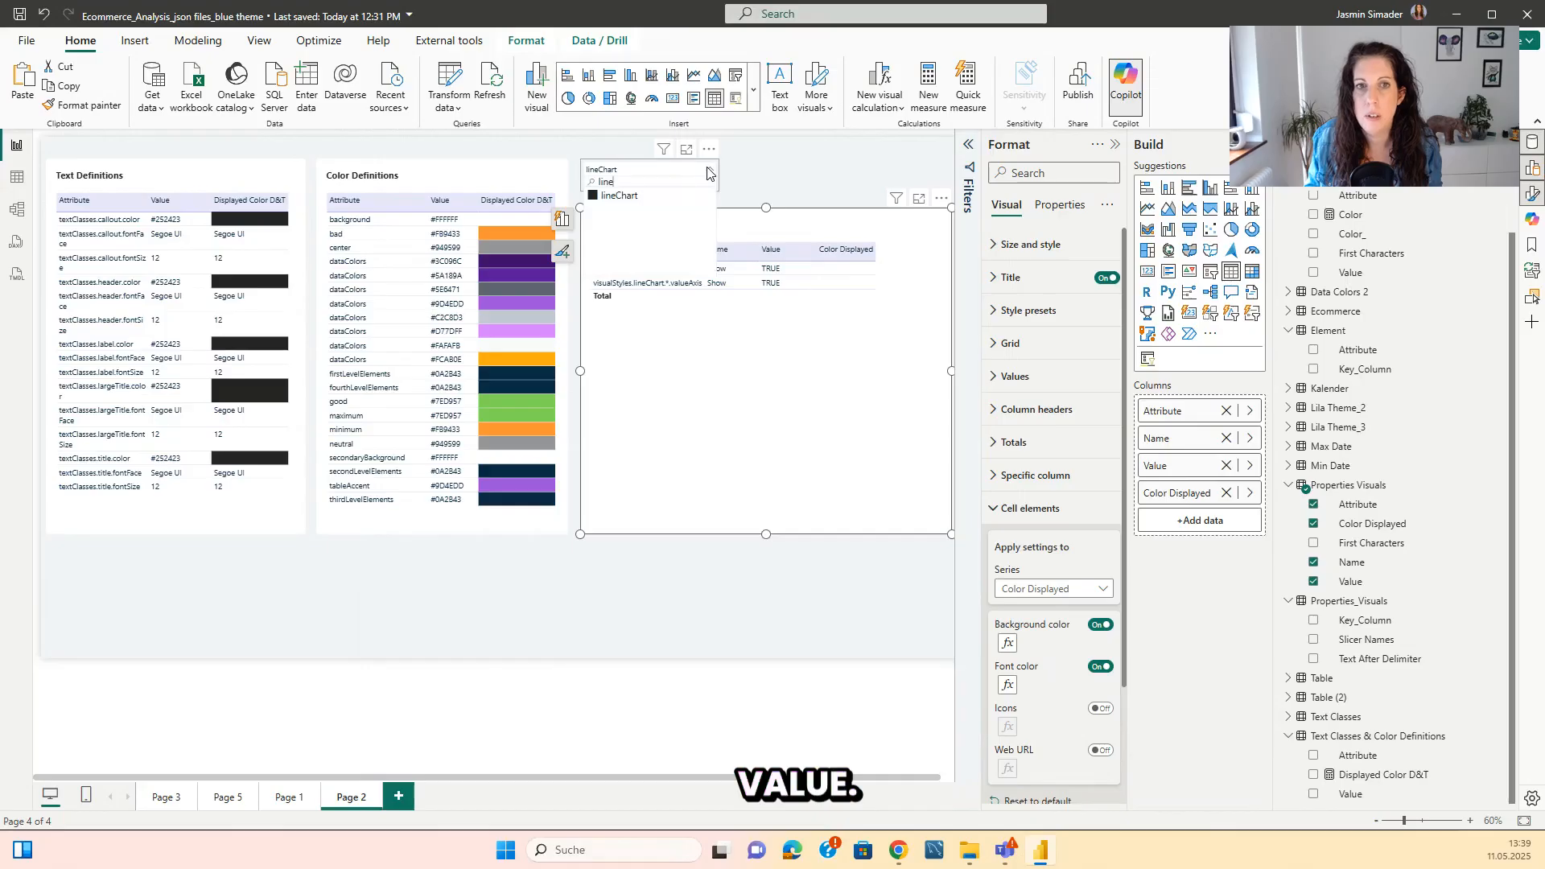
{"action": "key", "text": "BackSpace"}
{"action": "key", "text": "BackSpace"}
{"action": "key", "text": "BackSpace"}
{"action": "key", "text": "BackSpace"}
{"action": "type", "text": "clust"}
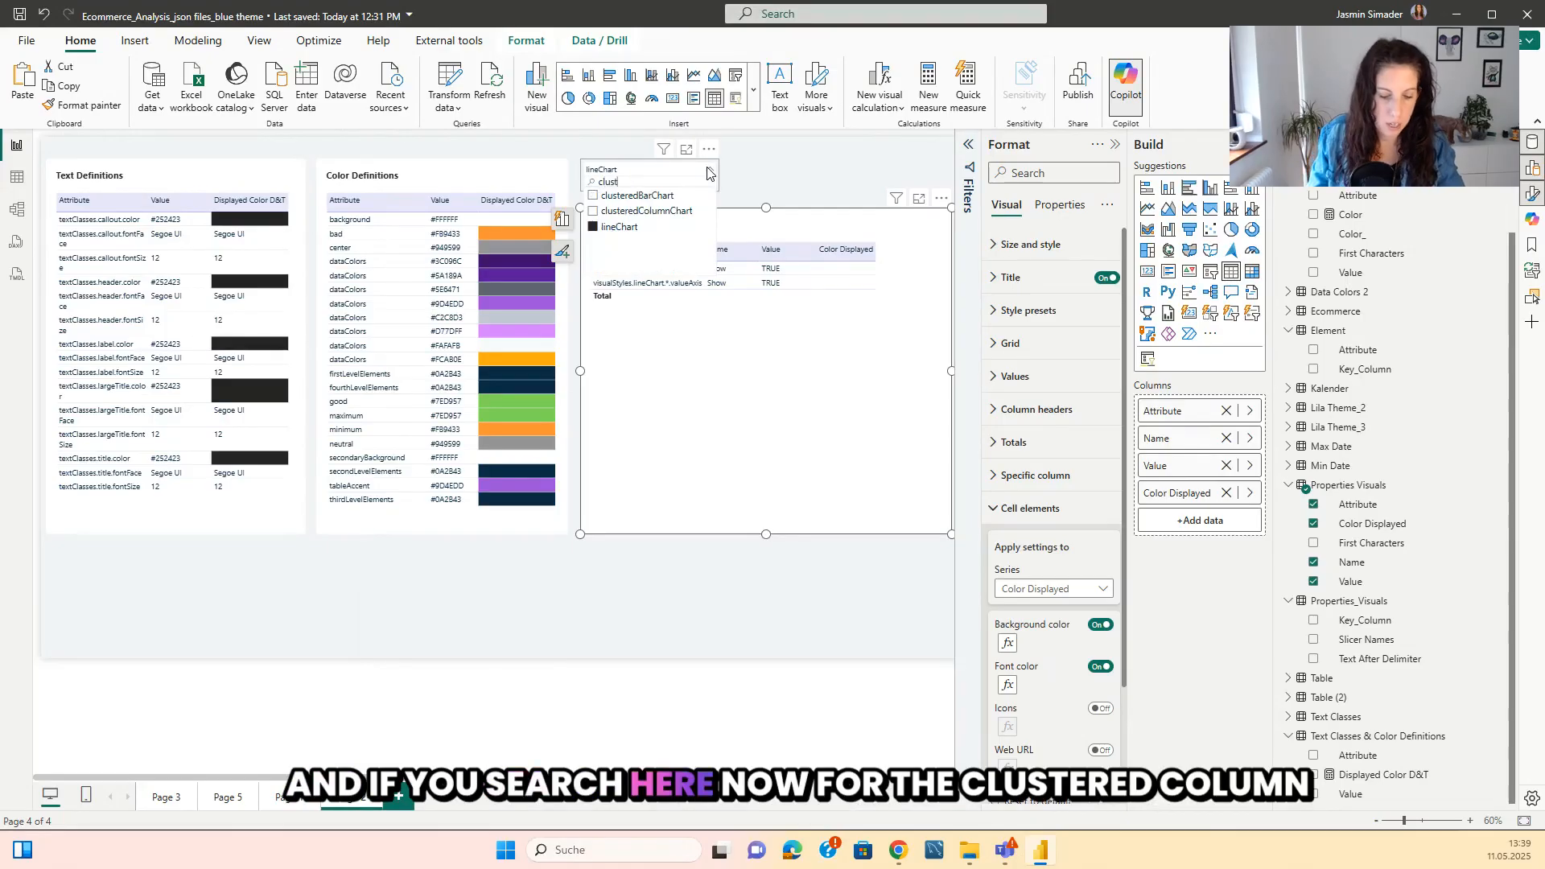
{"action": "type", "text": "er"}
{"action": "left_click", "coordinate": [594, 211]}
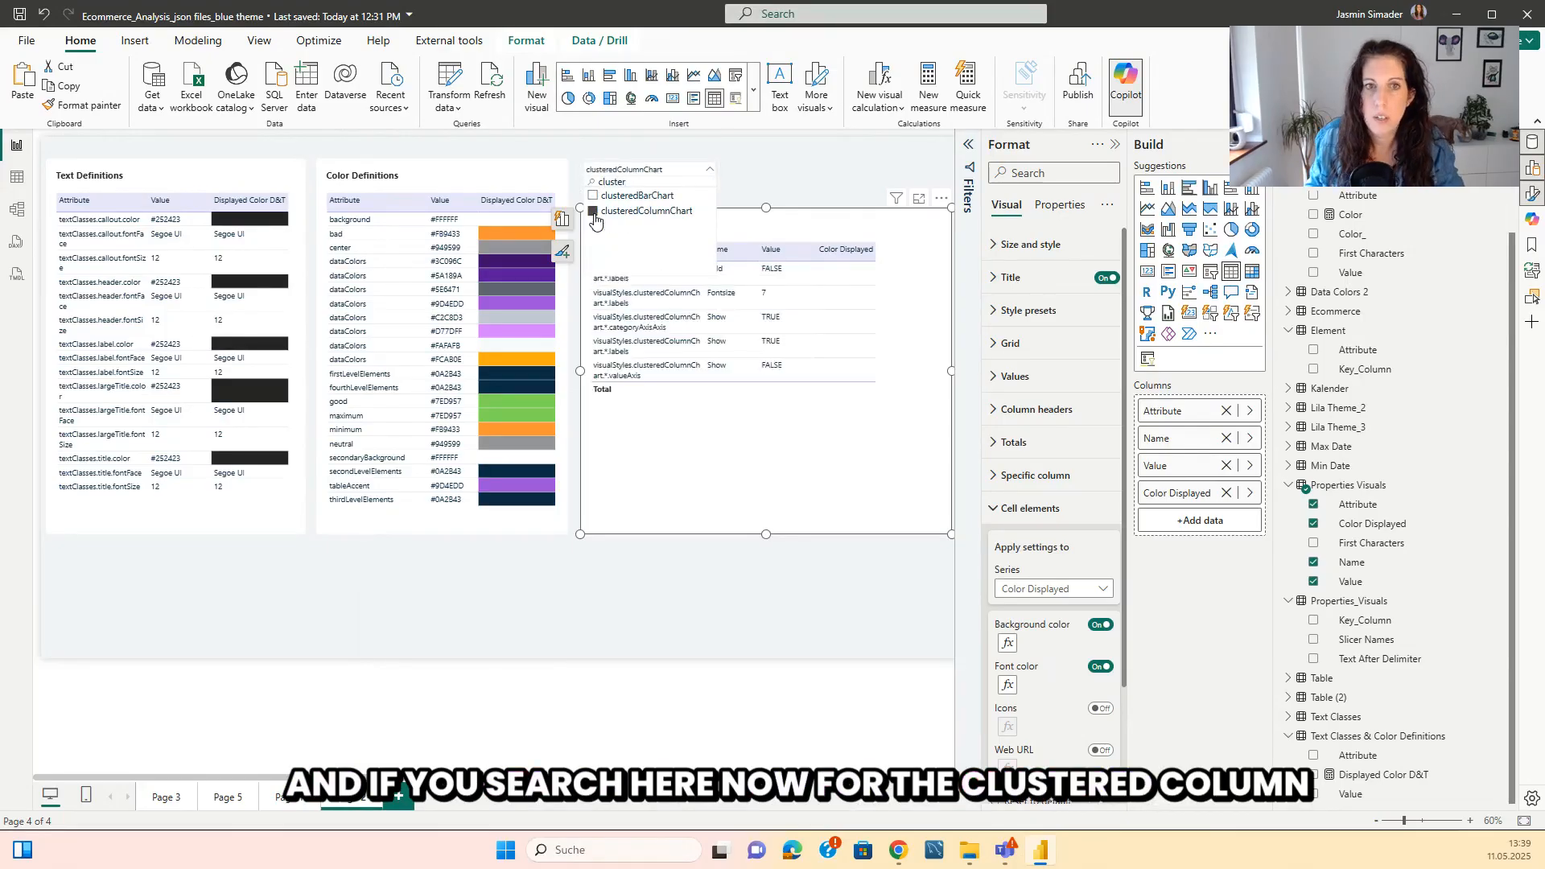
{"action": "left_click", "coordinate": [831, 591]}
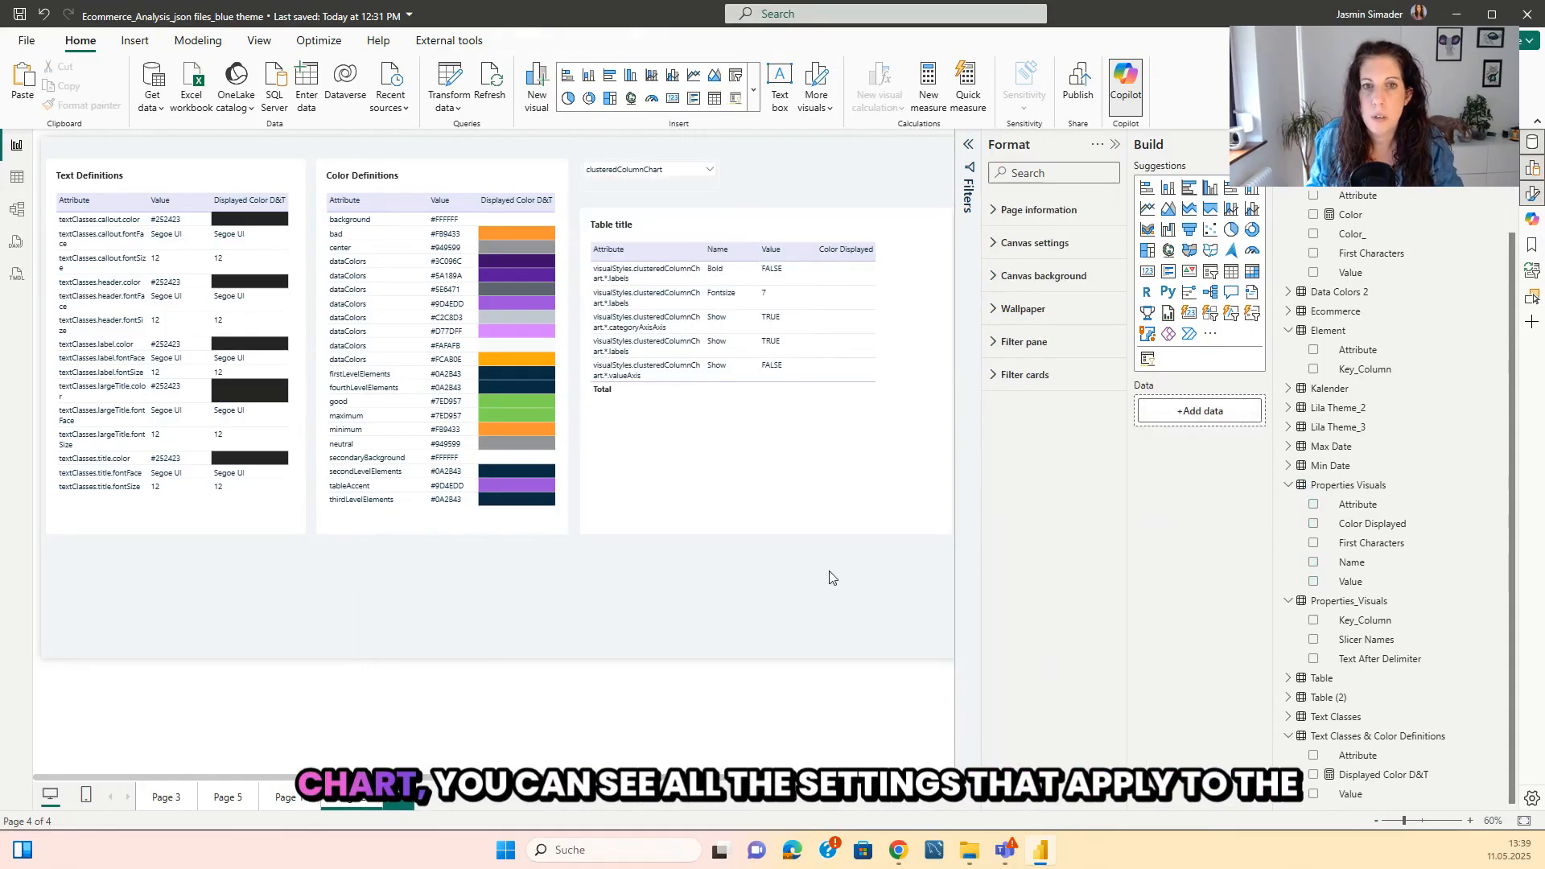
Collapse the Format and Build panes and widen the Attribute column of the visual properties table.
{"action": "left_click", "coordinate": [1116, 146]}
{"action": "left_click", "coordinate": [1261, 146]}
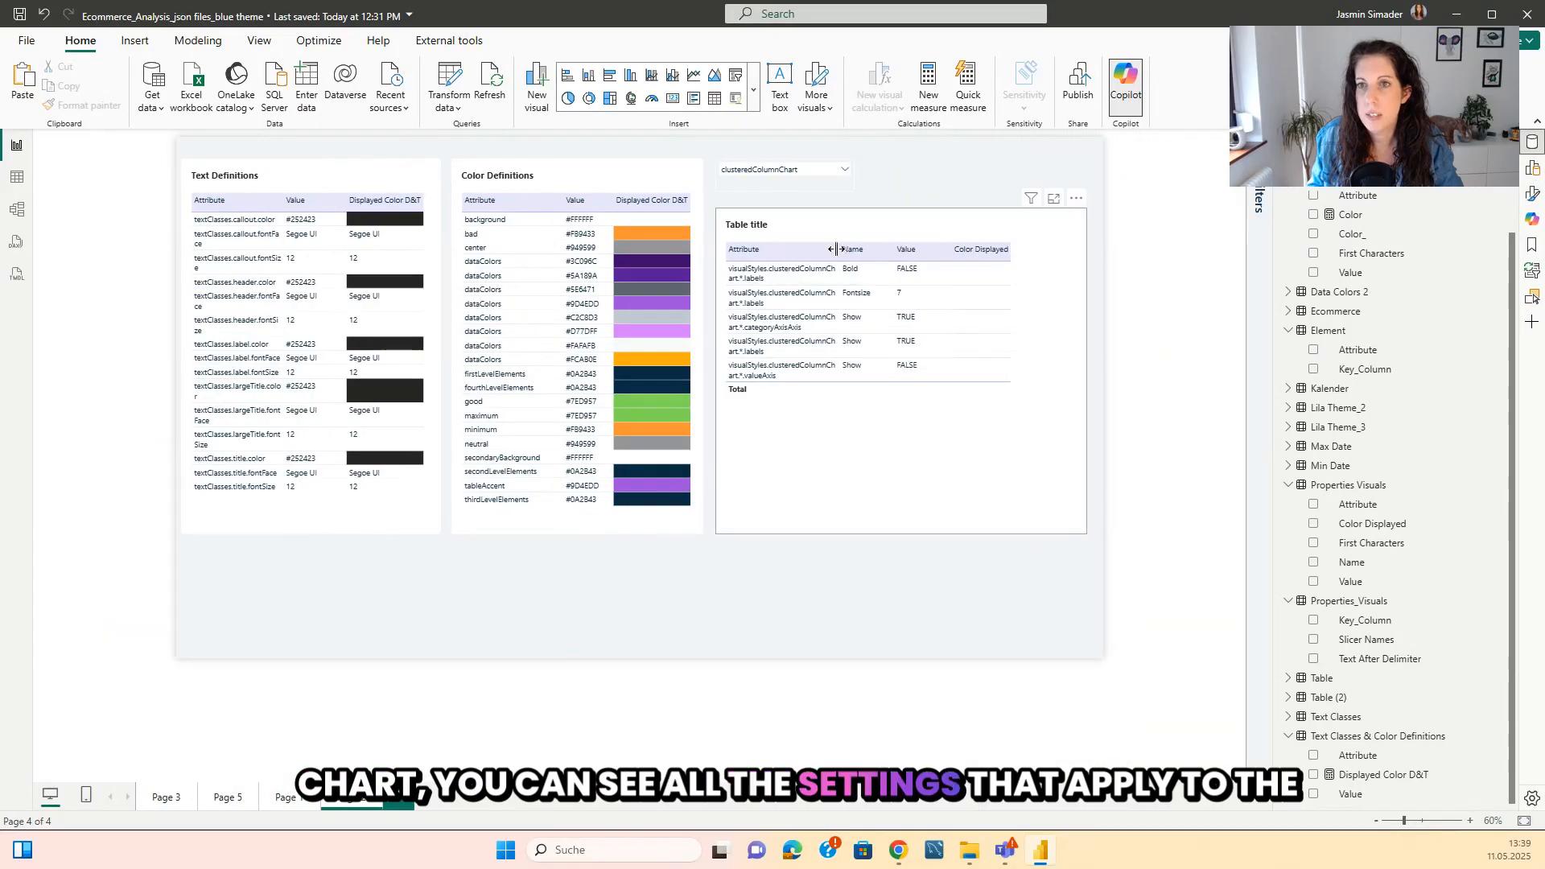
{"action": "left_click_drag", "start_coordinate": [837, 250], "coordinate": [875, 252]}
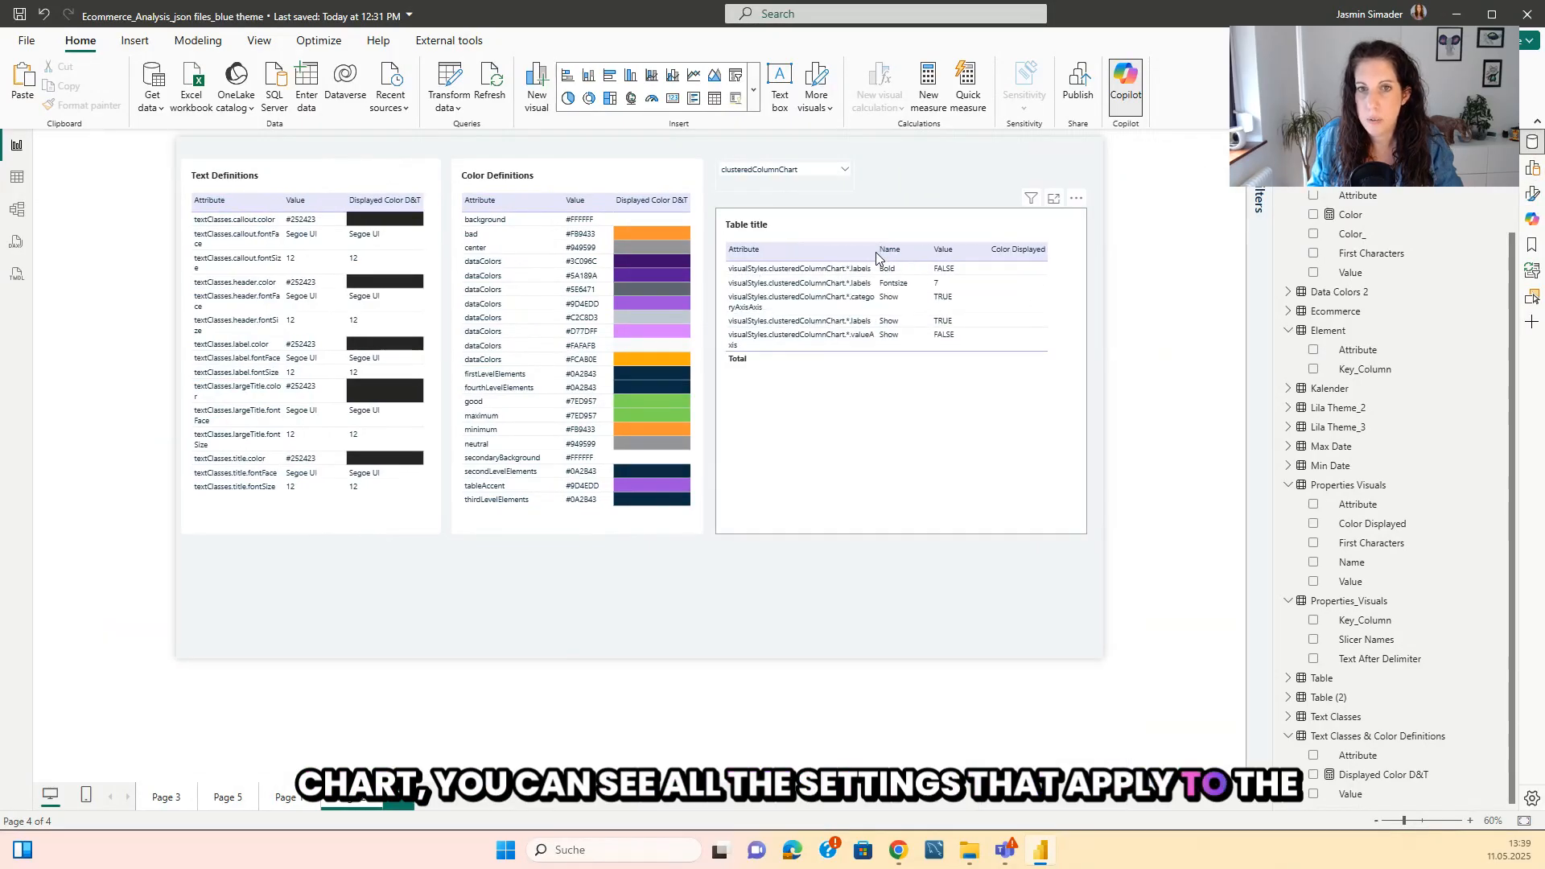
Turn off the totals row in the visual properties table.
{"action": "left_click", "coordinate": [891, 416]}
{"action": "left_click", "coordinate": [1532, 167]}
{"action": "left_click", "coordinate": [1532, 193]}
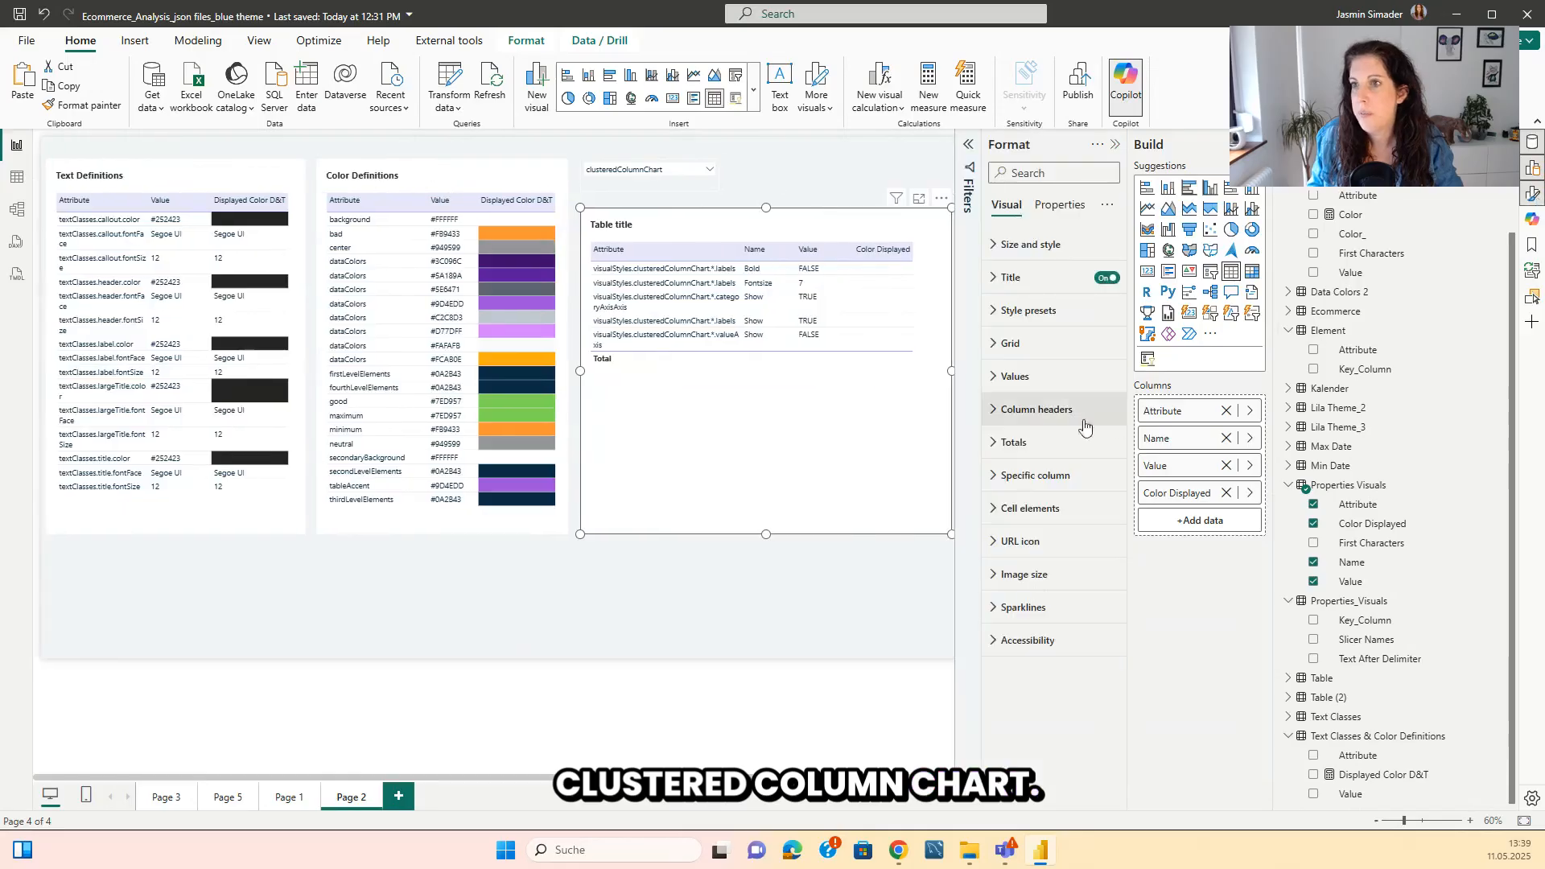
{"action": "left_click", "coordinate": [1037, 443]}
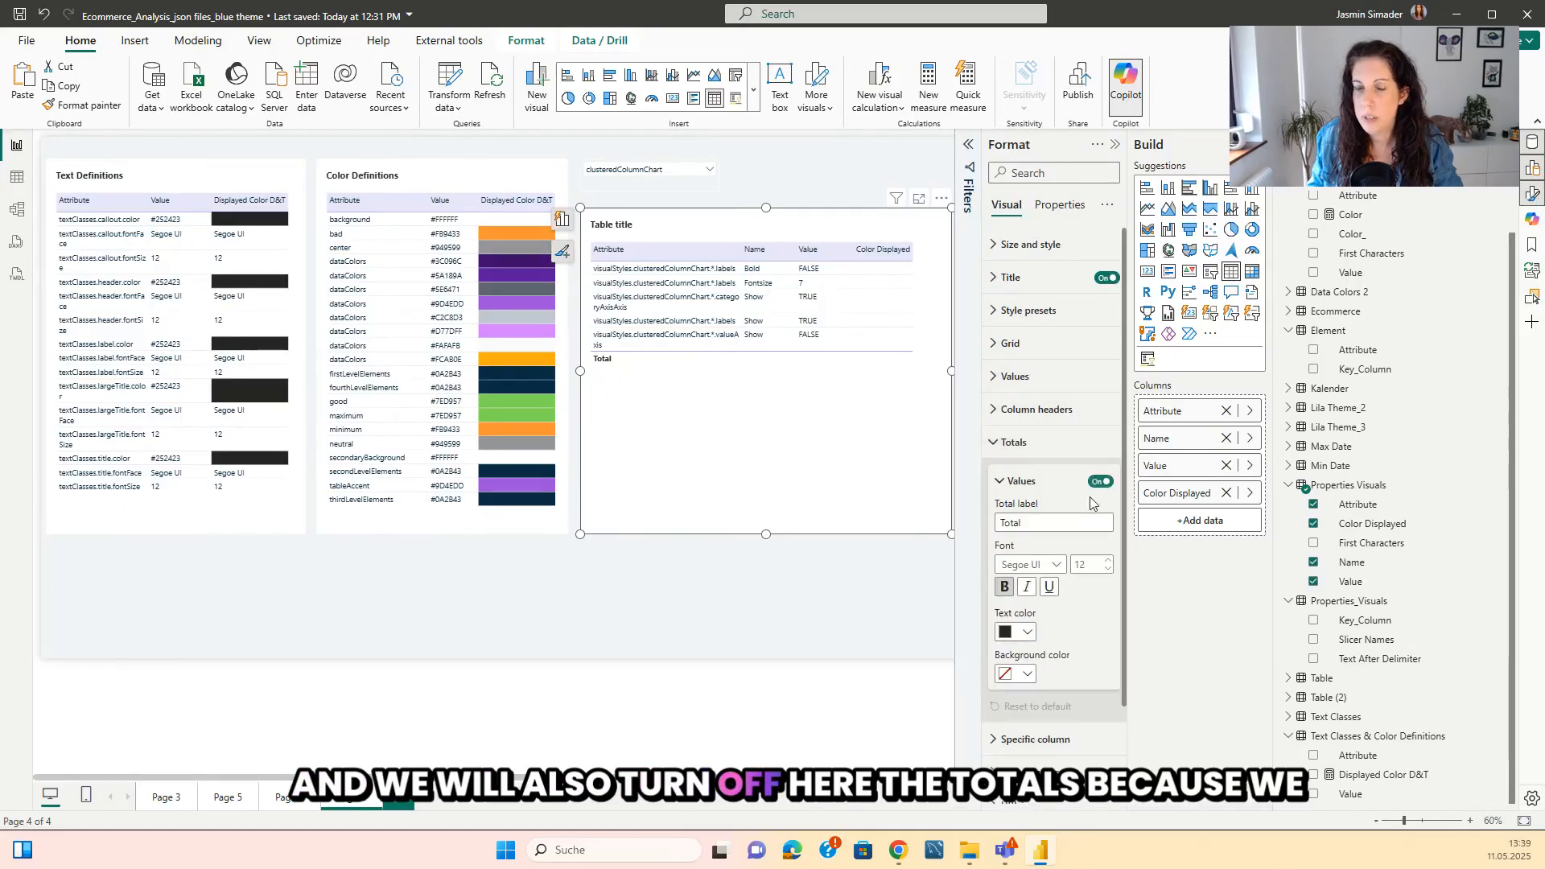
{"action": "left_click", "coordinate": [1098, 482]}
{"action": "left_click", "coordinate": [748, 629]}
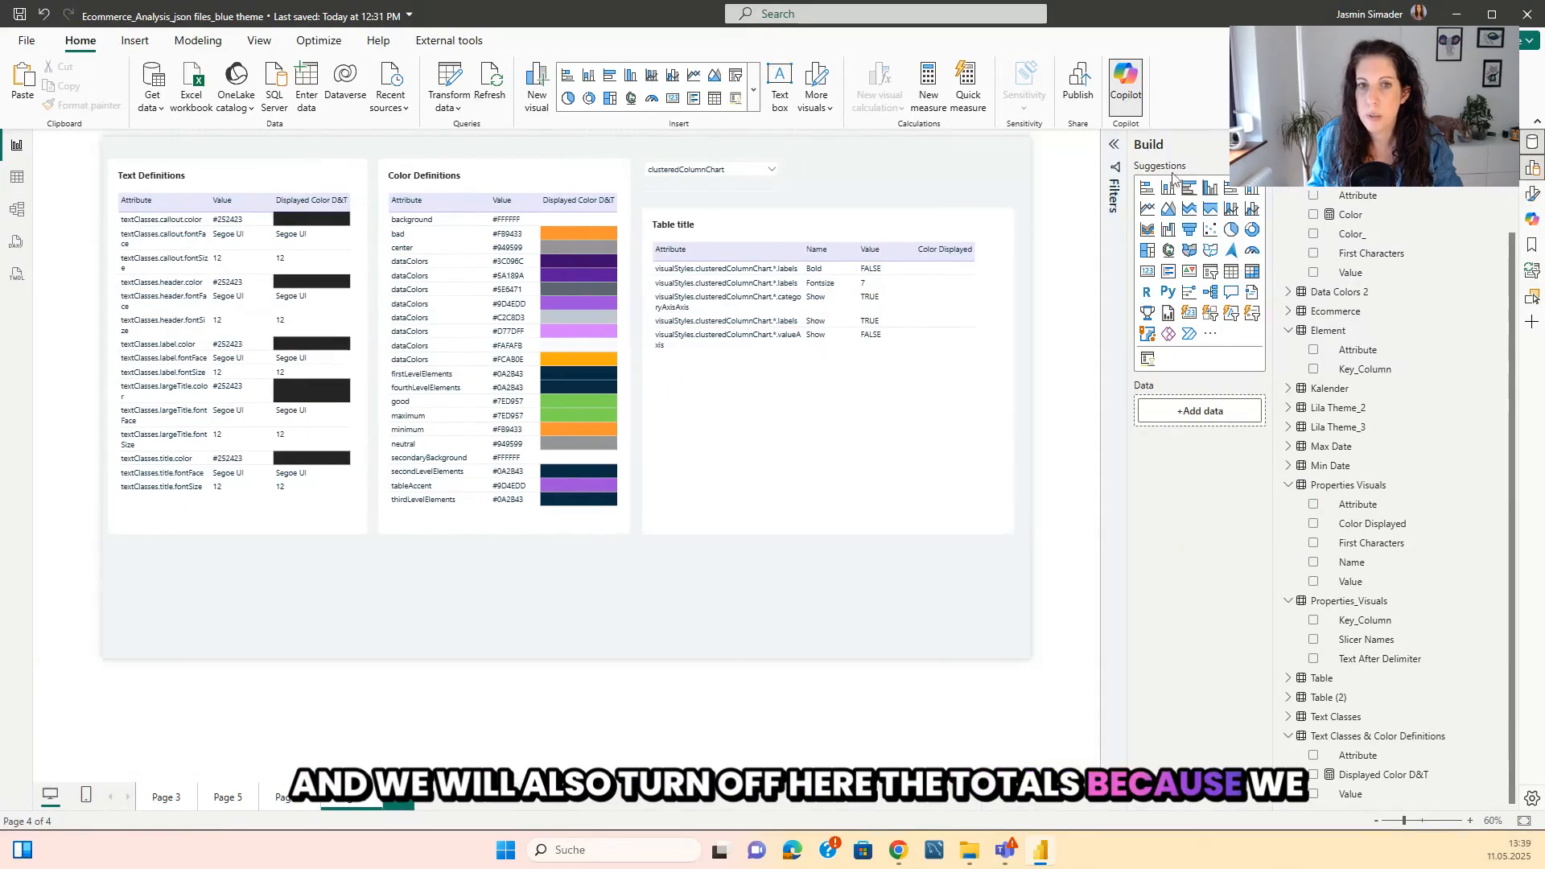
{"action": "left_click", "coordinate": [1257, 144]}
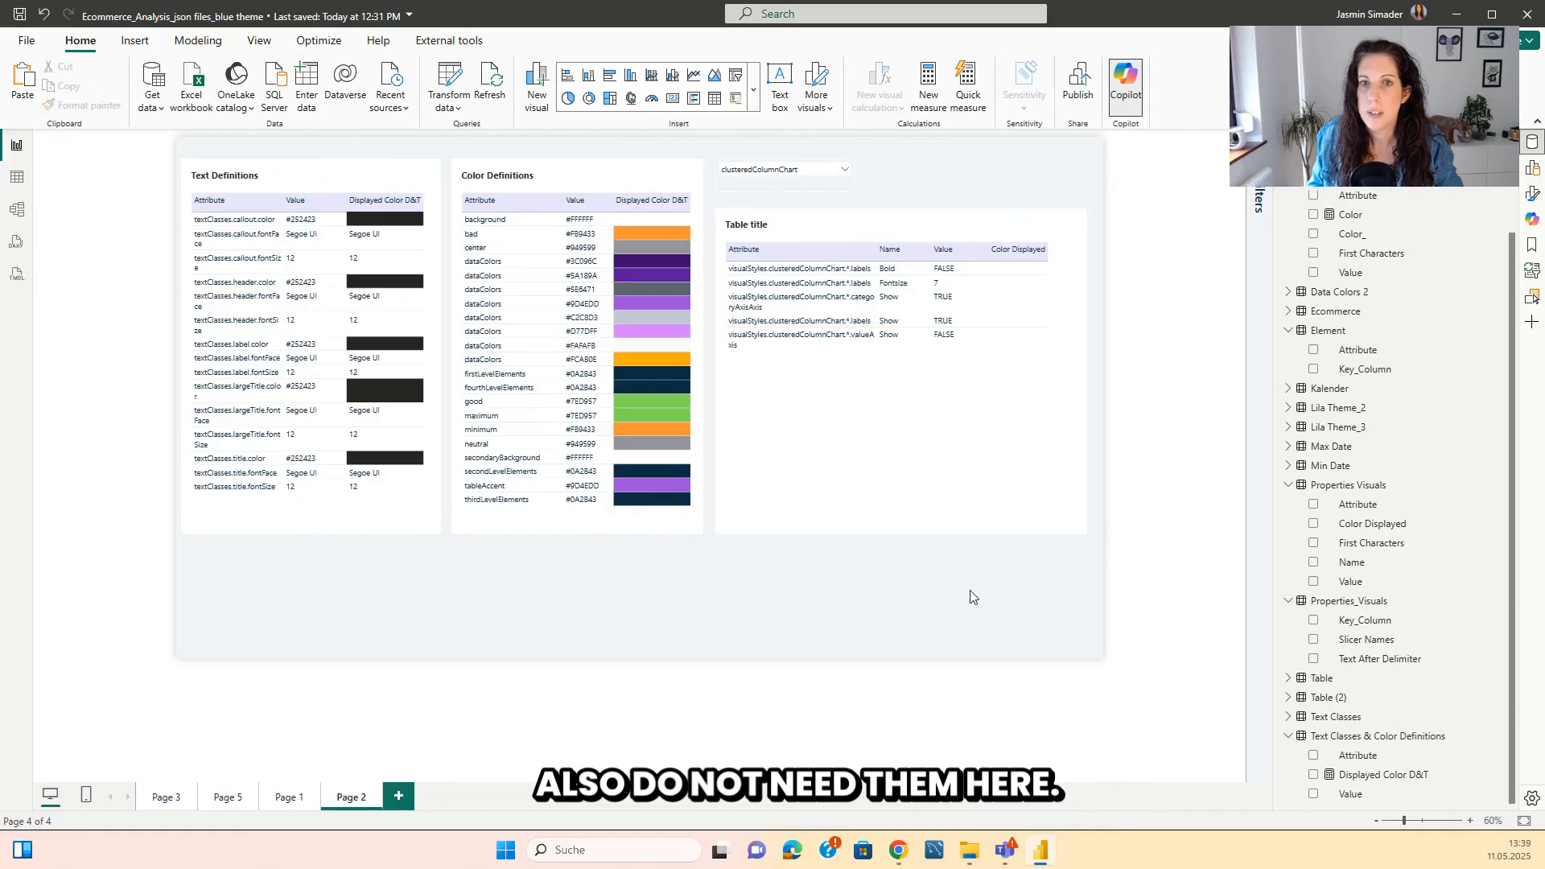
Compare the JSON file properties on Page 5 with the current theme's Name and colors and Text settings, leaving the theme unchanged.
{"action": "left_click", "coordinate": [223, 795]}
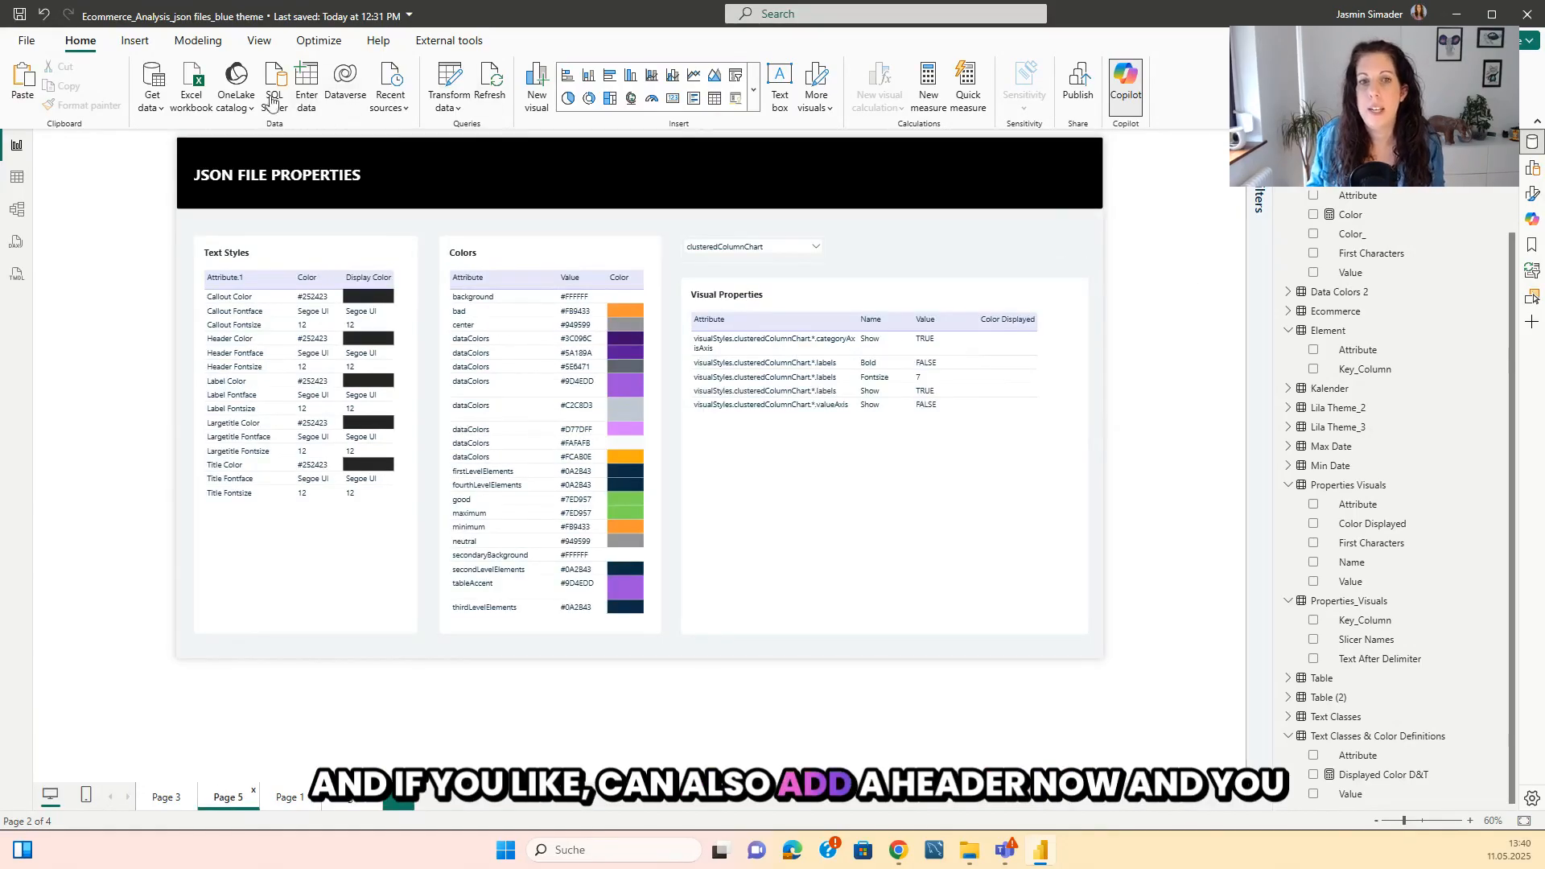
{"action": "left_click", "coordinate": [1470, 820]}
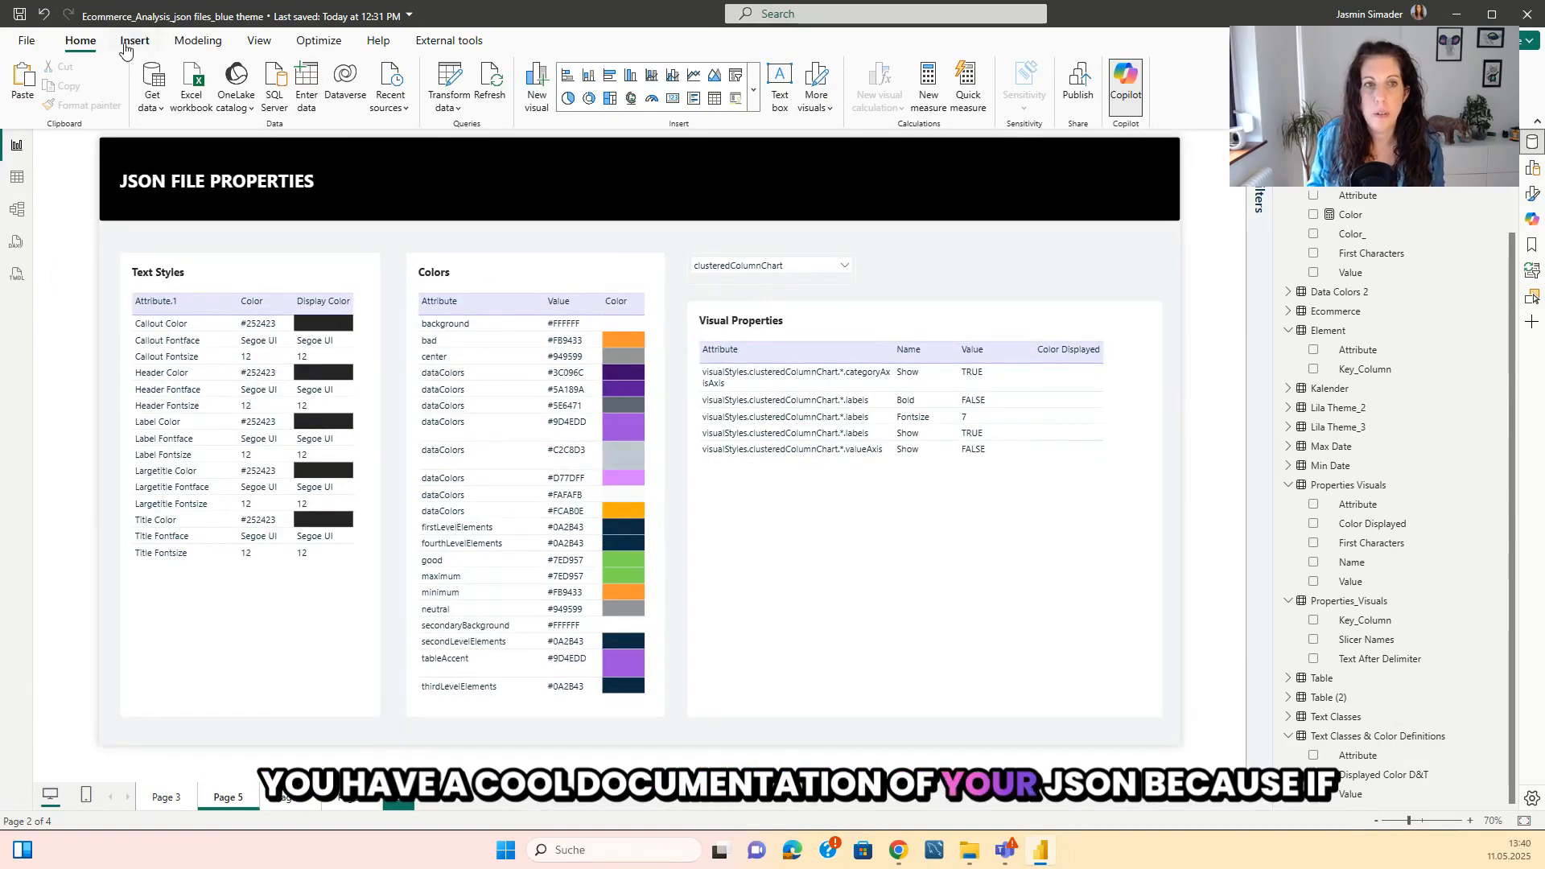
{"action": "left_click", "coordinate": [260, 40]}
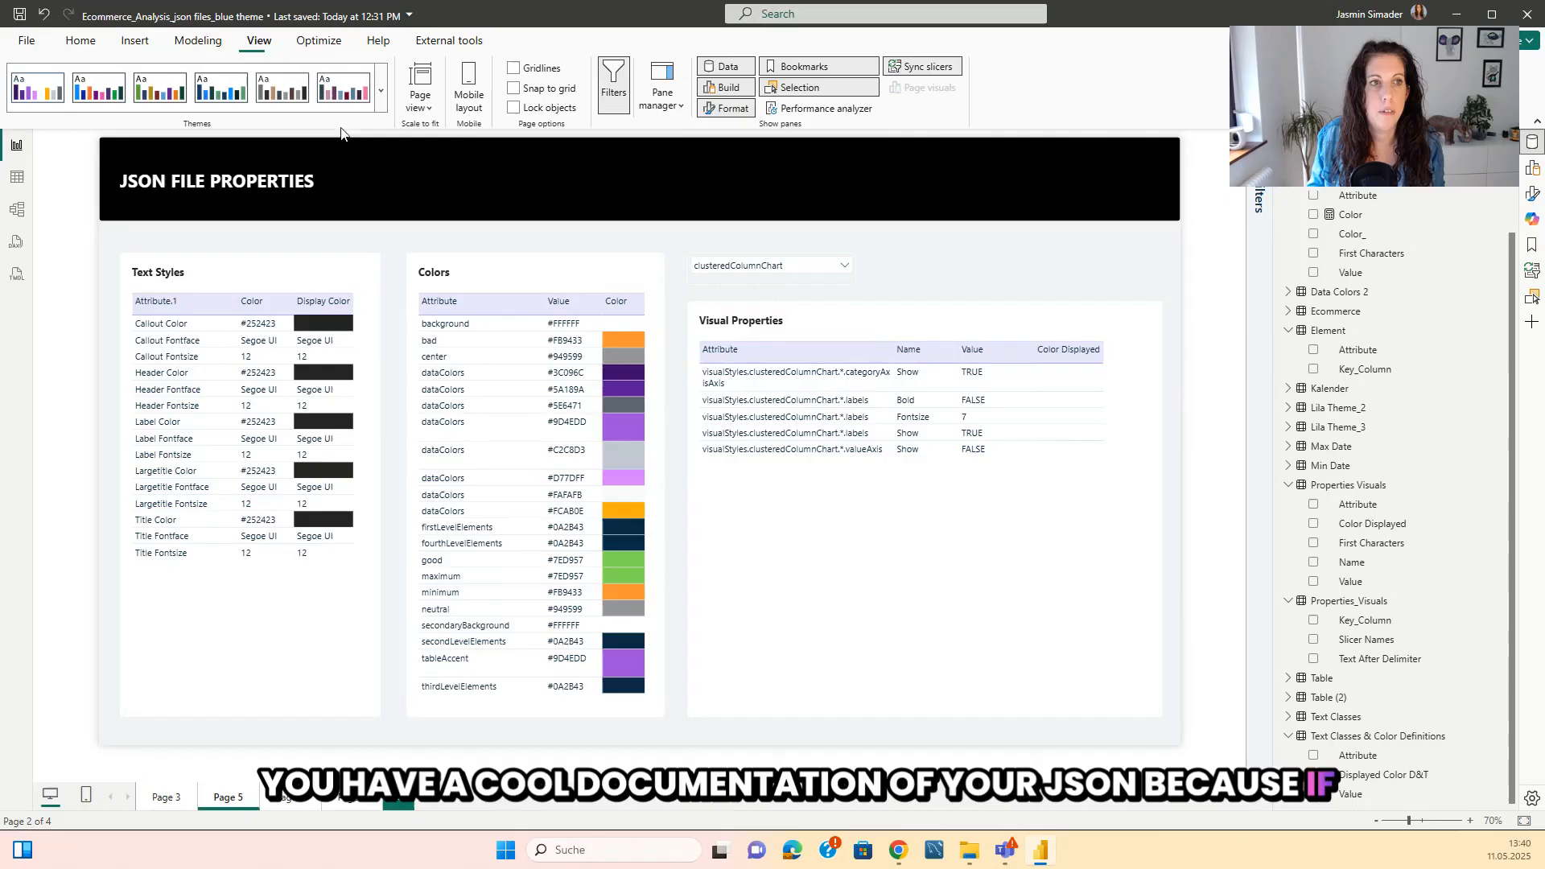
{"action": "left_click", "coordinate": [383, 92]}
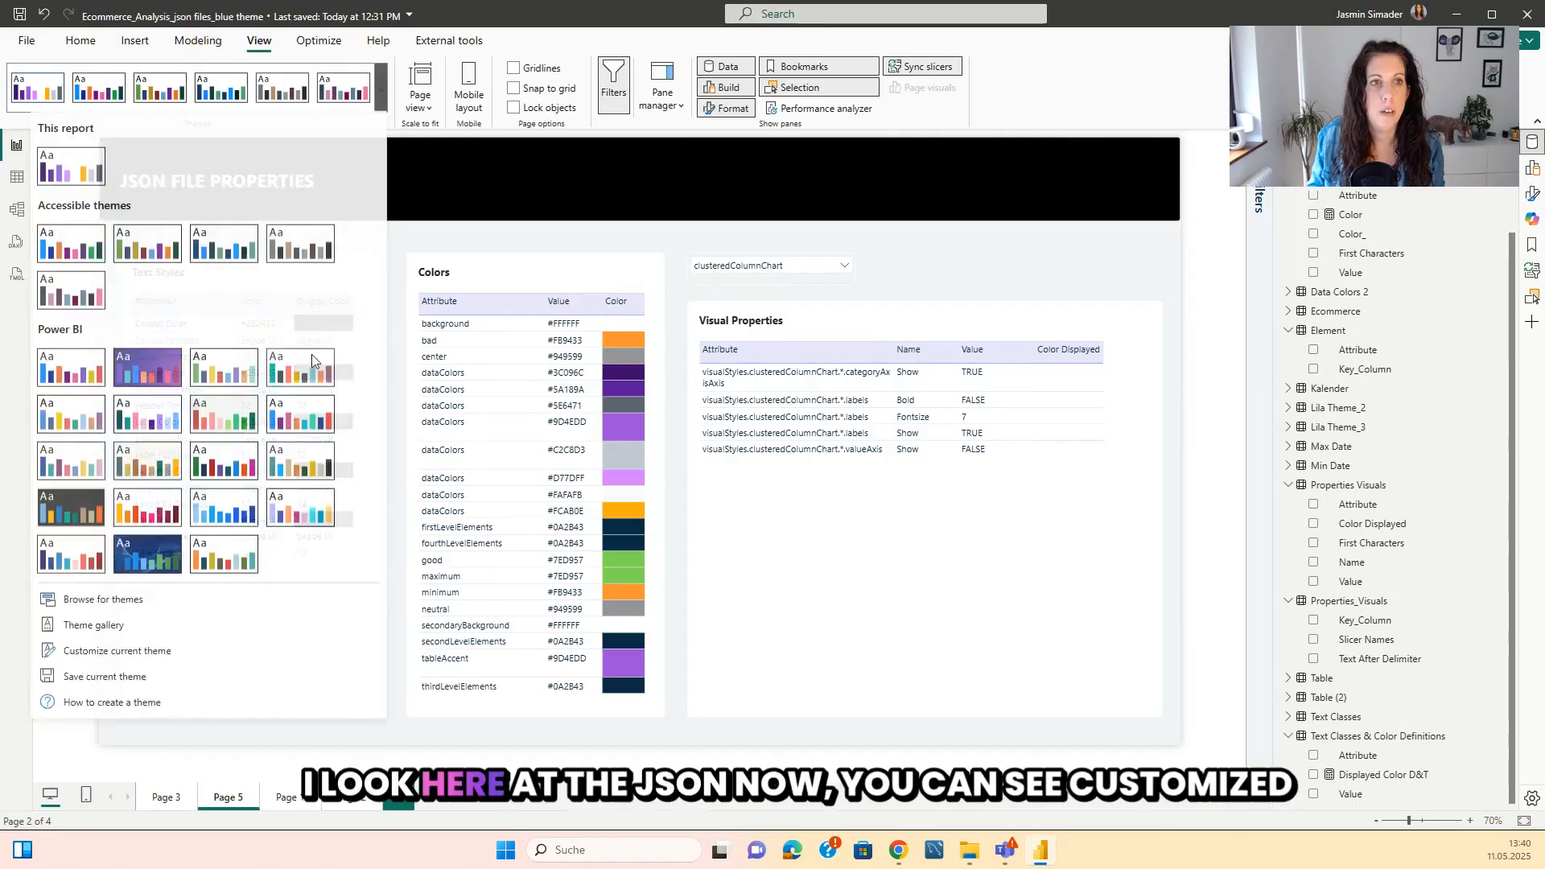
{"action": "left_click", "coordinate": [132, 658]}
{"action": "left_click_drag", "start_coordinate": [786, 159], "coordinate": [1020, 173]}
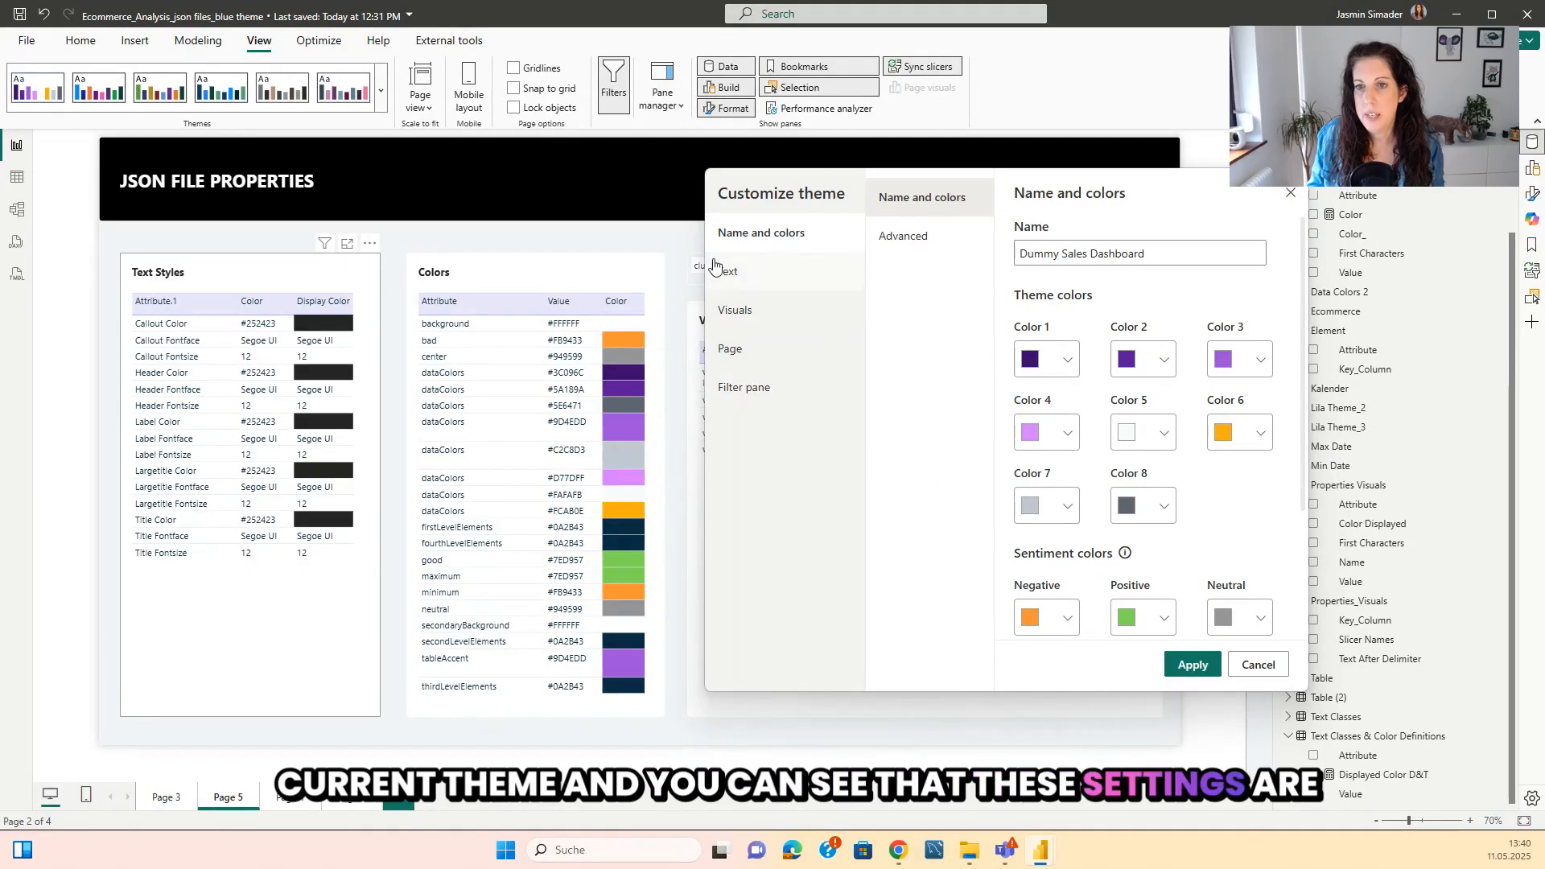
{"action": "left_click", "coordinate": [748, 279]}
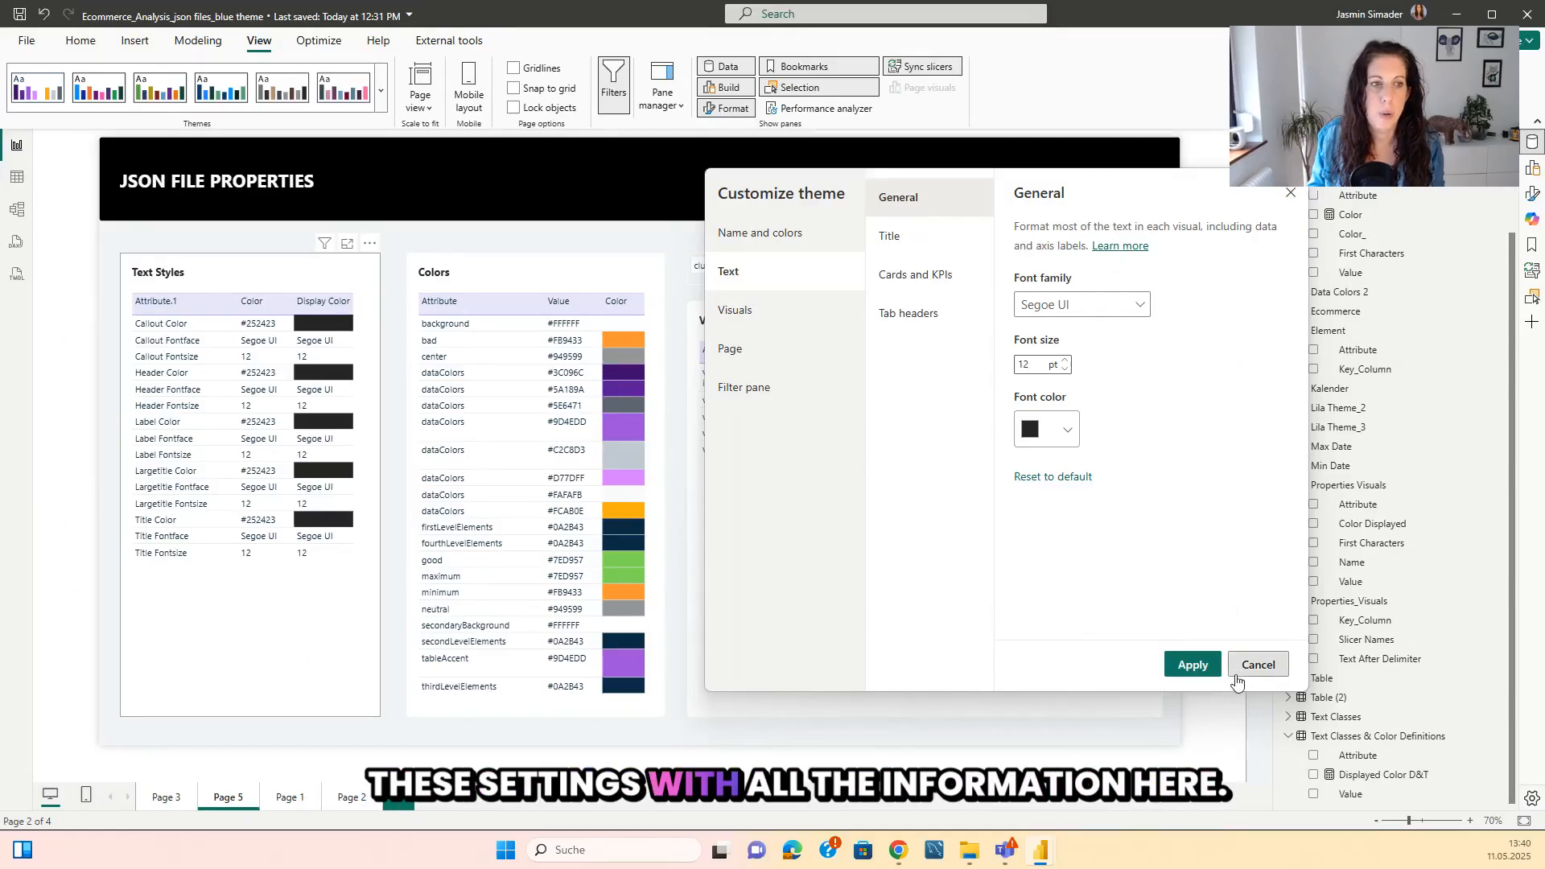
{"action": "left_click", "coordinate": [1258, 665]}
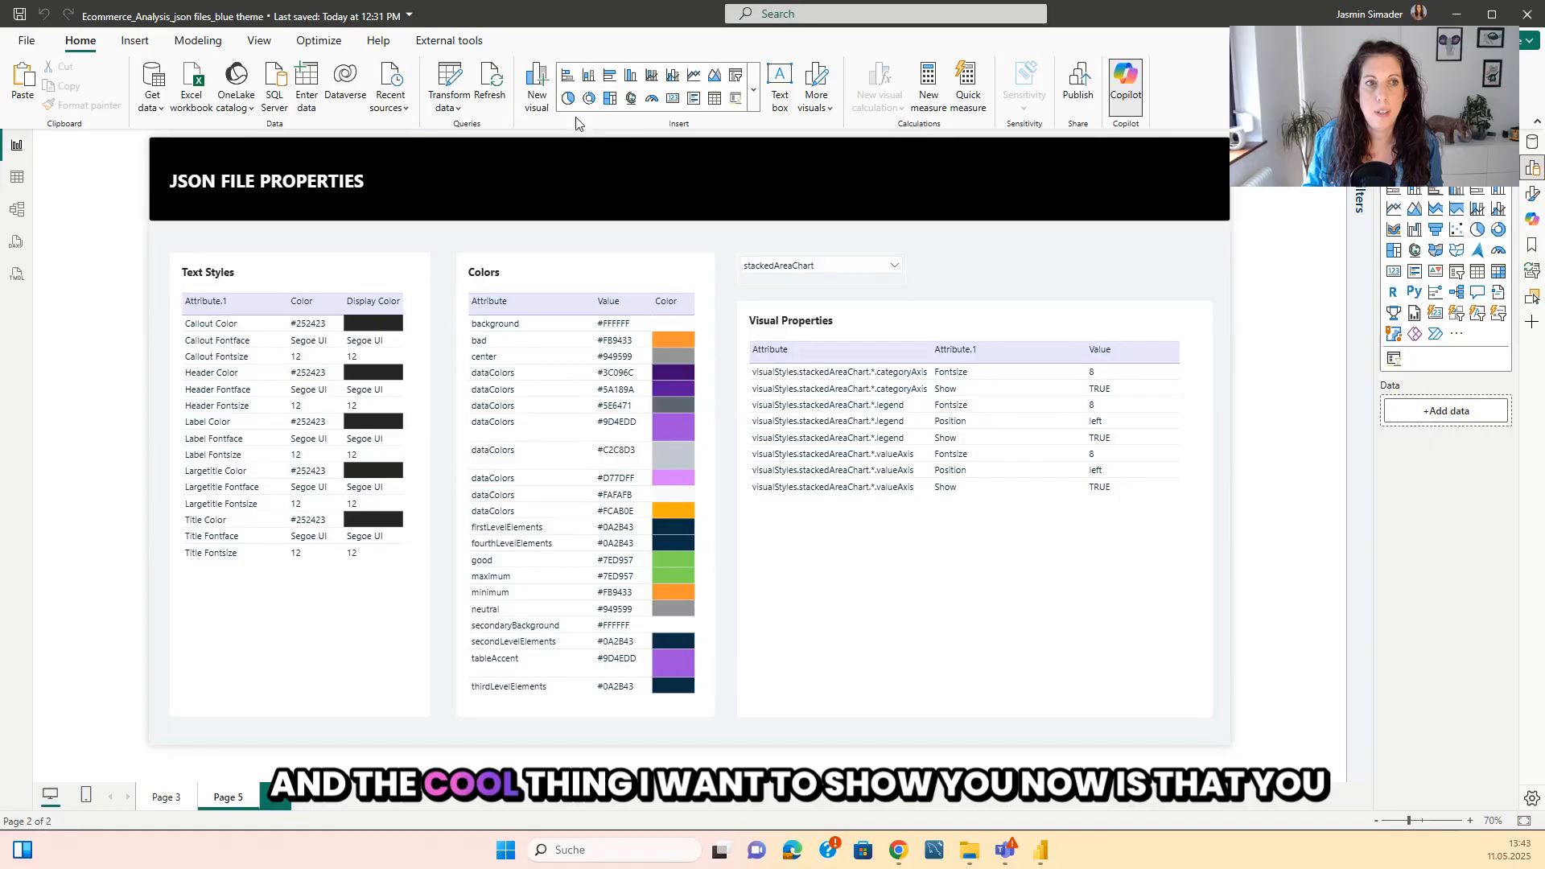
Change the lila theme.json data source to Blue Dark Mode.json from the Json Themes folder and refresh the report data.
{"action": "left_click", "coordinate": [448, 101]}
{"action": "left_click", "coordinate": [500, 164]}
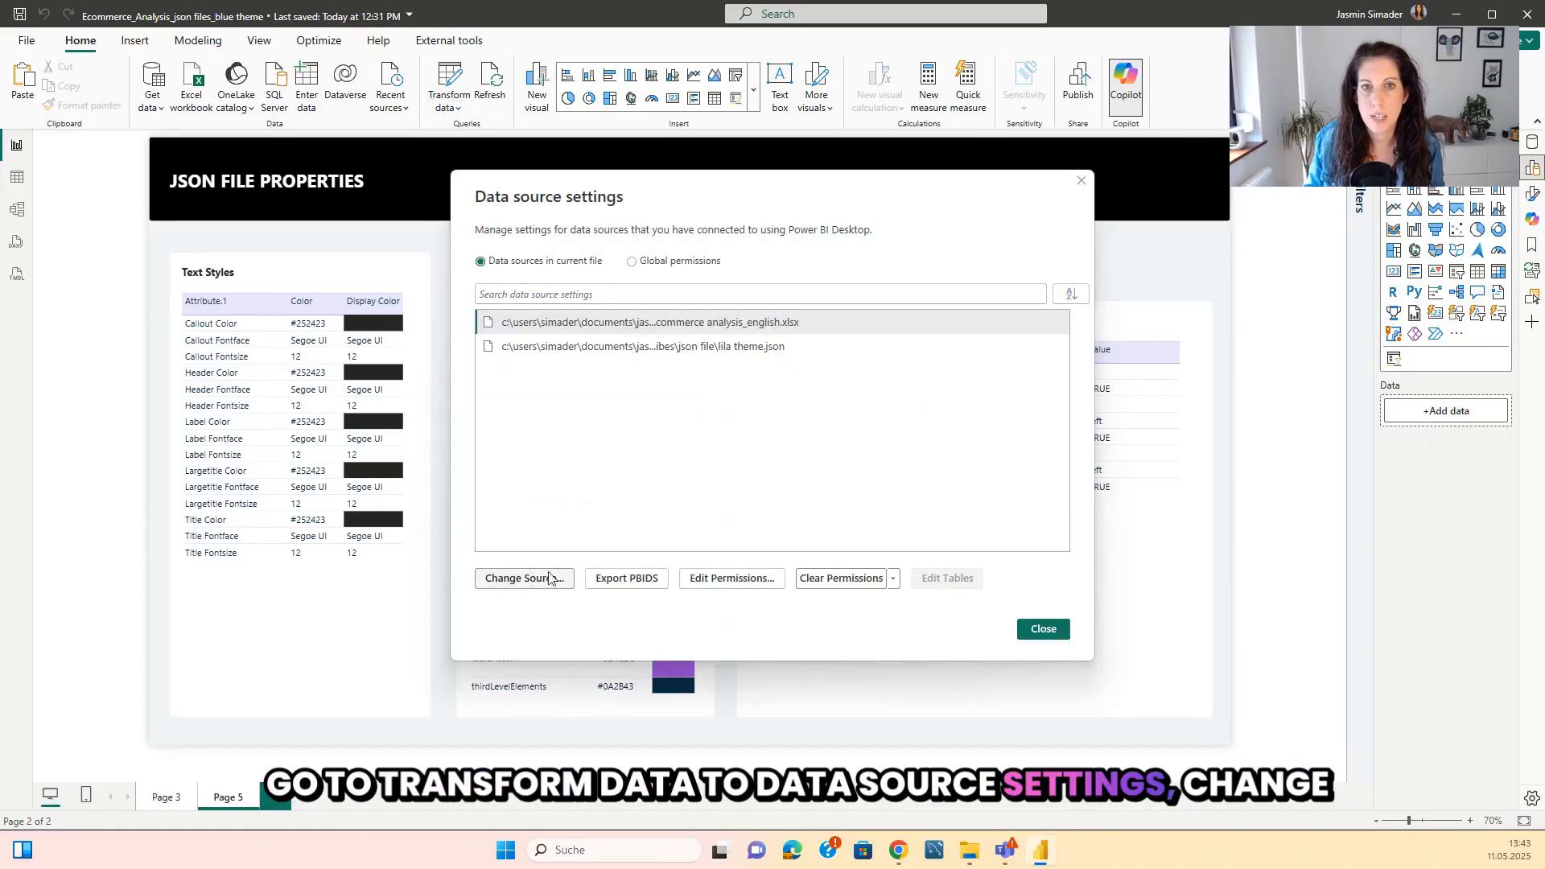
{"action": "left_click", "coordinate": [689, 349]}
{"action": "left_click", "coordinate": [523, 578]}
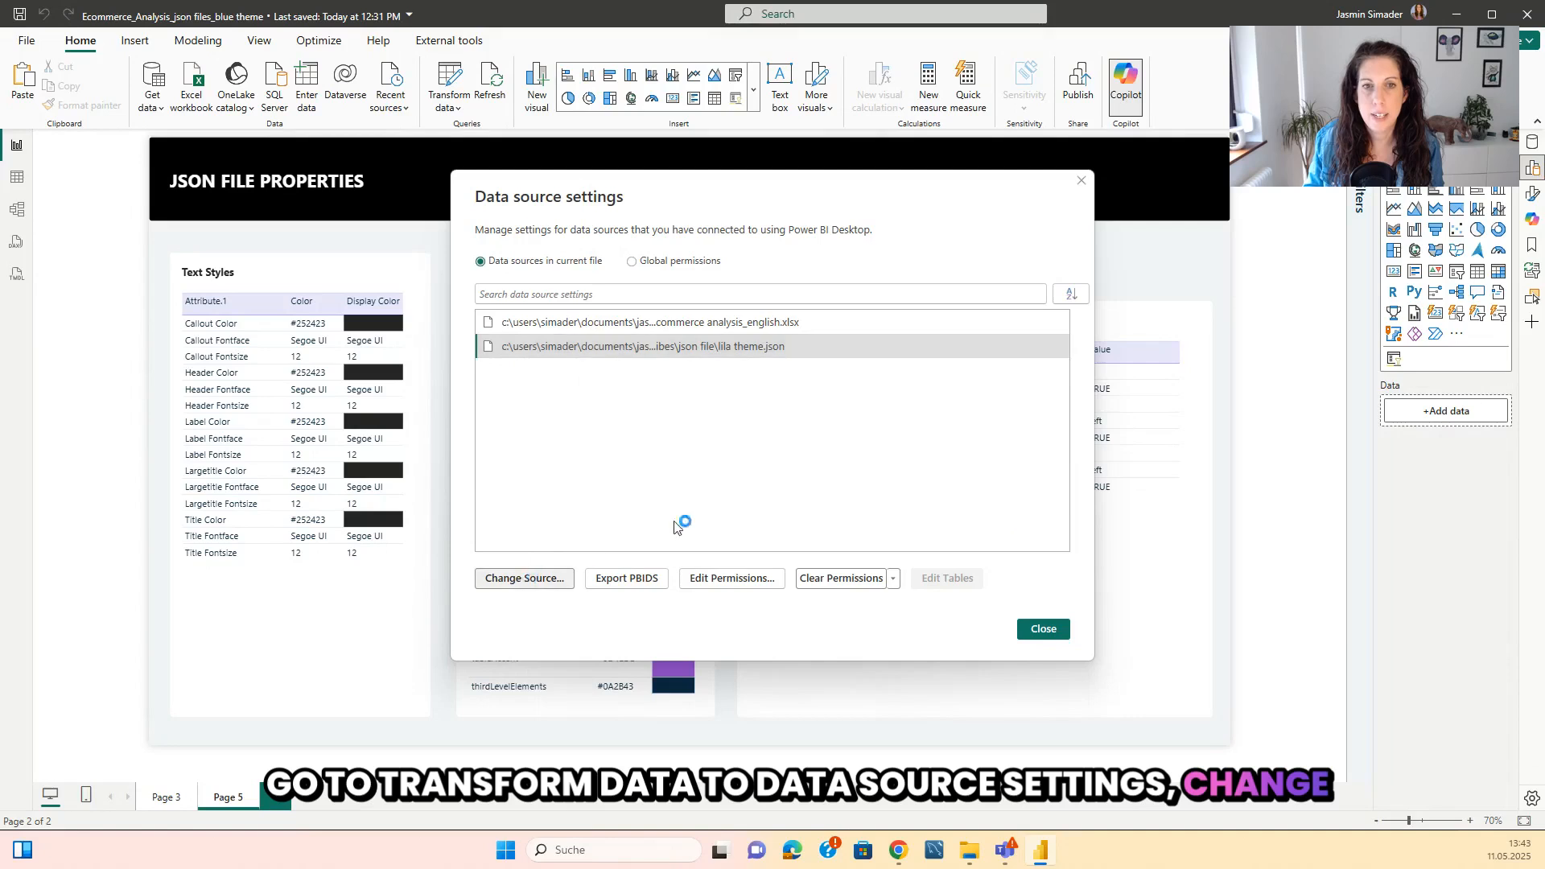
{"action": "left_click", "coordinate": [870, 385]}
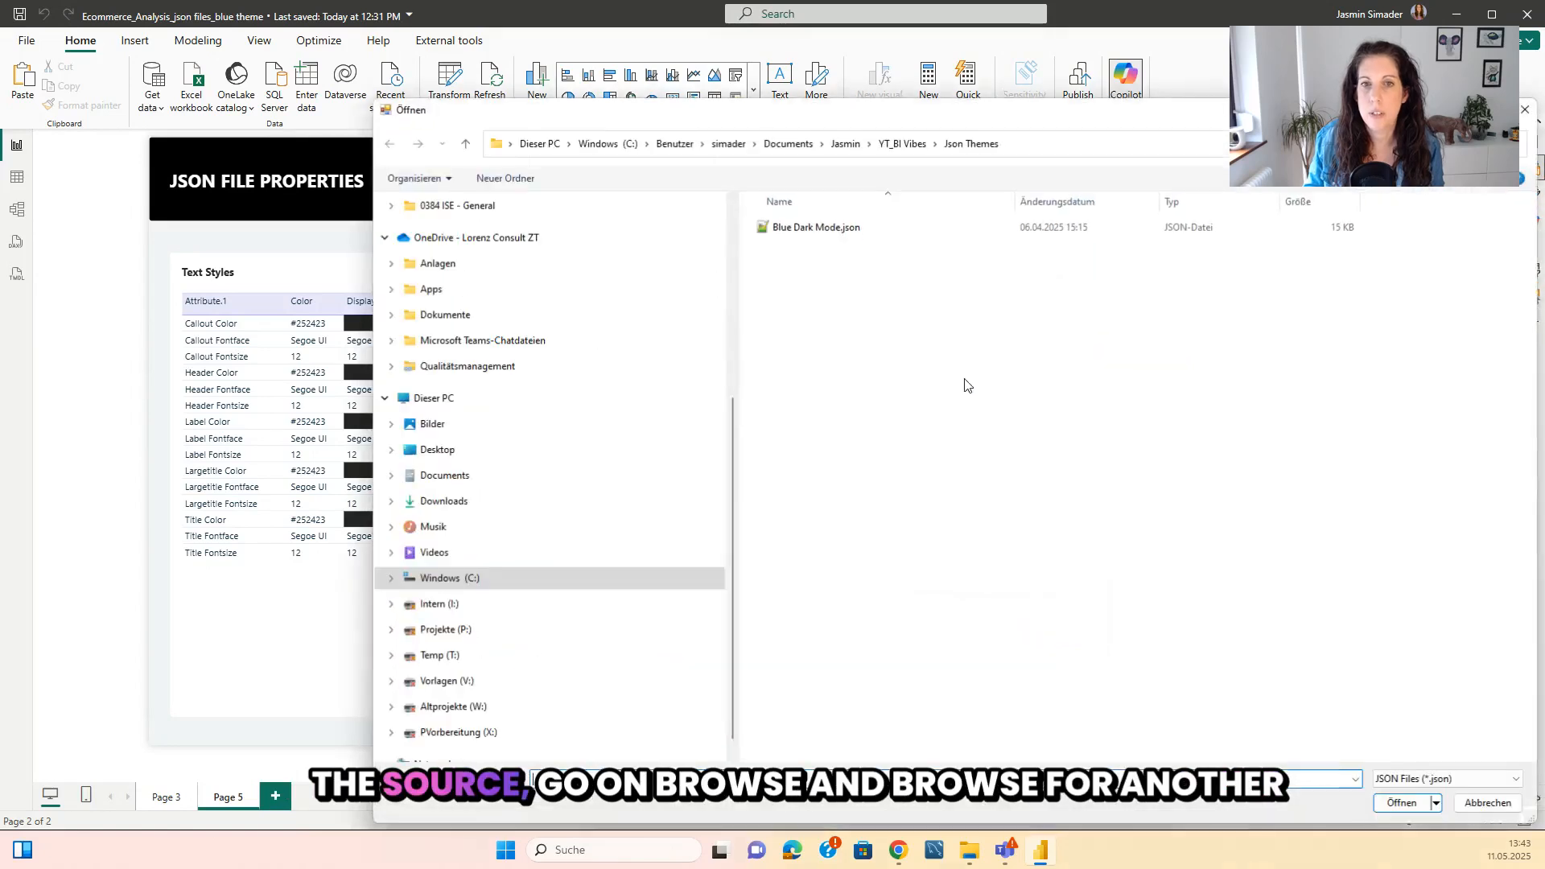
{"action": "left_click", "coordinate": [833, 231]}
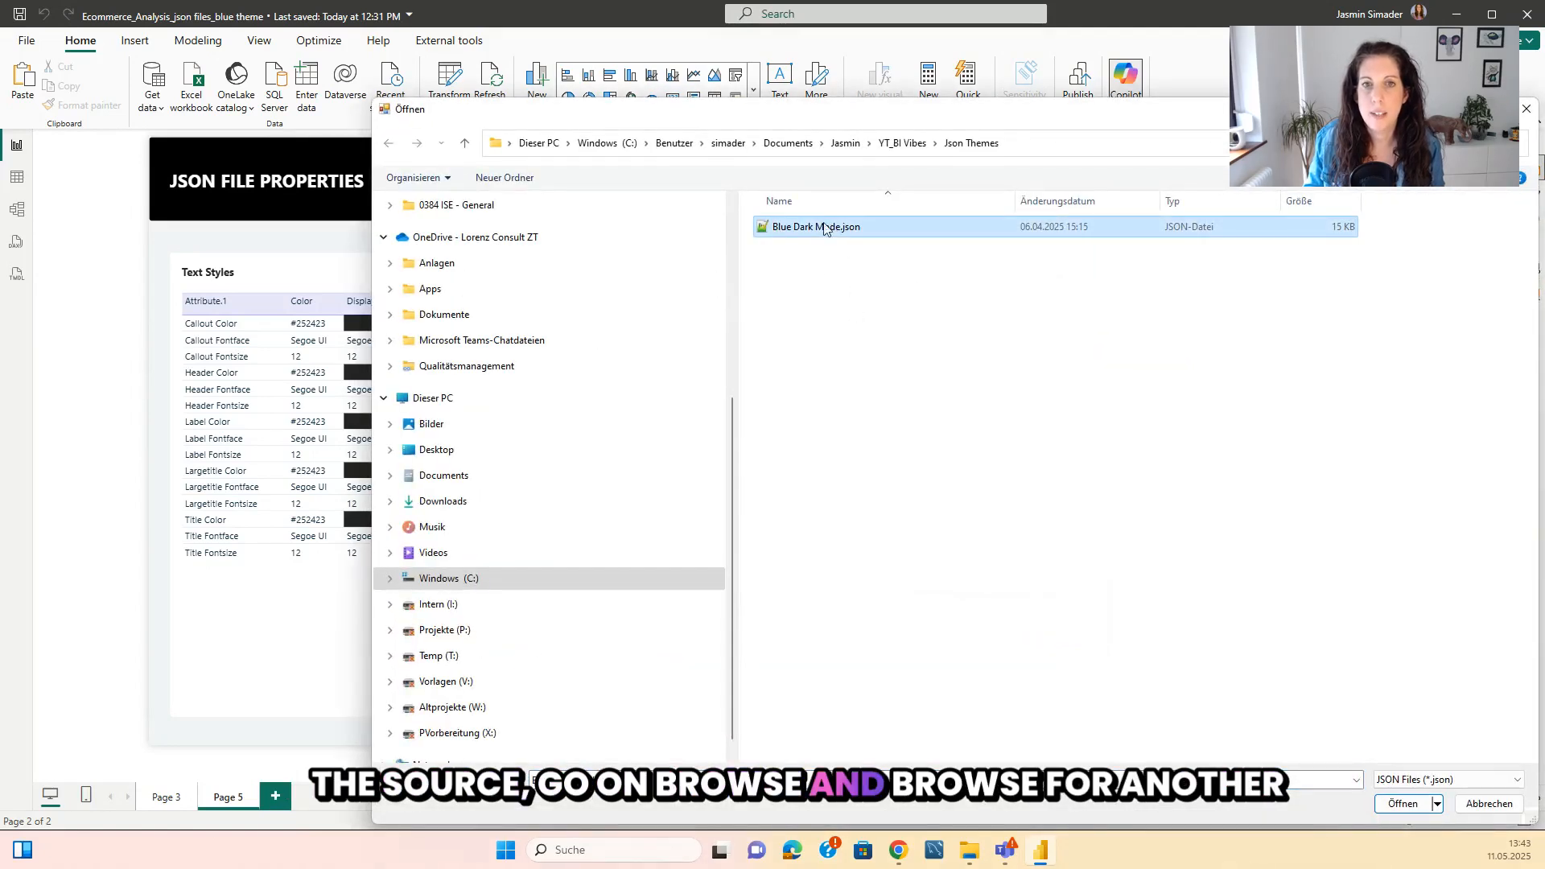
{"action": "left_click", "coordinate": [1401, 804]}
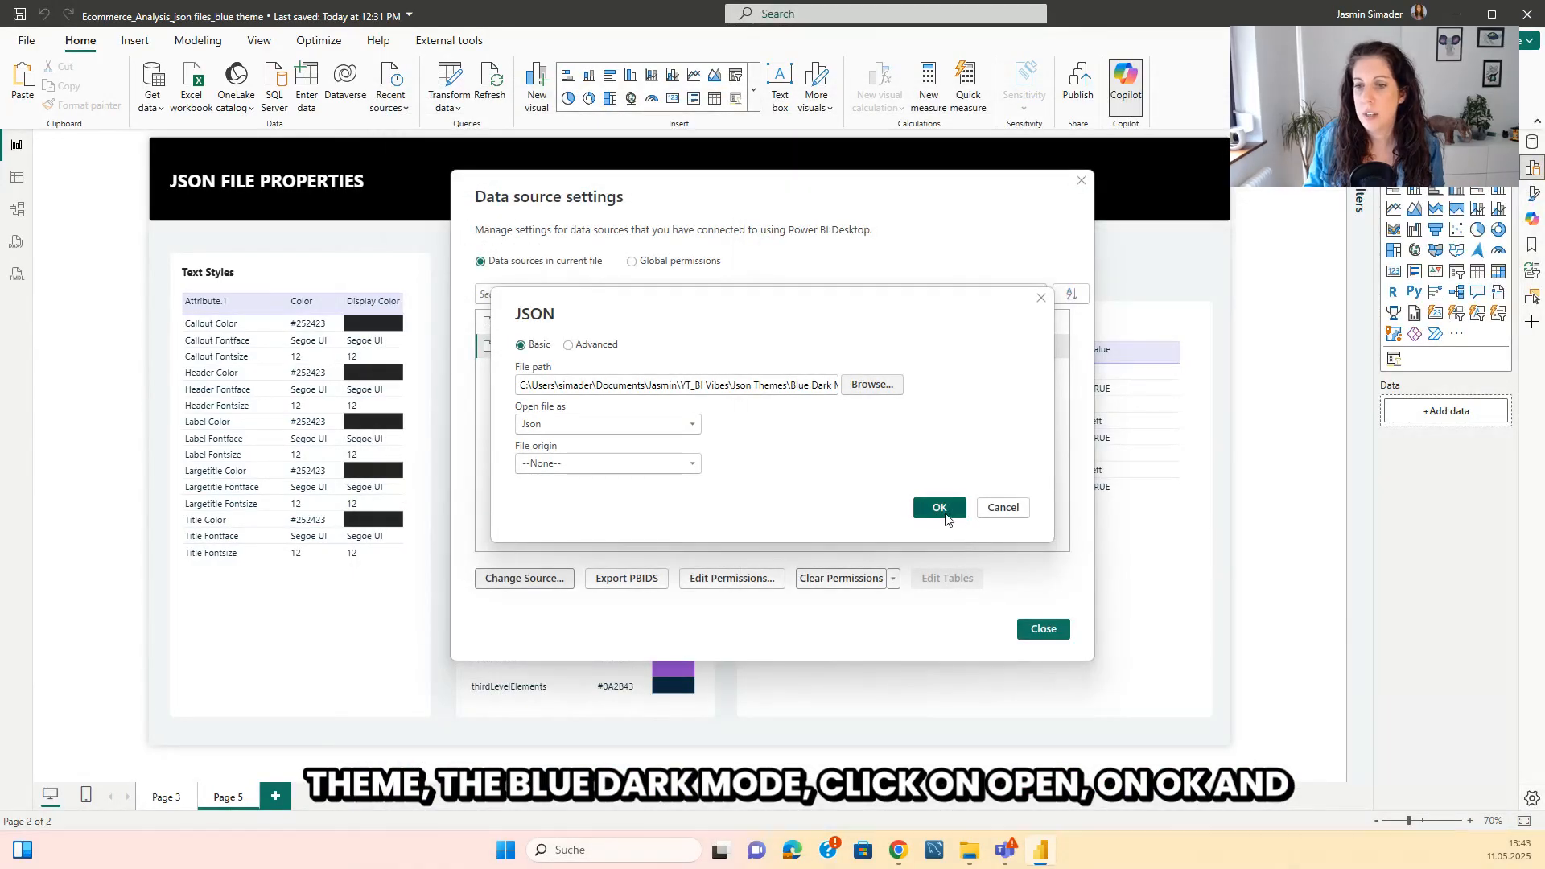
{"action": "left_click", "coordinate": [941, 509]}
{"action": "left_click", "coordinate": [1038, 634]}
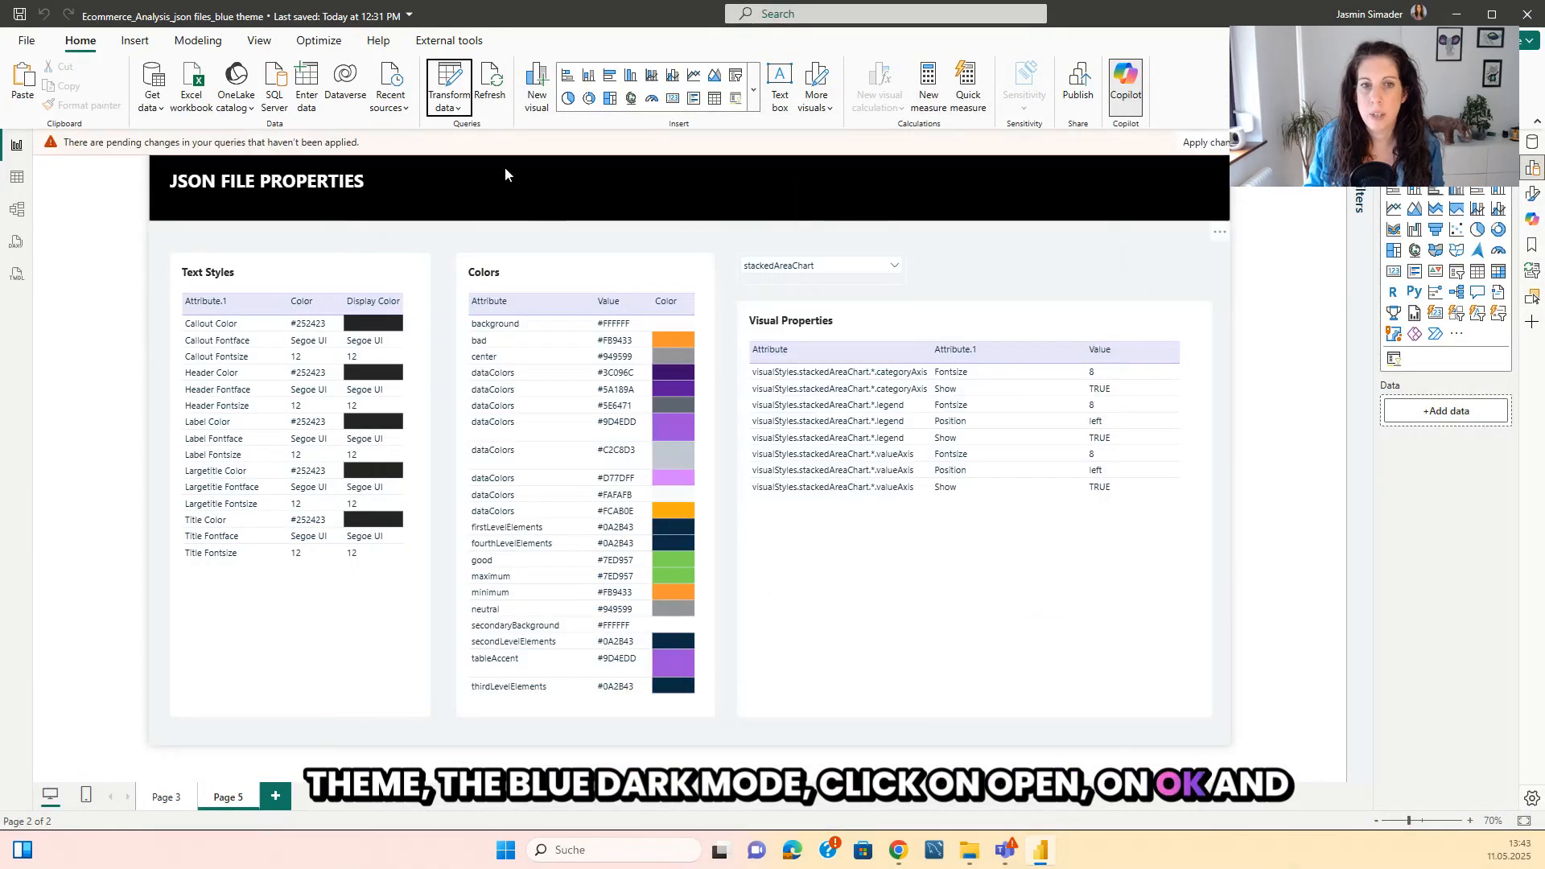
{"action": "left_click", "coordinate": [494, 89]}
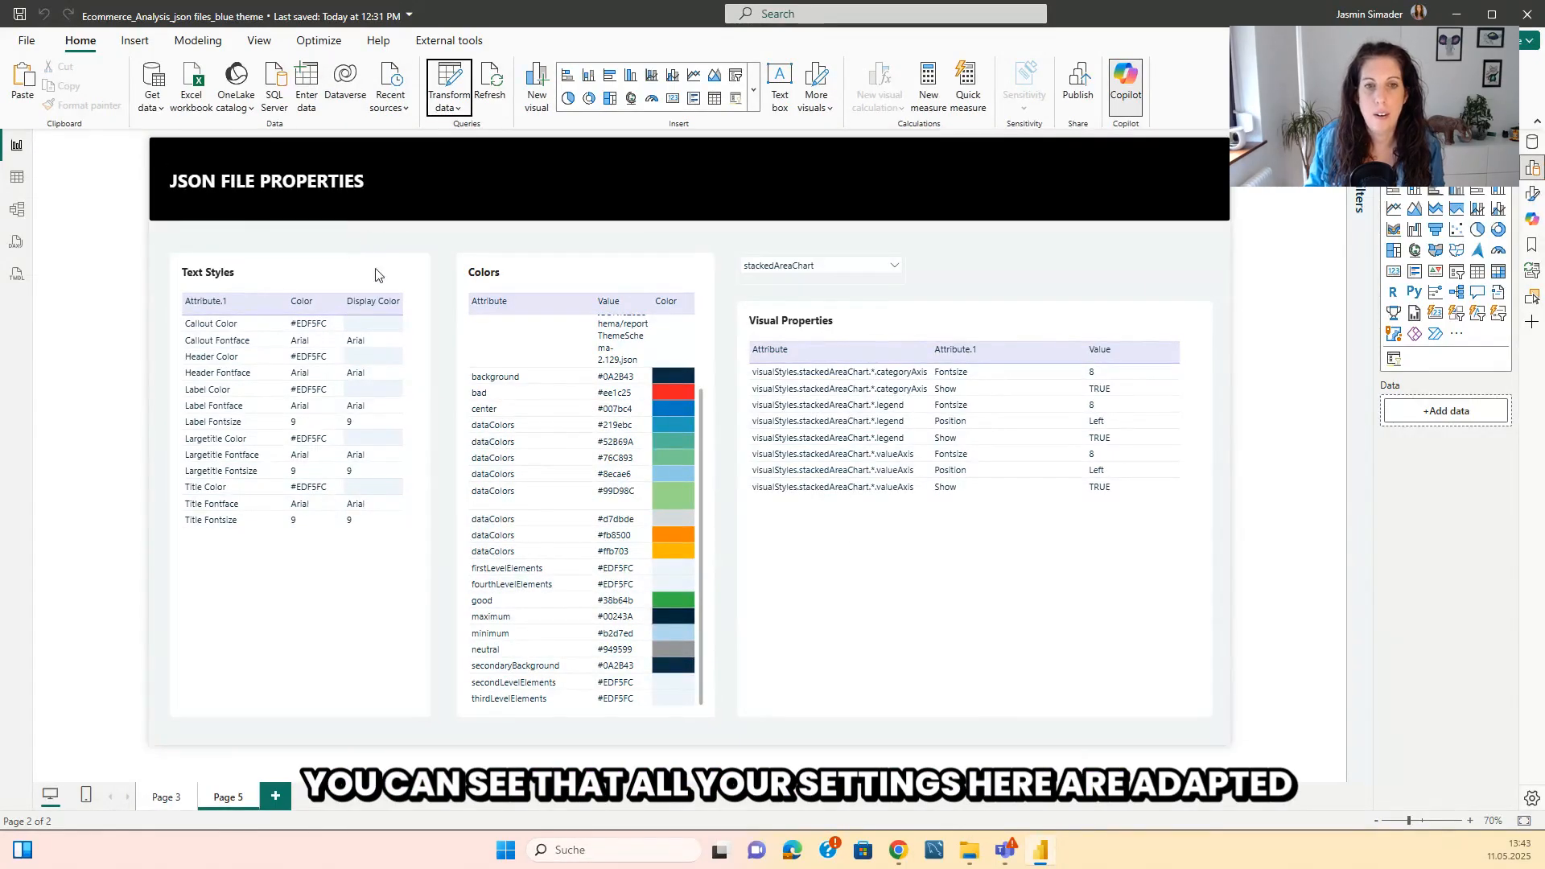
Apply the Blue Dark Mode.json theme file from the Json Themes folder to the report.
{"action": "left_click", "coordinate": [259, 41]}
{"action": "left_click", "coordinate": [384, 92]}
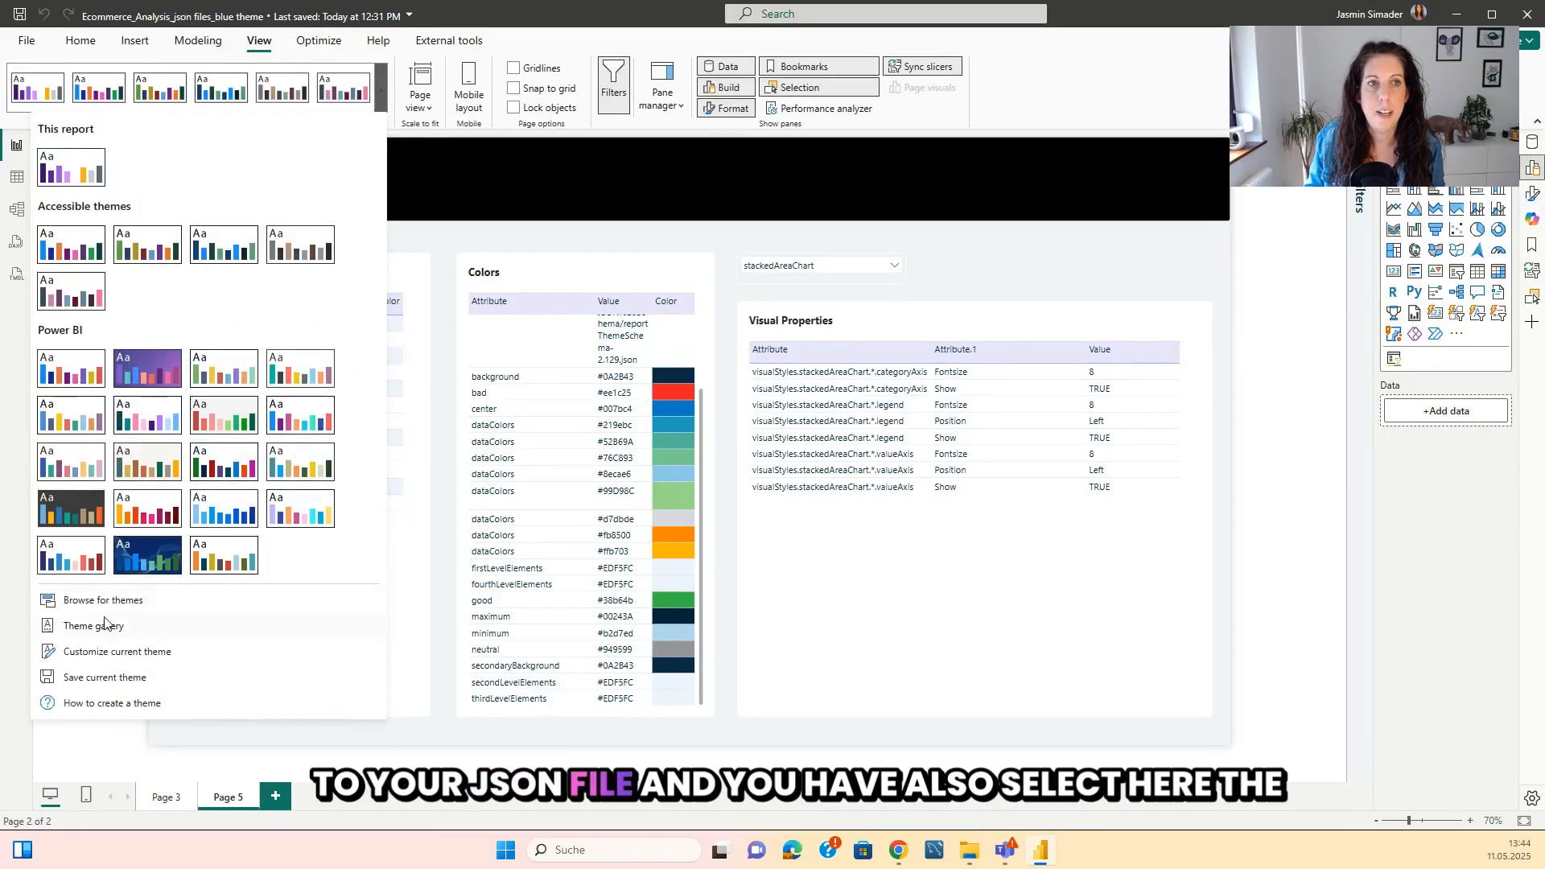
{"action": "left_click", "coordinate": [124, 604]}
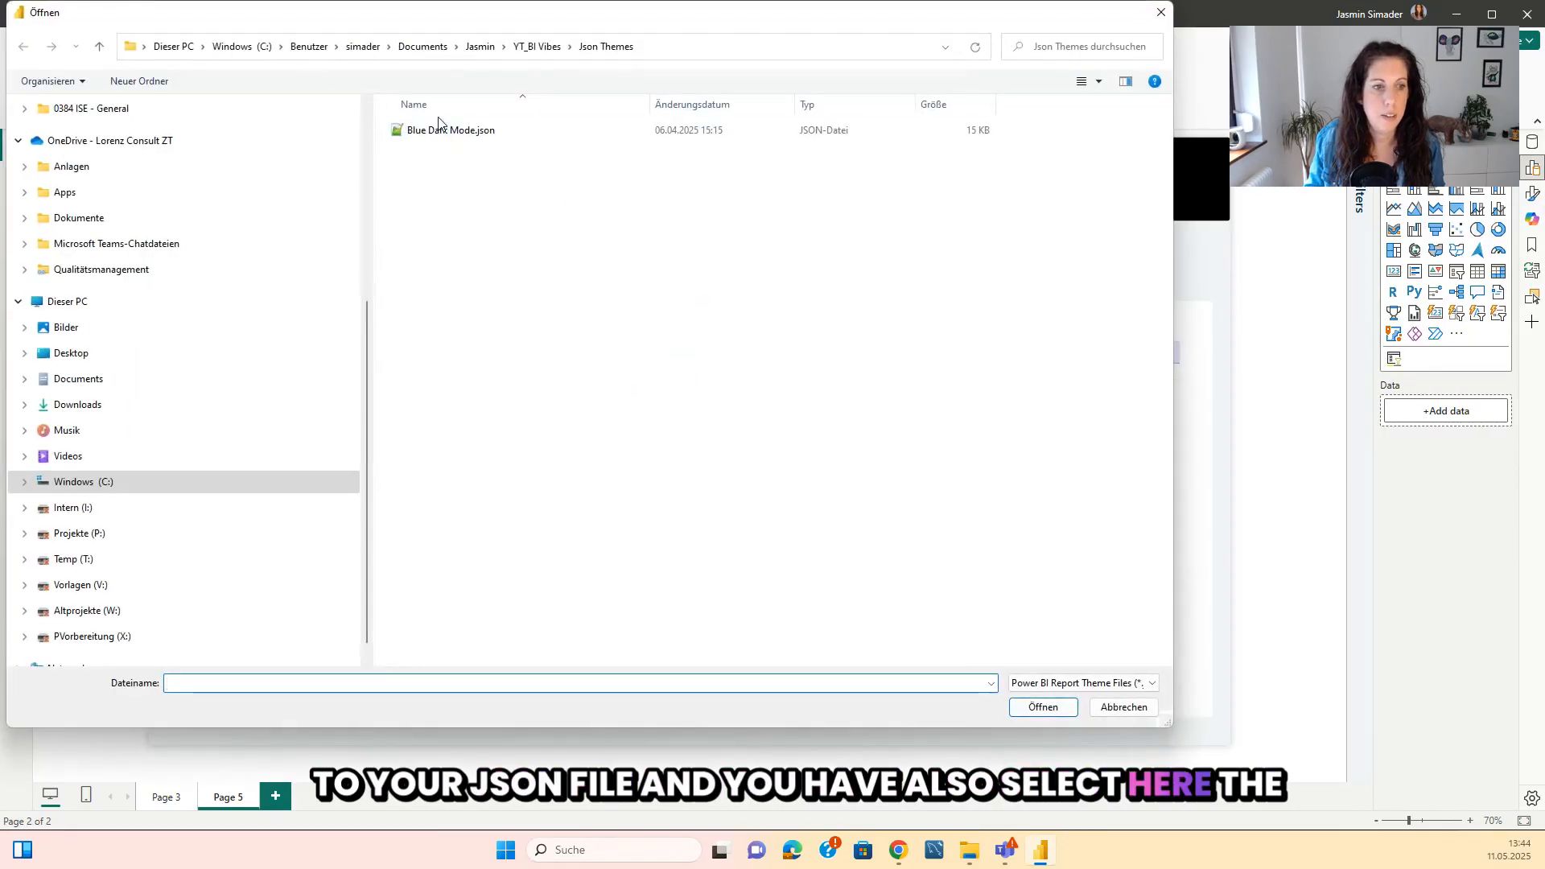
{"action": "left_click", "coordinate": [439, 130]}
{"action": "left_click", "coordinate": [1027, 711]}
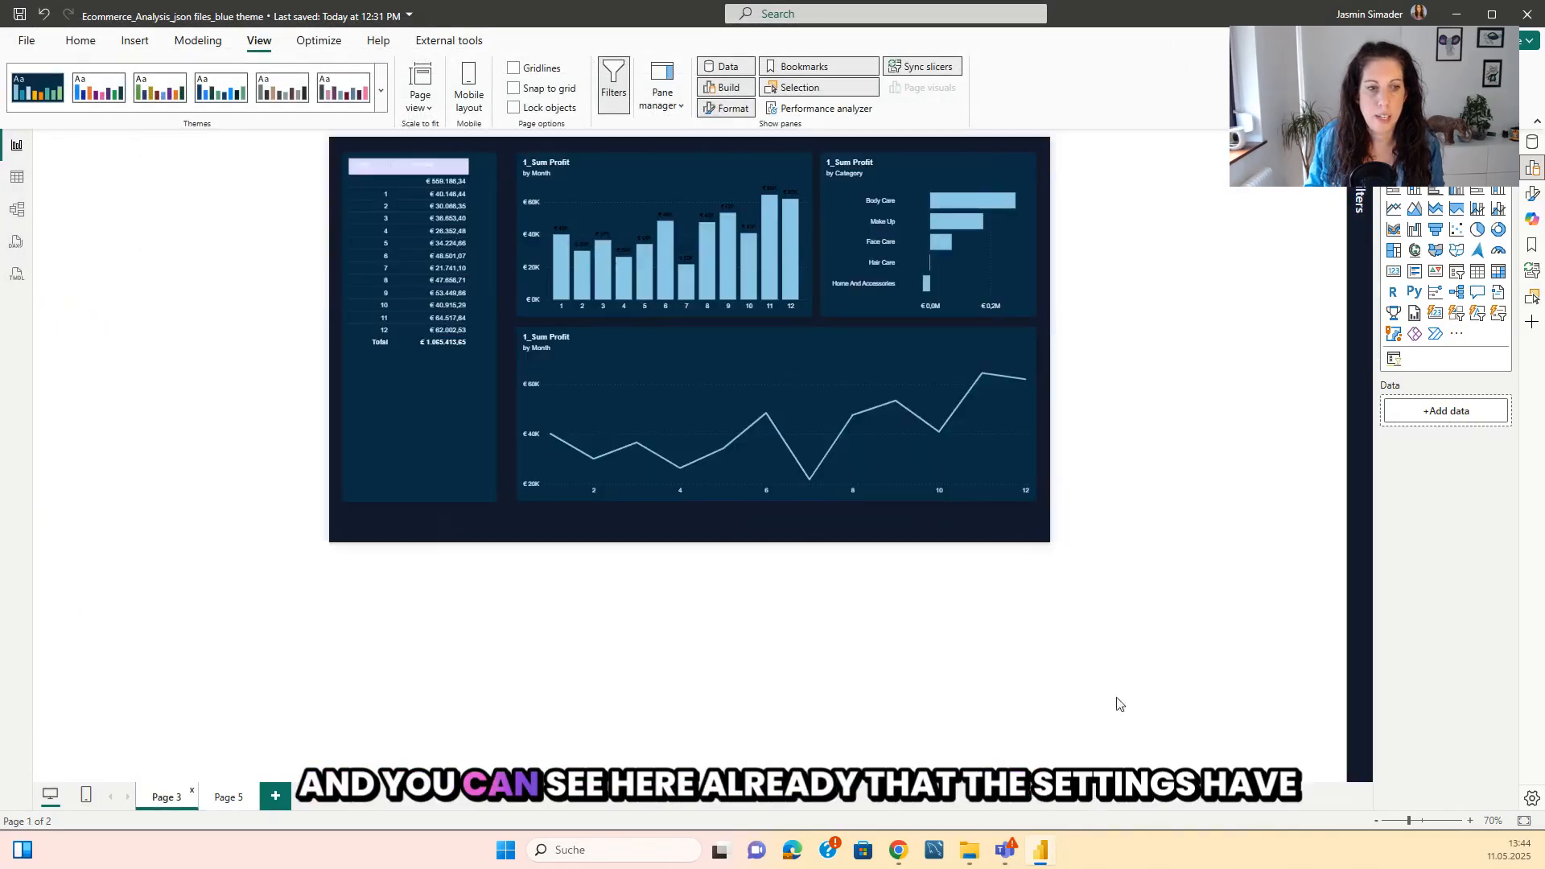
Check the chart type of Page 3's profit by category visual and filter Page 5's visual properties to clusteredBarChart.
{"action": "left_click", "coordinate": [1523, 822]}
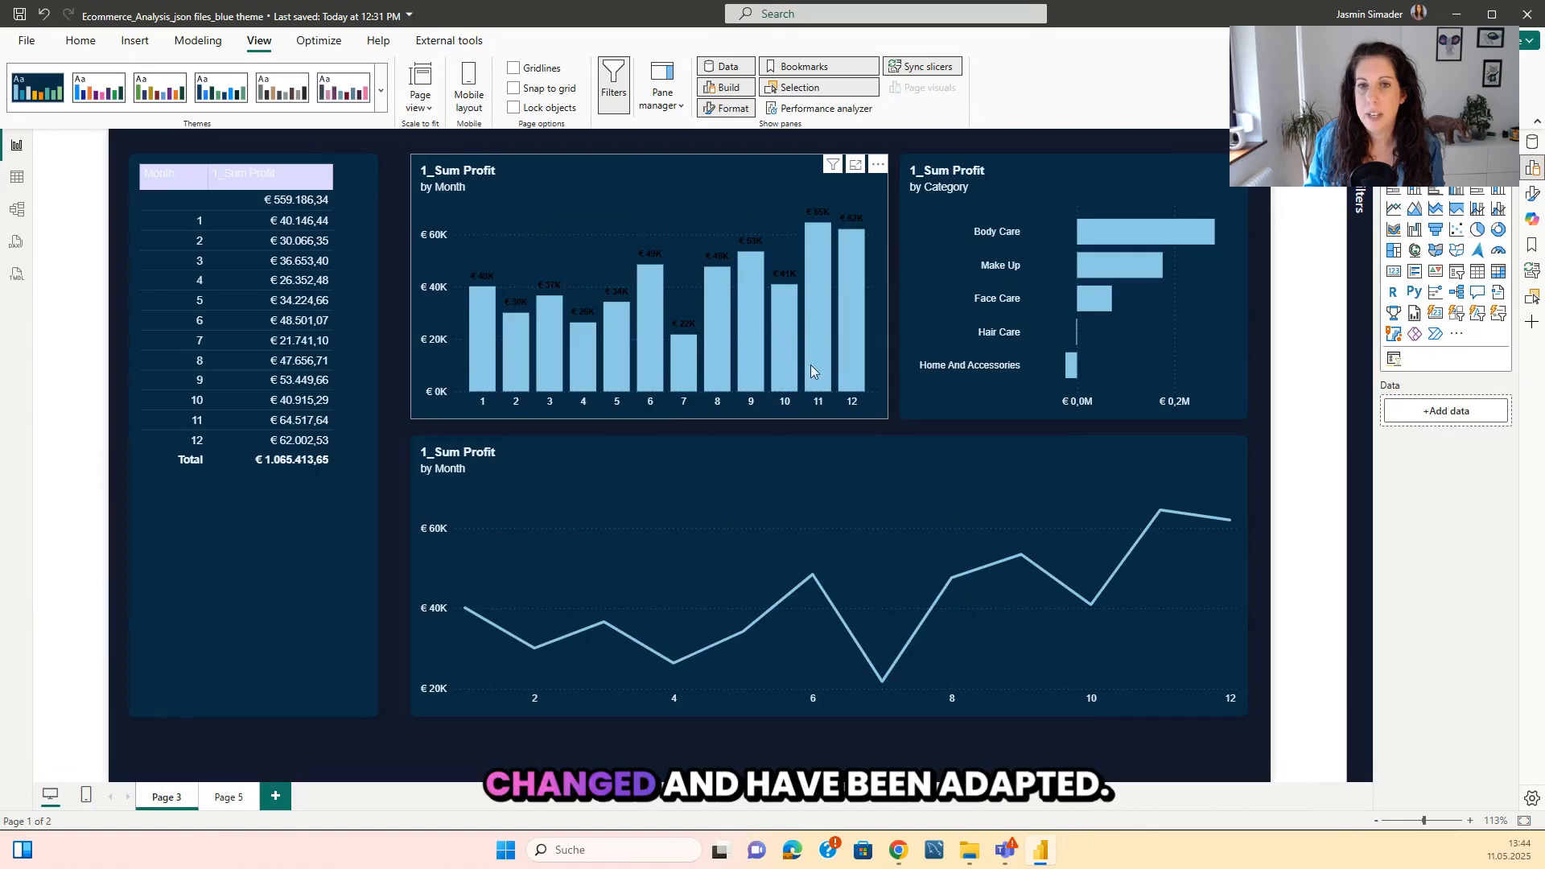
{"action": "left_click", "coordinate": [1174, 324]}
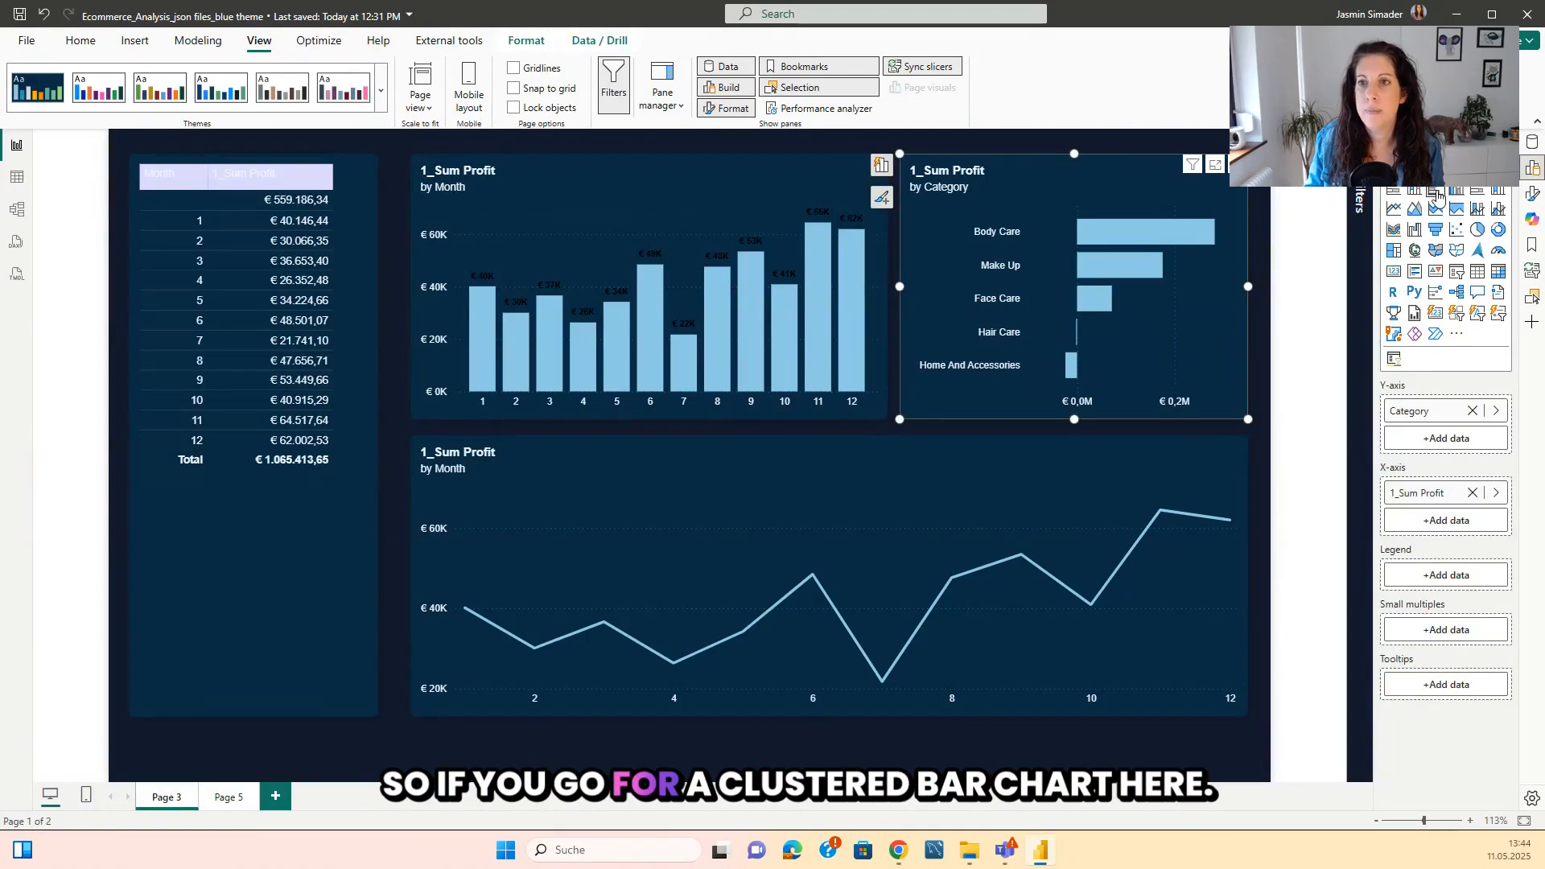
{"action": "left_click", "coordinate": [228, 797]}
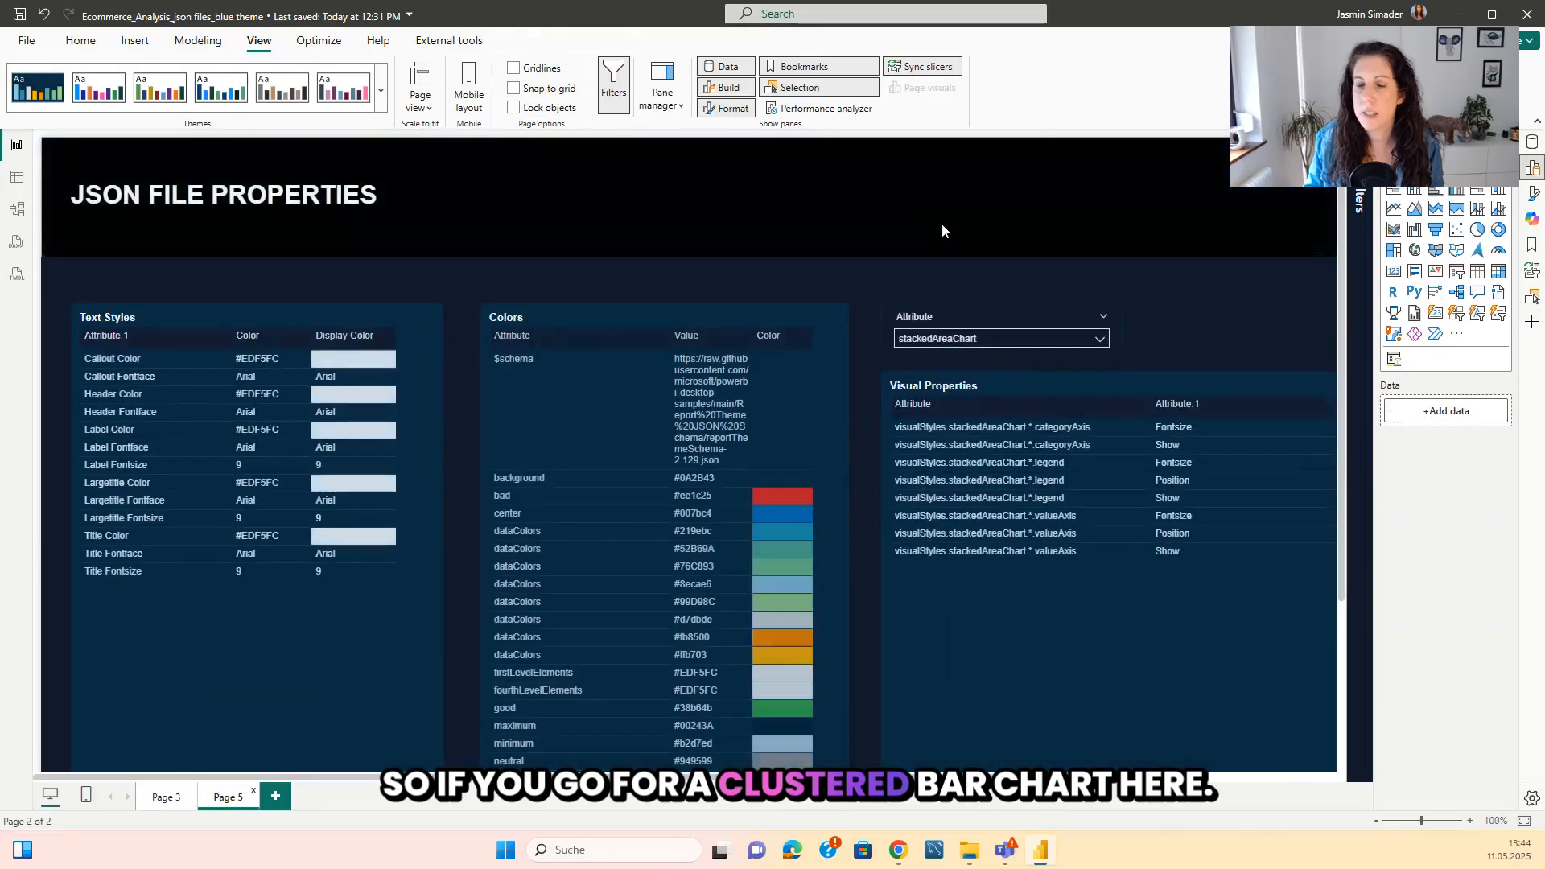
{"action": "left_click", "coordinate": [970, 341]}
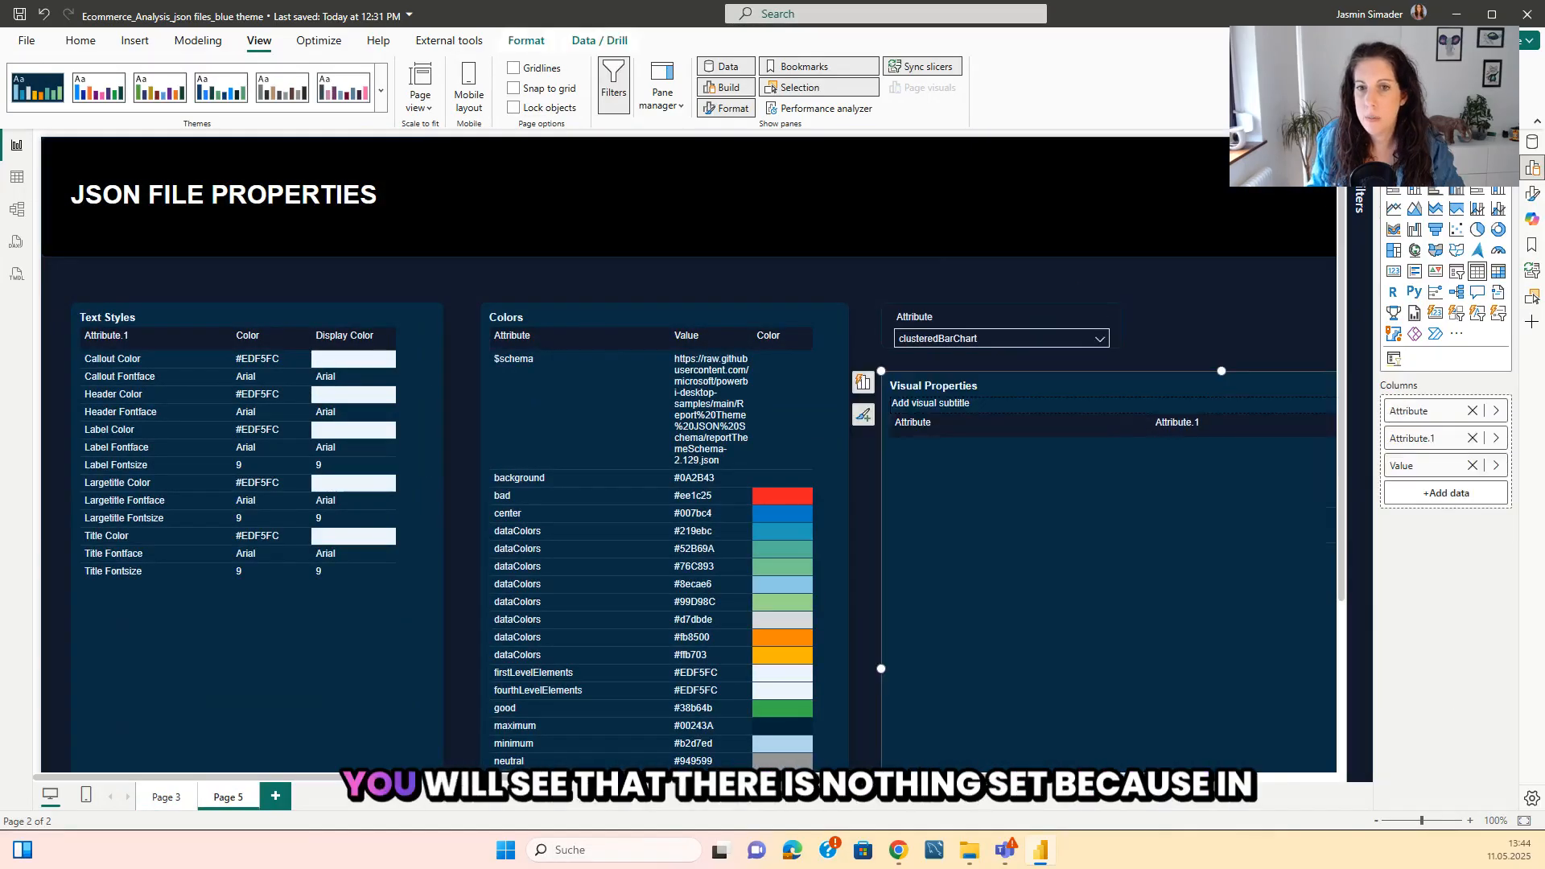
{"action": "left_click_drag", "start_coordinate": [596, 778], "coordinate": [696, 777]}
{"action": "scroll", "coordinate": [712, 494], "scroll_direction": "down", "scroll_amount": 2}
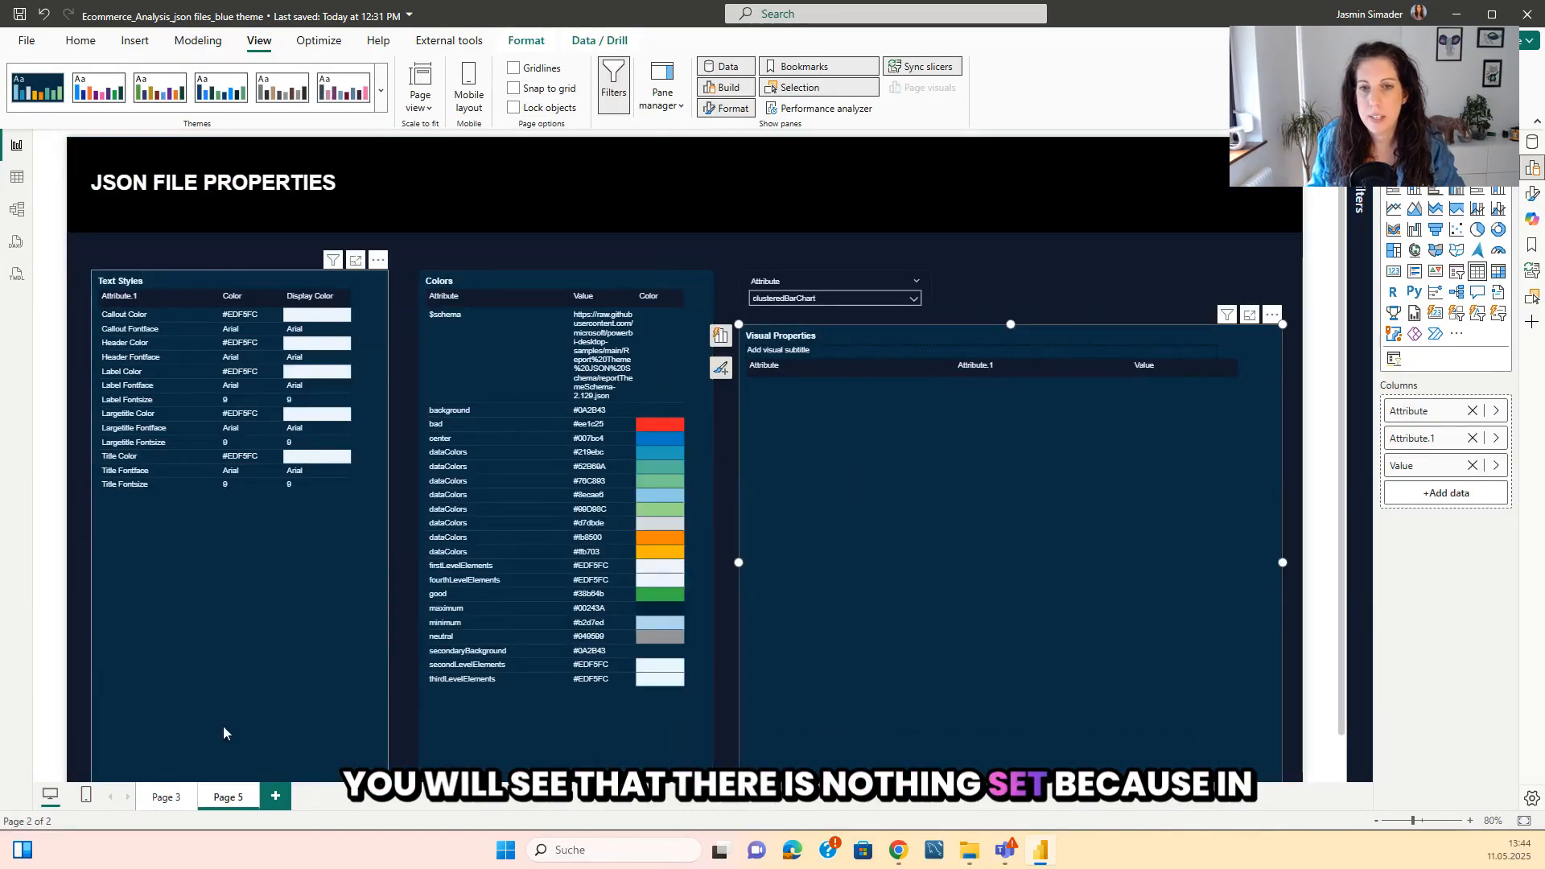
Review the charts on Page 3 and filter the visual properties on Page 5 to categoryAxis.
{"action": "left_click", "coordinate": [166, 805]}
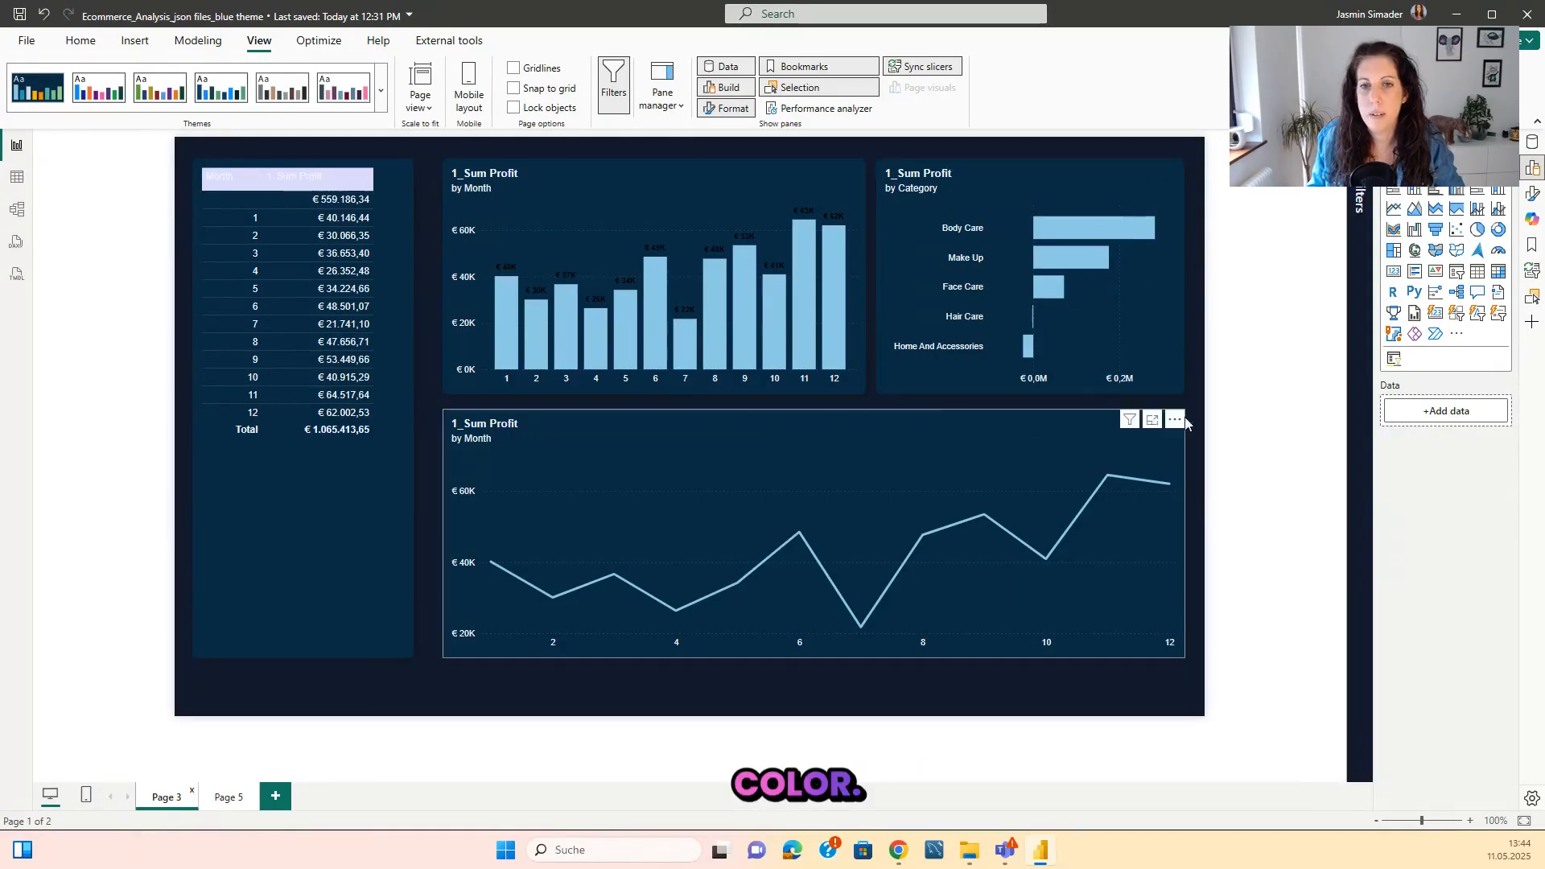
{"action": "left_click", "coordinate": [230, 797]}
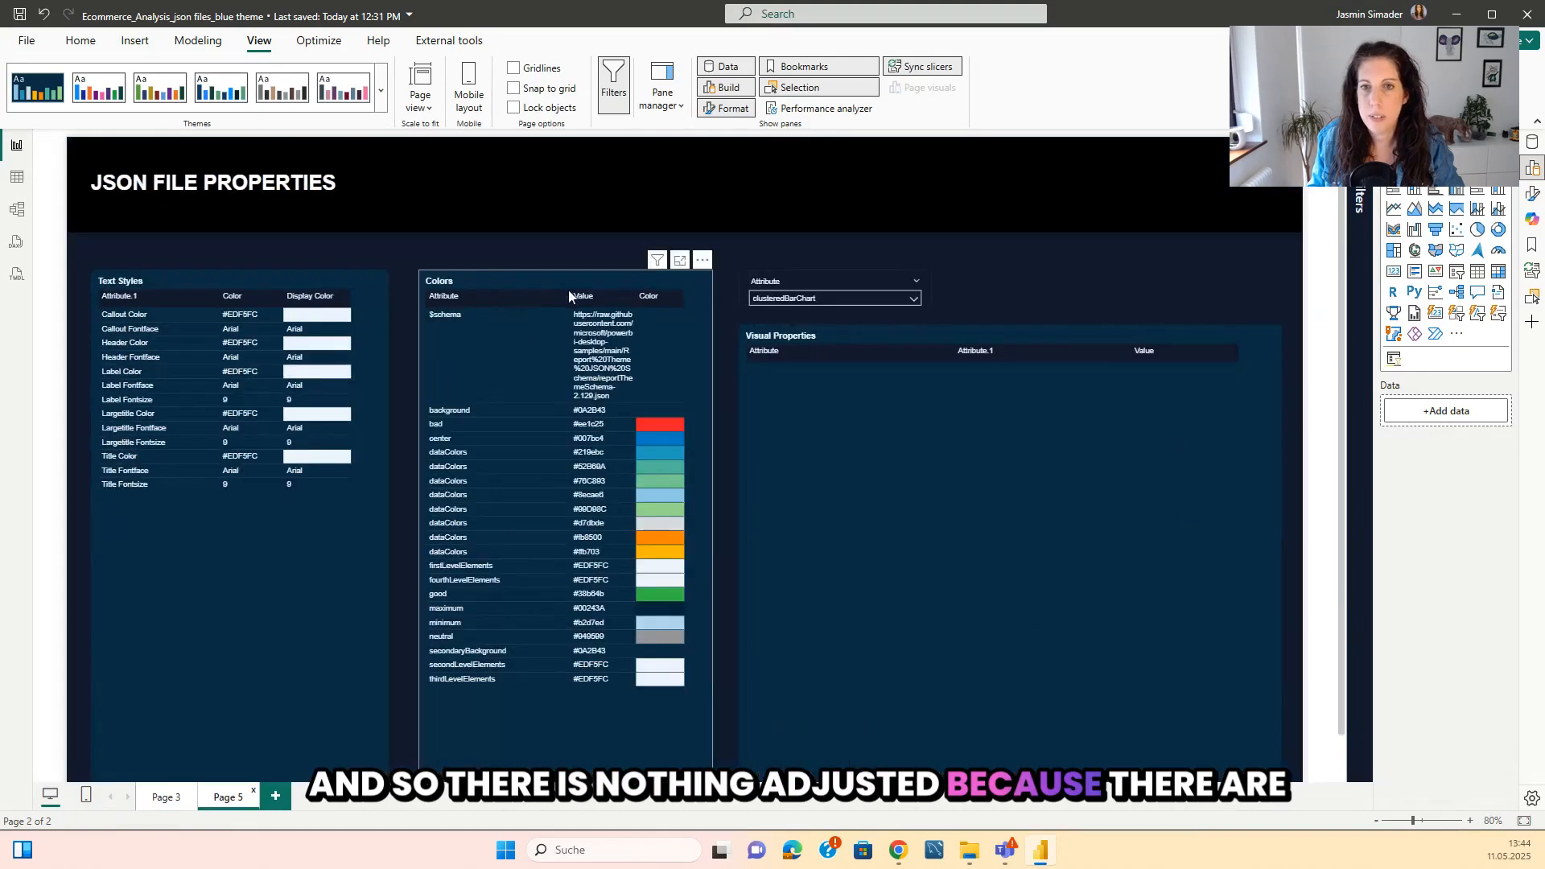
{"action": "left_click", "coordinate": [837, 298]}
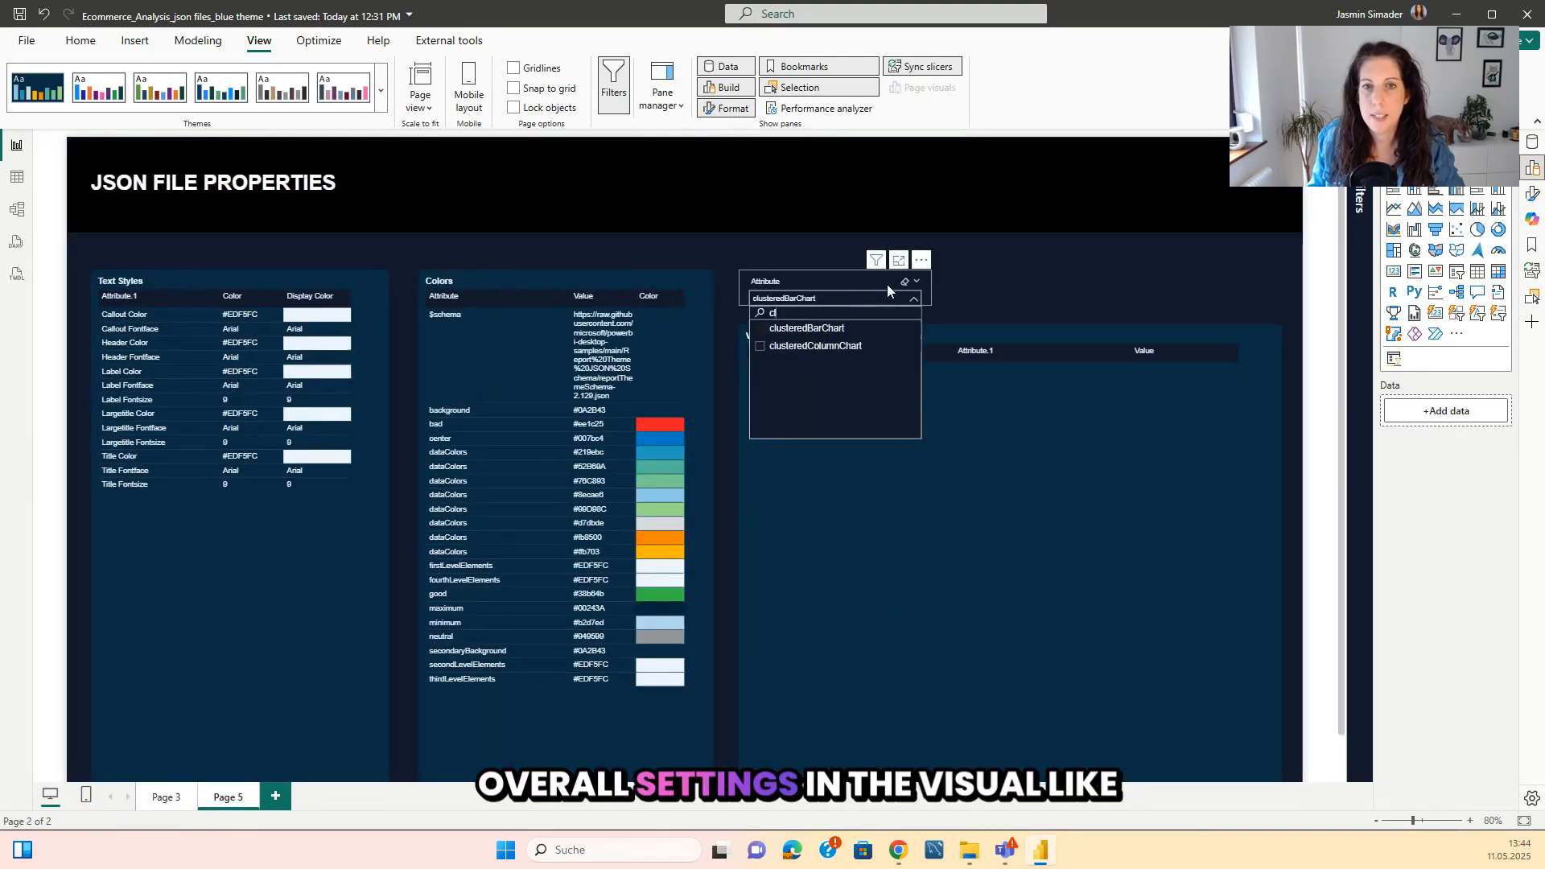
{"action": "key", "text": "BackSpace"}
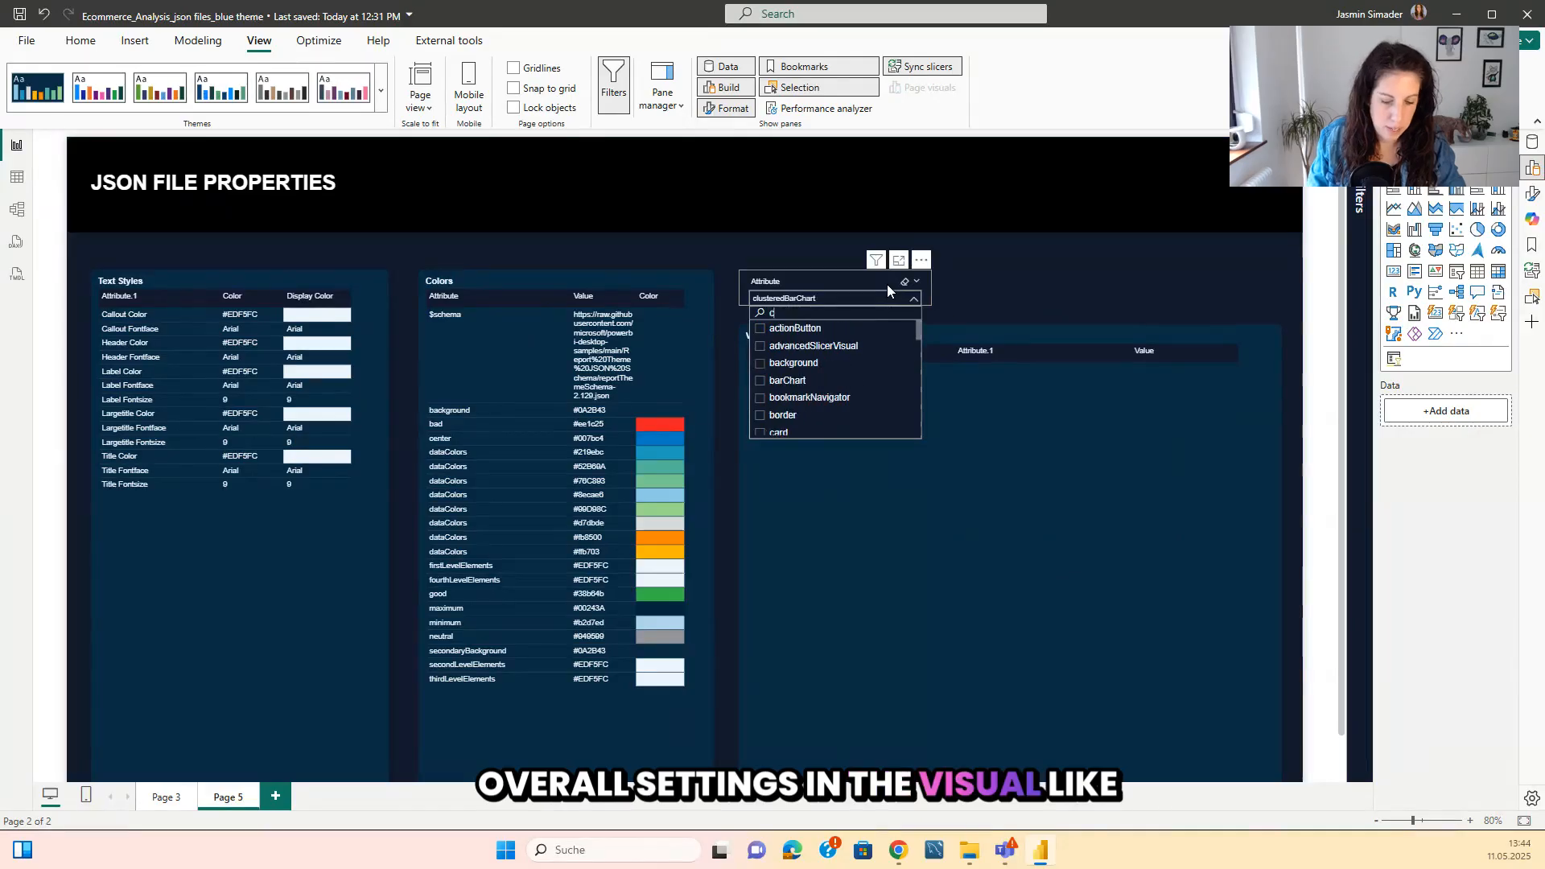
{"action": "type", "text": "a"}
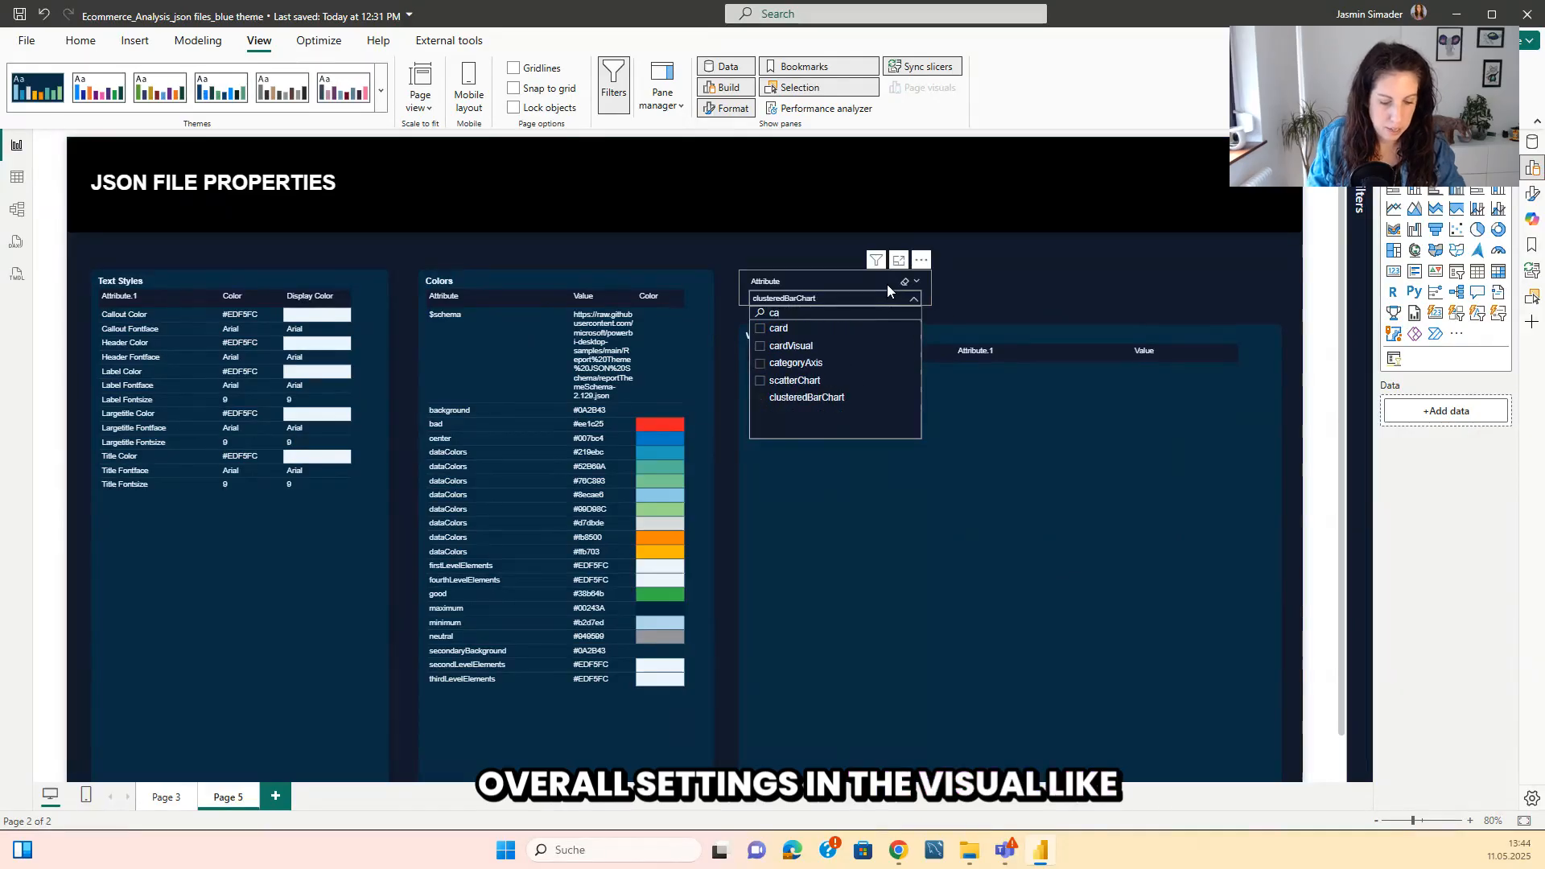
{"action": "left_click", "coordinate": [766, 363]}
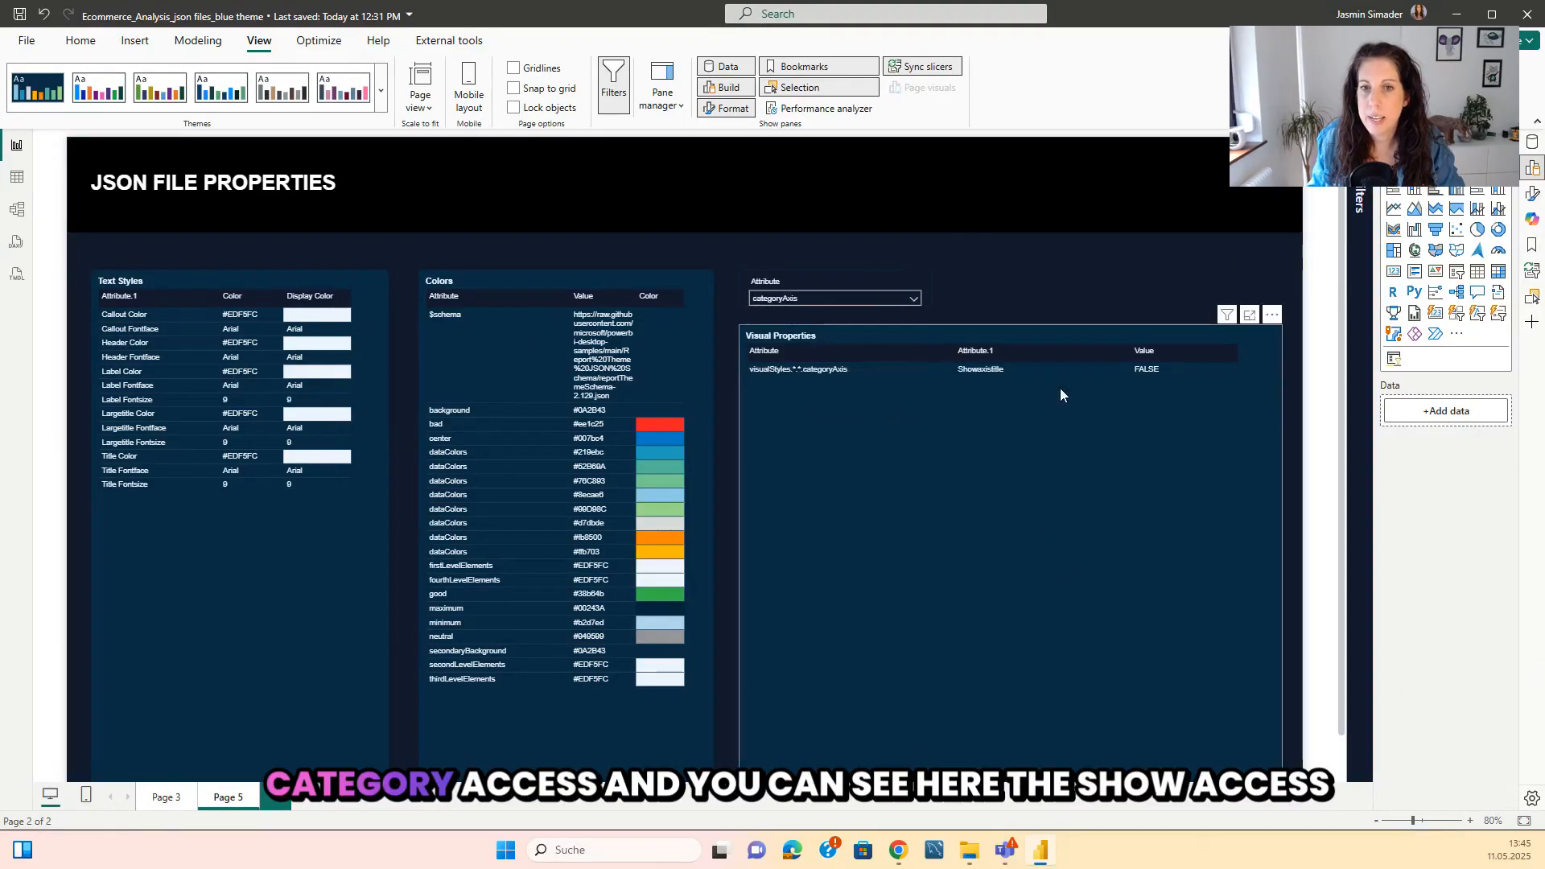
Filter the visual properties on Page 5 to valueAxis and compare them with the charts on Page 3.
{"action": "scroll", "coordinate": [1028, 592], "scroll_direction": "up", "scroll_amount": 2}
{"action": "scroll", "coordinate": [900, 750], "scroll_direction": "right", "scroll_amount": 3}
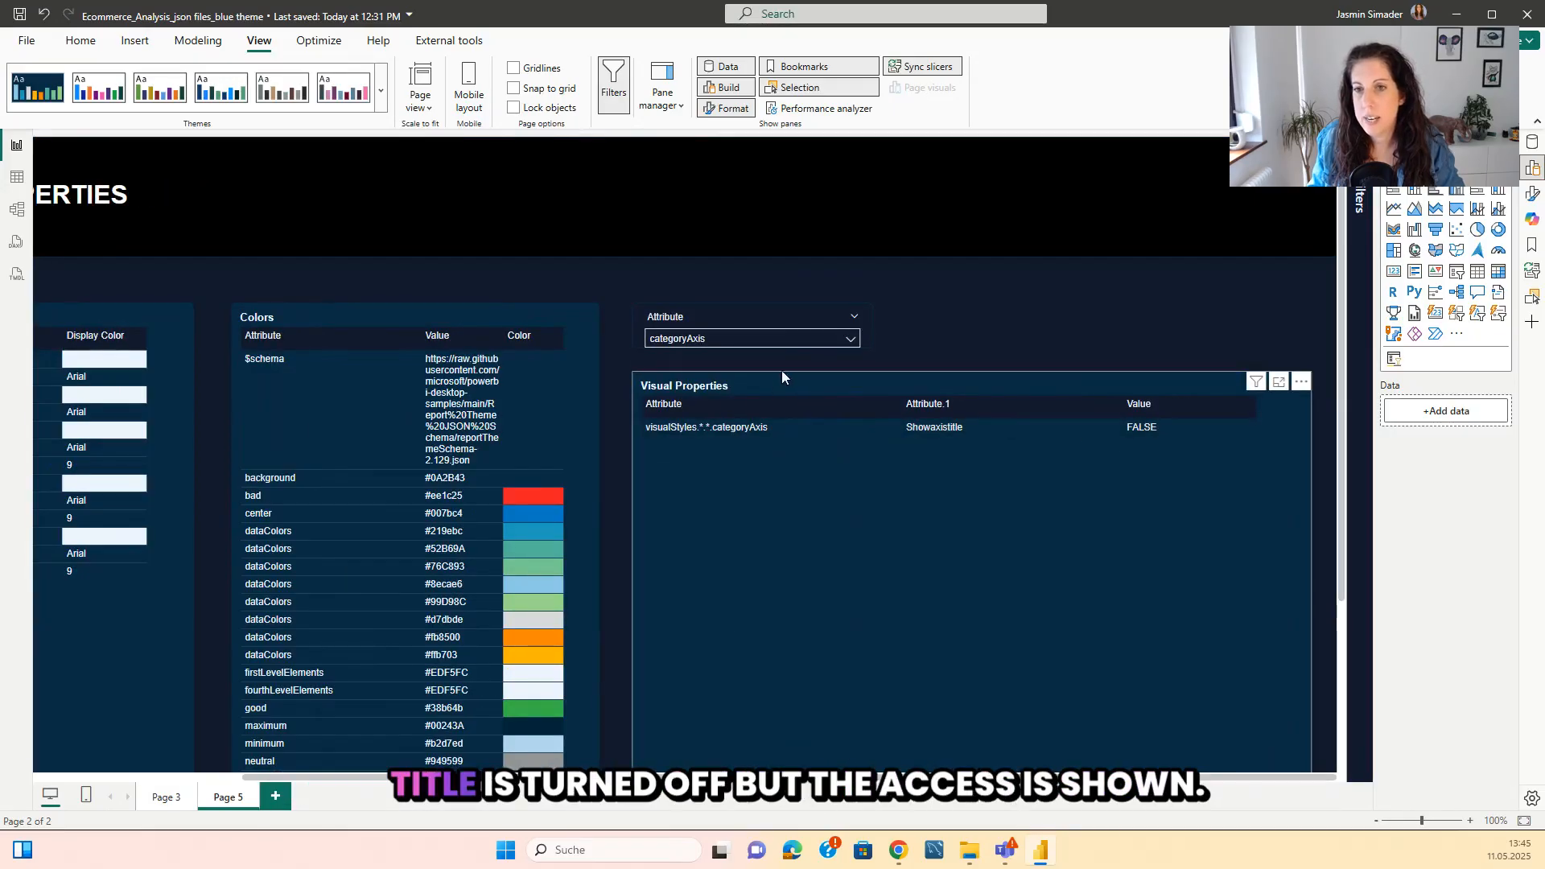
{"action": "left_click", "coordinate": [724, 338]}
{"action": "type", "text": "ca"}
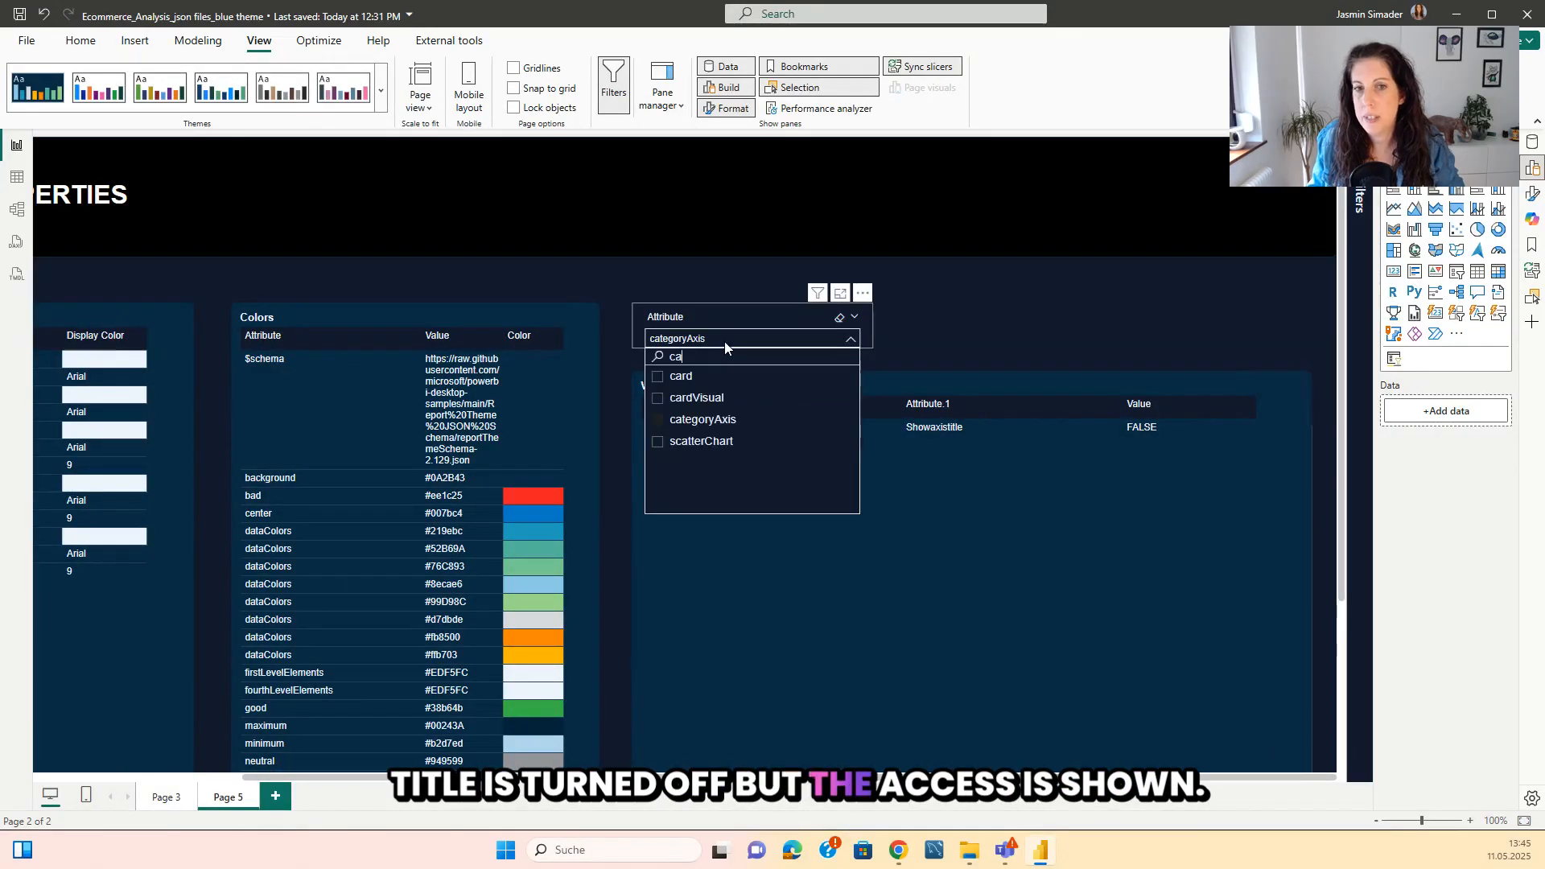
{"action": "left_click", "coordinate": [659, 400]}
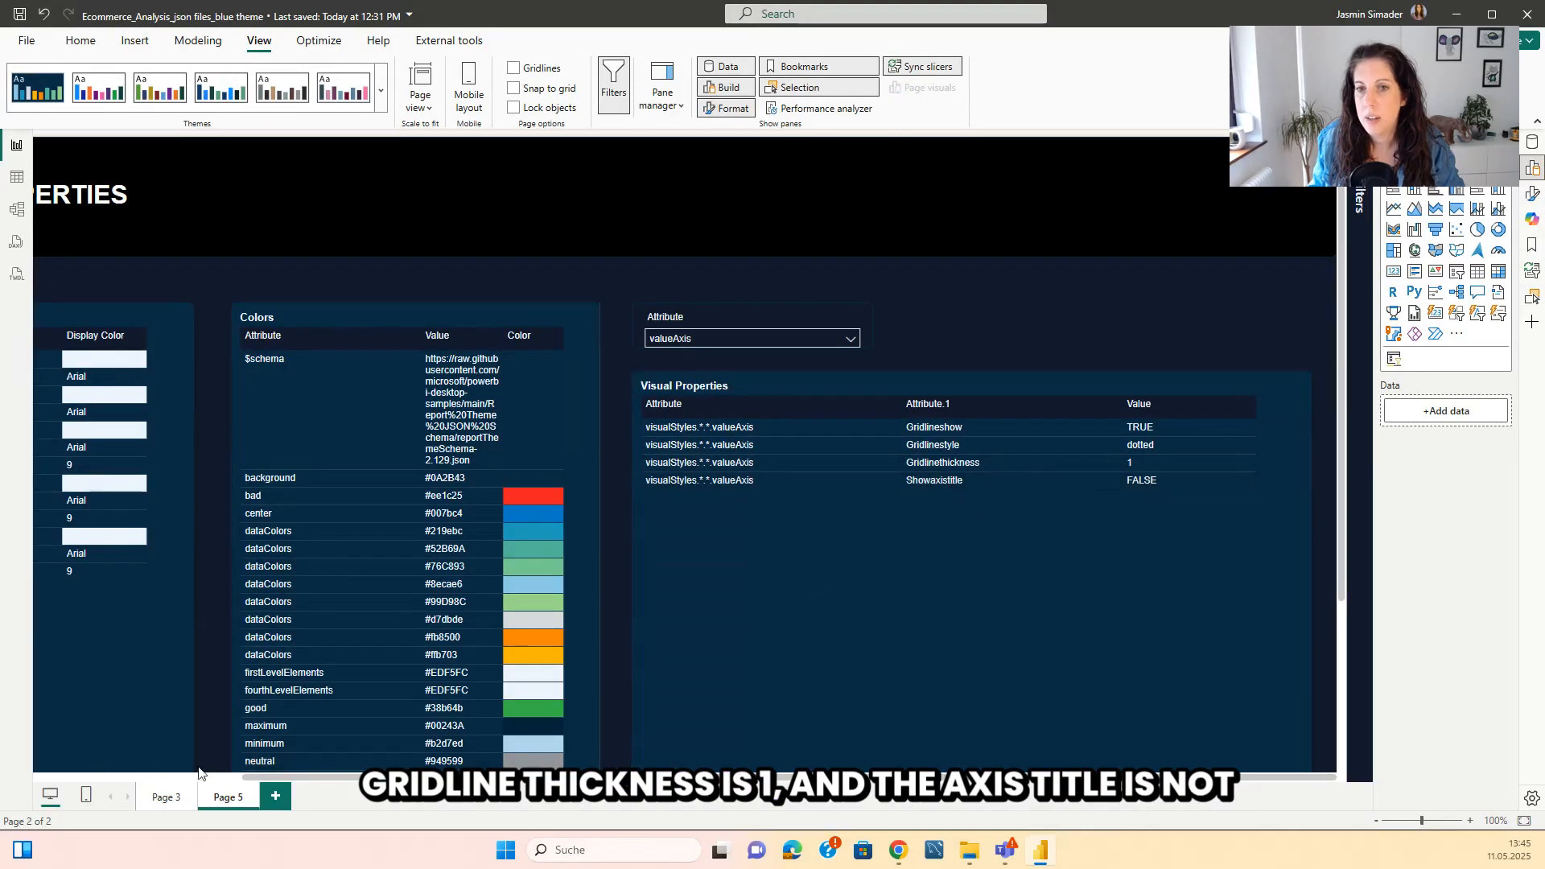
{"action": "left_click", "coordinate": [175, 796]}
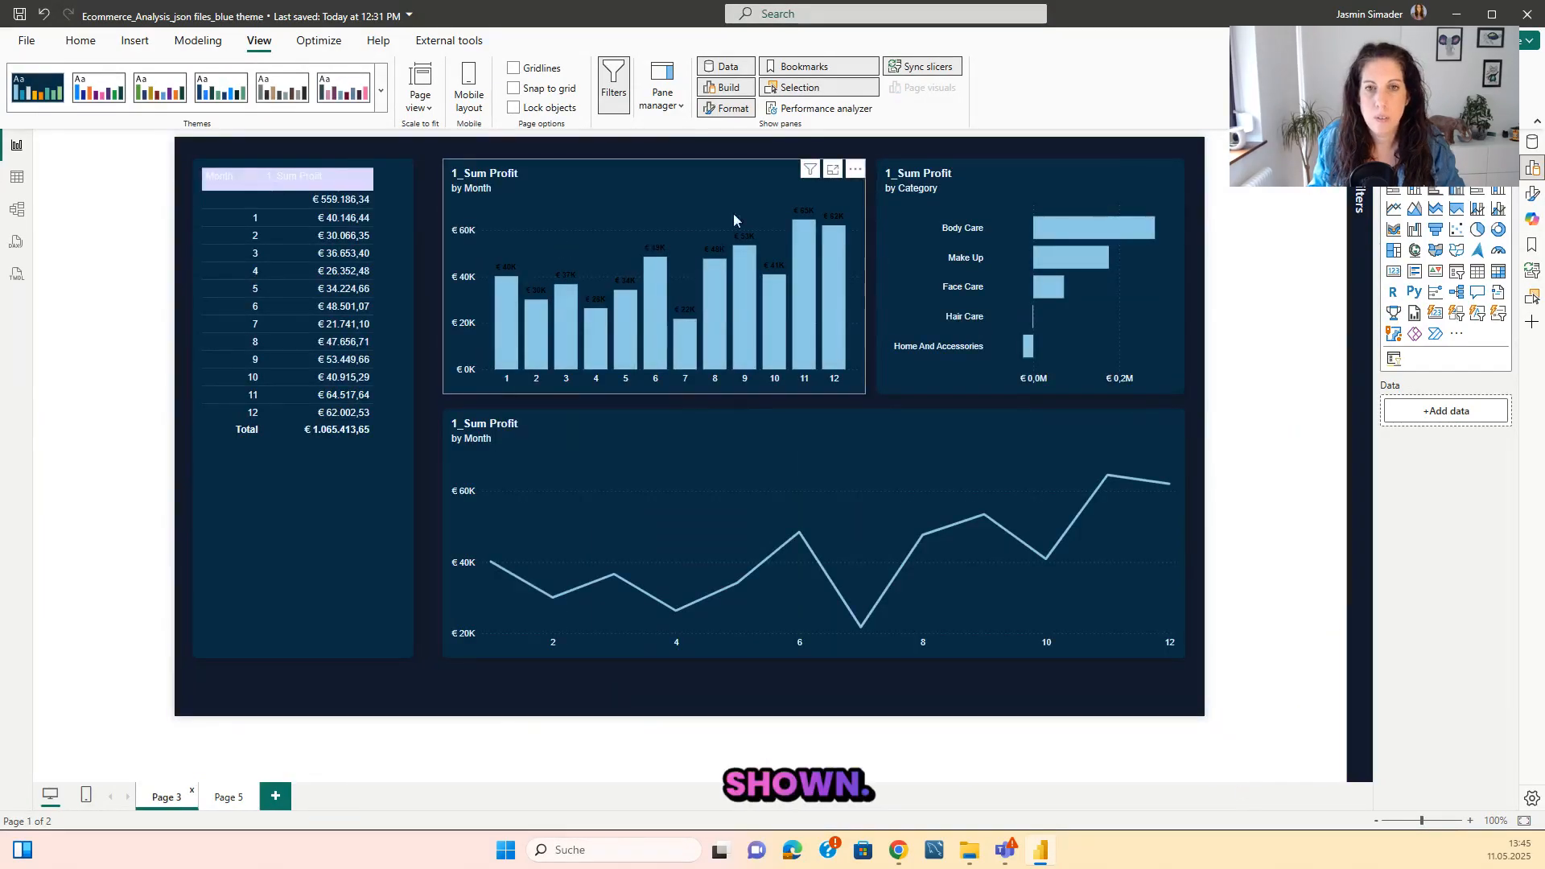